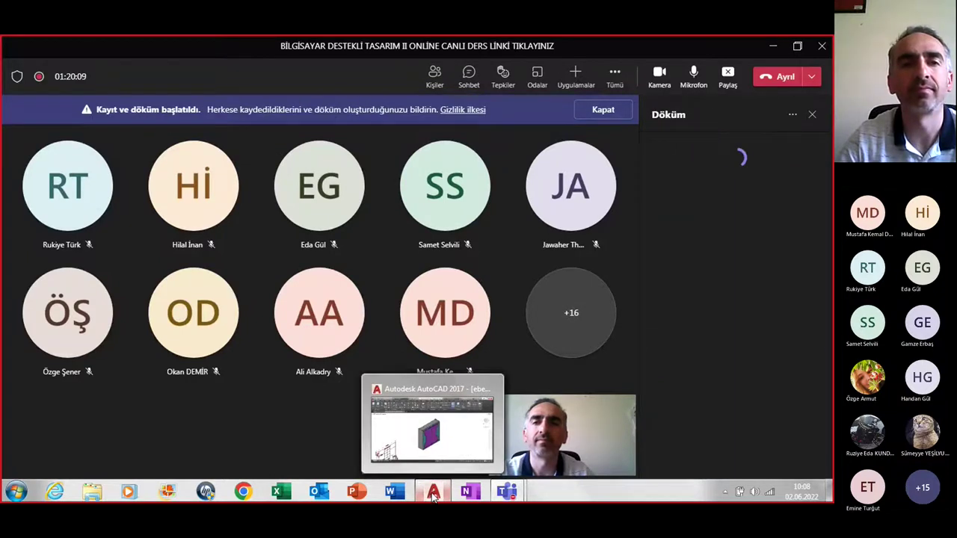
Orbit and zoom around the 3D wardrobe to view it from several angles
left_click(433, 493)
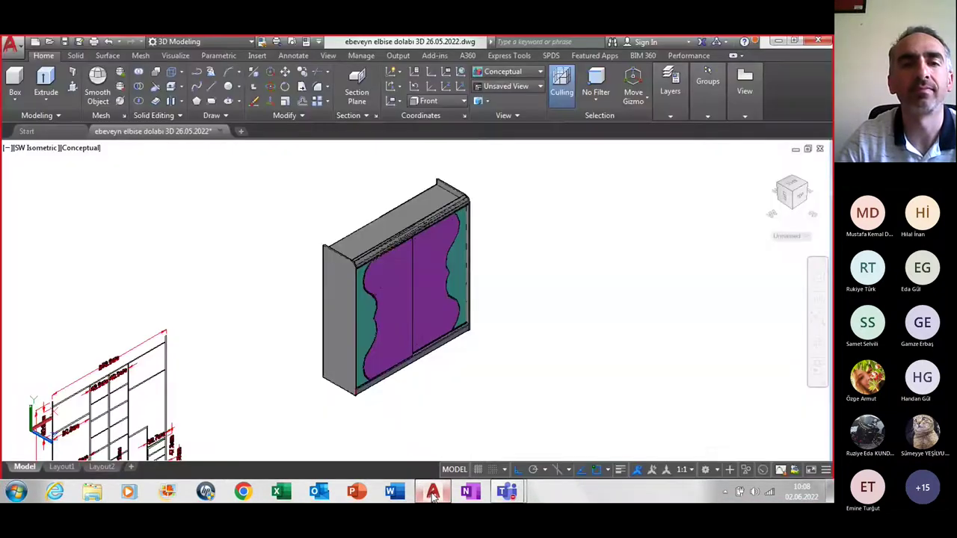
middle_click_drag(273, 342, 363, 305, "shift")
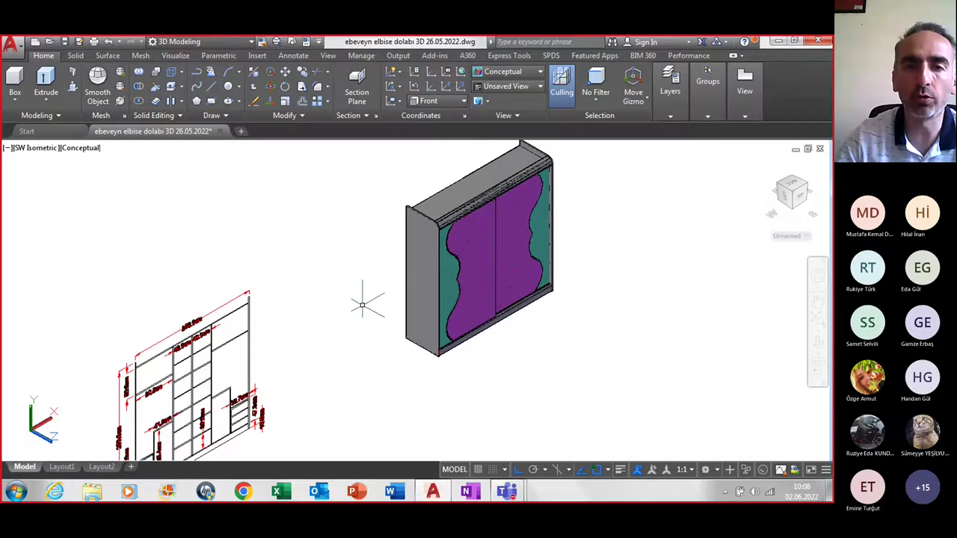
middle_click_drag(362, 305, 327, 307, "shift")
scroll(327, 303, "down", 2)
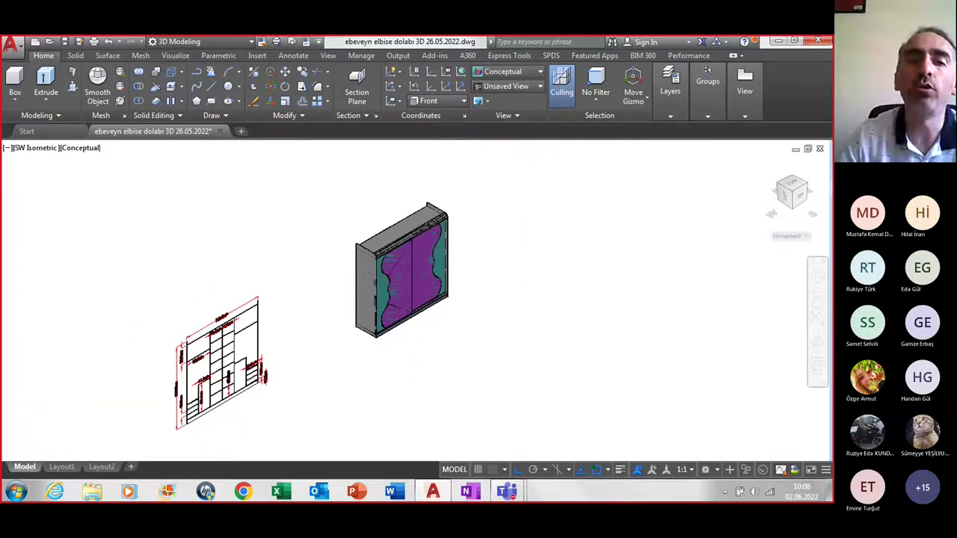
scroll(328, 306, "up", 2)
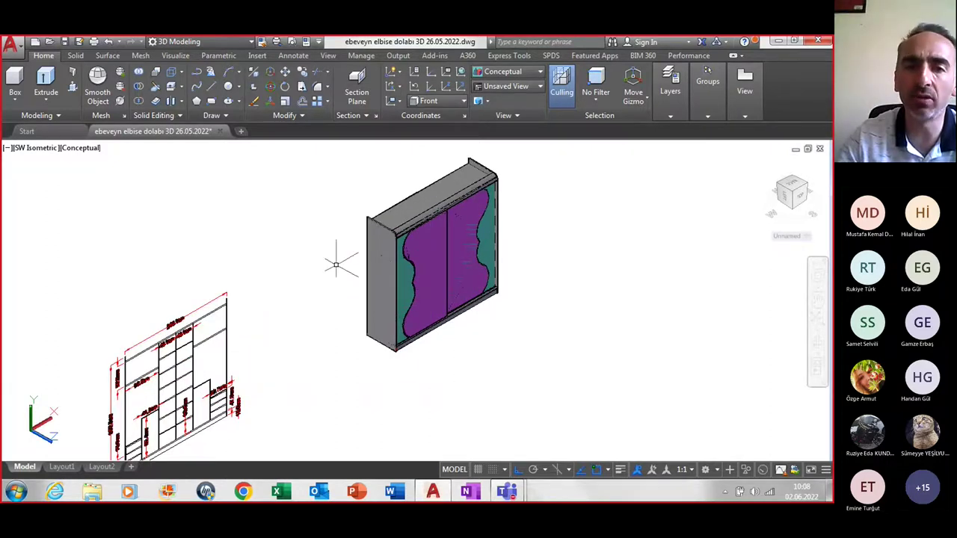
middle_click_drag(336, 265, 293, 284)
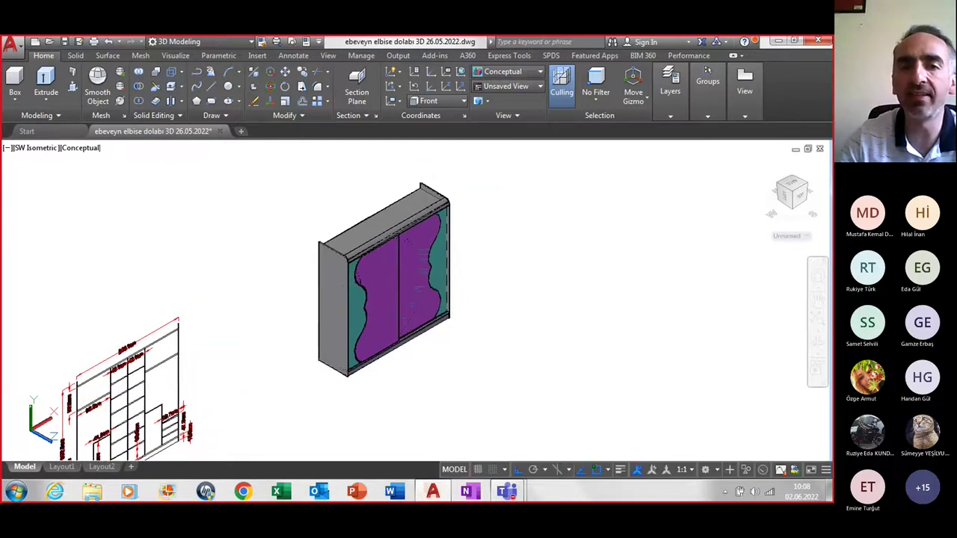
scroll(292, 284, "up", 2)
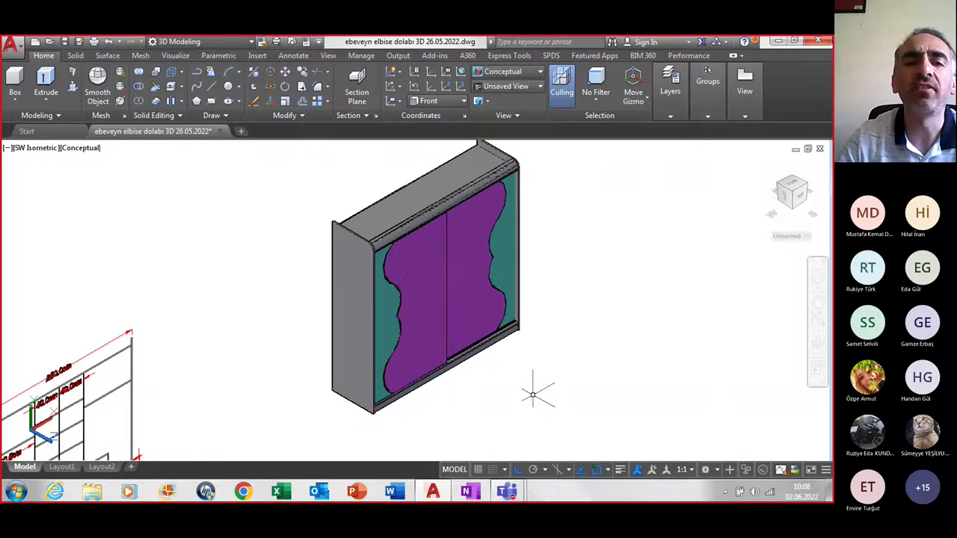
Pan over the elevation drawing, recentre the wardrobe and select its left sliding door
mouse_move(269, 418)
middle_mouse_down()
mouse_move(458, 307)
mouse_move(511, 289)
middle_mouse_up()
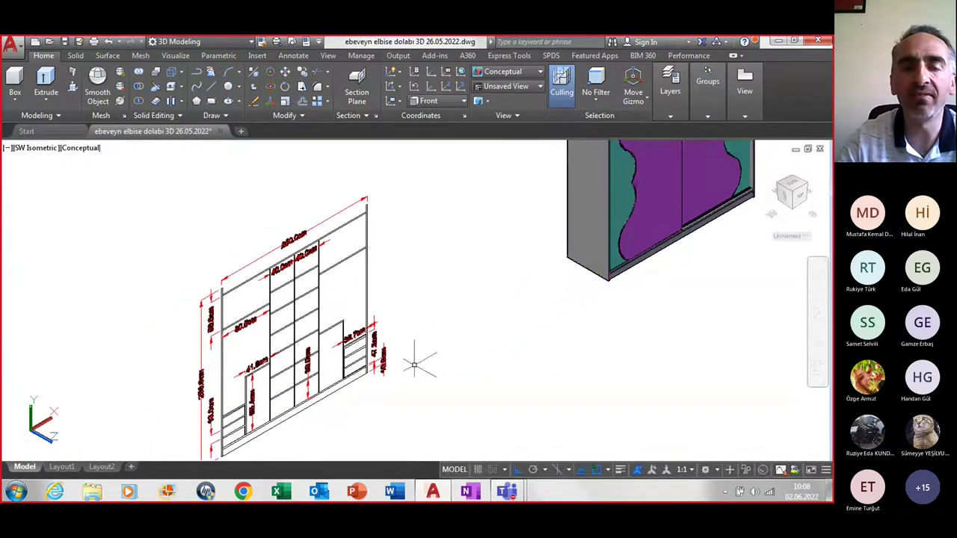
mouse_move(457, 298)
middle_mouse_down()
mouse_move(294, 366)
mouse_move(245, 418)
middle_mouse_up()
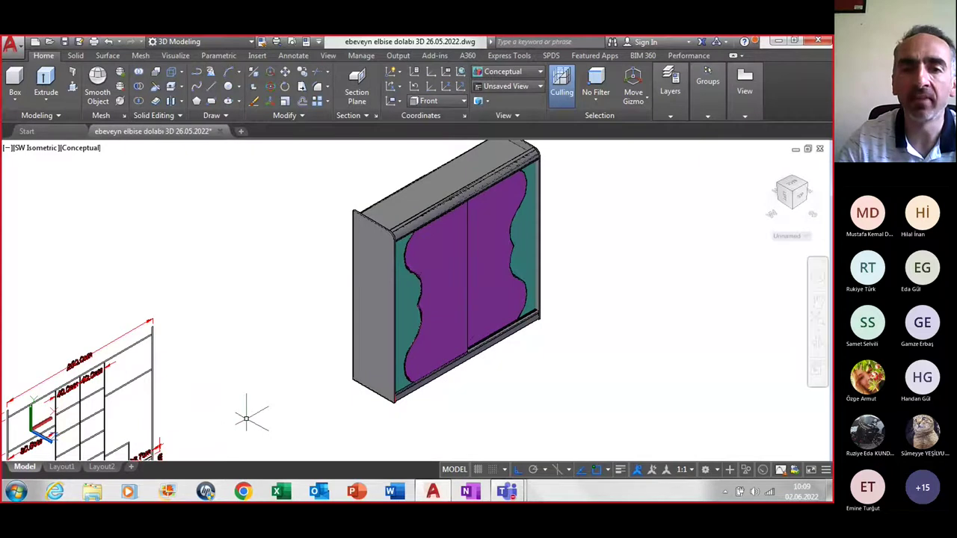
middle_click_drag(262, 387, 166, 416)
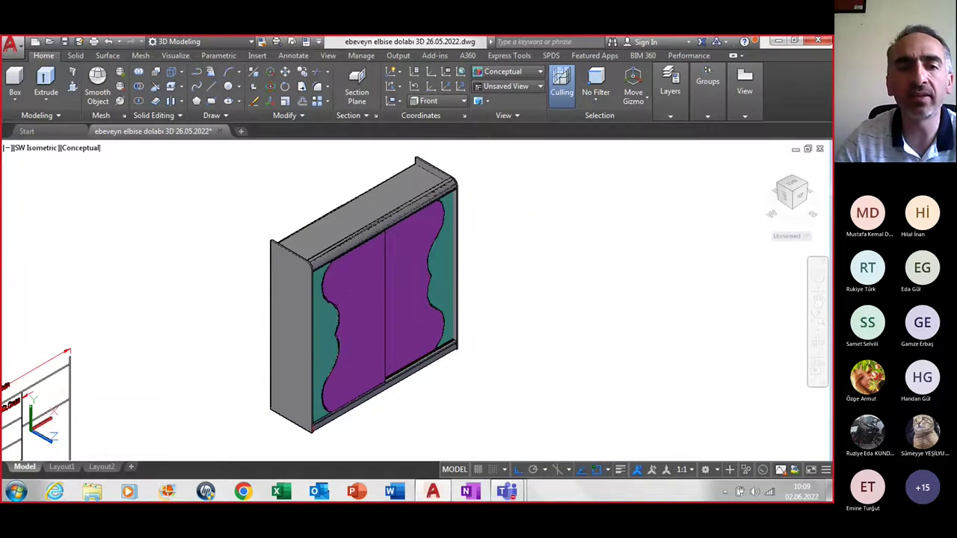
left_click(326, 345)
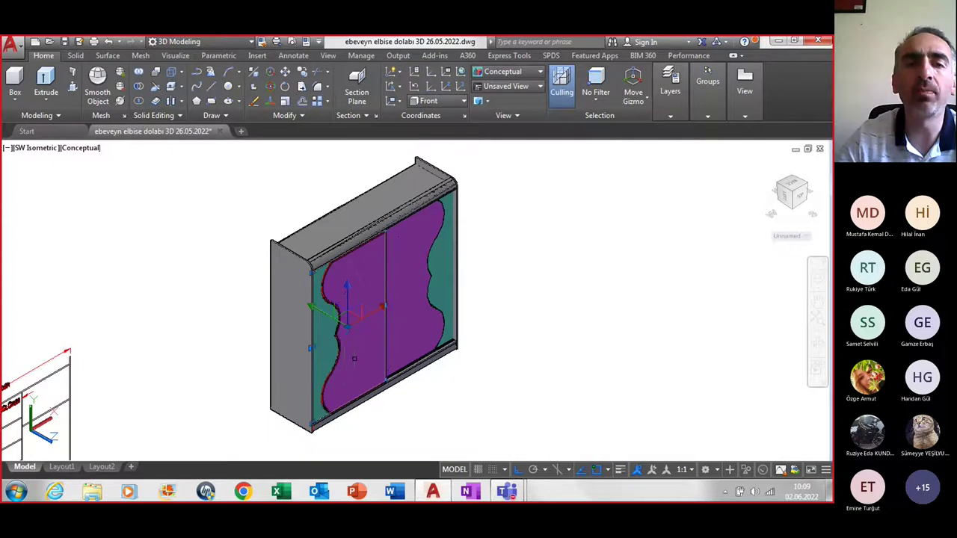
Add the right door to the selection and move both sliding doors 500 units right
left_click(377, 293)
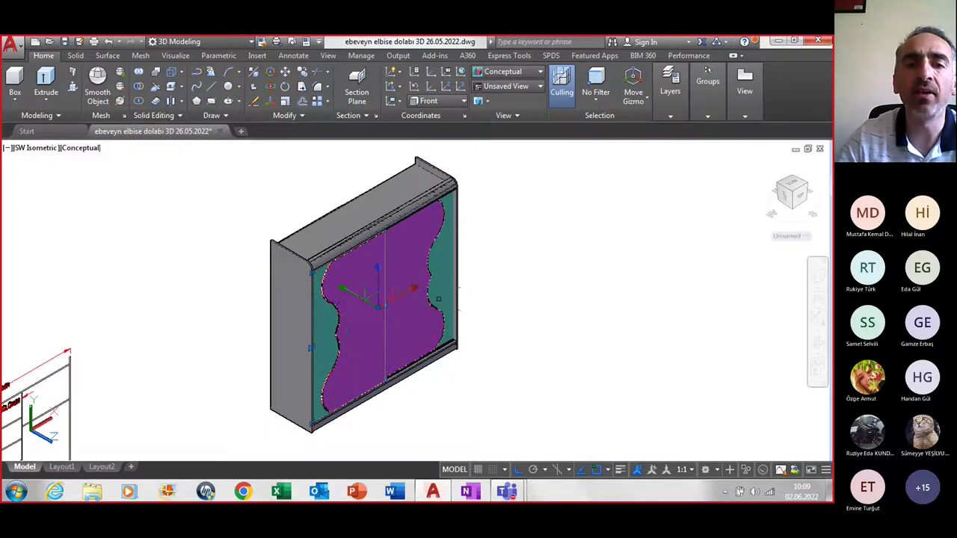
left_click(285, 78)
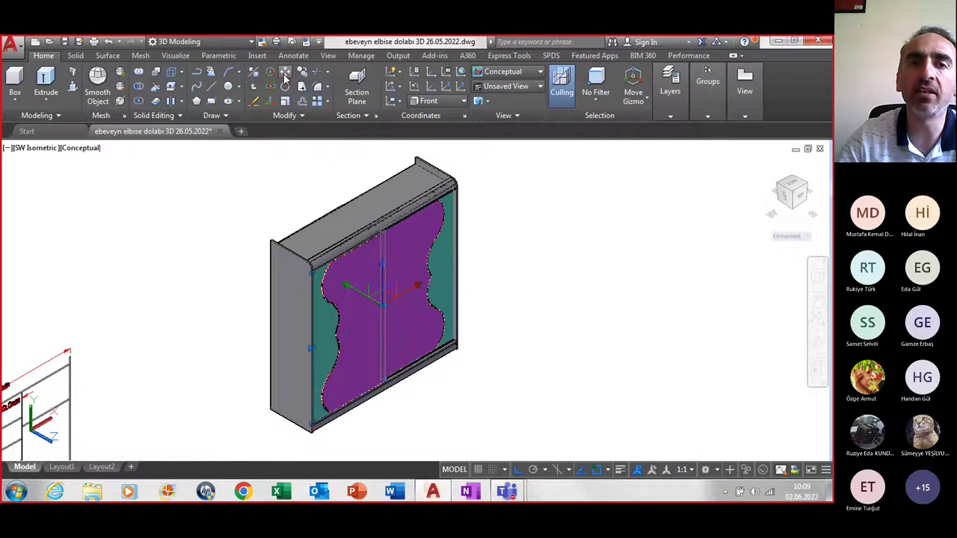
left_click(285, 78)
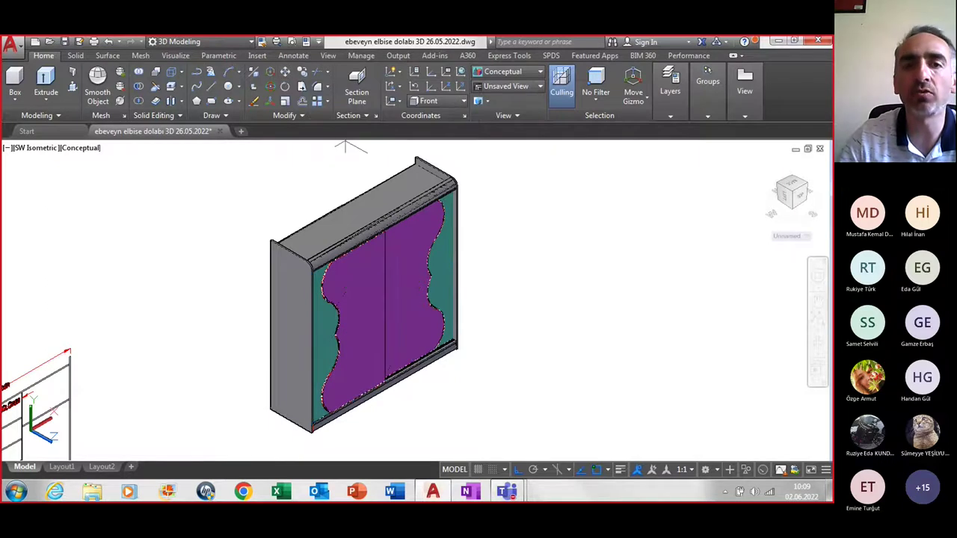
left_click(456, 329)
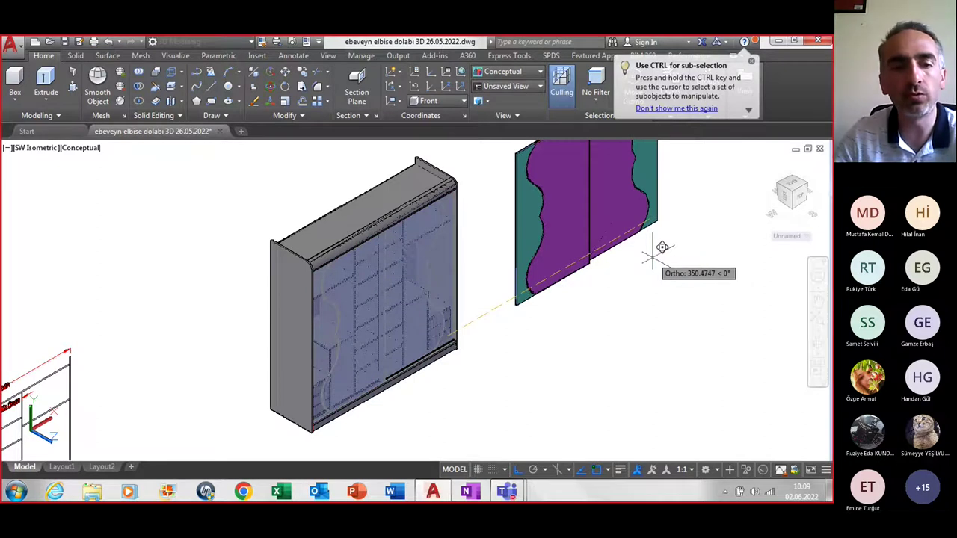
type("500")
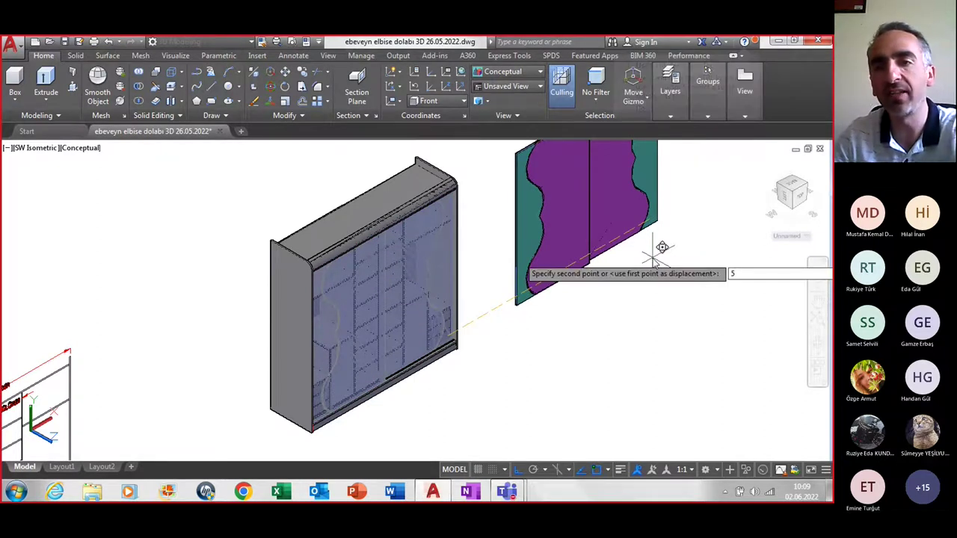
key("Return")
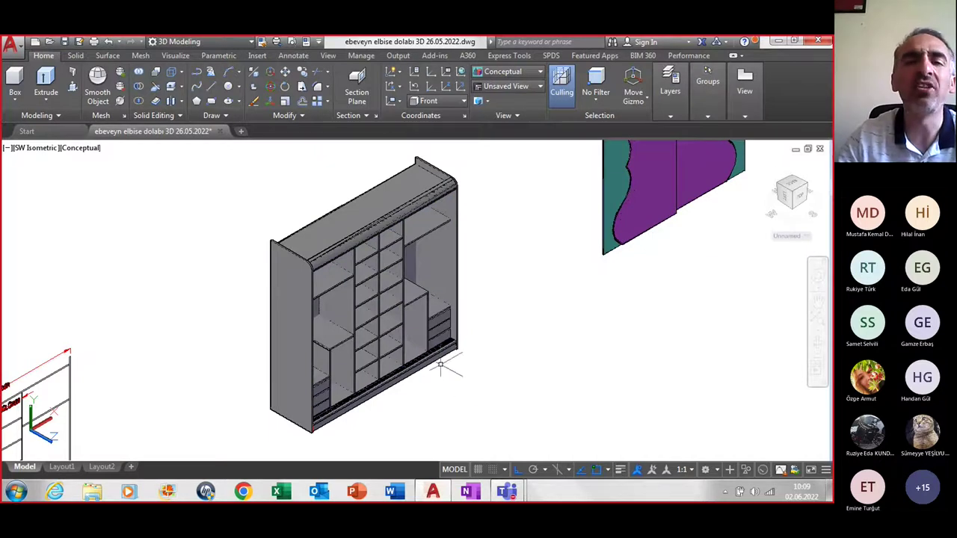
scroll(443, 365, "up", 2)
Orbit and zoom in on the interior shelves and drawers, then open the preset views list
mouse_move(474, 369)
middle_mouse_down("shift")
mouse_move(409, 348)
mouse_move(366, 299)
mouse_move(329, 306)
middle_mouse_up("shift")
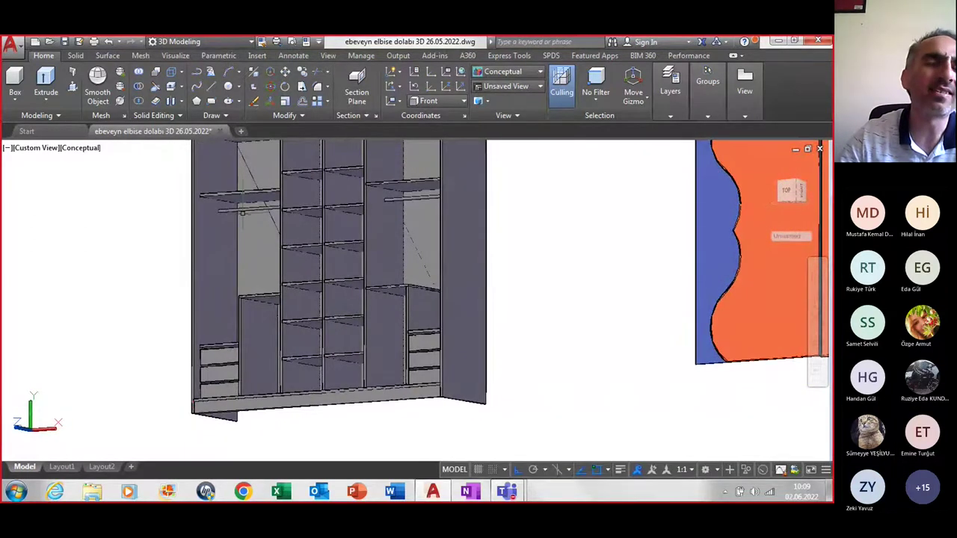
mouse_move(249, 290)
middle_mouse_down("shift")
mouse_move(337, 366)
mouse_move(410, 340)
mouse_move(360, 292)
middle_mouse_up("shift")
scroll(410, 340, "up", 3)
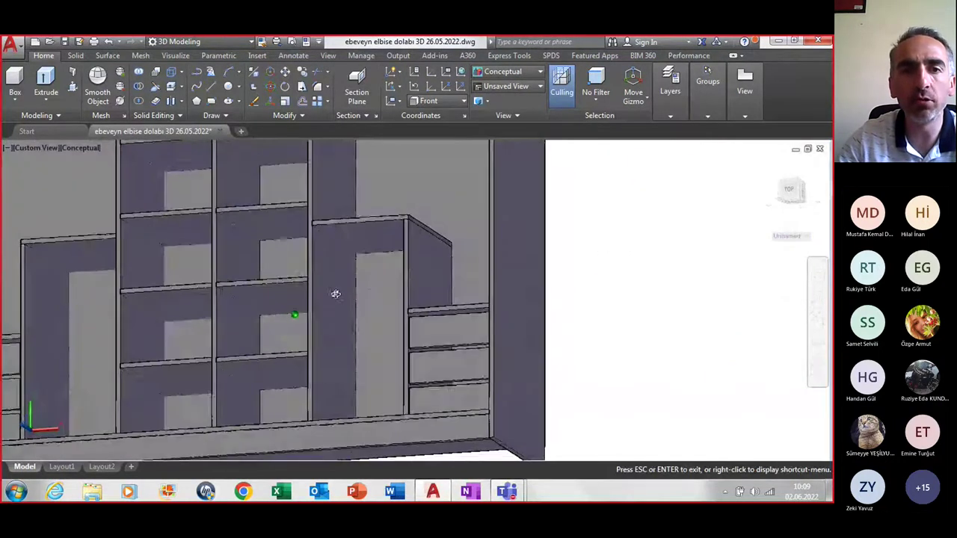
mouse_move(87, 356)
middle_mouse_down("shift")
mouse_move(176, 397)
mouse_move(129, 367)
mouse_move(171, 385)
mouse_move(192, 381)
middle_mouse_up("shift")
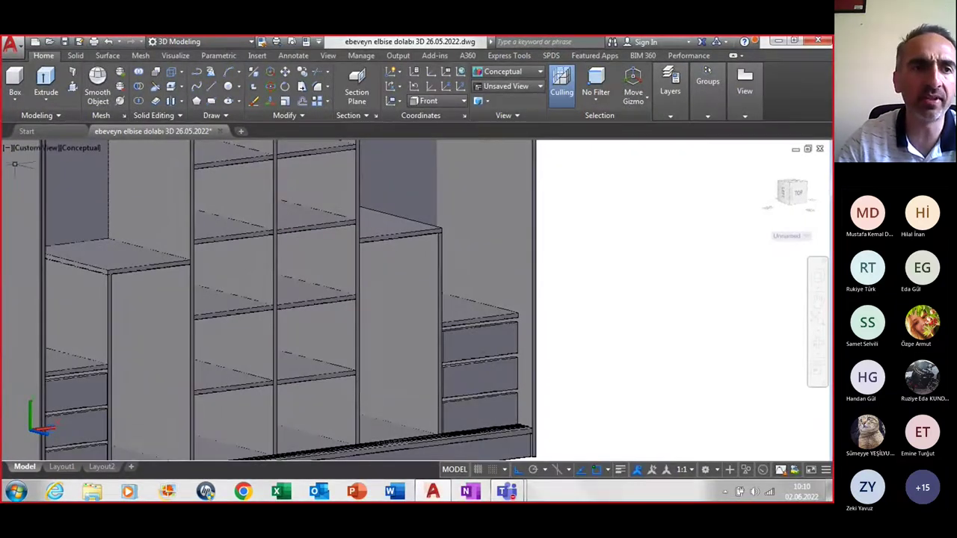
left_click(35, 152)
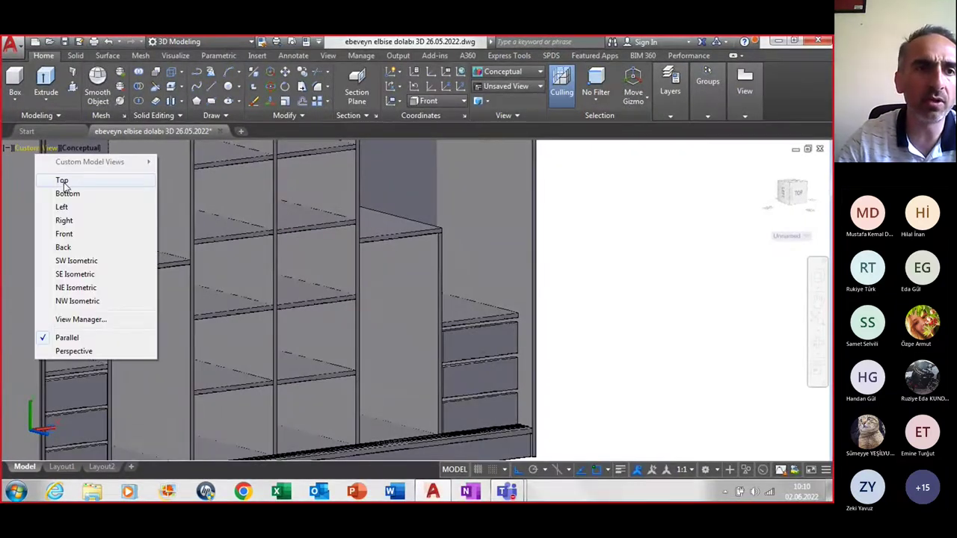
Show the wardrobe in Front view with the 2D Wireframe visual style, zoomed in
left_click(65, 234)
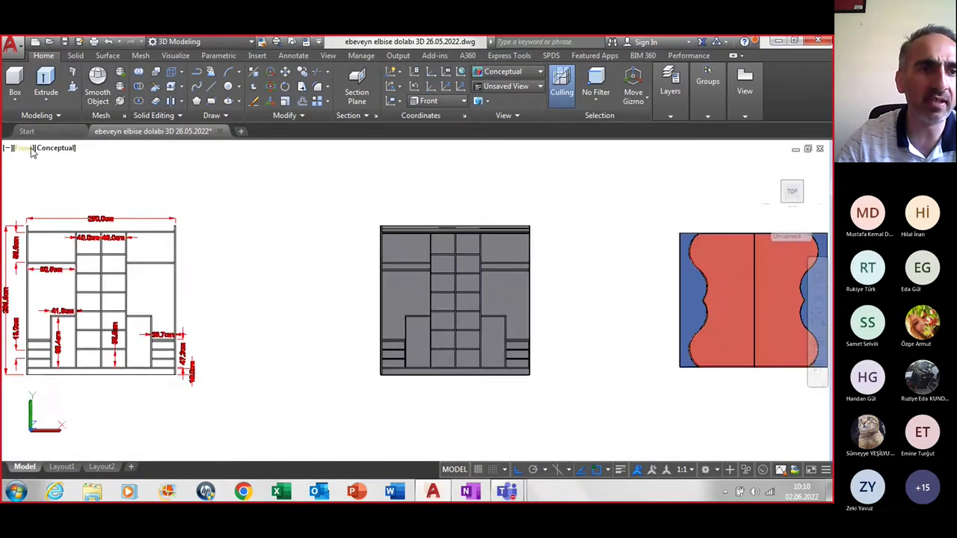
left_click(54, 148)
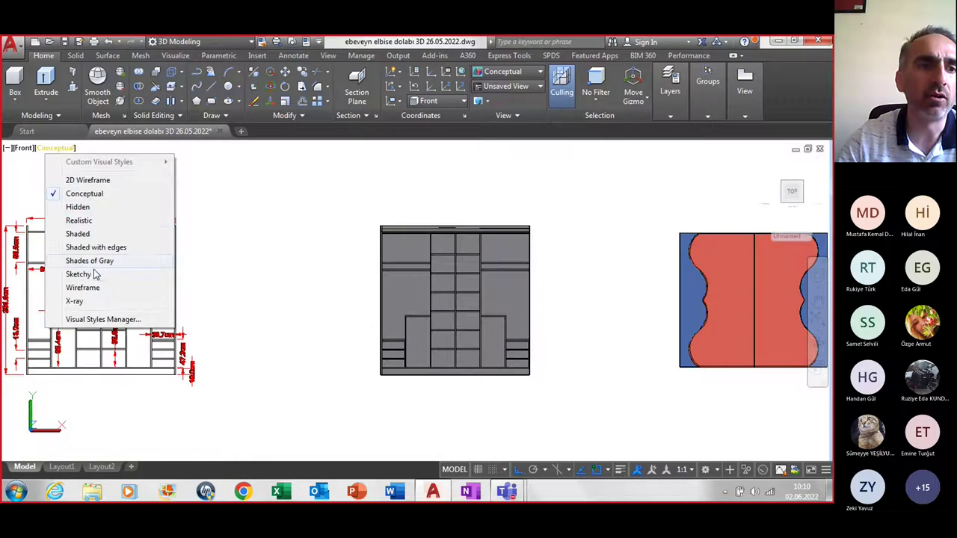
left_click(84, 182)
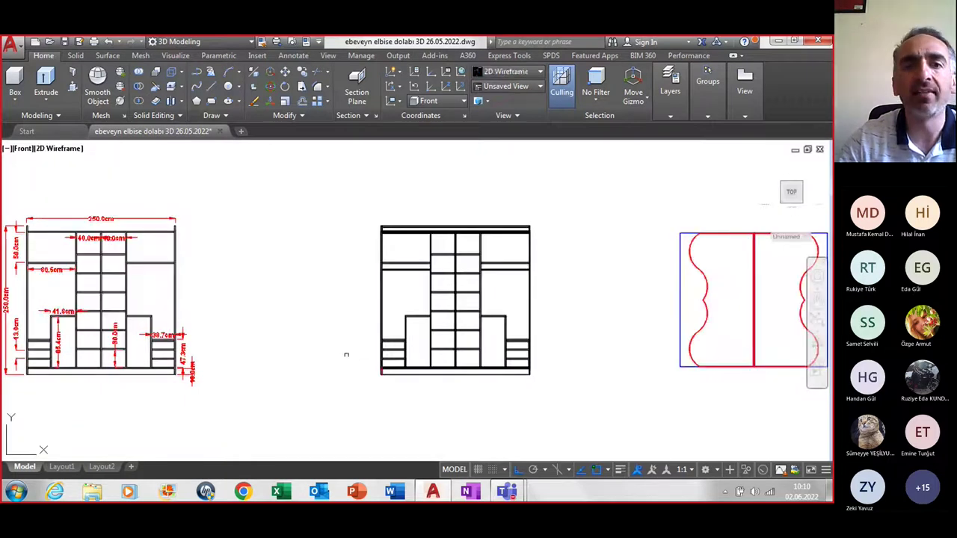
scroll(425, 327, "up", 4)
scroll(425, 327, "up", 4)
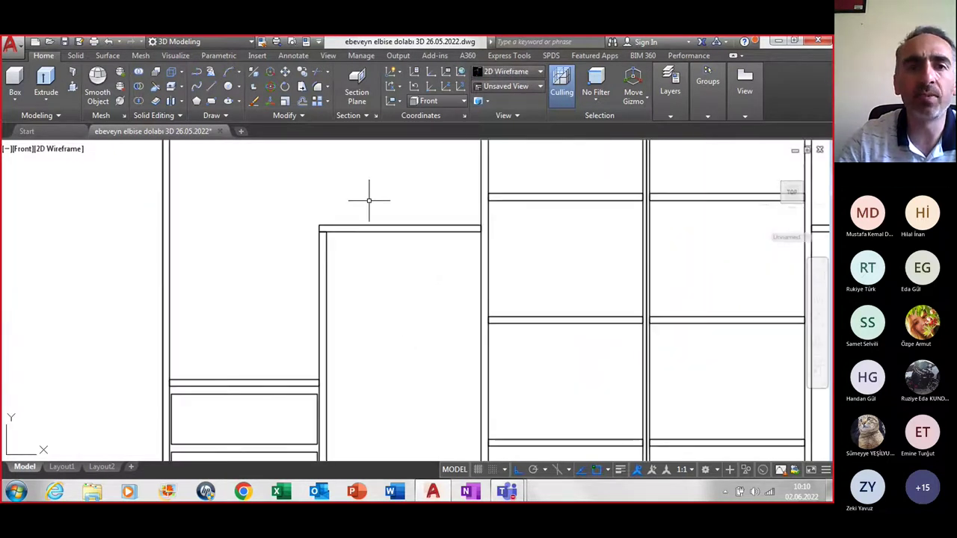
Start a DIMLINEAR linear dimension at the shelf corner
type("diml")
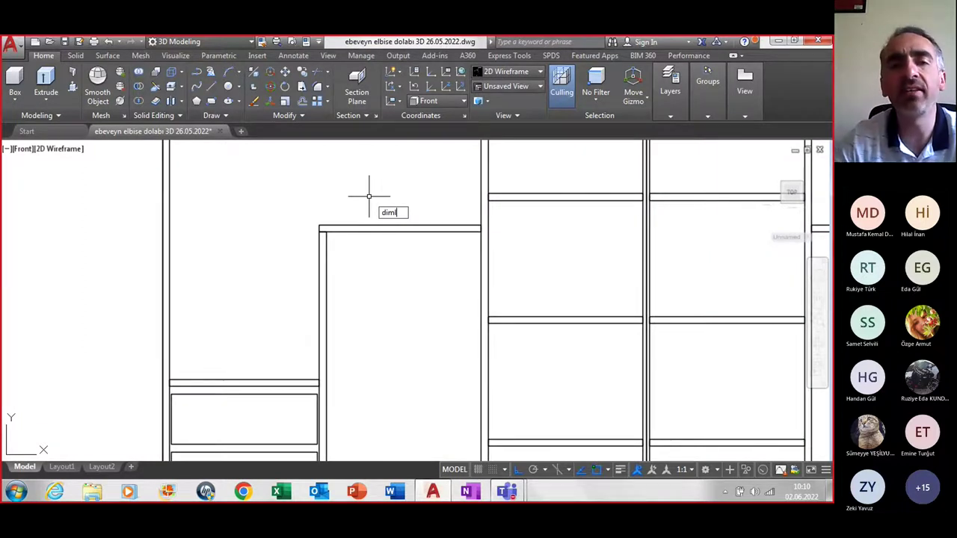
key("Return")
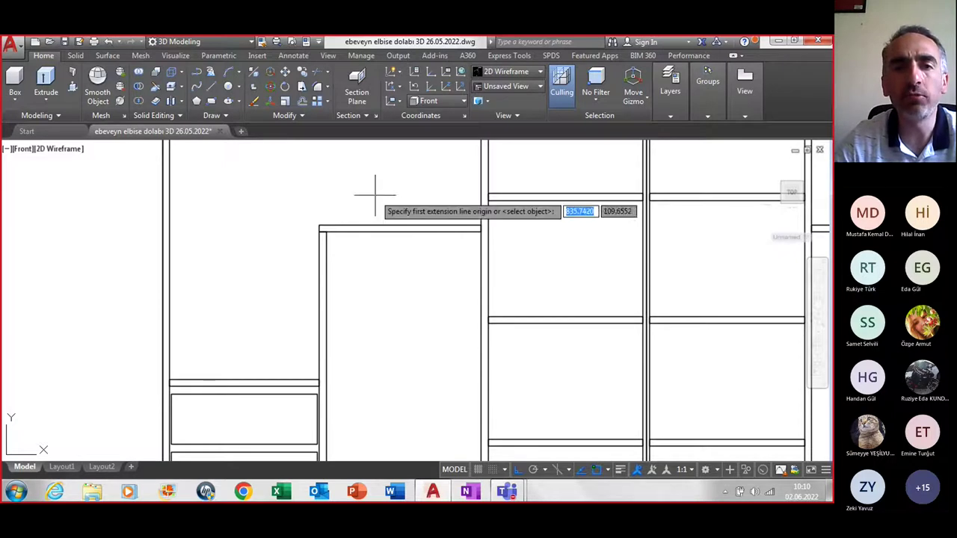
left_click(326, 232)
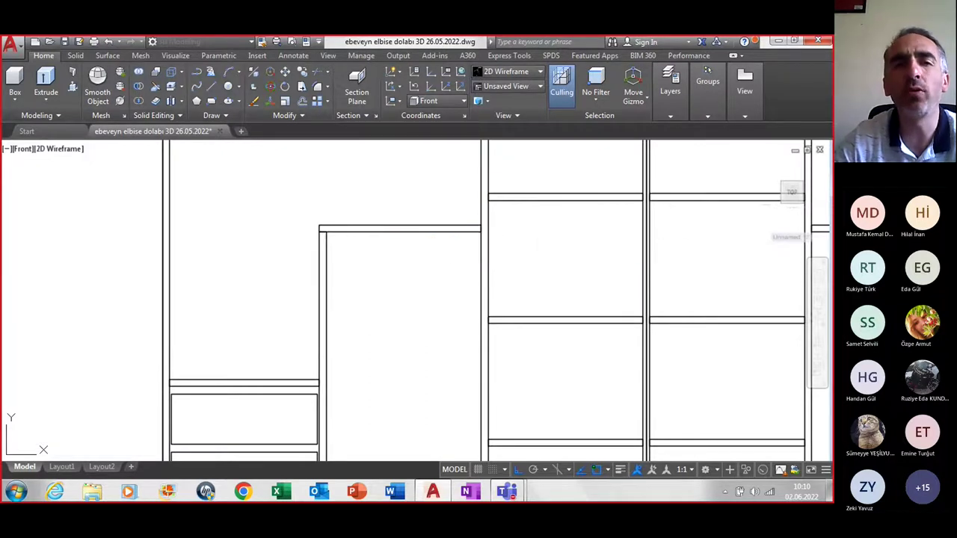
Draw a guide line from the top panel's midpoint, 20 downward then 1.8 across
middle_click_drag(406, 277, 442, 293, "shift")
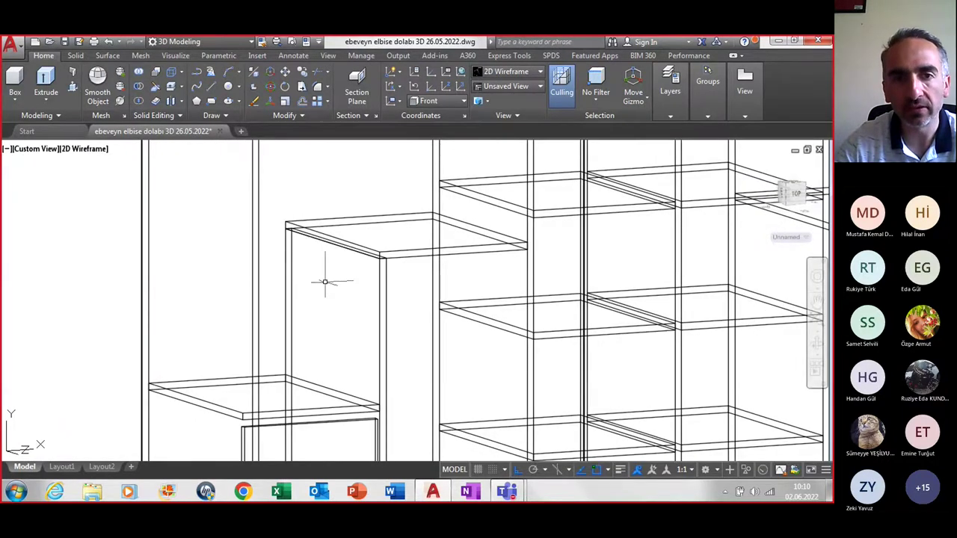
scroll(324, 281, "up", 2)
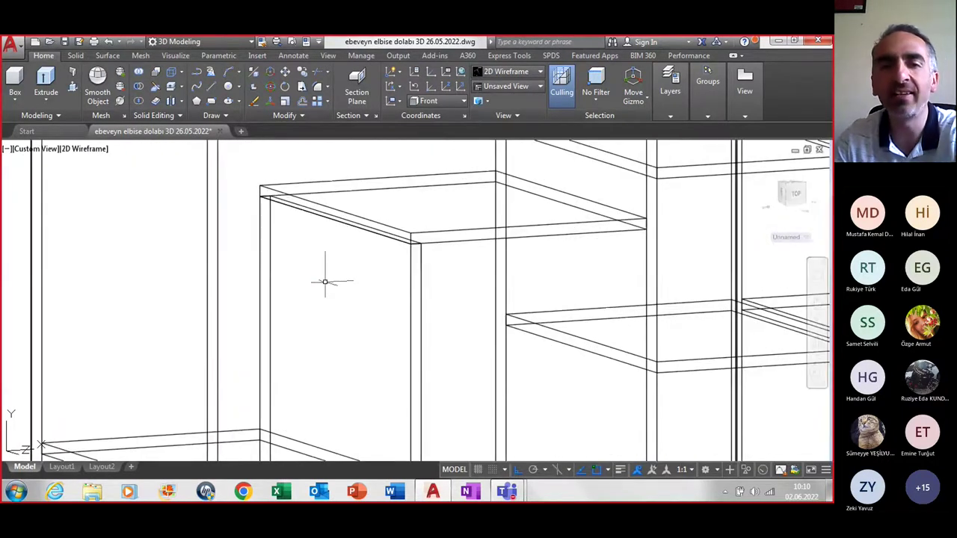
type("l")
key("Return")
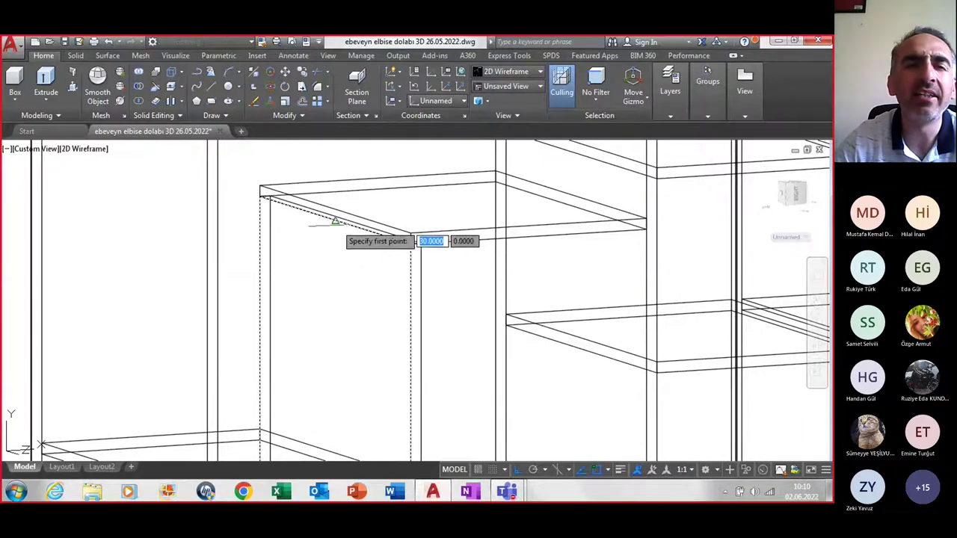
left_click(336, 220)
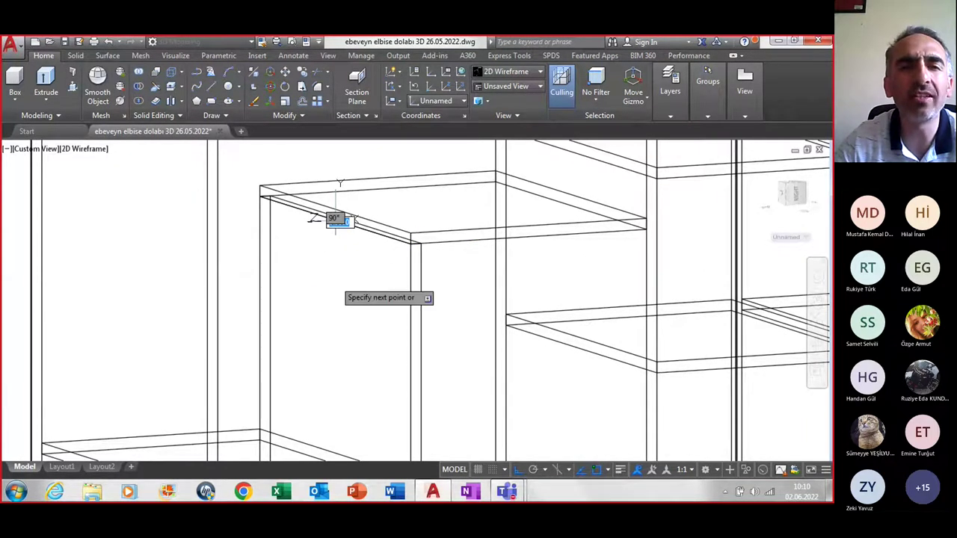
type("20")
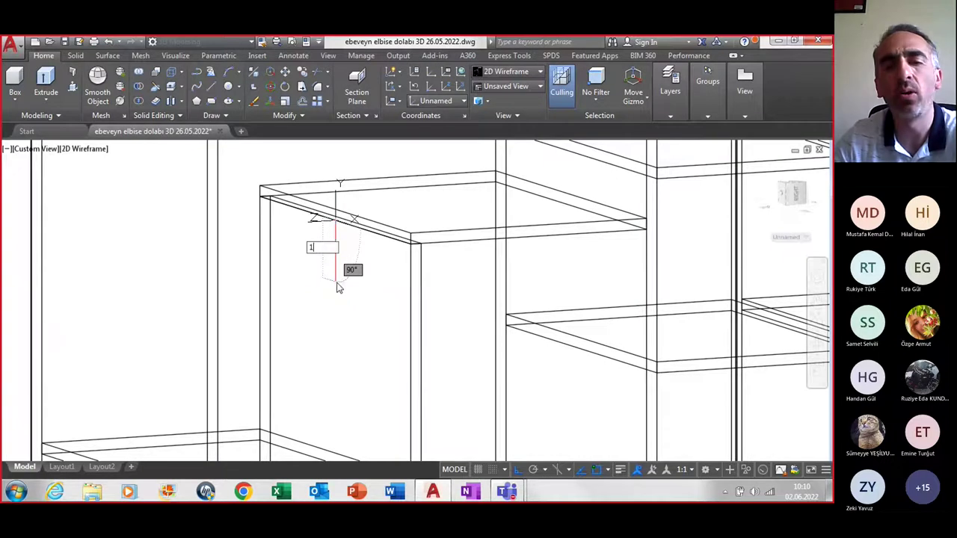
key("Escape")
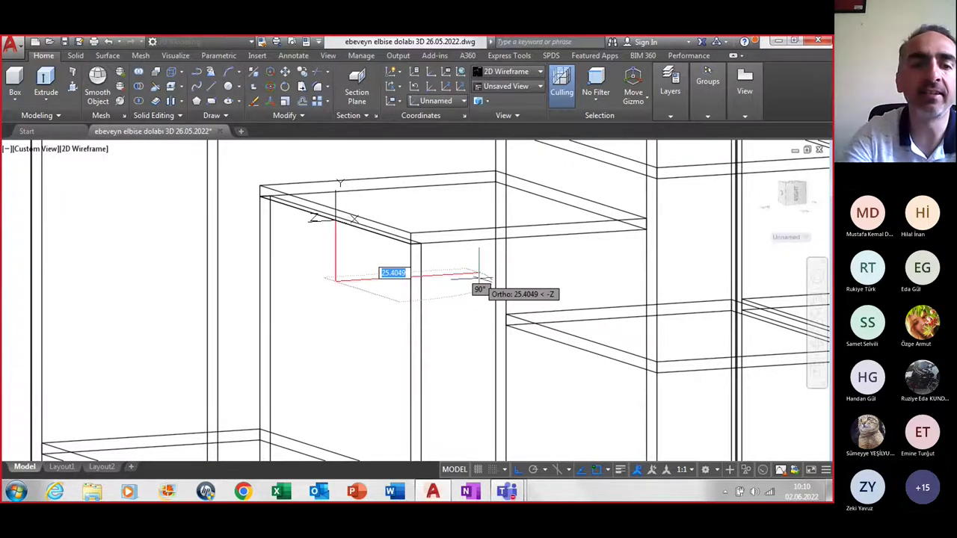
type("1.8")
key("Return")
key("Return")
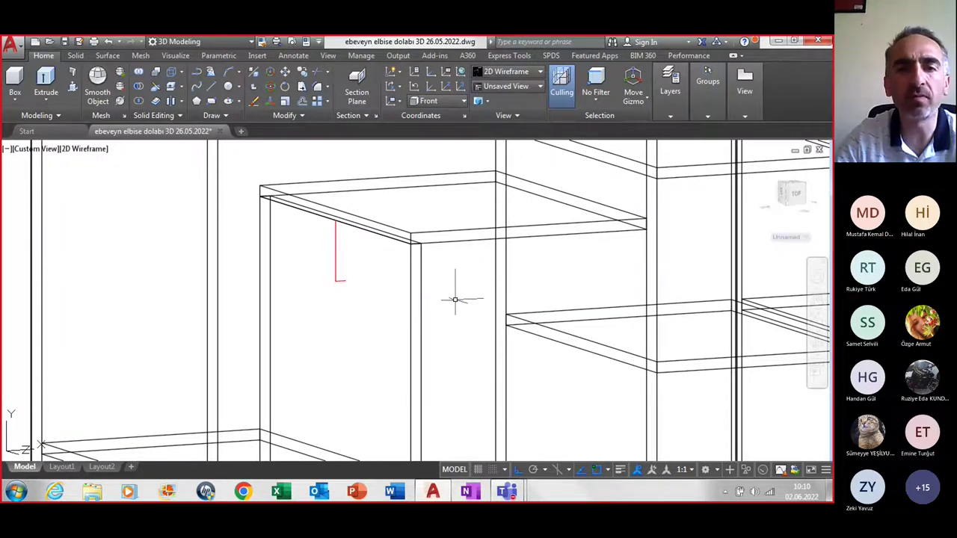
mouse_move(427, 299)
middle_mouse_down("shift")
mouse_move(372, 299)
mouse_move(348, 275)
middle_mouse_up("shift")
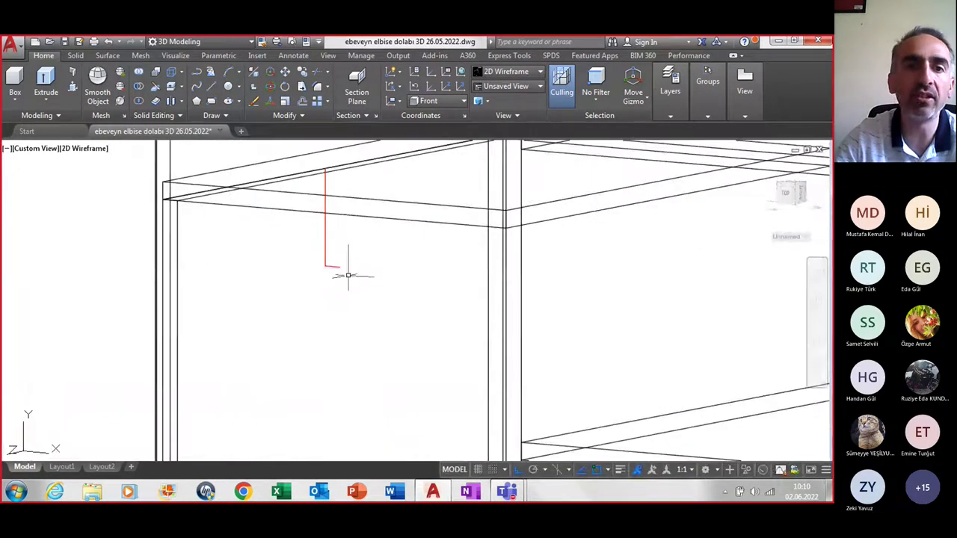
Draw a radius-1 circle at the guide line's end and extrude it 40 into a rod
left_click(228, 86)
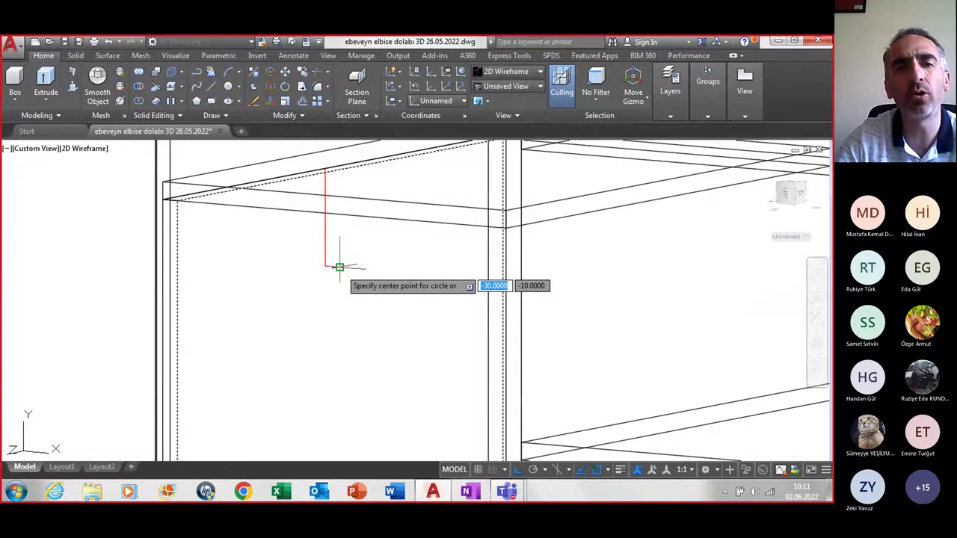
left_click(340, 267)
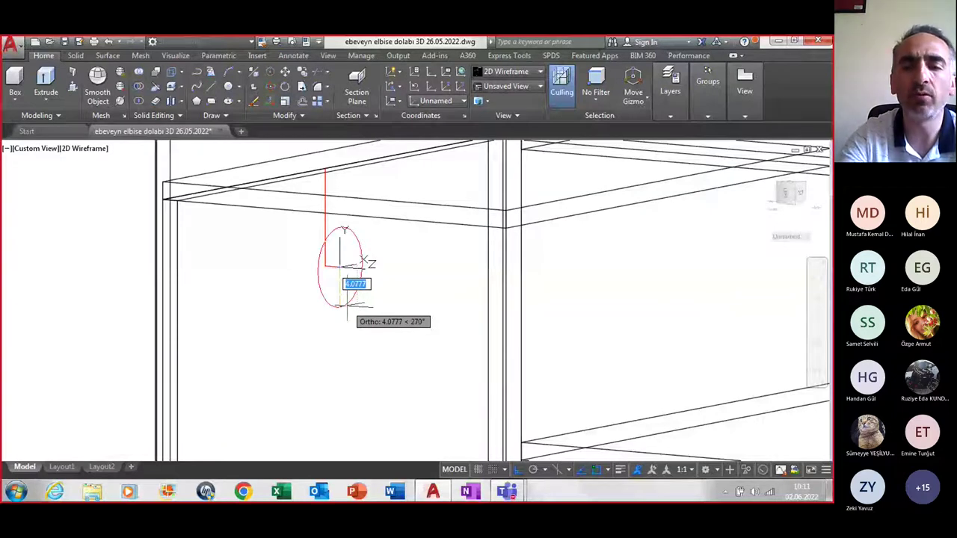
type("1")
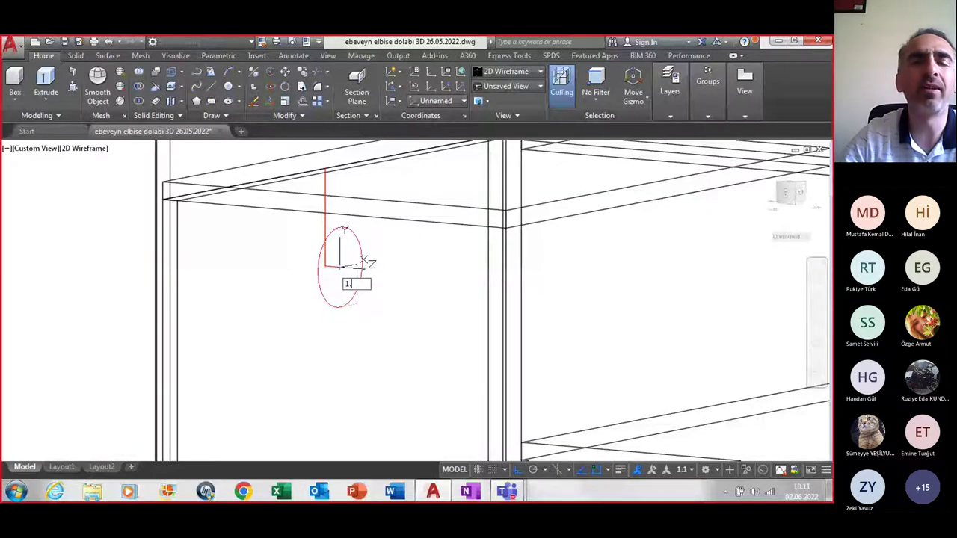
key("Return")
left_click(45, 82)
left_click(347, 270)
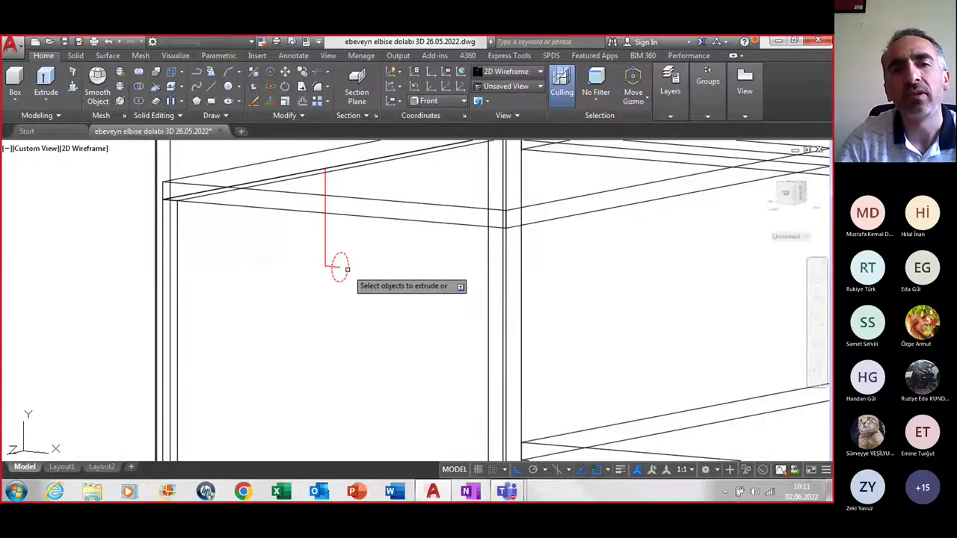
key("Return")
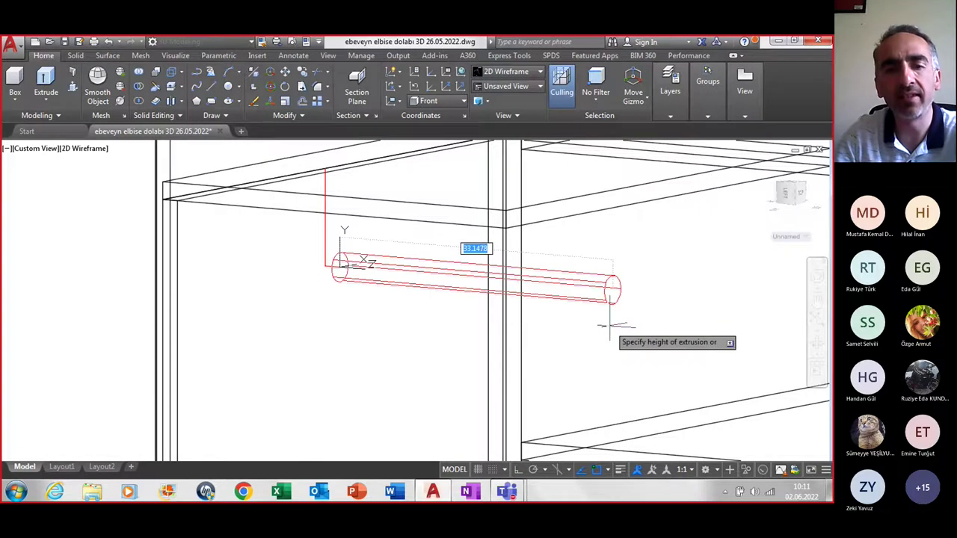
type("40")
key("Return")
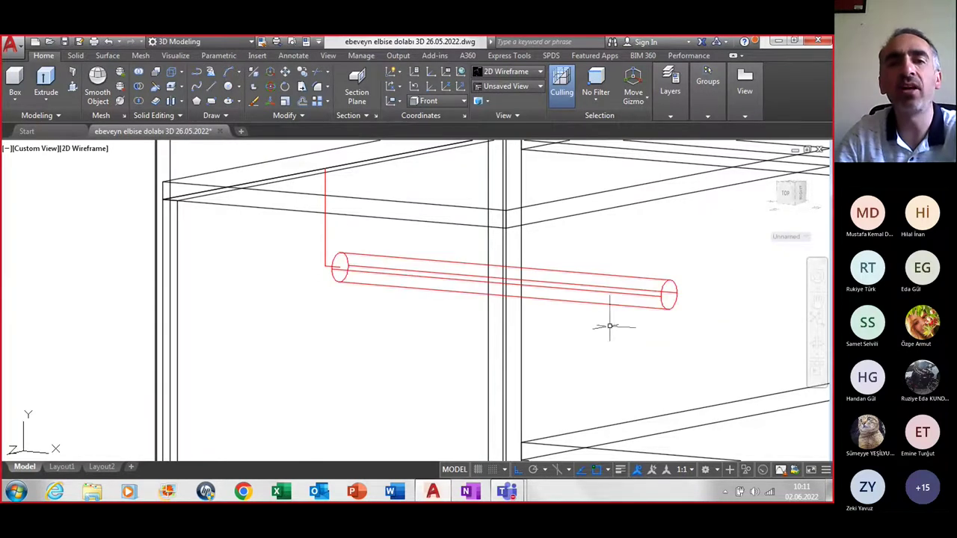
Delete the leftover guide line and switch to the Front view
left_click(321, 235)
scroll(323, 236, "up", 4)
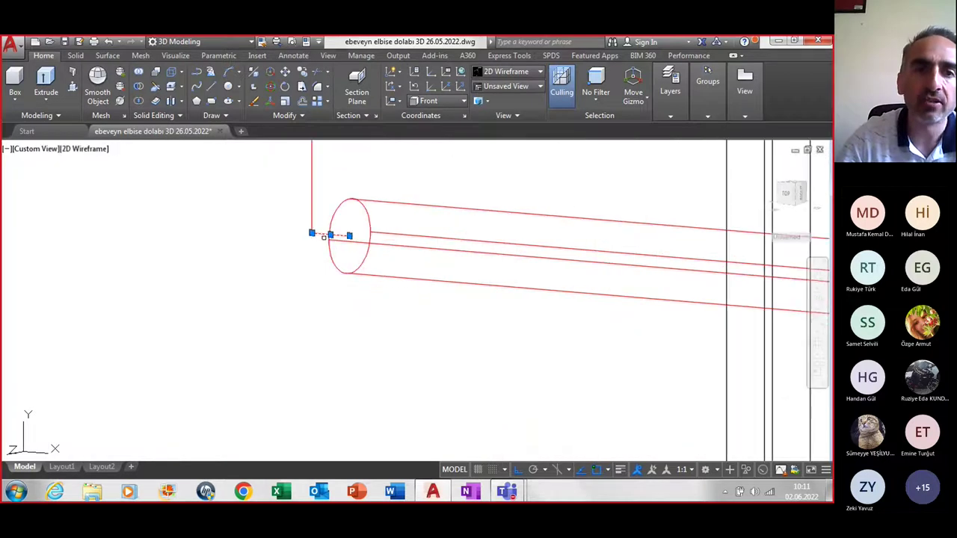
scroll(322, 254, "down", 2)
scroll(320, 269, "down", 2)
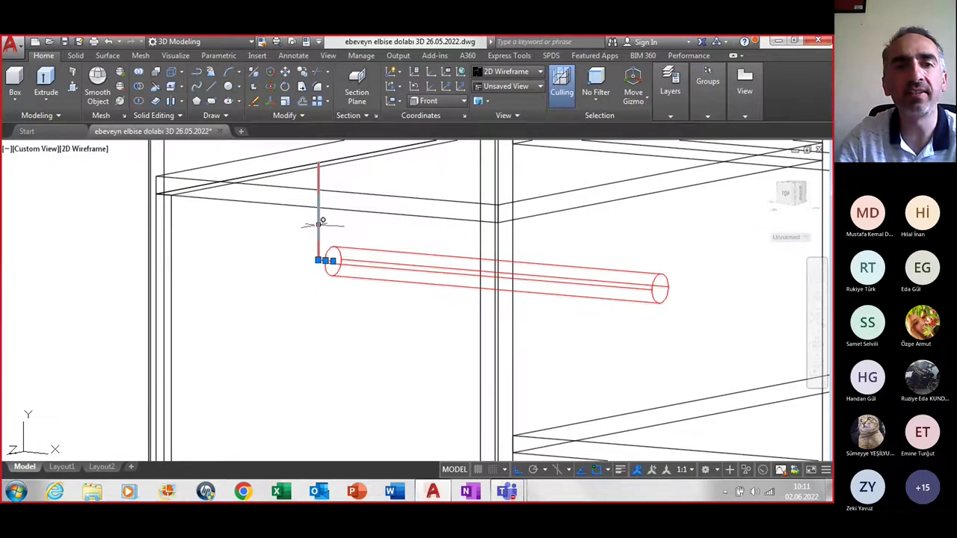
key("Delete")
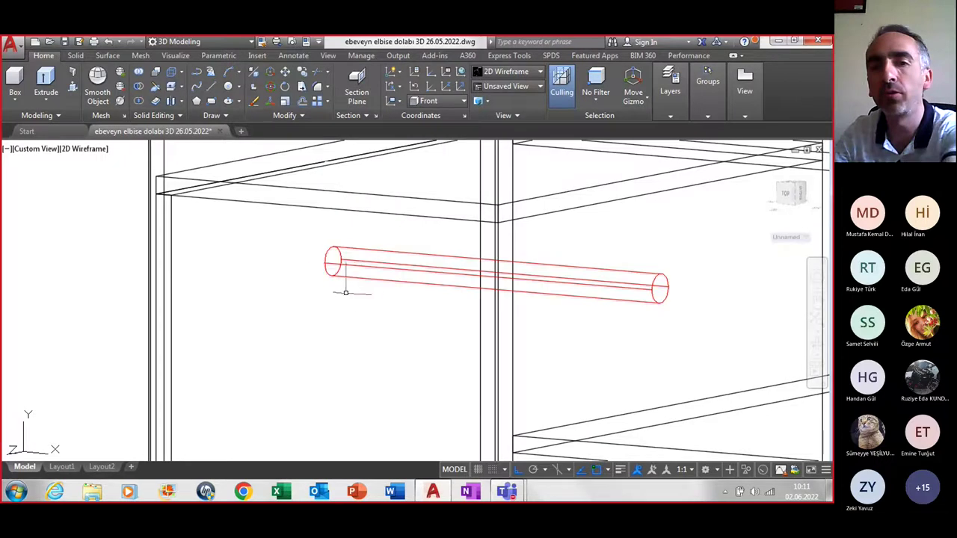
scroll(345, 292, "down", 3)
scroll(353, 299, "down", 3)
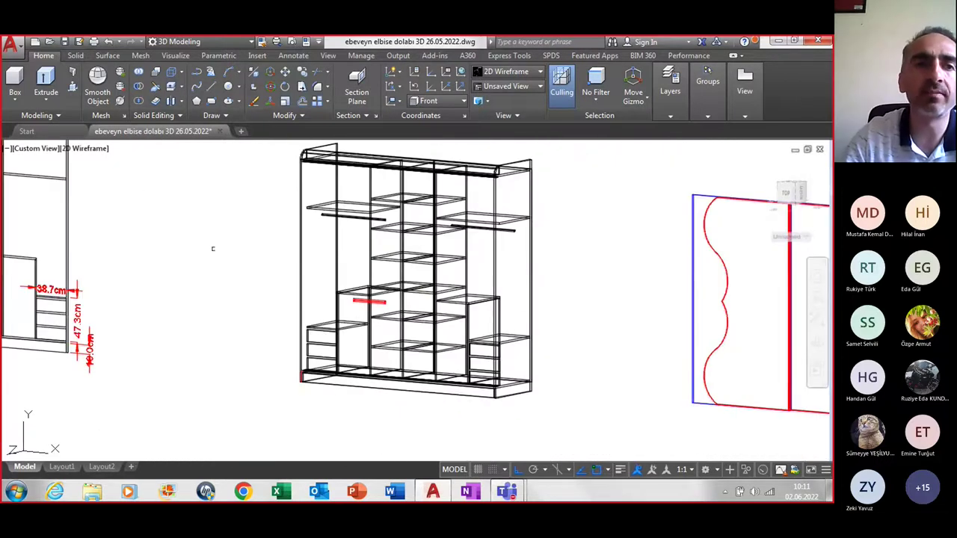
left_click(49, 152)
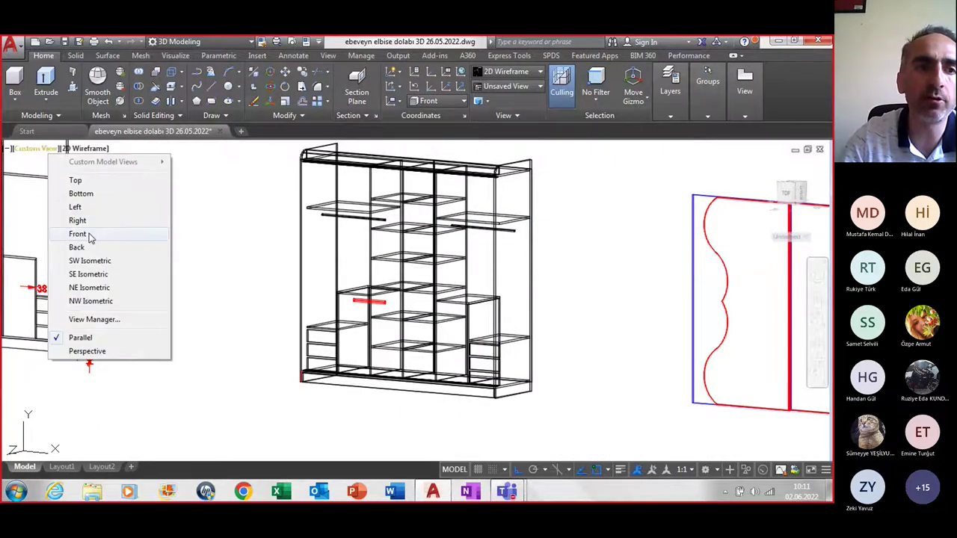
left_click(77, 234)
scroll(444, 385, "up", 3)
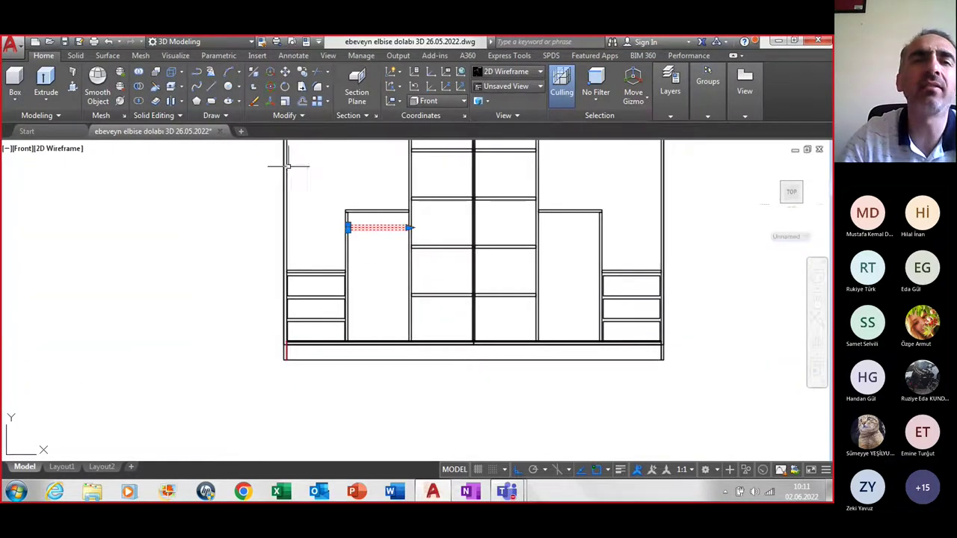
Mirror the rod about a vertical line through the wardrobe's bottom midpoint, keeping the original
left_click(291, 117)
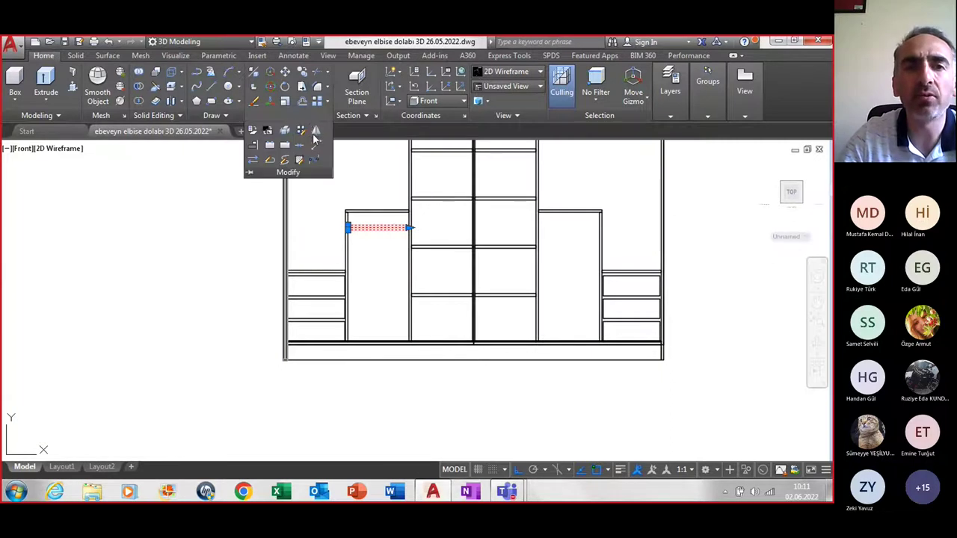
left_click(314, 133)
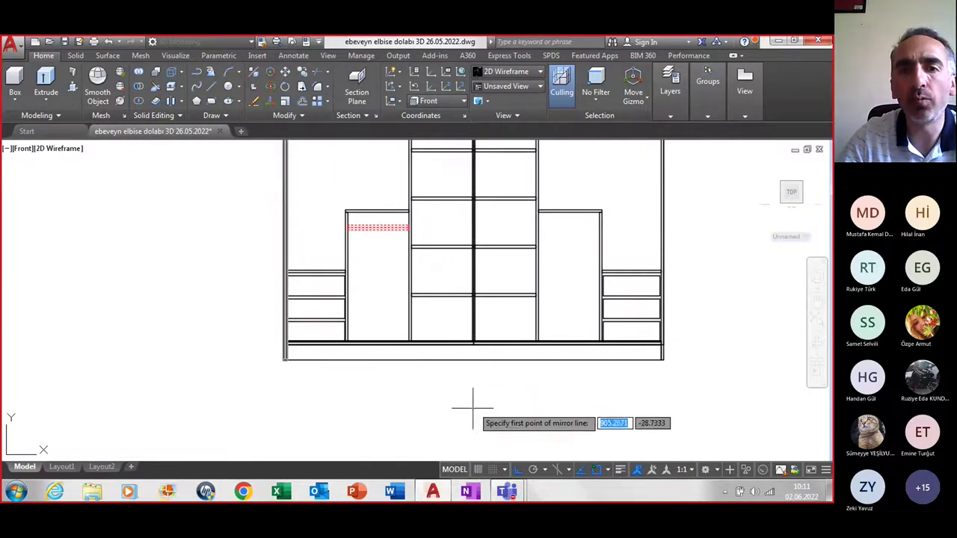
left_click(474, 360)
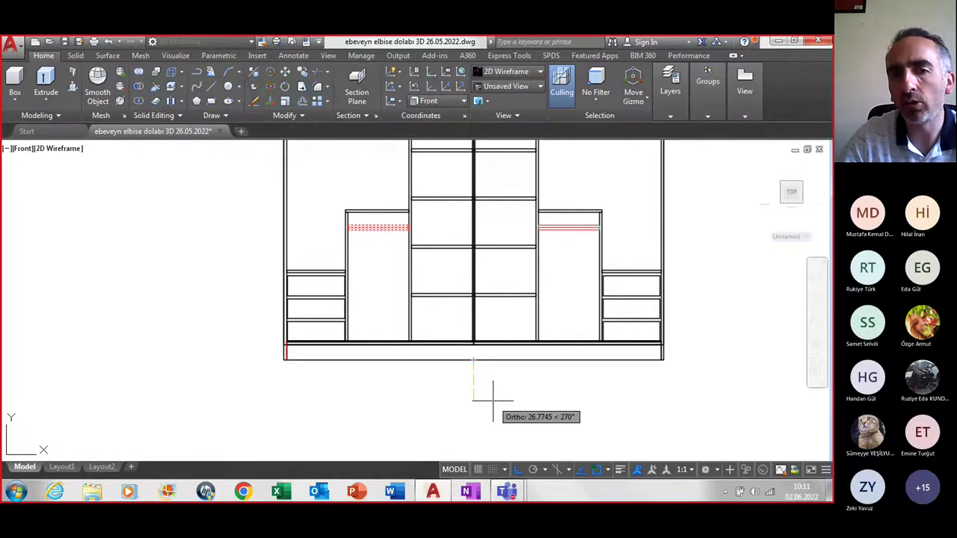
left_click(493, 401)
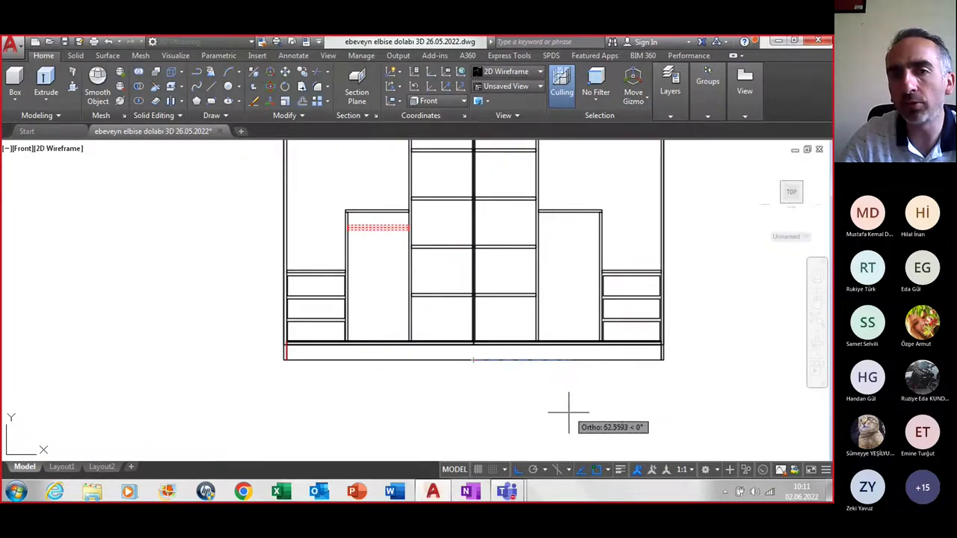
left_click(471, 422)
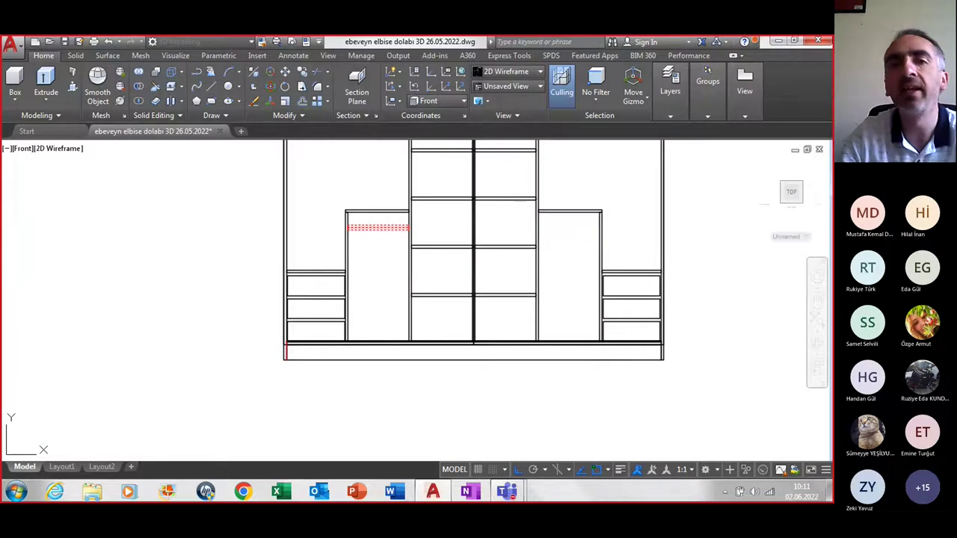
key("Return")
mouse_move(397, 299)
middle_mouse_down("shift")
mouse_move(427, 306)
mouse_move(449, 296)
mouse_move(314, 280)
mouse_move(347, 314)
mouse_move(321, 281)
middle_mouse_up("shift")
mouse_move(401, 262)
middle_mouse_down("shift")
mouse_move(459, 278)
mouse_move(478, 224)
mouse_move(465, 247)
mouse_move(471, 238)
middle_mouse_up("shift")
scroll(486, 197, "down", 3)
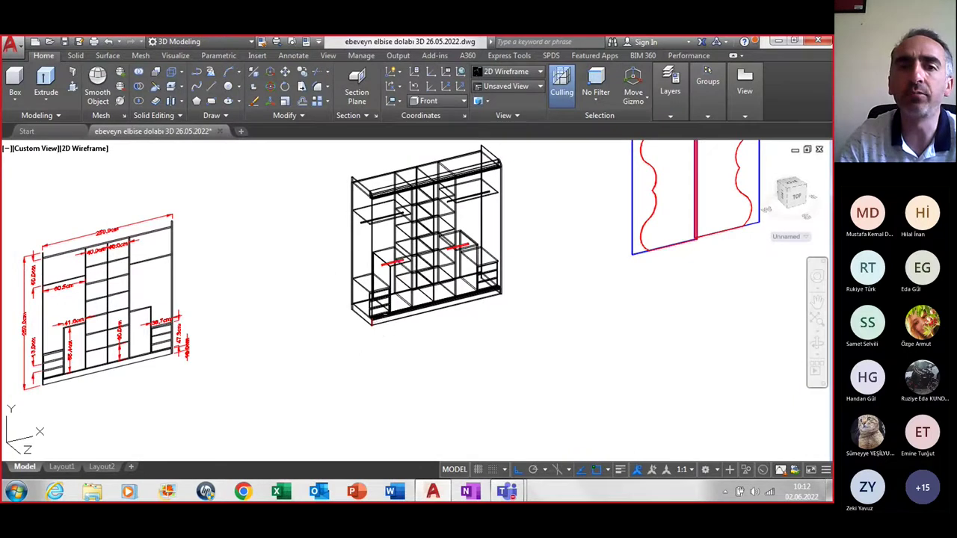
scroll(384, 318, "up", 3)
scroll(383, 318, "up", 3)
scroll(381, 318, "up", 4)
scroll(381, 318, "down", 4)
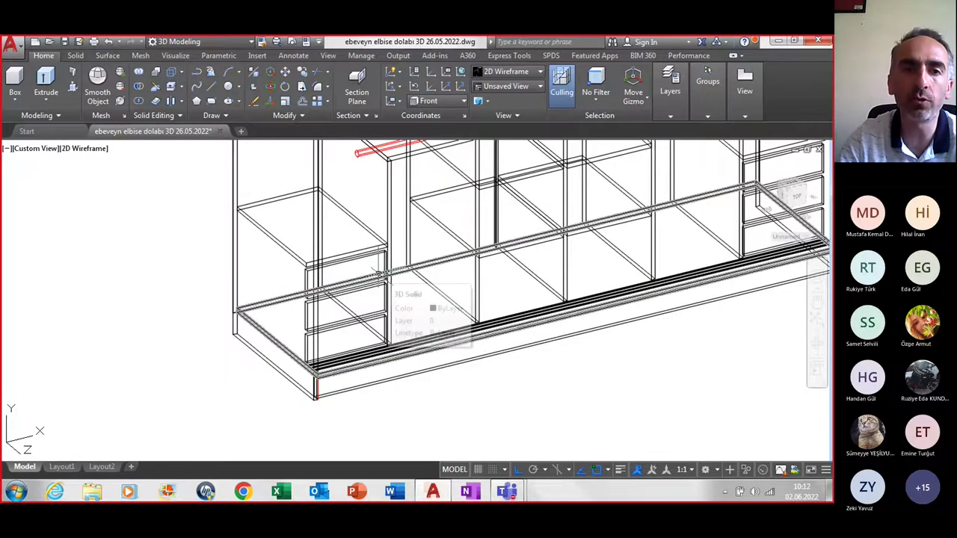
left_click(38, 149)
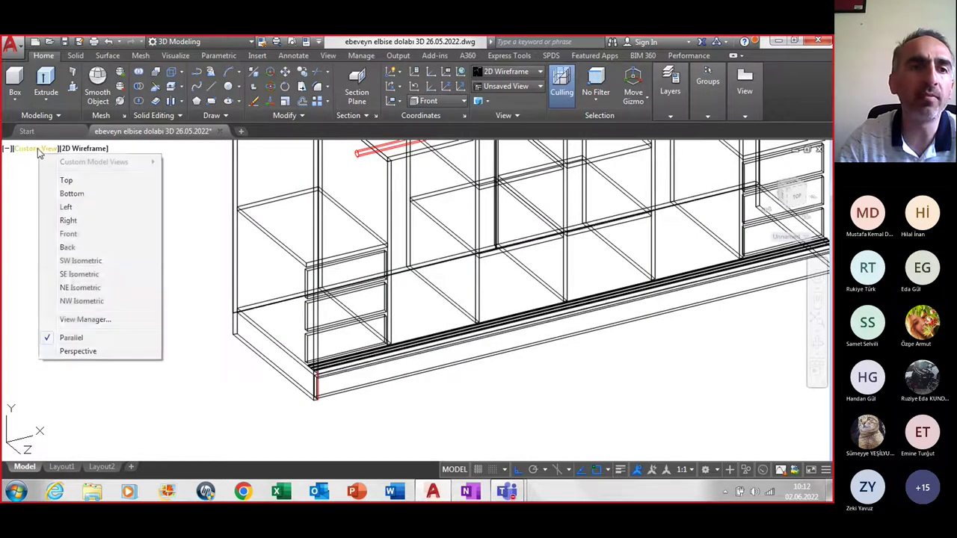
left_click(68, 234)
Zoom in on the left drawer fronts and select the drawer front rectangle
scroll(471, 430, "up", 5)
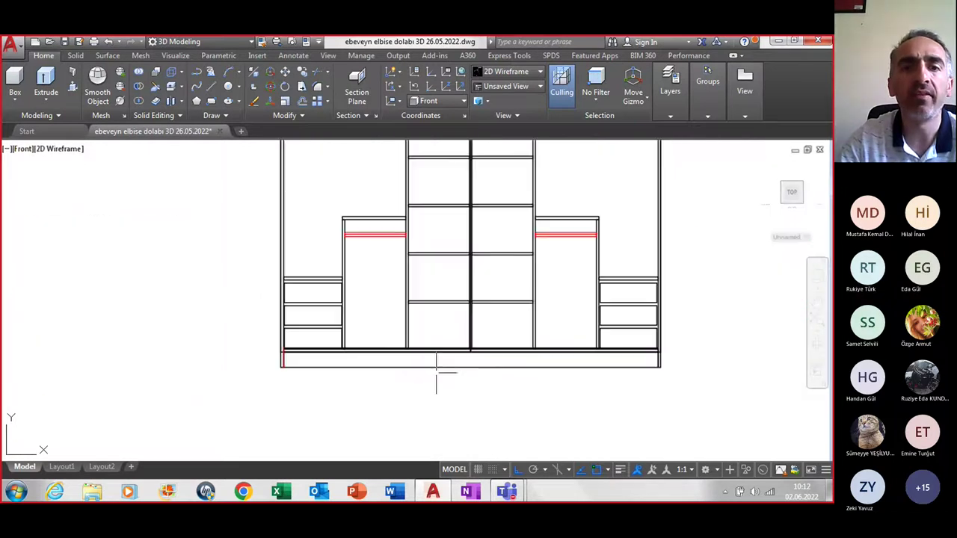
scroll(321, 256, "up", 2)
middle_click_drag(321, 256, 316, 303)
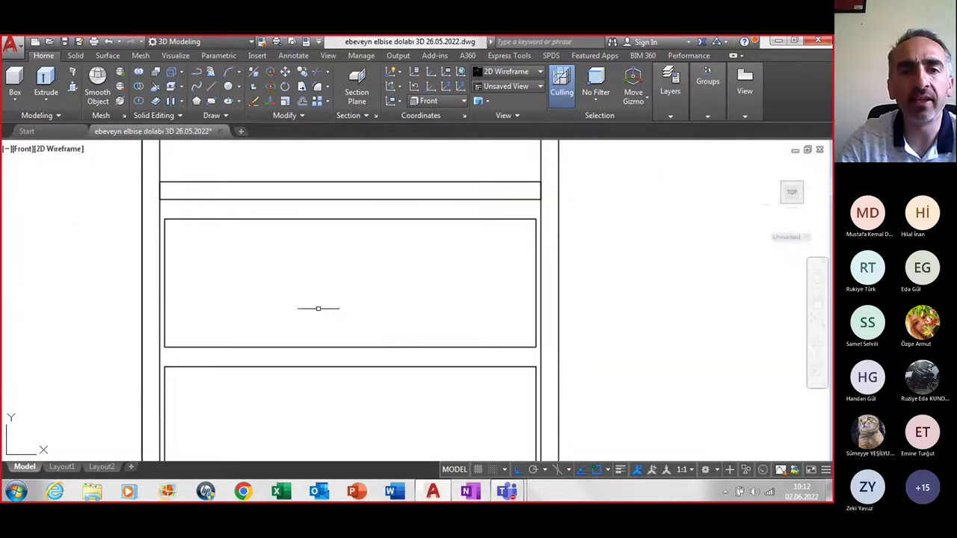
left_click(334, 346)
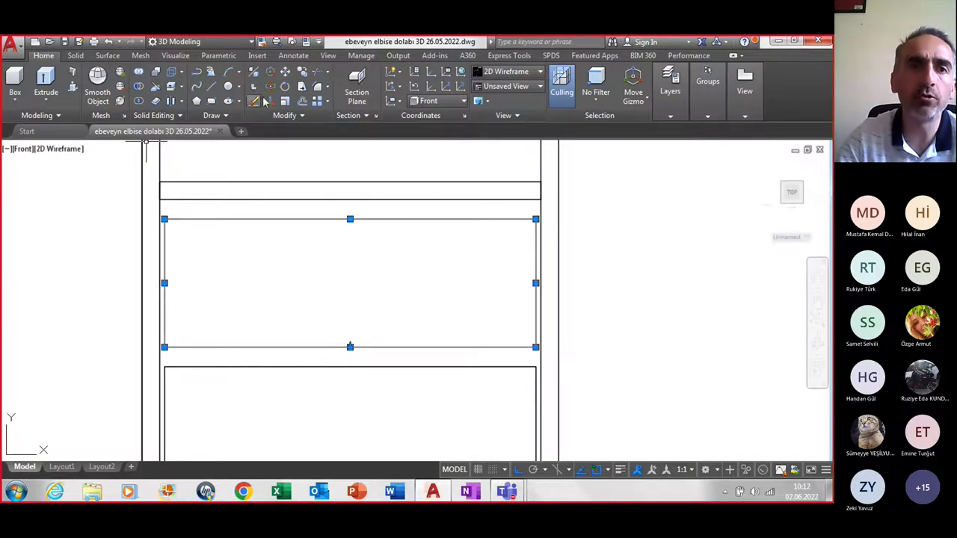
Begin a linear dimension at the rectangle's top-left corner, cancel it, and switch to Top view
type("diml")
key("Return")
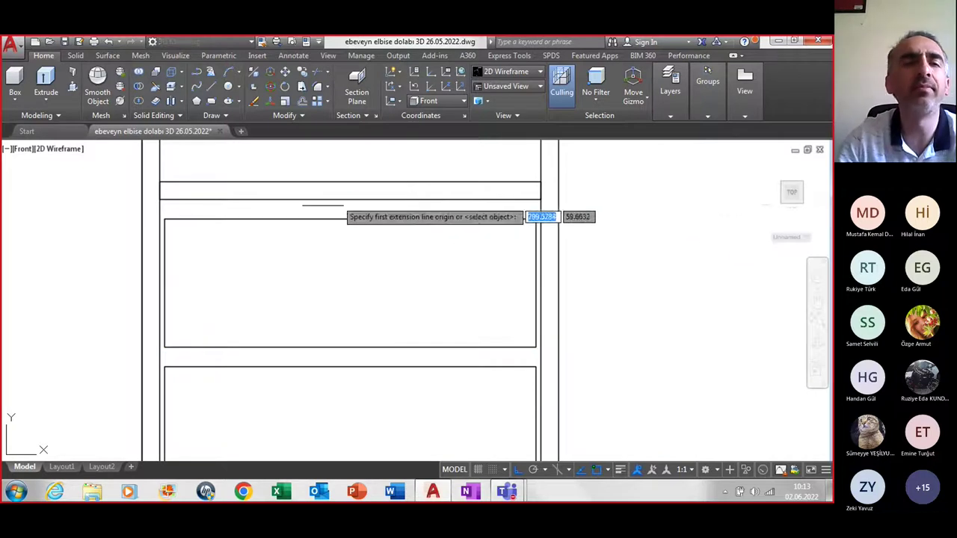
left_click(165, 219)
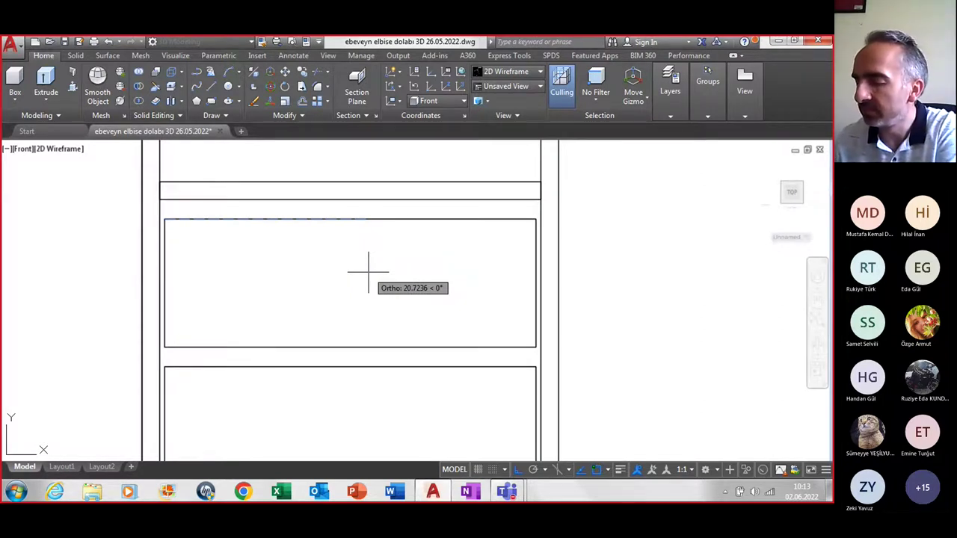
key("Escape")
left_click(21, 151)
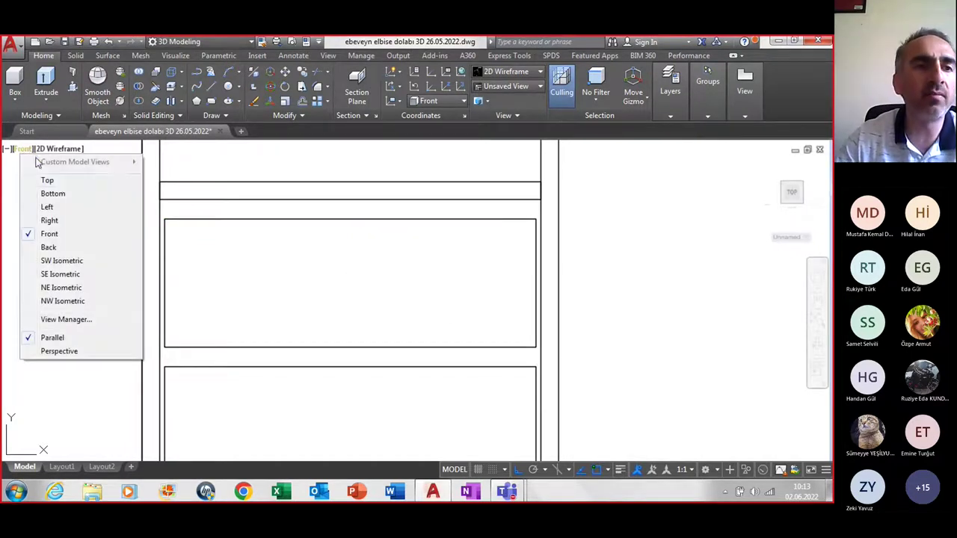
left_click(47, 180)
scroll(393, 305, "up", 3)
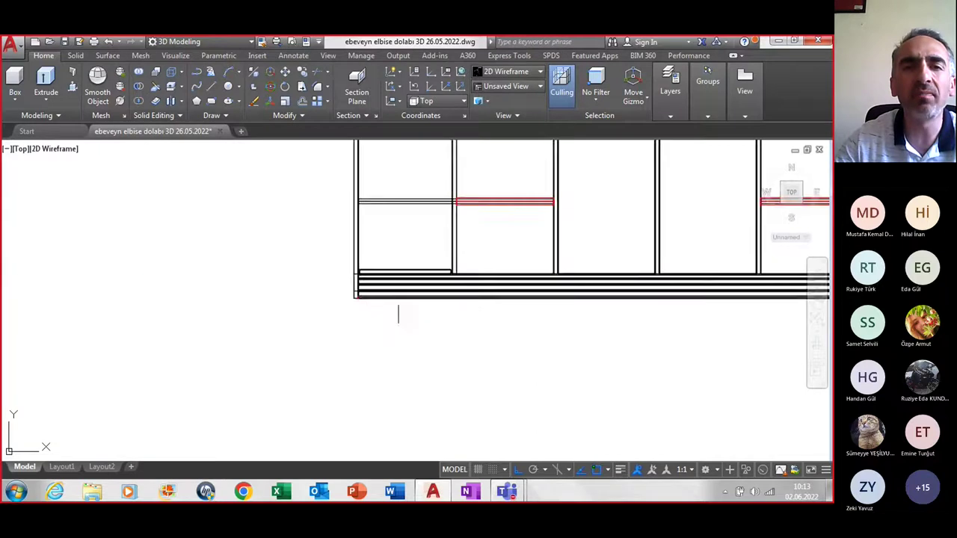
scroll(409, 274, "up", 2)
middle_click_drag(434, 219, 354, 406)
left_click(355, 408)
scroll(355, 402, "down", 2)
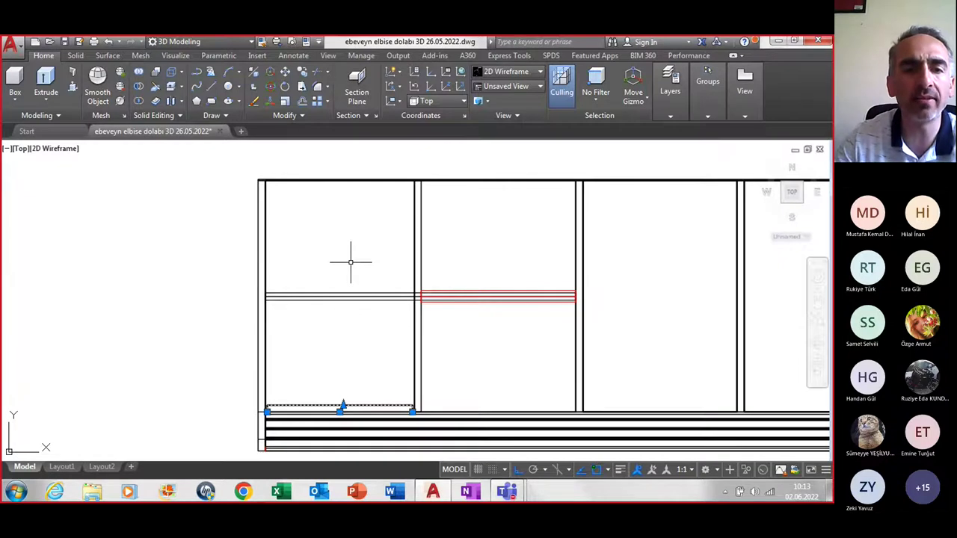
key("Escape")
type("dli")
key("Return")
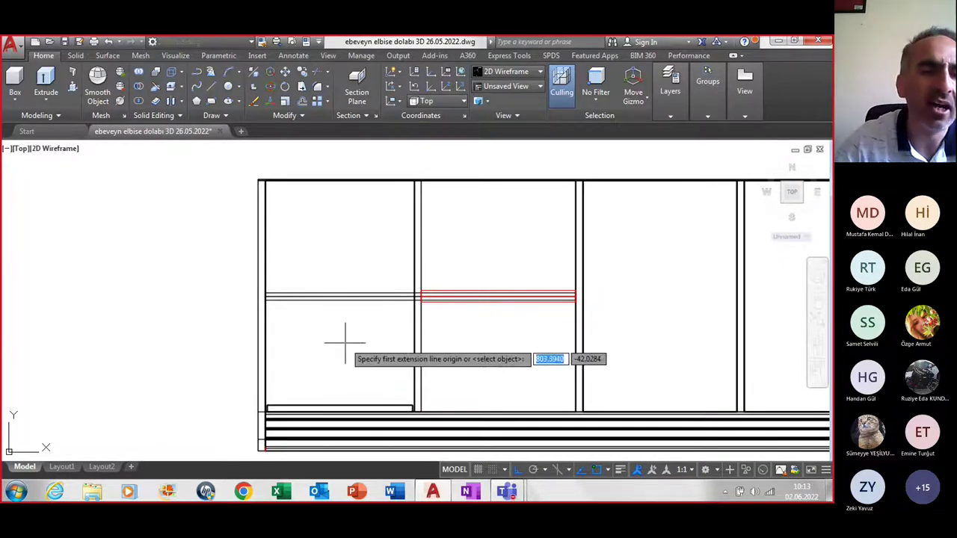
scroll(341, 337, "up", 2)
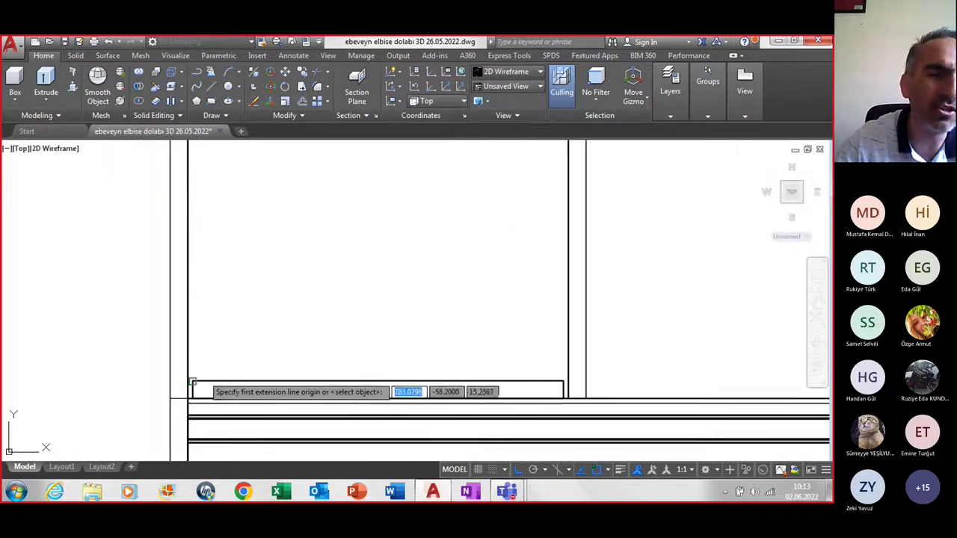
left_click(192, 382)
scroll(206, 331, "down", 4)
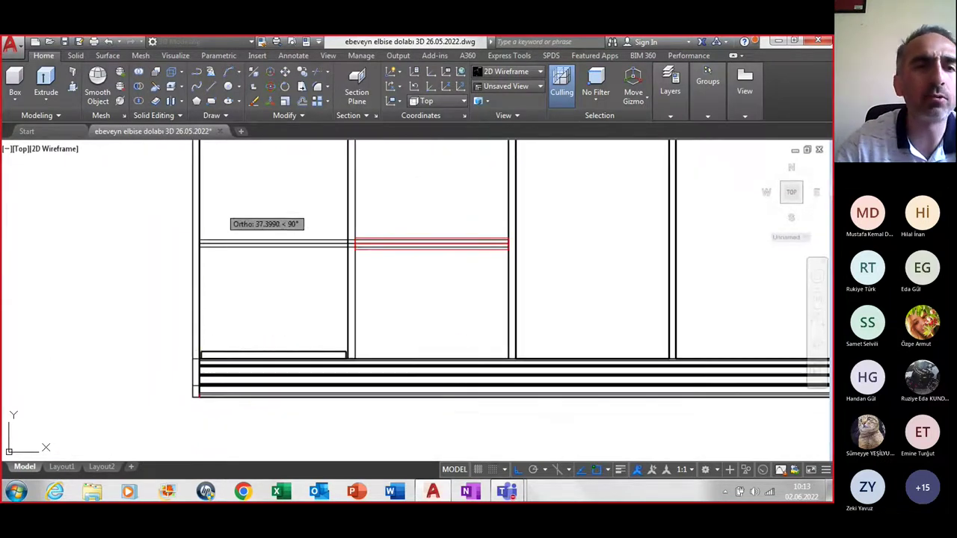
middle_click_drag(224, 202, 181, 411)
scroll(160, 355, "up", 5)
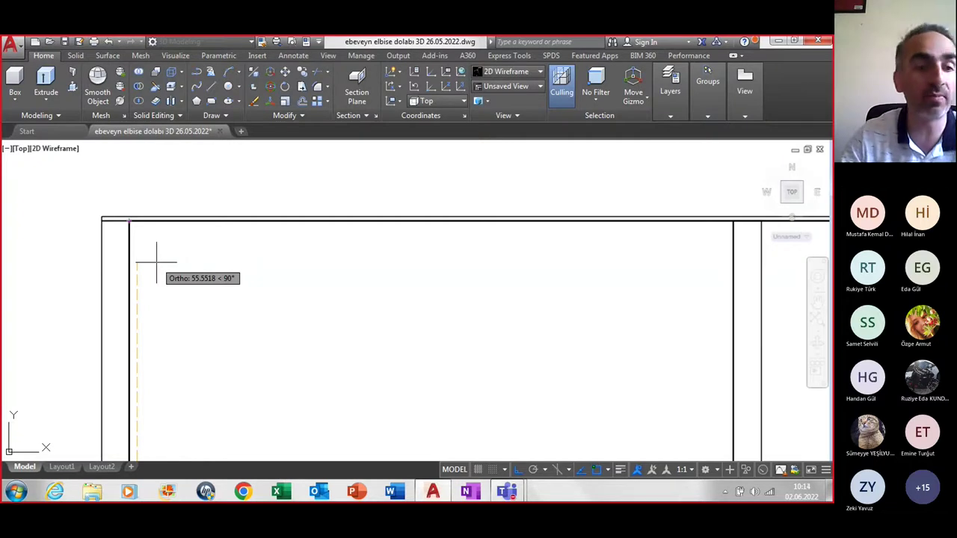
key("Escape")
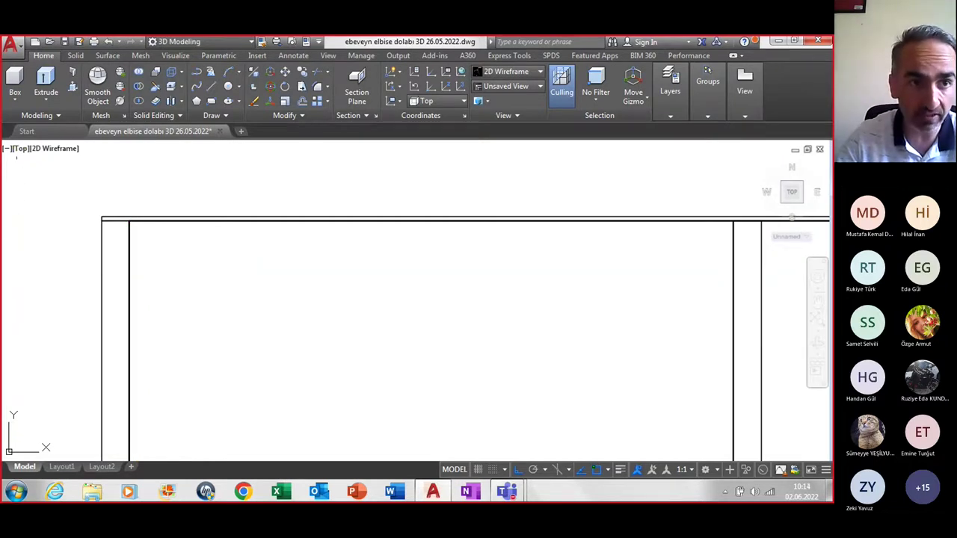
Switch to the SW Isometric view and zoom in on the wardrobe
left_click(20, 149)
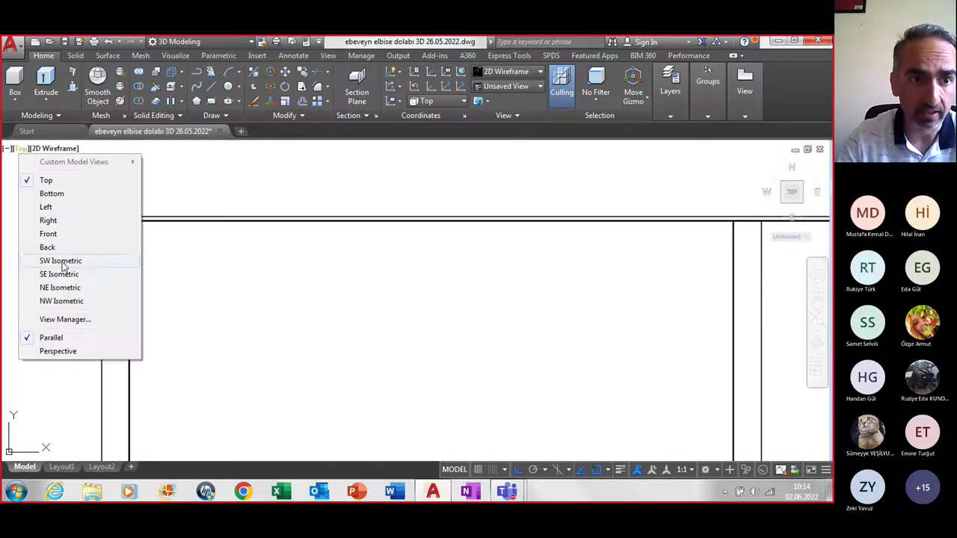
left_click(64, 260)
scroll(419, 322, "up", 3)
scroll(418, 322, "up", 3)
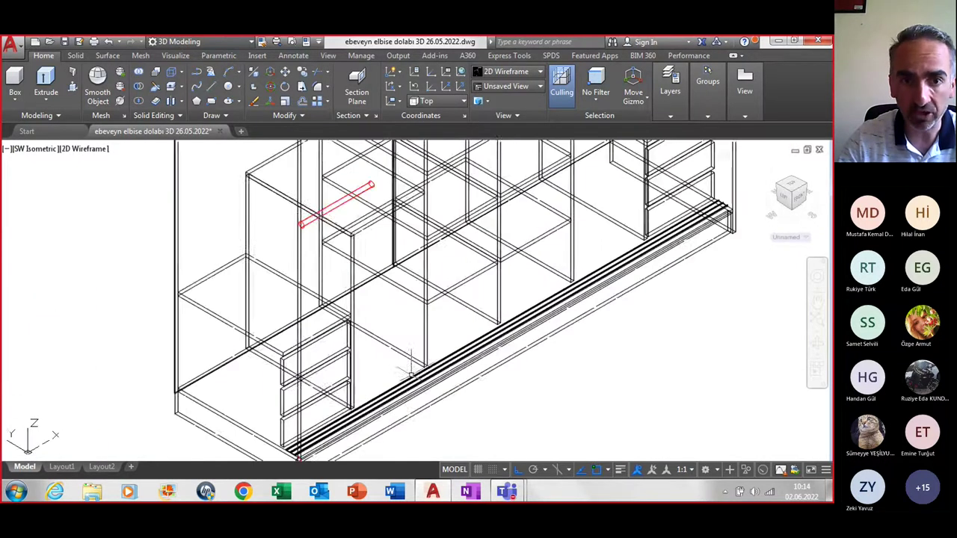
scroll(294, 356, "up", 2)
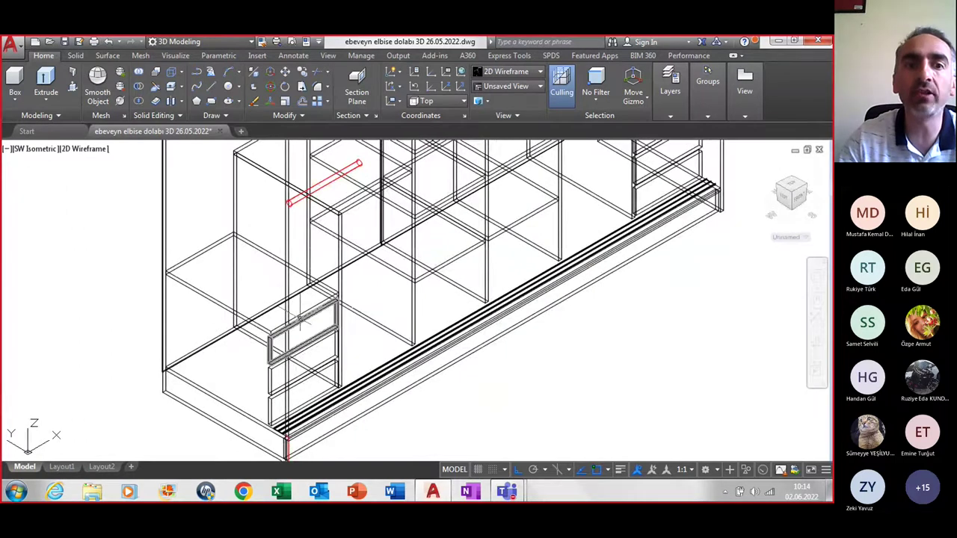
Move the top drawer to a clear spot below the wardrobe and return to Top view
left_click(299, 320)
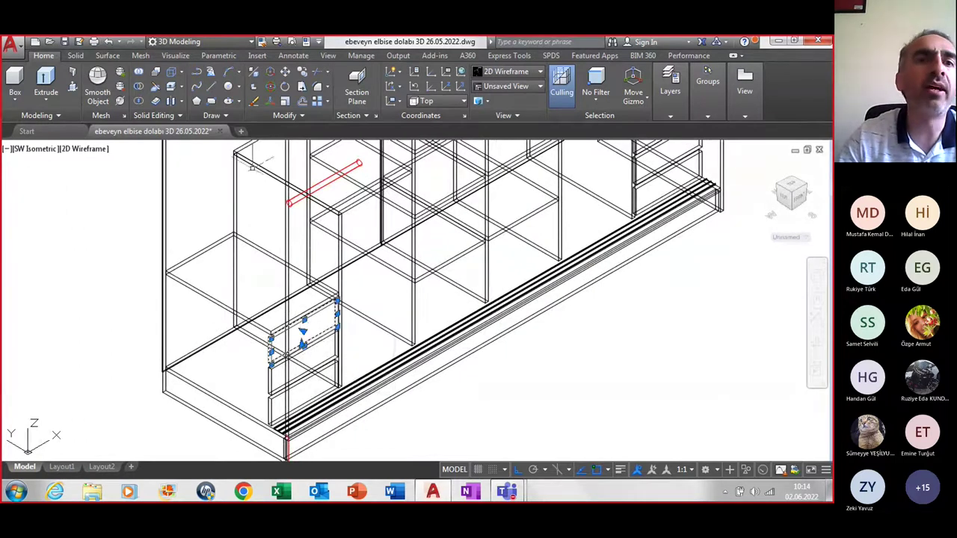
left_click(288, 72)
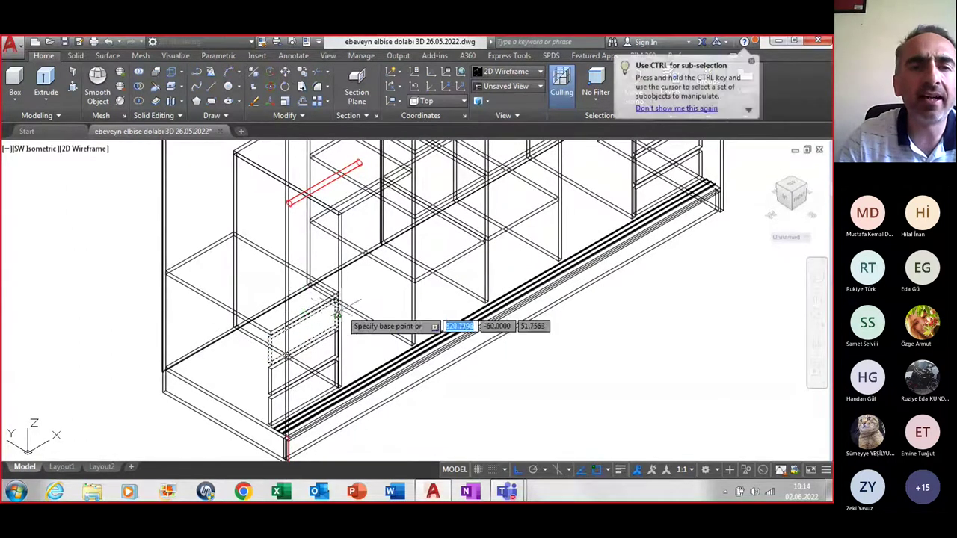
left_click(303, 316)
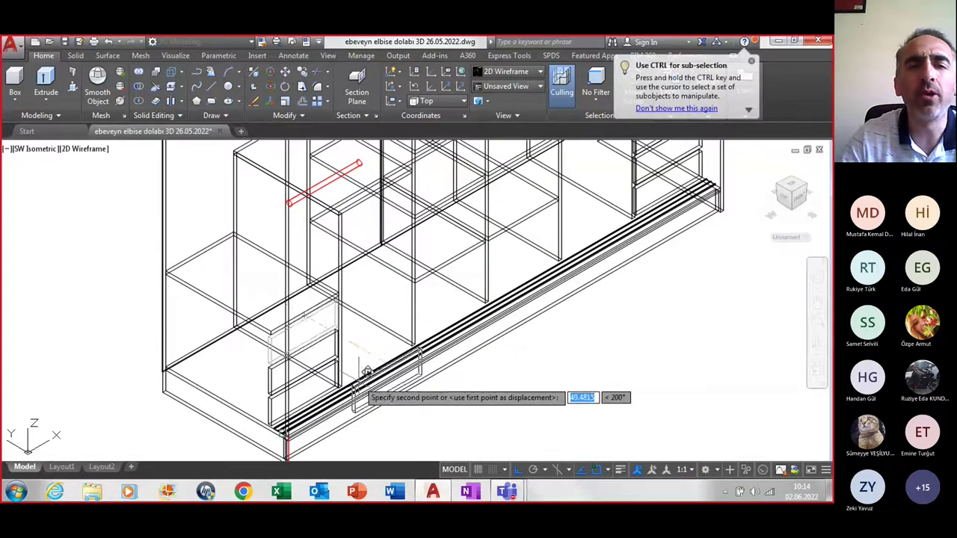
scroll(360, 378, "down", 3)
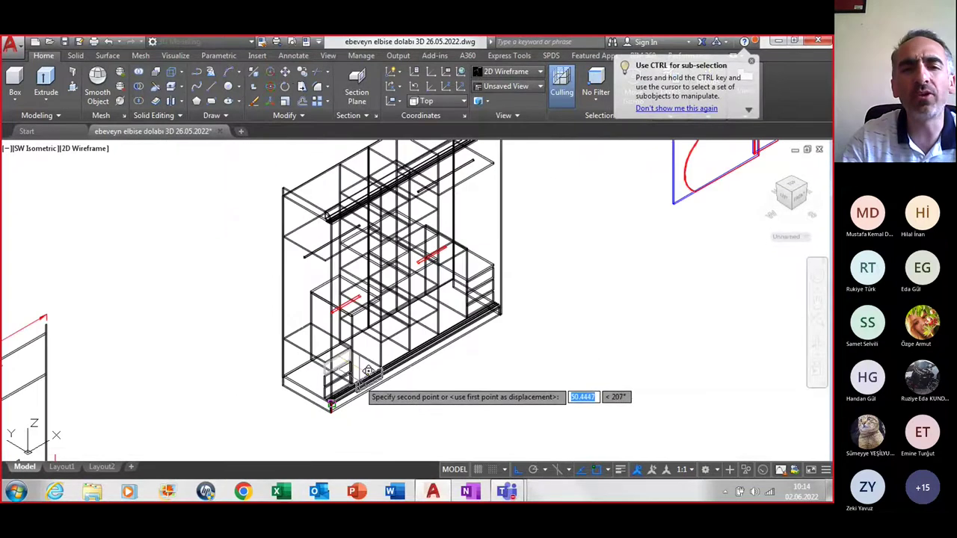
left_click(421, 391)
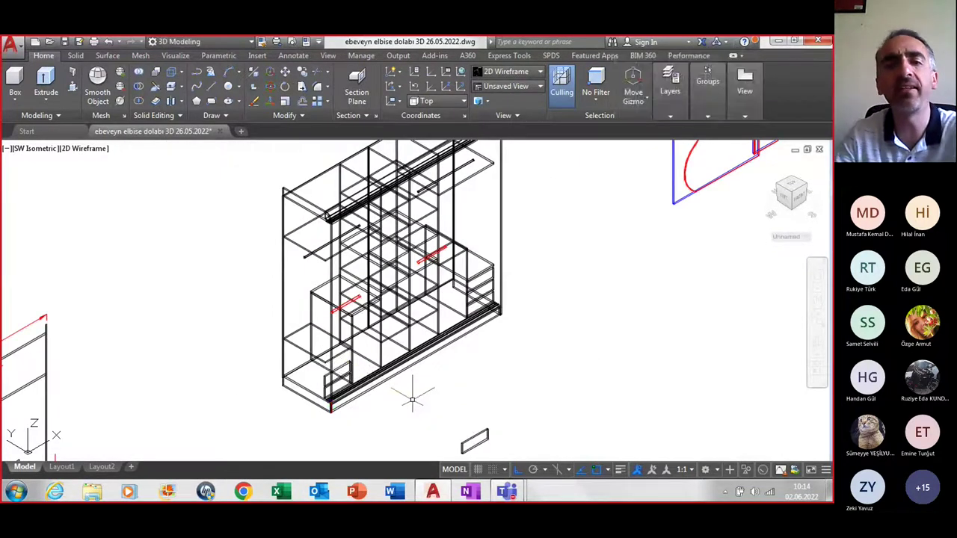
left_click(38, 153)
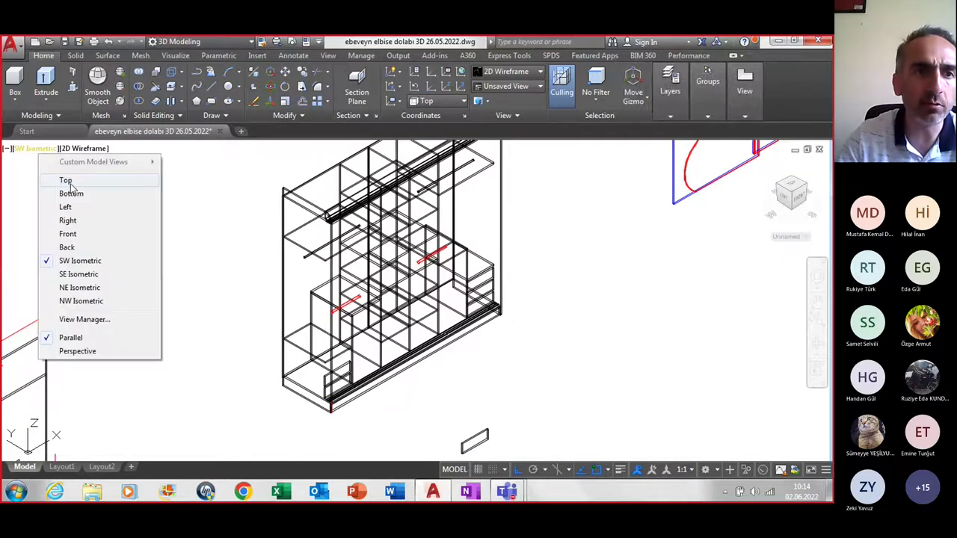
left_click(66, 180)
scroll(422, 383, "up", 5)
Draw a 1.8 by 46 rectangle from the drawer's left end and select it
middle_click_drag(307, 305, 297, 375)
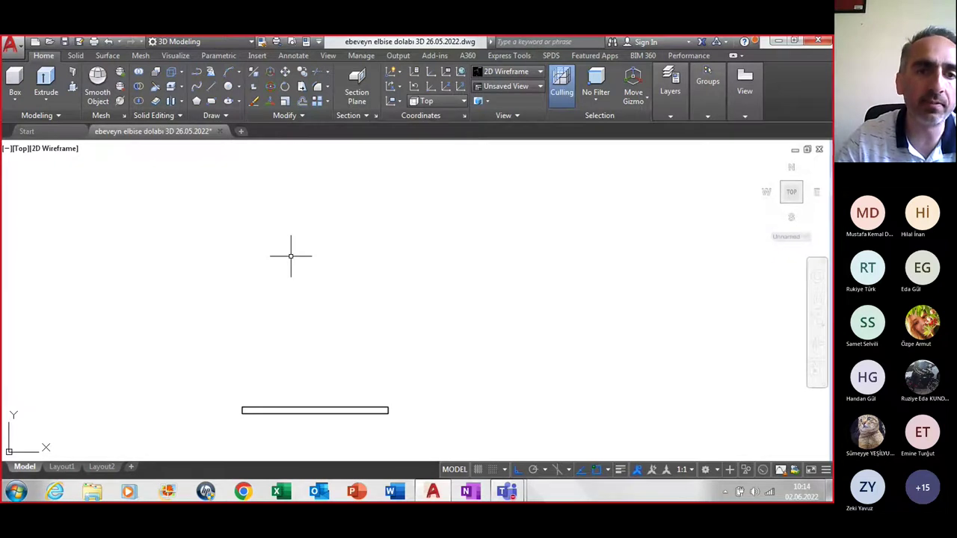
type("rec")
key("Return")
left_click(242, 409)
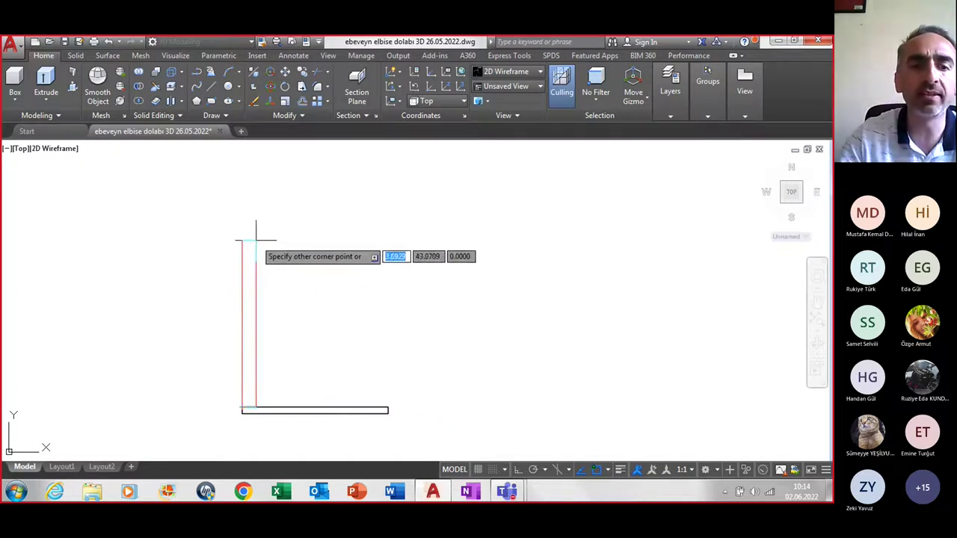
type("1")
type("9")
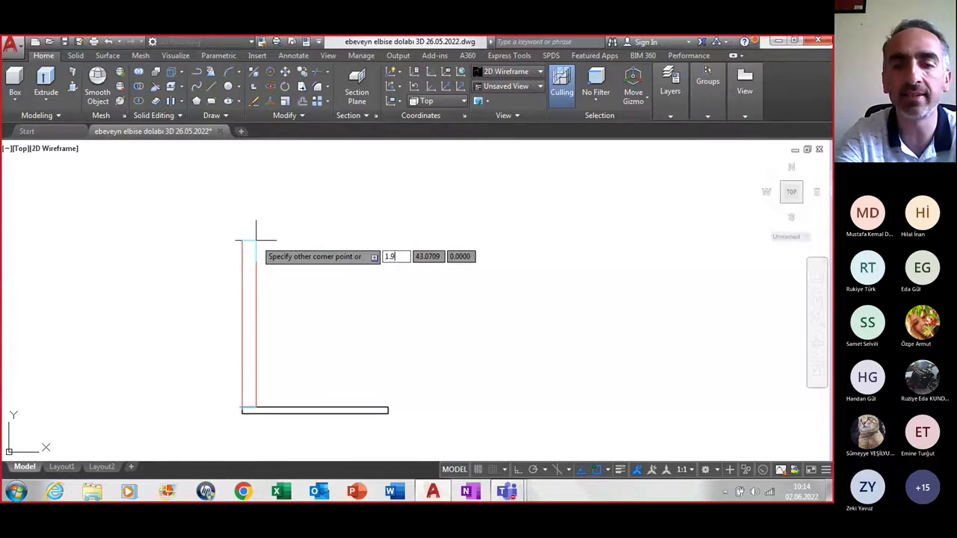
type("8")
key("Tab")
type("46")
key("Return")
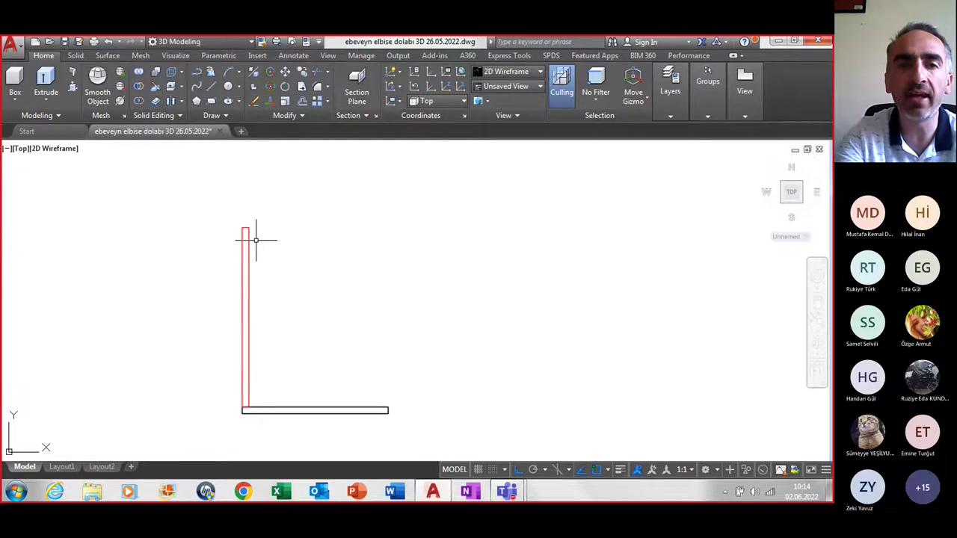
left_click(252, 274)
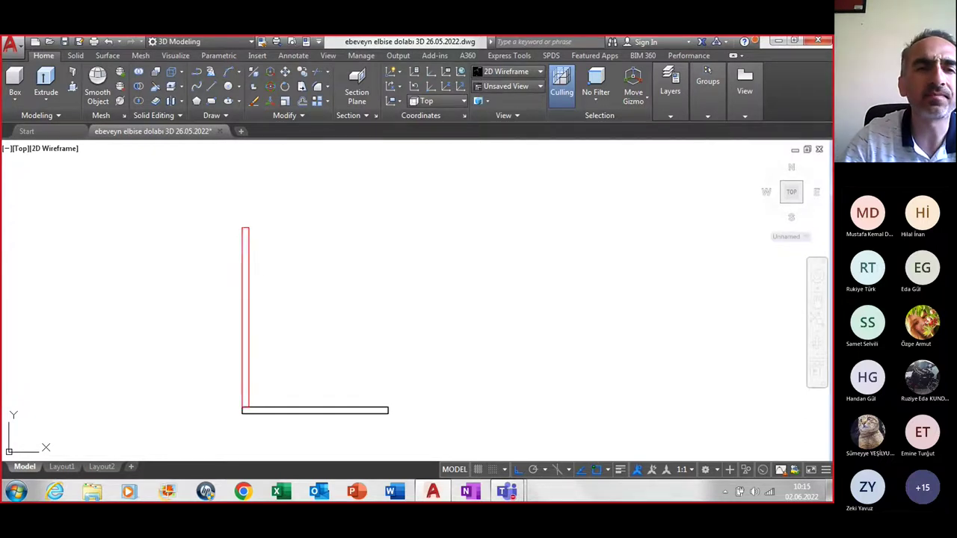
Mirror the left side panel about the drawer's middle to make a matching right panel
left_click(278, 115)
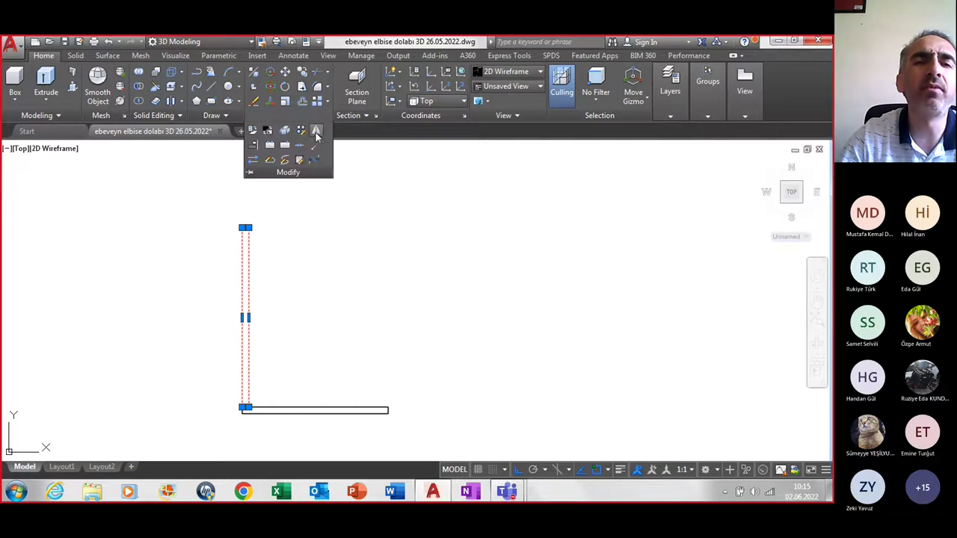
left_click(317, 133)
left_click(315, 408)
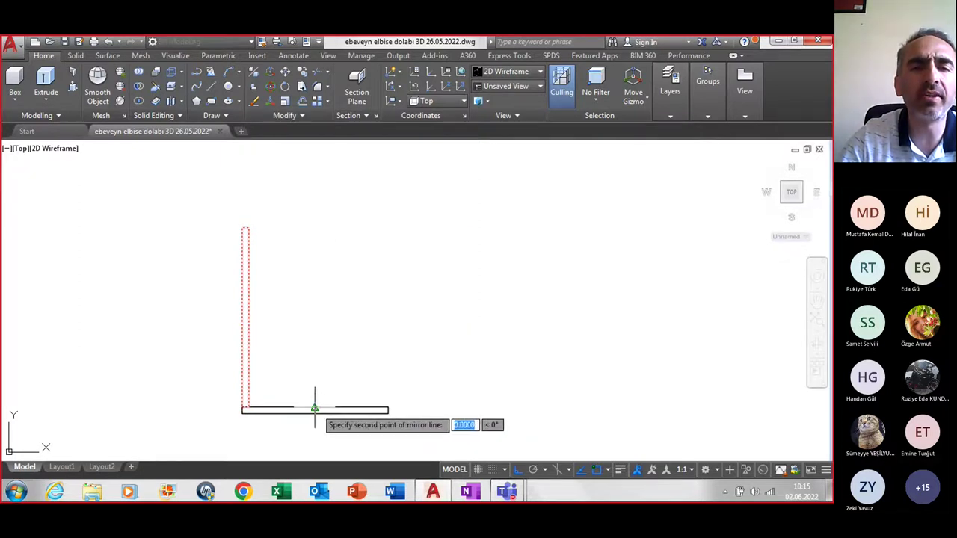
left_click(317, 427)
key("Return")
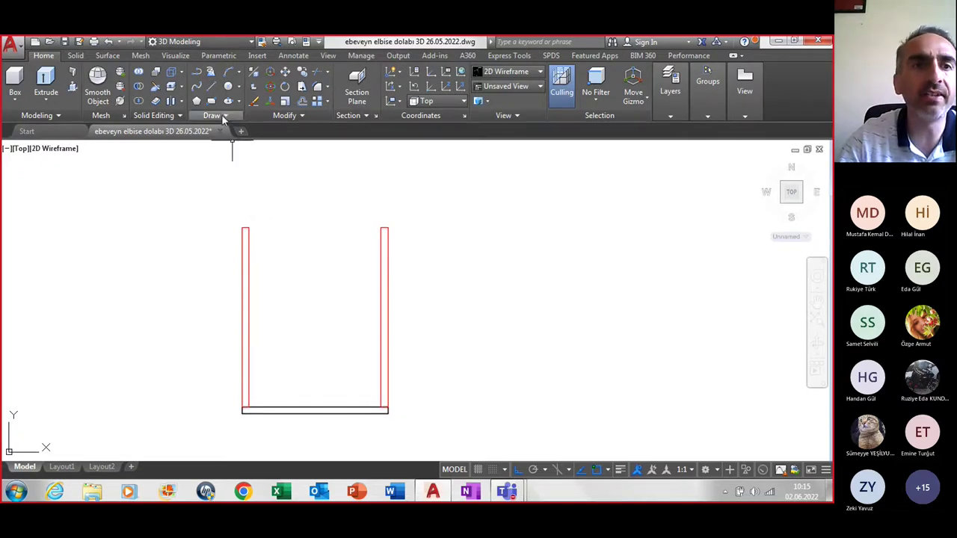
Draw the 37.7 by 1.8 top panel rectangle from the right panel's top corner
left_click(213, 103)
left_click(242, 228)
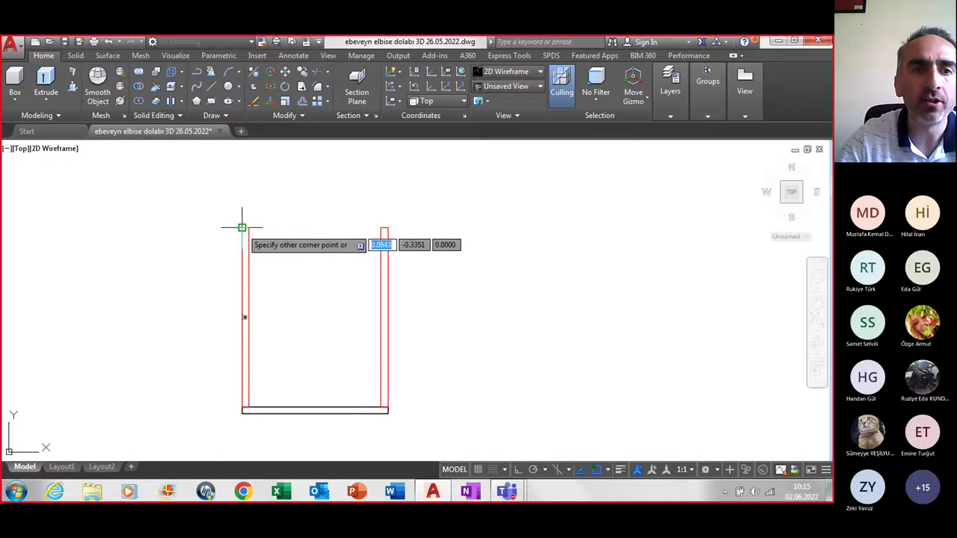
left_click(388, 228)
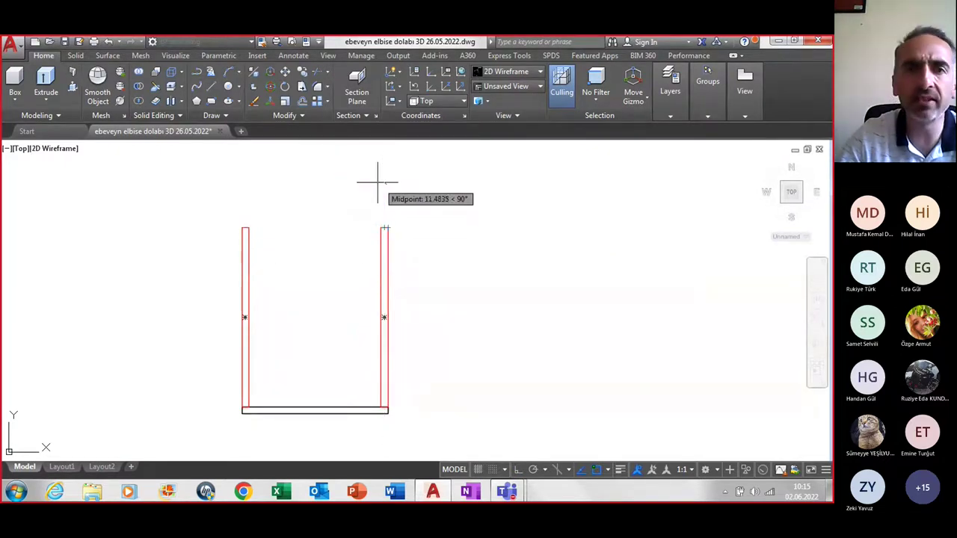
left_click(242, 227)
type("37.7")
key("Tab")
type("1.8")
key("Return")
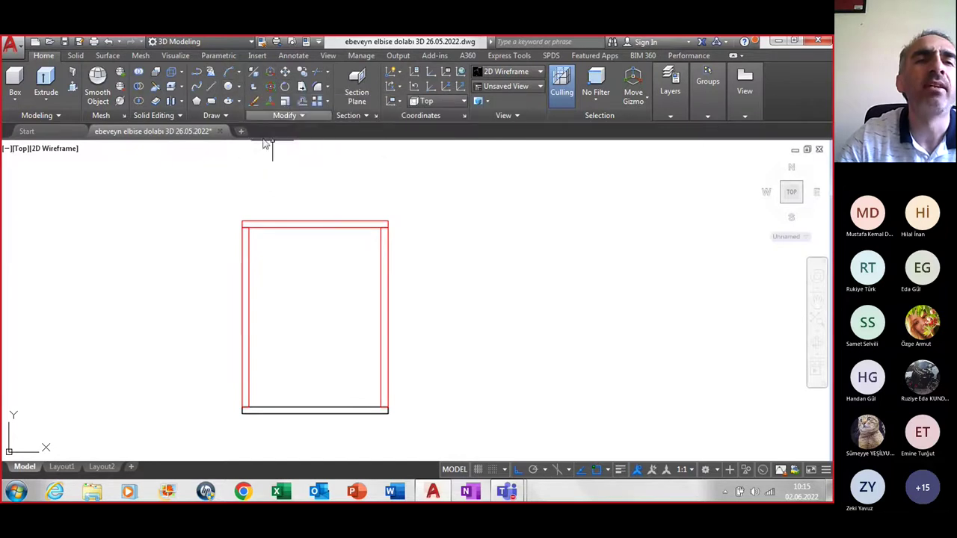
Draw a rectangle filling the drawer frame from its inner top-left to bottom-right corner
left_click(211, 101)
left_click(248, 227)
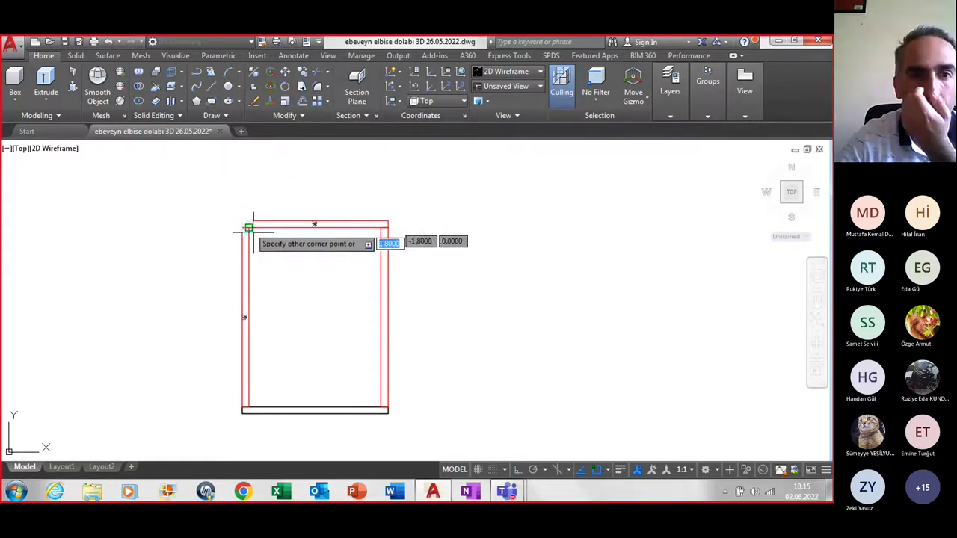
left_click(388, 414)
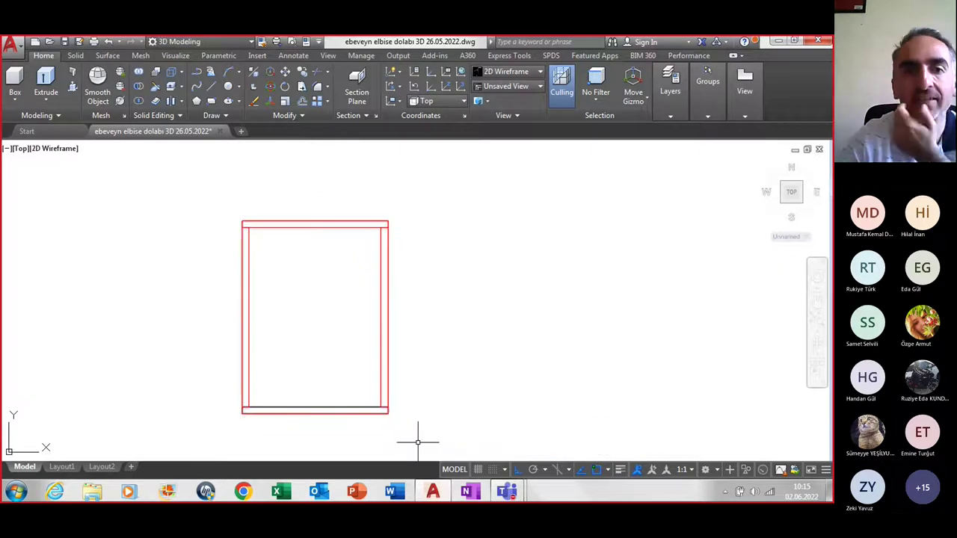
Switch to SW Isometric view and zoom in on the drawer outline
left_click(20, 148)
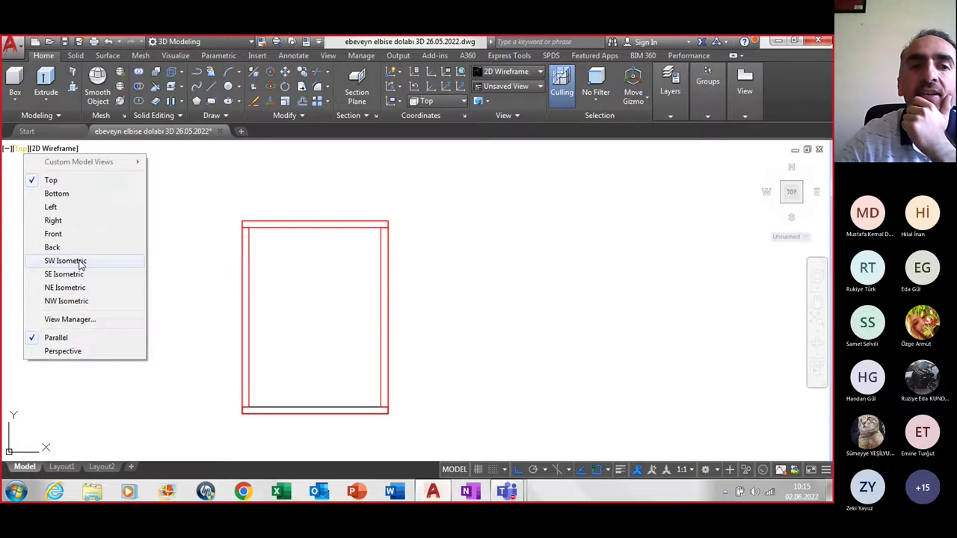
left_click(65, 261)
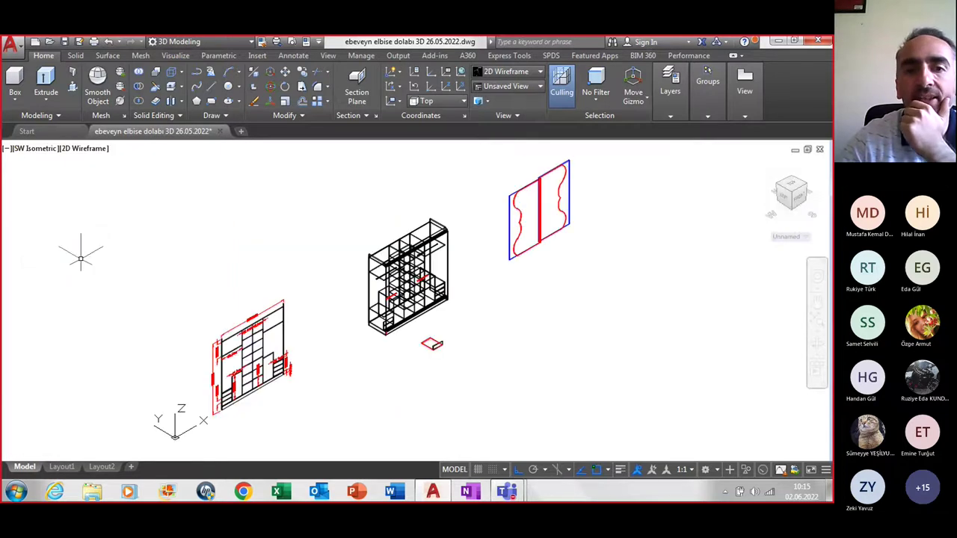
scroll(433, 344, "up", 3)
scroll(438, 342, "up", 3)
scroll(441, 342, "up", 3)
scroll(460, 276, "up", 3)
scroll(460, 277, "up", 2)
middle_click_drag(423, 280, 356, 261)
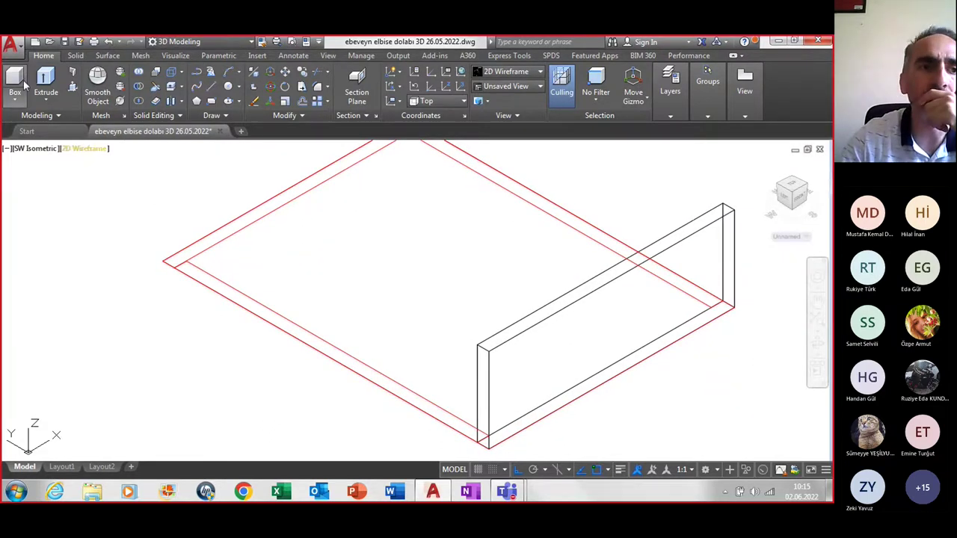
left_click(45, 82)
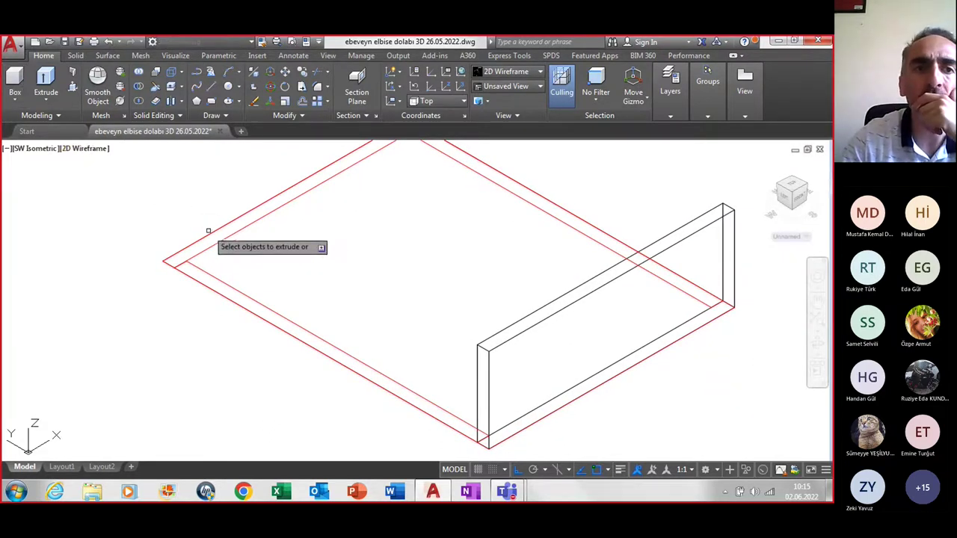
Extrude the four drawer side panels into 10-unit-high walls
left_click(210, 239)
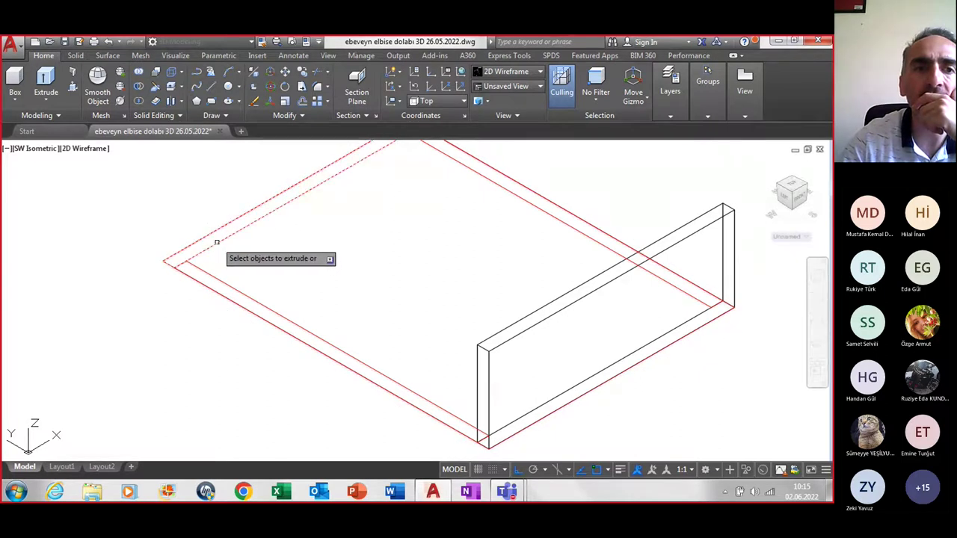
left_click(206, 275)
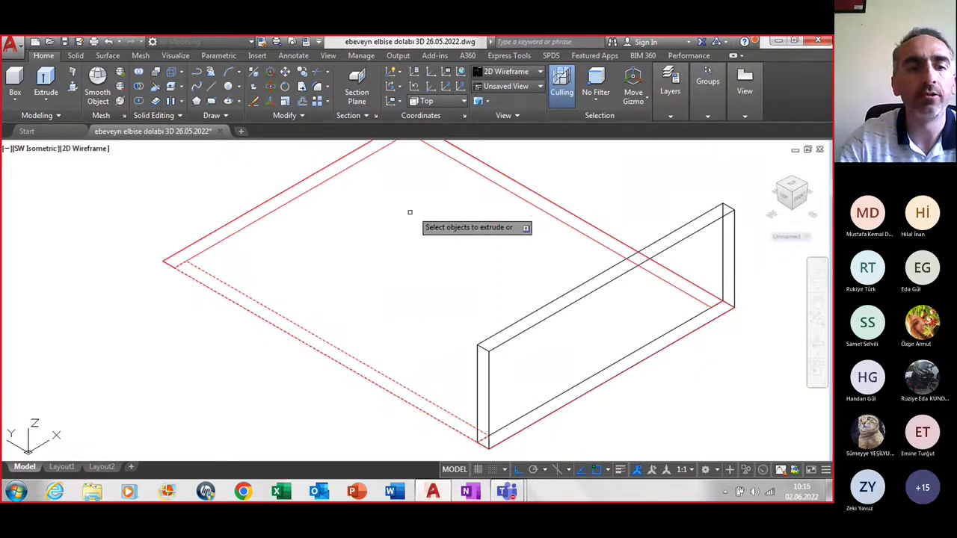
left_click(306, 193)
left_click(481, 177)
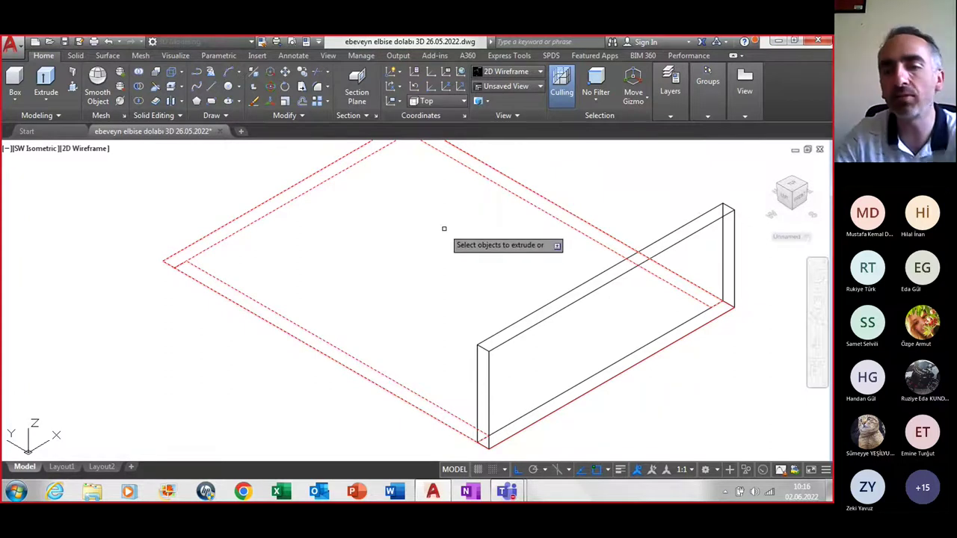
key("Return")
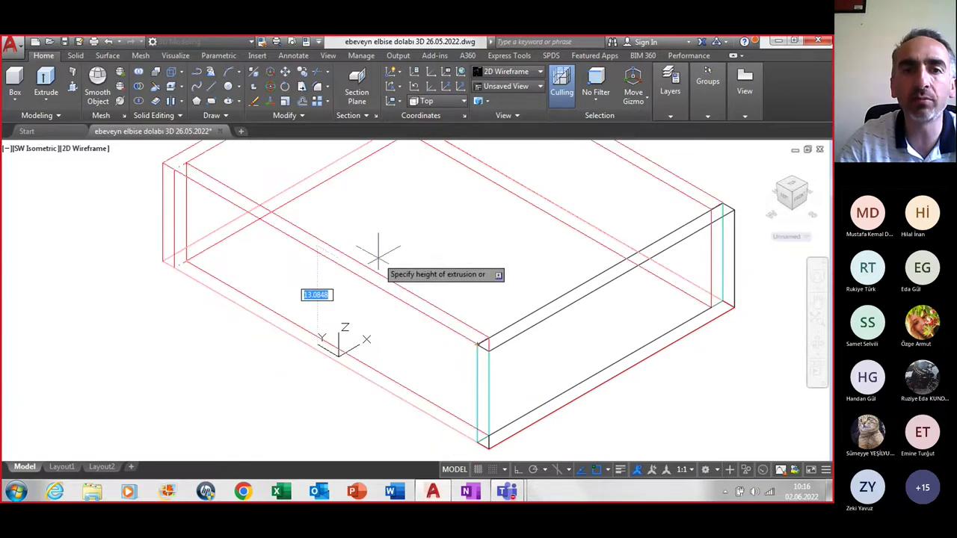
type("10")
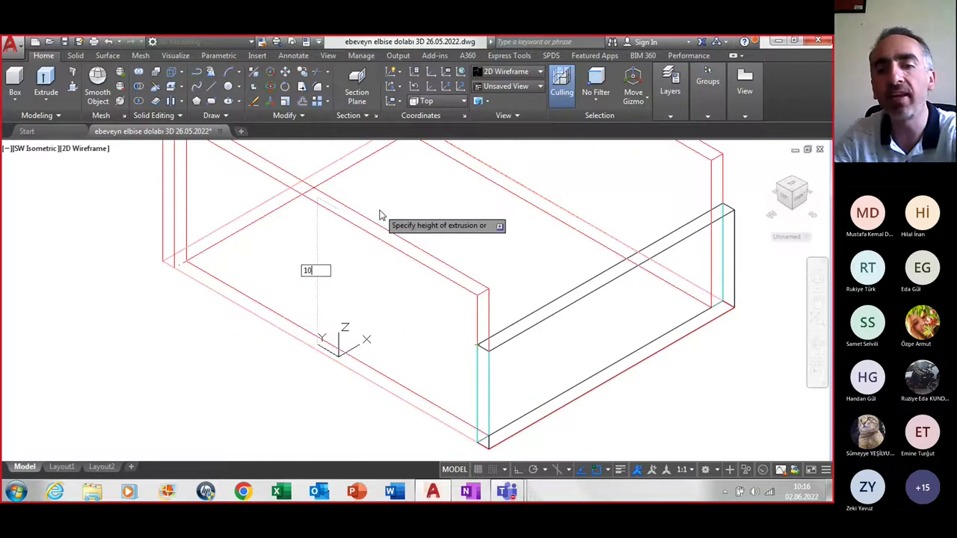
key("Return")
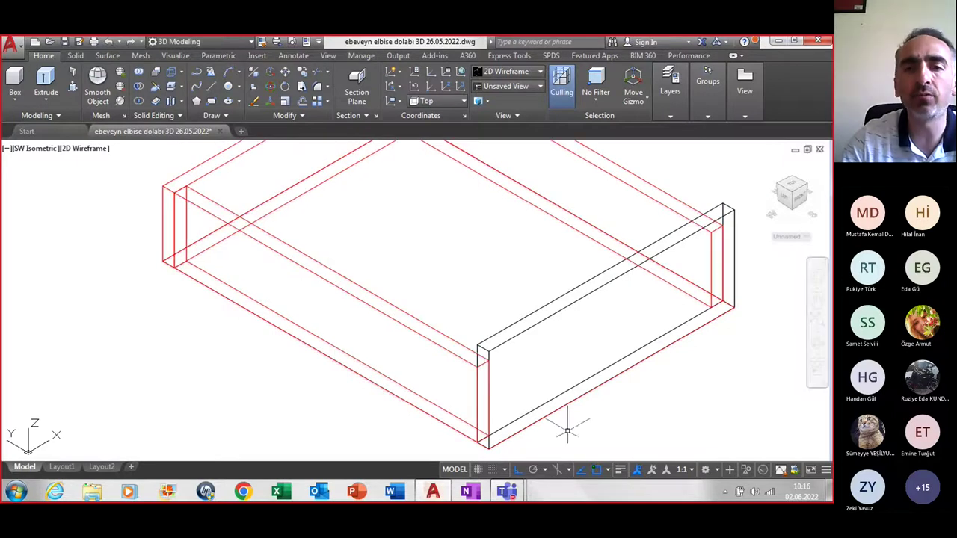
Extrude the inner rectangle into a thin drawer bottom slab
left_click(559, 406)
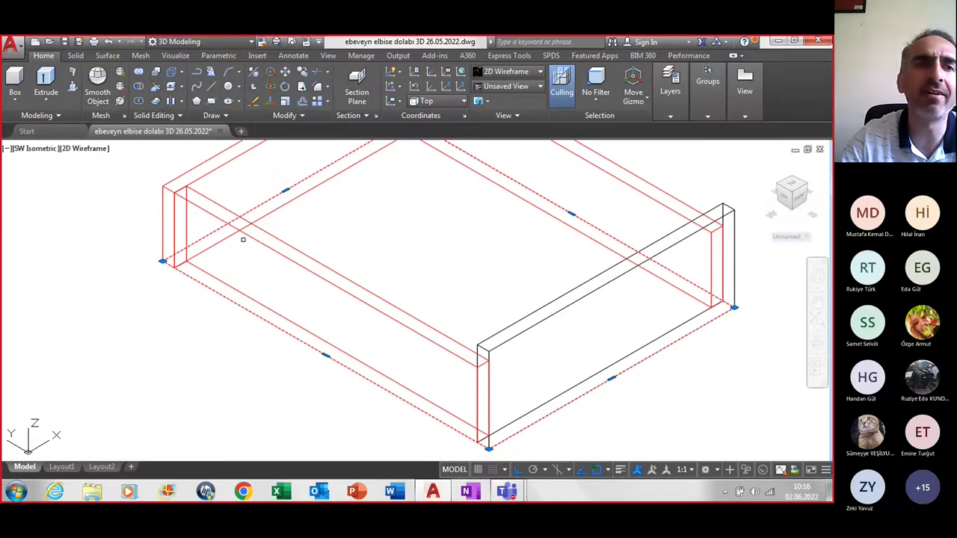
left_click(47, 88)
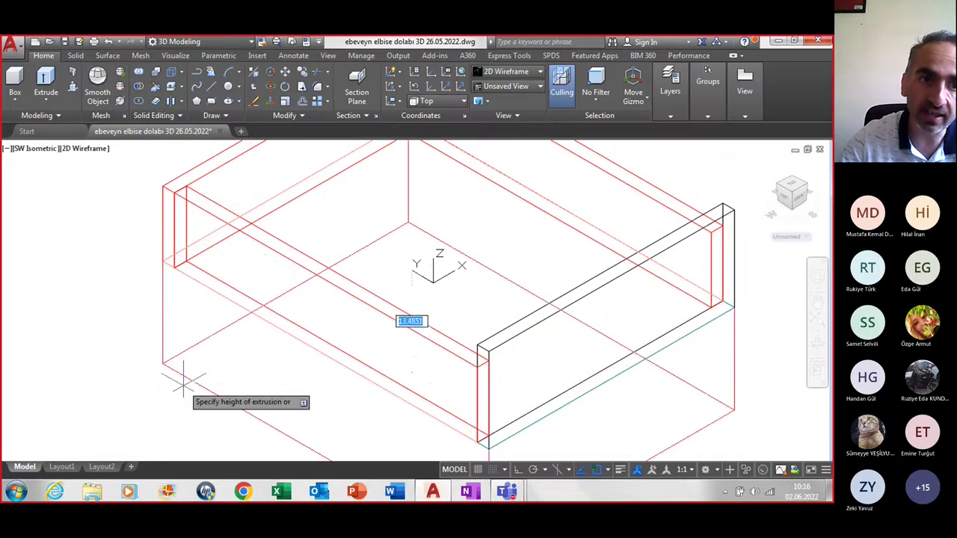
type("0.3")
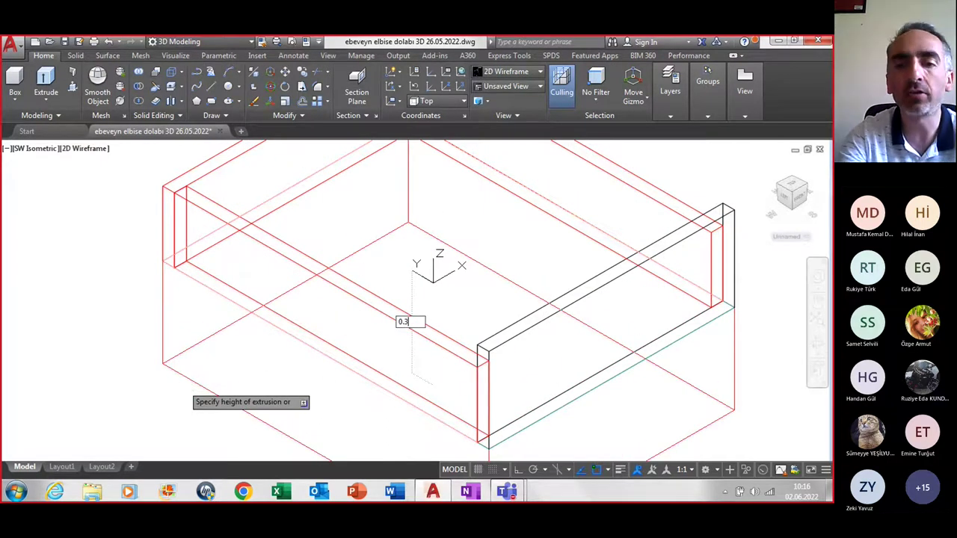
key("Return")
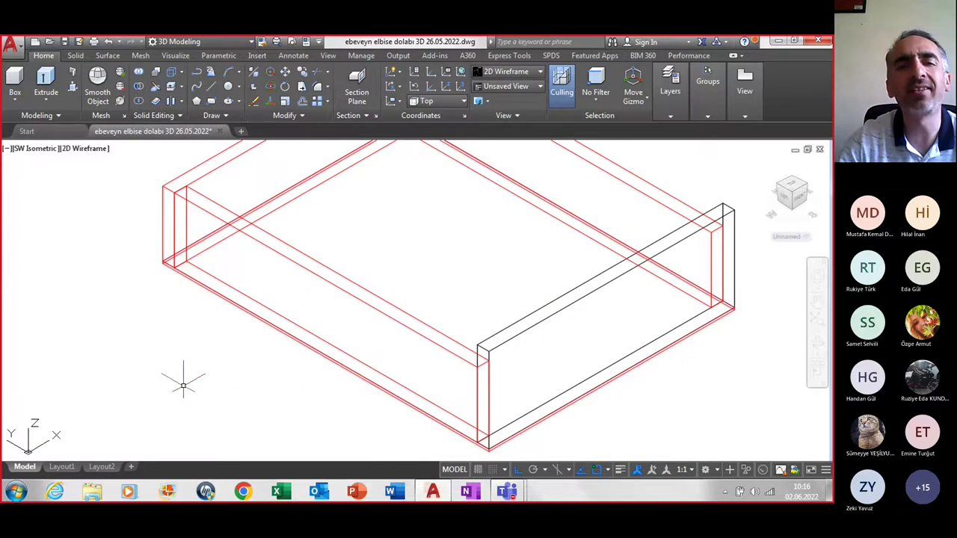
scroll(213, 365, "down", 4)
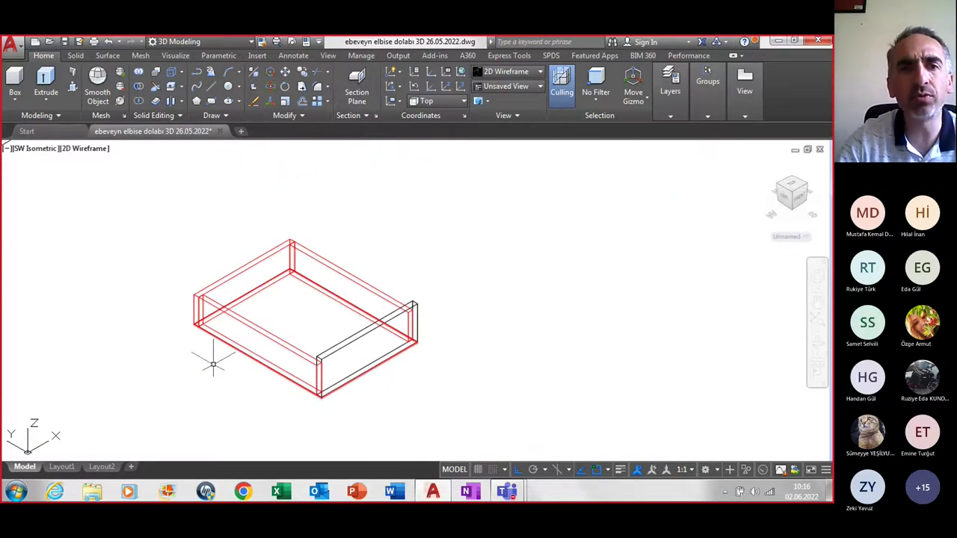
scroll(213, 365, "down", 2)
middle_click_drag(214, 364, 288, 363)
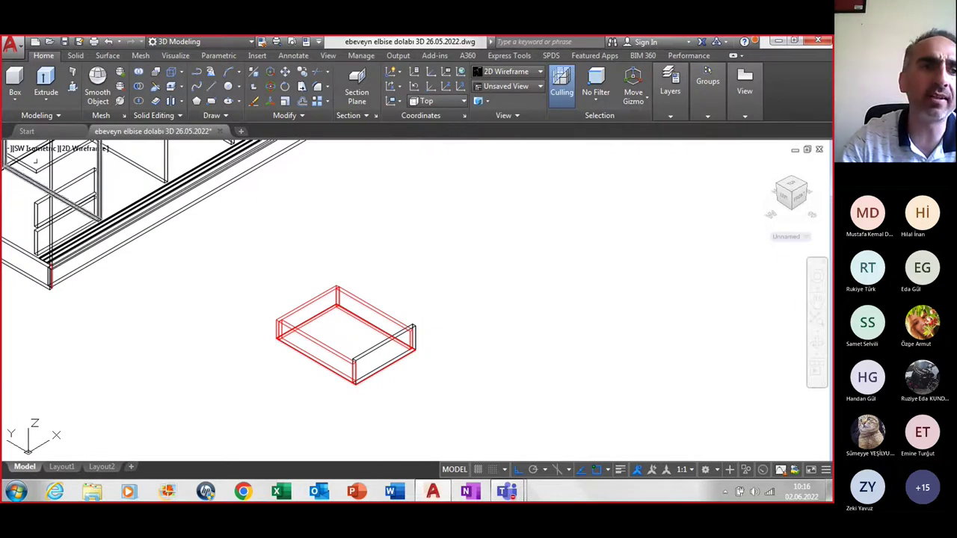
left_click(41, 150)
left_click(75, 154)
left_click(75, 154)
left_click(119, 196)
scroll(317, 382, "up", 2)
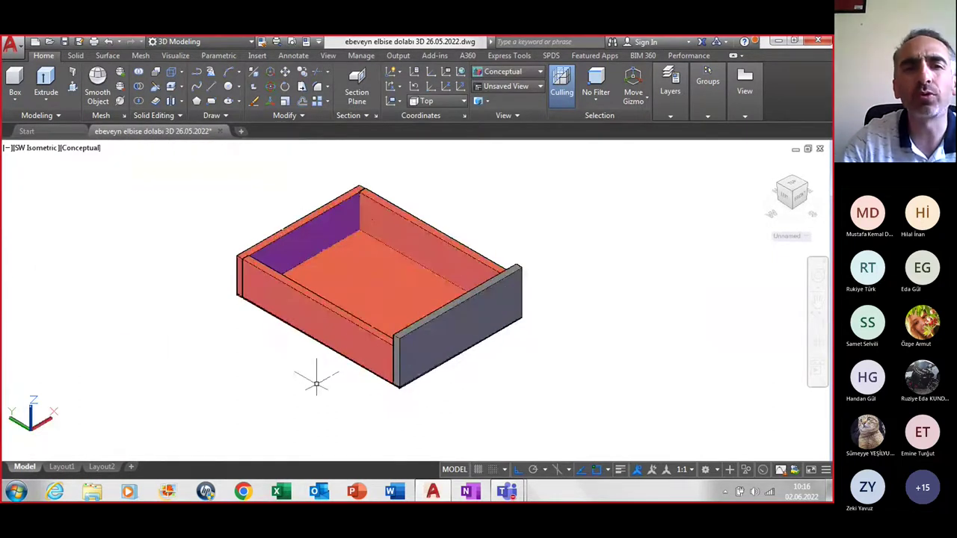
left_click(79, 150)
left_click(108, 180)
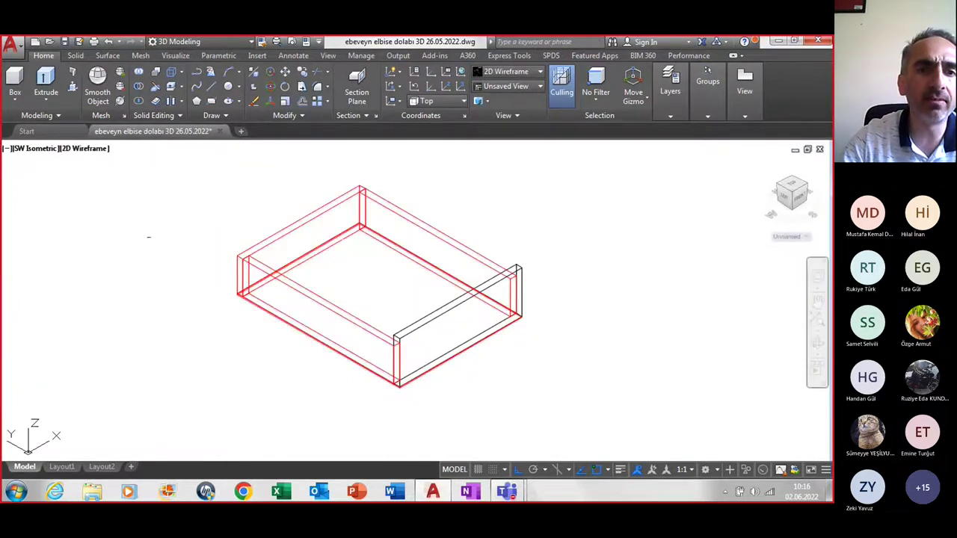
scroll(160, 262, "down", 2)
Window-select the whole drawer and move it 60 units from its front corner into the wardrobe
left_click(137, 171)
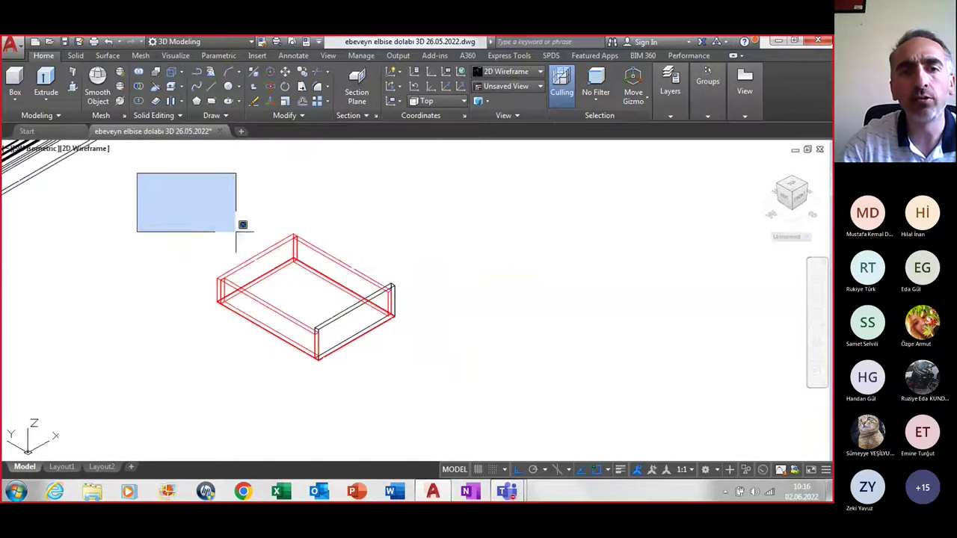
left_click(500, 416)
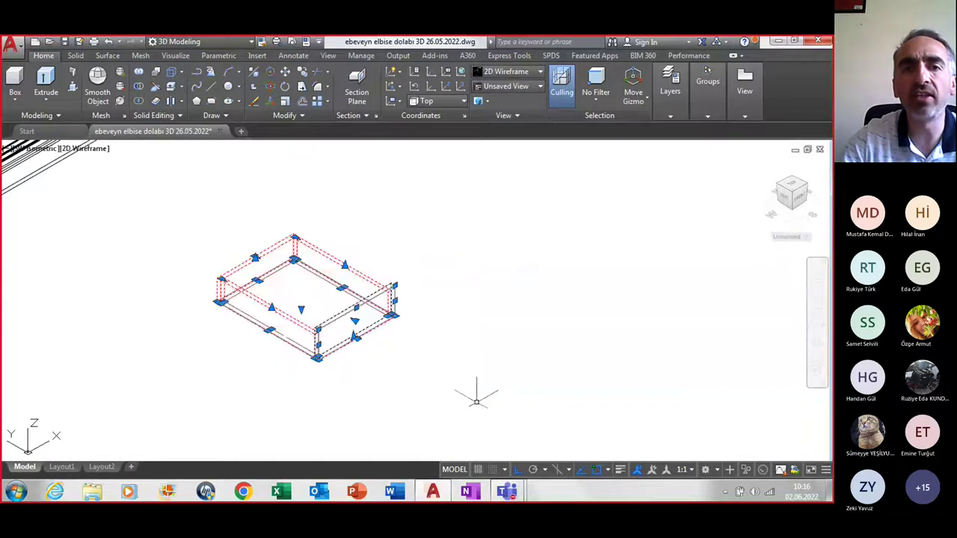
left_click(287, 75)
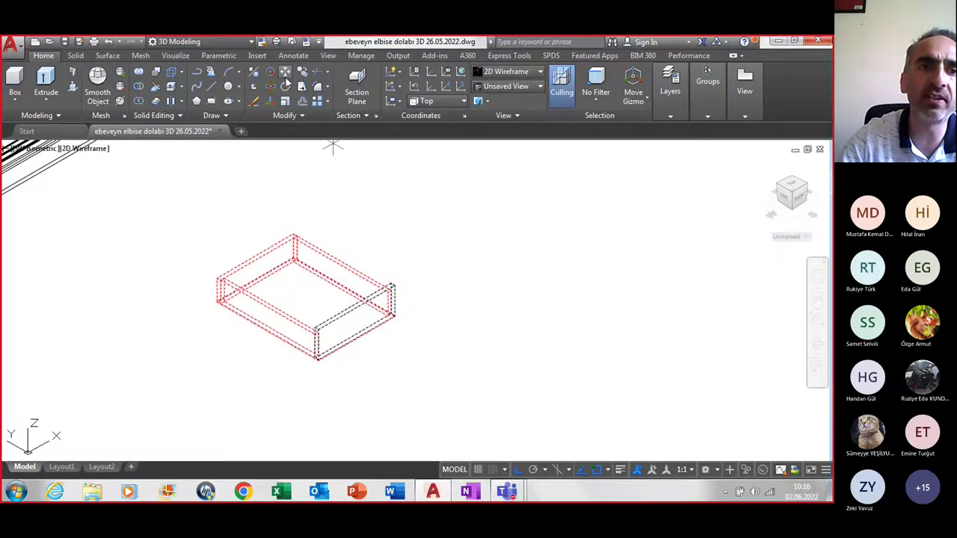
left_click(317, 361)
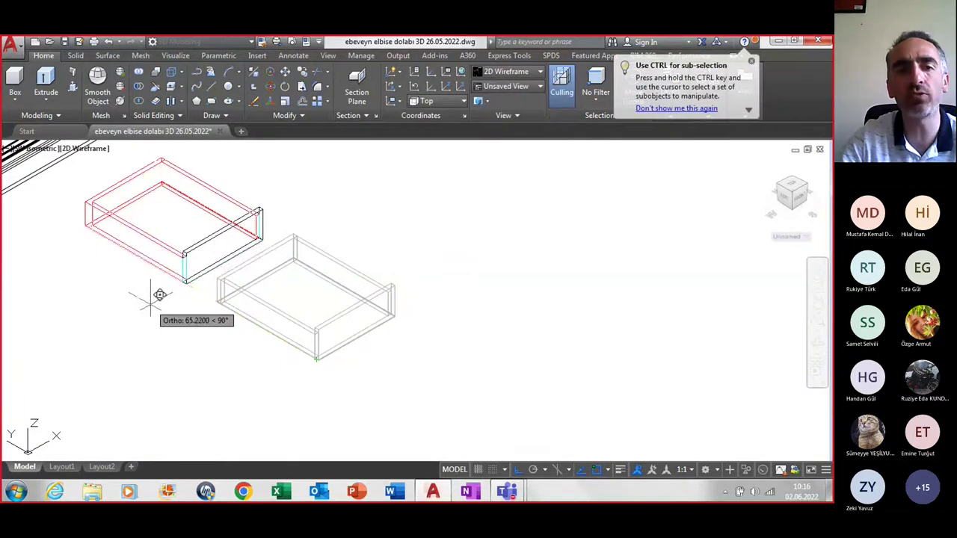
type("260")
key("Return")
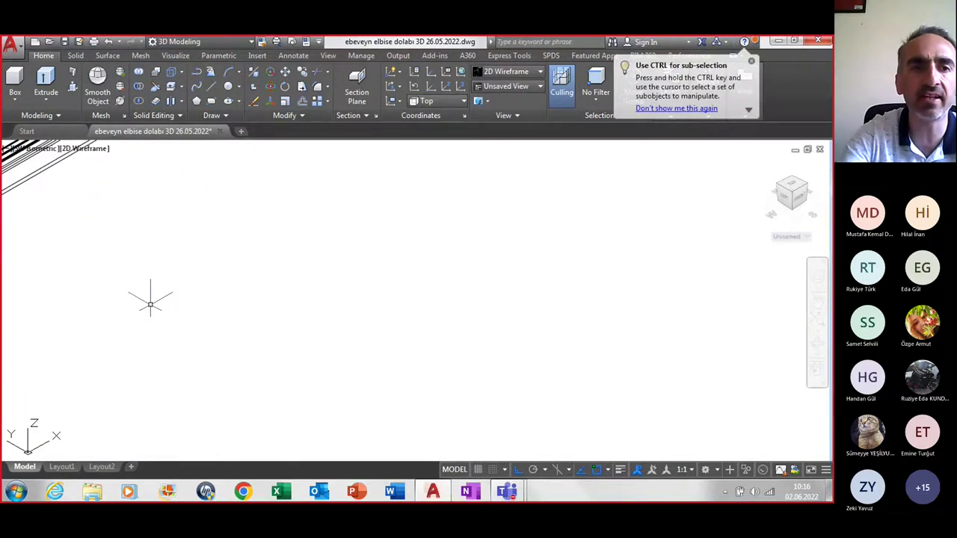
scroll(150, 304, "down", 3)
scroll(89, 257, "up", 3)
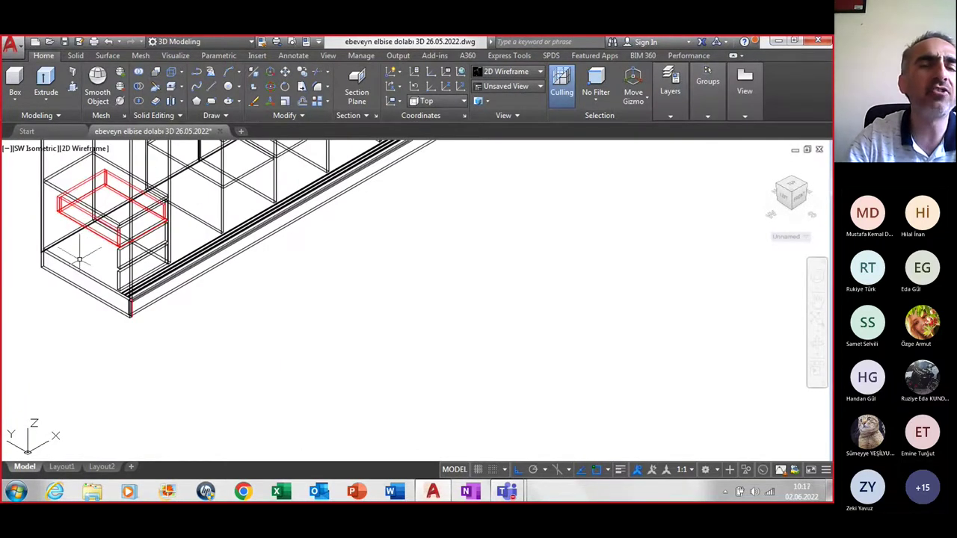
scroll(80, 260, "up", 1)
middle_click_drag(85, 258, 106, 319)
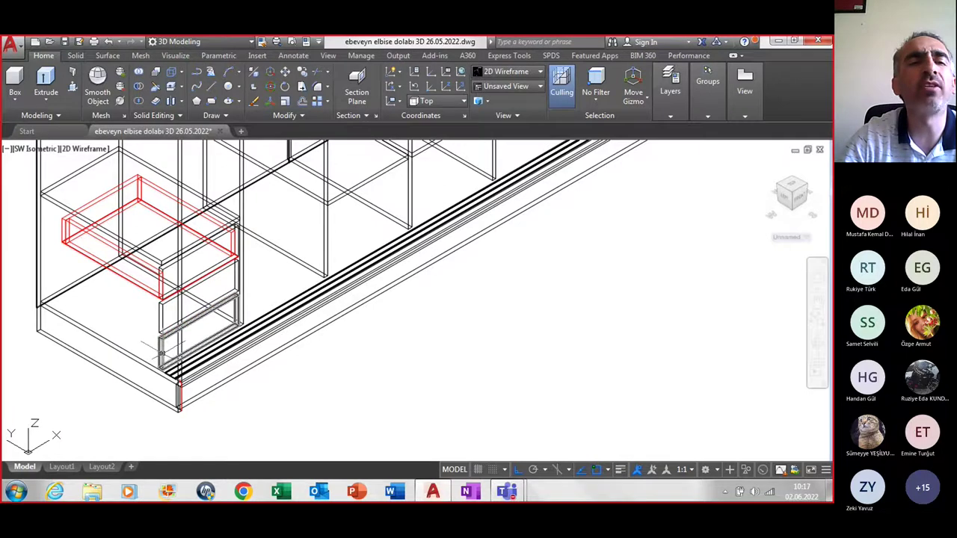
scroll(45, 226, "up", 2)
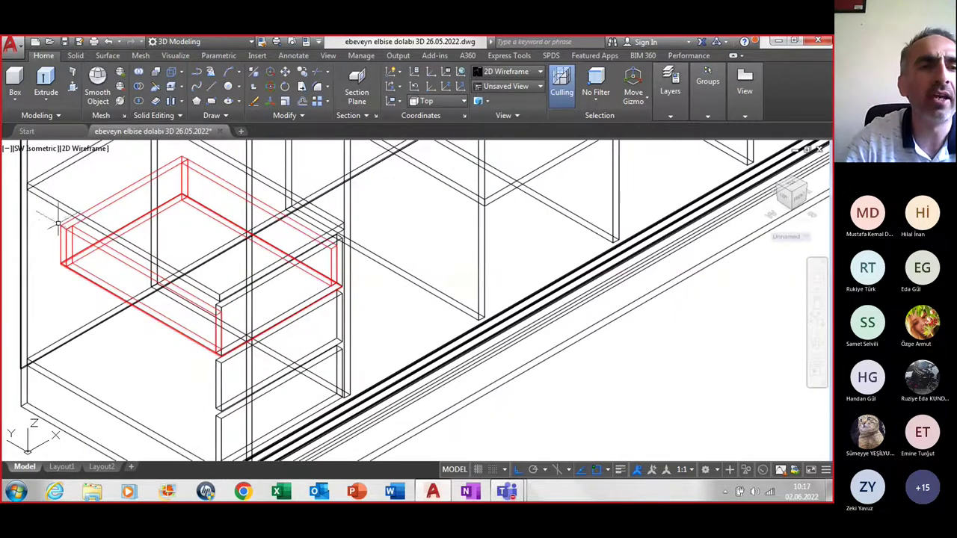
Select the red drawer box solids
left_click(54, 256)
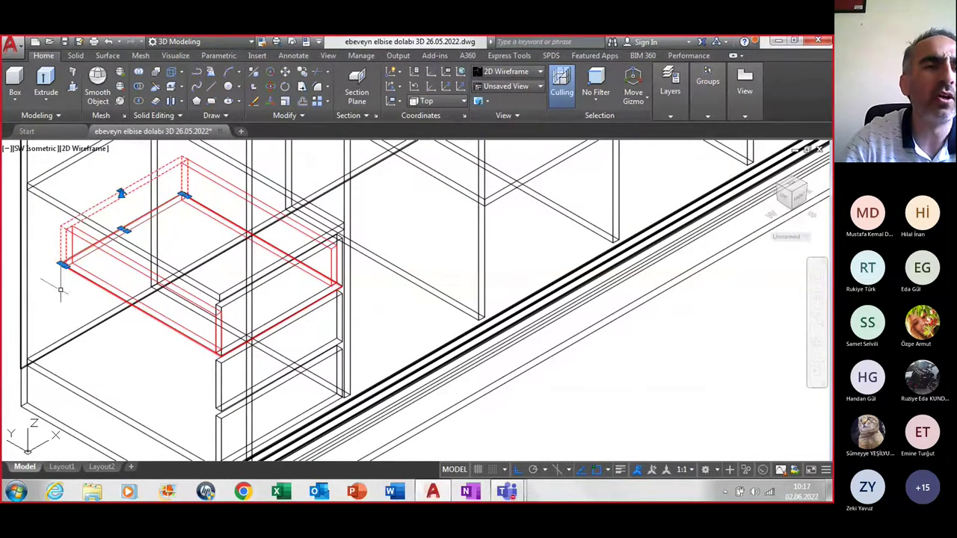
scroll(64, 288, "up", 4)
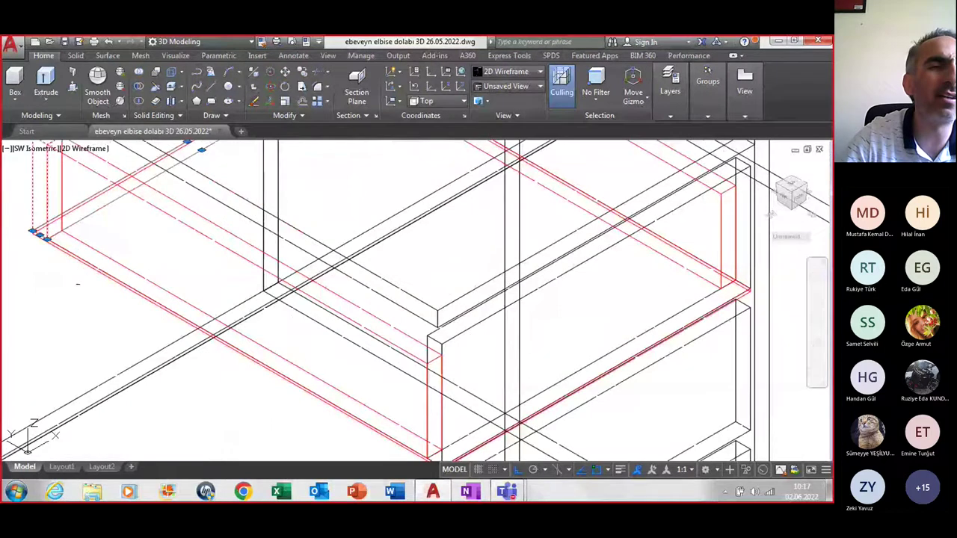
left_click(74, 258)
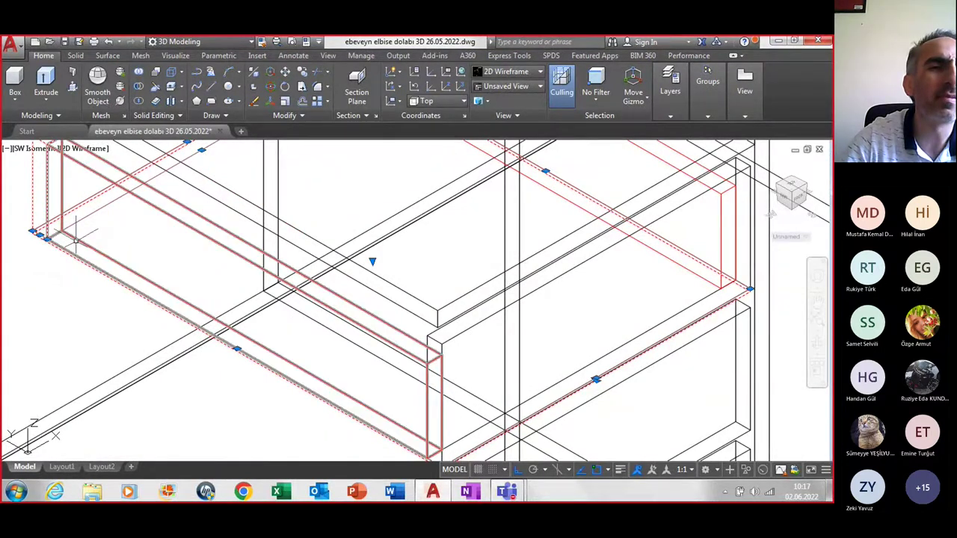
scroll(74, 240, "down", 3)
scroll(75, 239, "down", 1)
scroll(239, 163, "up", 4)
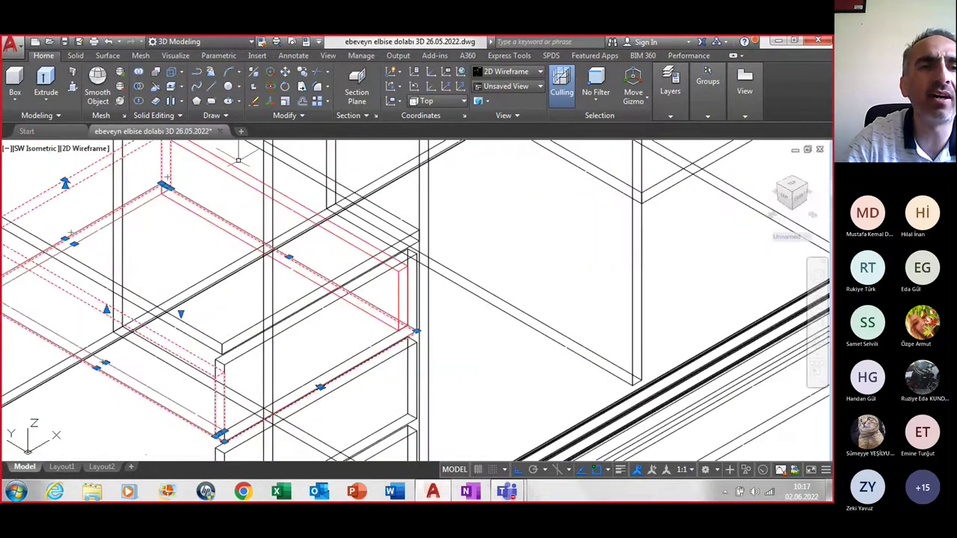
left_click(236, 166)
scroll(236, 166, "down", 1)
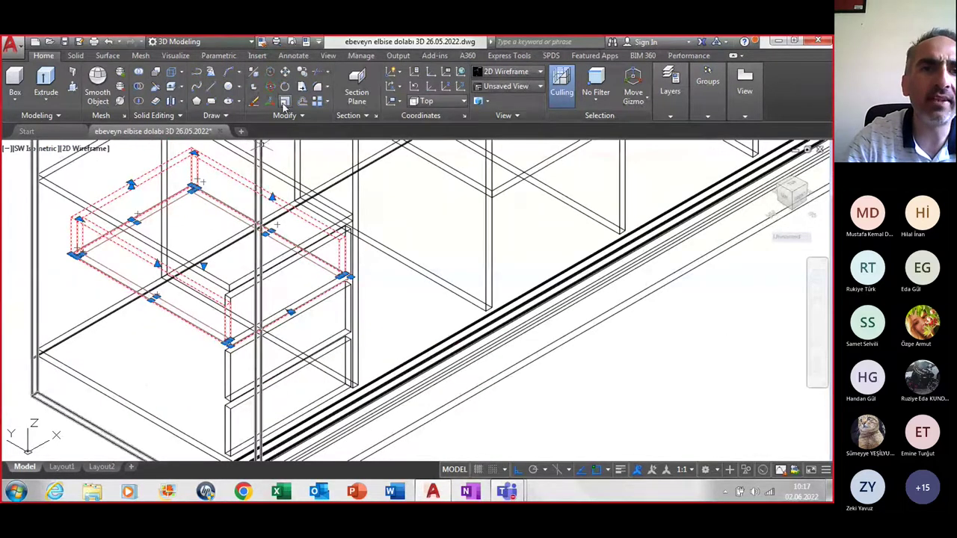
Move the red drawers from their corner onto the drawer compartment's corner
left_click(303, 75)
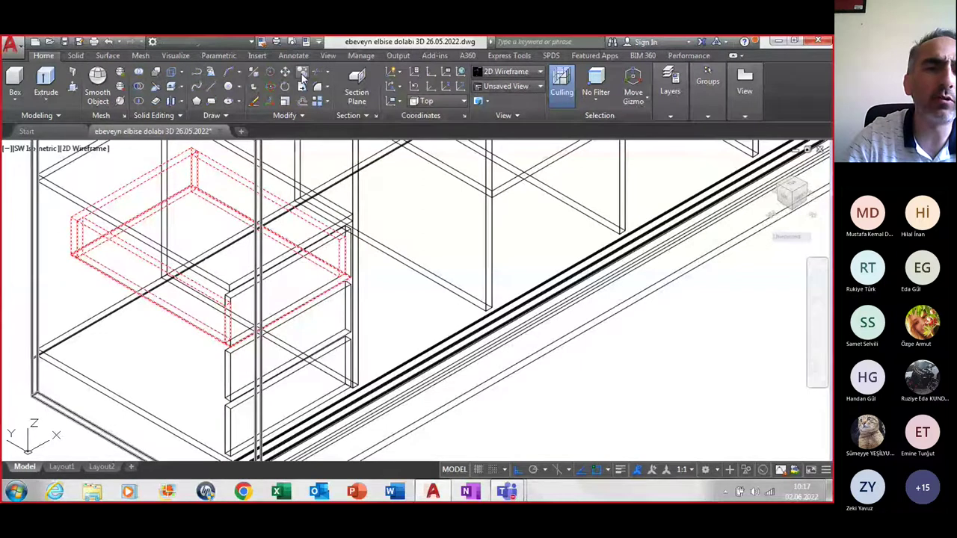
scroll(299, 337, "up", 3)
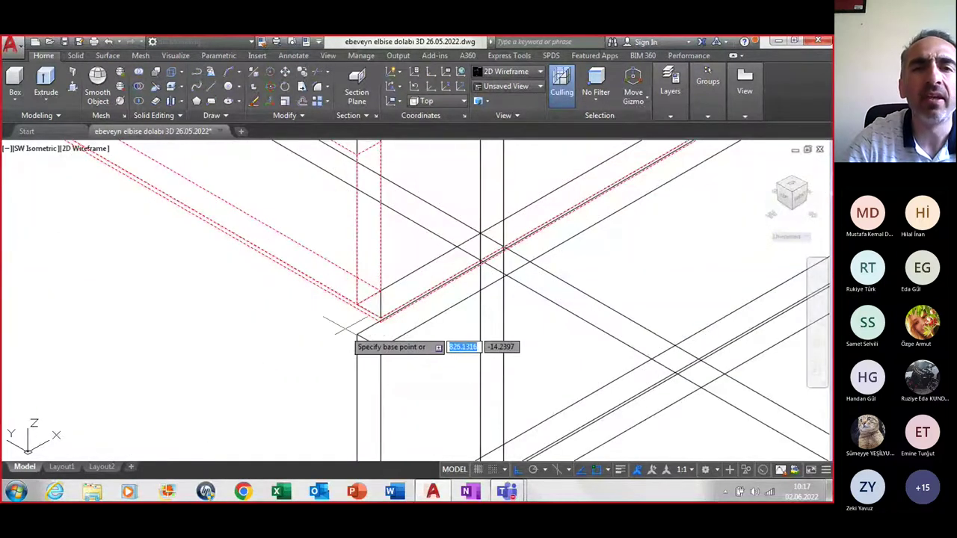
scroll(347, 303, "down", 3)
scroll(362, 247, "up", 2)
scroll(352, 261, "up", 2)
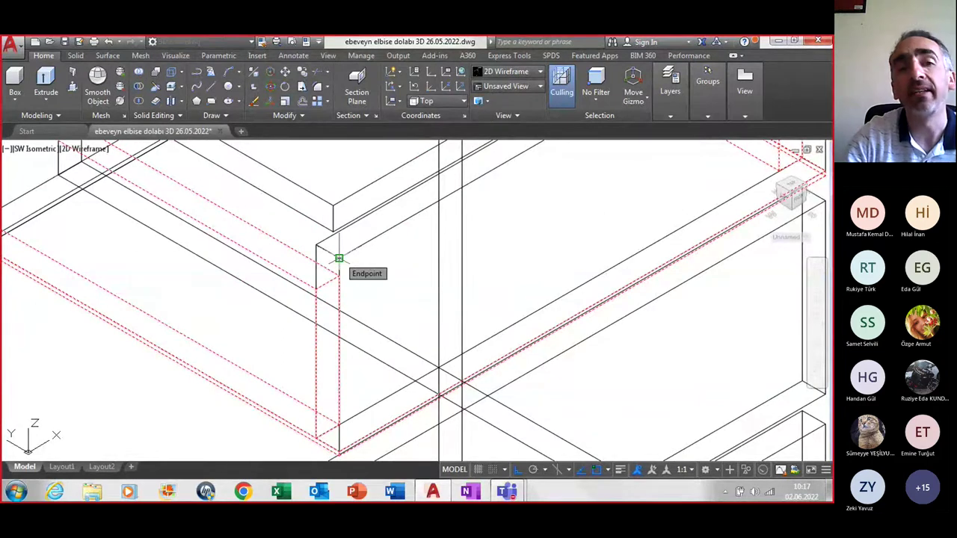
left_click(339, 258)
scroll(339, 258, "down", 2)
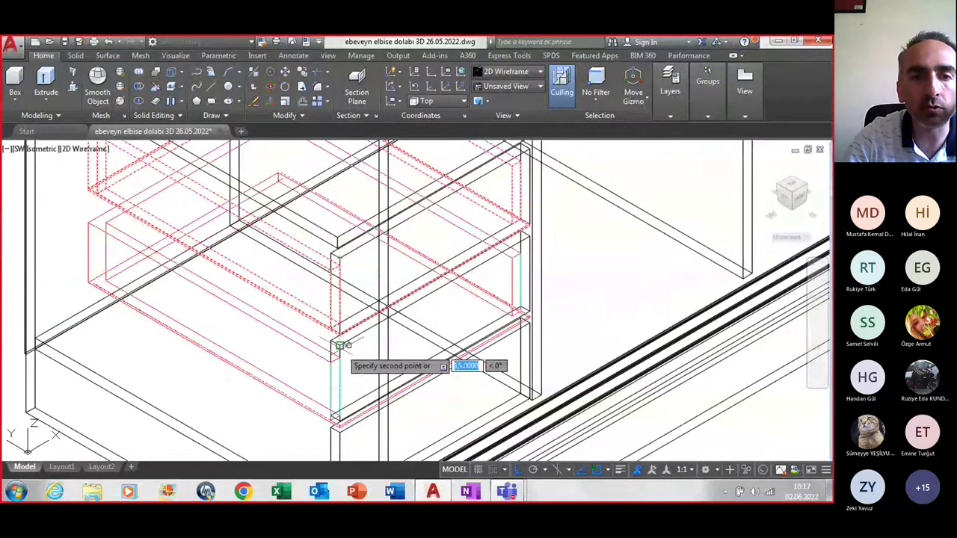
middle_click_drag(338, 345, 307, 309)
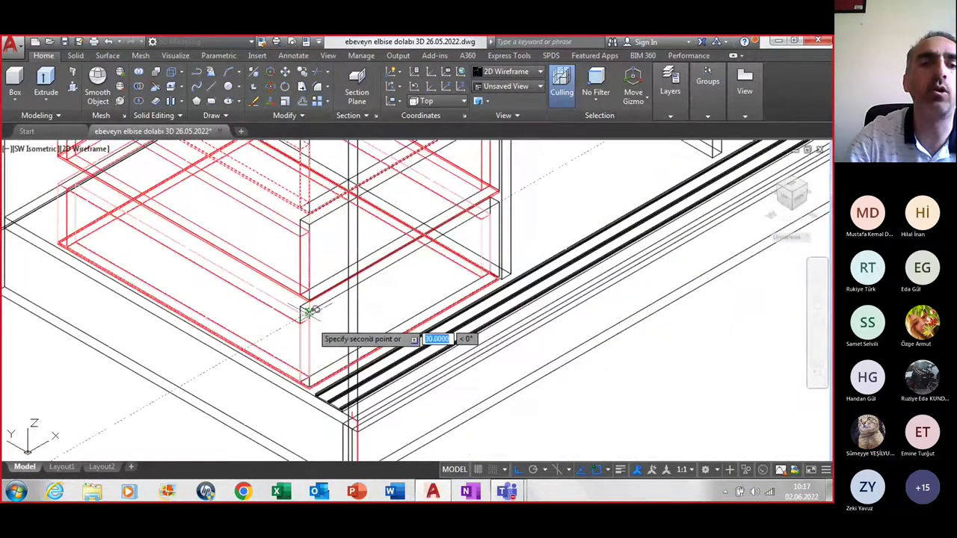
scroll(314, 321, "down", 3)
scroll(419, 299, "down", 3)
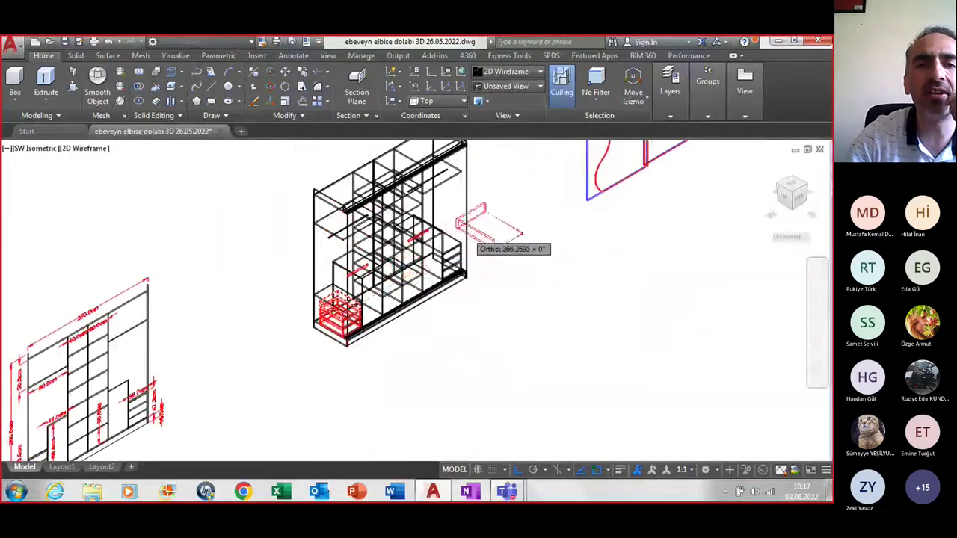
scroll(447, 351, "up", 4)
scroll(447, 352, "up", 4)
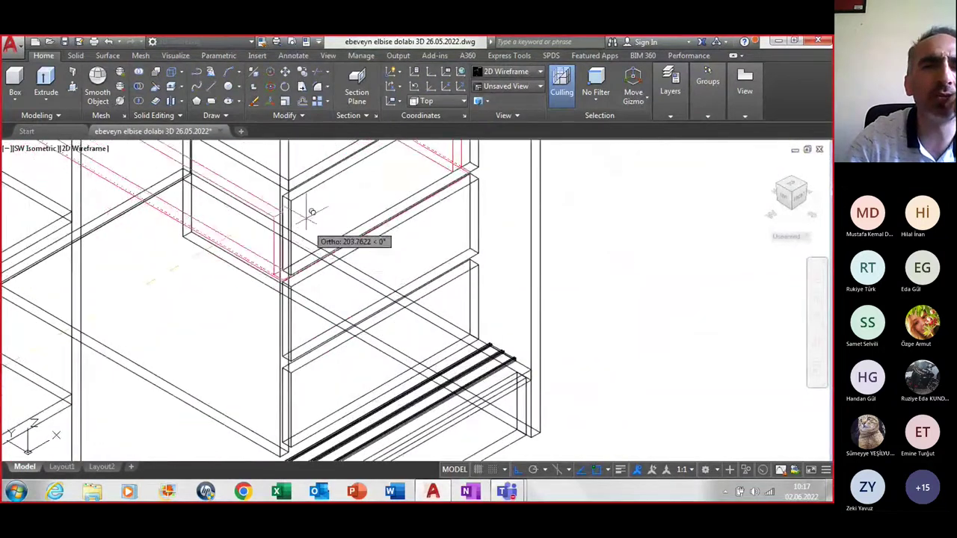
scroll(307, 205, "up", 1)
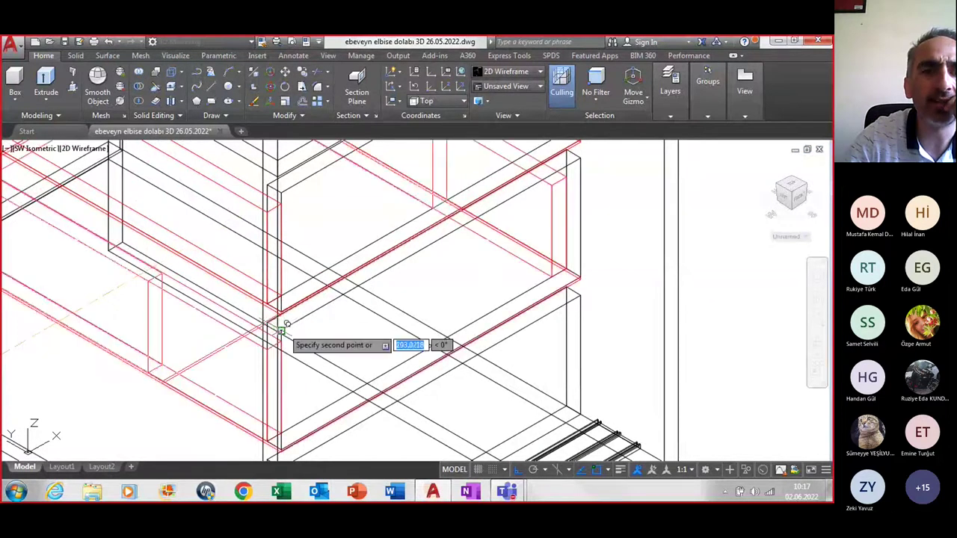
middle_click_drag(307, 355, 269, 314)
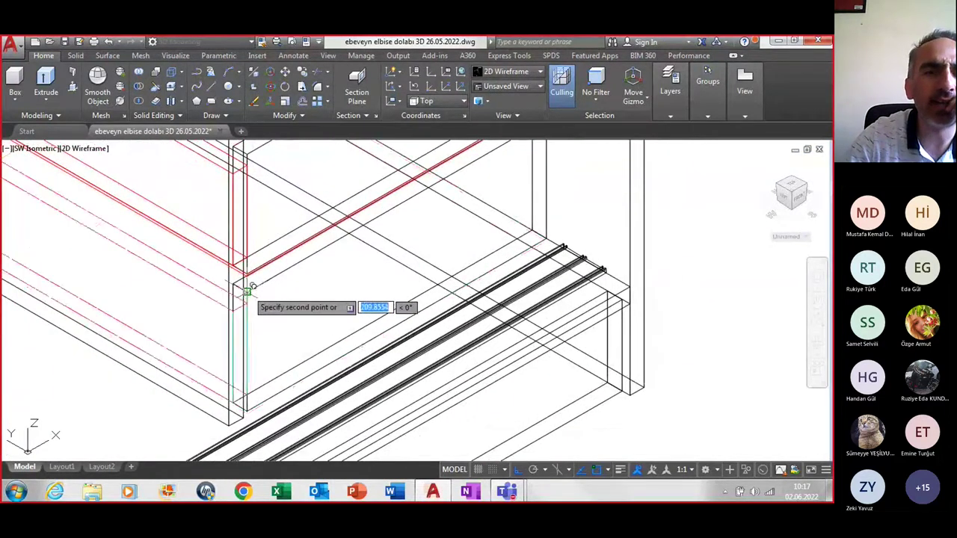
left_click(282, 300)
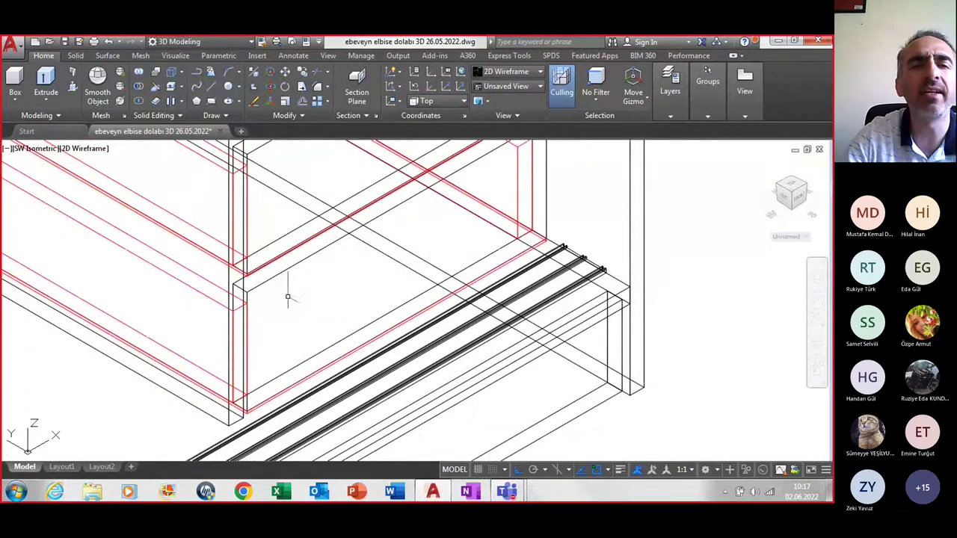
scroll(292, 287, "down", 2)
left_click(302, 281)
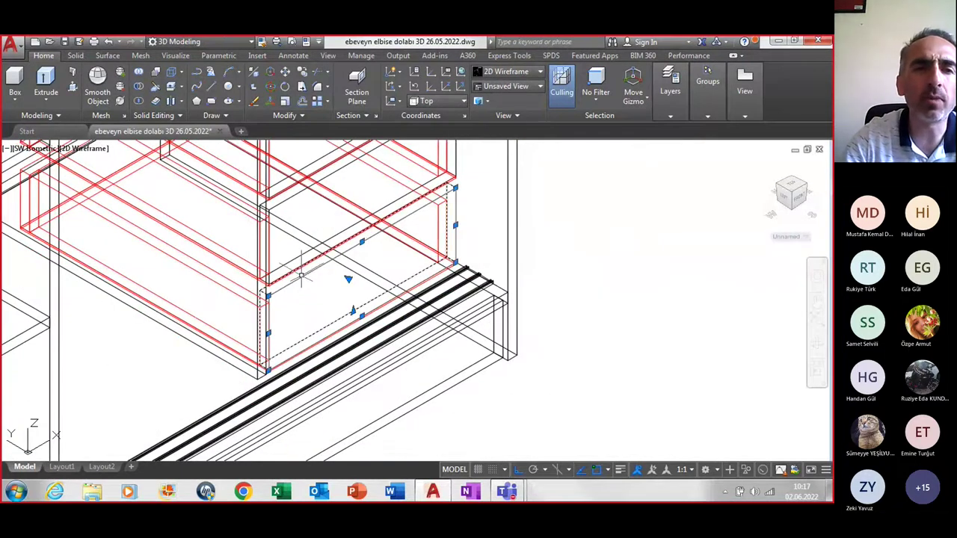
left_click(293, 196)
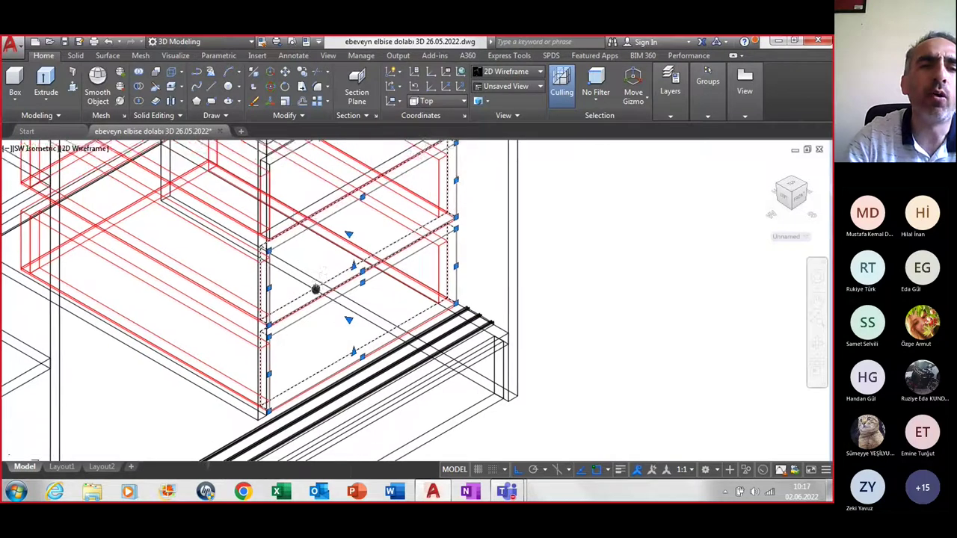
left_click(299, 193)
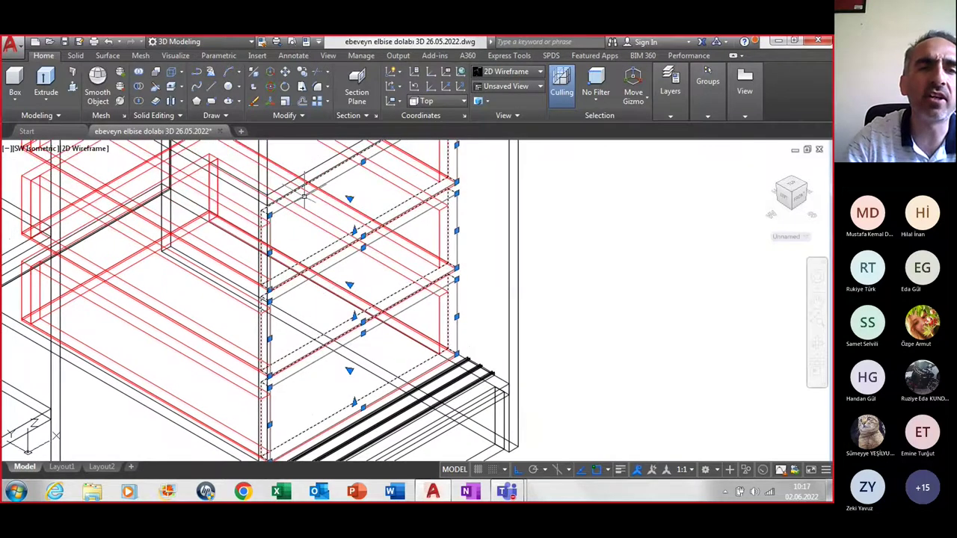
key("Escape")
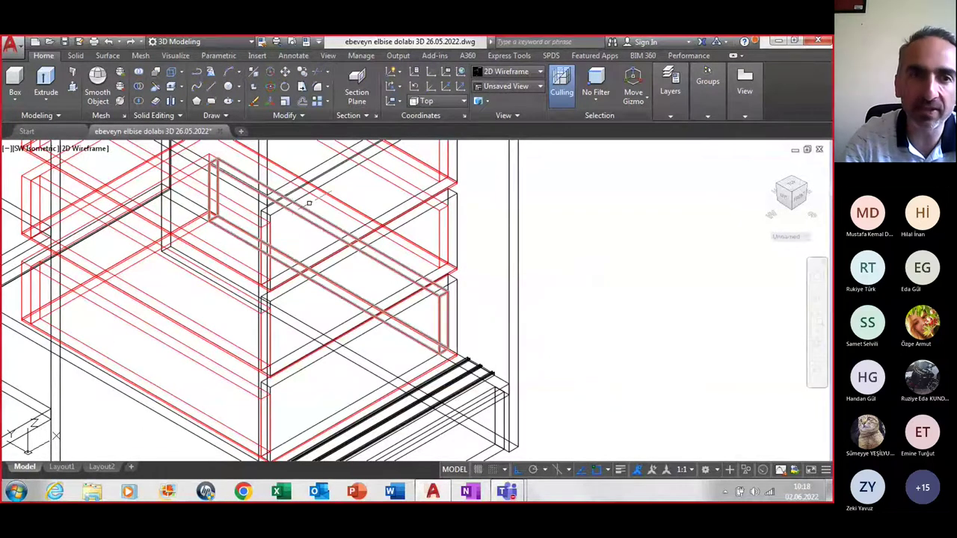
scroll(314, 224, "down", 2)
scroll(358, 261, "down", 2)
scroll(404, 301, "down", 1)
scroll(351, 337, "up", 2)
middle_click_drag(332, 352, 423, 364)
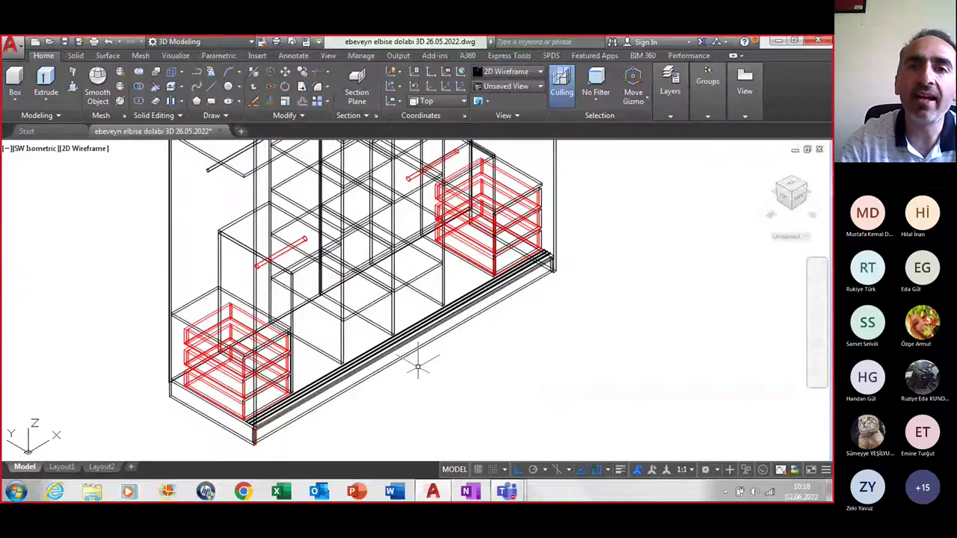
Preview the wardrobe in Conceptual style, revert to 2D Wireframe, and save the drawing
left_click(511, 73)
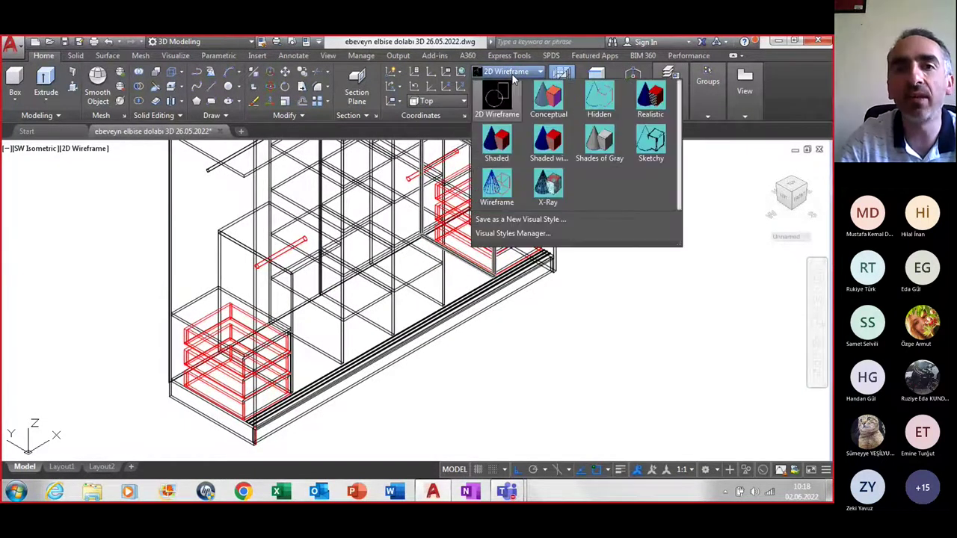
left_click(549, 105)
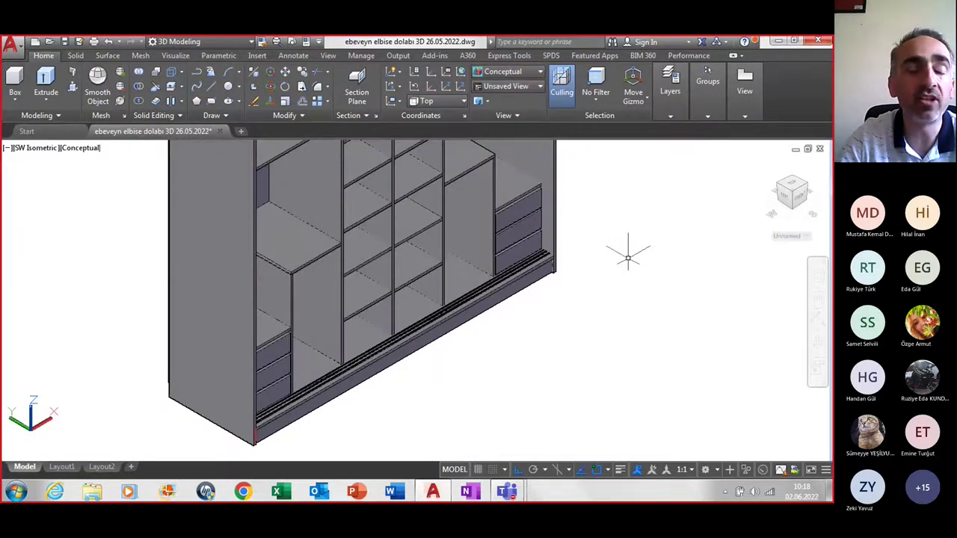
left_click(507, 72)
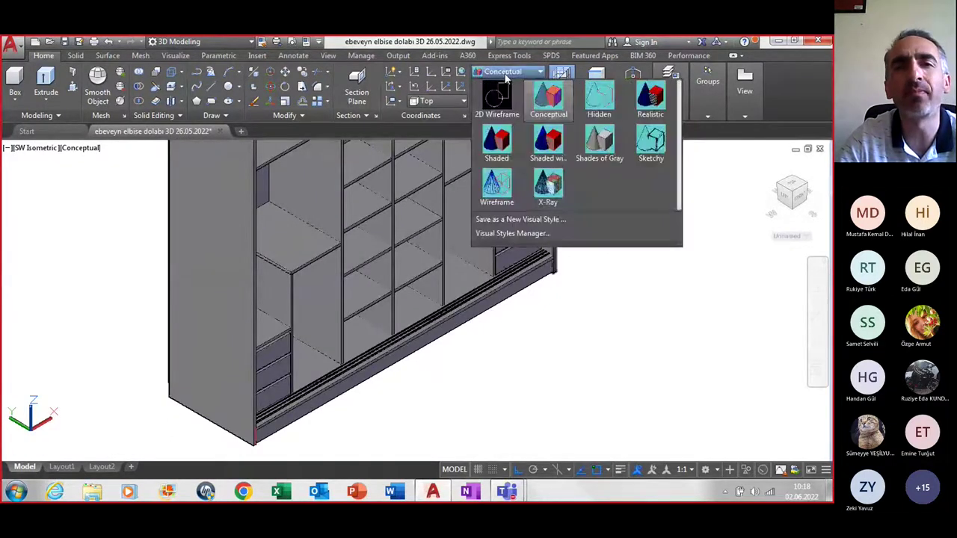
left_click(495, 103)
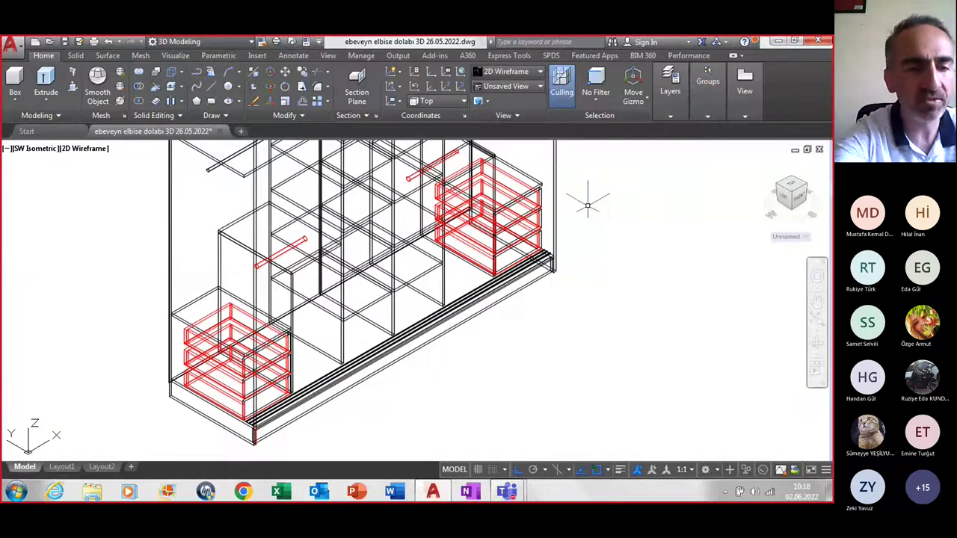
key("ctrl+s")
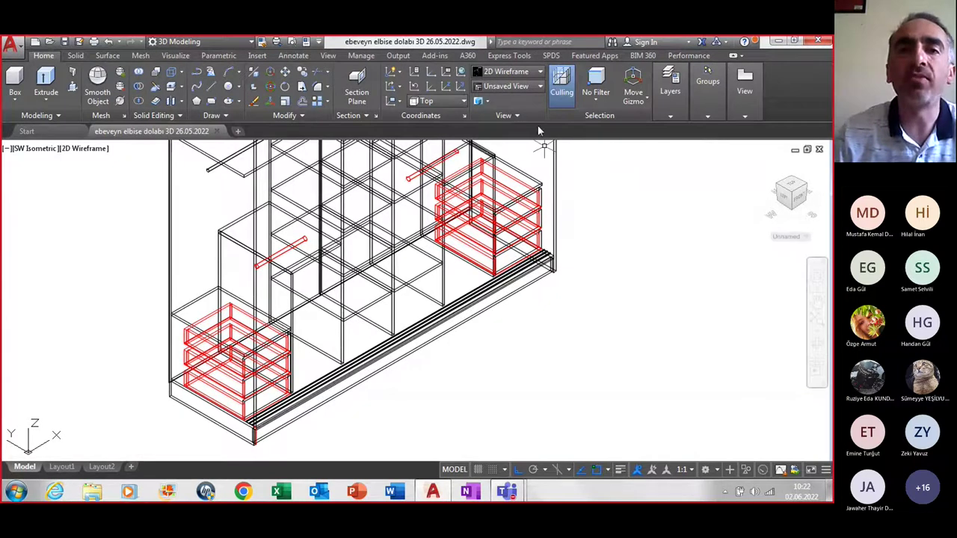
Shade the wardrobe in Conceptual style, frame it in view, and expand the Layers panel
left_click(515, 72)
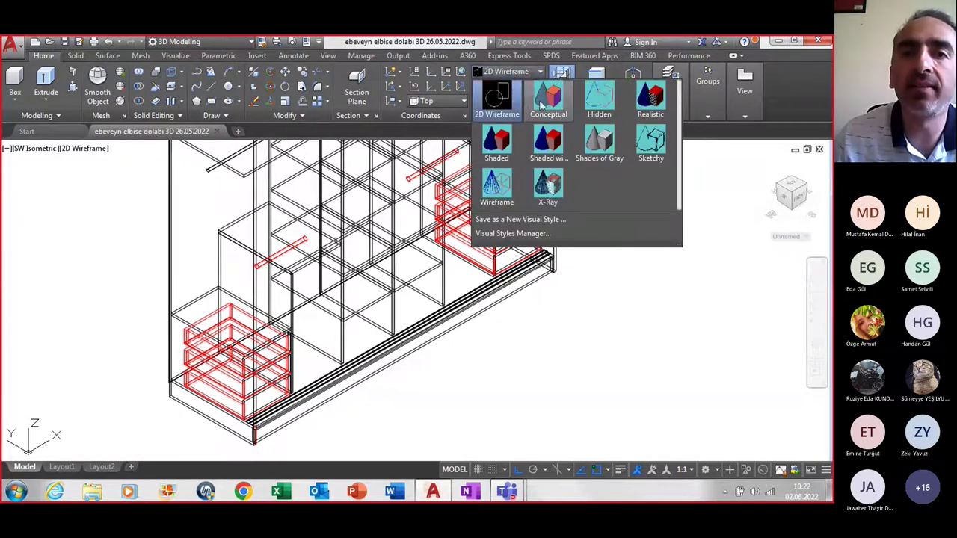
left_click(541, 105)
left_click(526, 88)
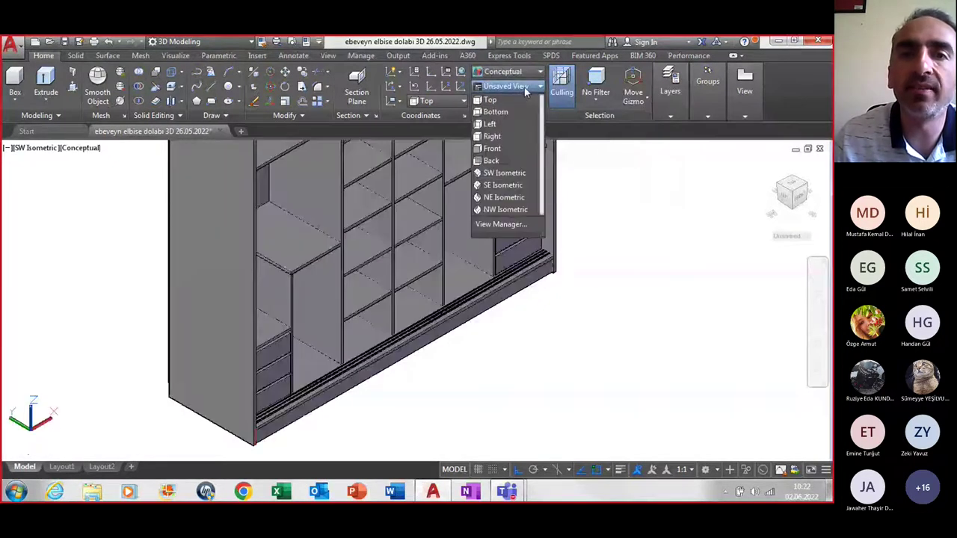
left_click(628, 178)
scroll(632, 209, "down", 2)
middle_click_drag(632, 212, 548, 327)
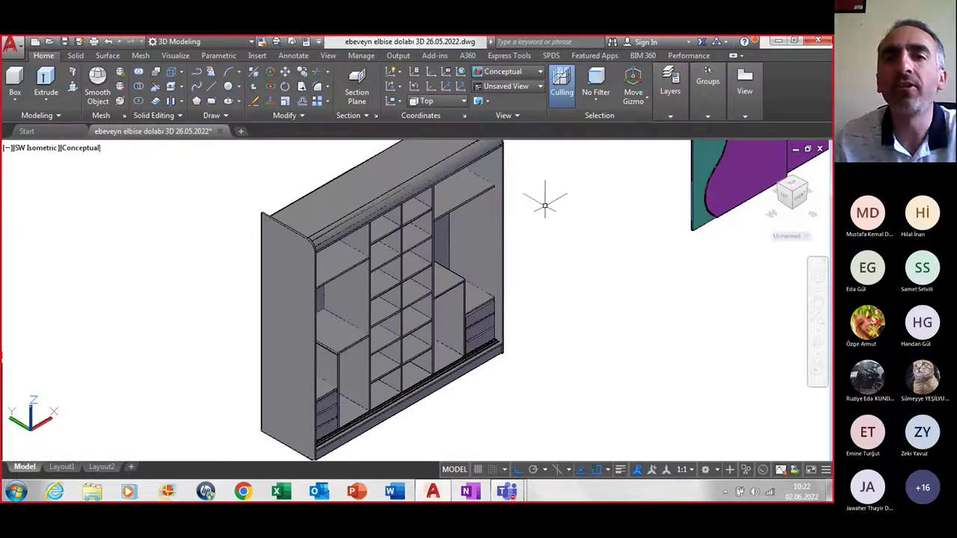
left_click(707, 86)
left_click(672, 90)
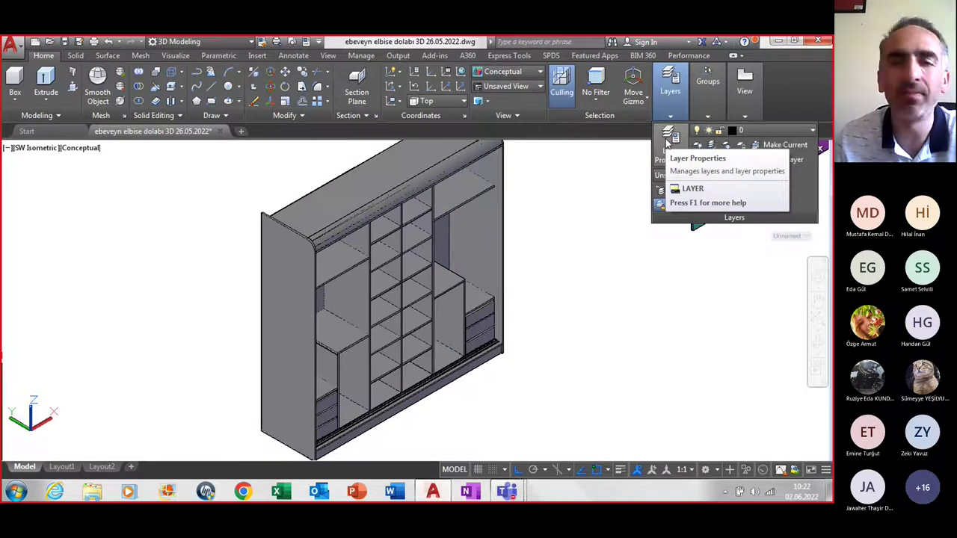
Open the Layer Properties Manager and create layers alt tabla, üst tabla and orta dikmeler
left_click(668, 142)
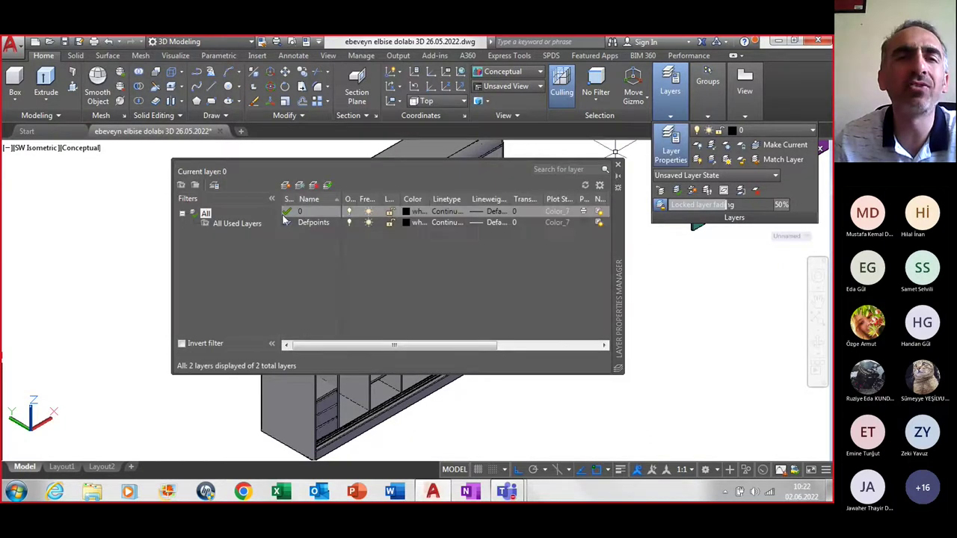
left_click(286, 185)
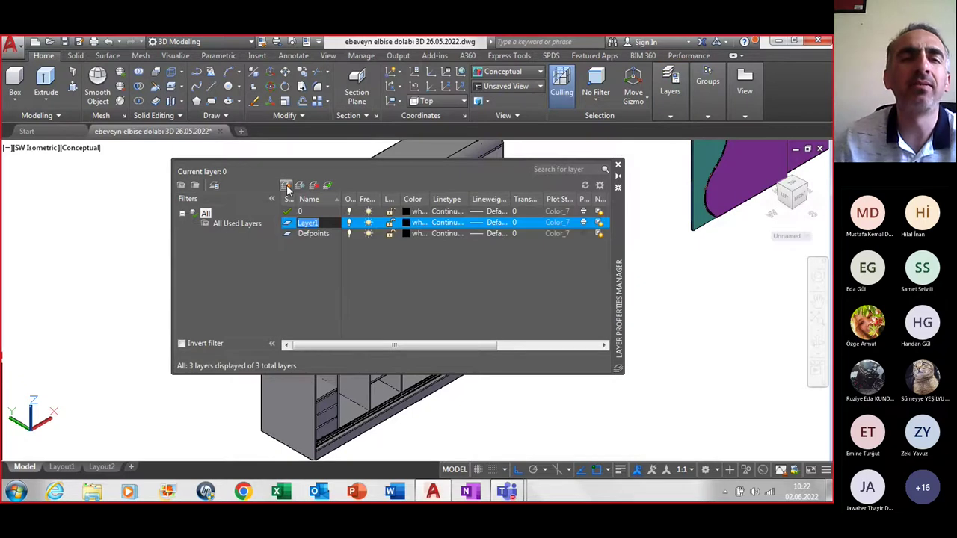
type("alt ")
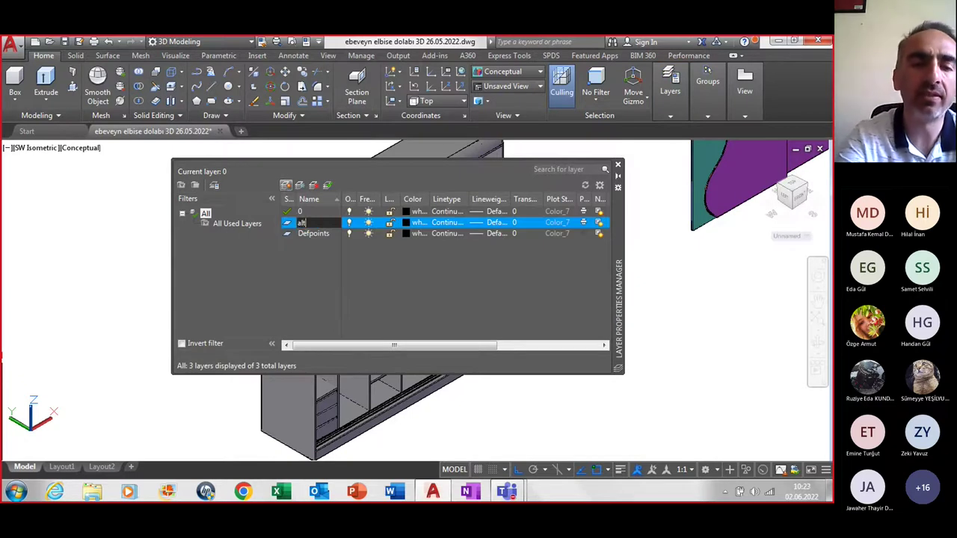
type("tabla")
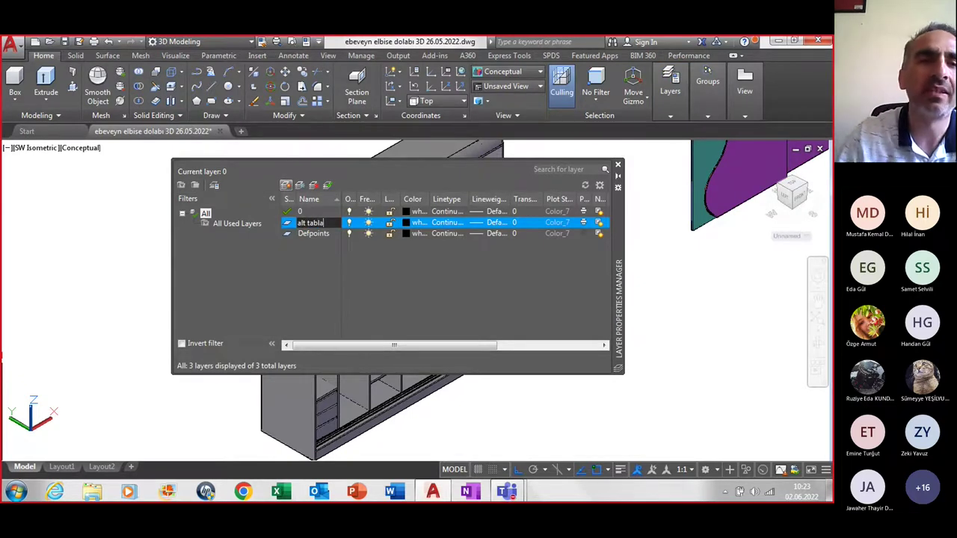
left_click(288, 186)
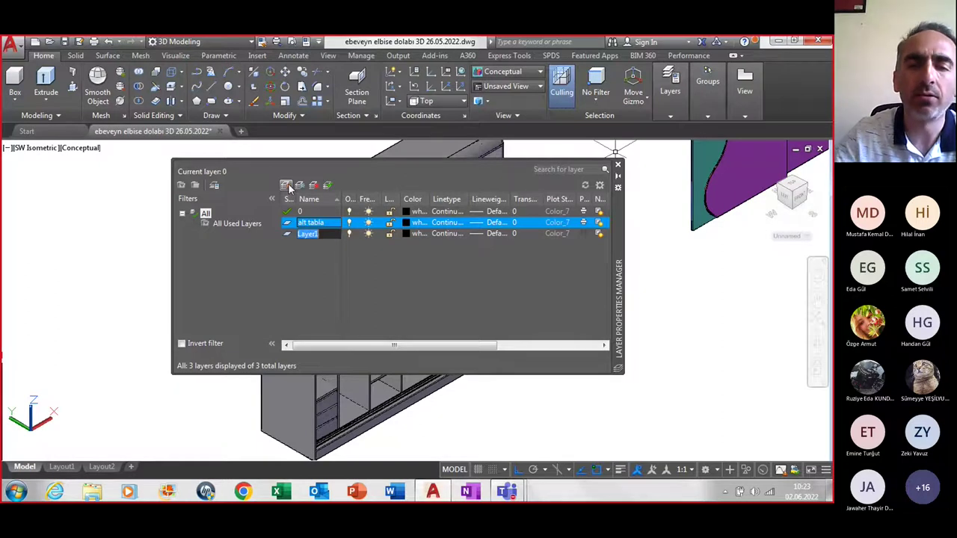
type("üst tabla")
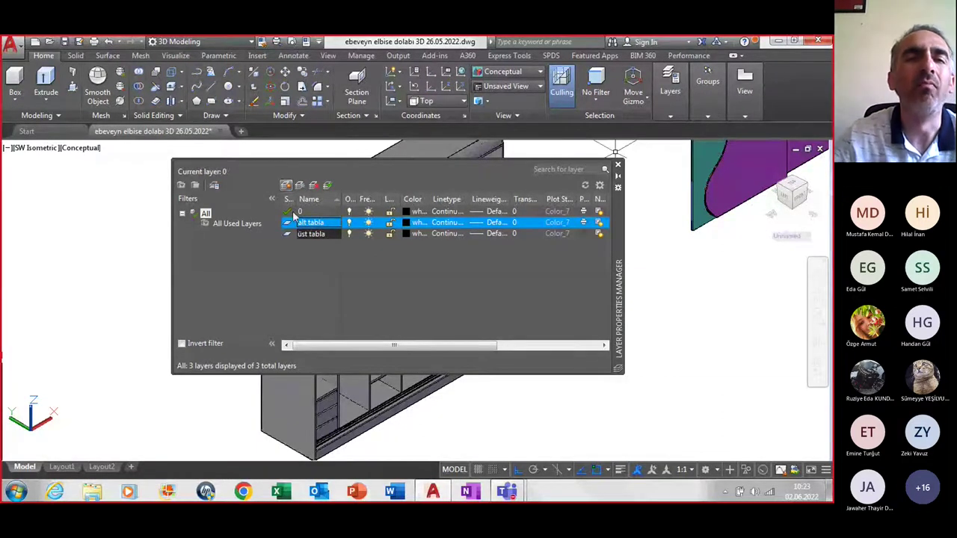
left_click(288, 186)
type("orta dikmeler")
Add layers sol dikme, sağ dikme, 'arakalık malzeme' and an unnamed Layer1
left_click(287, 186)
type("sol dikme")
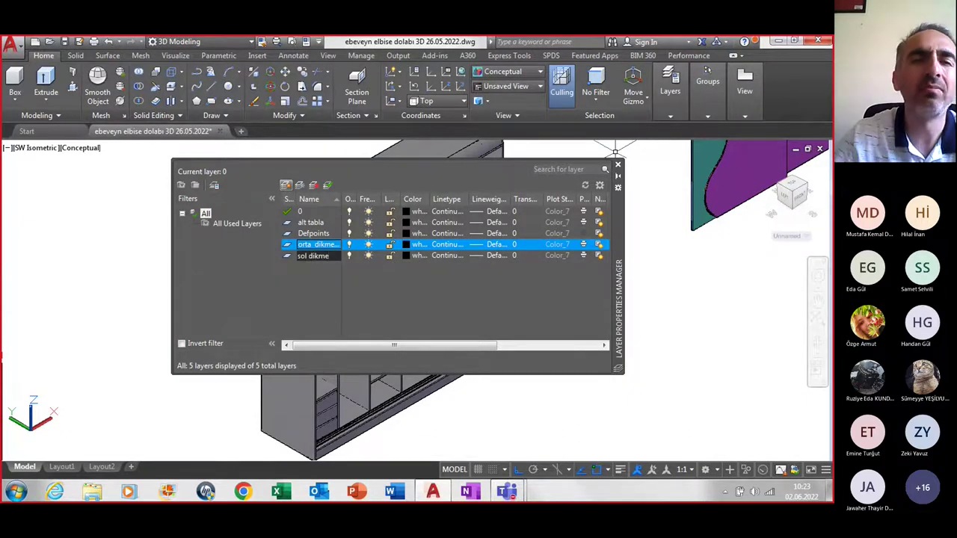
left_click(285, 186)
type("sağ dikme")
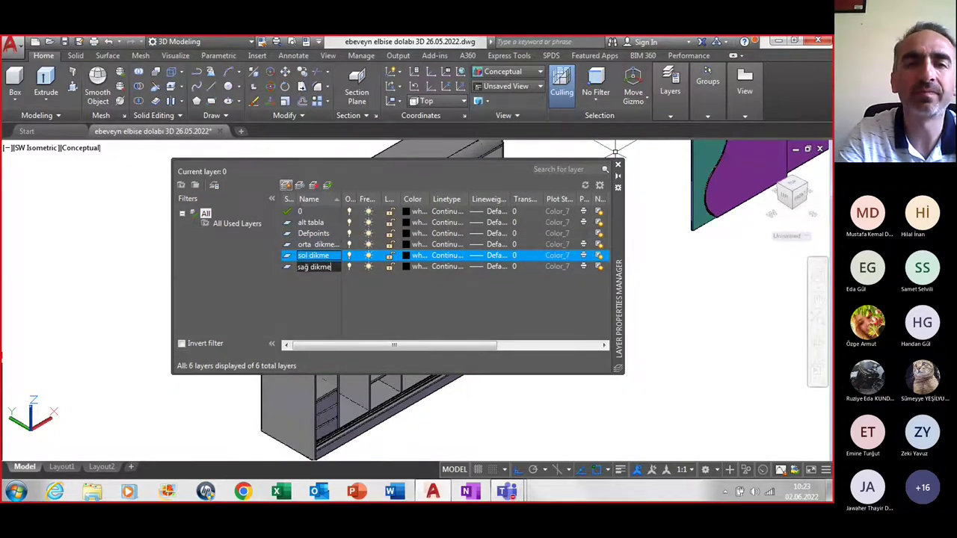
key("Return")
left_click(286, 186)
type("üst tabla")
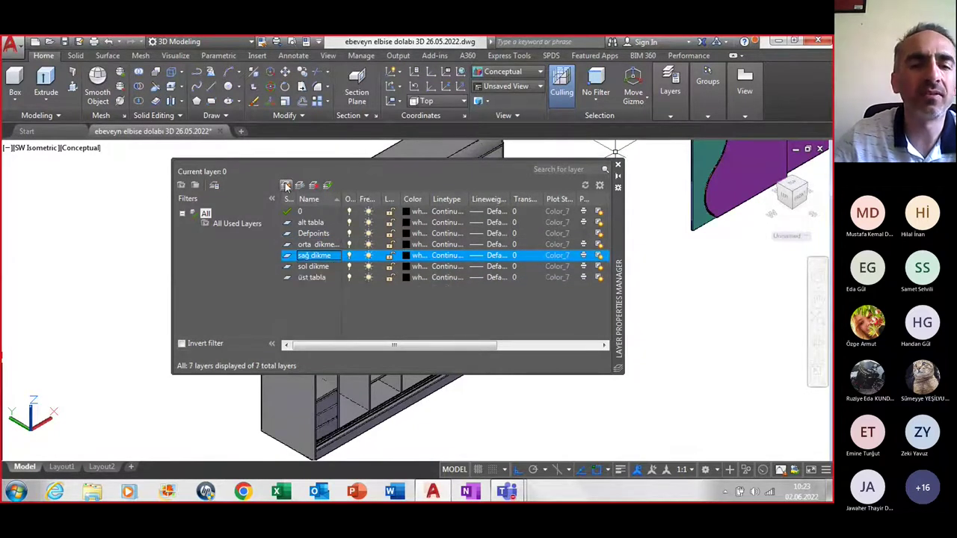
left_click(285, 186)
type("arakık")
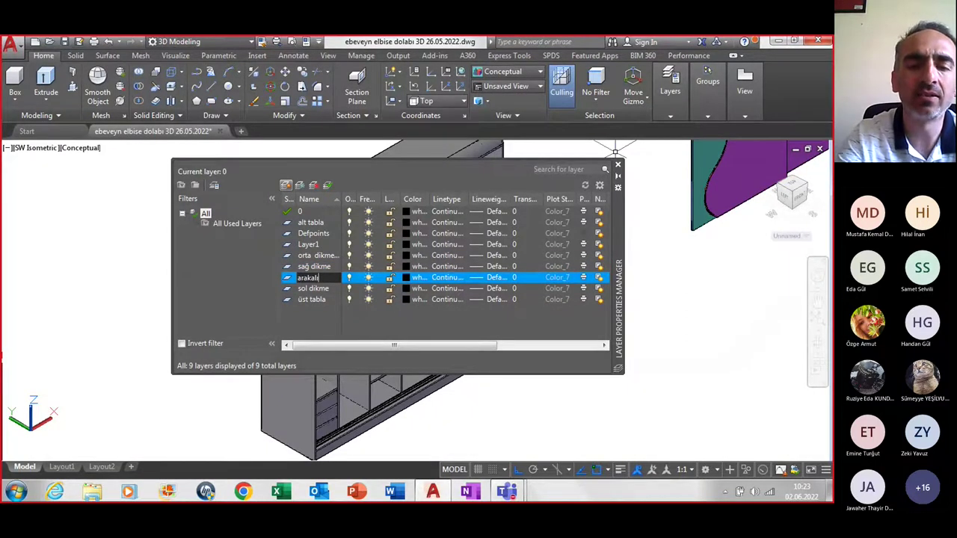
type(" malzeme")
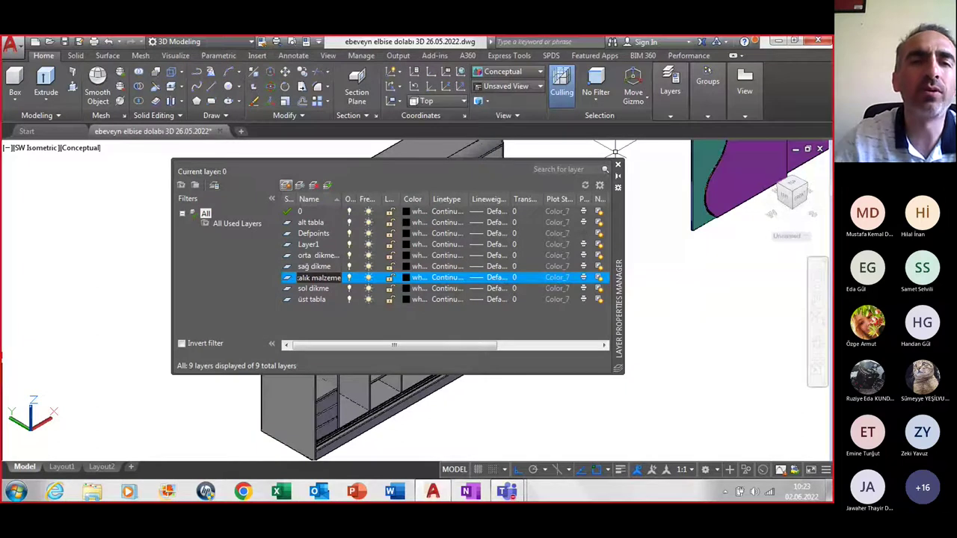
left_click(287, 187)
left_click(286, 187)
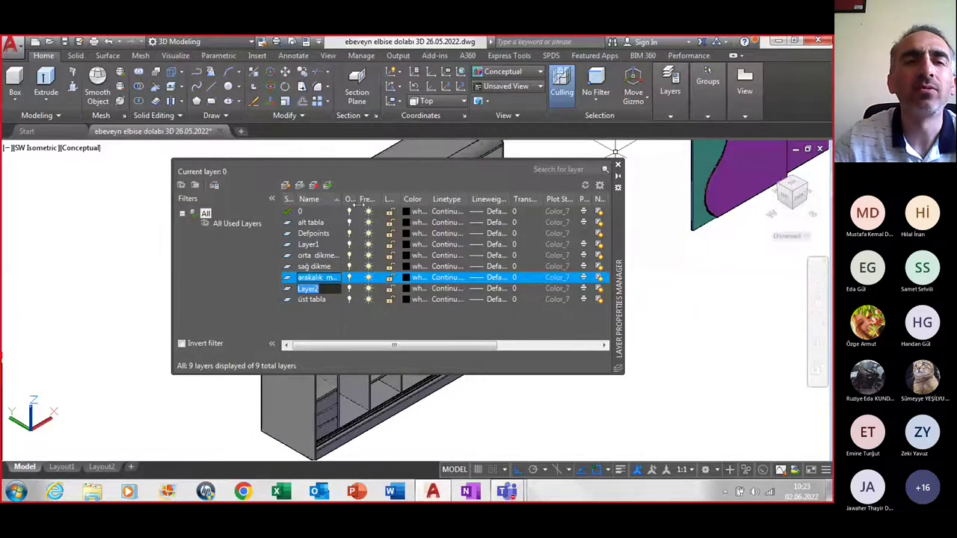
left_click_drag(619, 281, 596, 446)
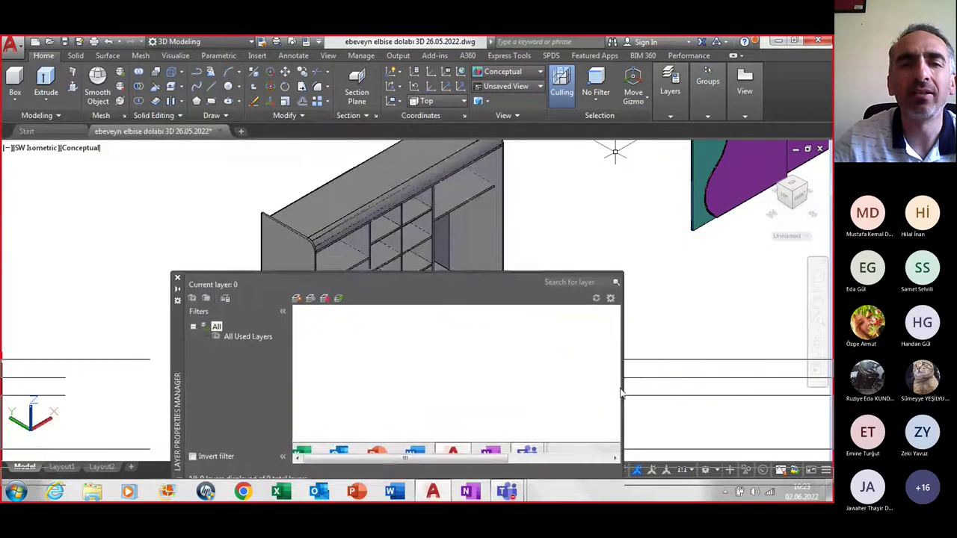
Bring the layer manager back and add layers çekmeceler and raylar
mouse_move(596, 447)
left_mouse_down()
mouse_move(739, 276)
mouse_move(610, 267)
left_mouse_up()
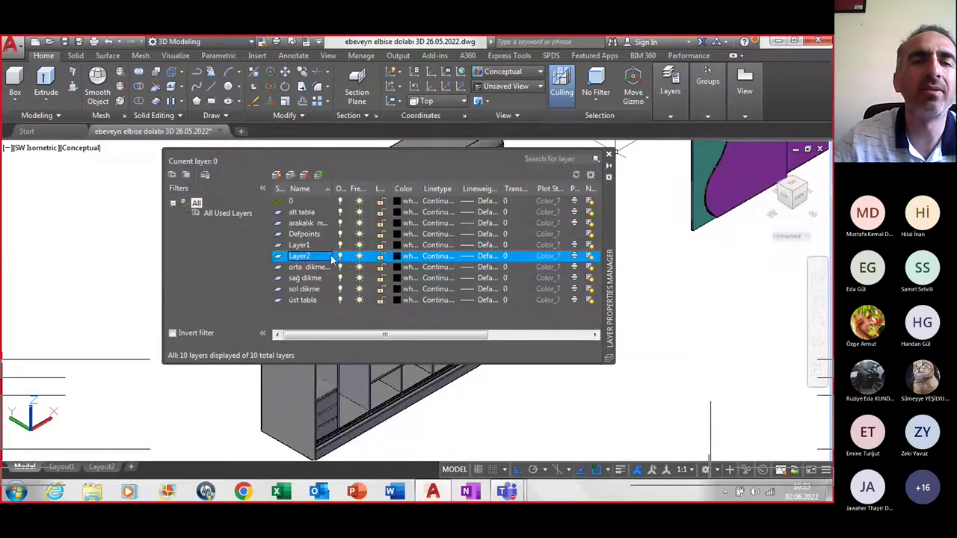
left_click(277, 175)
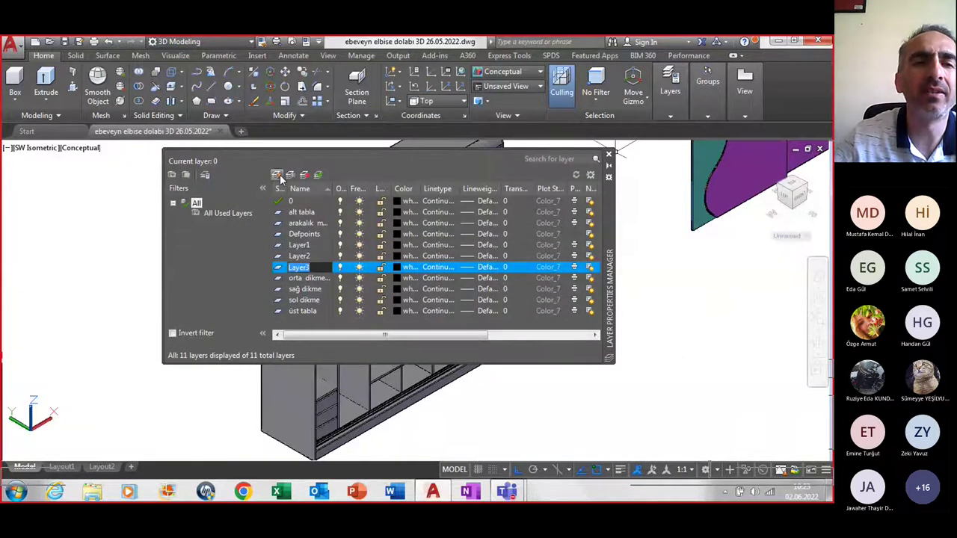
type("çekmeceler")
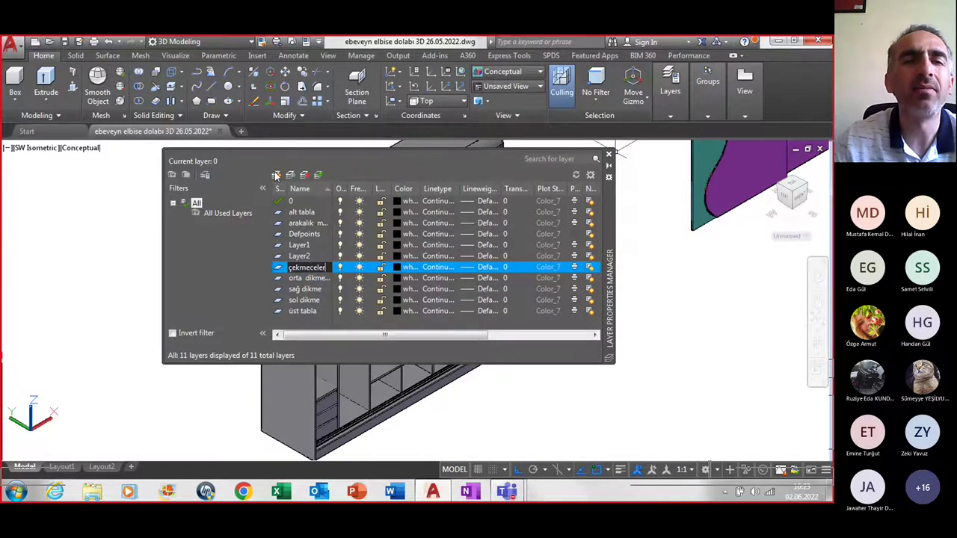
left_click(277, 174)
type("raylar")
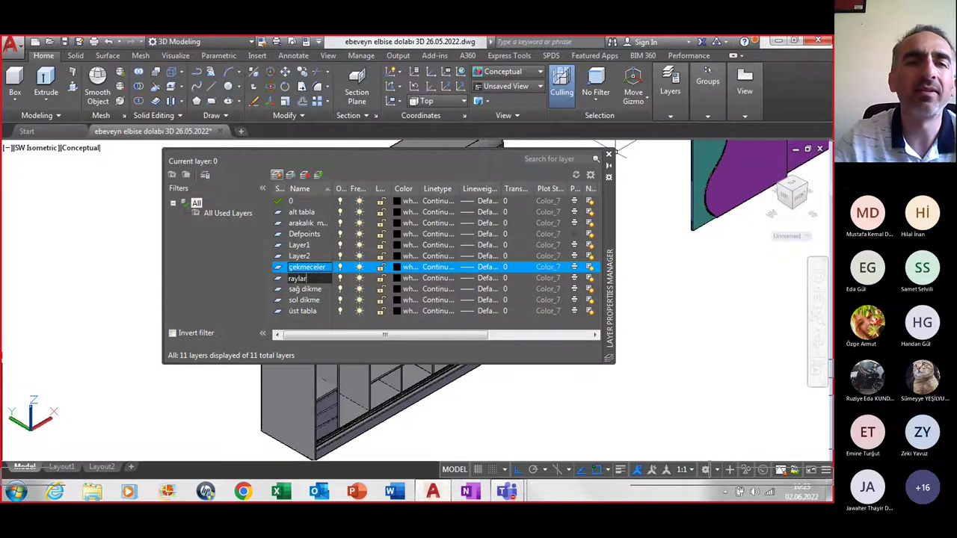
key("Return")
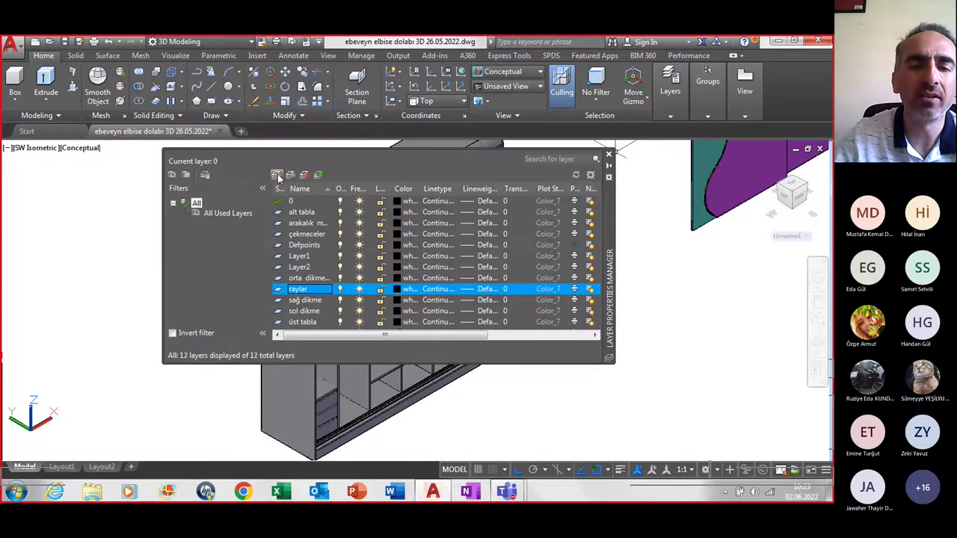
Add a layer named 'sol', then door layers kapak sağ and kapak sol
left_click(278, 177)
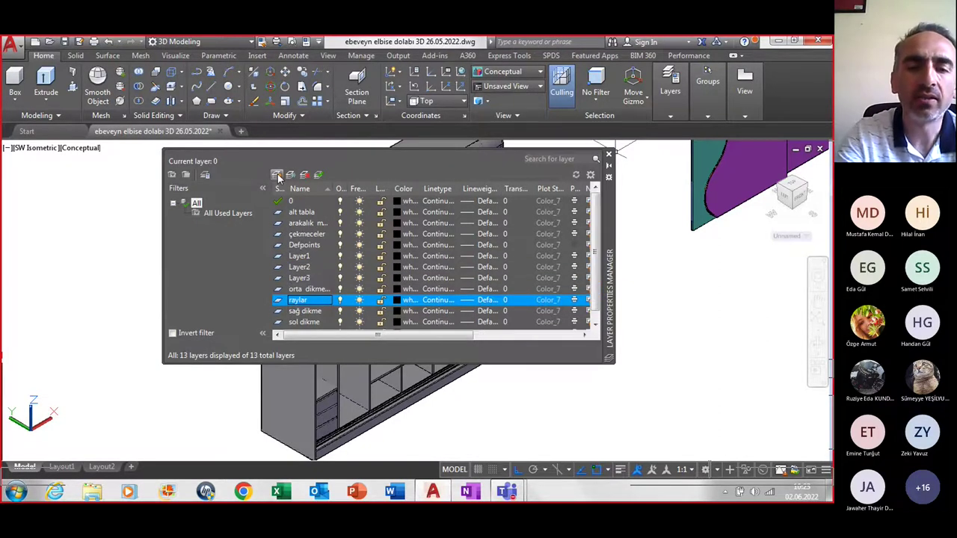
type("sol")
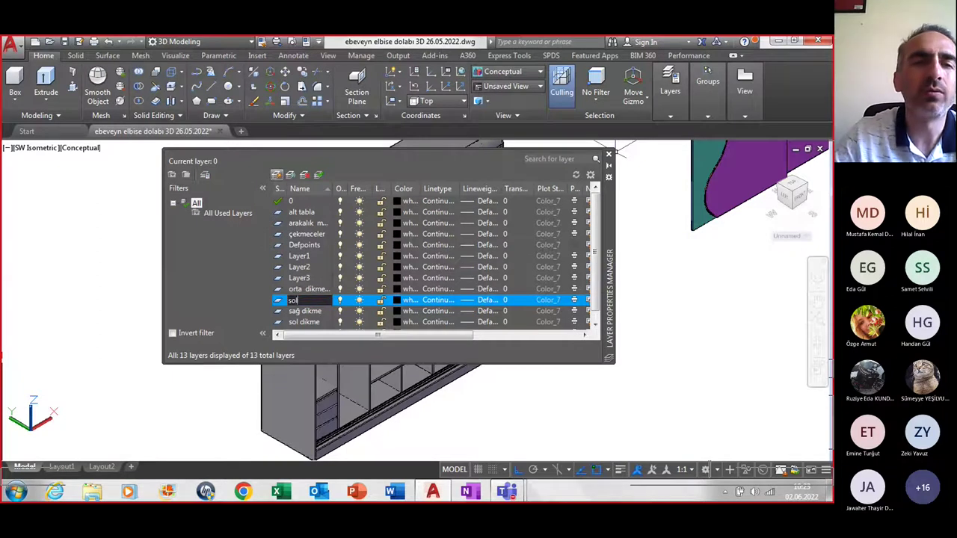
left_click(277, 176)
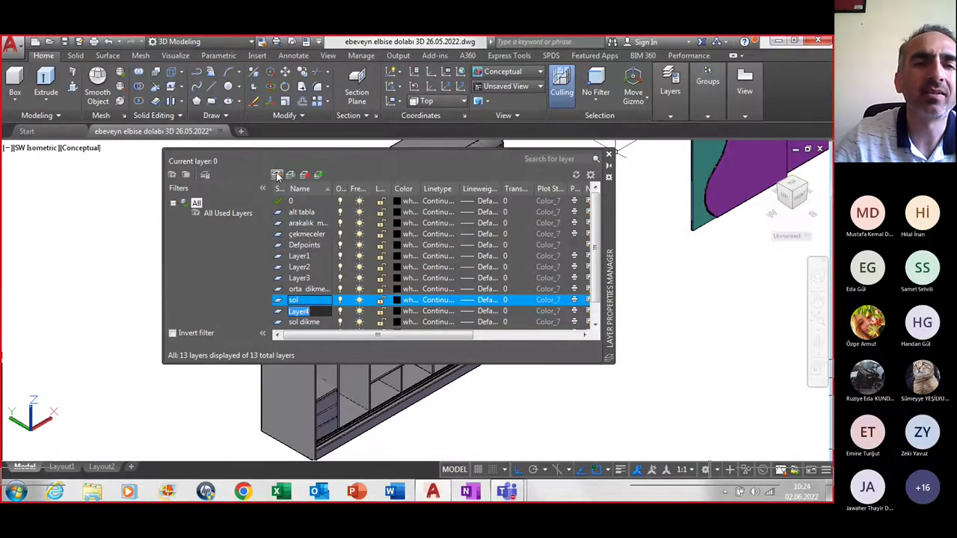
type("kapak sa")
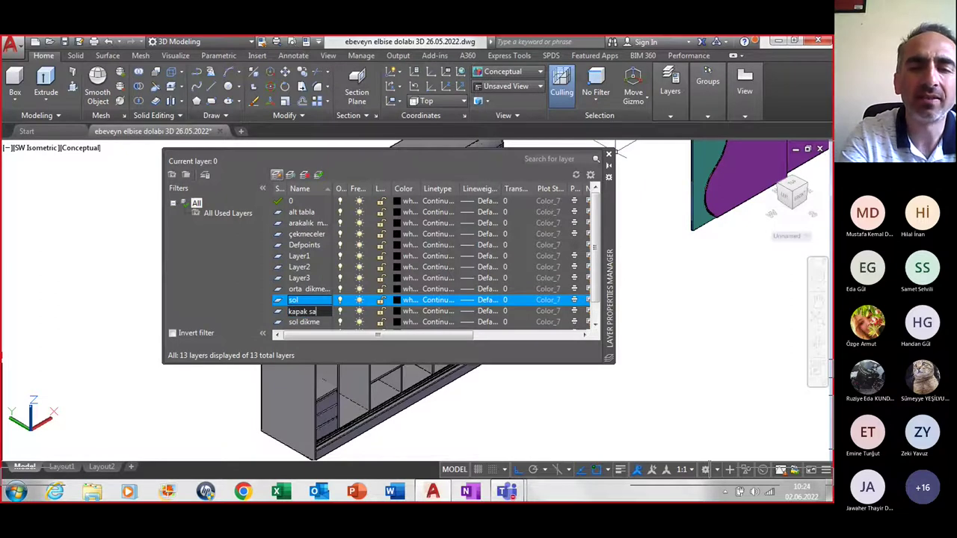
type("ğ")
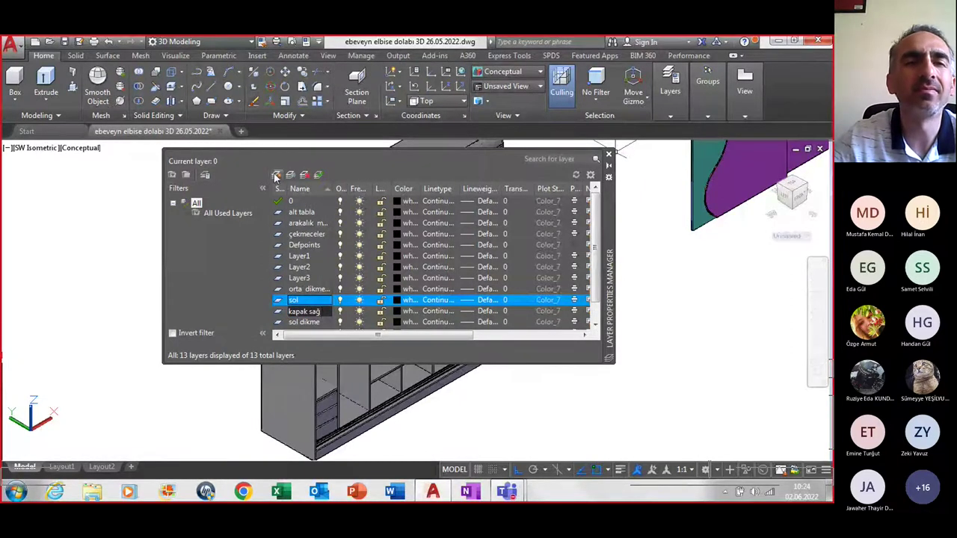
key("Return")
left_click(276, 176)
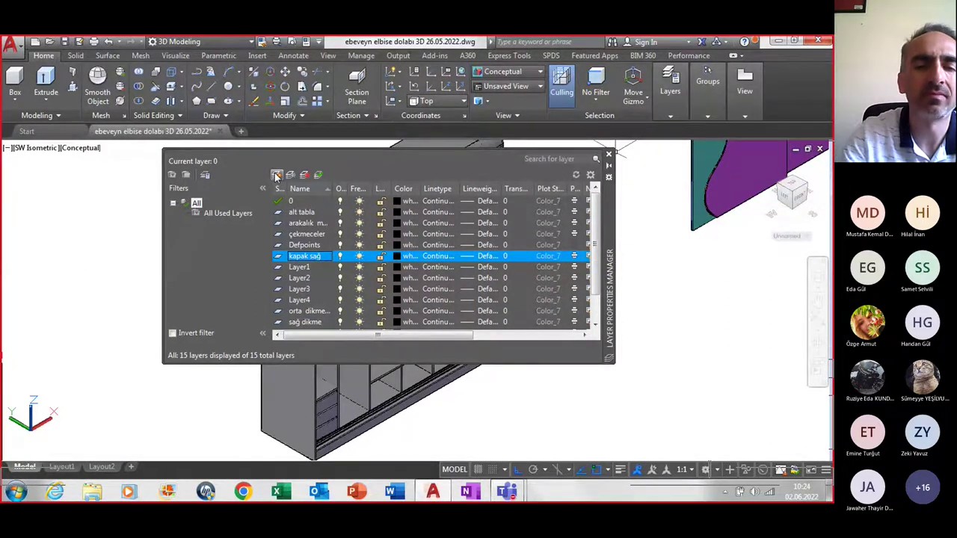
left_click(276, 176)
type("ka")
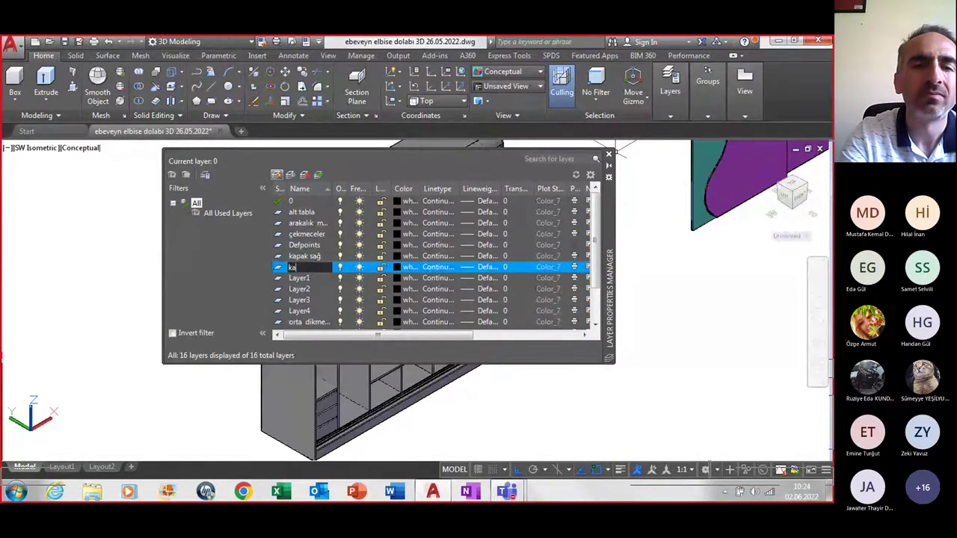
type("pak sol")
key("Return")
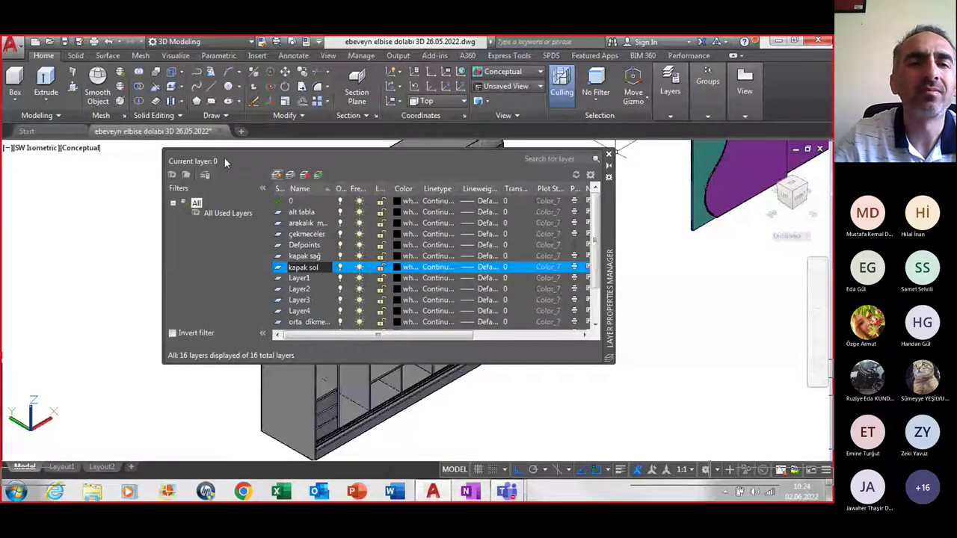
Add mirror layers ayna sol and ayna sağ
left_click(276, 177)
type("ayna sol")
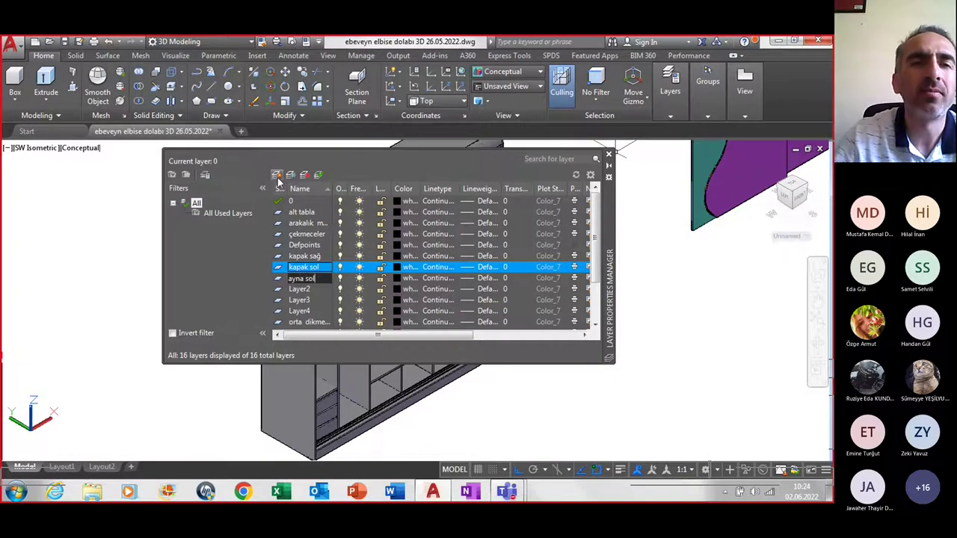
key("Return")
left_click(276, 176)
type("ayna sağ")
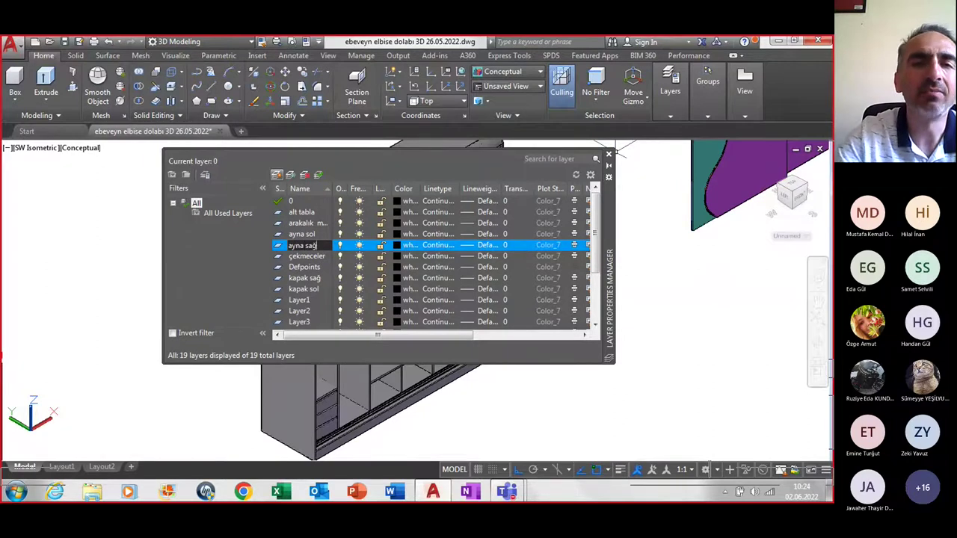
key("Return")
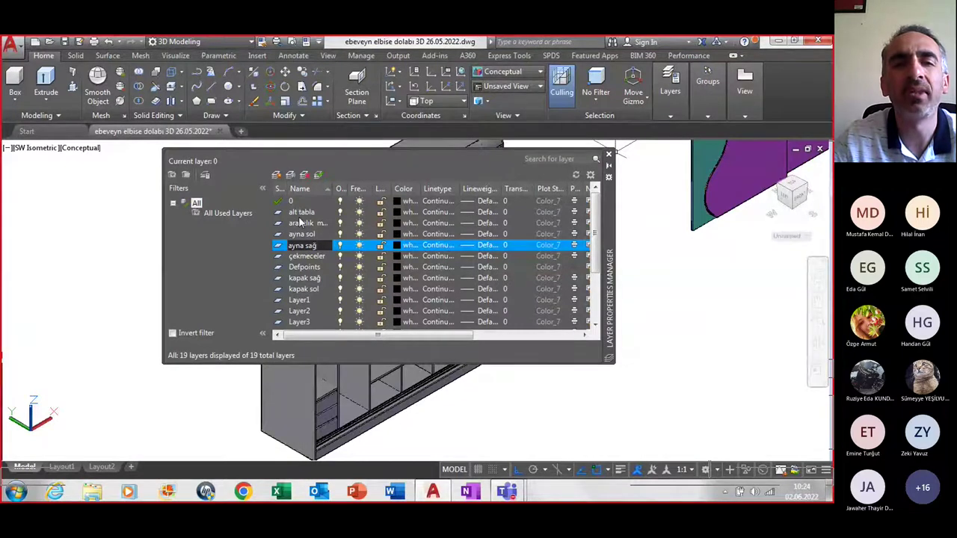
Add layers raflar, askılık uzun and askılık kısa
left_click(276, 176)
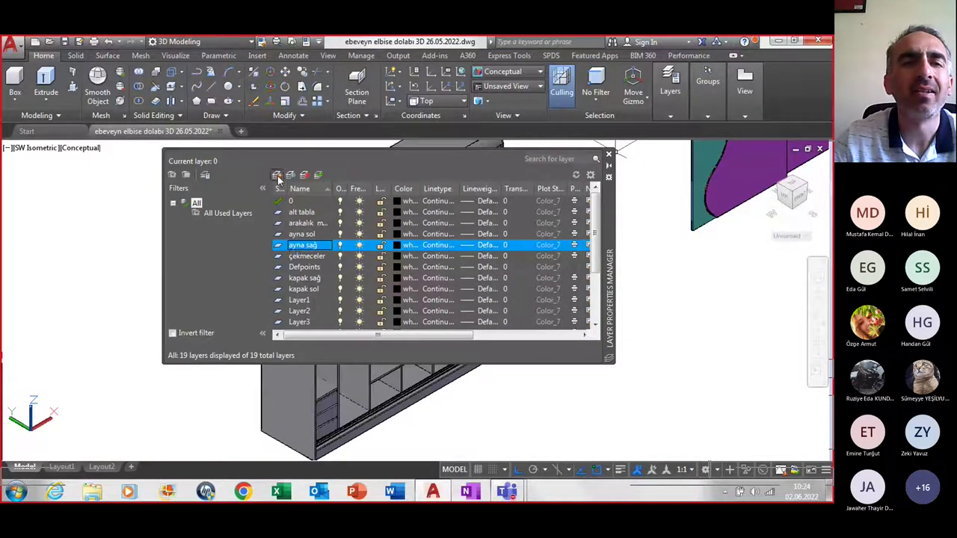
type("raflar")
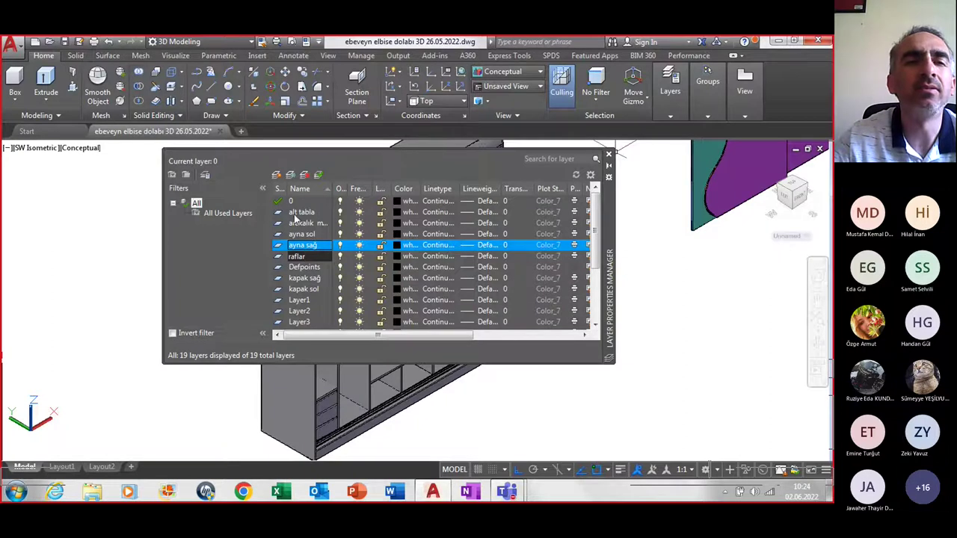
left_click(277, 176)
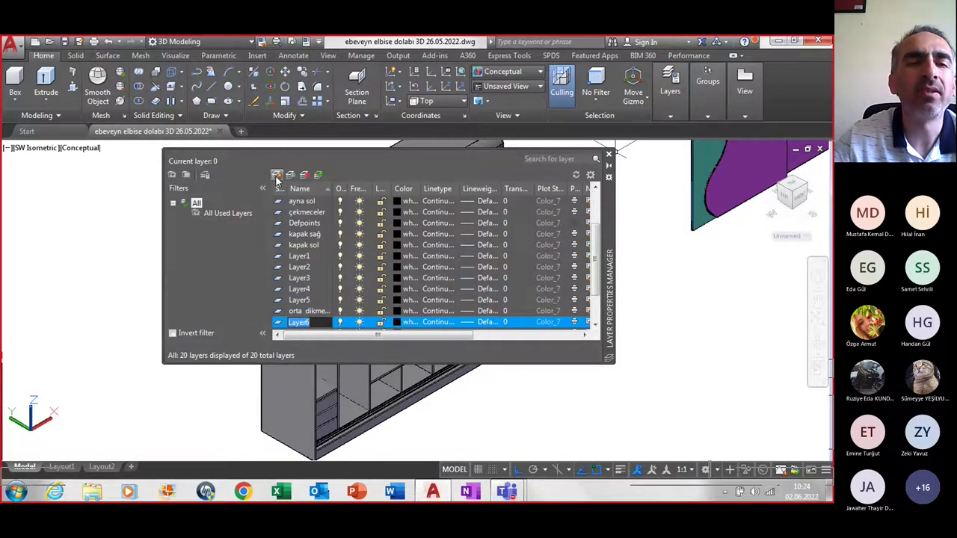
type("askılık uzun")
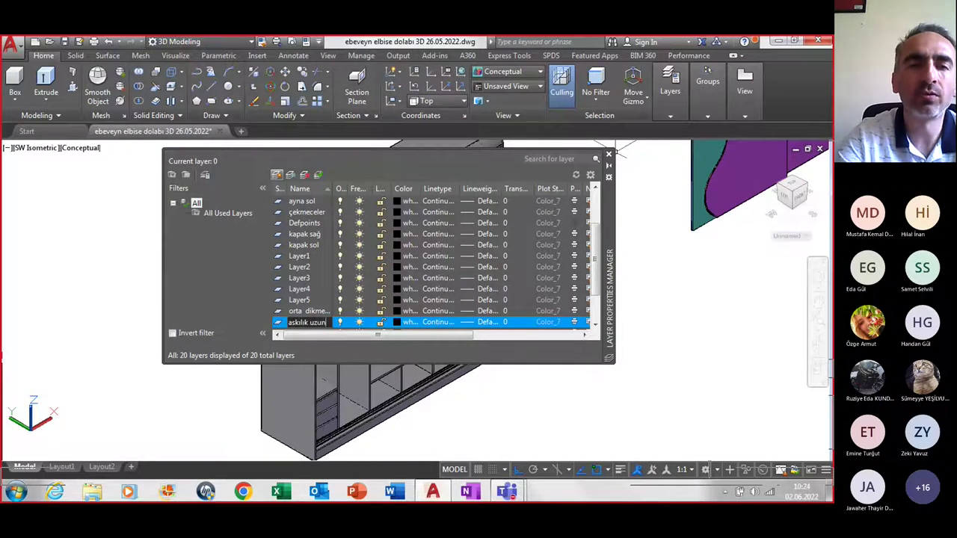
left_click(276, 175)
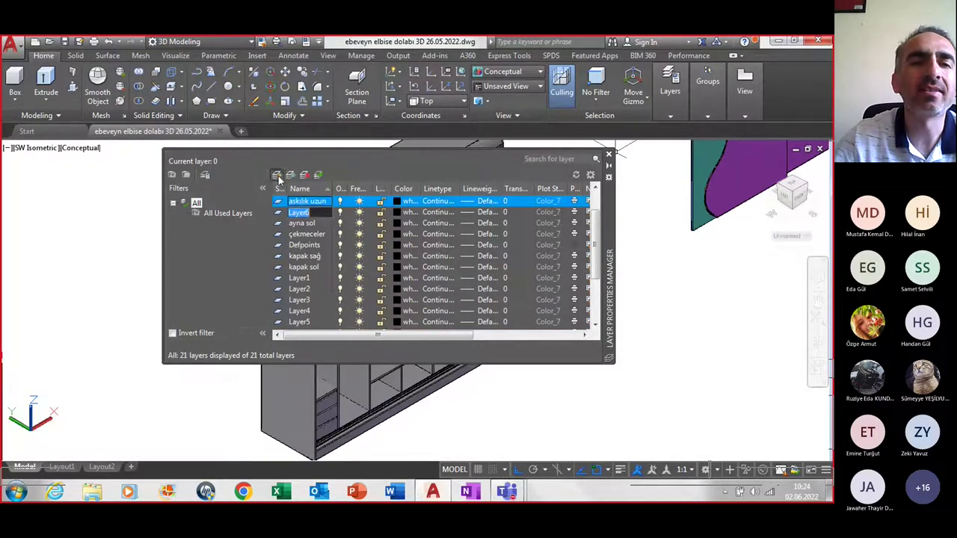
left_click(277, 175)
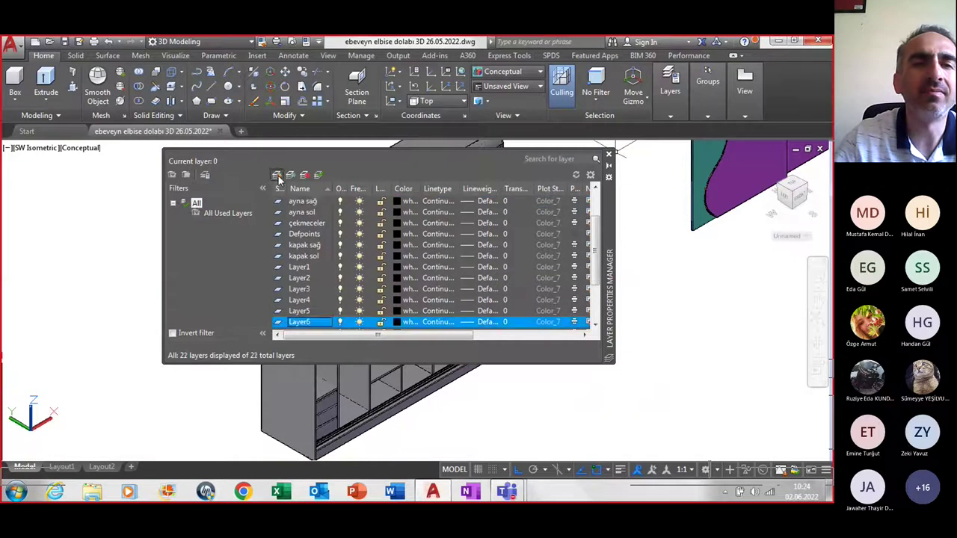
type("askılık kısa")
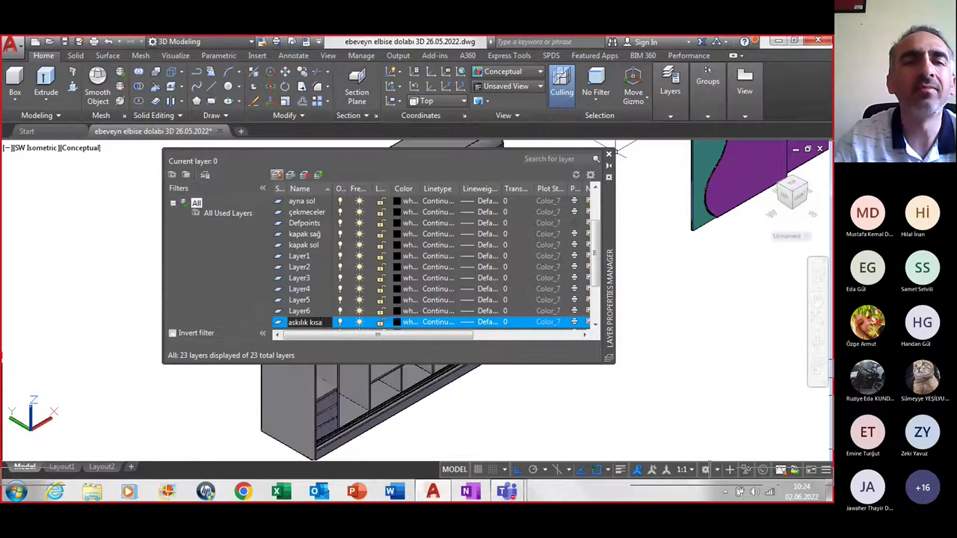
Add layers taç profili and kısa dikmeler, close the manager, and view the layer list
left_click(277, 175)
type("taç profili")
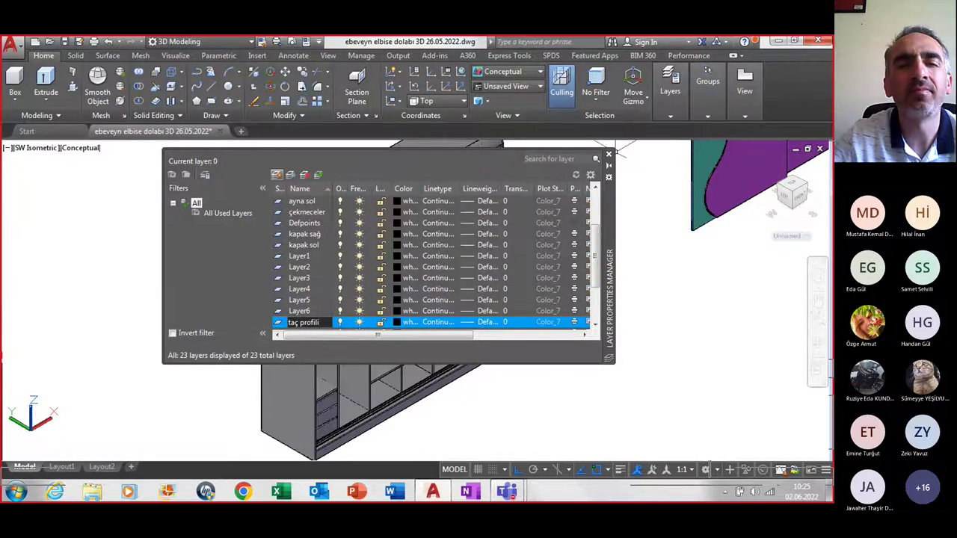
left_click(277, 175)
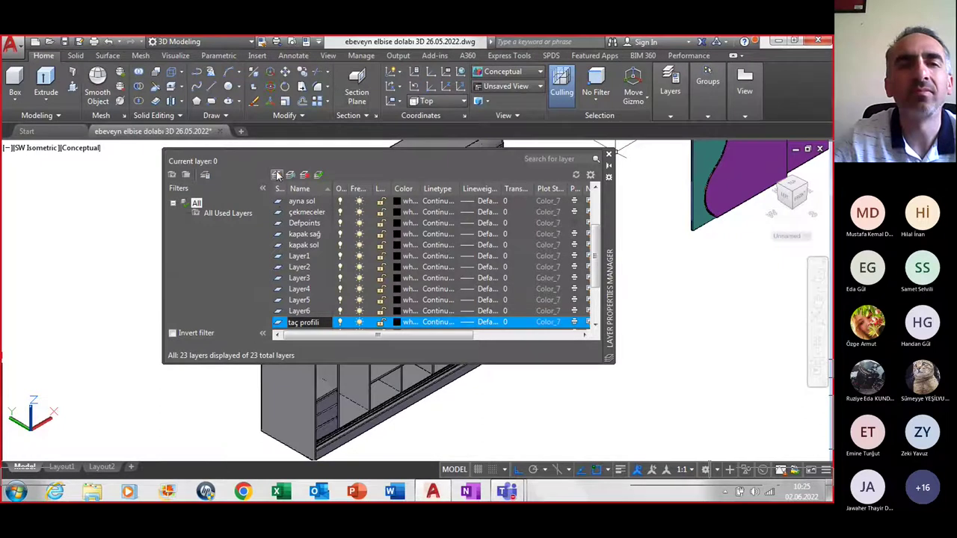
left_click(277, 175)
type("dikmeler")
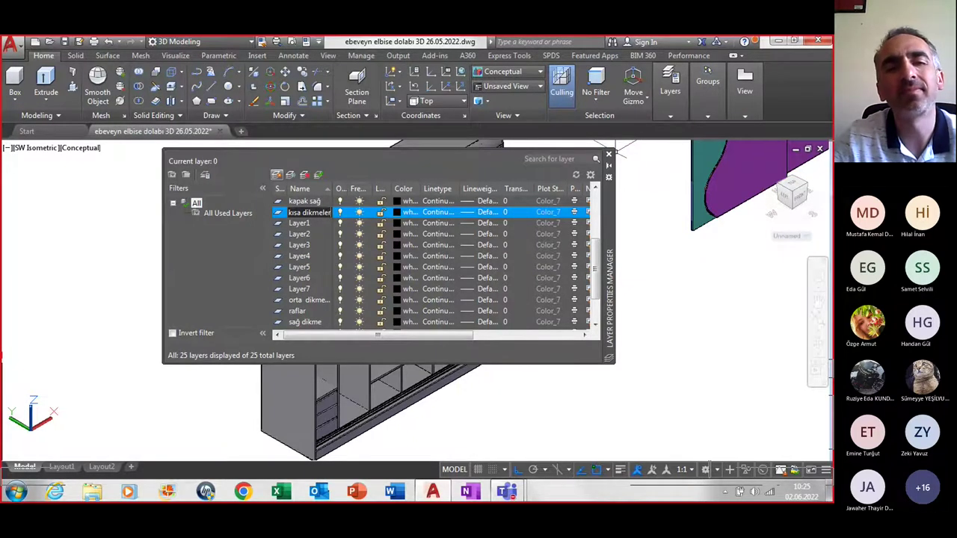
key("Return")
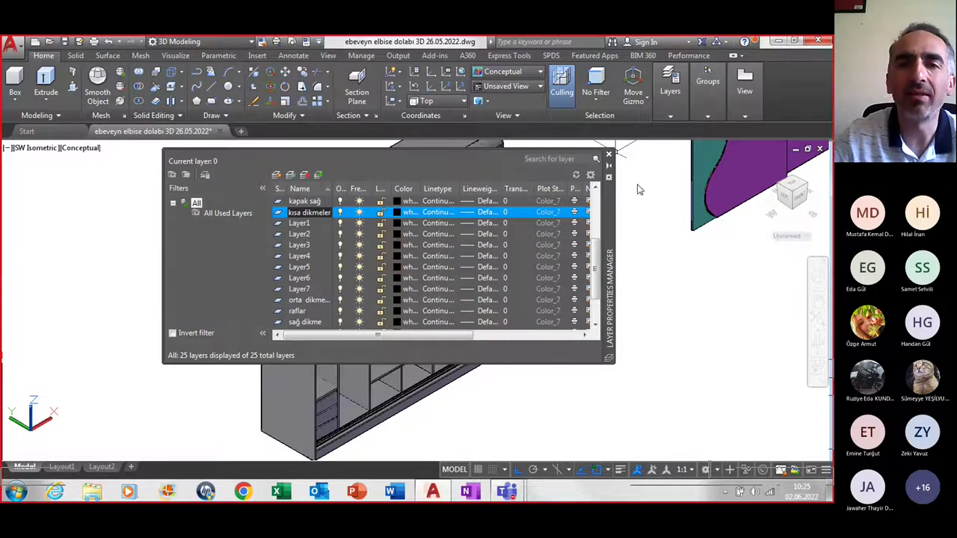
left_click(608, 154)
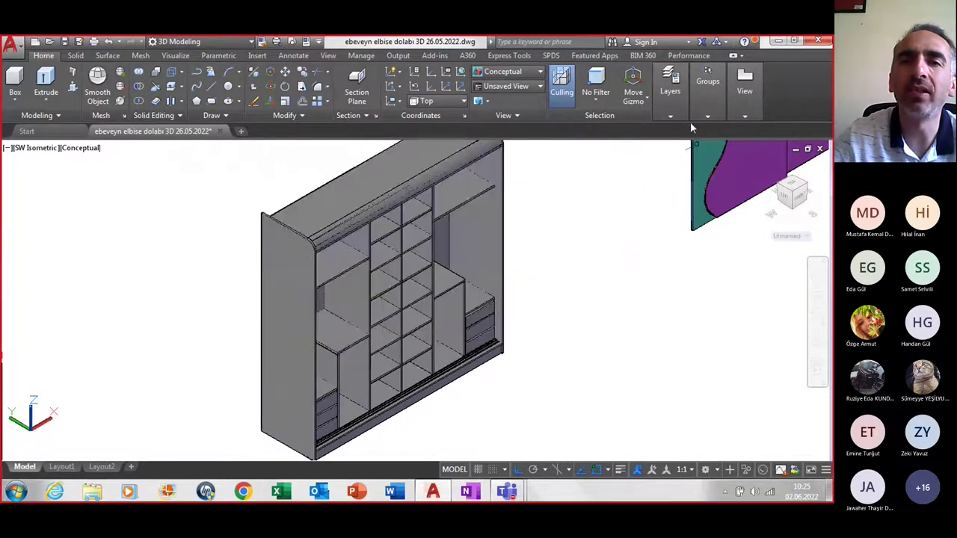
left_click(670, 116)
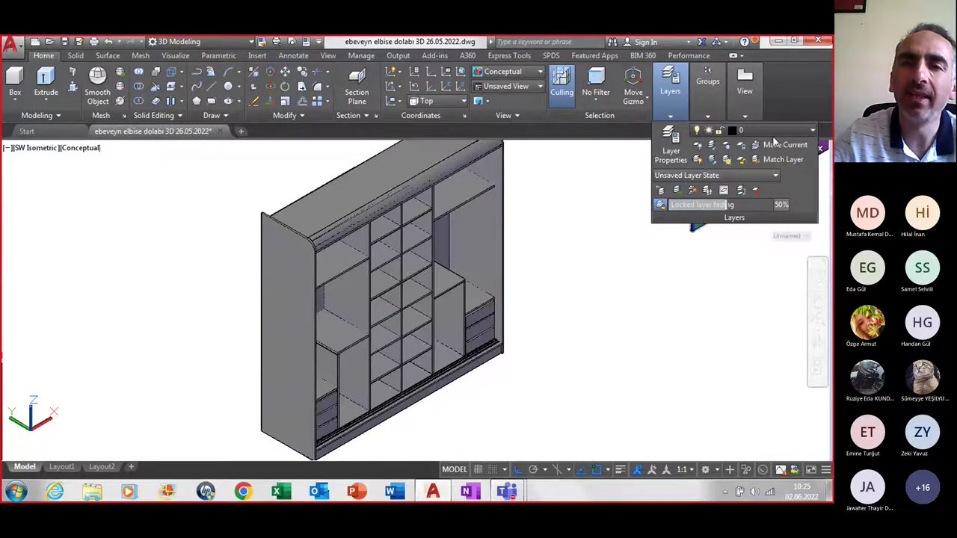
left_click(773, 133)
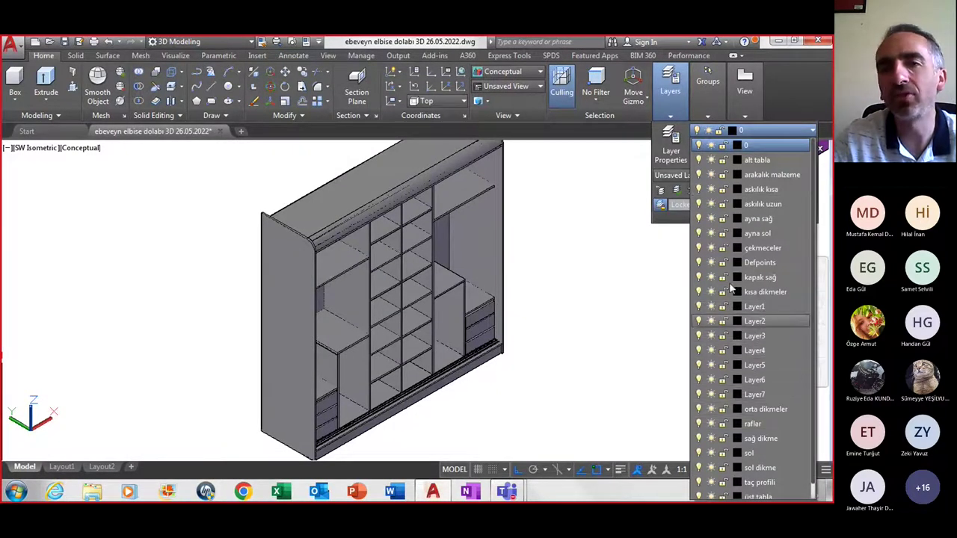
Delete the unused default layers Layer1 through Layer7 in the Layer Properties Manager
left_click(673, 152)
left_click(673, 151)
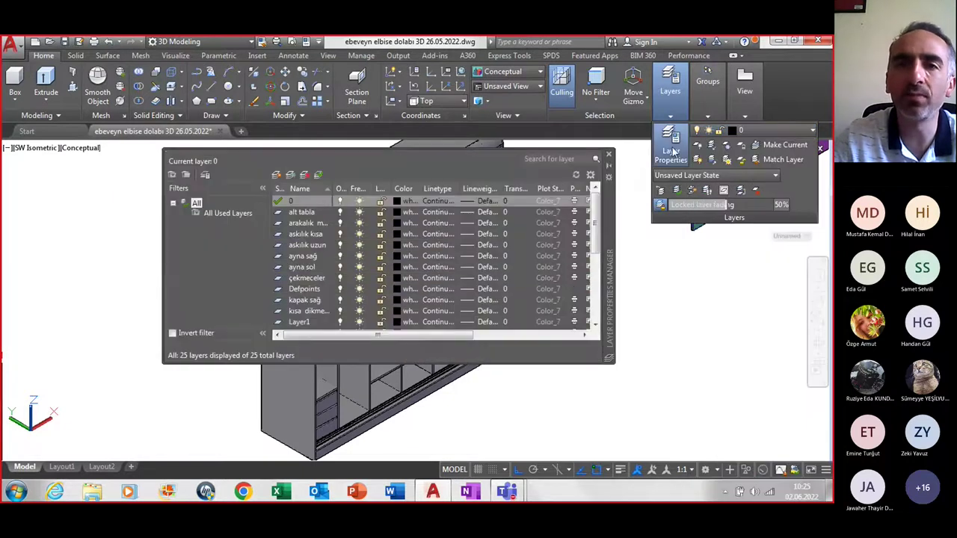
left_click(595, 326)
left_click(596, 327)
left_click(596, 328)
left_click(596, 327)
left_click(597, 328)
left_click(596, 328)
left_click(299, 256)
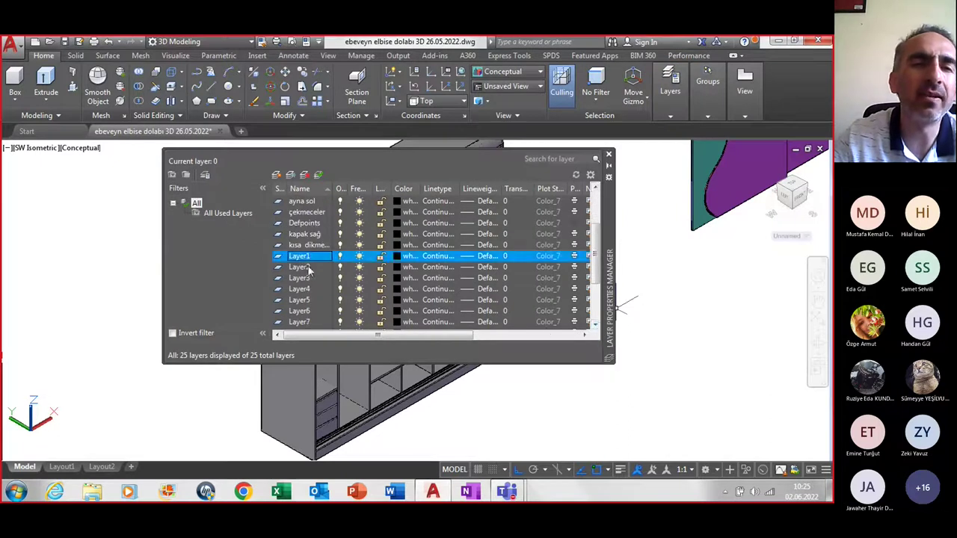
left_click(305, 177)
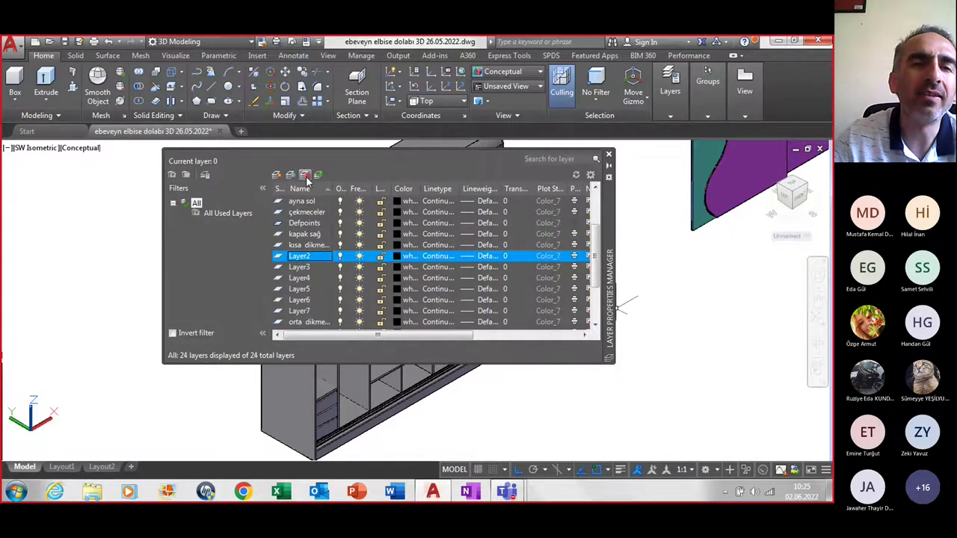
left_click(305, 177)
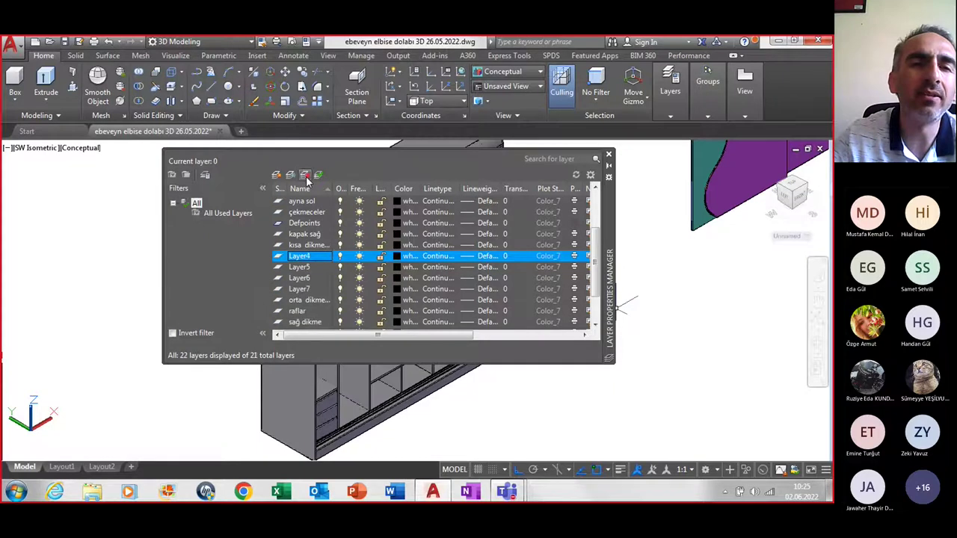
left_click(305, 176)
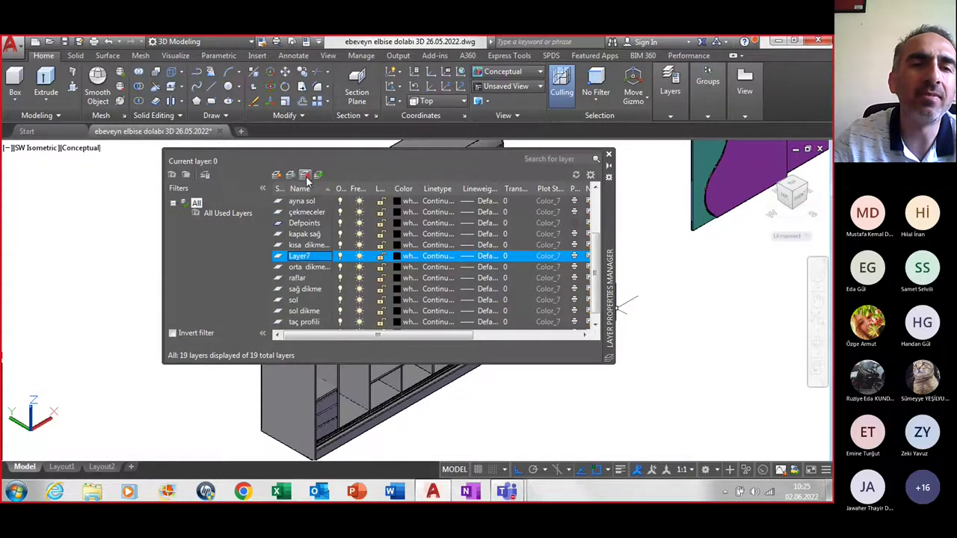
left_click(305, 176)
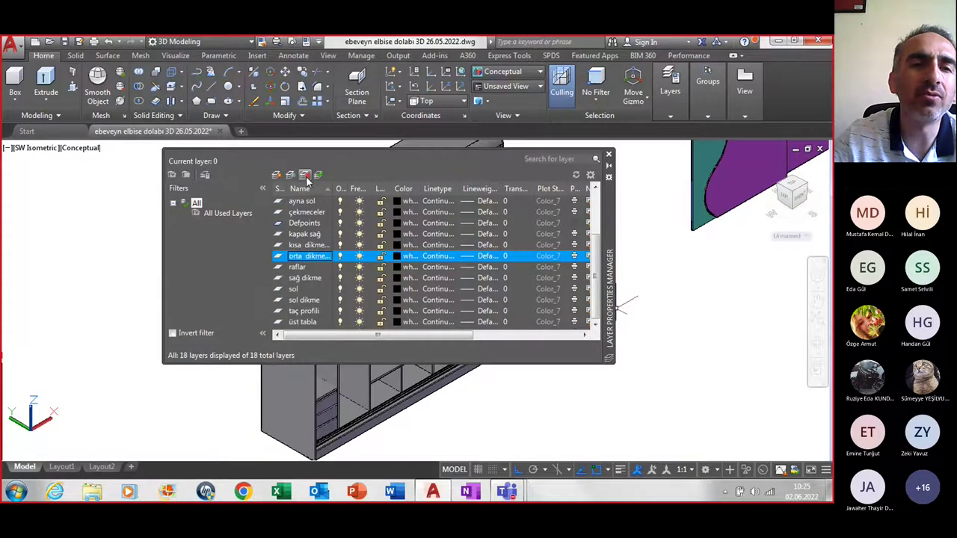
left_click(608, 157)
Turn off the alt tabla, arakalık malzeme, askılık kısa/uzun, ayna sağ/sol and çekmeceler layers
left_click(670, 82)
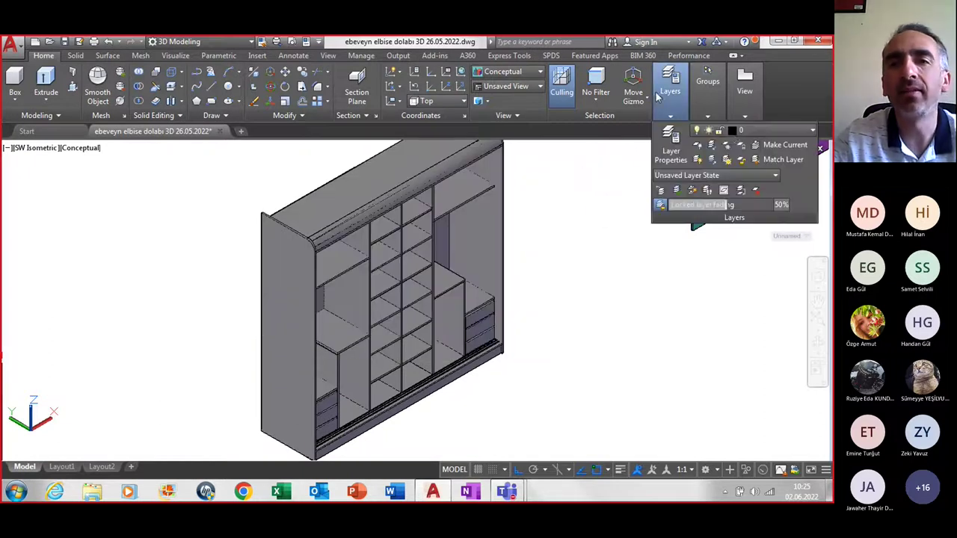
left_click(773, 132)
left_click(699, 159)
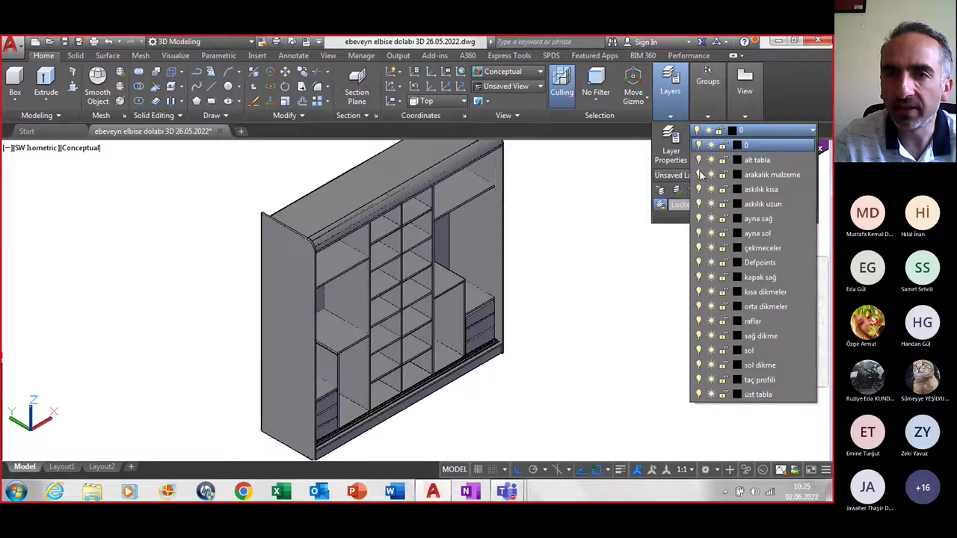
left_click(698, 175)
left_click(698, 189)
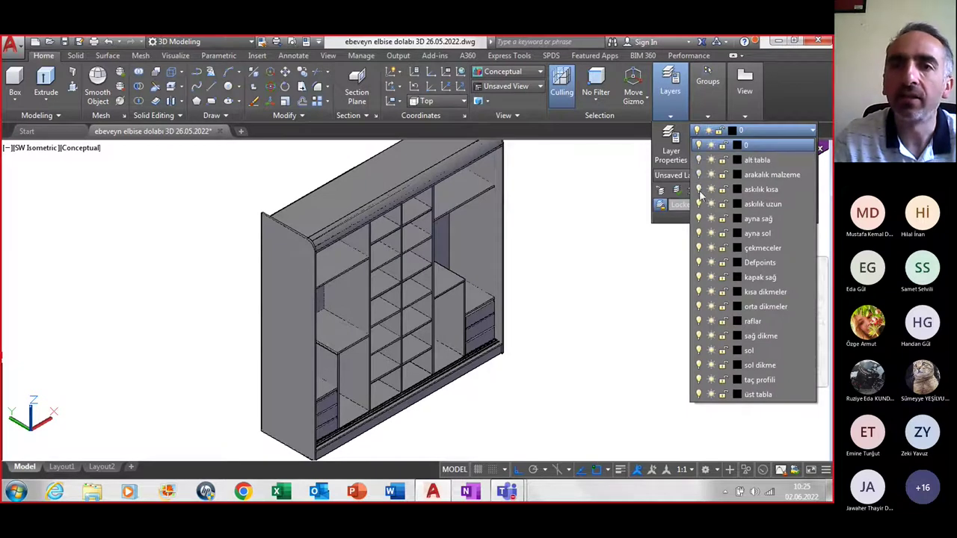
left_click(698, 204)
left_click(698, 218)
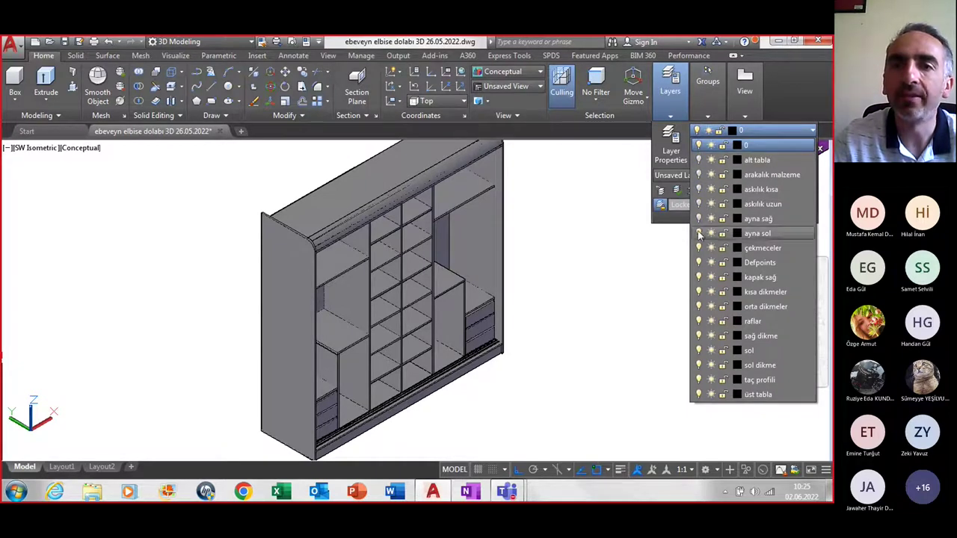
left_click(698, 233)
left_click(698, 248)
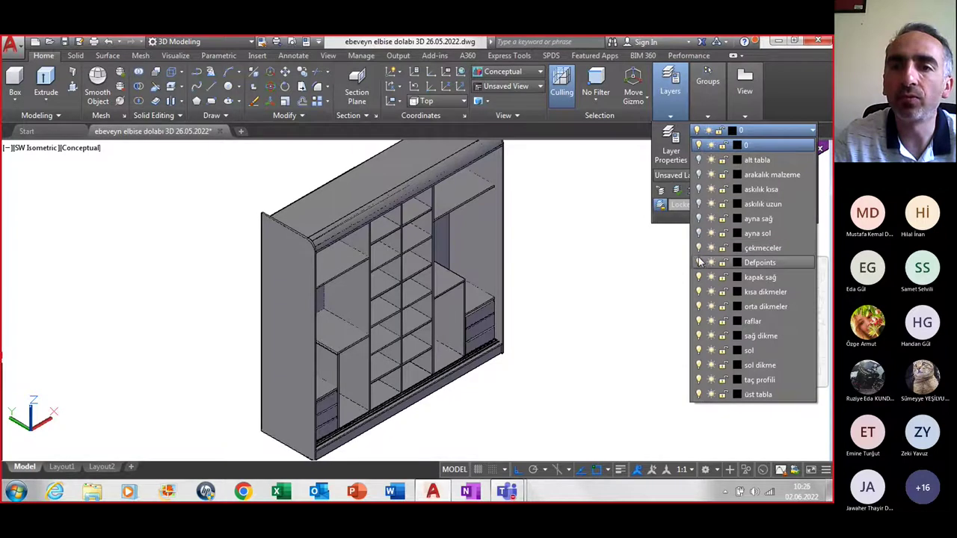
Turn off Defpoints, kapak sağ, the dikme layers, raflar, sol, taç profili and üst tabla
left_click(699, 262)
left_click(698, 278)
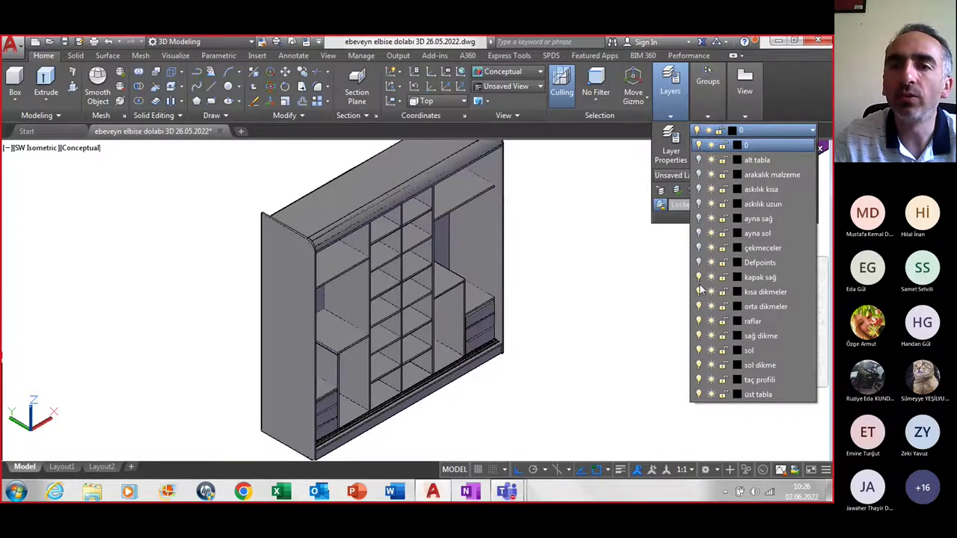
left_click(698, 292)
left_click(698, 306)
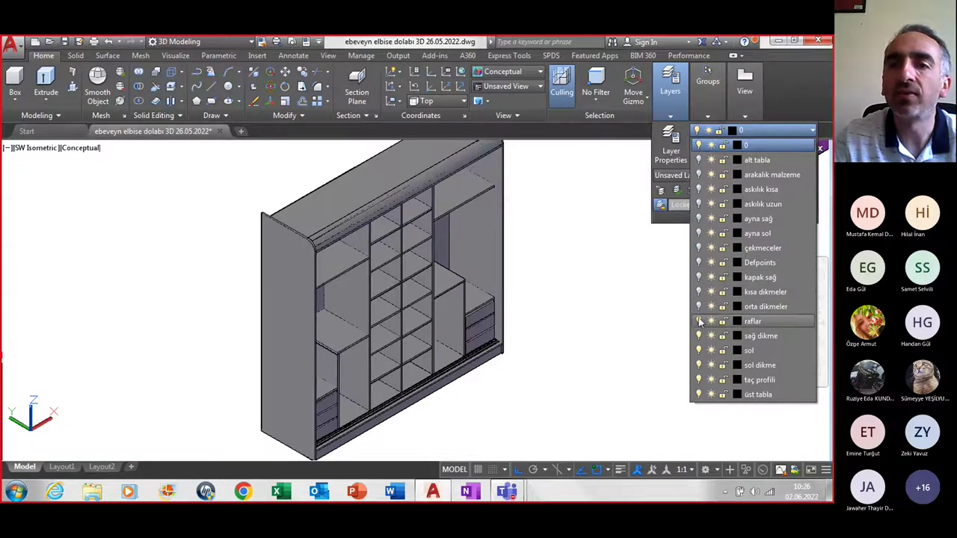
left_click(698, 321)
left_click(698, 336)
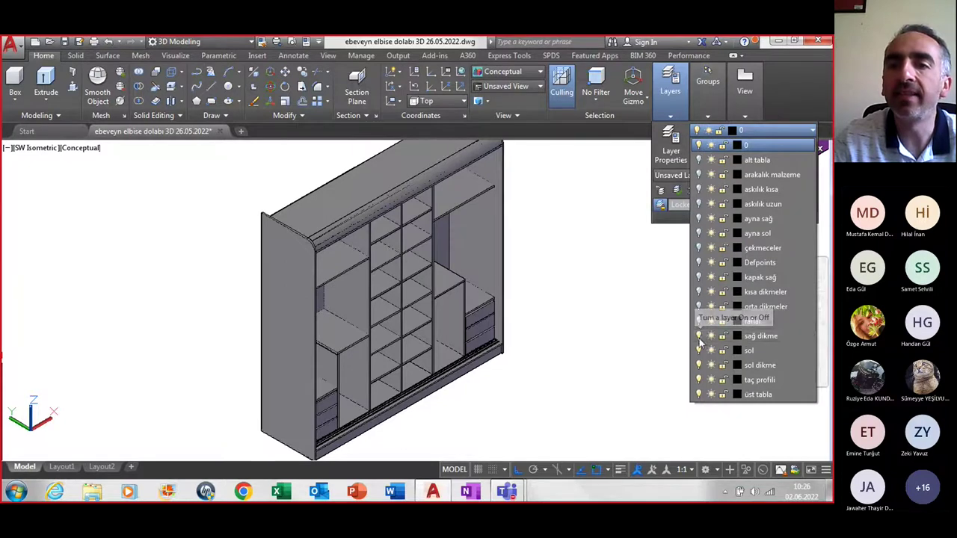
left_click(698, 351)
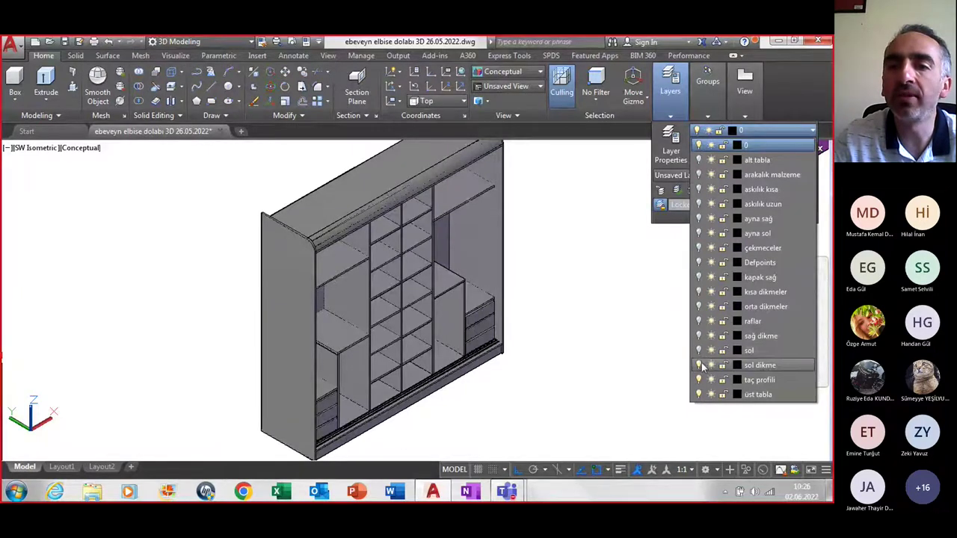
left_click(698, 365)
left_click(698, 380)
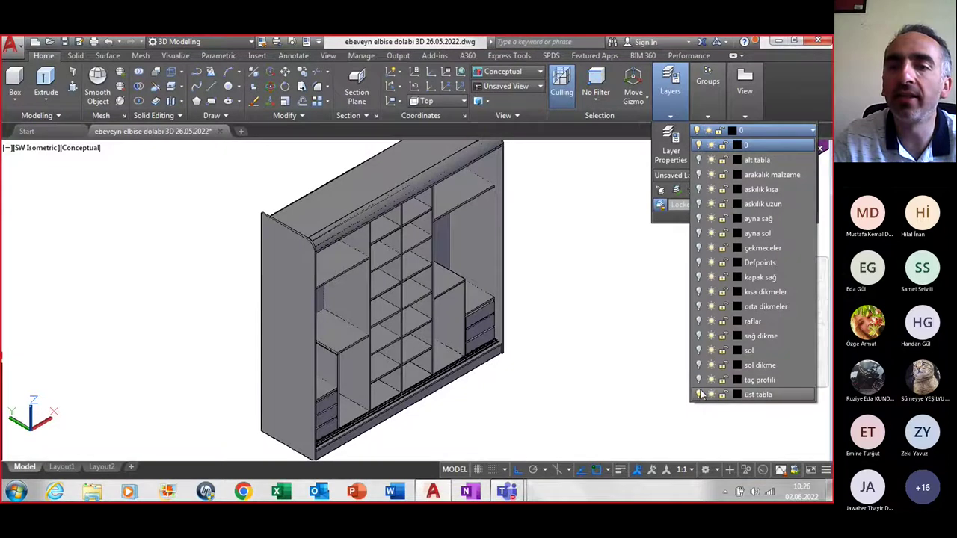
left_click(698, 395)
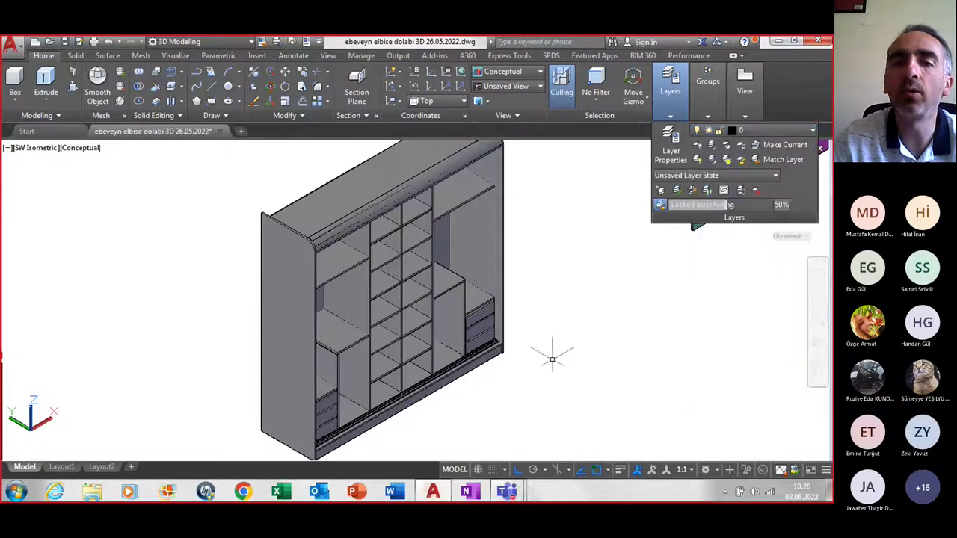
Move the left purple mirror panel onto the ayna sol layer
scroll(558, 224, "down", 3)
middle_click_drag(557, 214, 496, 316)
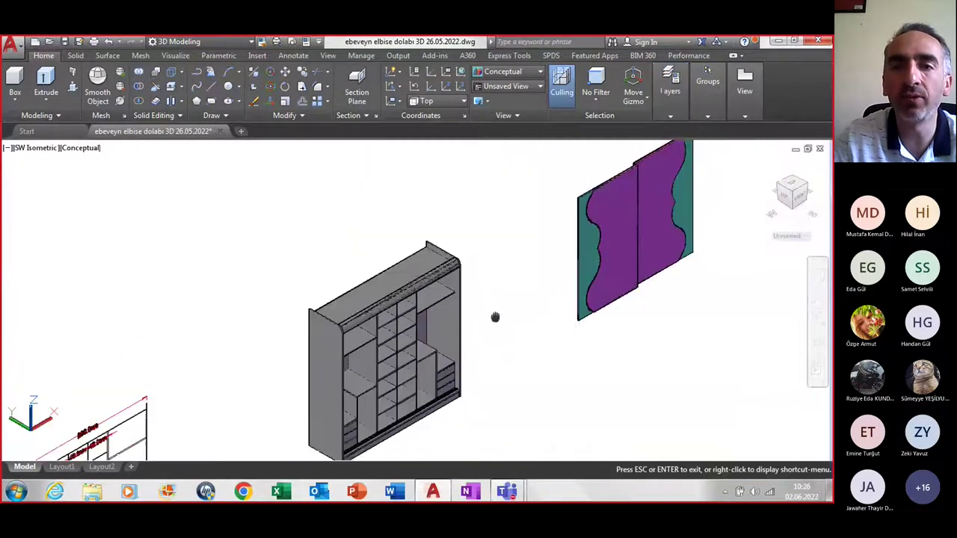
left_click(590, 318)
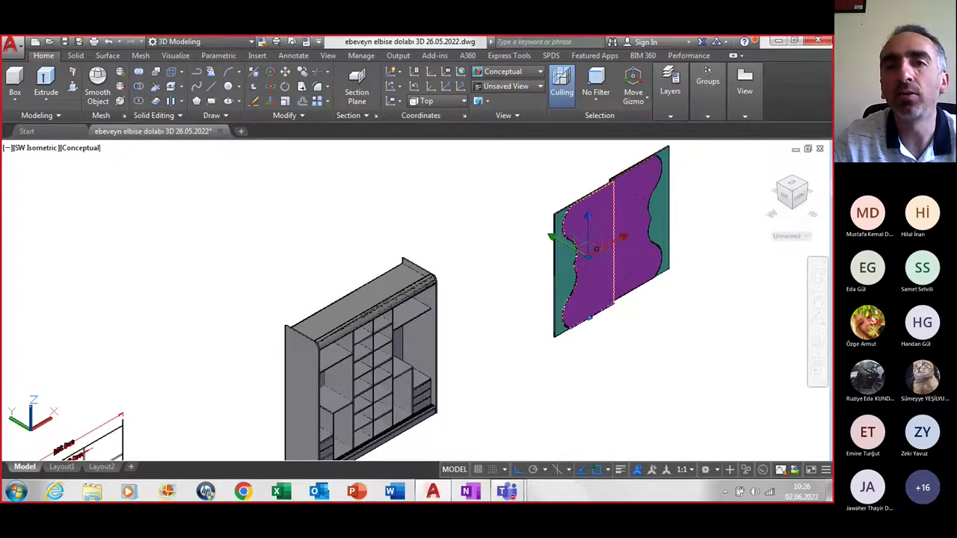
left_click(707, 112)
left_click(670, 97)
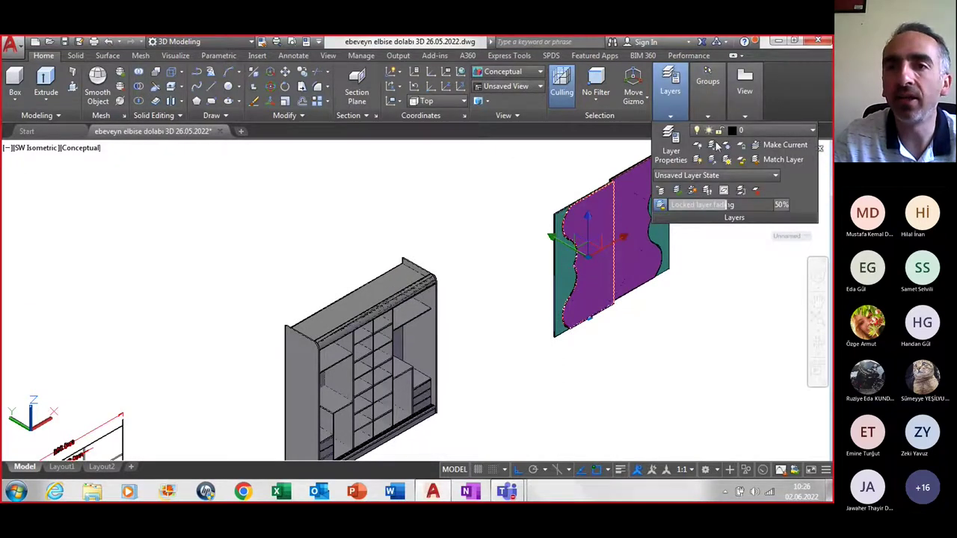
left_click(759, 133)
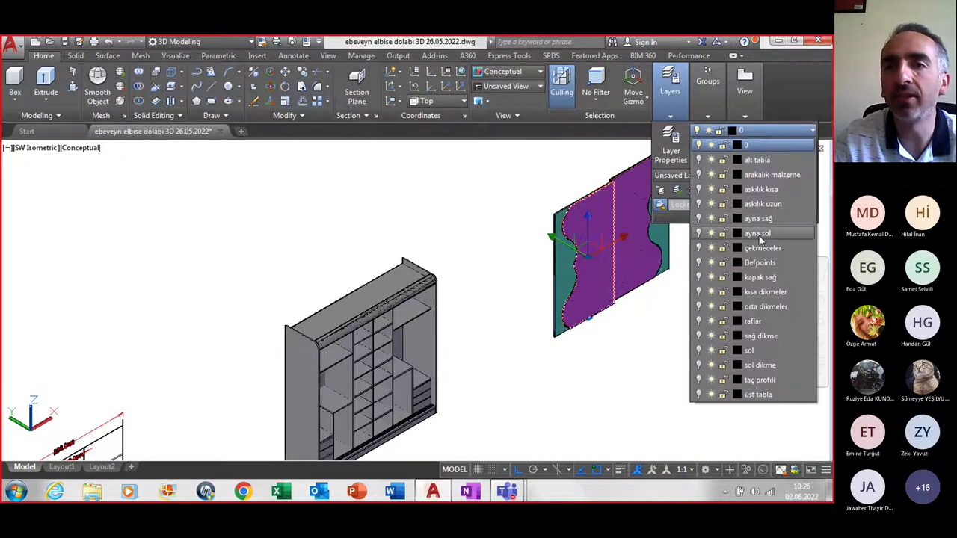
left_click(757, 234)
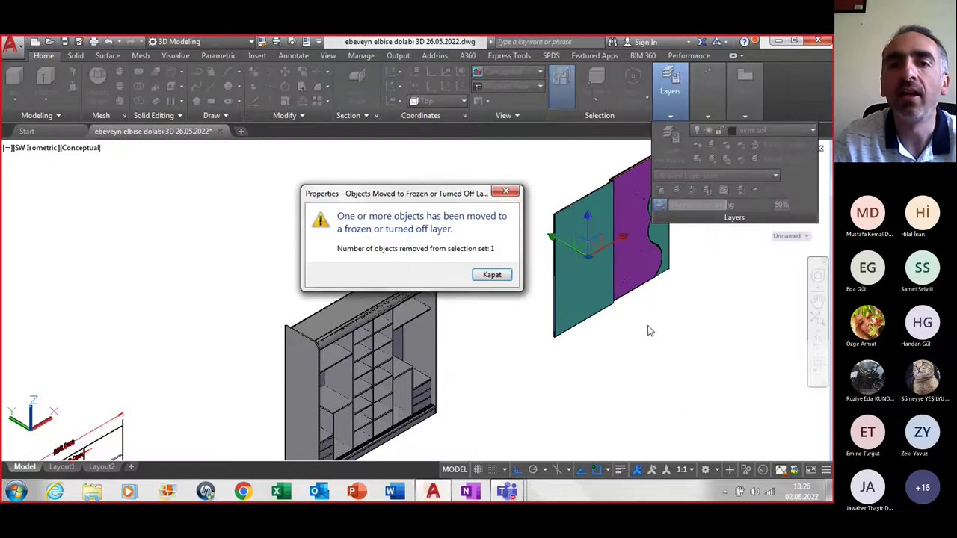
left_click(493, 275)
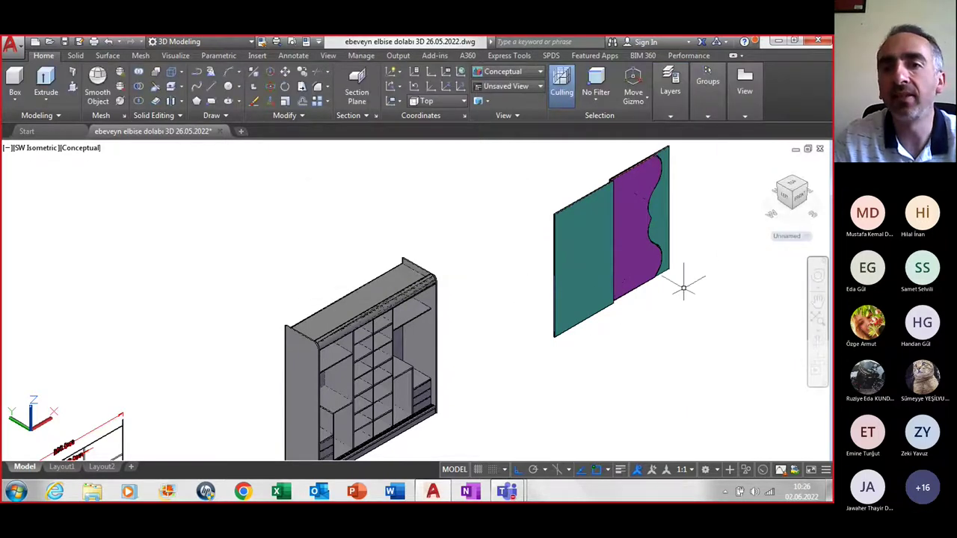
Move the right purple mirror panel onto the ayna sağ layer
left_click(640, 203)
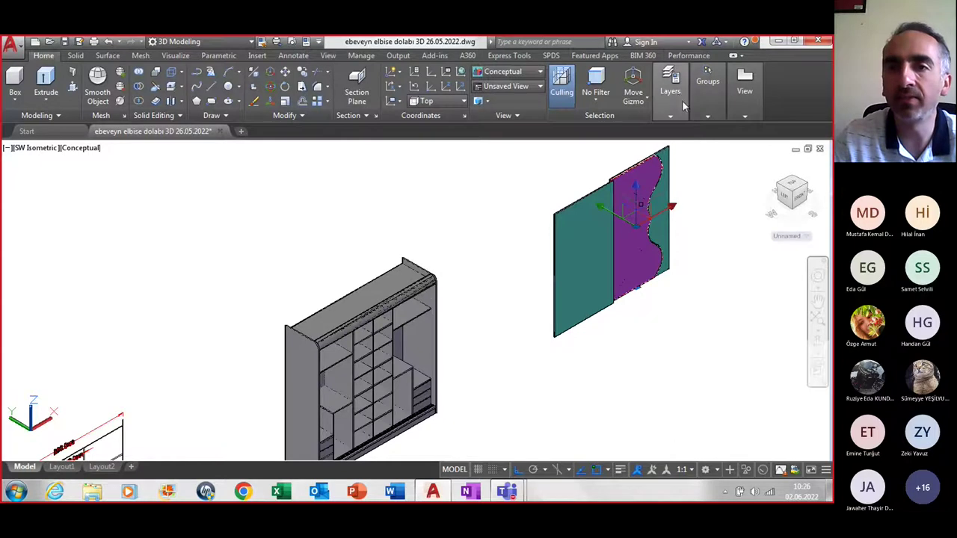
left_click(671, 96)
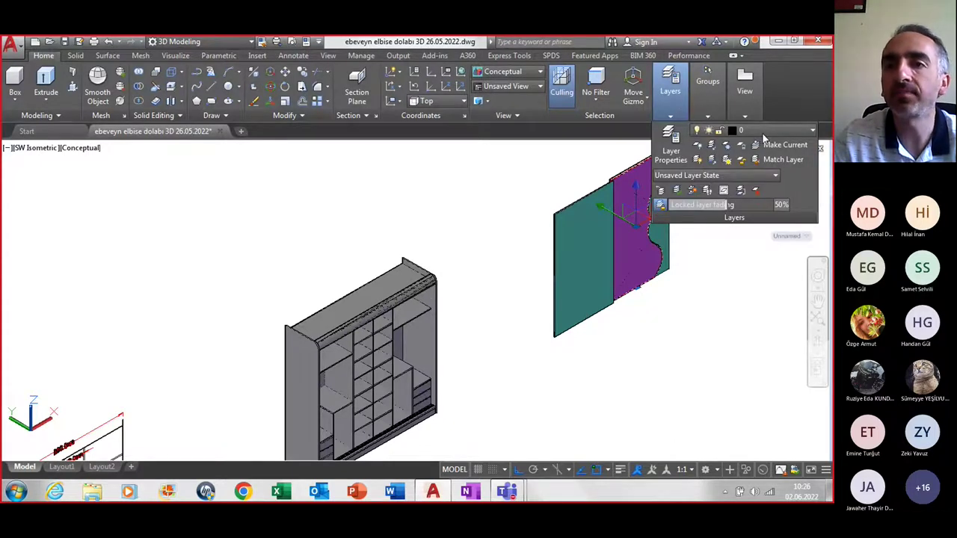
left_click(762, 132)
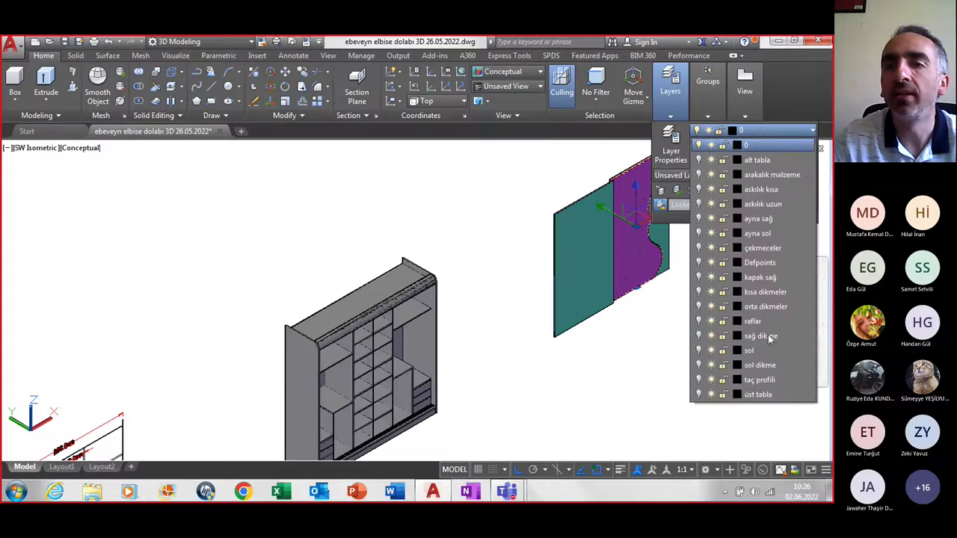
left_click(757, 218)
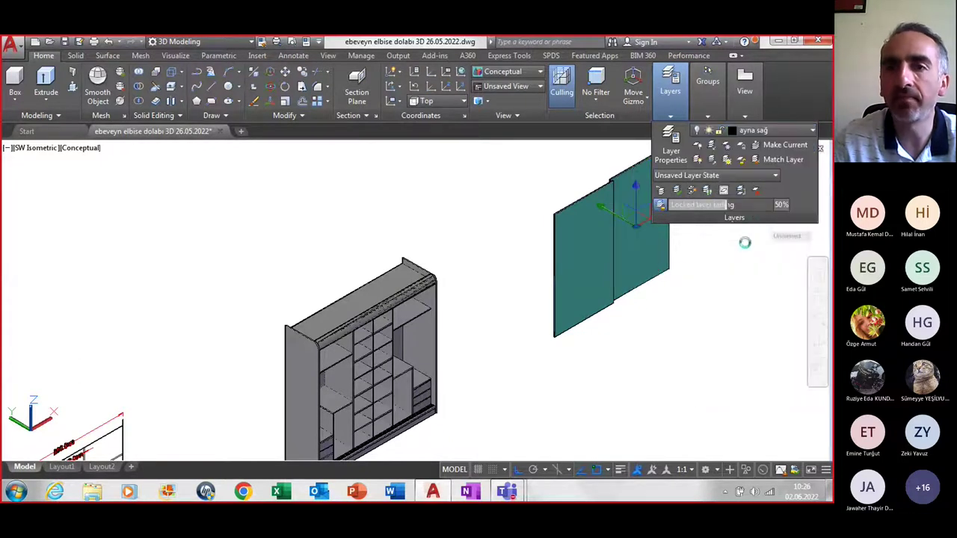
left_click(490, 274)
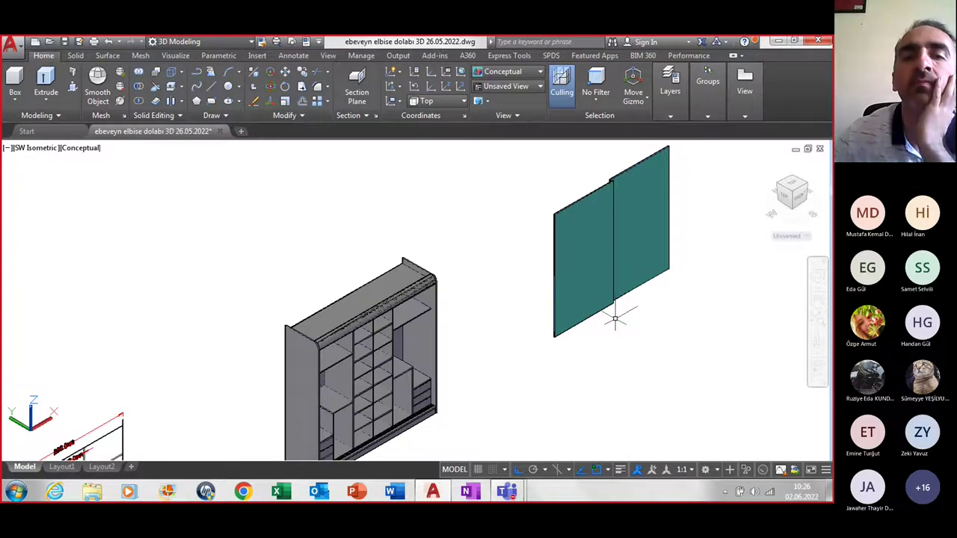
Check the left teal door's layer without changing it, then reopen the Layer Properties Manager
left_click(595, 257)
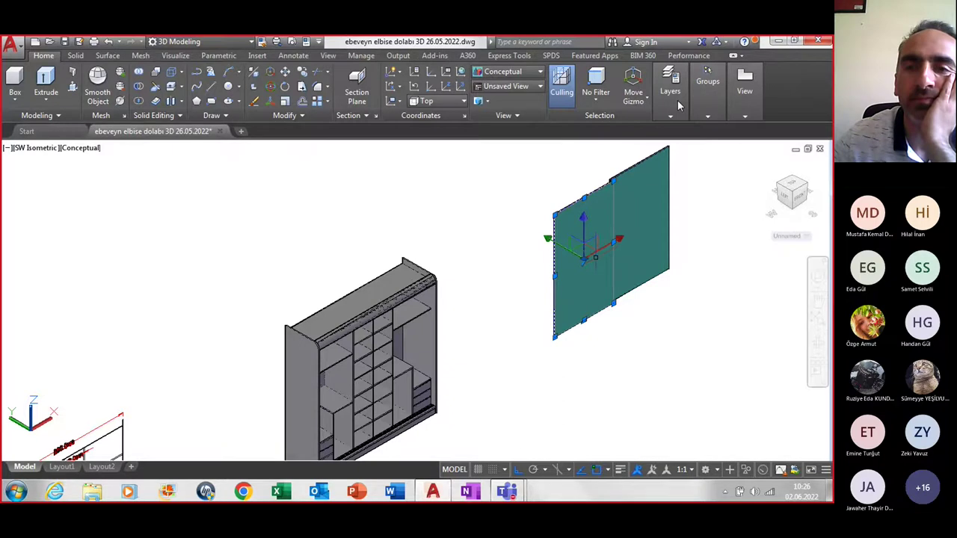
left_click(679, 105)
left_click(778, 132)
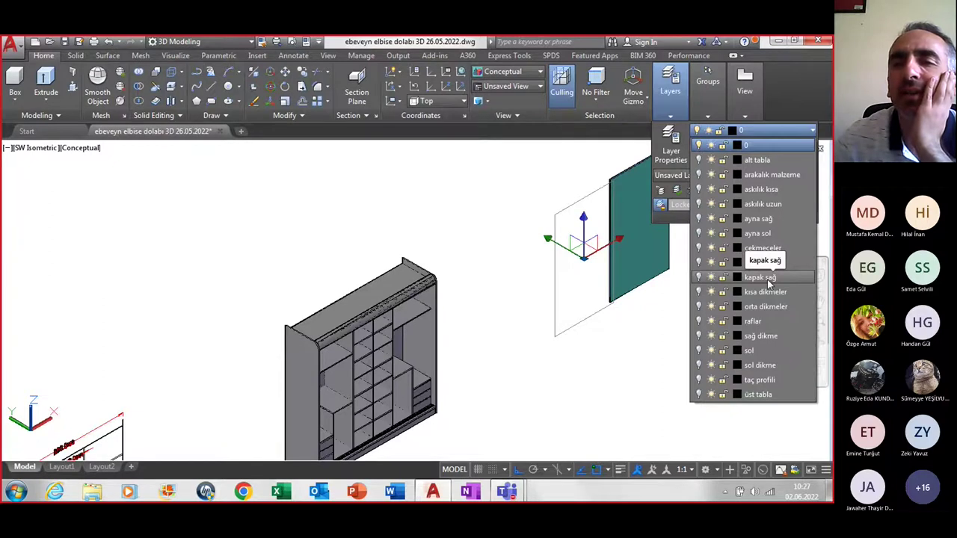
left_click(566, 325)
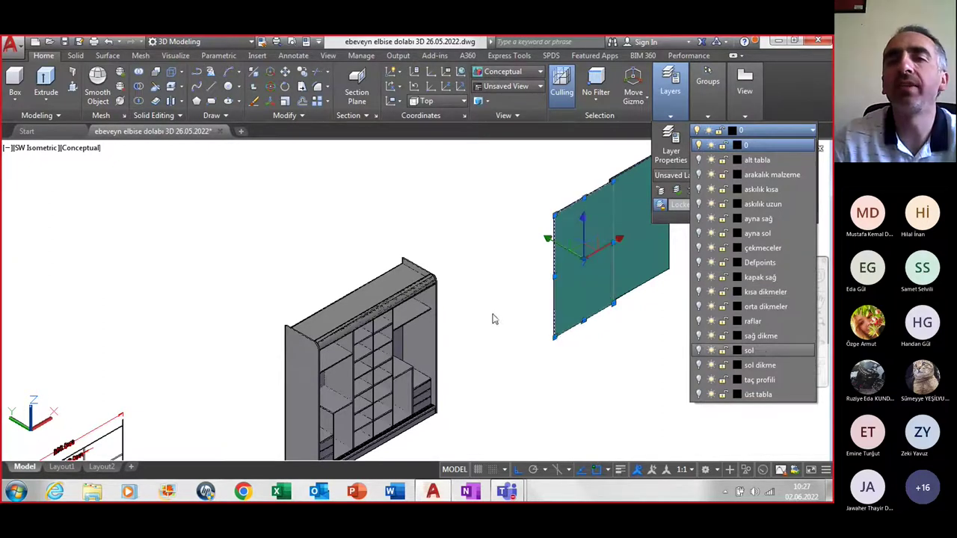
key("Escape")
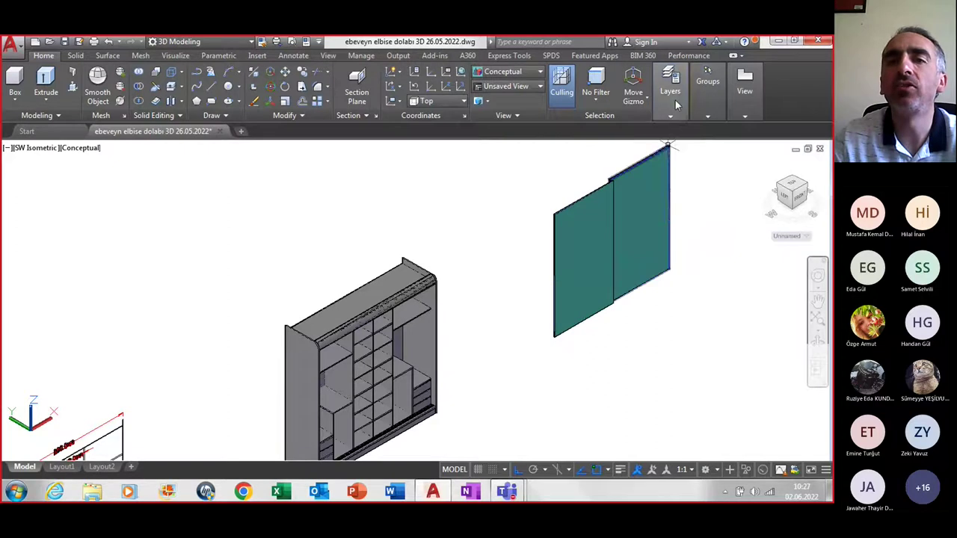
left_click(671, 119)
left_click(670, 134)
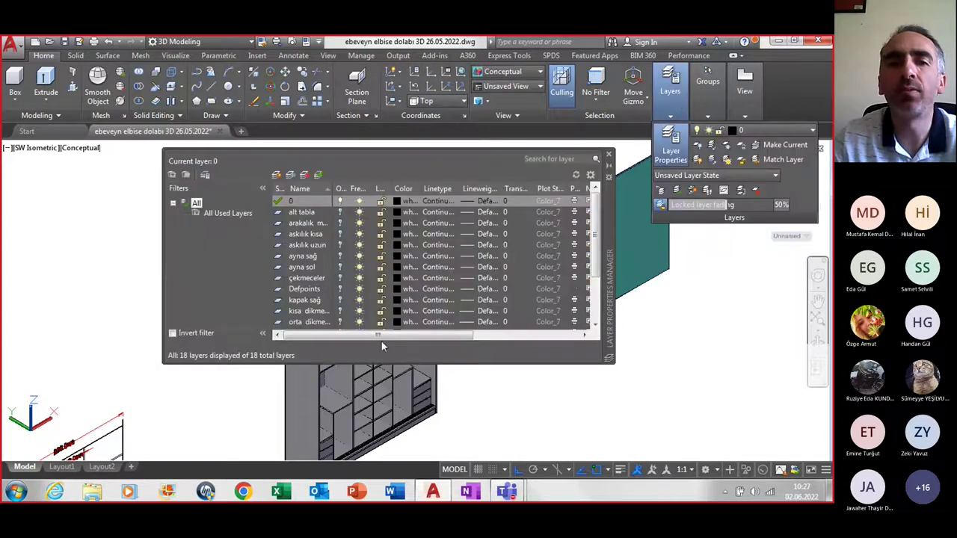
Make sol the current layer; the attempt to delete it is refused
left_click(595, 325)
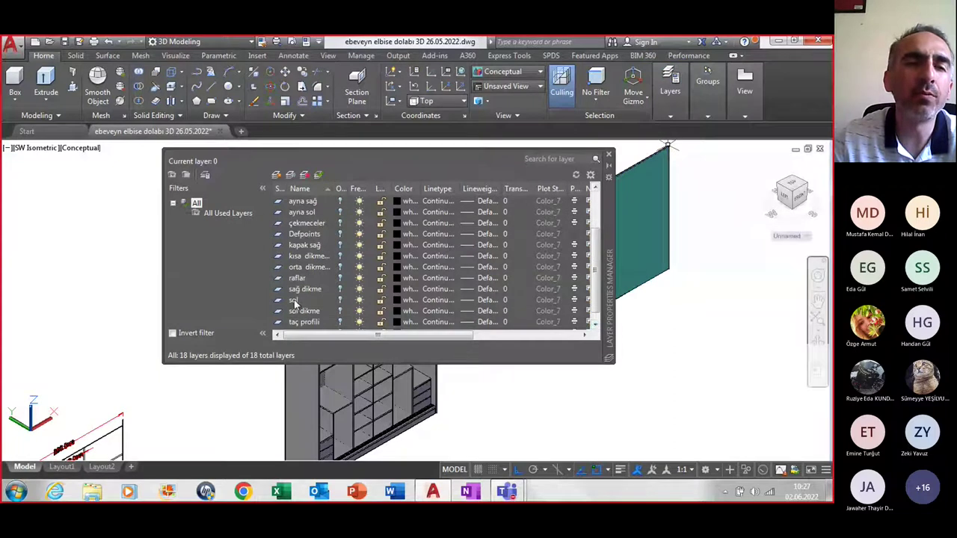
left_click(294, 300)
left_click(340, 300)
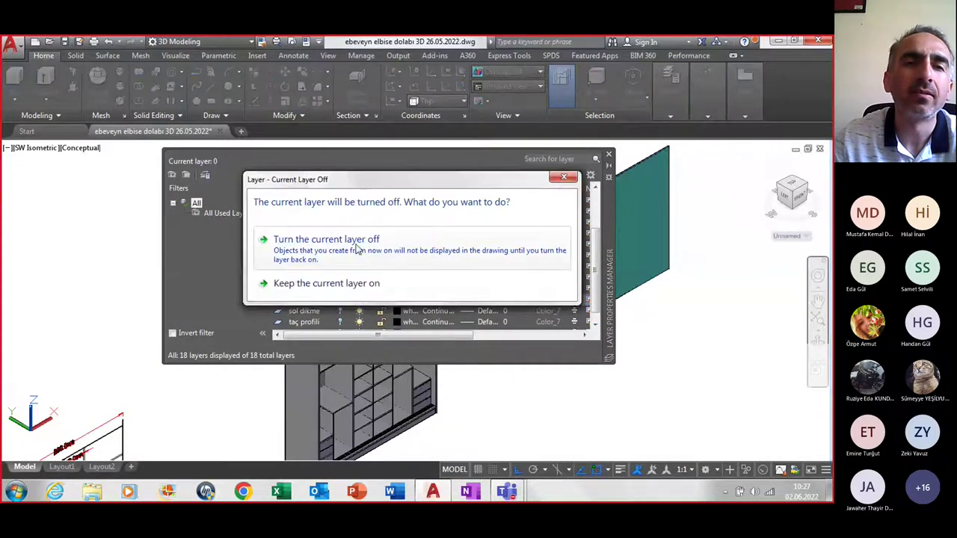
left_click(355, 249)
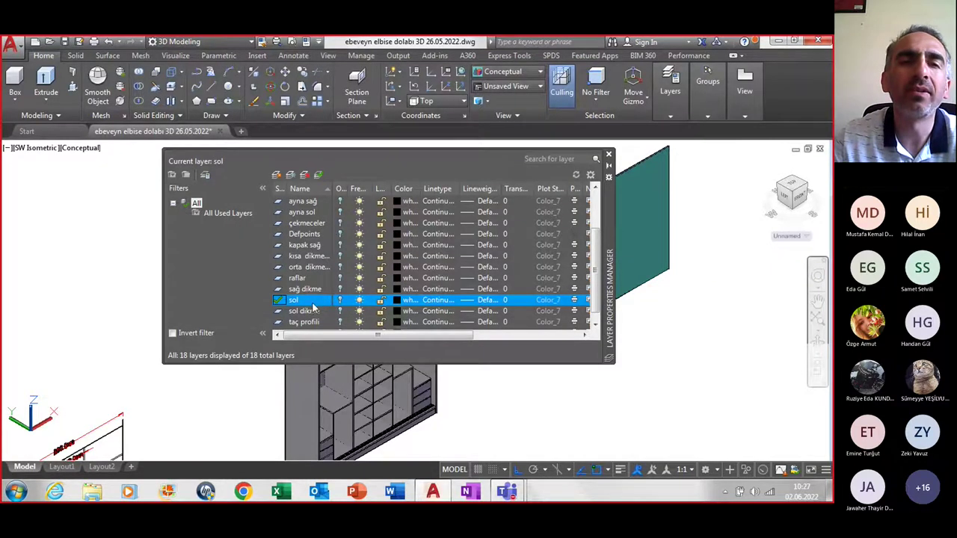
left_click(303, 174)
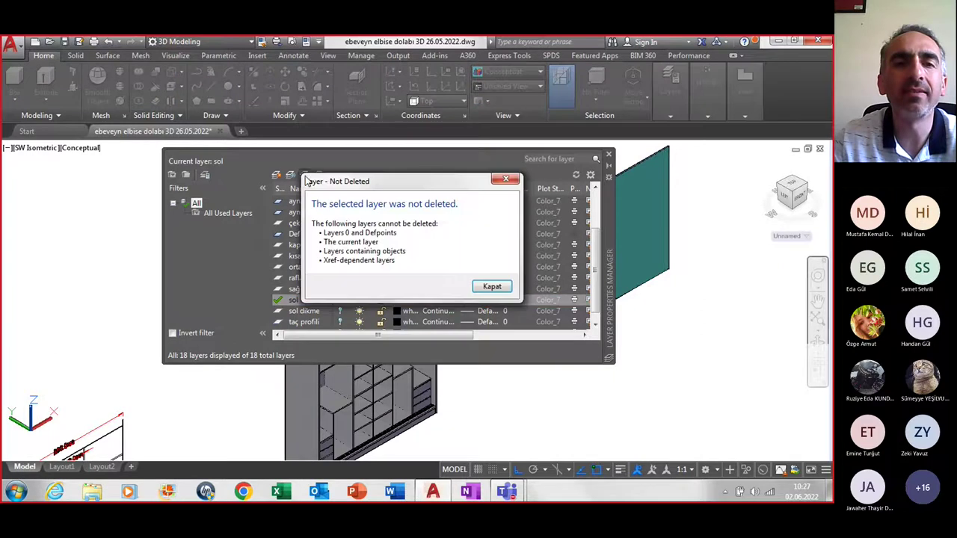
left_click(491, 287)
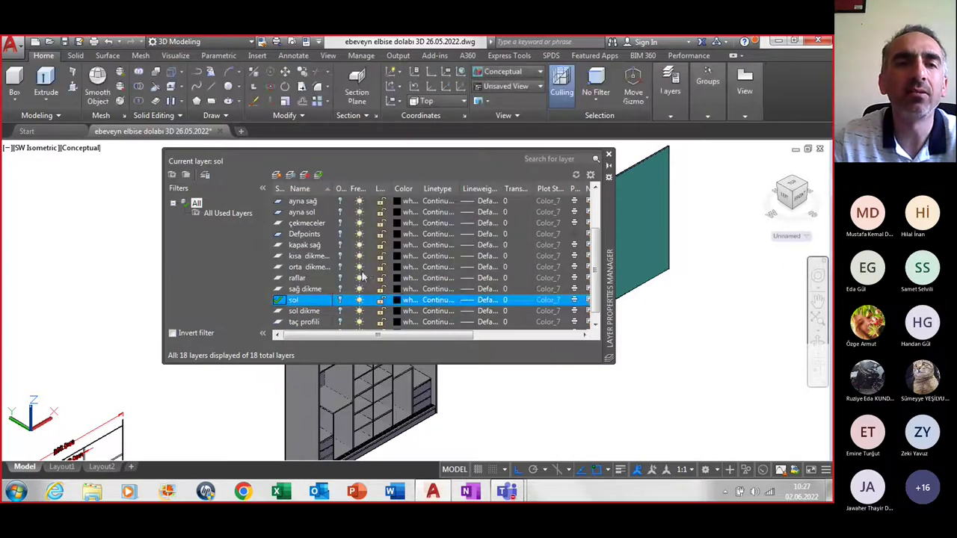
Create a new layer named 'kapak sol' and close the layer manager
left_click(276, 174)
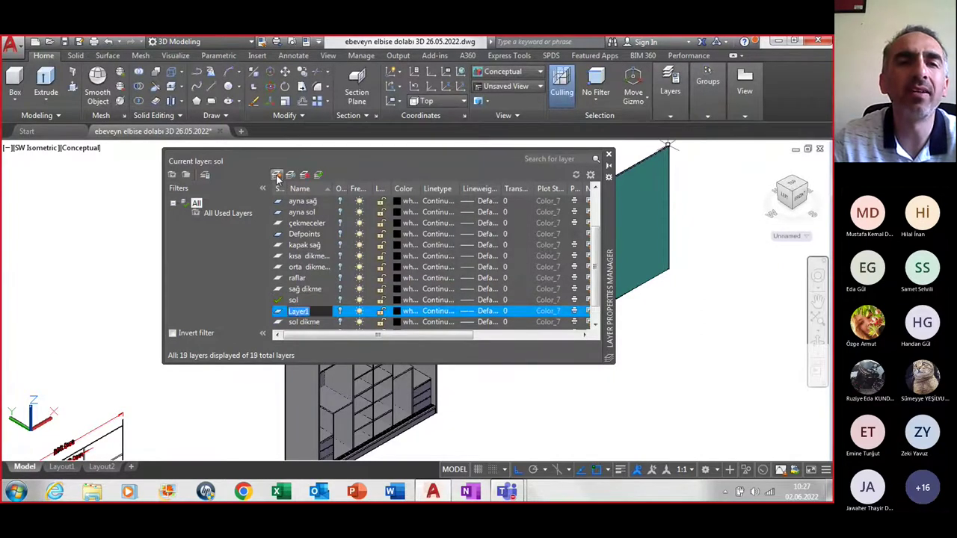
type("kapak sol")
key("Return")
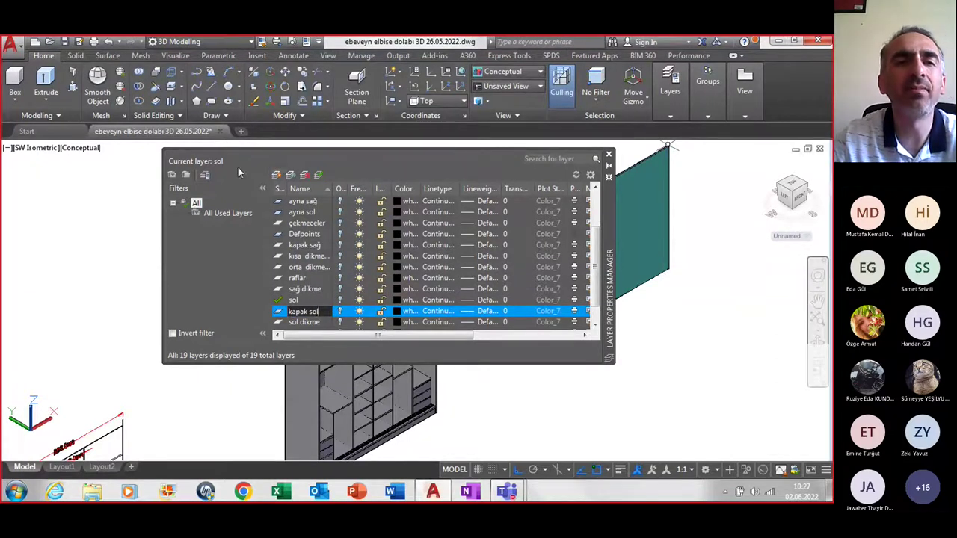
left_click(609, 154)
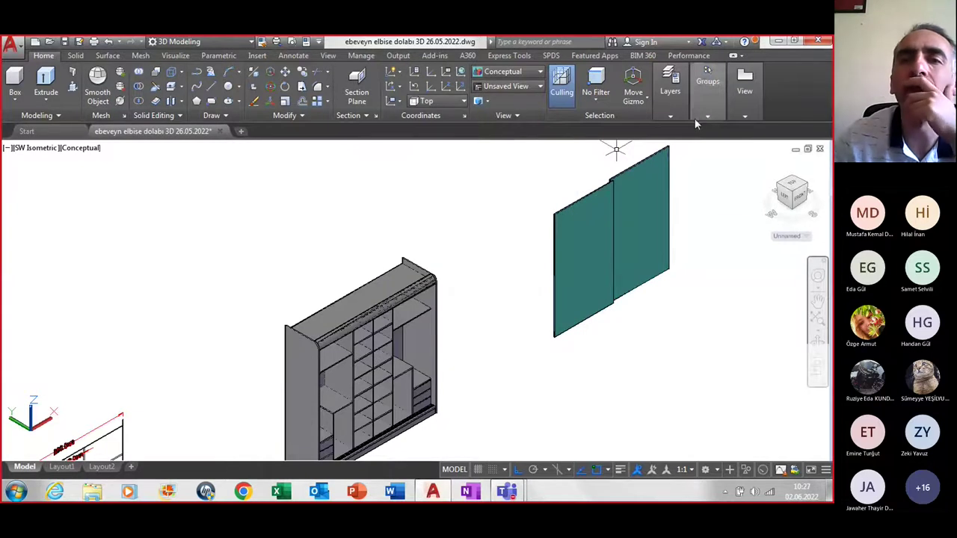
left_click(708, 116)
left_click(670, 86)
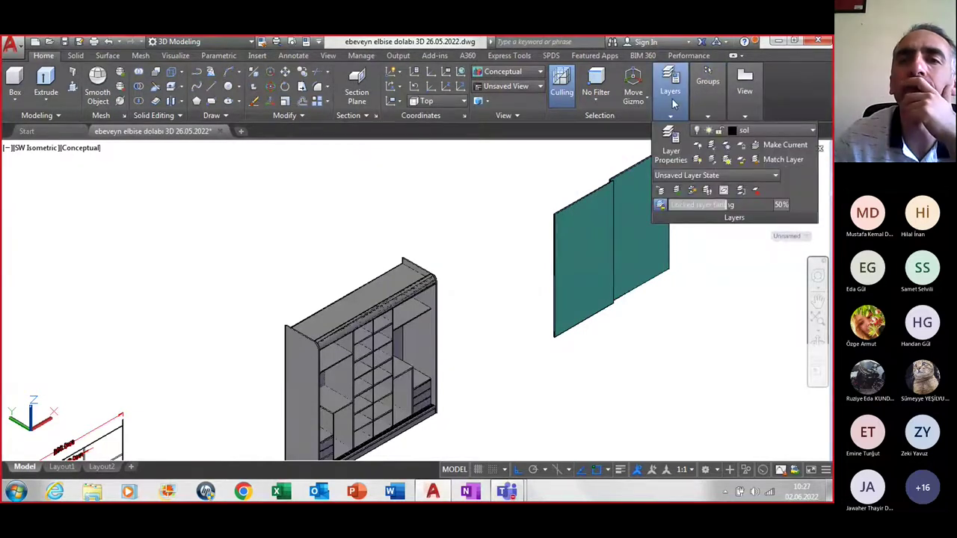
left_click(774, 130)
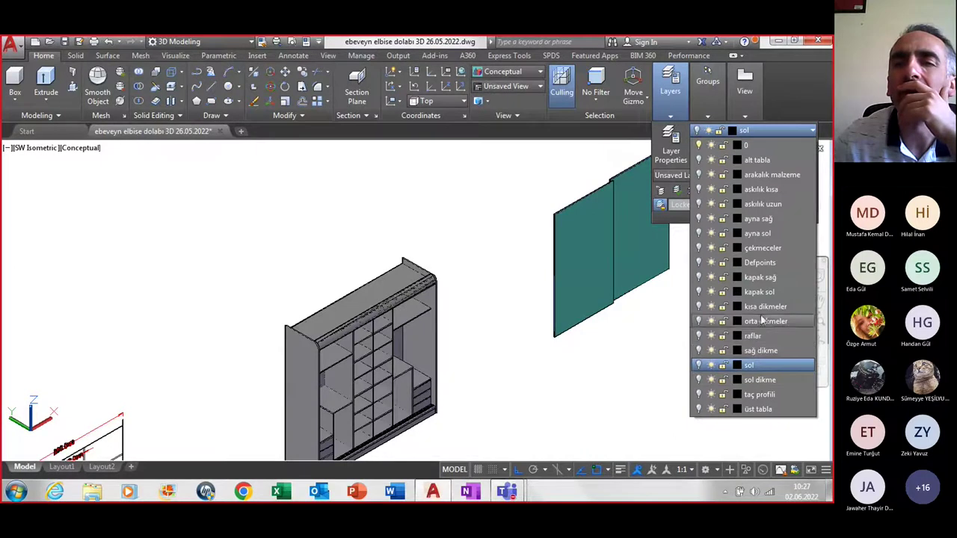
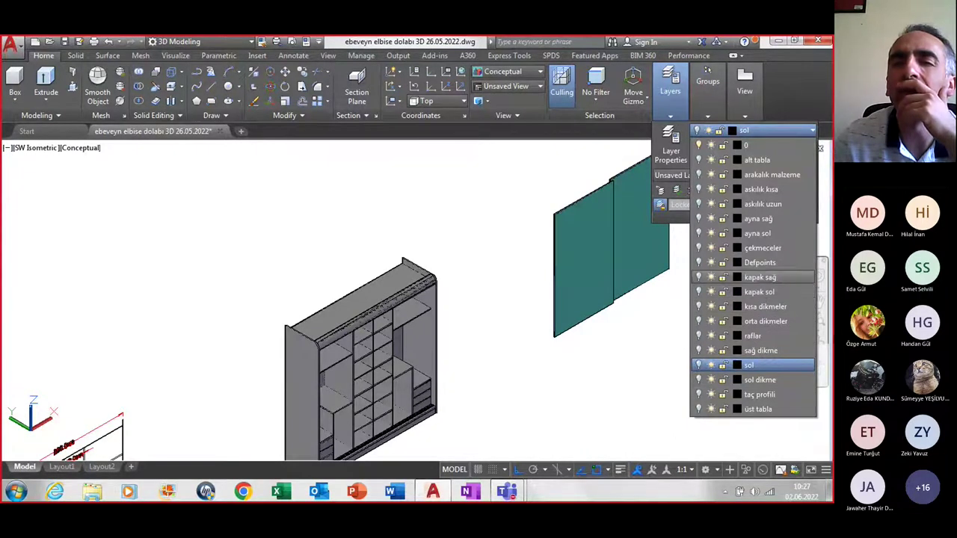
Move the left teal door panel onto the kapak sol layer
left_click(593, 347)
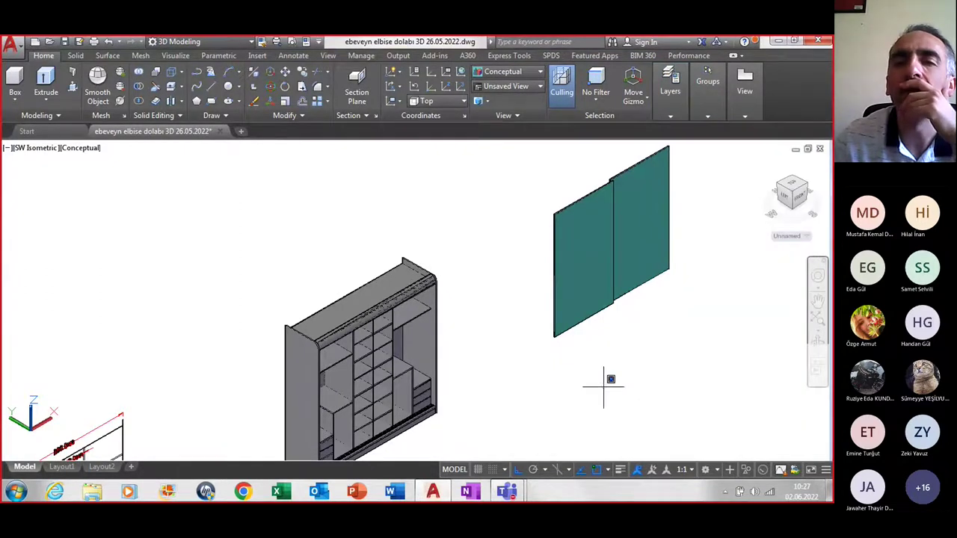
left_click(604, 386)
left_click(601, 336)
left_click(582, 285)
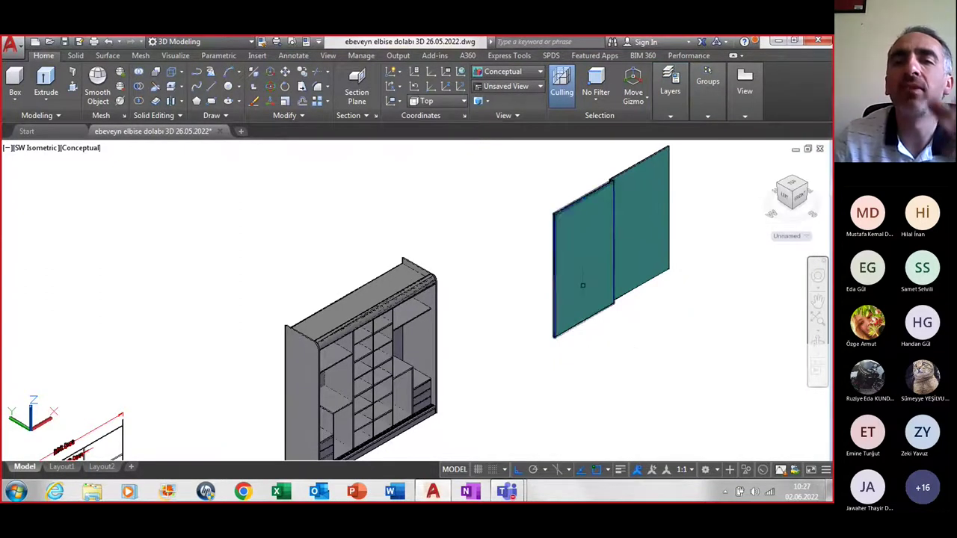
left_click(671, 113)
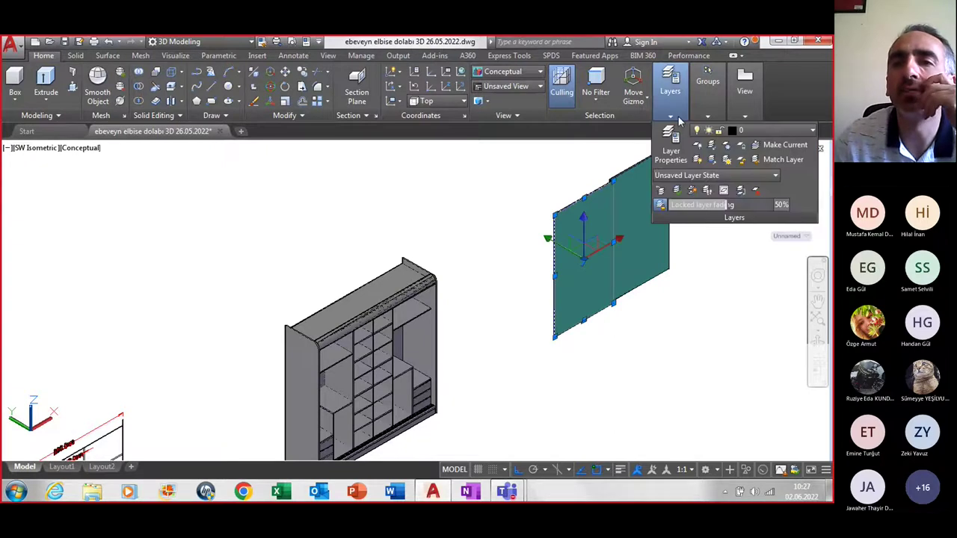
left_click(722, 132)
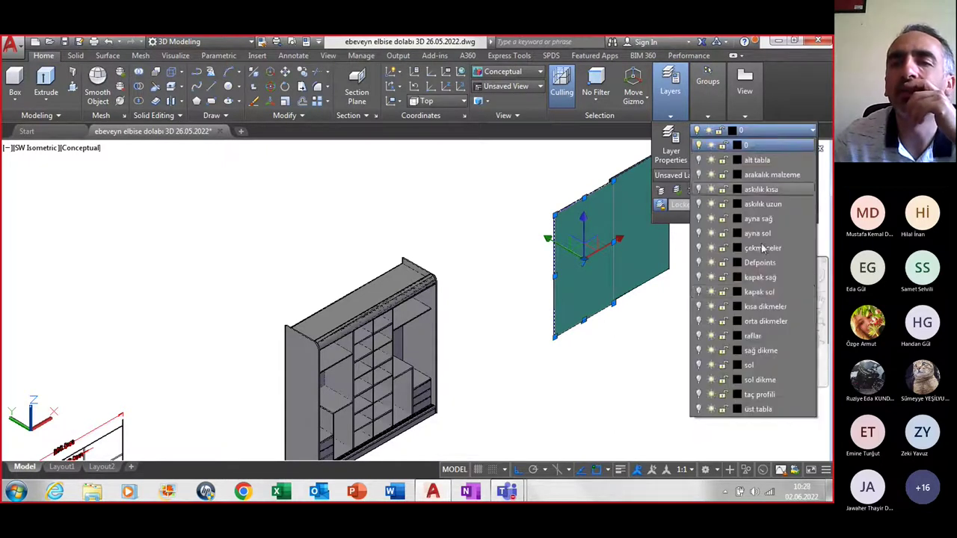
left_click(766, 292)
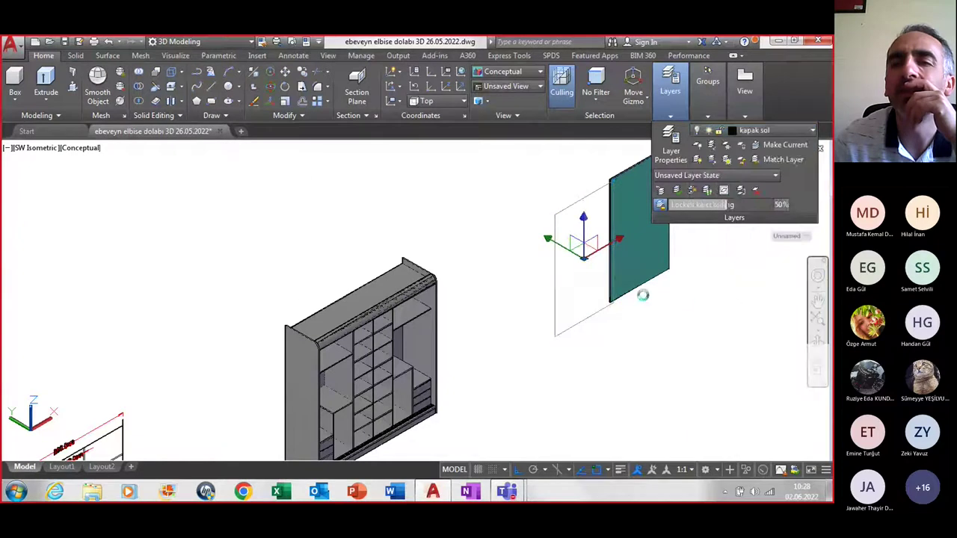
left_click(491, 275)
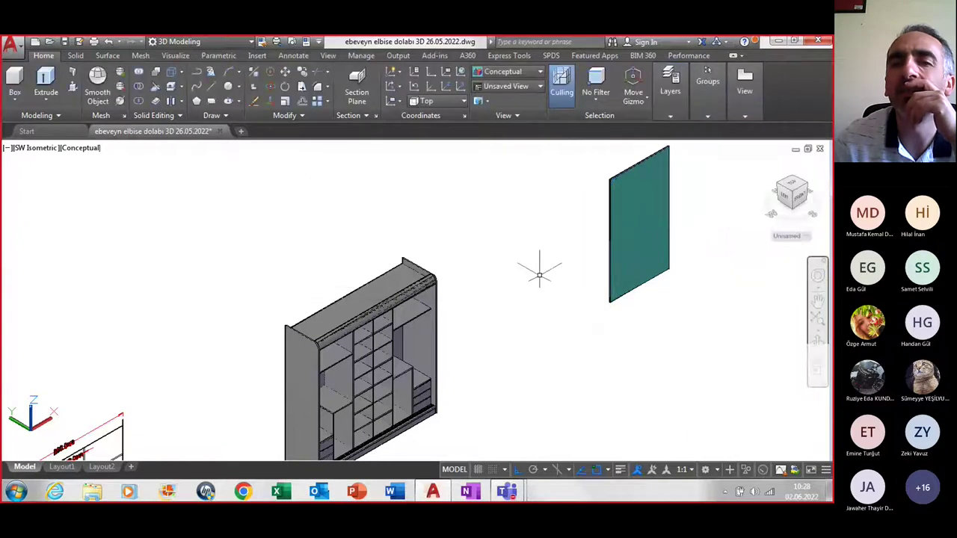
Move the right teal door panel onto the kapak sağ layer
left_click(657, 258)
left_click(670, 83)
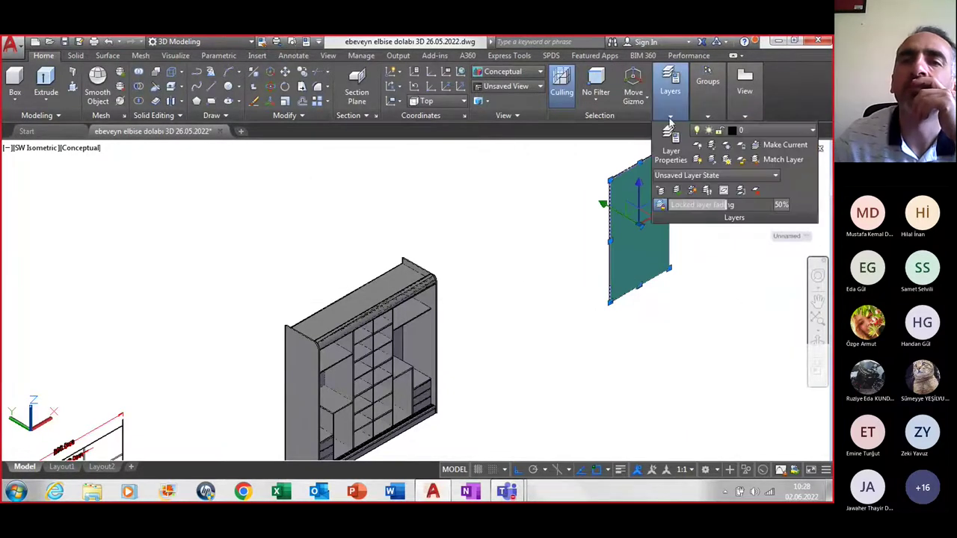
left_click(770, 131)
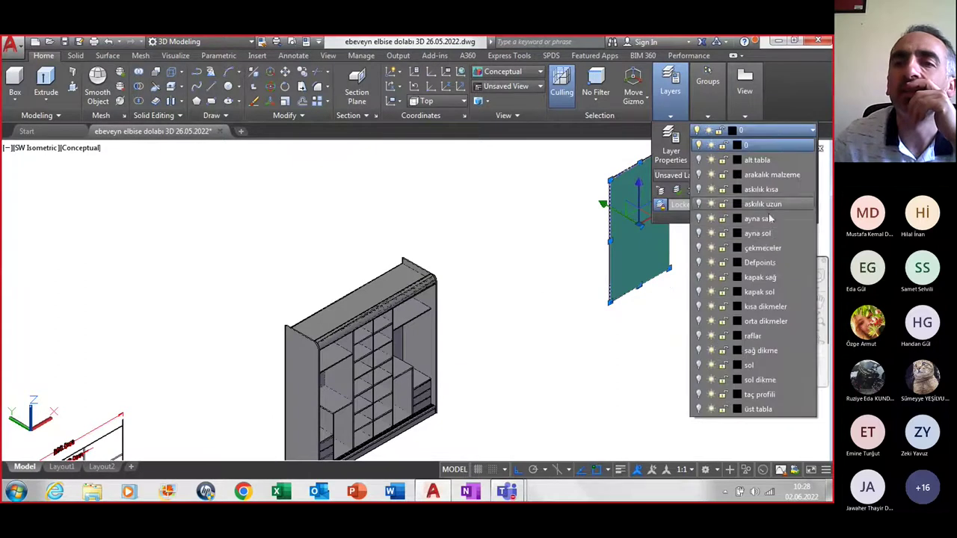
left_click(770, 278)
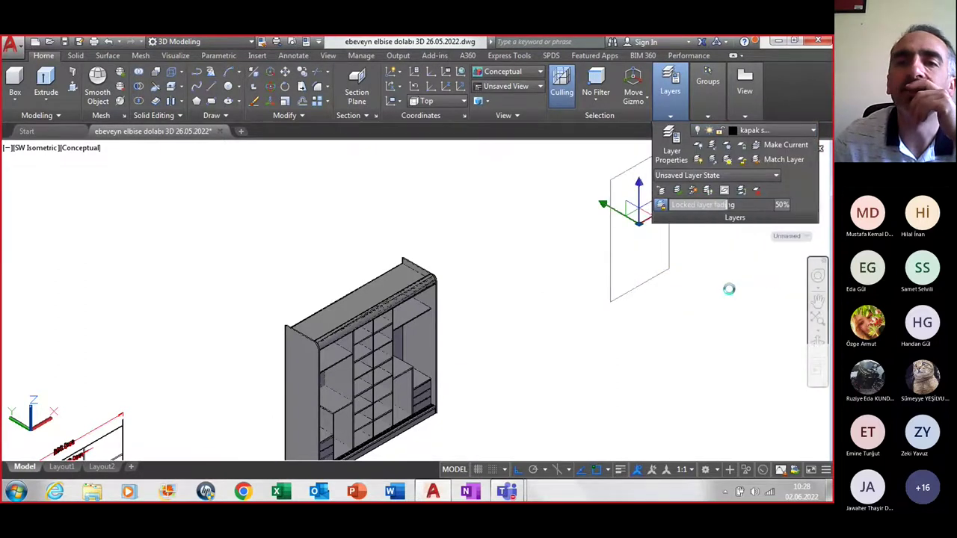
left_click(492, 275)
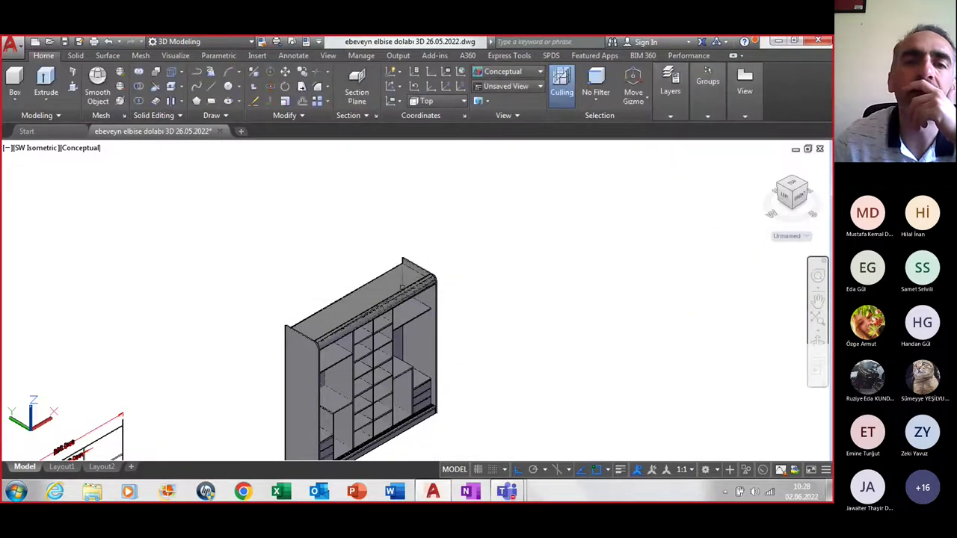
Move the wardrobe's top crown piece onto the taç profili layer
left_click(401, 298)
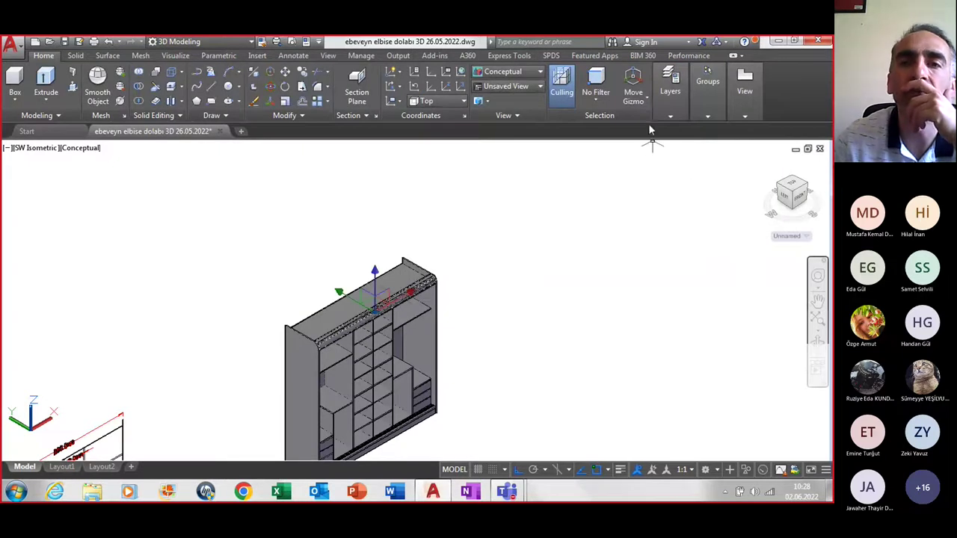
left_click(670, 116)
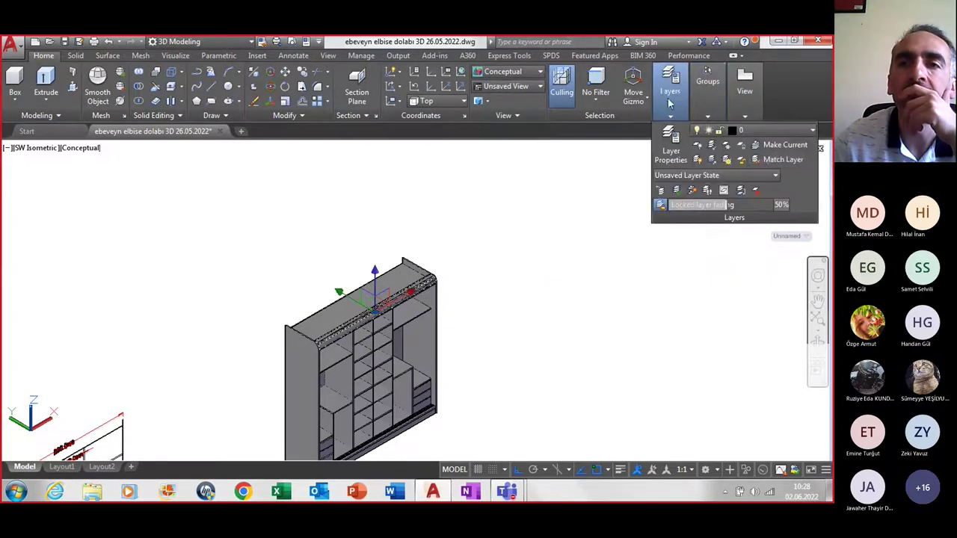
left_click(770, 139)
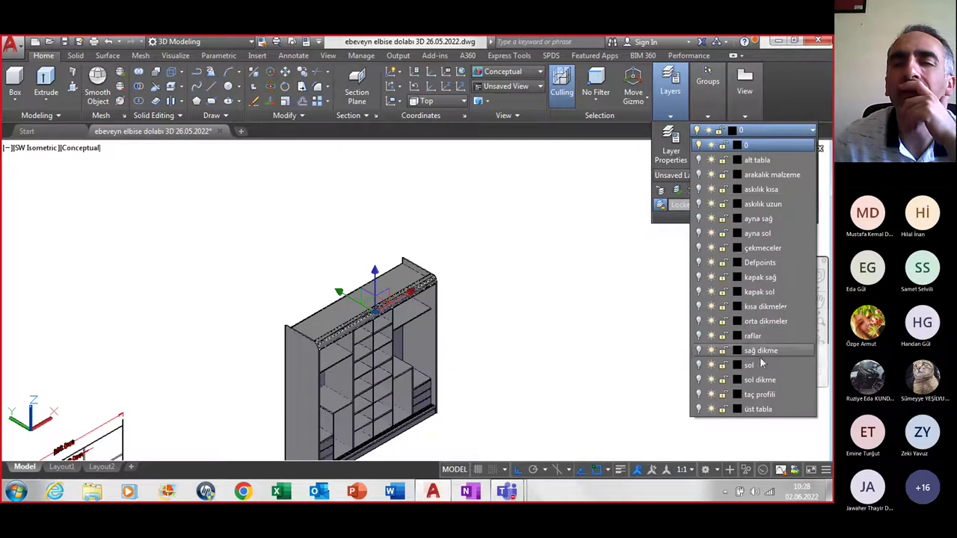
left_click(758, 394)
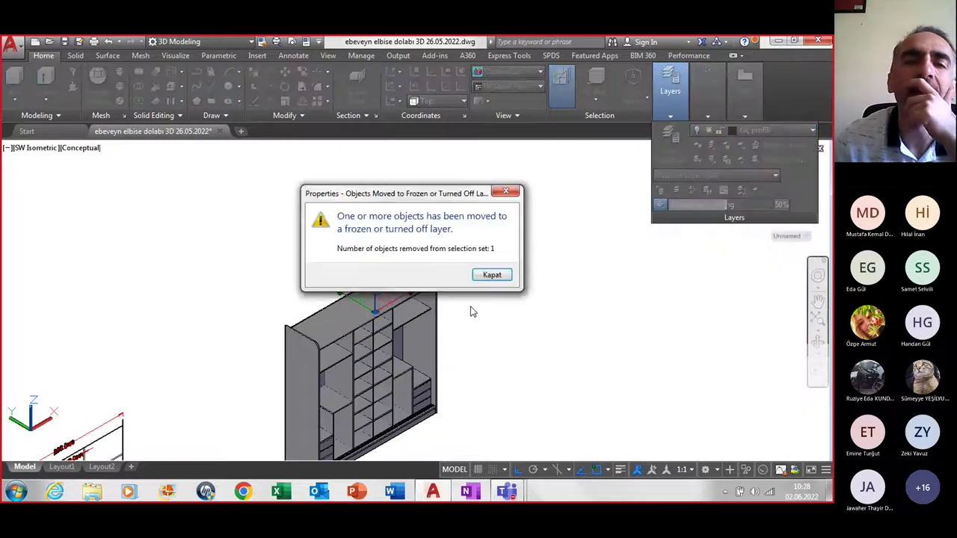
left_click(492, 273)
Move the right side panel onto the sağ dikme layer
left_click(434, 337)
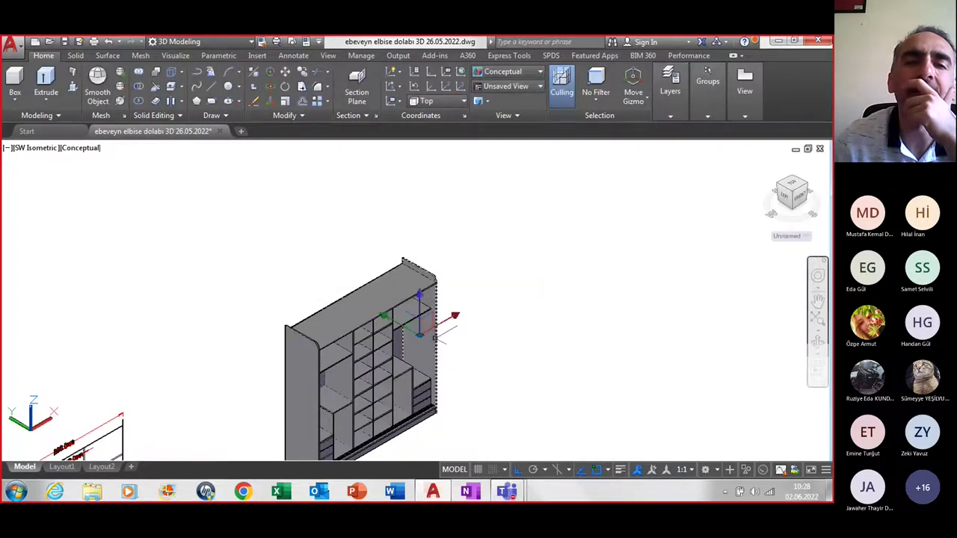
left_click(670, 84)
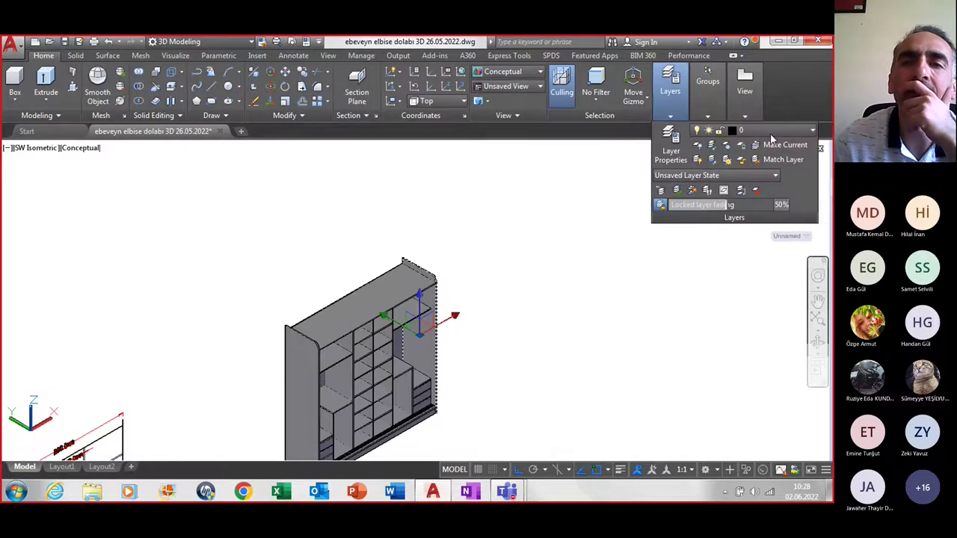
left_click(770, 132)
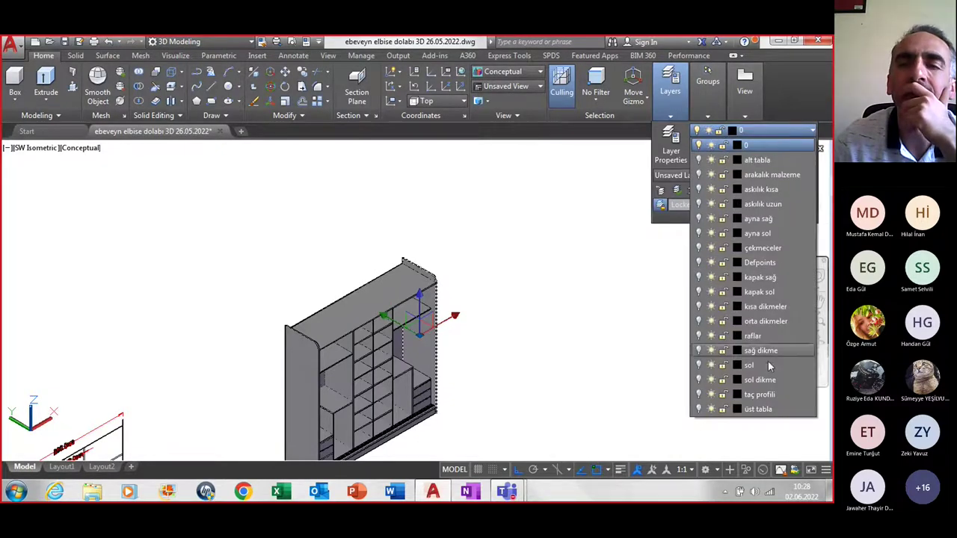
left_click(762, 350)
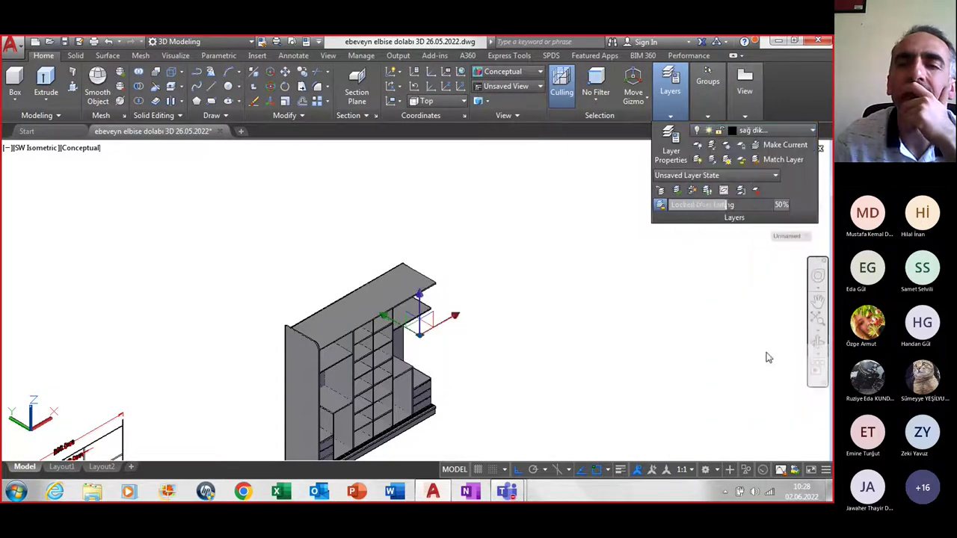
left_click(492, 276)
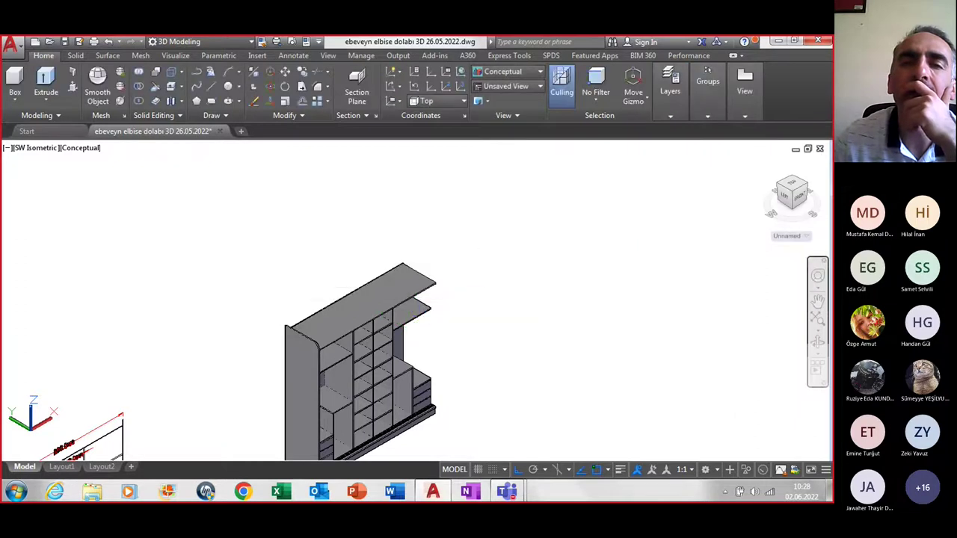
Move the wardrobe's top panel onto the üst tabla layer
left_click(374, 284)
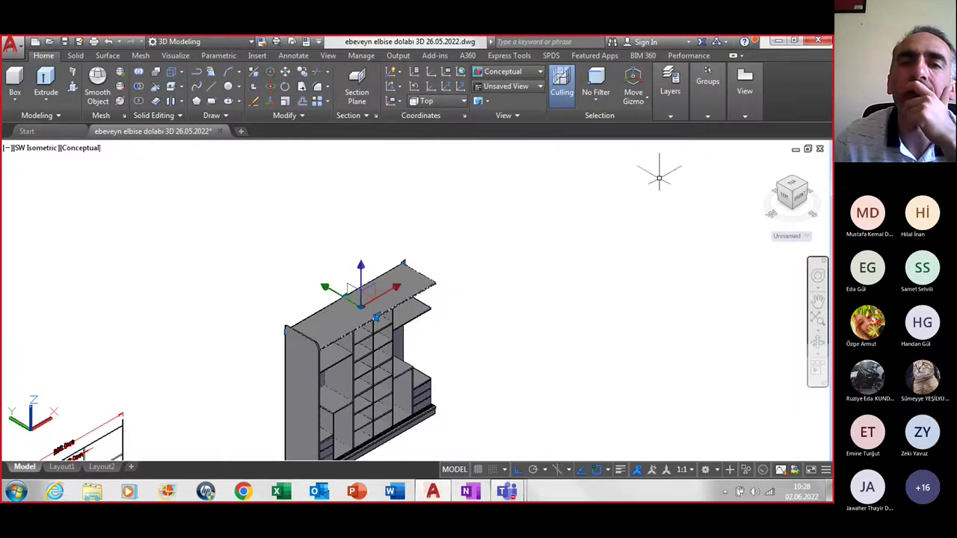
left_click(670, 116)
left_click(757, 133)
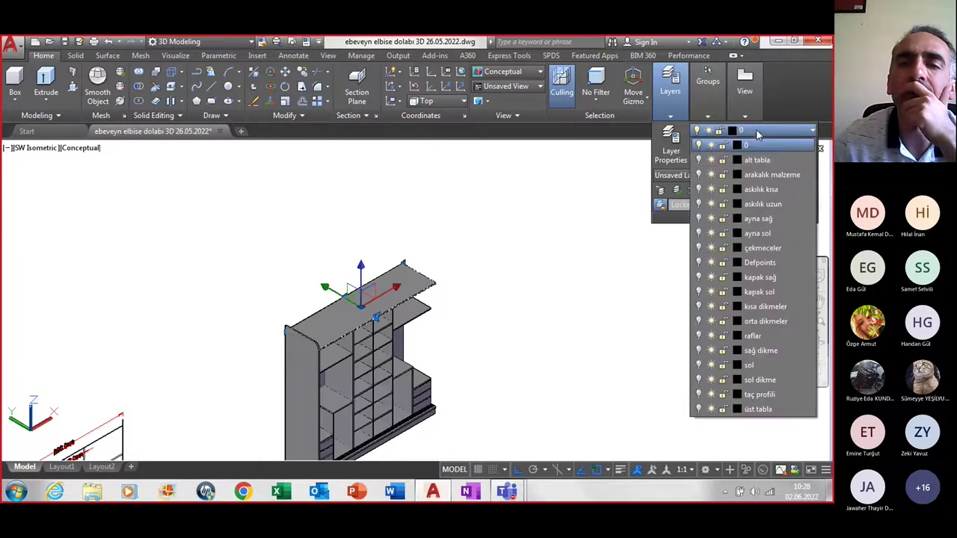
left_click(766, 410)
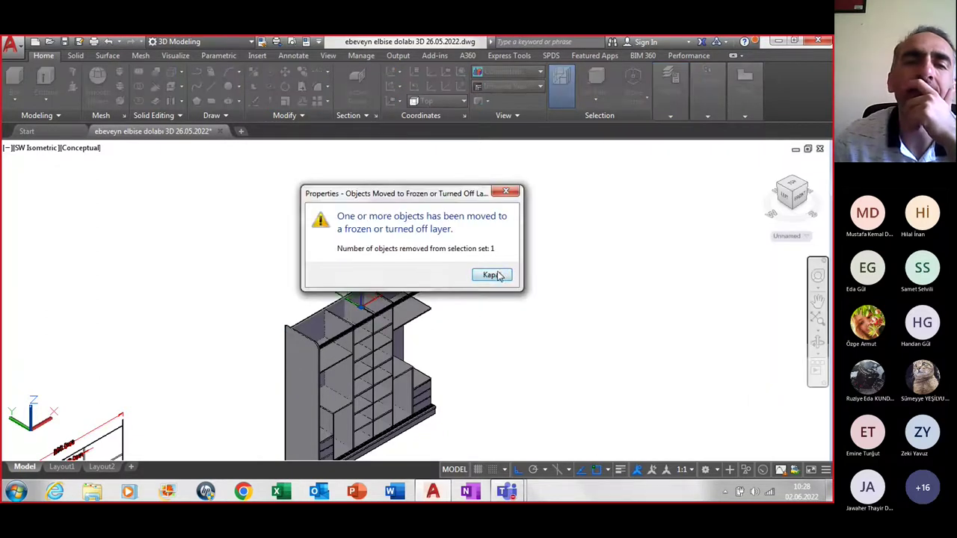
left_click(491, 276)
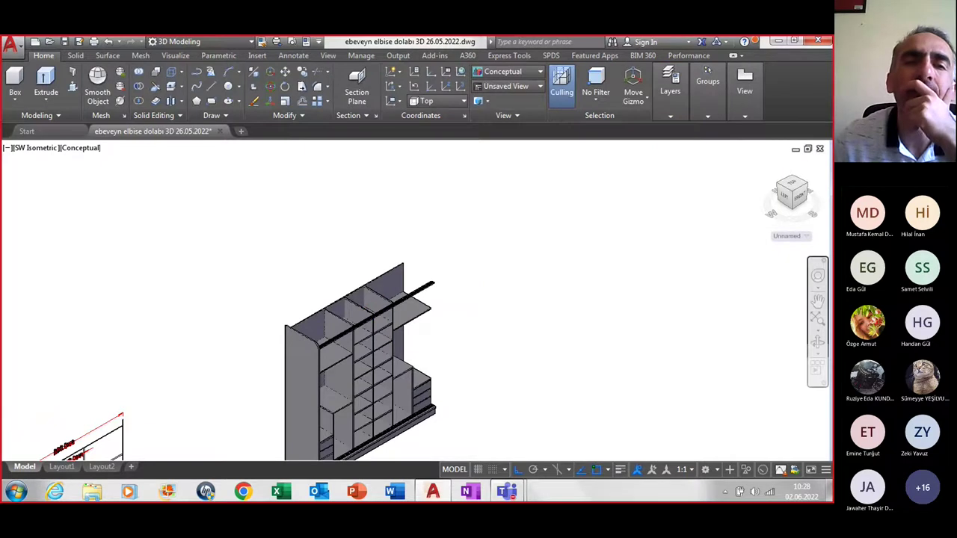
Put the hanging rail rod and bottom rail on the üst tabla layer
scroll(453, 332, "up", 1)
scroll(449, 269, "up", 2)
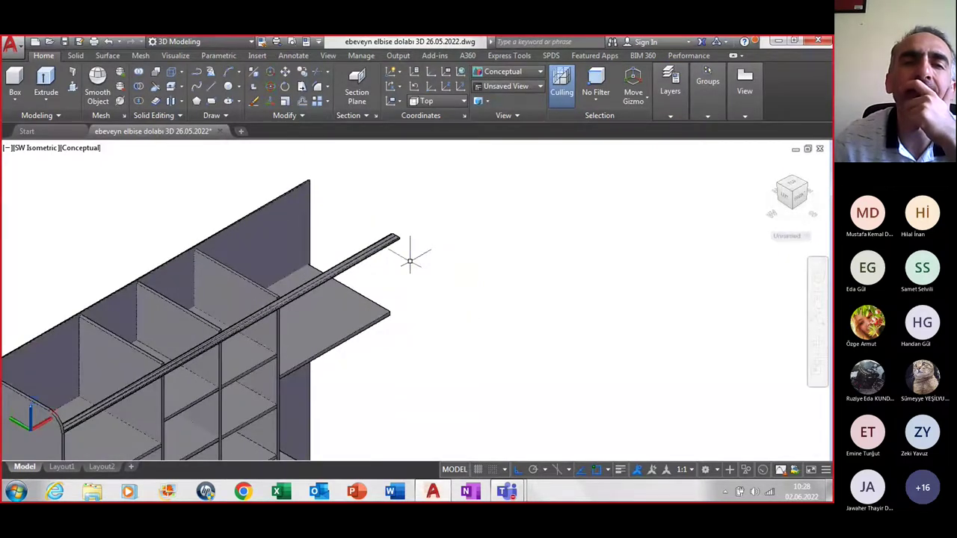
scroll(413, 265, "down", 3)
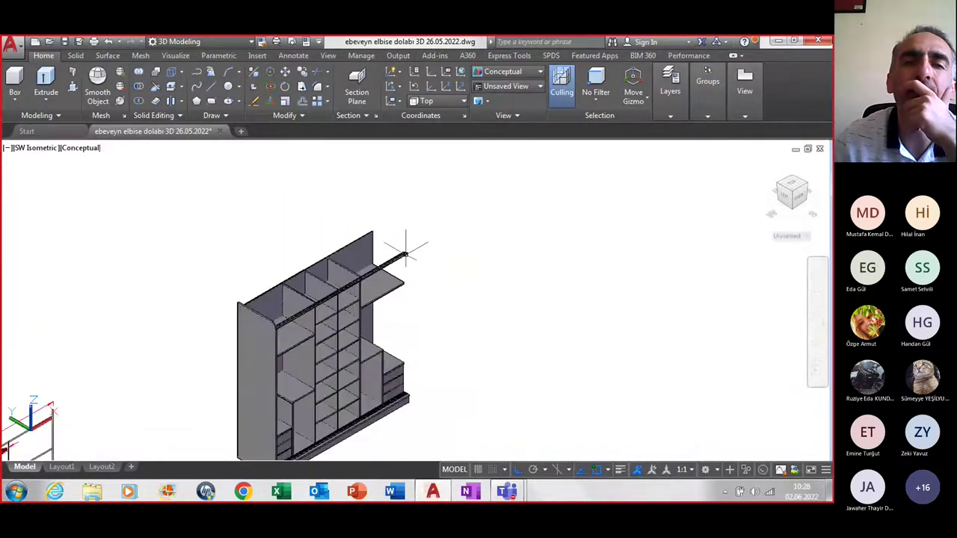
left_click(404, 254)
scroll(443, 413, "up", 2)
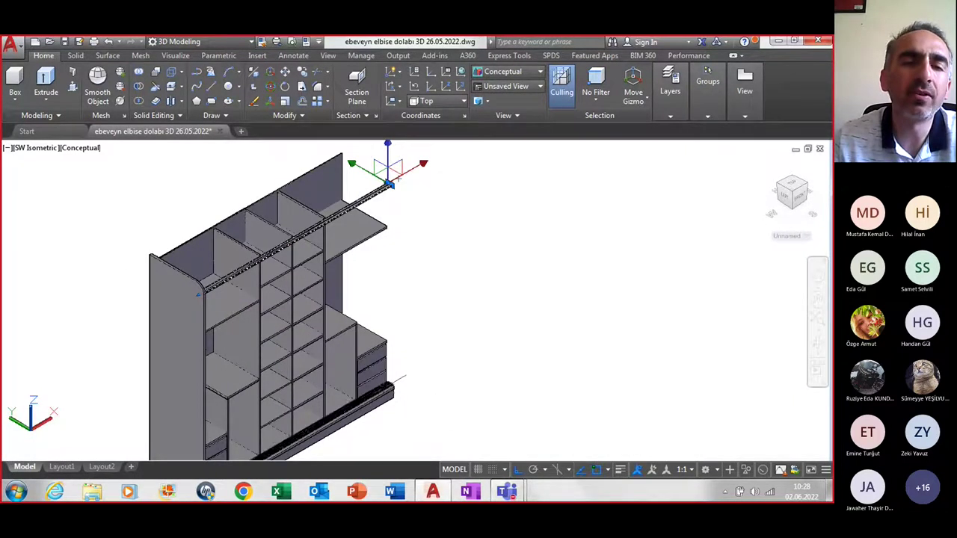
left_click(389, 395)
left_click(670, 115)
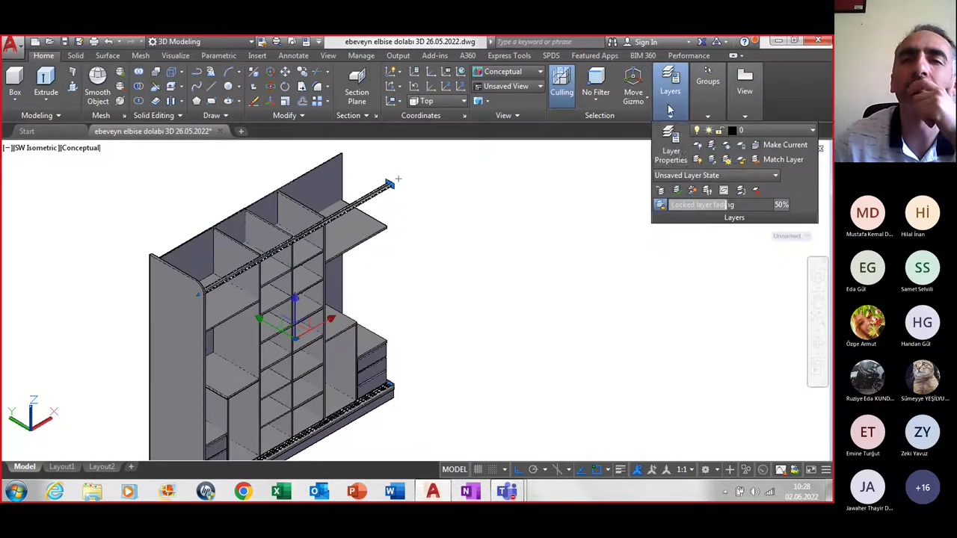
left_click(758, 133)
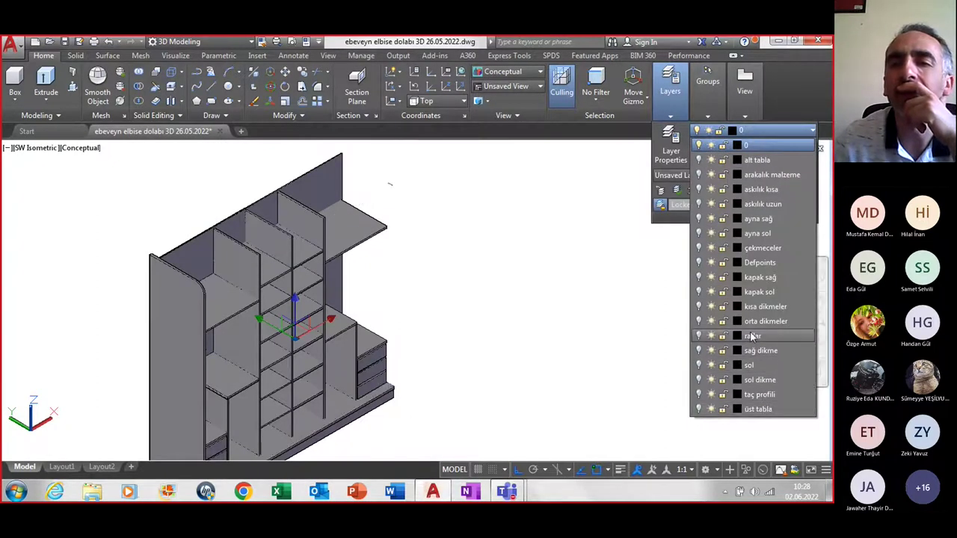
left_click(758, 408)
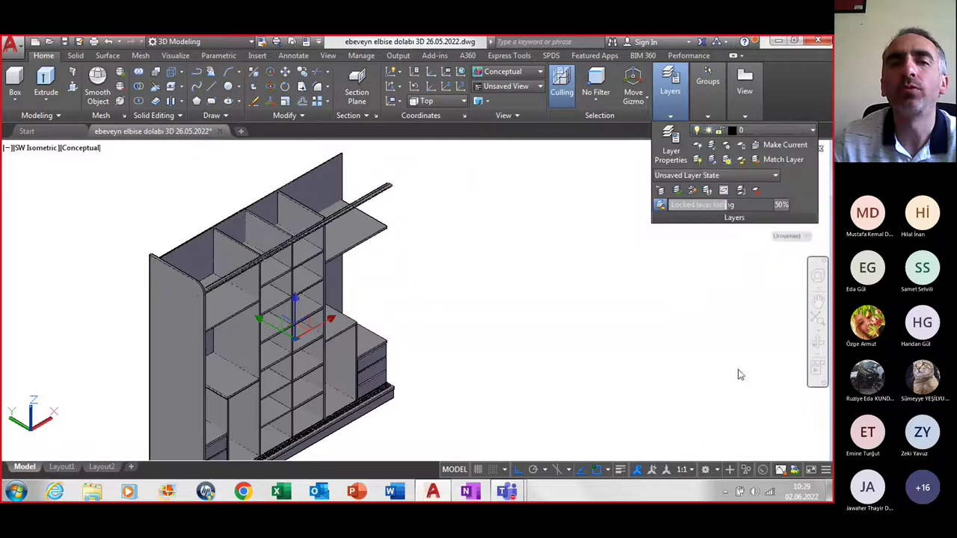
left_click(669, 103)
Create a ray profili layer and move the hanging rod and bottom rail onto it
left_click(671, 144)
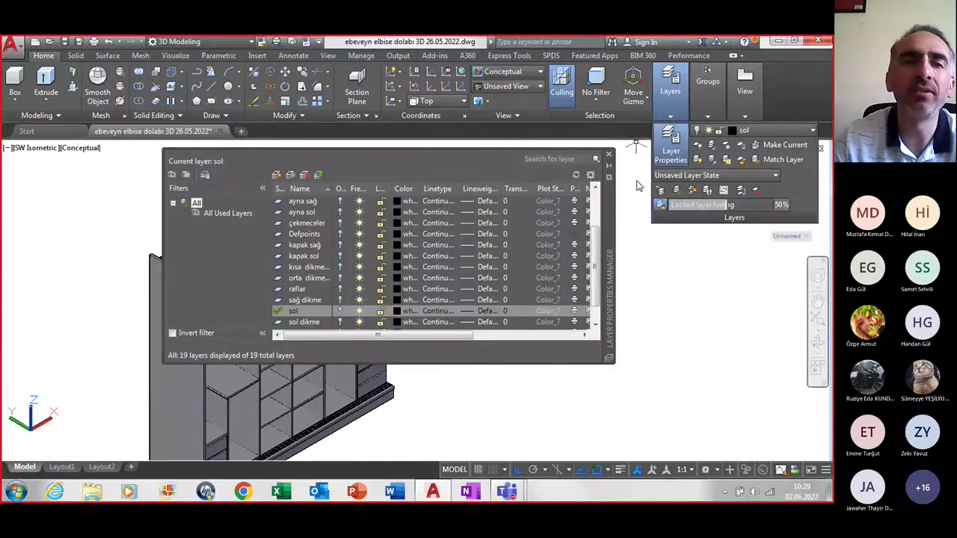
left_click(276, 175)
type("ray profili")
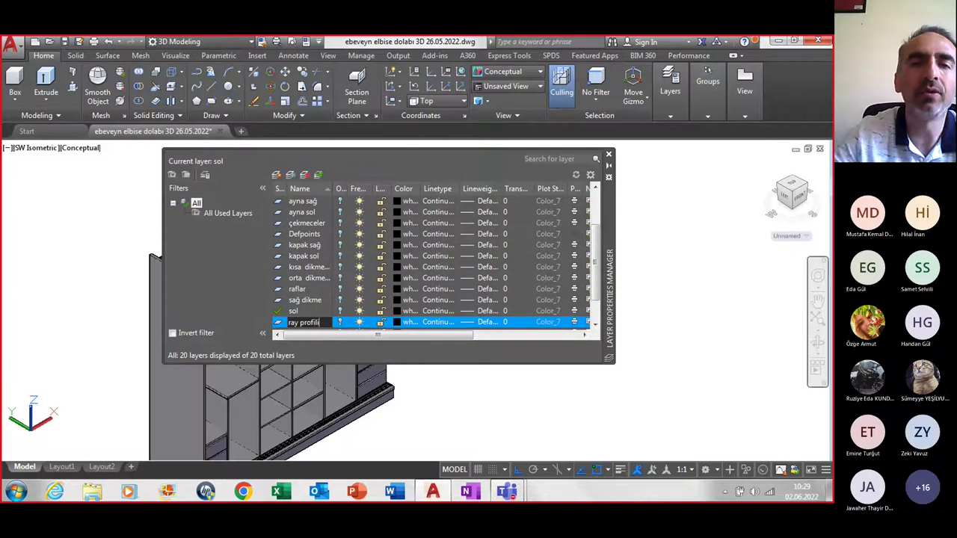
left_click(609, 157)
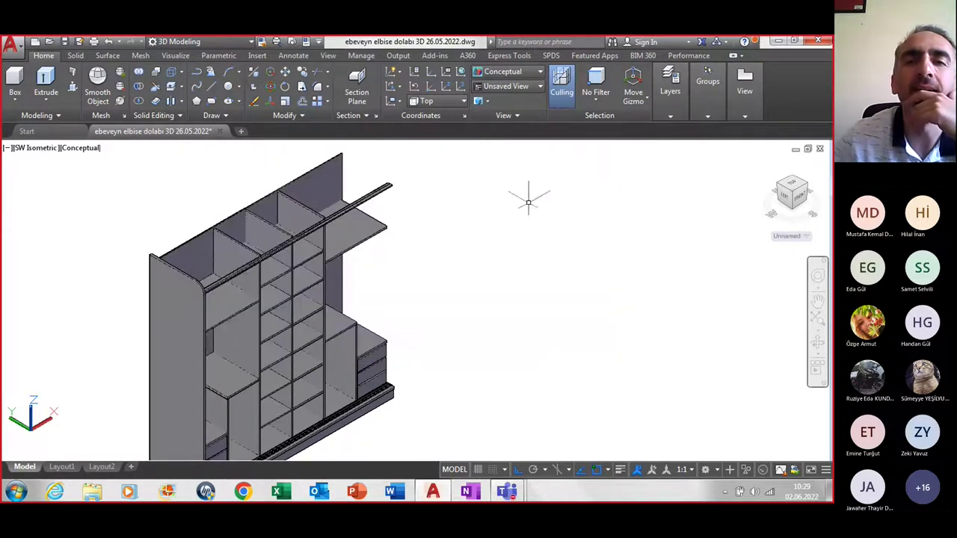
left_click(389, 182)
left_click(389, 383)
mouse_move(670, 82)
left_click(797, 134)
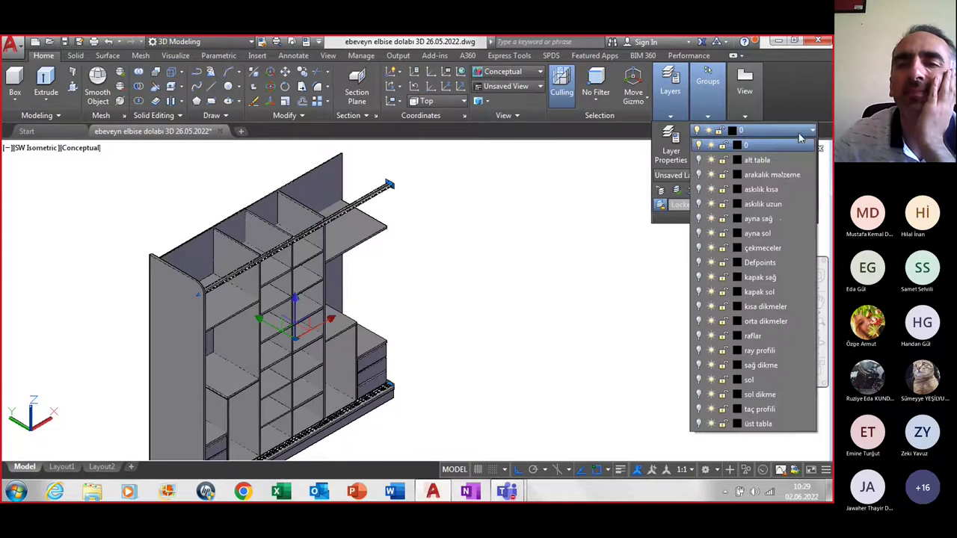
left_click(759, 351)
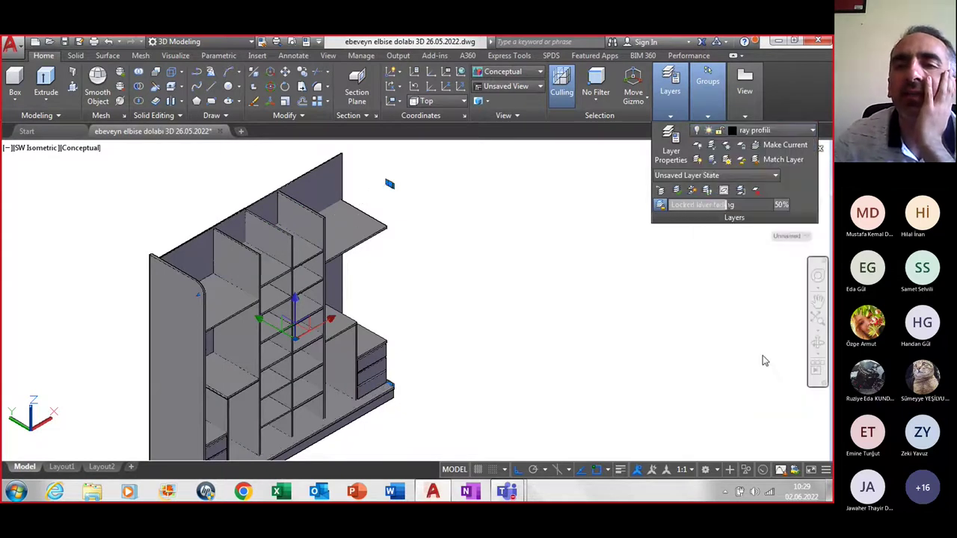
left_click(492, 275)
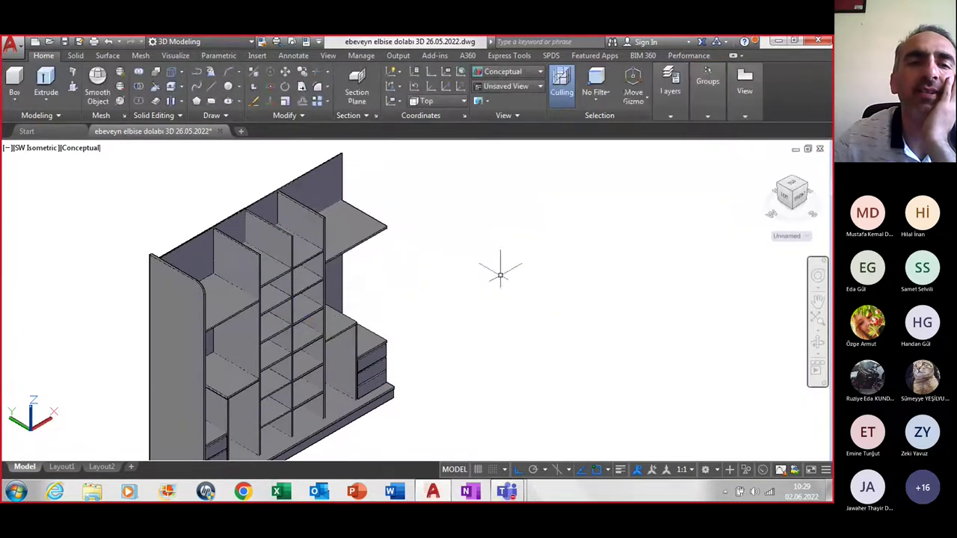
Move the left side panel onto the sol dikme layer
left_click(175, 324)
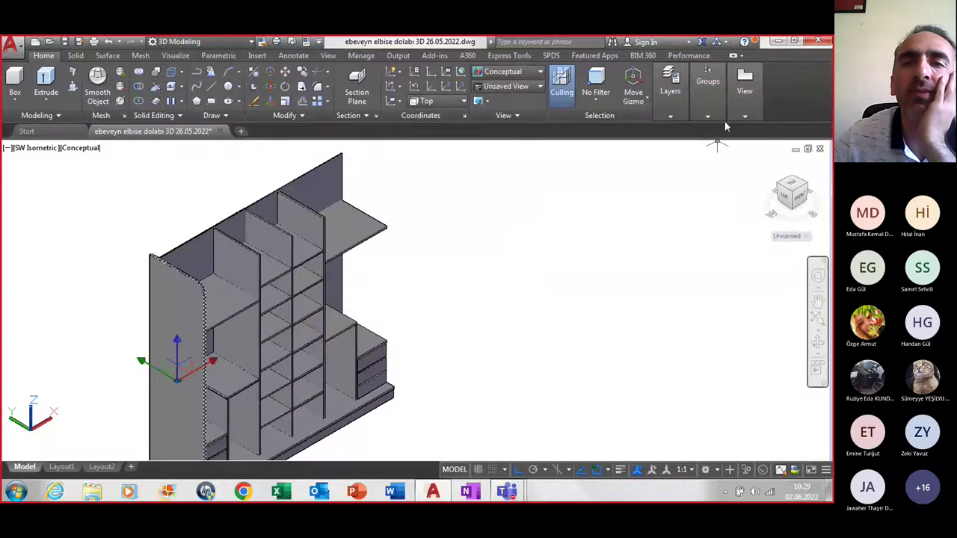
left_click(681, 116)
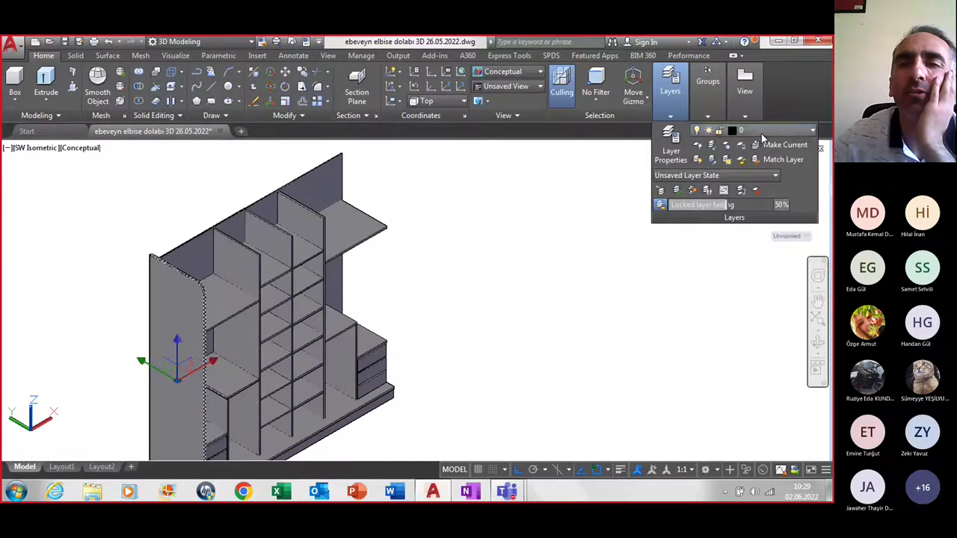
left_click(762, 132)
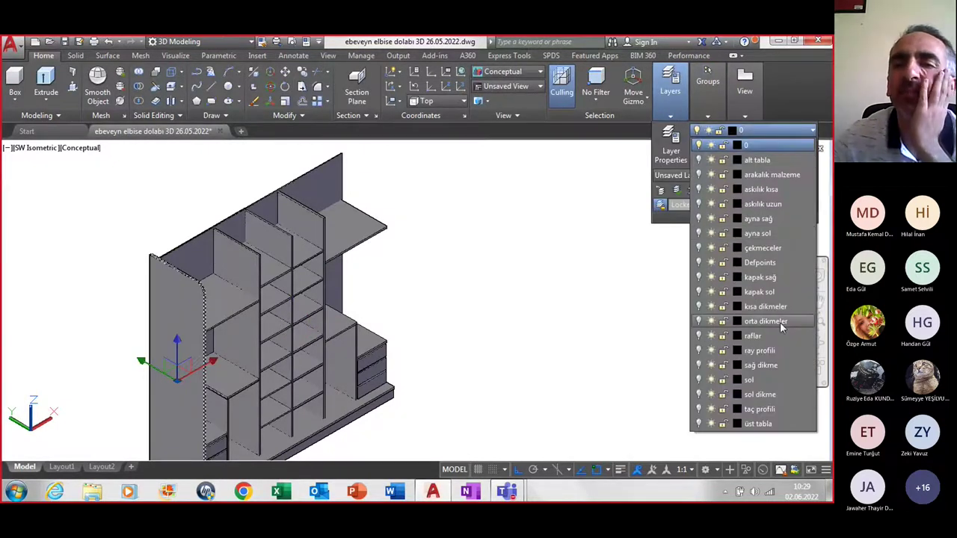
left_click(770, 394)
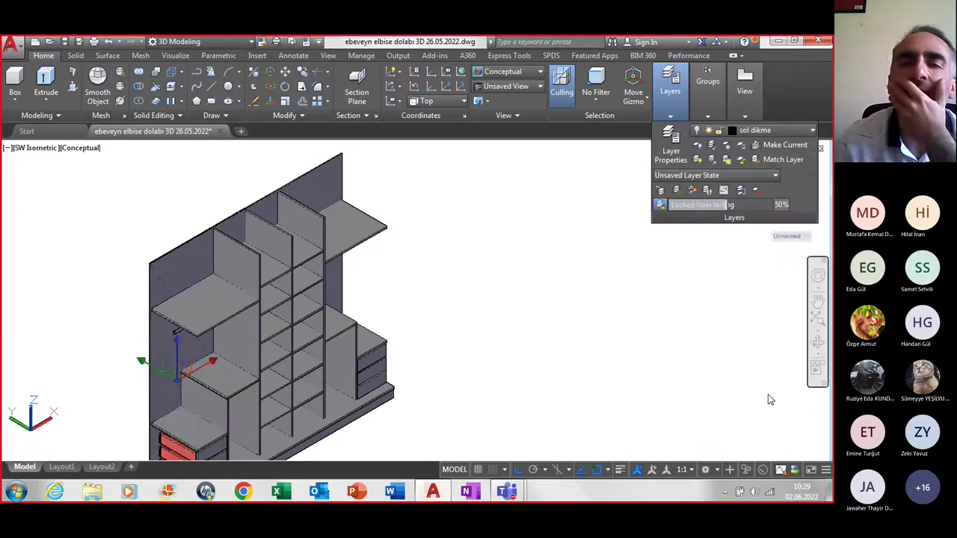
Move the inner left panel and upper back panel onto the arakalık malzeme layer
left_click(492, 275)
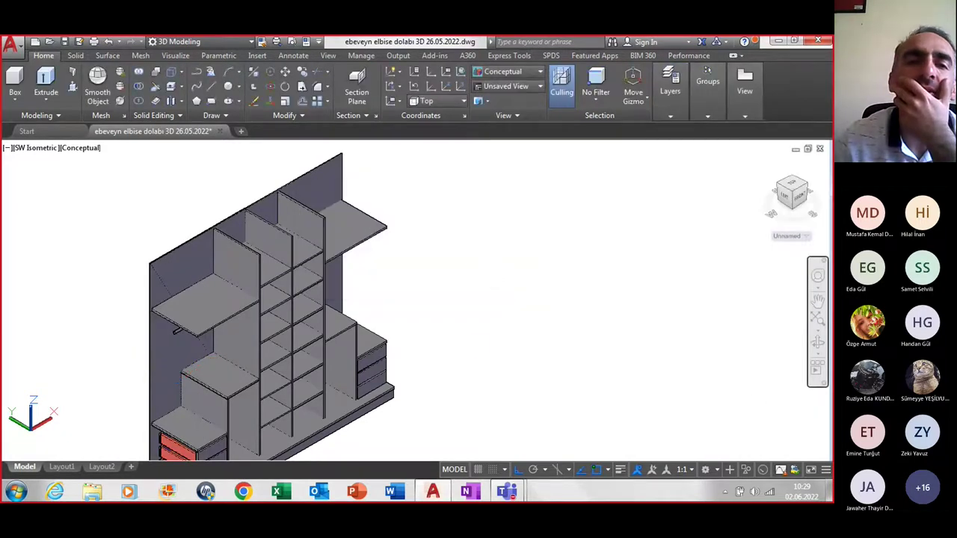
left_click(183, 262)
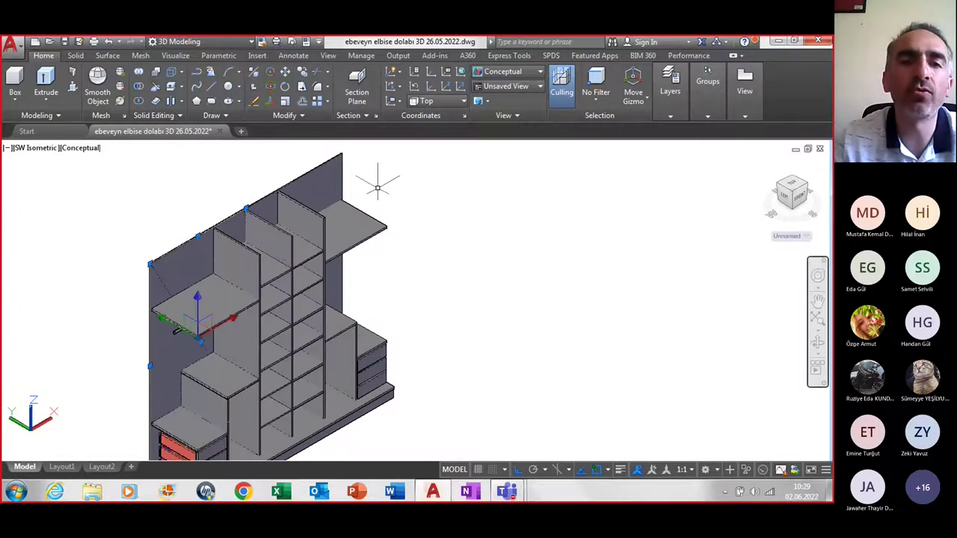
left_click(329, 174)
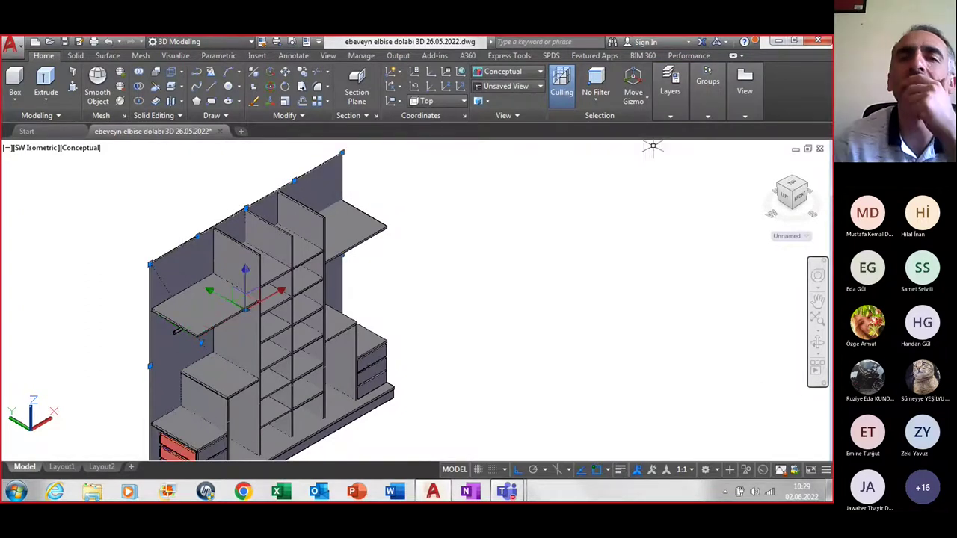
left_click(677, 109)
left_click(756, 132)
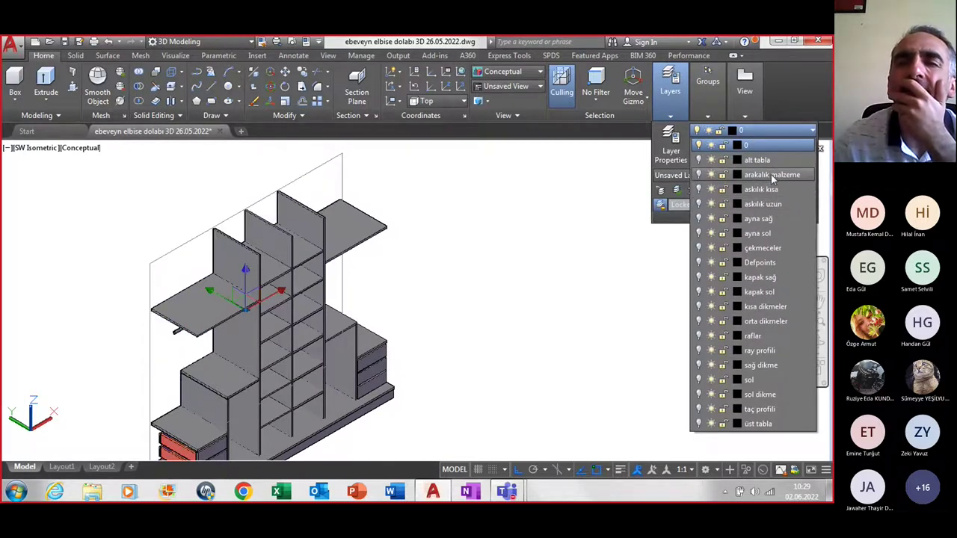
left_click(774, 177)
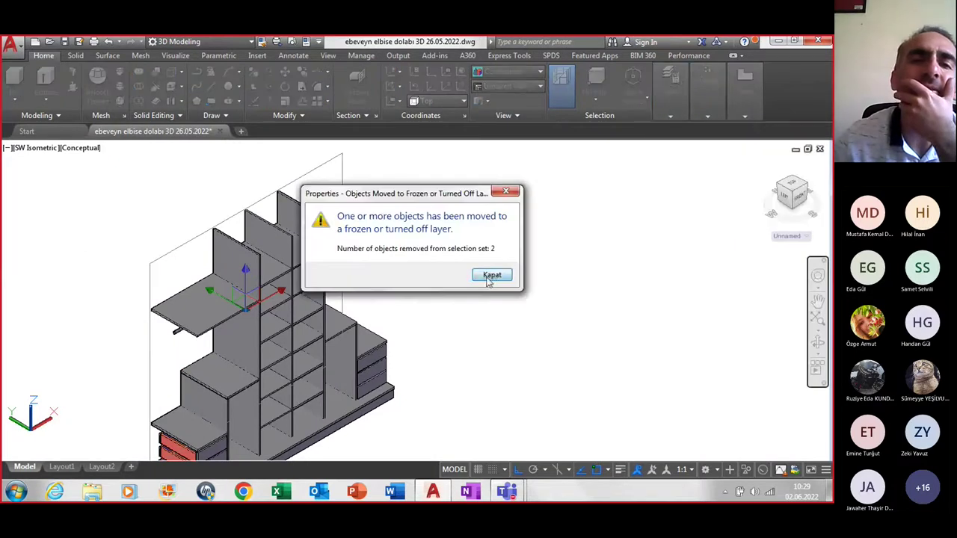
left_click(492, 275)
Move the long base panel onto the alt tabla layer
middle_click_drag(419, 342, 447, 291)
scroll(325, 400, "up", 4)
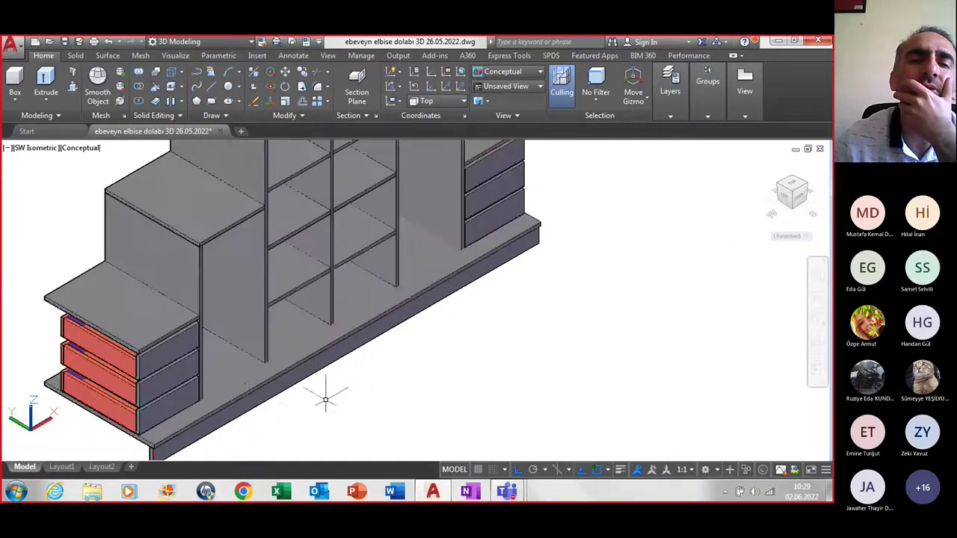
left_click(243, 380)
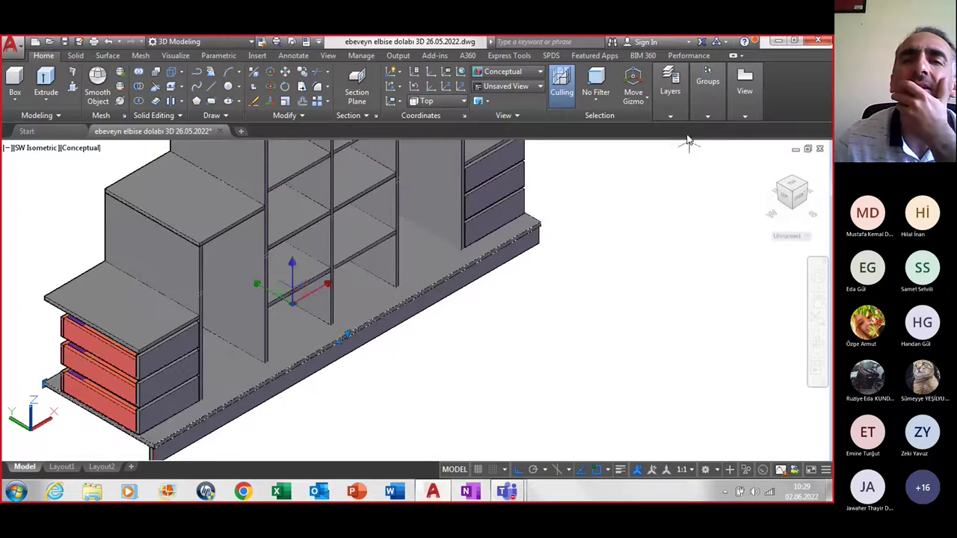
mouse_move(669, 83)
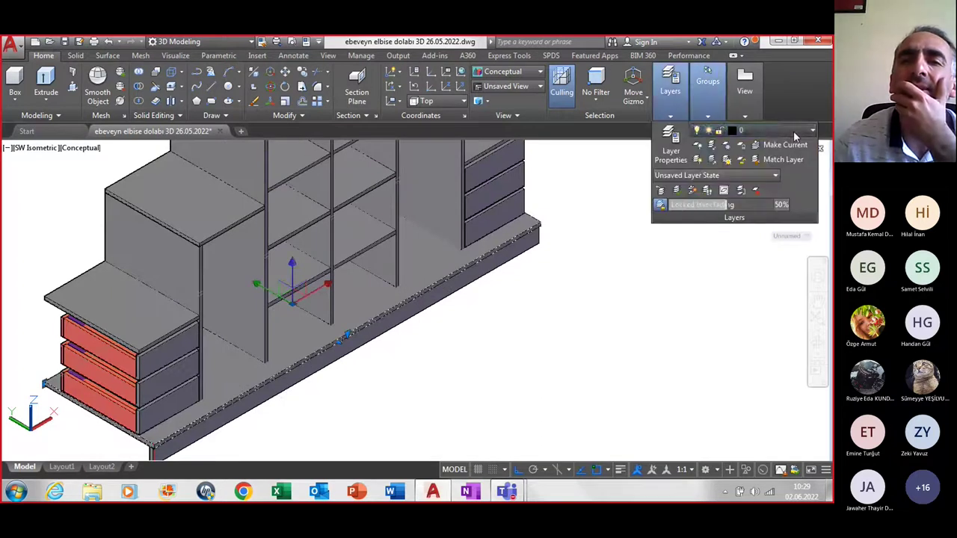
left_click(794, 136)
left_click(770, 160)
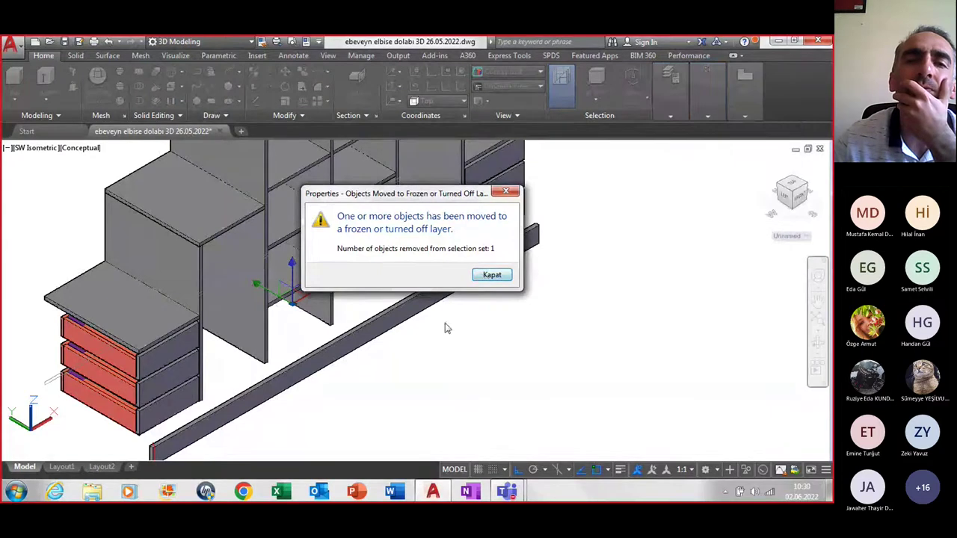
key("Return")
left_click(672, 104)
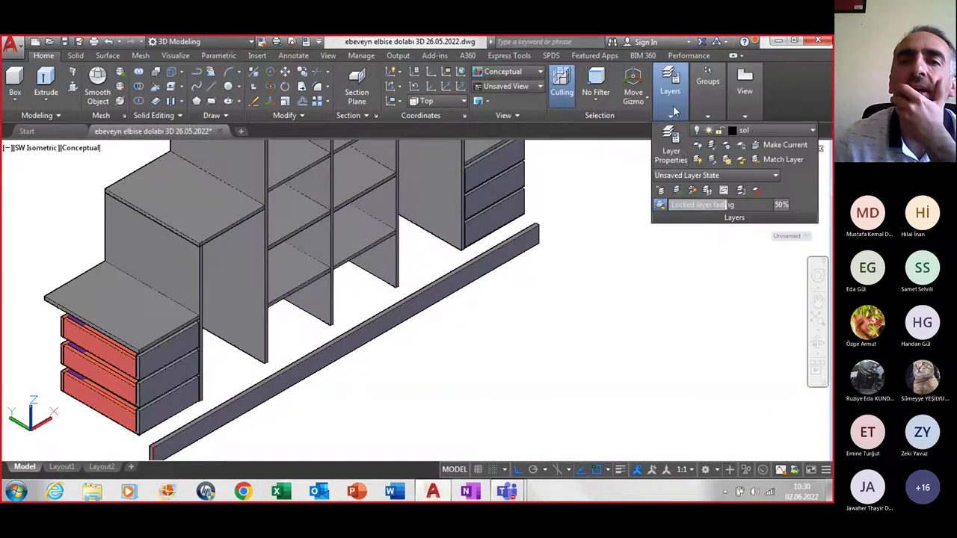
Create a new layer named baza tablası in the layer manager
left_click(672, 146)
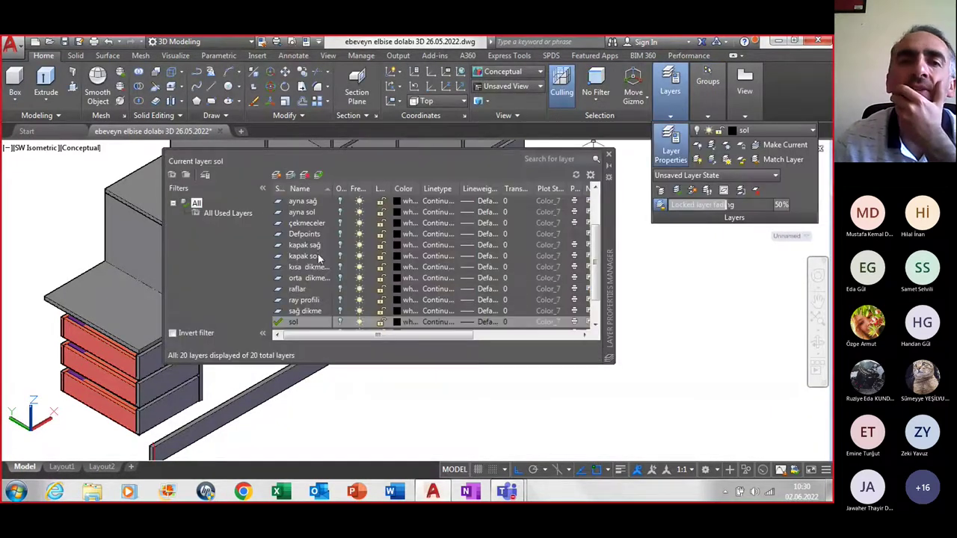
left_click(276, 175)
type("baza tabgla")
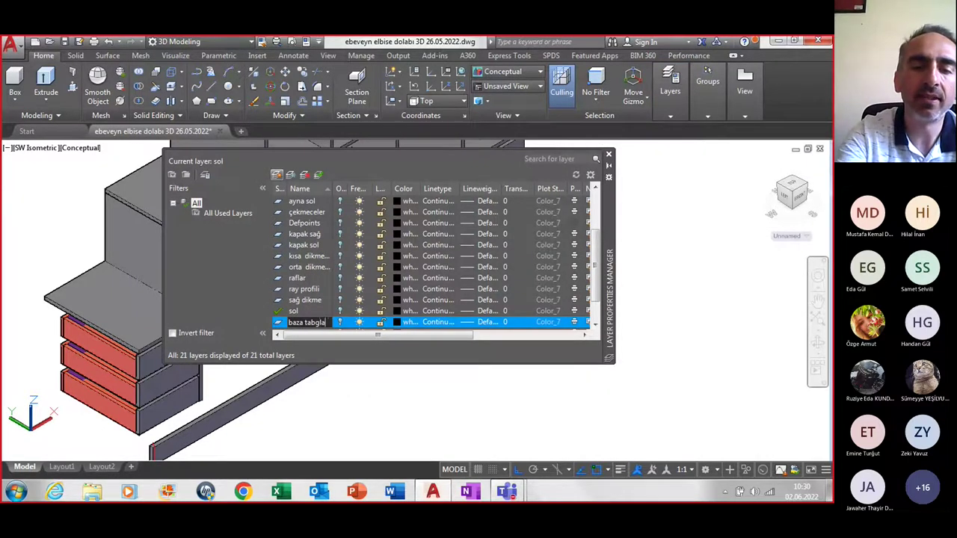
type("sı")
key("Return")
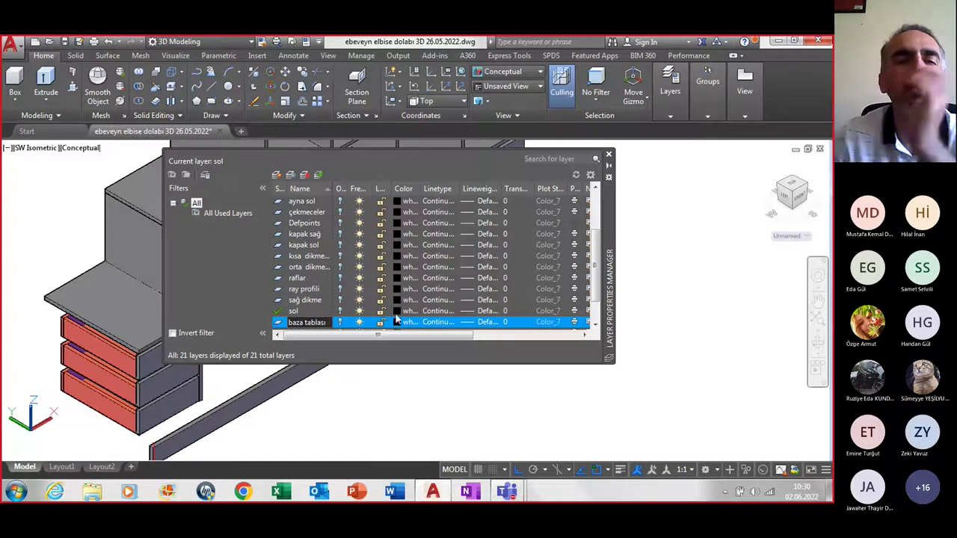
left_click(609, 155)
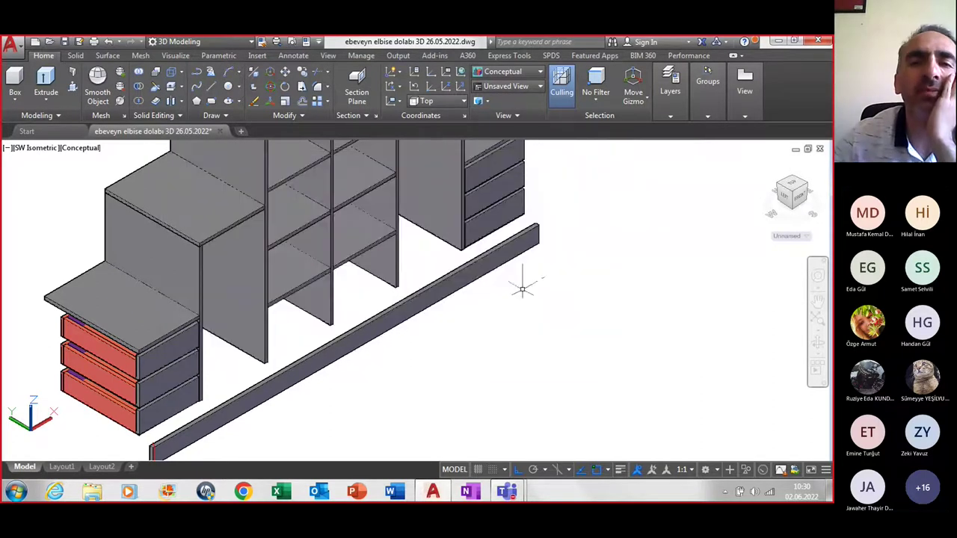
Move the long bottom plinth board onto the baza tablası layer
left_click(490, 266)
left_click(678, 110)
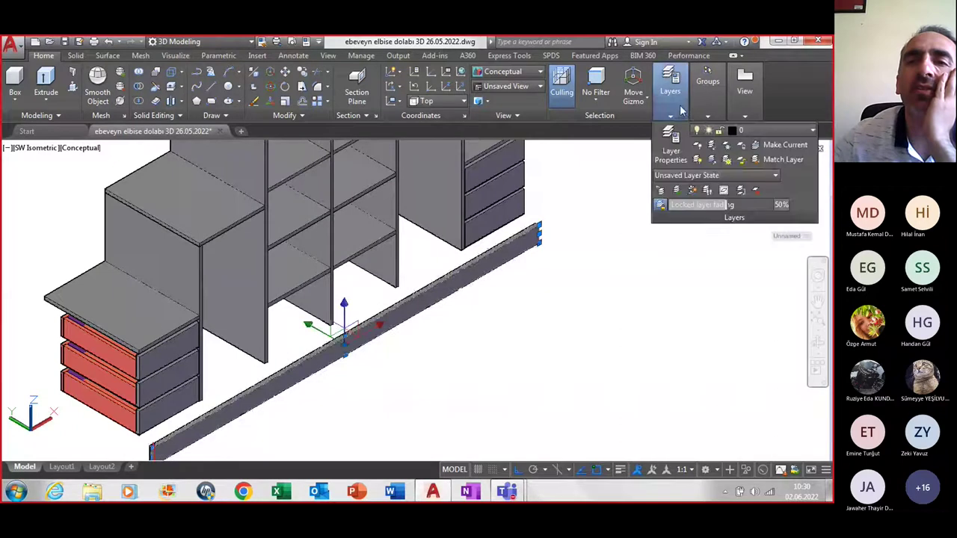
left_click(778, 131)
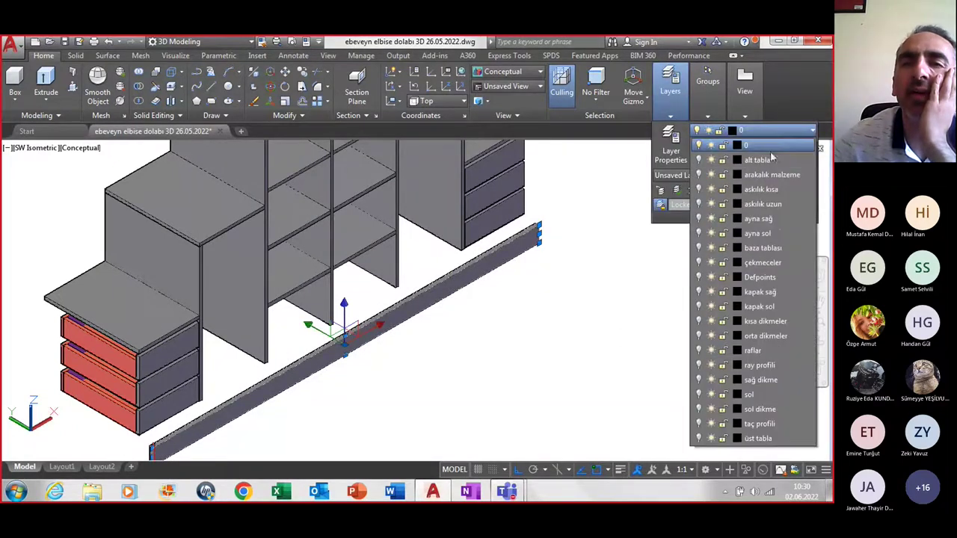
left_click(761, 251)
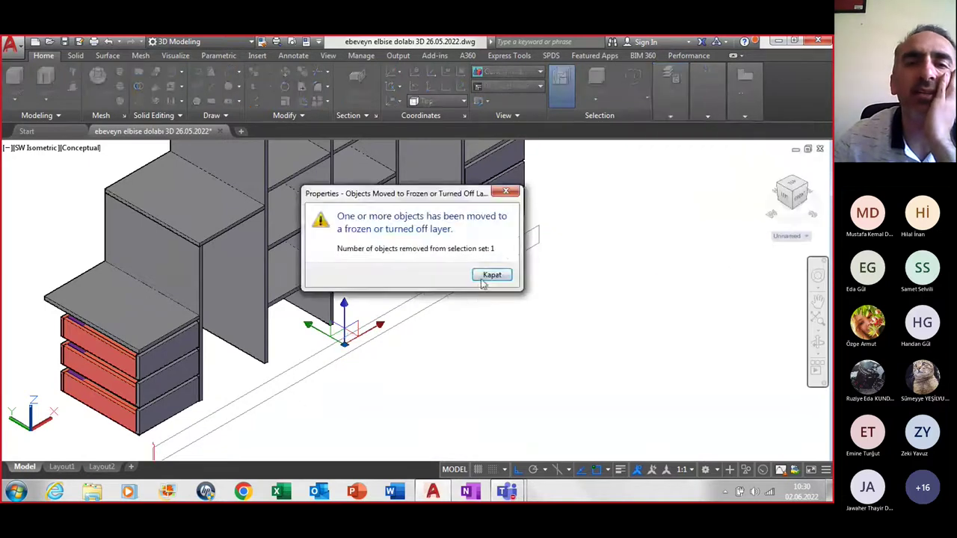
left_click(490, 276)
scroll(431, 302, "down", 2)
middle_click_drag(433, 321, 285, 217)
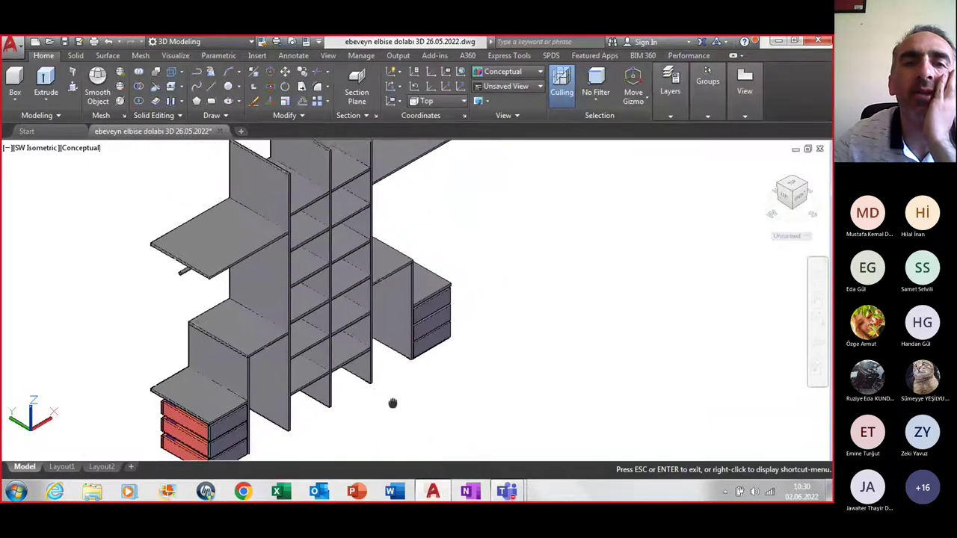
Move the three tall dividing panels onto the orta dikmeler layer
left_click(257, 212)
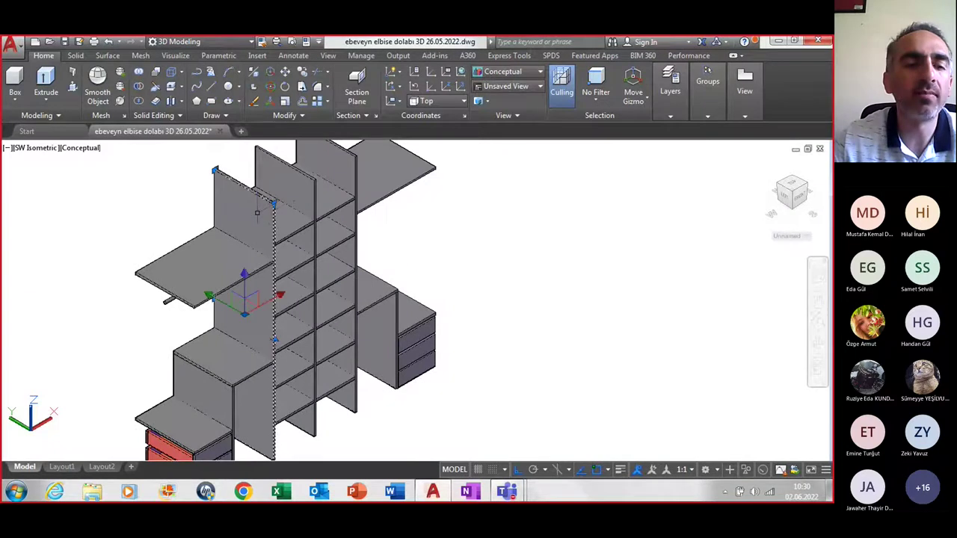
left_click(317, 187)
left_click(338, 168)
left_click(677, 93)
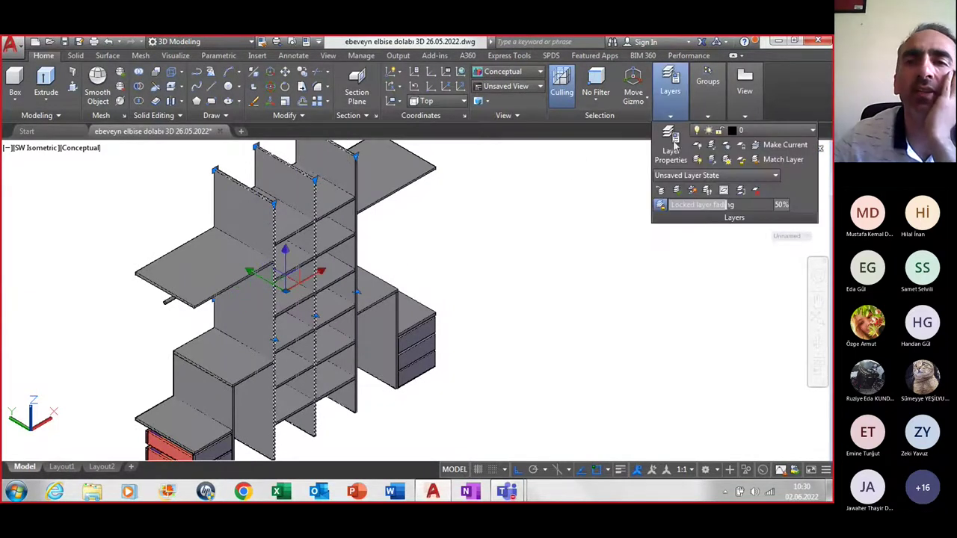
left_click(763, 133)
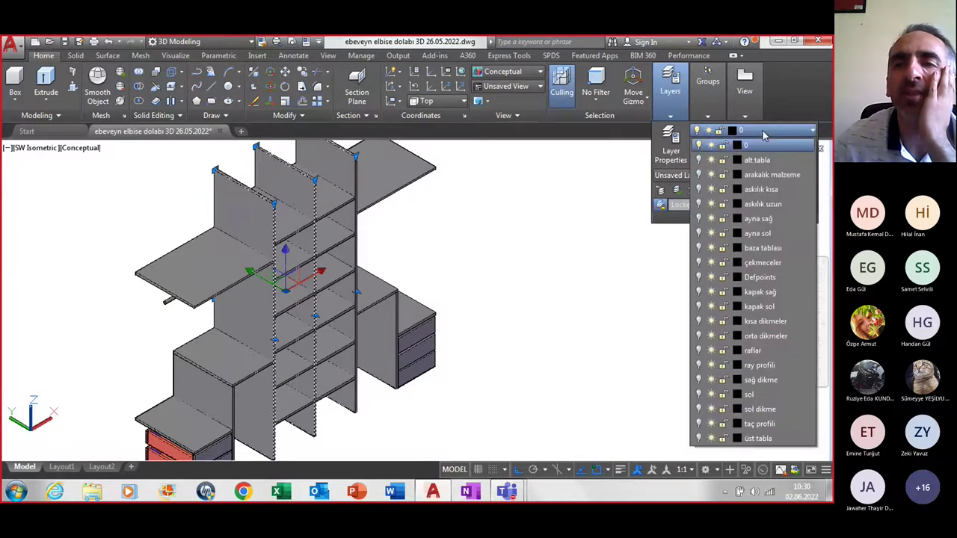
left_click(770, 336)
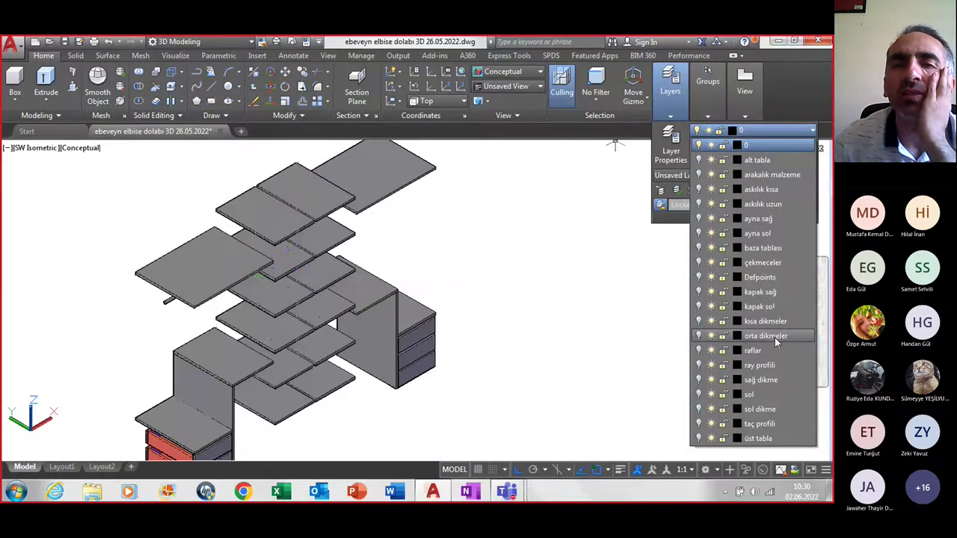
left_click(493, 274)
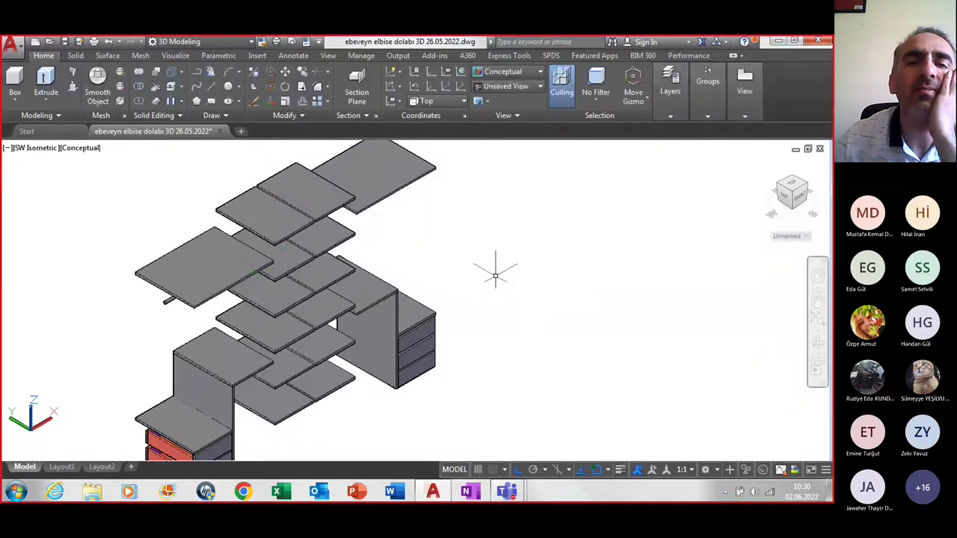
mouse_move(421, 367)
middle_mouse_down()
mouse_move(406, 352)
mouse_move(413, 299)
middle_mouse_up()
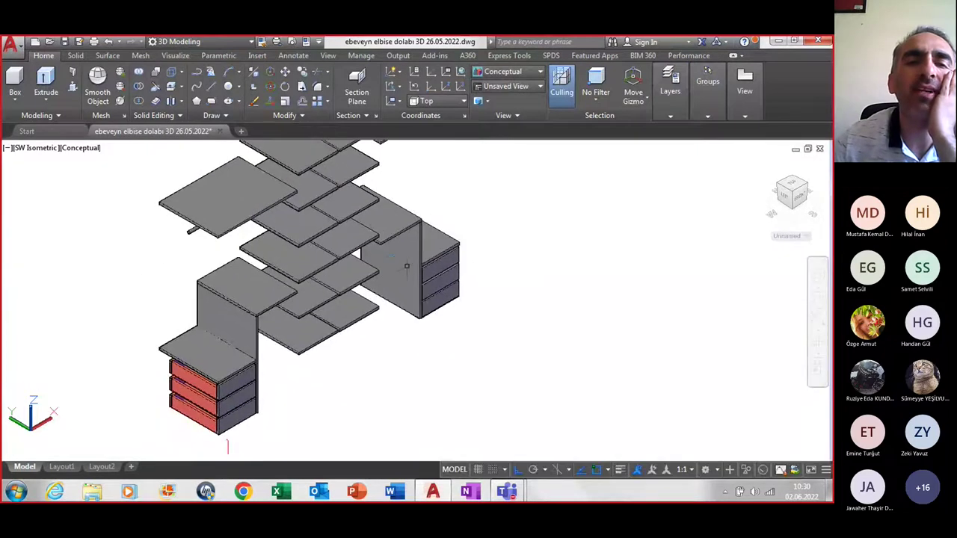
Move the two short uprights onto the kısa dikmeler layer
left_click(407, 265)
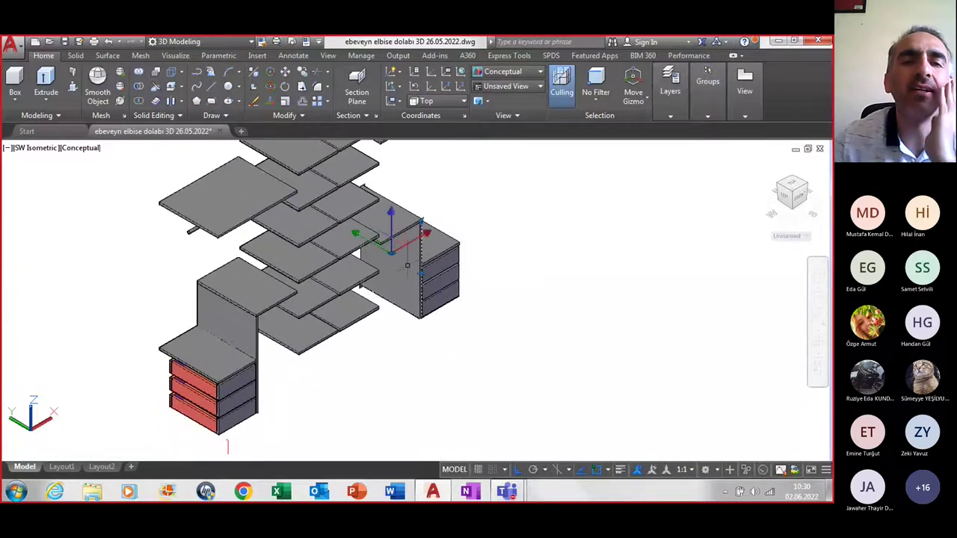
left_click(238, 306)
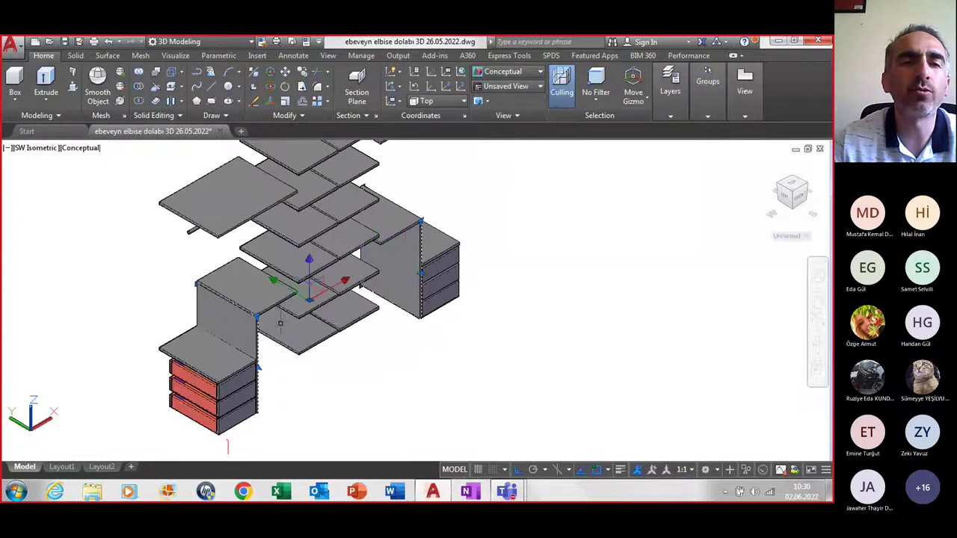
left_click(676, 114)
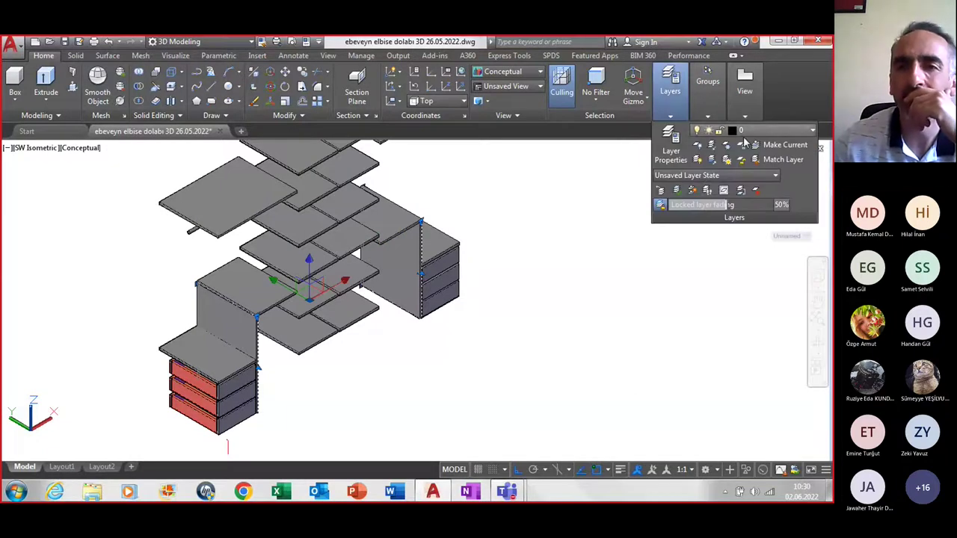
left_click(743, 133)
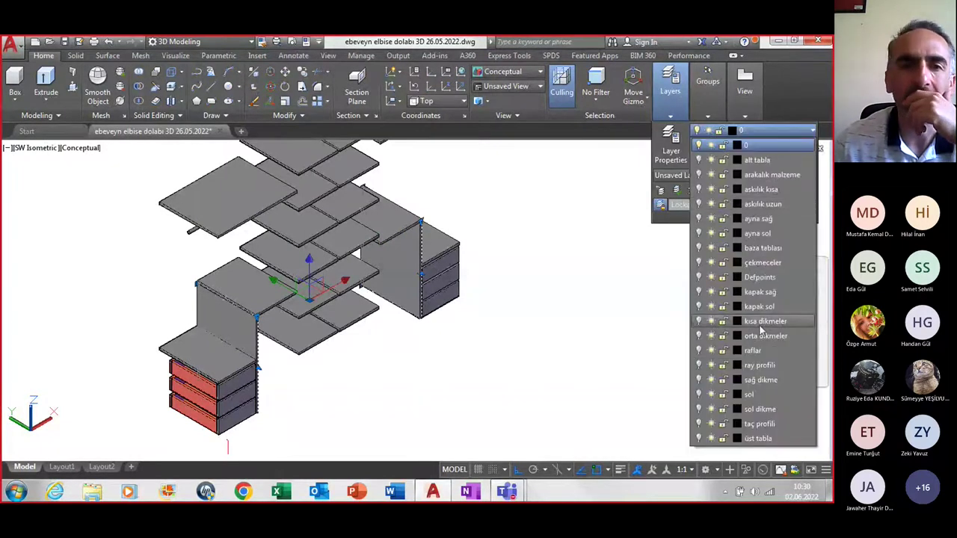
left_click(763, 336)
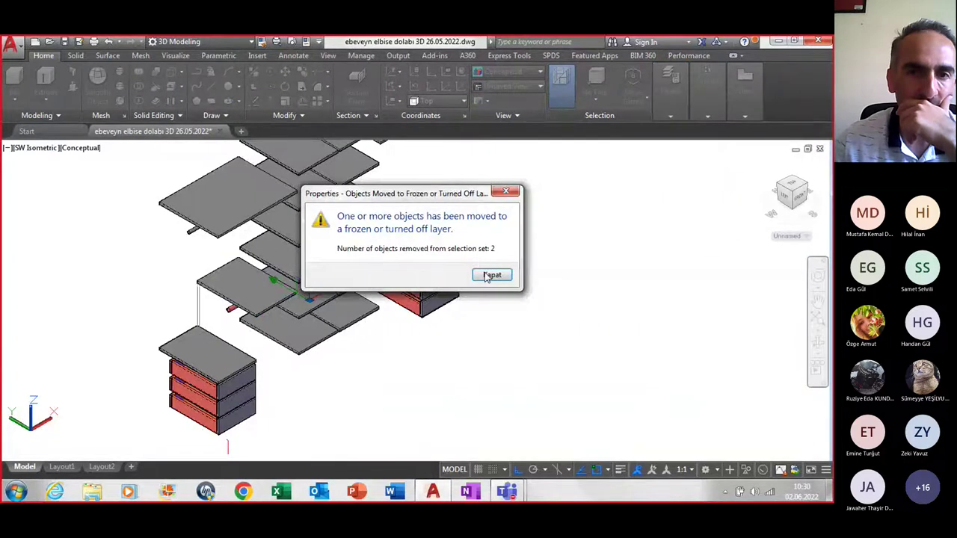
left_click(491, 275)
middle_click_drag(355, 355, 352, 393)
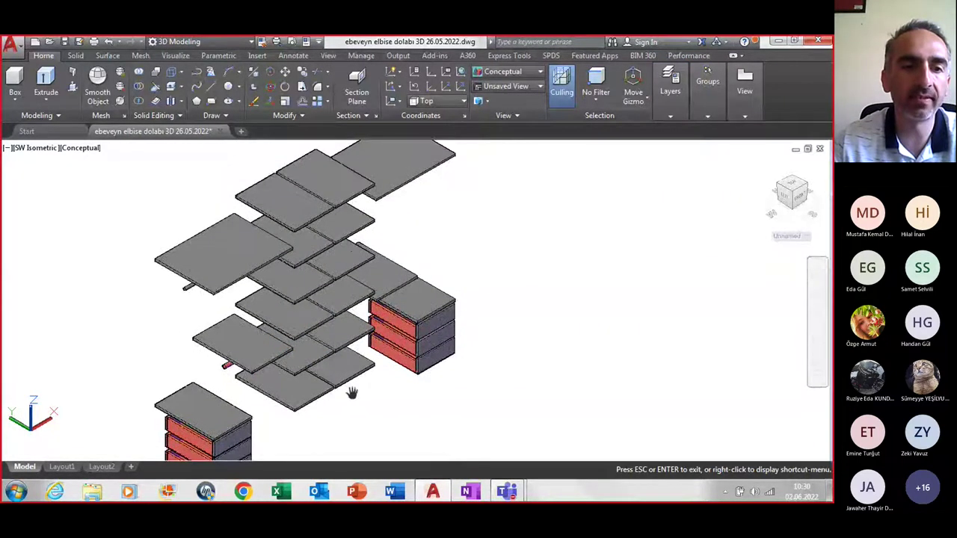
Select the nine shelves and drawer-unit tops and move them onto the raflar layer
left_click(218, 416)
left_click(299, 396)
left_click(334, 376)
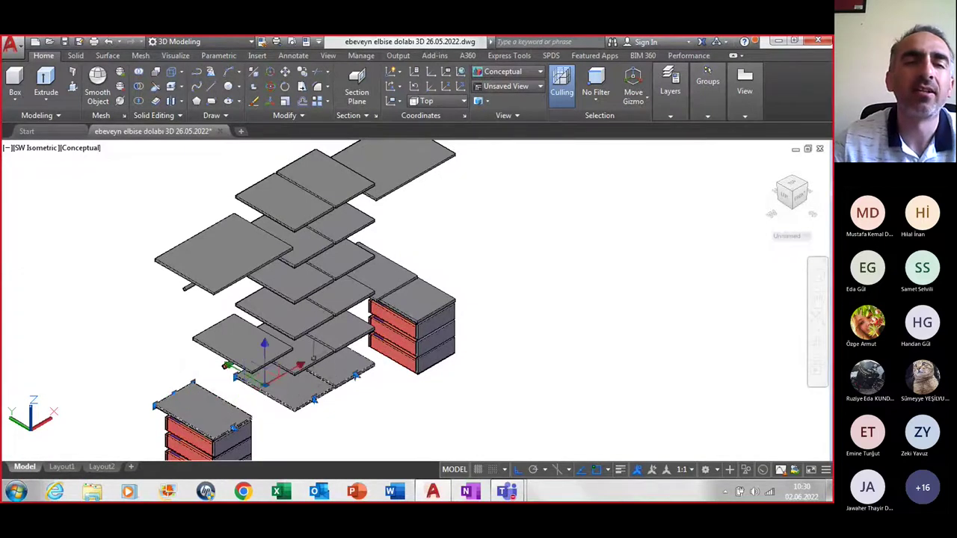
left_click(303, 320)
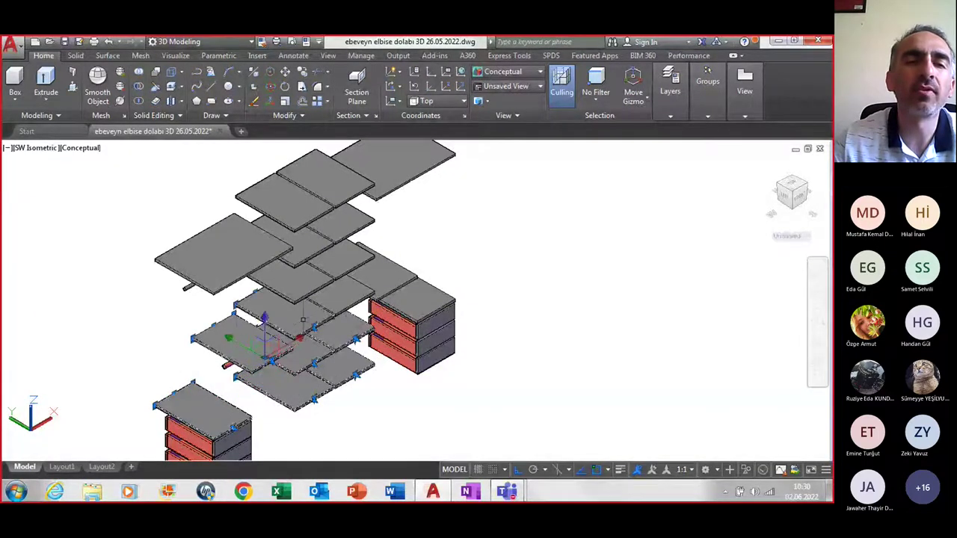
left_click(393, 275)
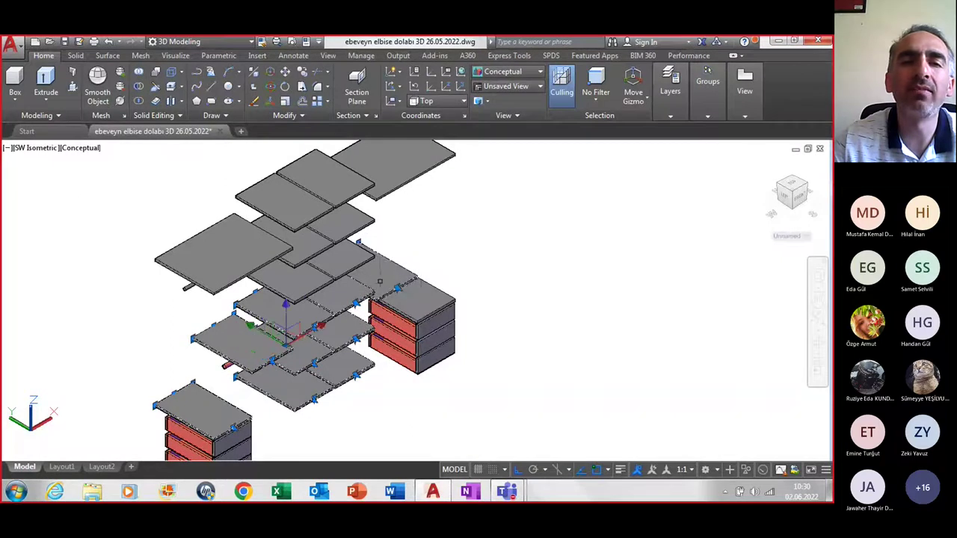
left_click(423, 303)
left_click(352, 264)
left_click(248, 260)
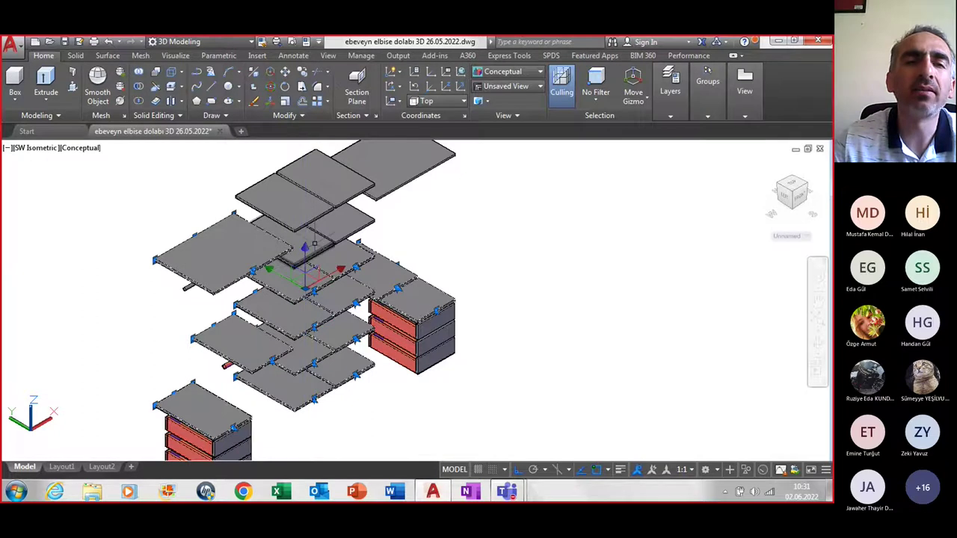
left_click(306, 196)
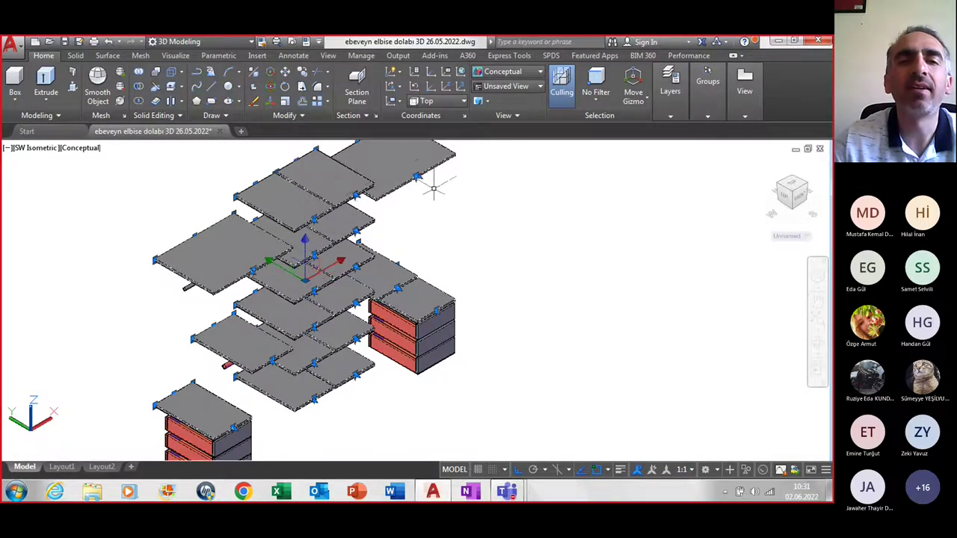
left_click(670, 88)
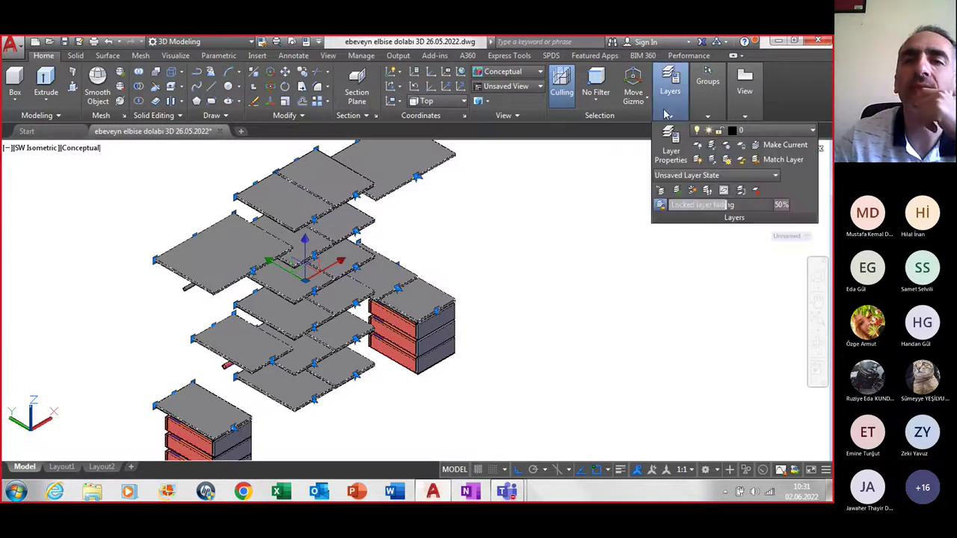
left_click(770, 131)
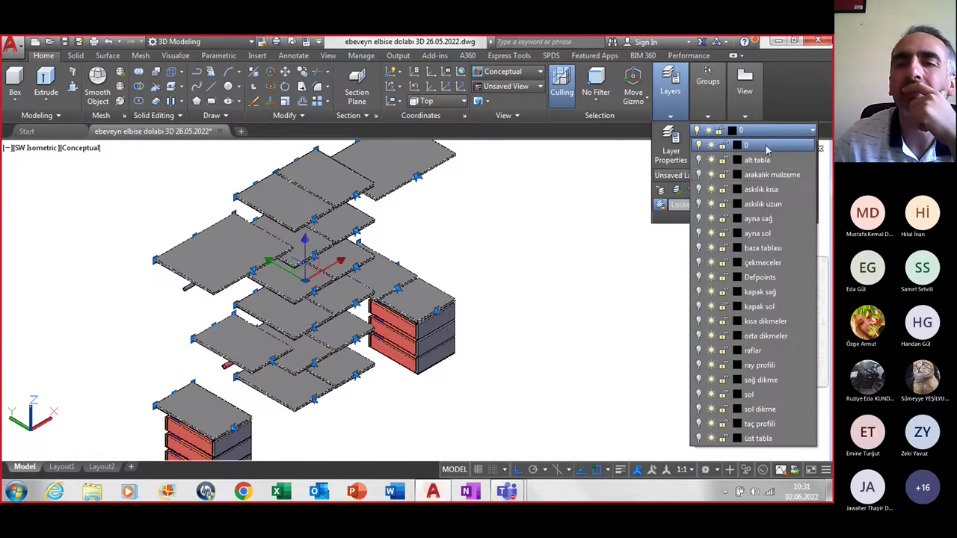
left_click(755, 351)
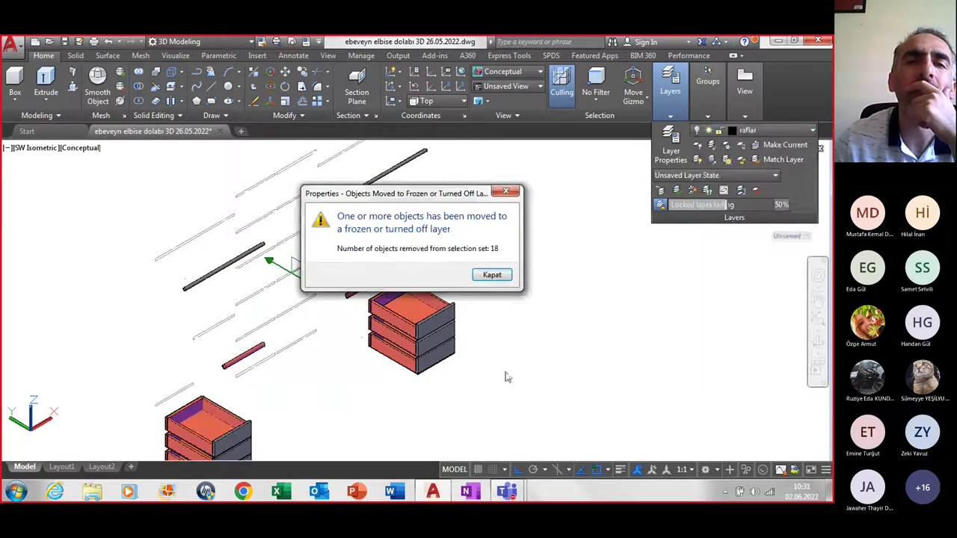
left_click(492, 275)
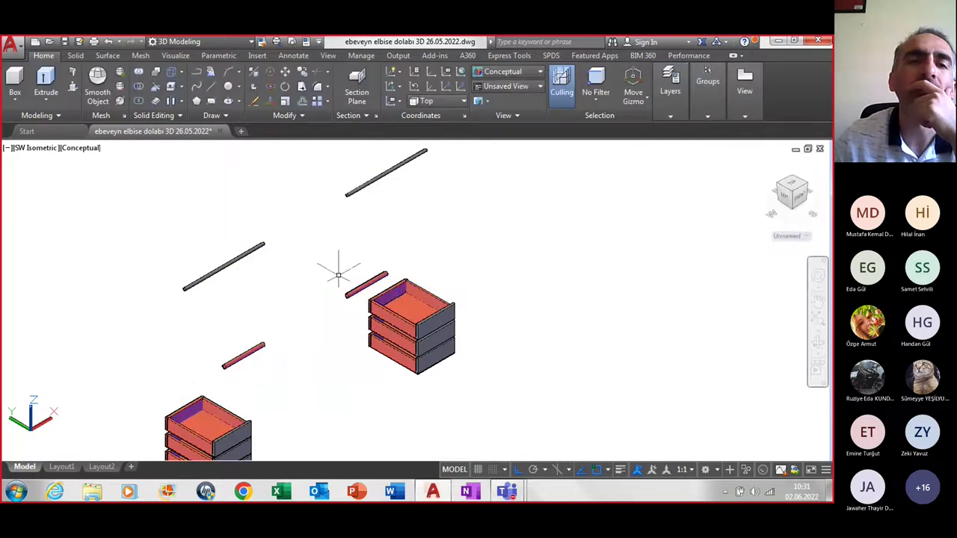
Move the diagonal and top hanging rods onto a hanger layer
left_click(224, 265)
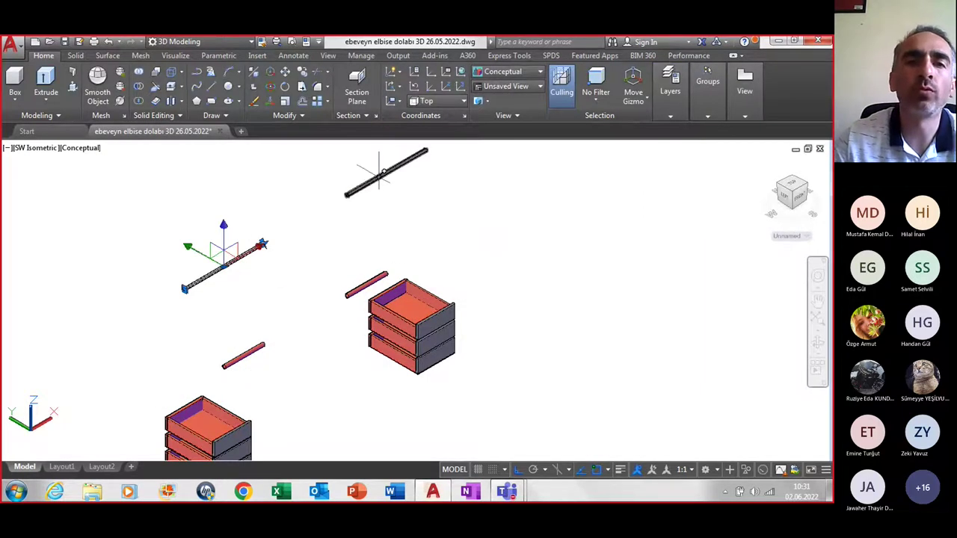
left_click(379, 183)
left_click(670, 86)
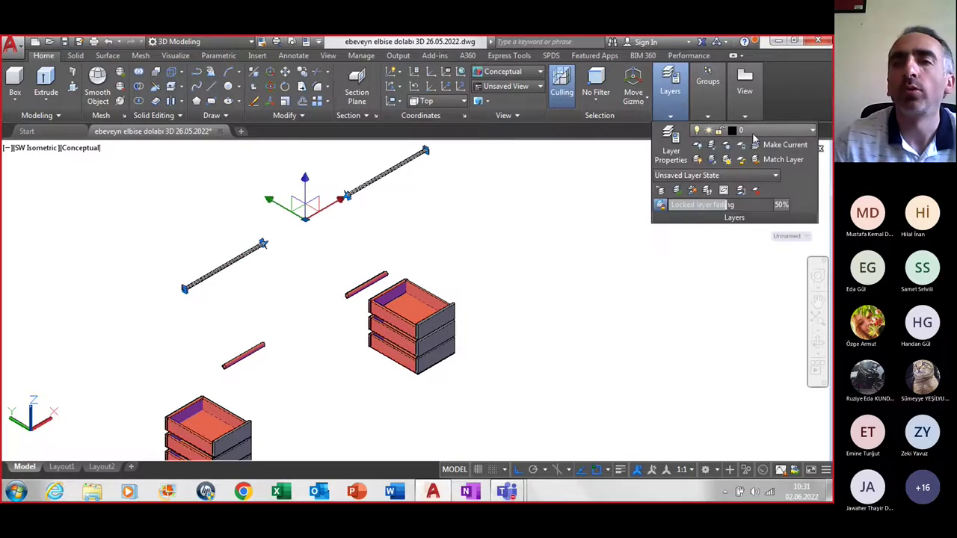
left_click(751, 131)
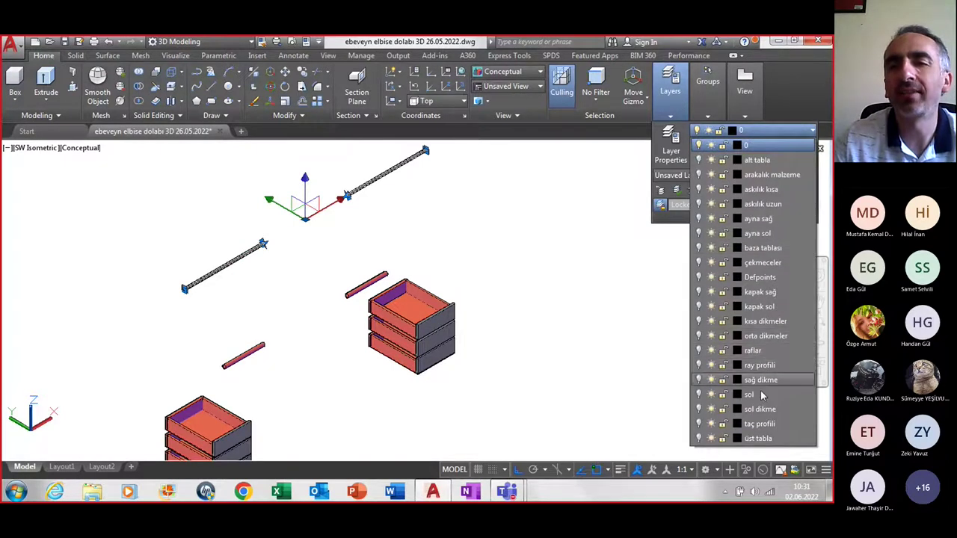
left_click(763, 204)
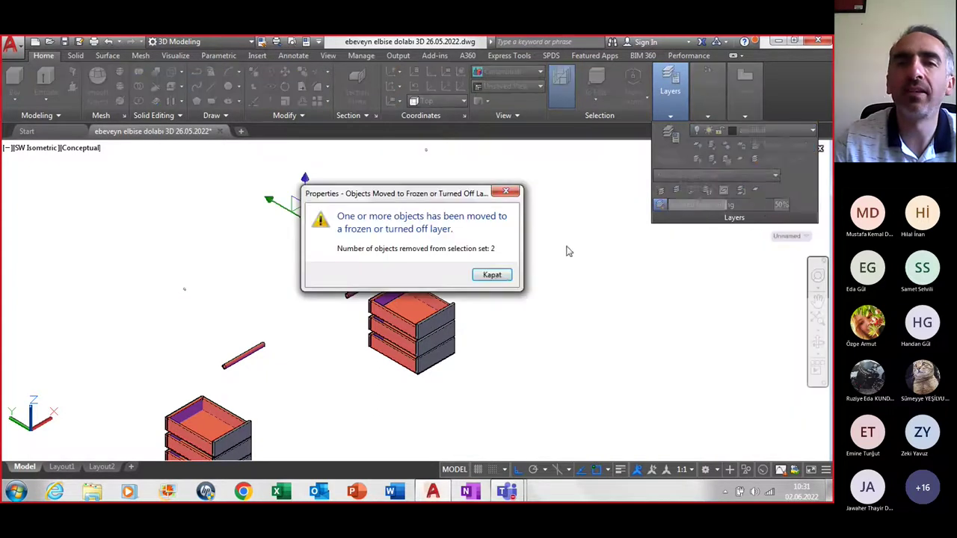
left_click(492, 275)
Move the remaining two hanger rods onto the askılık kısa layer
left_click(251, 351)
left_click(363, 284)
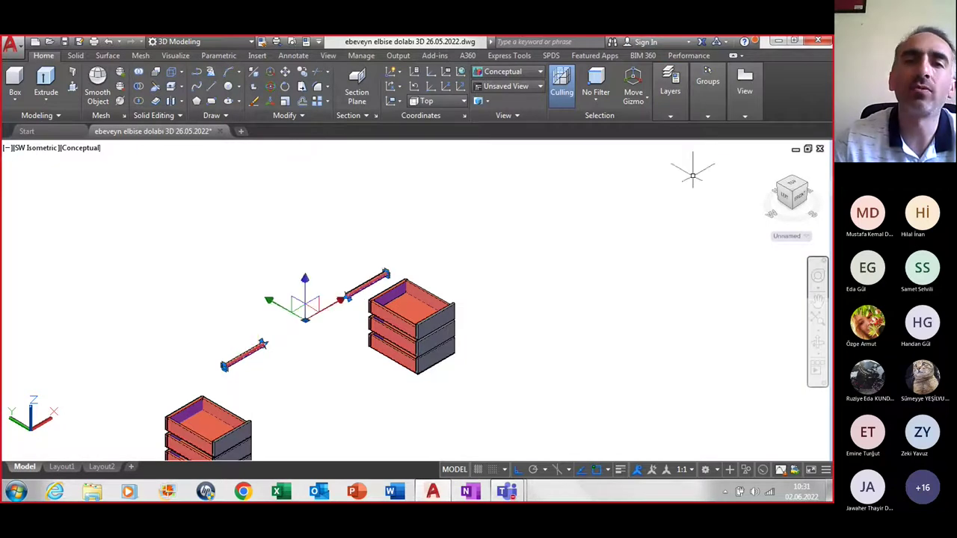
left_click(669, 85)
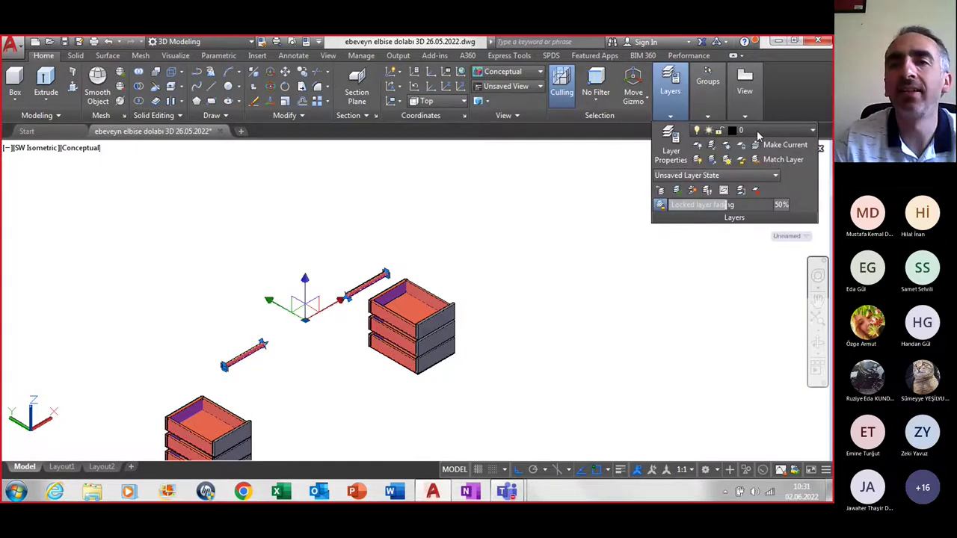
left_click(759, 132)
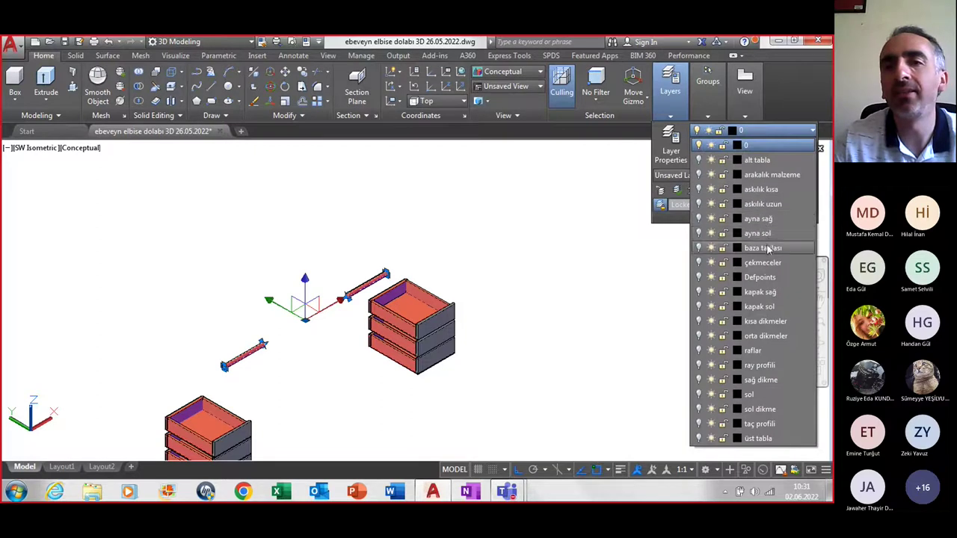
left_click(763, 190)
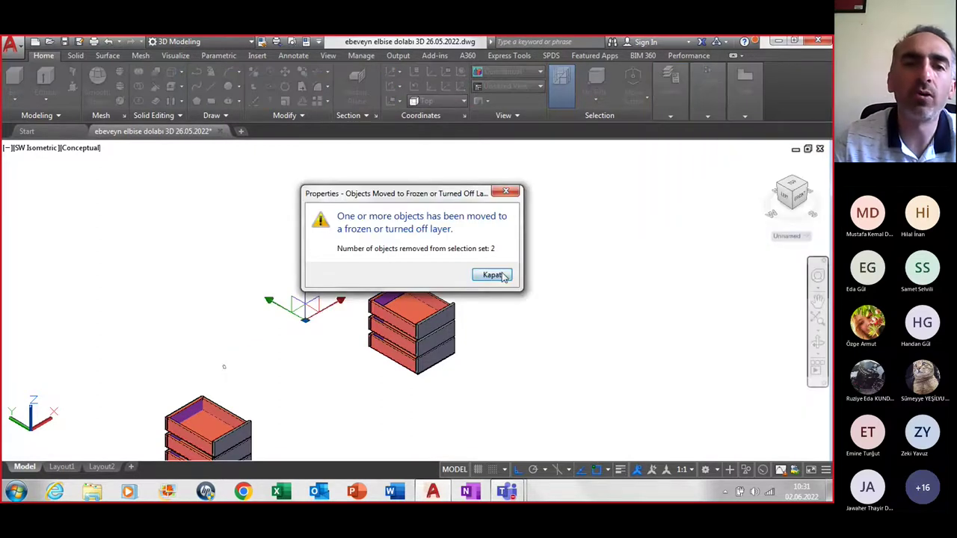
left_click(505, 277)
scroll(403, 321, "down", 2)
left_click(347, 255)
left_click(483, 389)
key("Escape")
Zoom to the drawers and window-select the lower orange drawer box
middle_click_drag(311, 438, 291, 341)
scroll(297, 351, "up", 3)
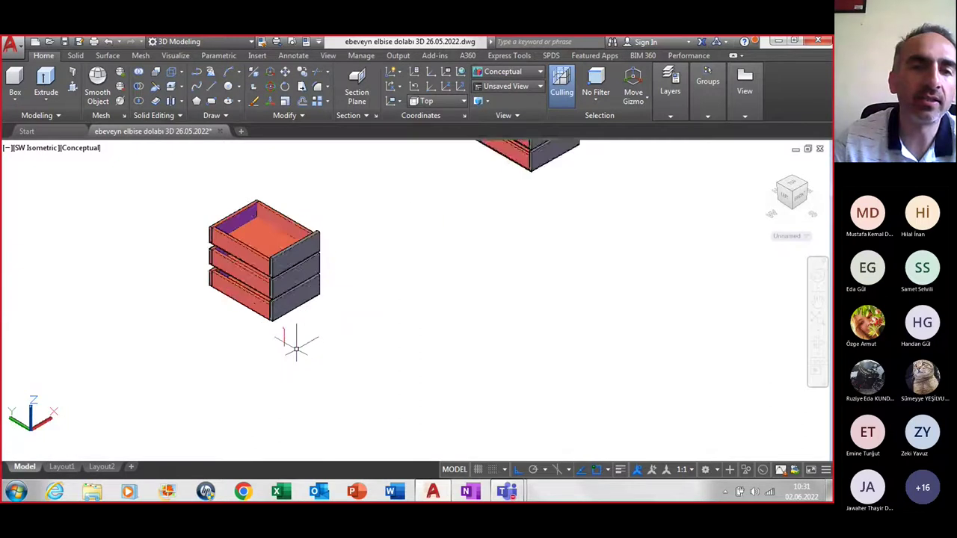
scroll(295, 337, "up", 3)
scroll(280, 332, "up", 2)
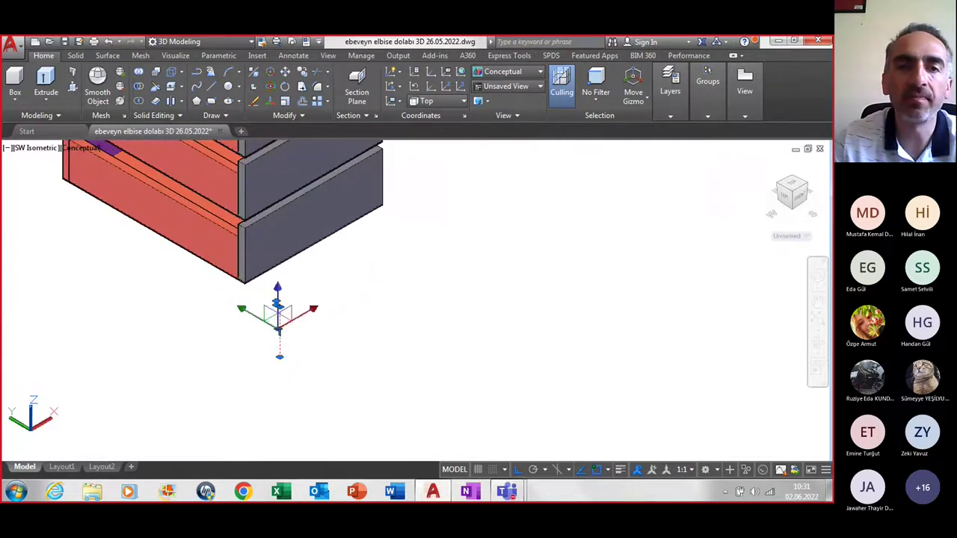
scroll(291, 326, "down", 4)
left_click(287, 318)
left_click(311, 329)
scroll(309, 337, "down", 3)
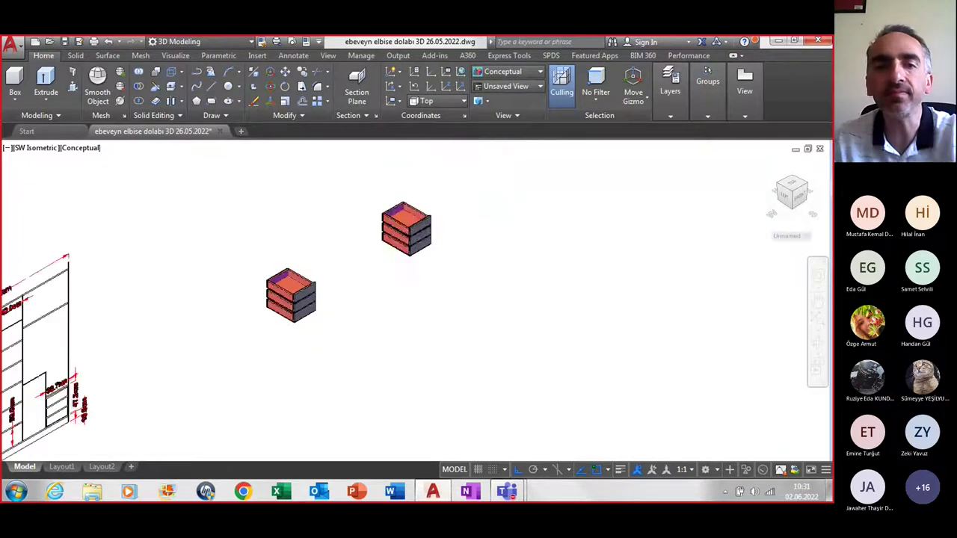
scroll(292, 314, "down", 2)
left_click(254, 276)
left_click(352, 340)
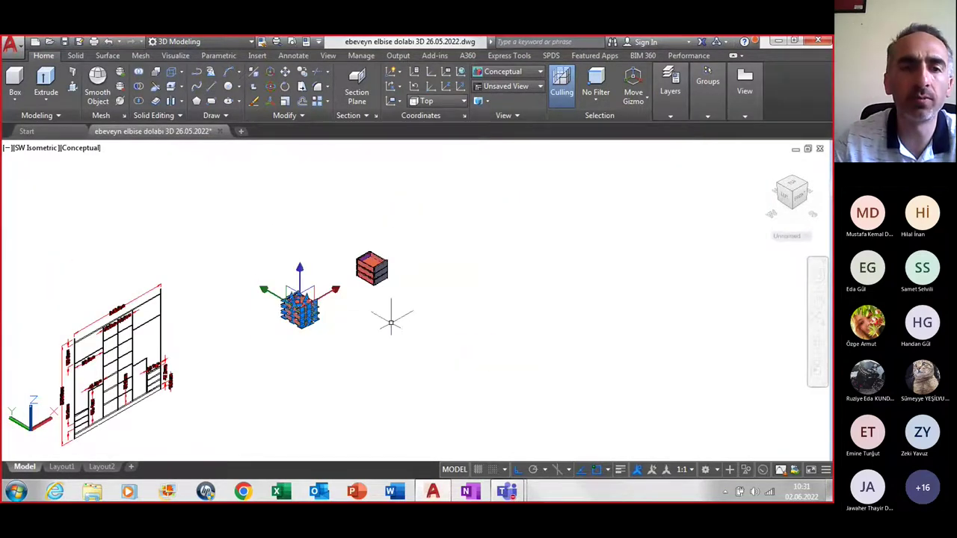
Add the upper drawer box and move both boxes onto the çekmeceler layer
left_click(344, 229)
left_click(398, 301)
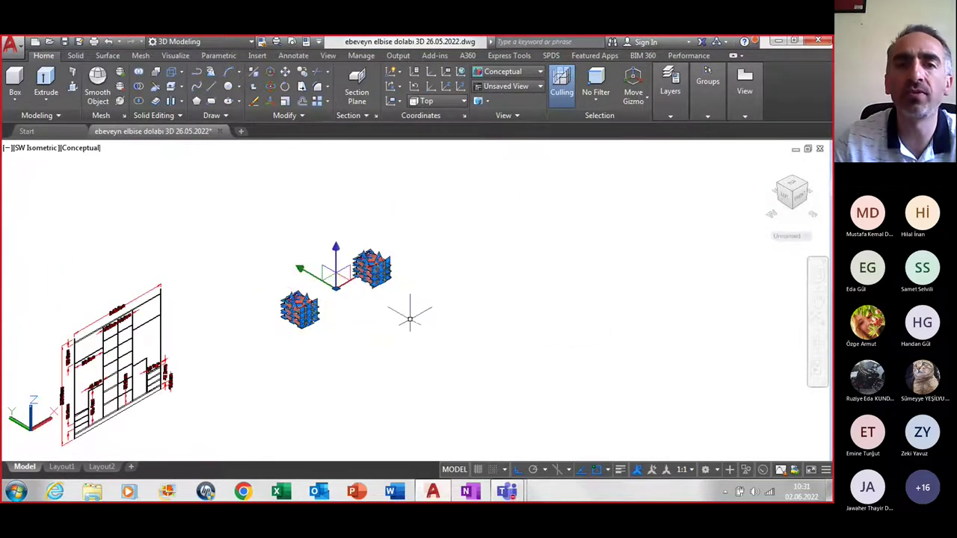
left_click(669, 97)
left_click(754, 134)
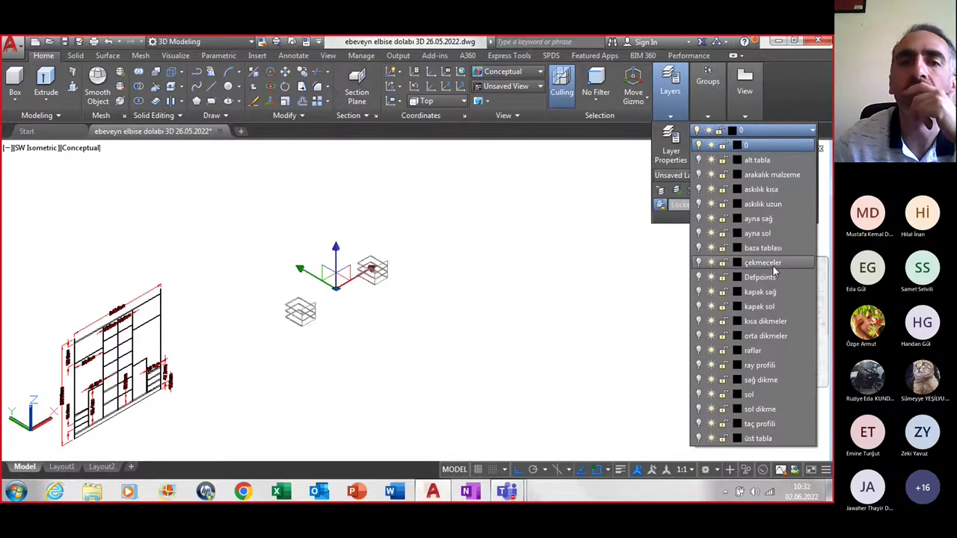
left_click(759, 262)
left_click(491, 276)
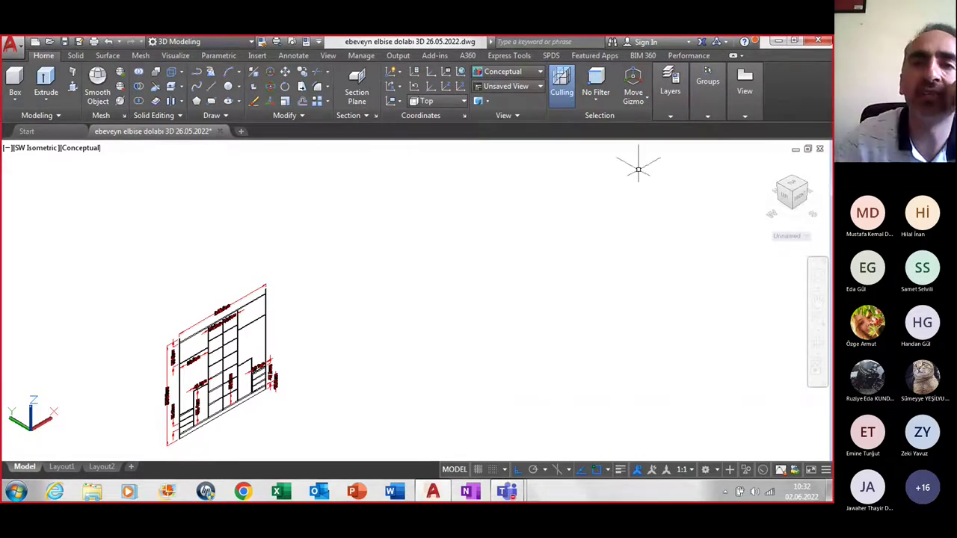
Turn on every wardrobe layer, from alt tabla through üst tabla, in the layer list
left_click(661, 97)
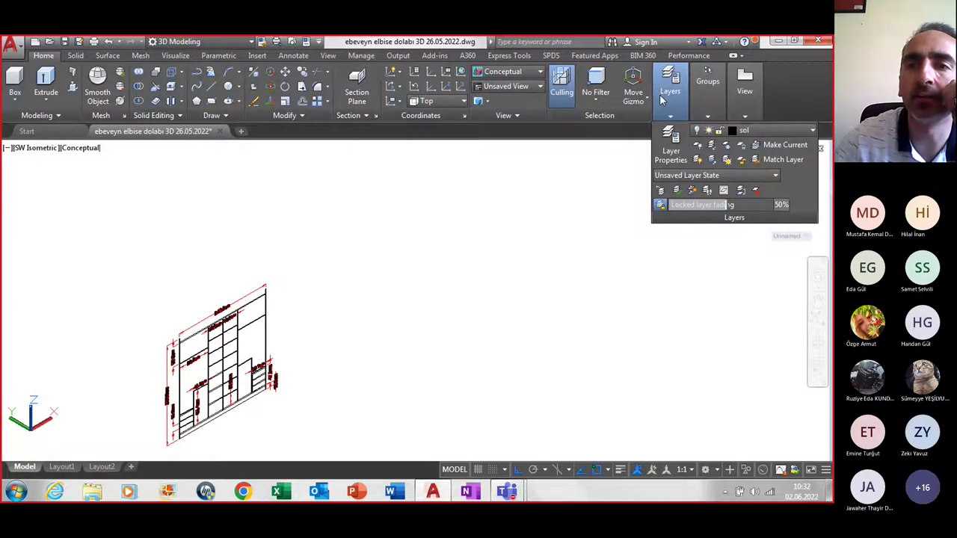
left_click(747, 130)
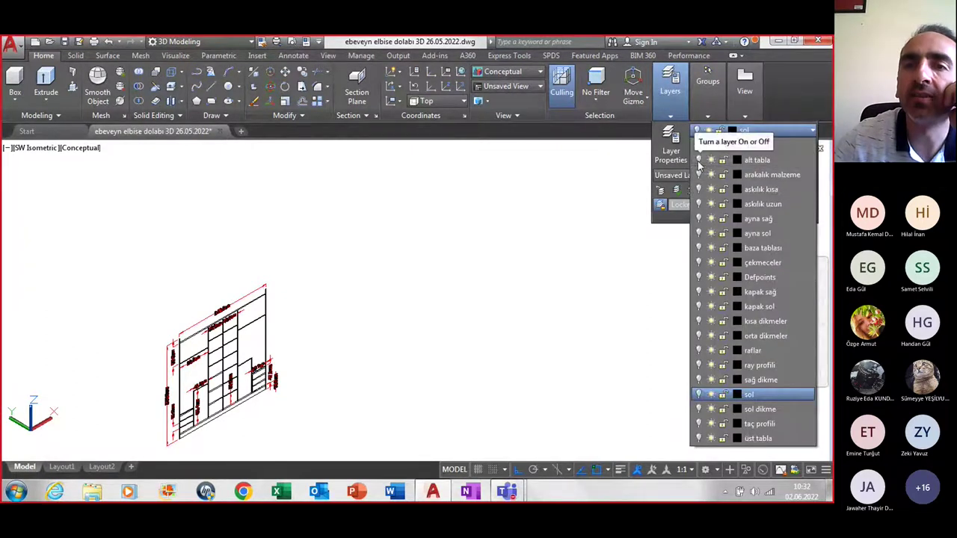
left_click(700, 175)
left_click(699, 189)
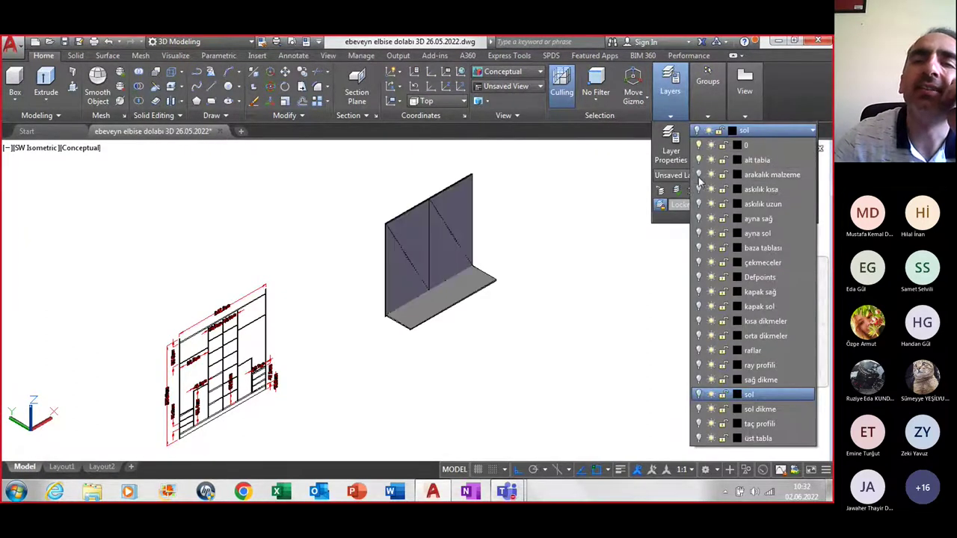
left_click(700, 204)
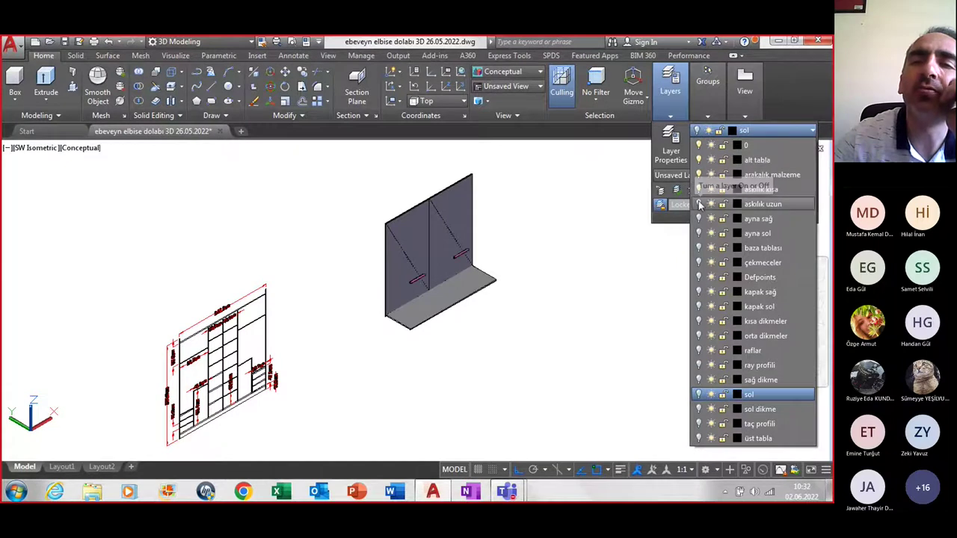
left_click(699, 218)
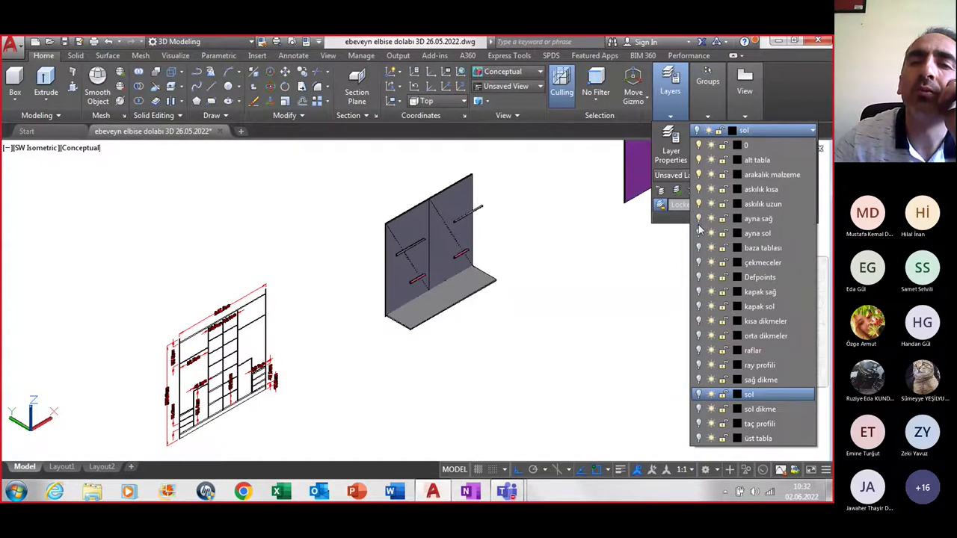
left_click(700, 233)
left_click(700, 247)
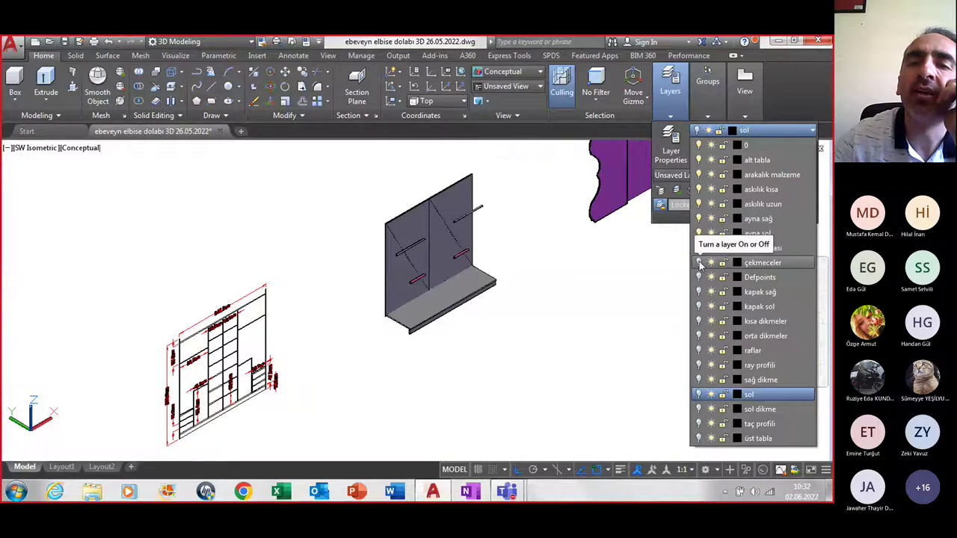
left_click(700, 263)
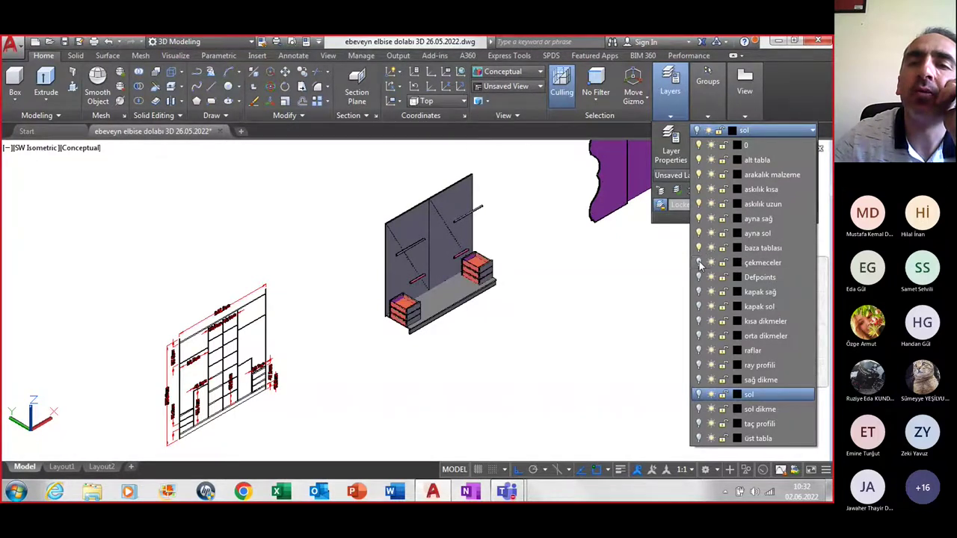
left_click(700, 307)
left_click(700, 322)
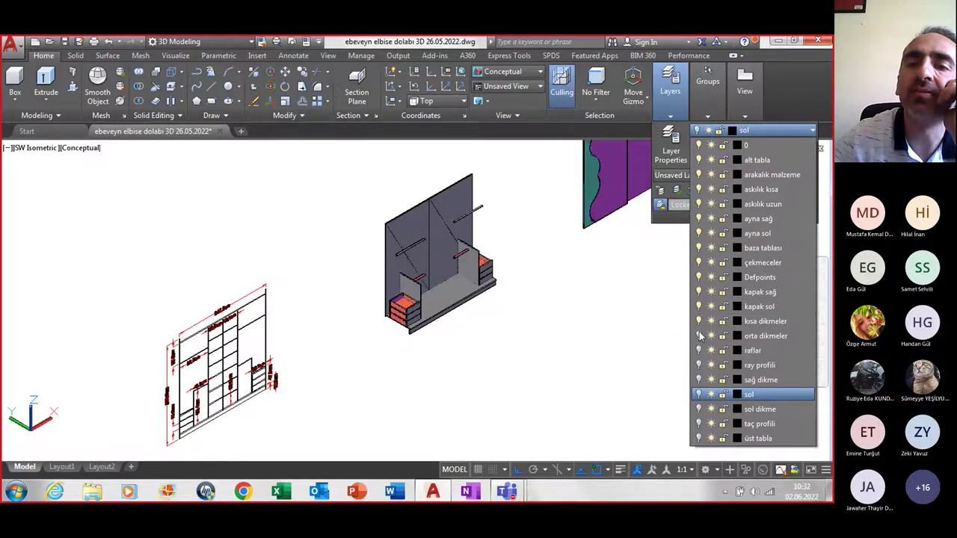
left_click(700, 335)
left_click(700, 351)
left_click(700, 366)
left_click(700, 381)
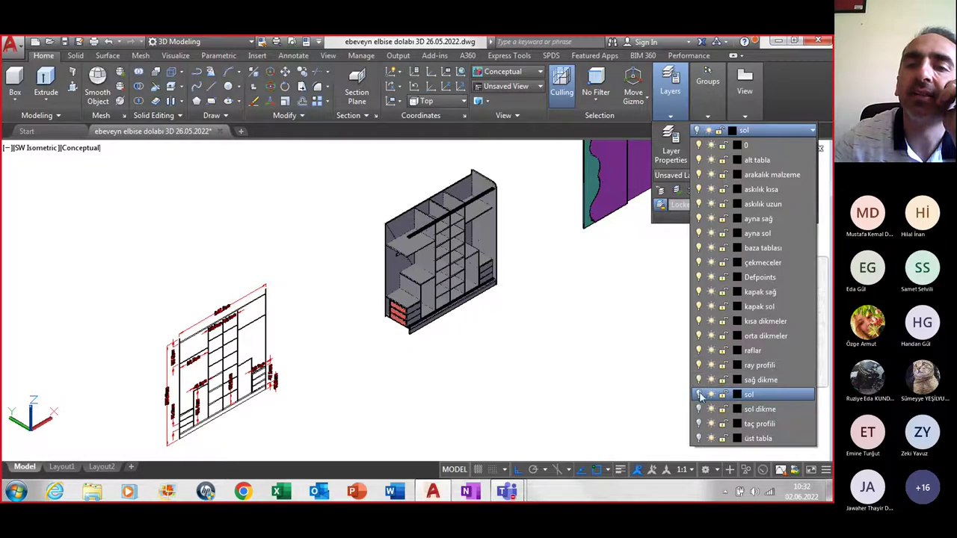
left_click(700, 409)
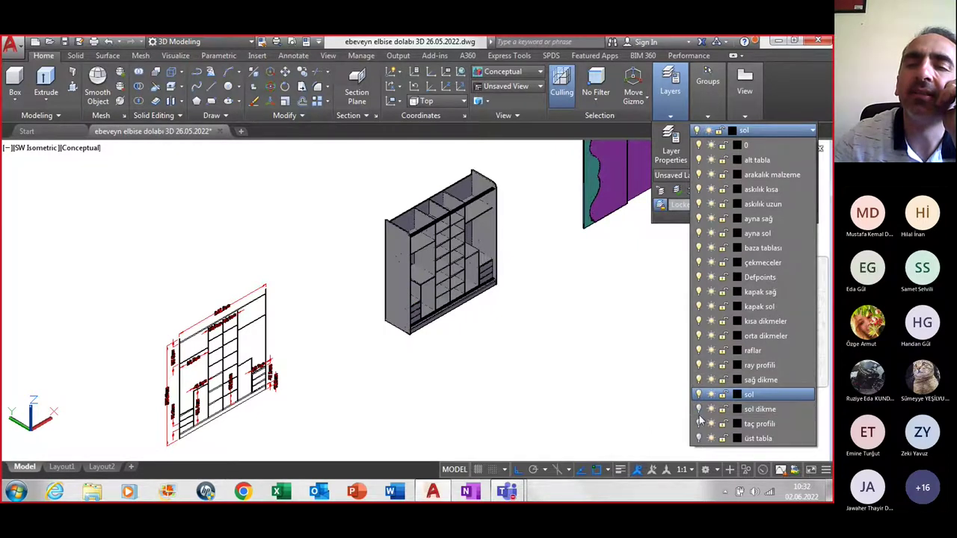
left_click(700, 424)
left_click(698, 439)
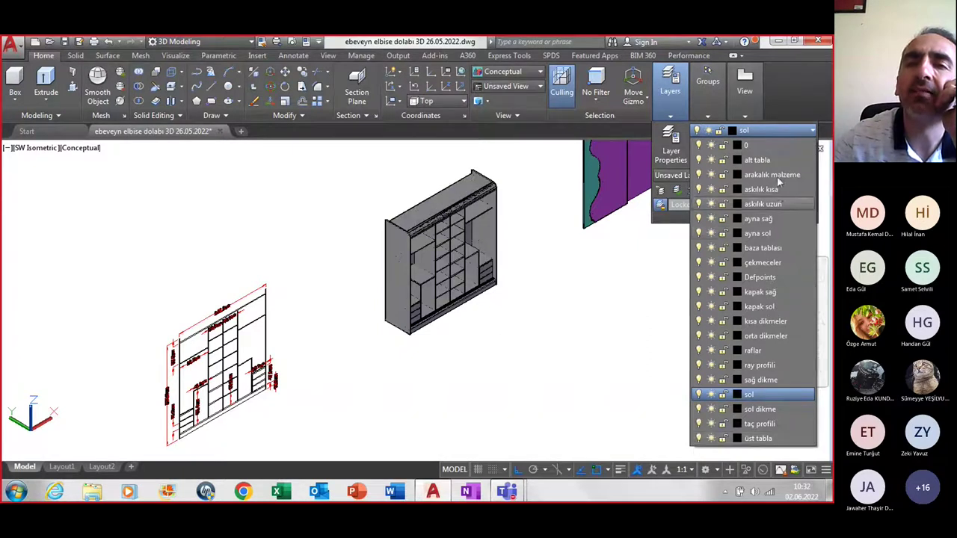
Make layer 0 the current layer and close the layer list
left_click(779, 143)
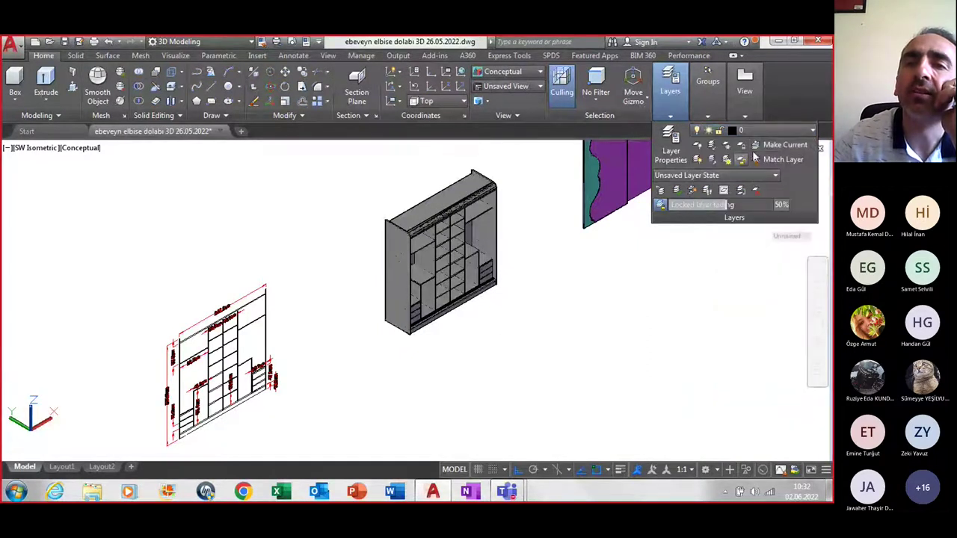
left_click(754, 133)
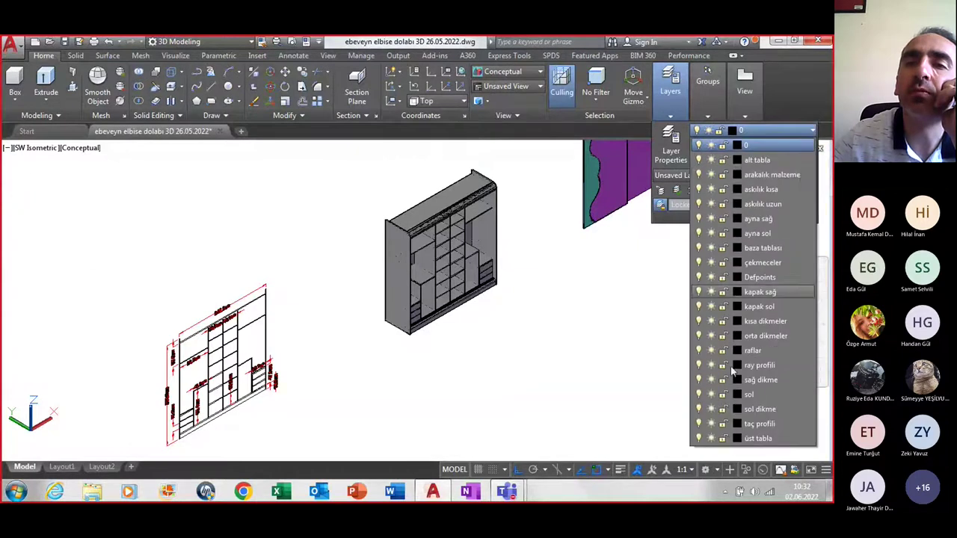
left_click(762, 144)
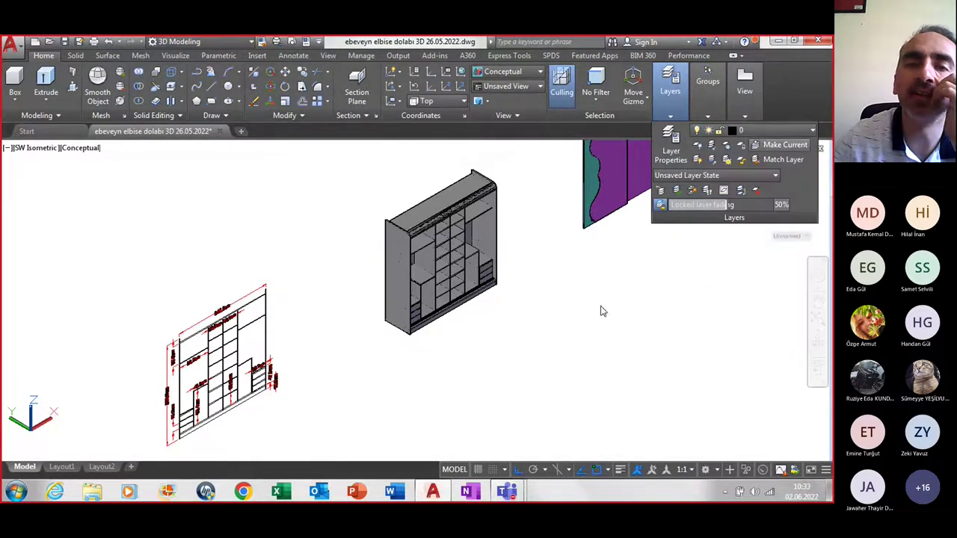
Pan to centre the wardrobe and mirror doors, then check and close the layer list
middle_click_drag(565, 297, 470, 332)
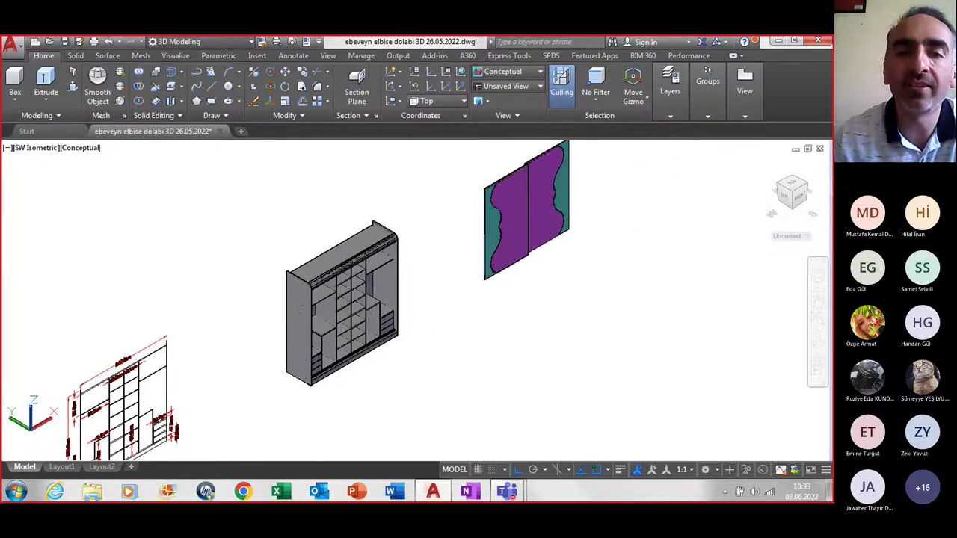
left_click(703, 97)
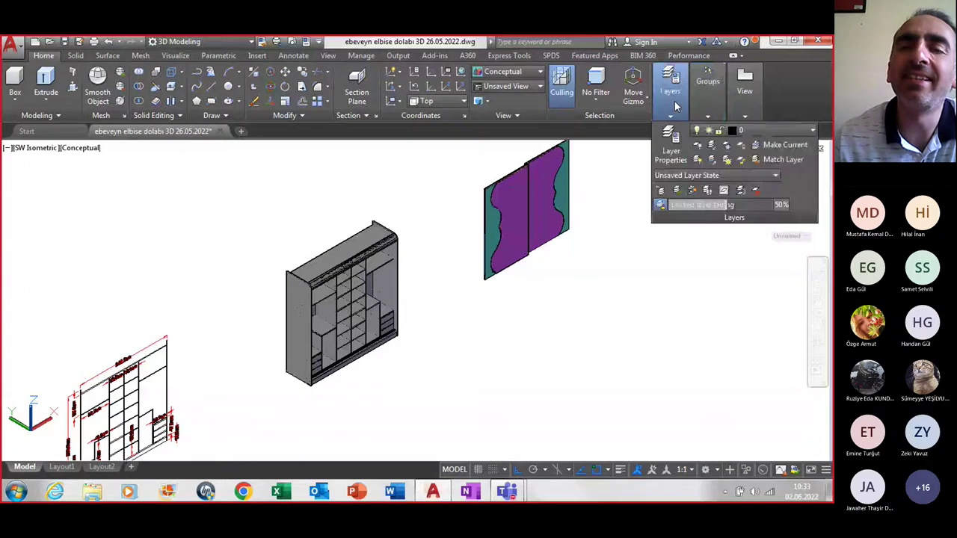
mouse_move(670, 84)
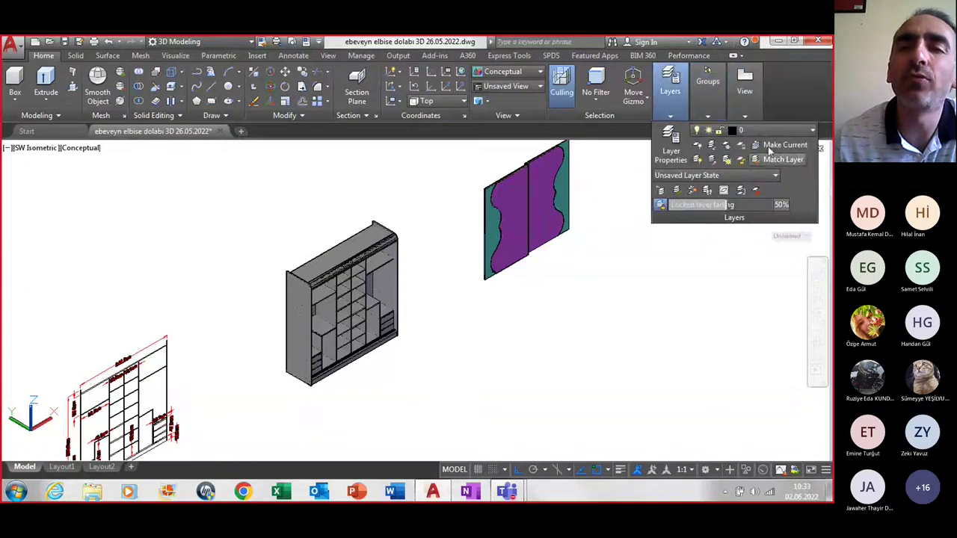
left_click(791, 133)
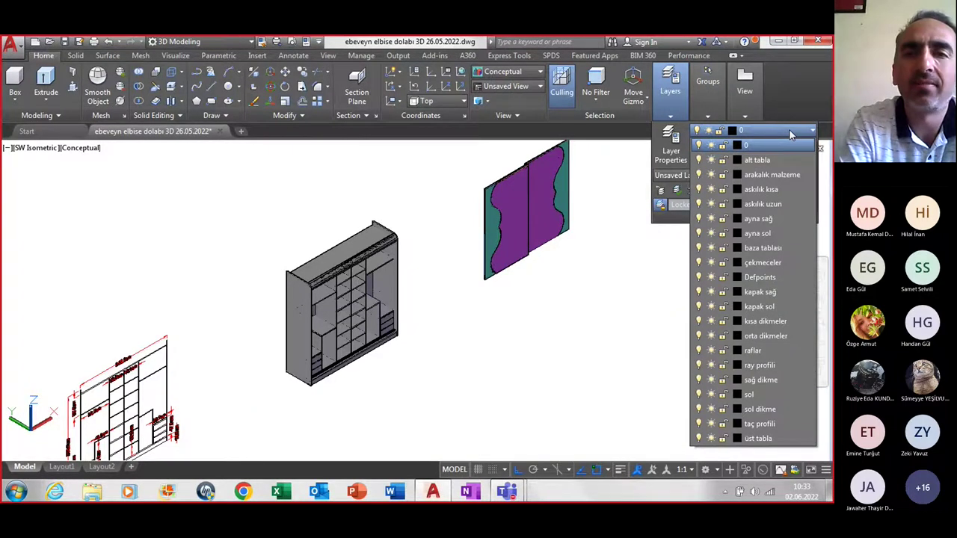
left_click(789, 129)
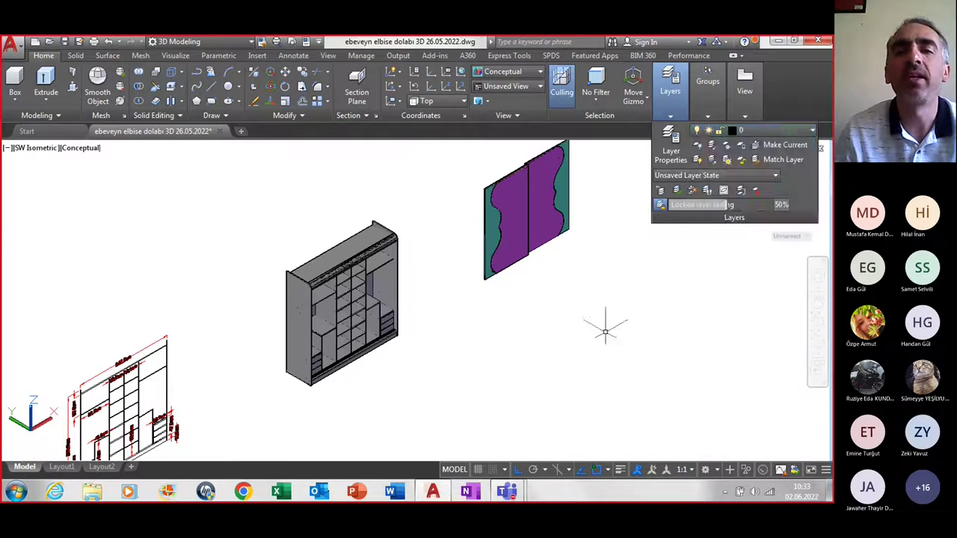
left_click(605, 327)
left_click(604, 336)
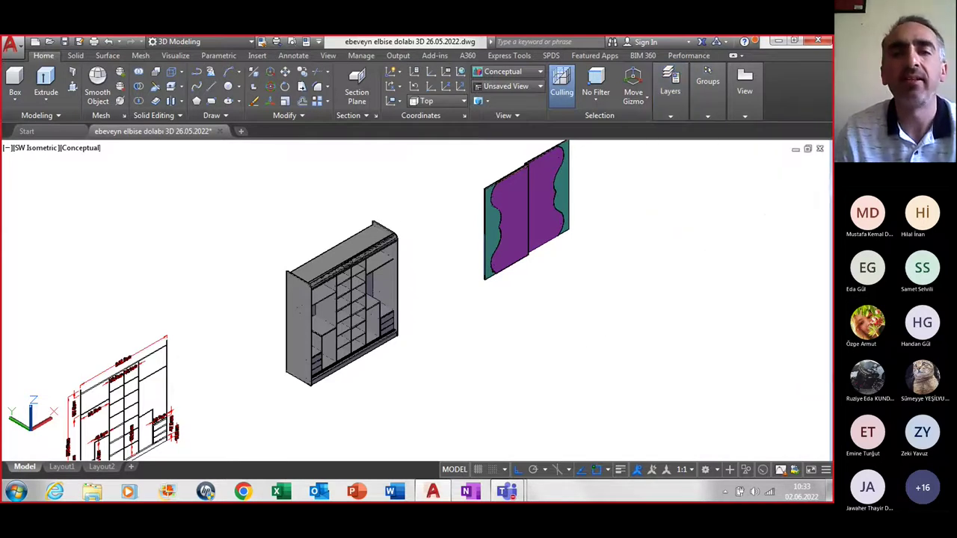
Save the drawing and reopen the layer list from the expanded layer controls
key("ctrl+s")
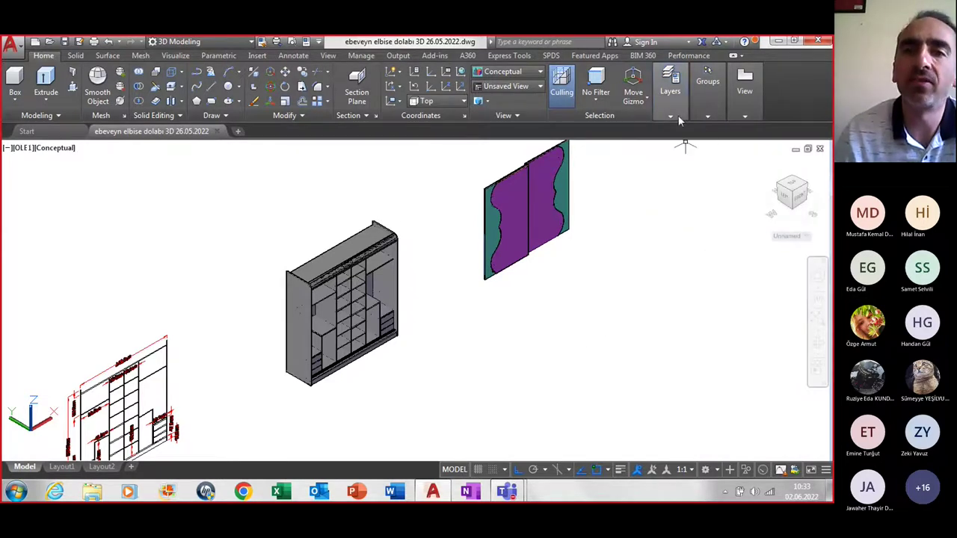
left_click(676, 115)
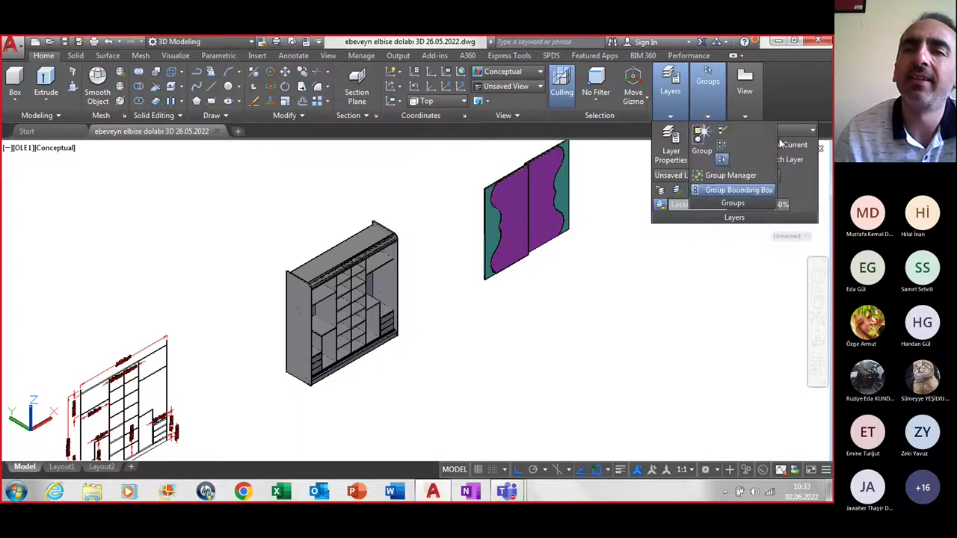
left_click(807, 131)
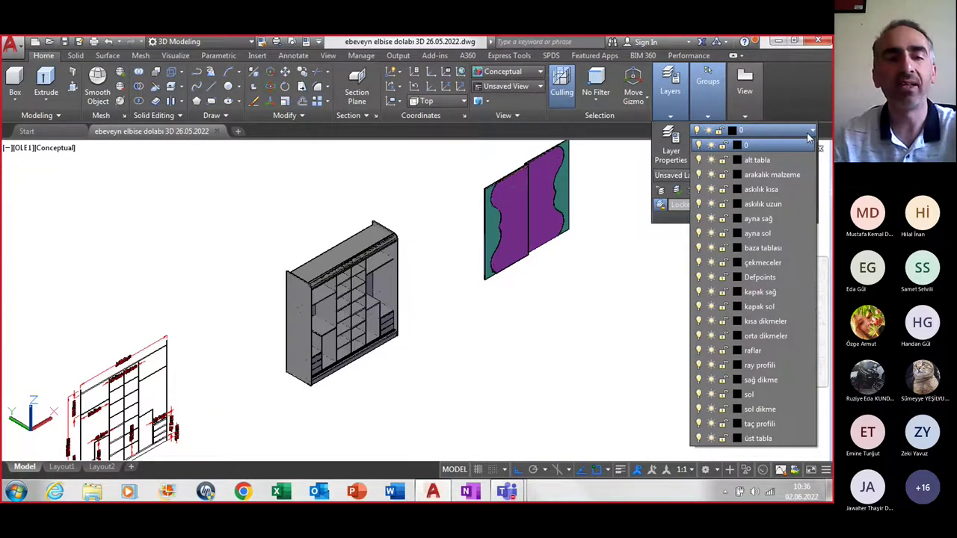
Close the layer dropdown without changing layer and zoom in on the open cabinet
left_click(807, 132)
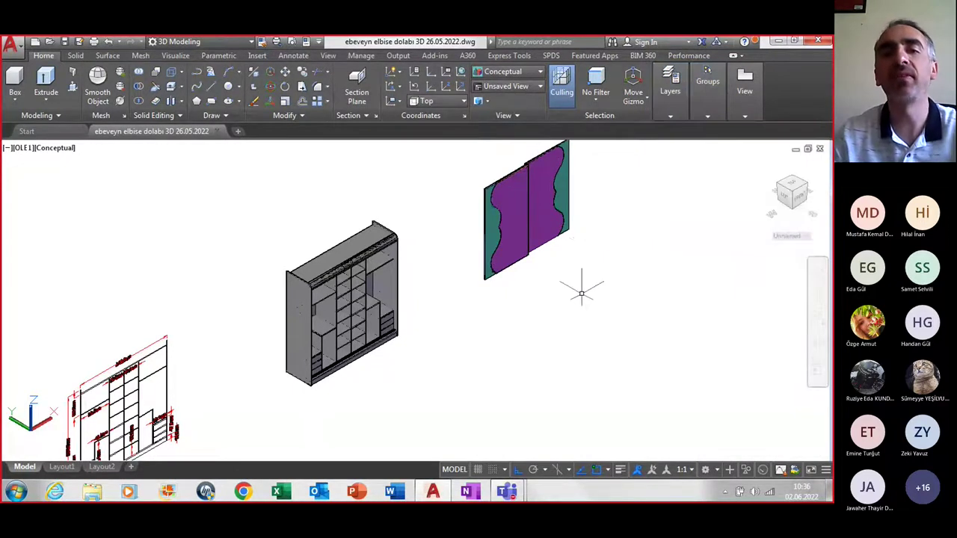
scroll(329, 346, "up", 2)
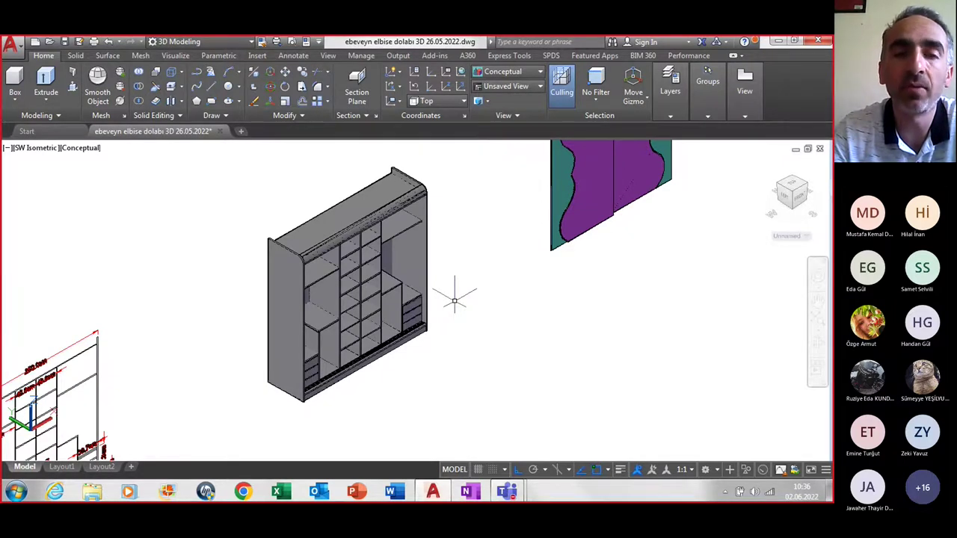
scroll(456, 287, "up", 2)
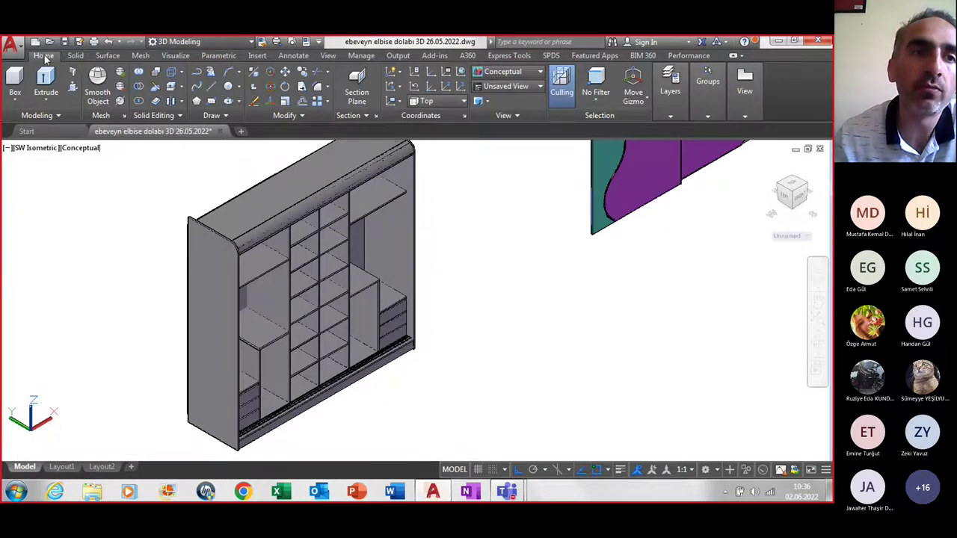
Switch to the Visualize ribbon tab and open the Materials Browser
left_click(74, 57)
left_click(107, 57)
left_click(142, 57)
left_click(173, 56)
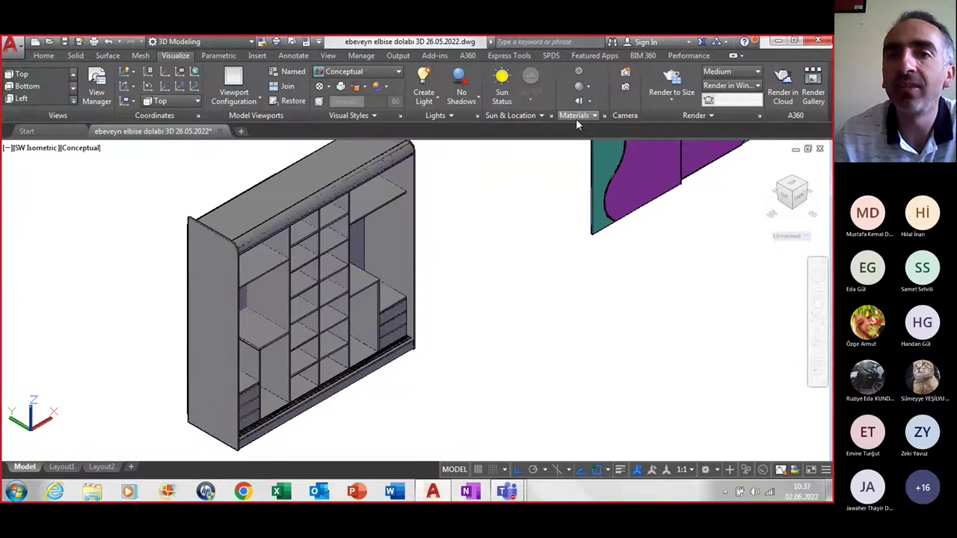
left_click(580, 75)
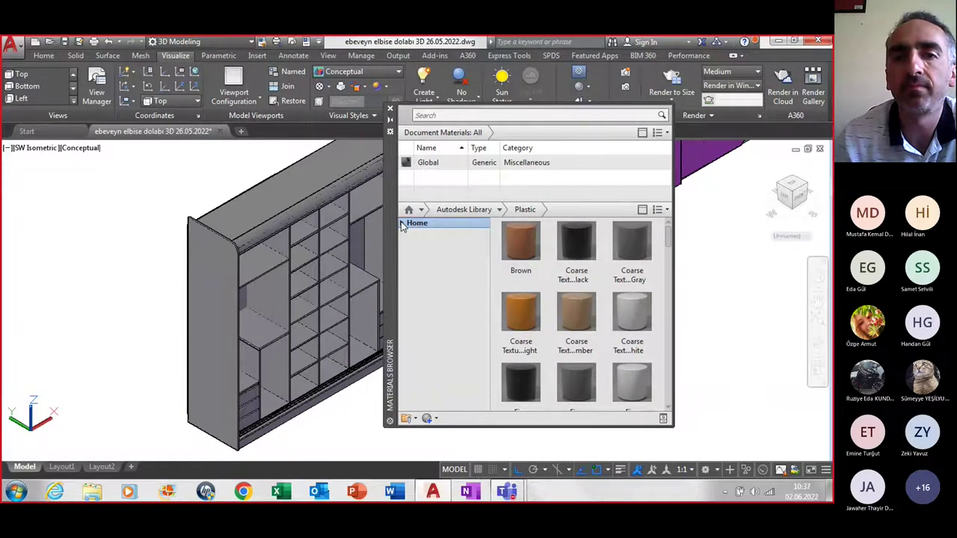
Browse Autodesk Library to Wood > Panels and move the browser off the wardrobe
left_click(401, 225)
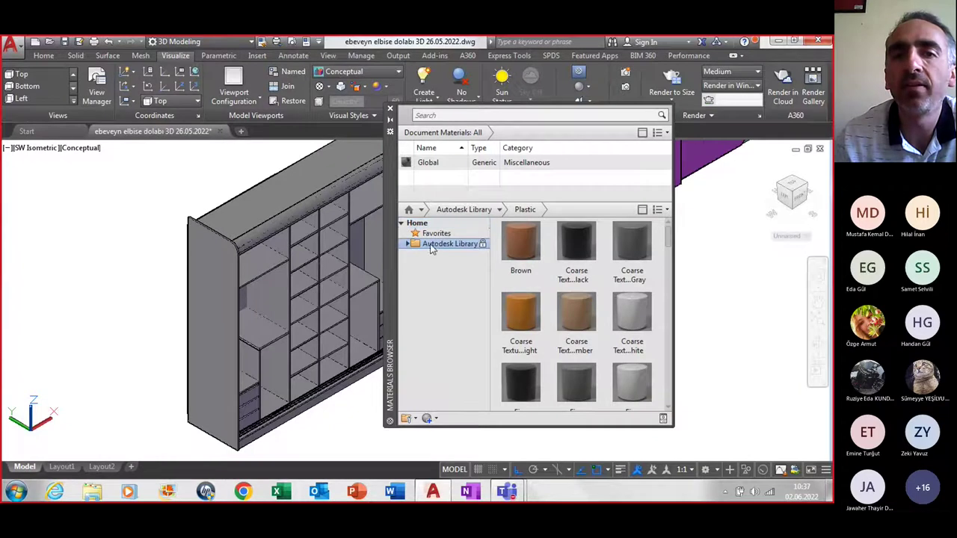
left_click(409, 244)
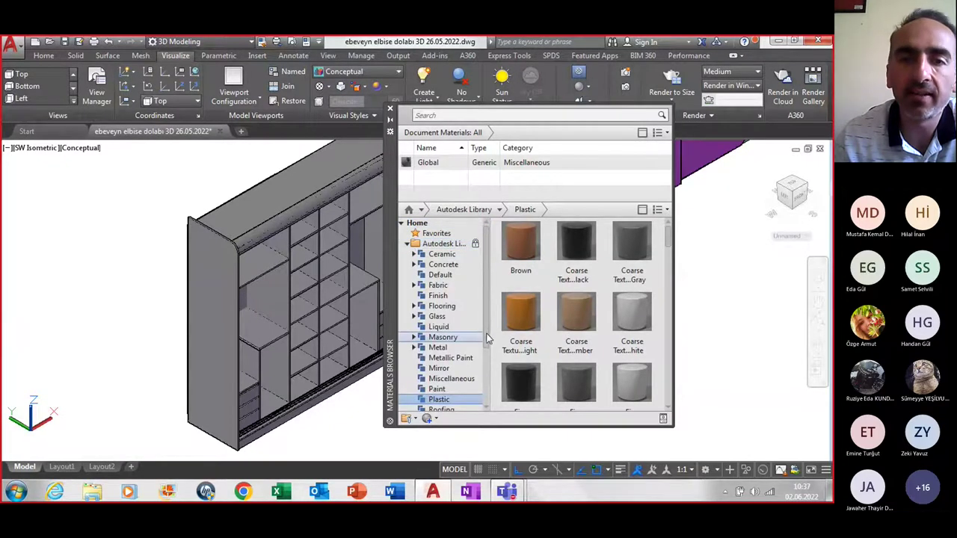
scroll(489, 337, "down", 2)
scroll(489, 351, "down", 2)
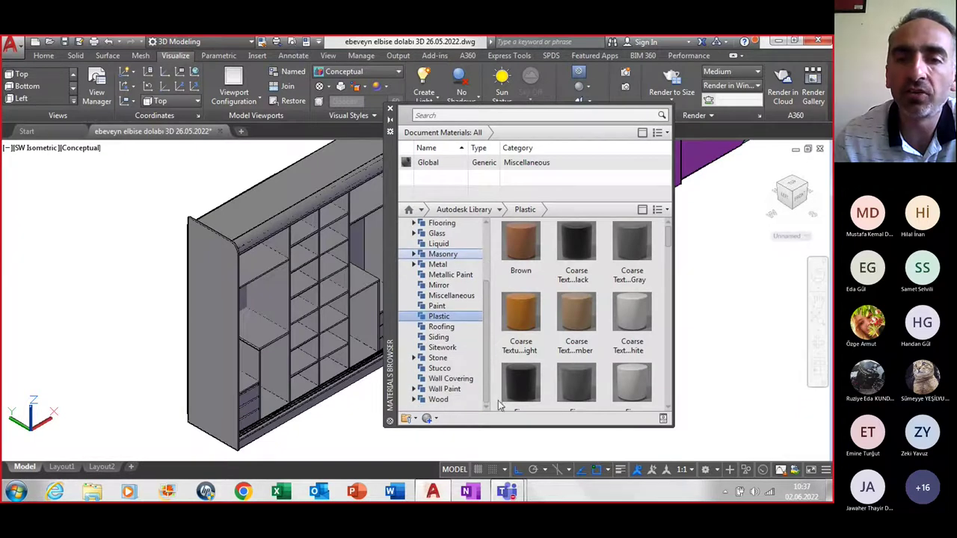
scroll(498, 400, "down", 1)
left_click(415, 400)
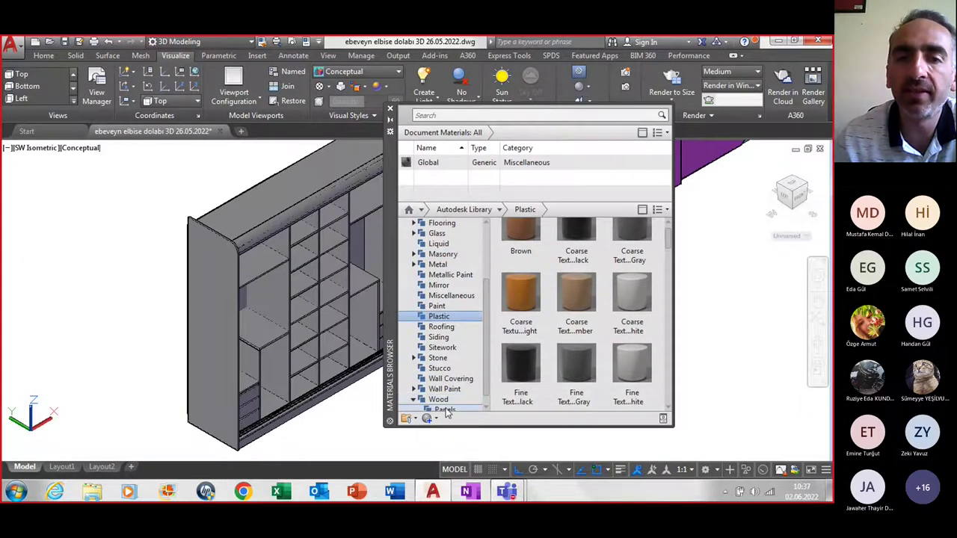
left_click(445, 411)
mouse_move(389, 190)
left_mouse_down()
mouse_move(510, 195)
mouse_move(498, 193)
left_mouse_up()
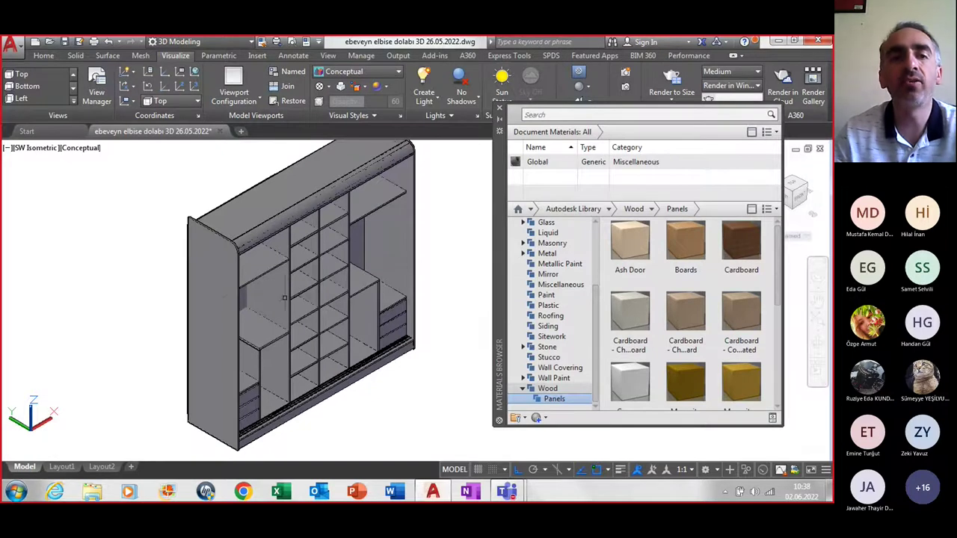
Assign Cardboard to the wardrobe's left side and top panels, then recentre the view
left_click(213, 299)
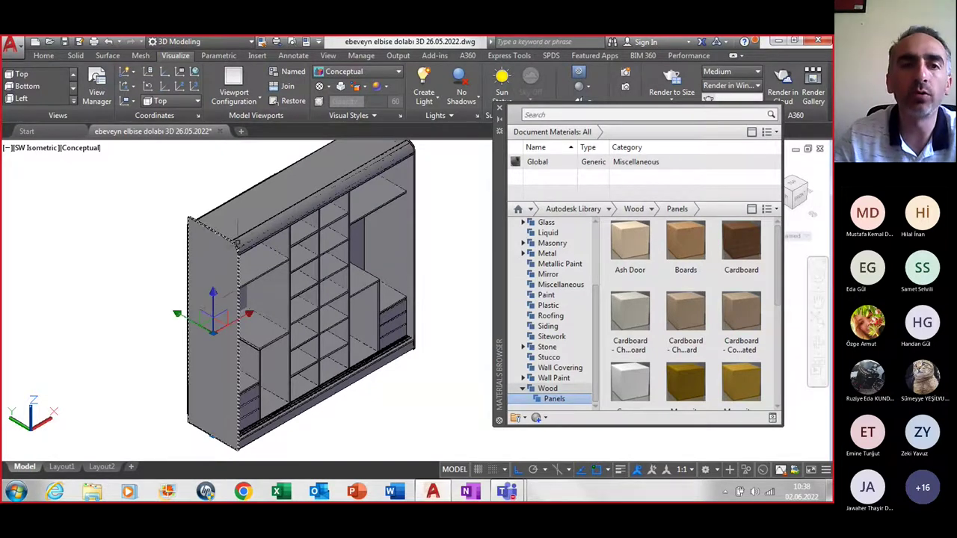
left_click(270, 188)
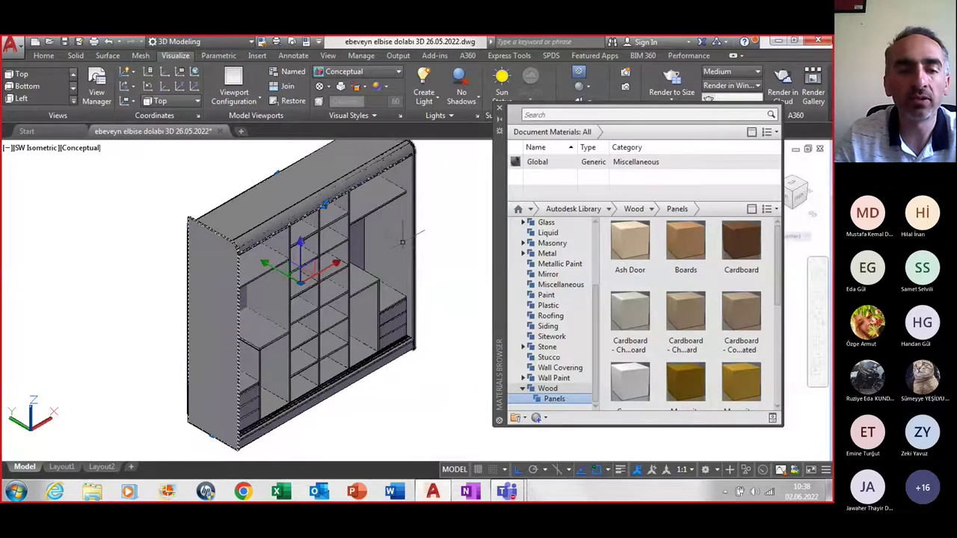
scroll(345, 296, "up", 3)
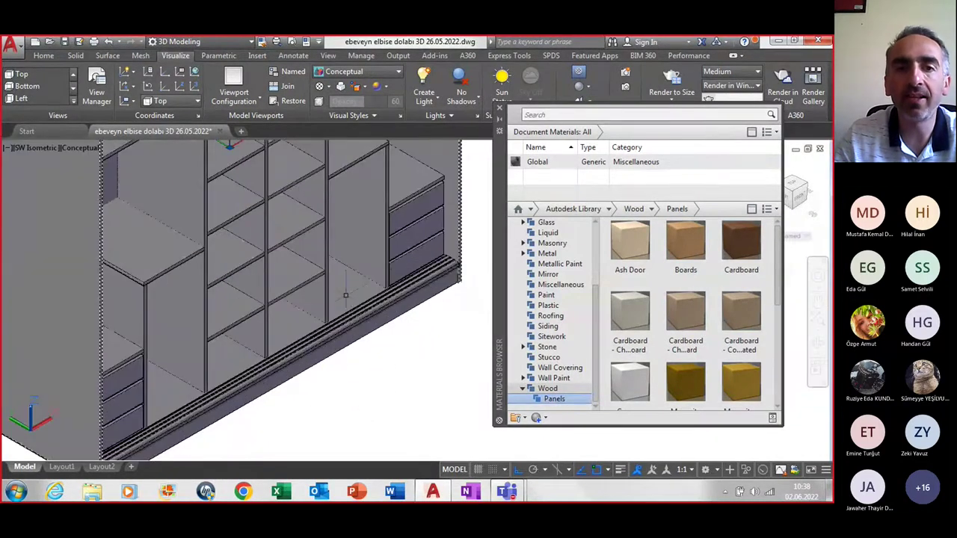
scroll(346, 295, "down", 3)
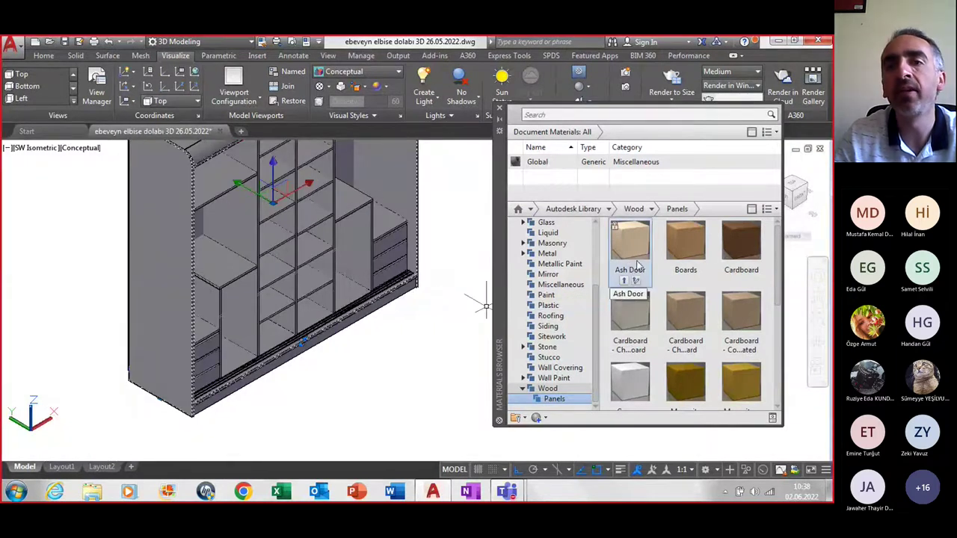
left_click_drag(735, 247, 740, 278)
right_click(739, 251)
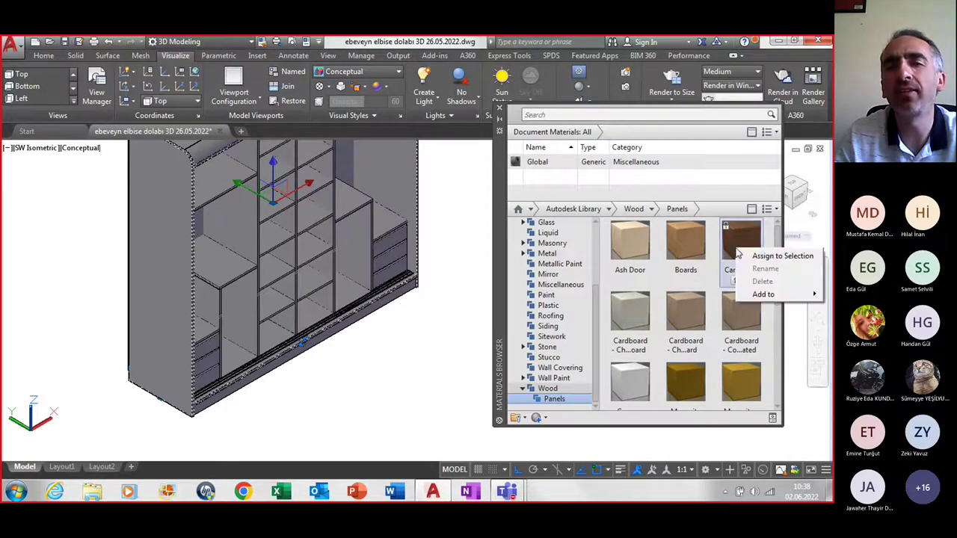
left_click(761, 256)
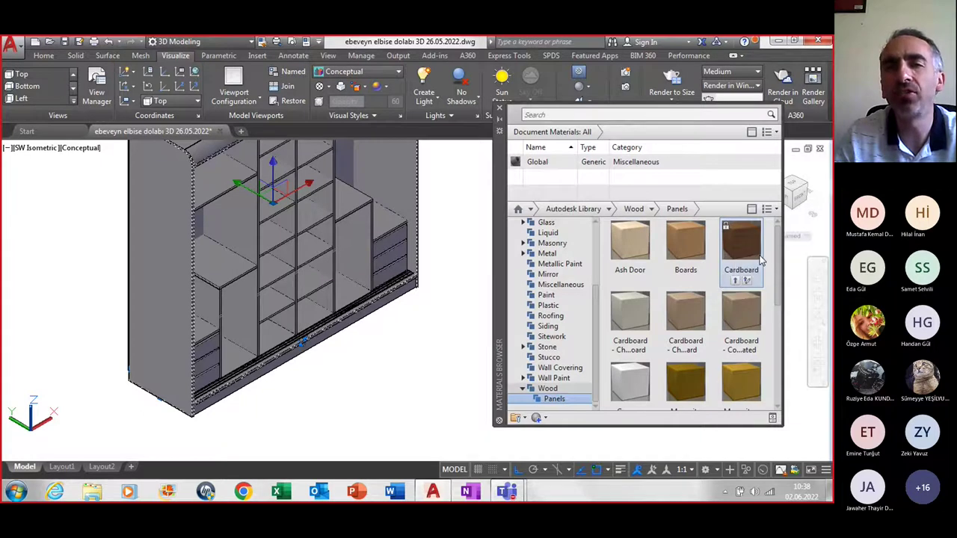
key("Escape")
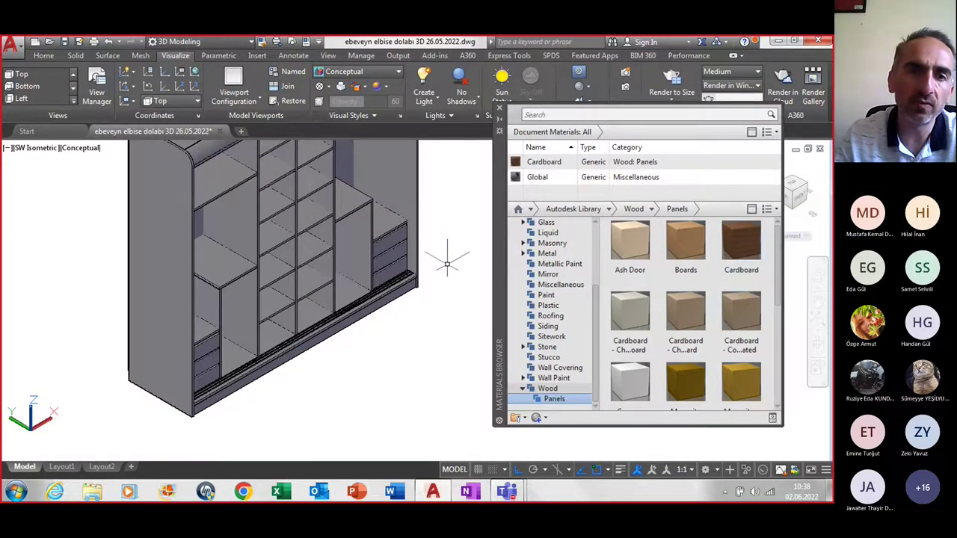
scroll(447, 258, "down", 3)
middle_click_drag(448, 256, 441, 298)
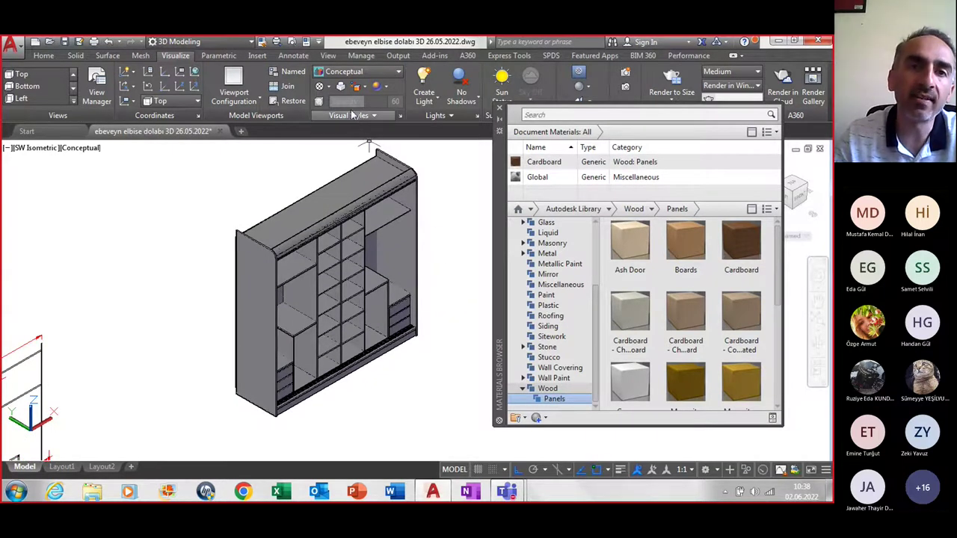
Switch the visual style to Realistic and scroll through the material library
left_click(359, 73)
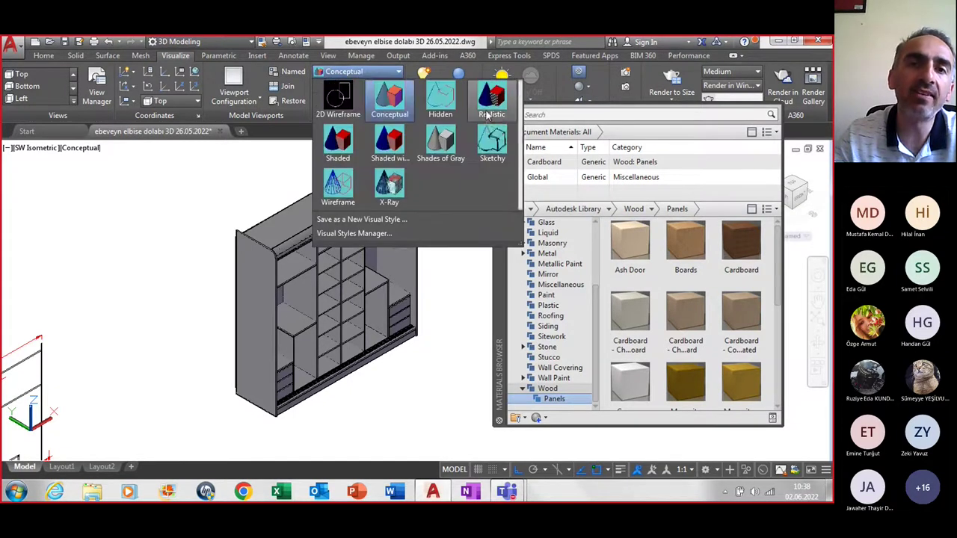
left_click(491, 105)
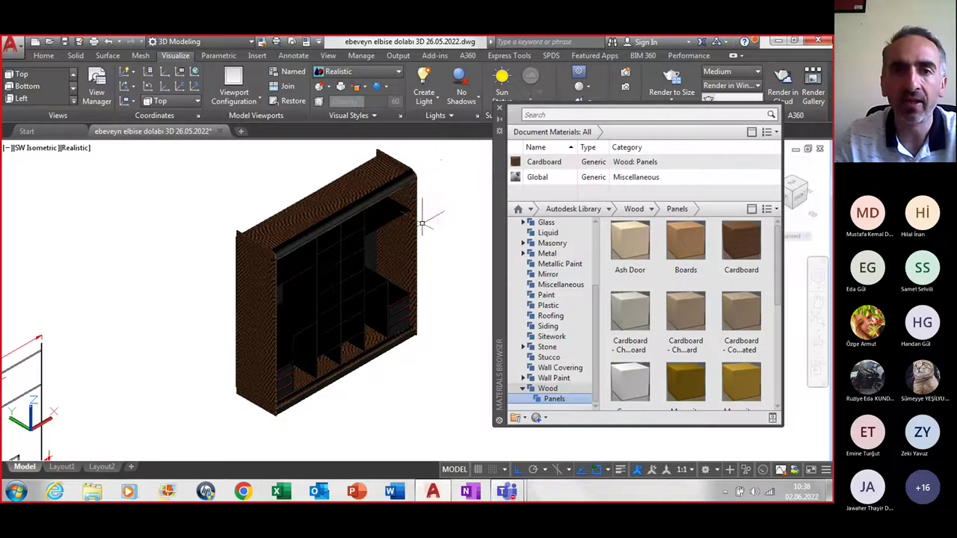
scroll(359, 199, "up", 3)
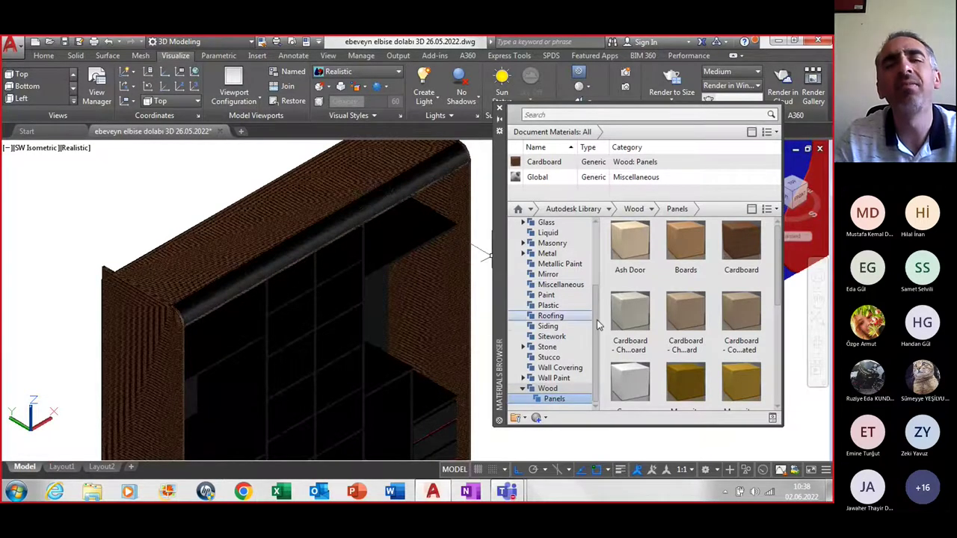
scroll(598, 323, "up", 1)
scroll(598, 314, "up", 2)
scroll(598, 303, "up", 1)
scroll(598, 291, "up", 2)
scroll(597, 276, "up", 2)
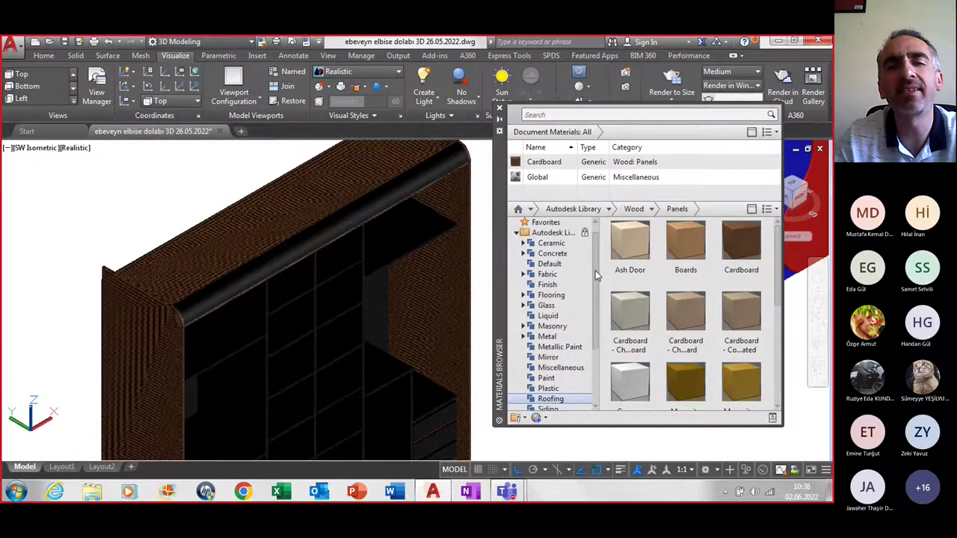
scroll(596, 276, "down", 1)
scroll(596, 284, "down", 2)
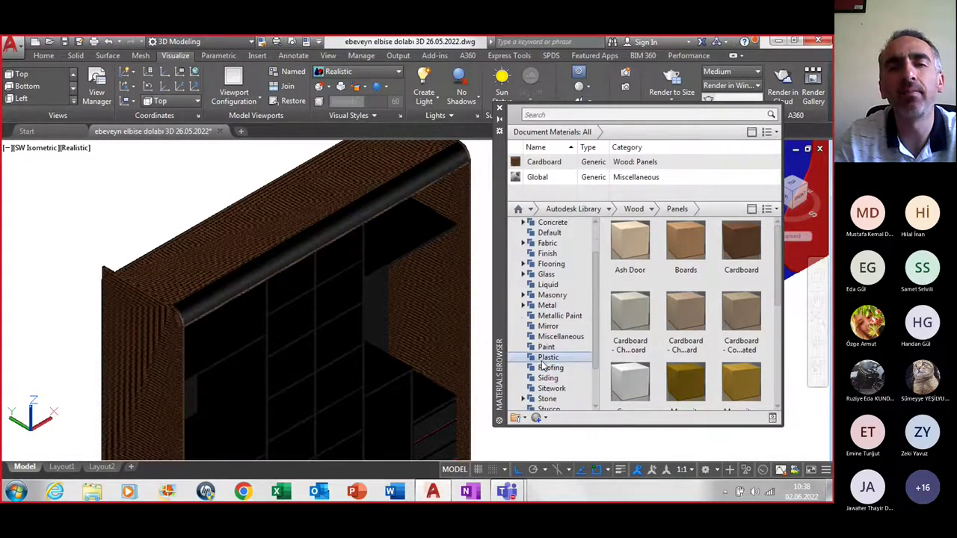
Look at the Plastic materials, then go back to Wood > Panels
left_click(588, 358)
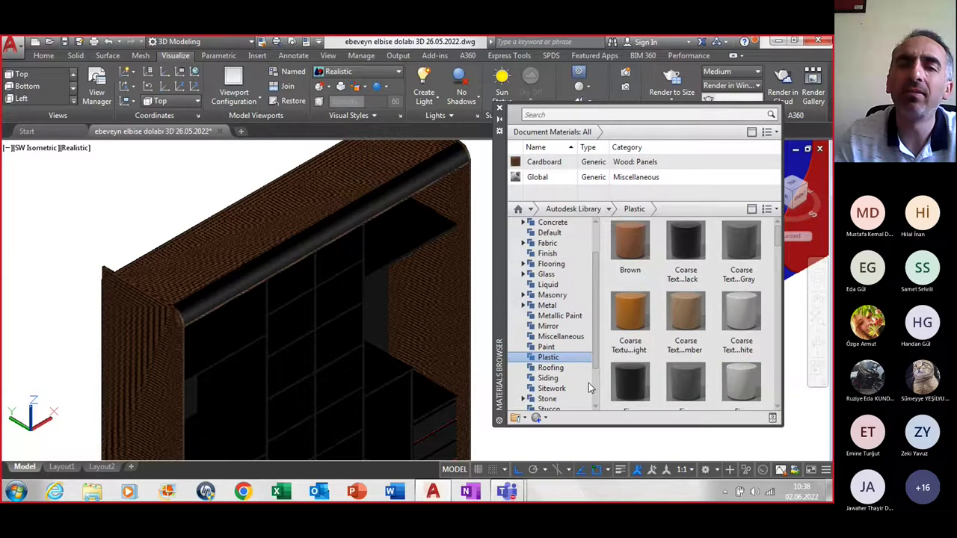
scroll(589, 382, "down", 2)
left_click(554, 399)
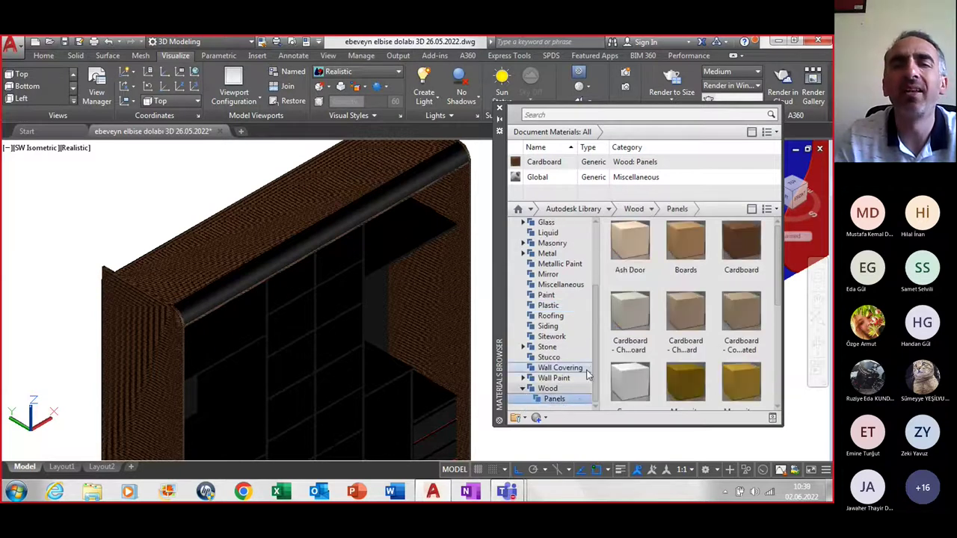
Assign the Ash Door material to the wardrobe's curved top board
left_click(378, 213)
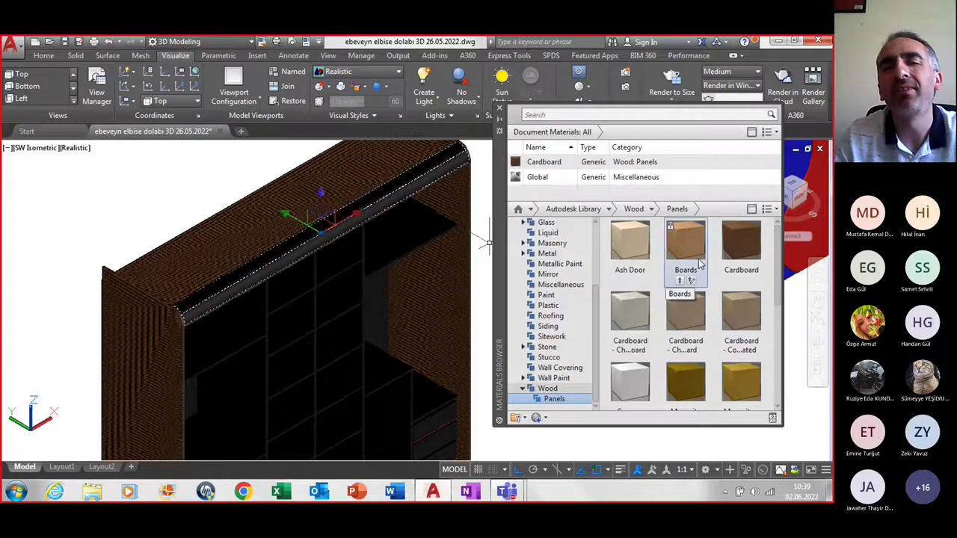
right_click(639, 251)
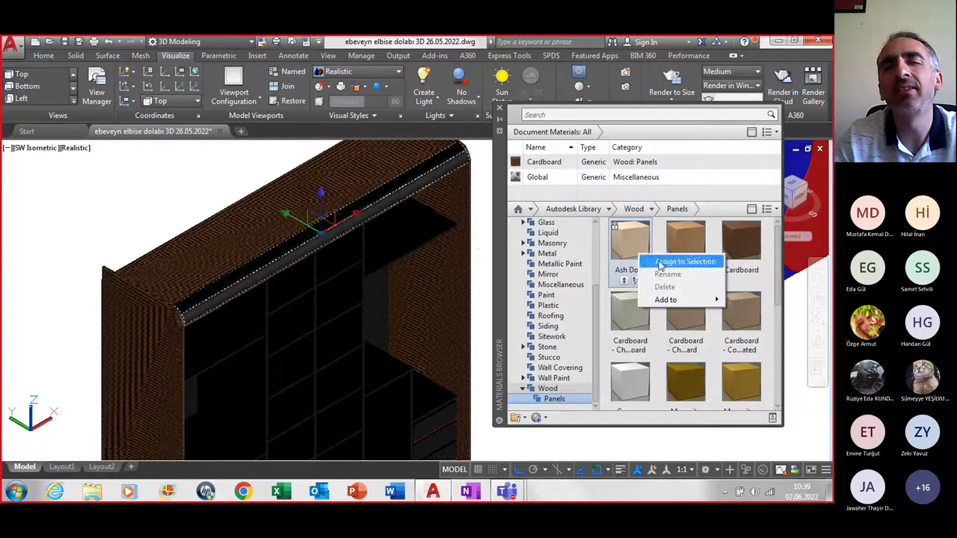
left_click(660, 263)
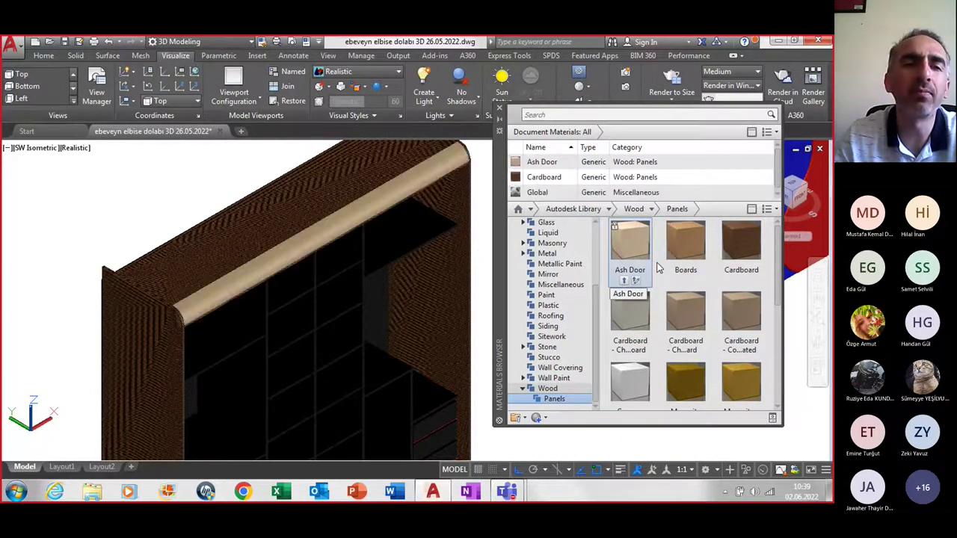
Select the five vertical divider and side panels and apply Ash Door to them
middle_click_drag(314, 289, 272, 239, "shift")
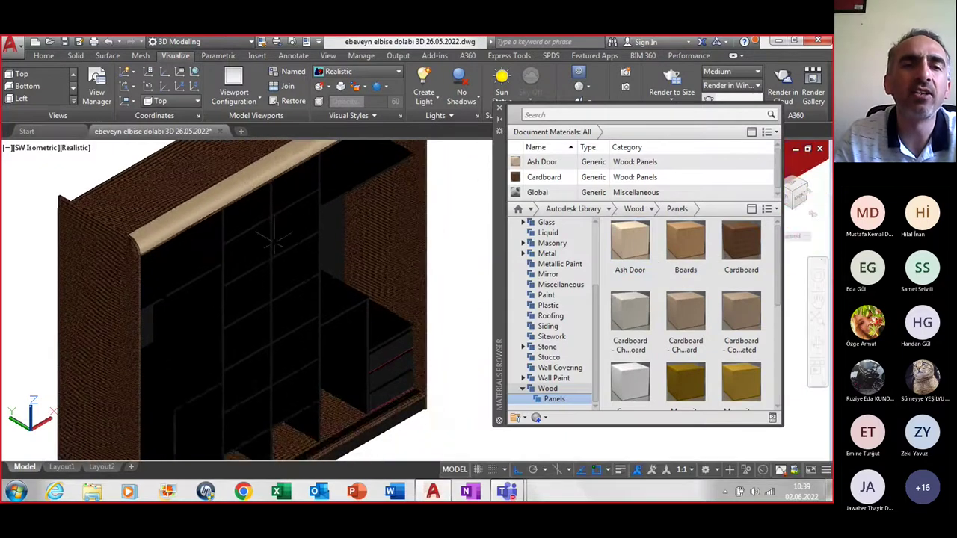
left_click(219, 226)
left_click(271, 237)
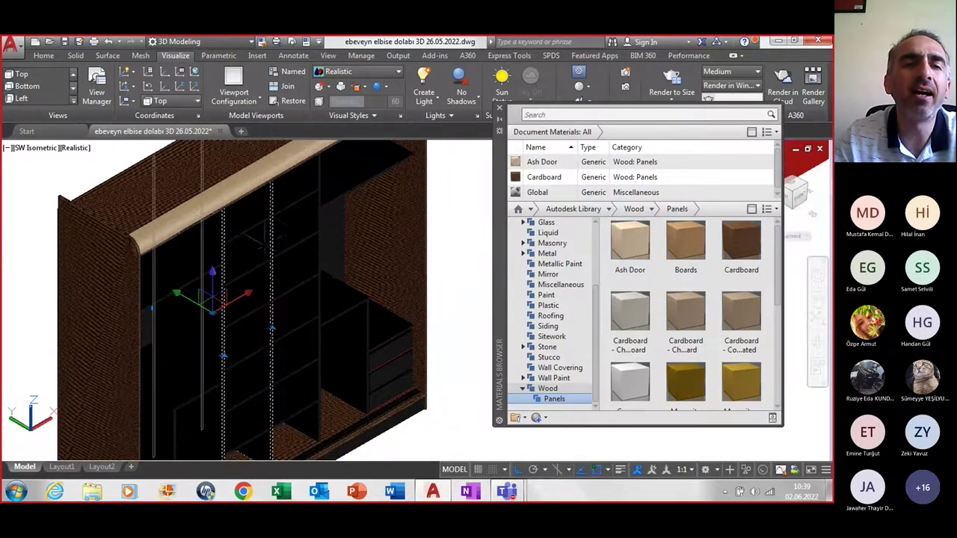
left_click(309, 218)
left_click(351, 318)
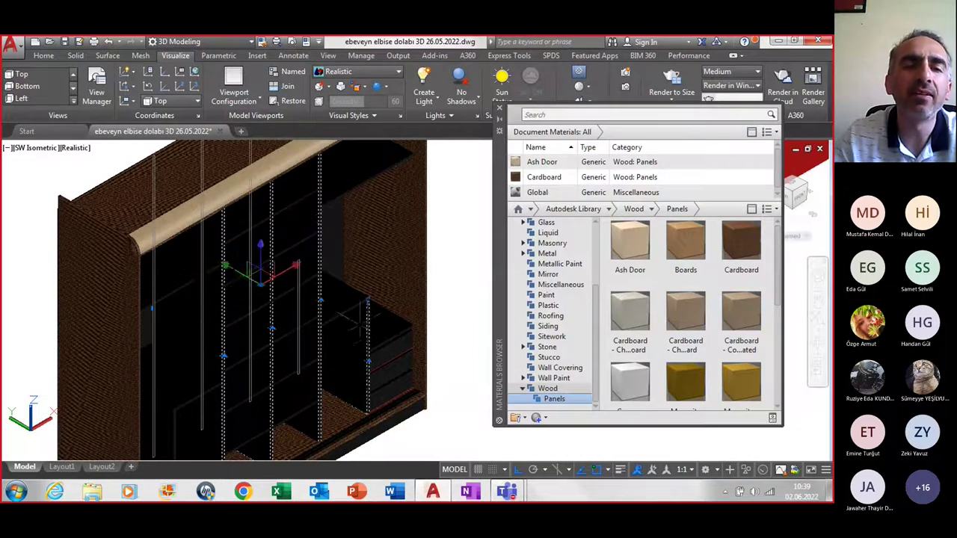
left_click(167, 423)
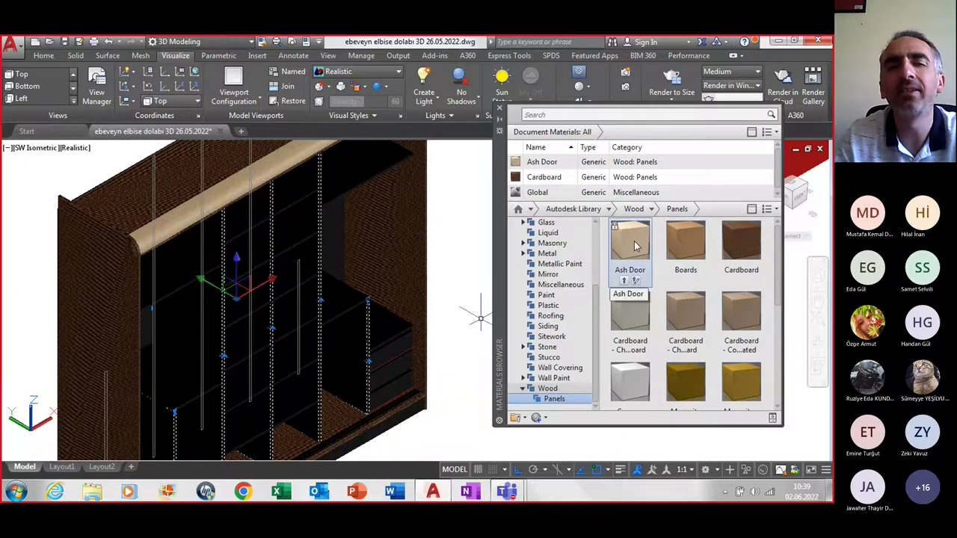
left_click(634, 246)
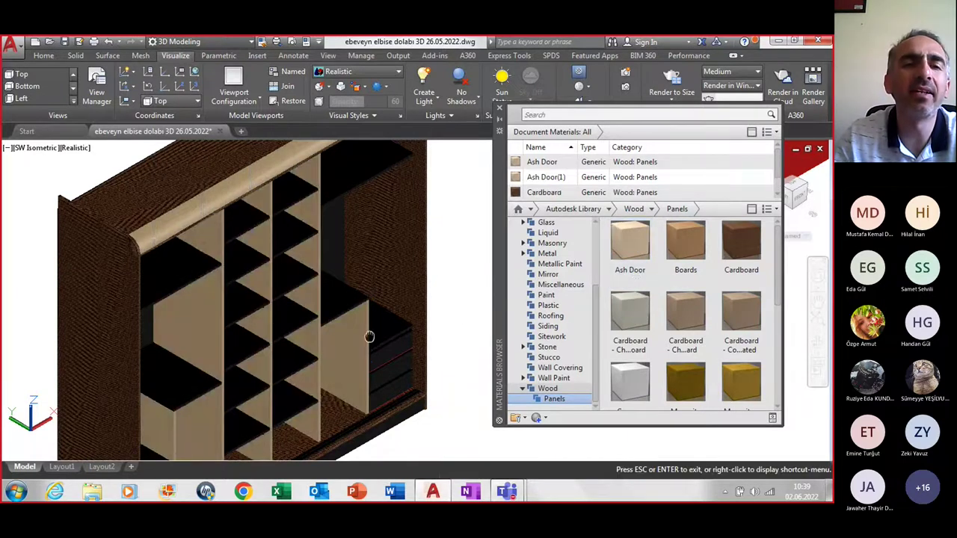
Reposition the view and select the left and middle interior shelves
scroll(369, 336, "up", 2)
scroll(366, 332, "up", 2)
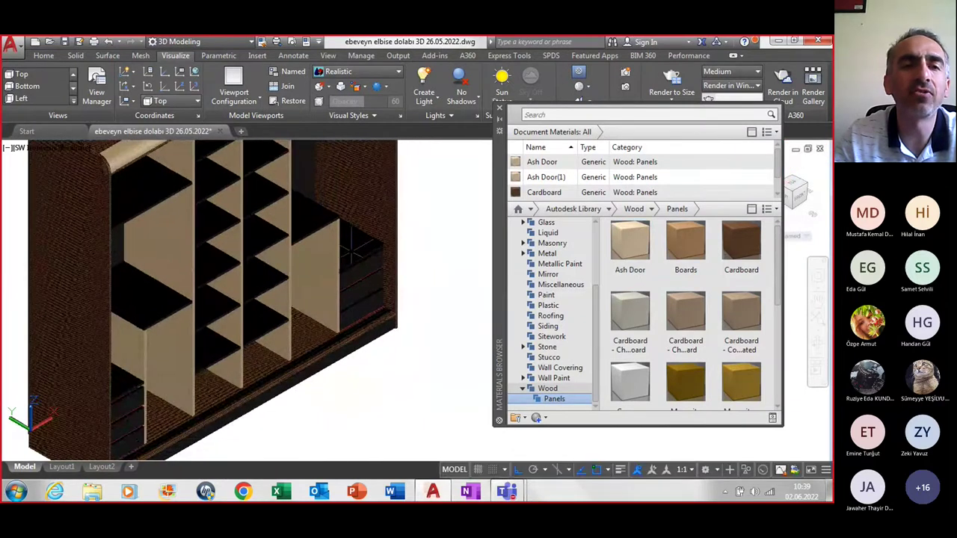
middle_click_drag(342, 239, 358, 259)
left_click_drag(358, 259, 376, 313)
key("Escape")
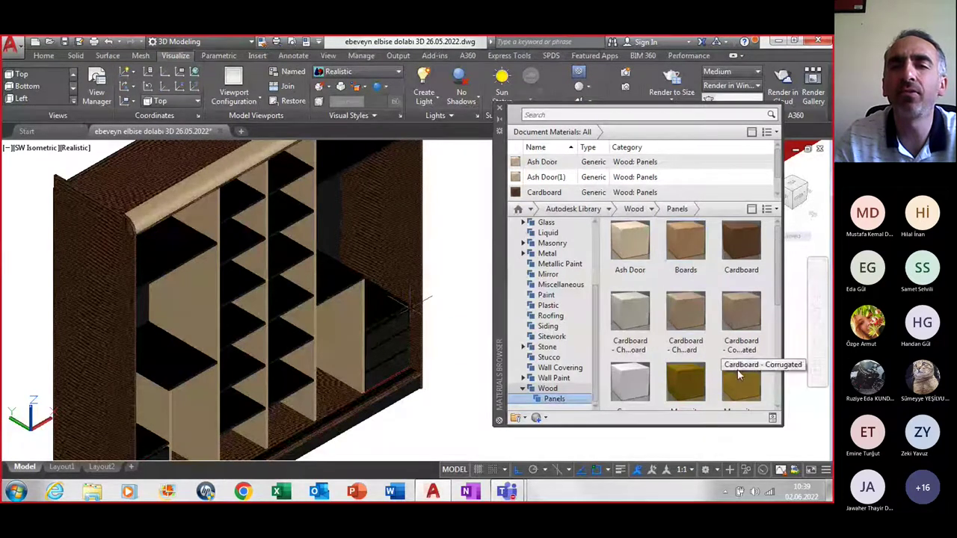
scroll(737, 351, "down", 1)
left_click(163, 242)
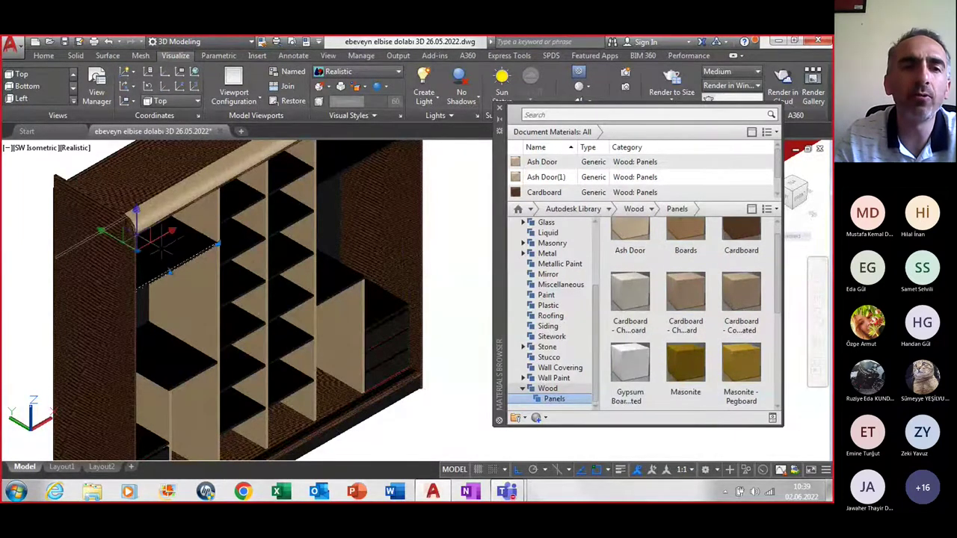
left_click(177, 359)
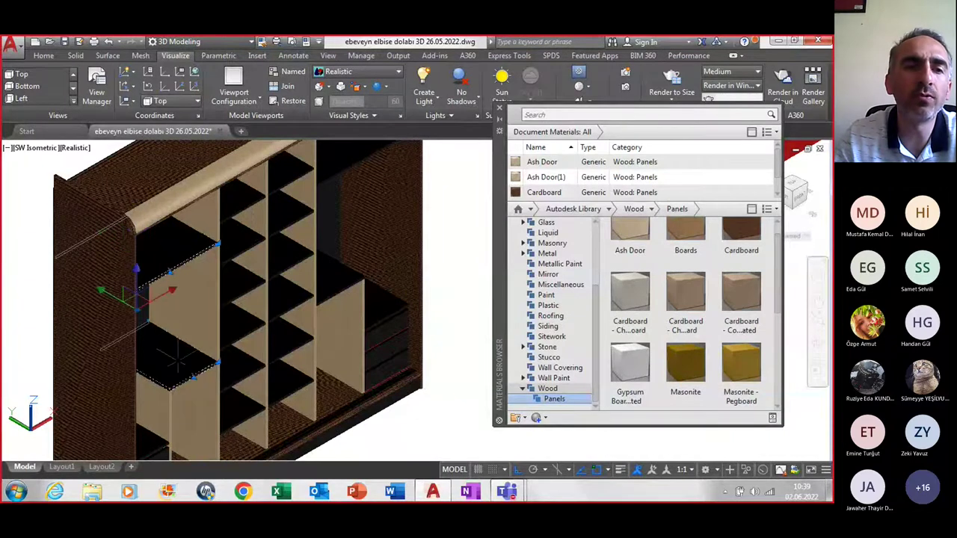
left_click(153, 449)
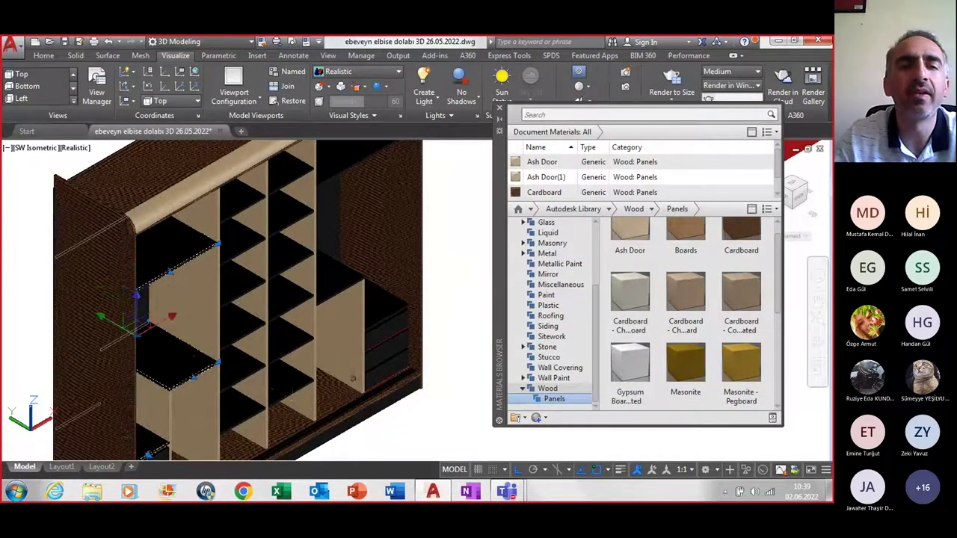
left_click(240, 411)
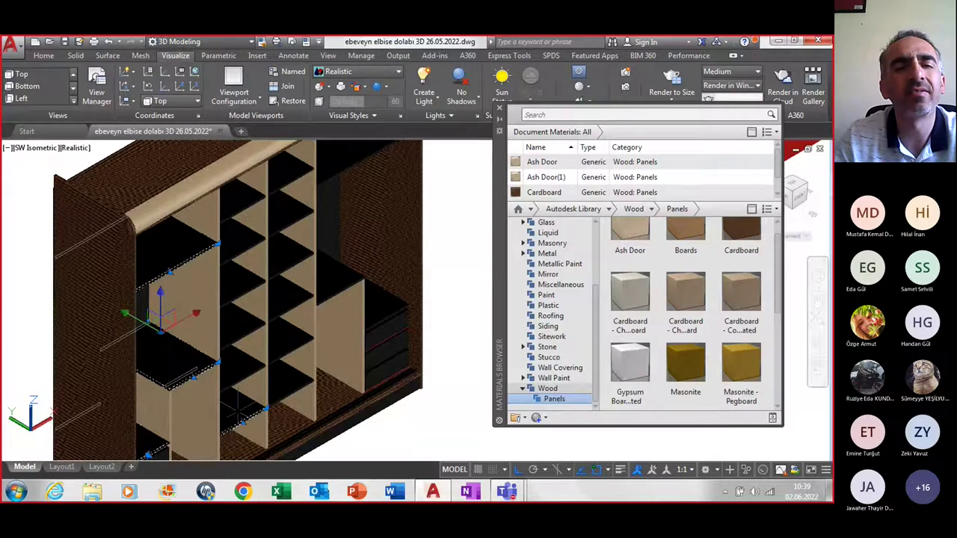
left_click(237, 334)
left_click(239, 284)
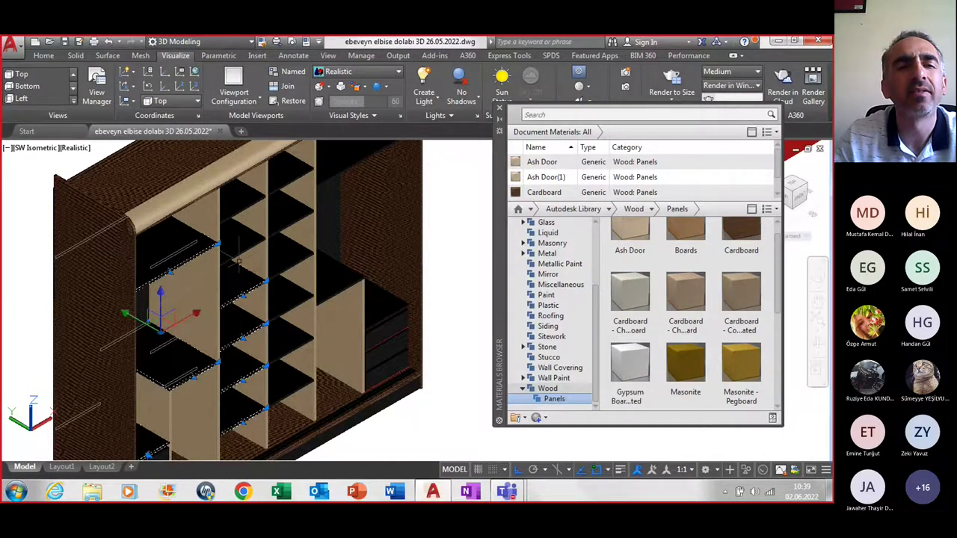
left_click(243, 216)
Add the right-column shelves and assign Cardboard - Chipboard to all selected shelves
left_click(288, 183)
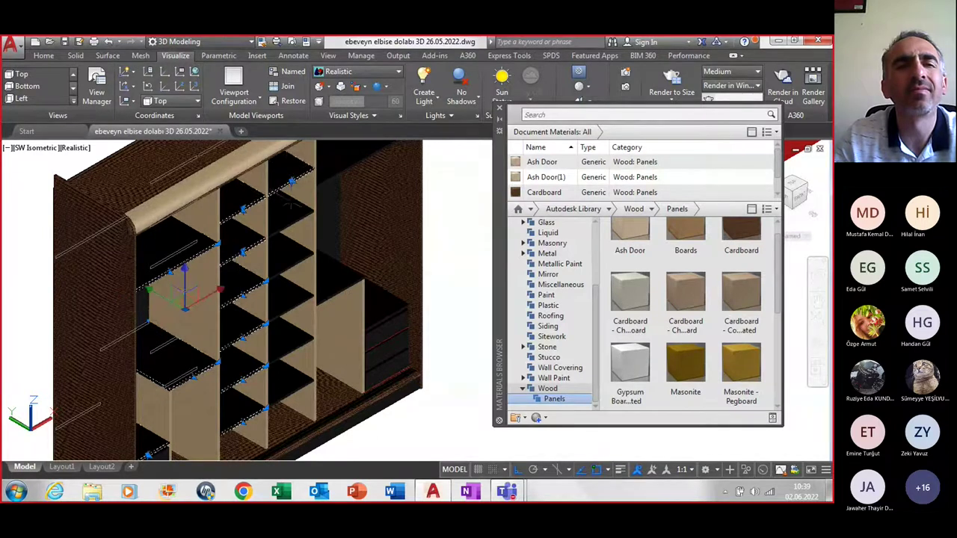
left_click(292, 217)
left_click(291, 254)
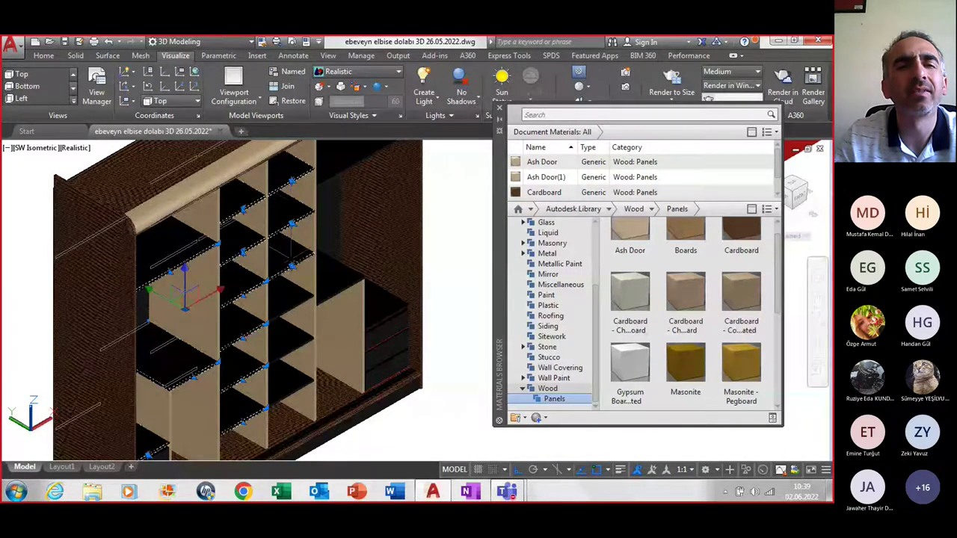
left_click(286, 298)
left_click(288, 345)
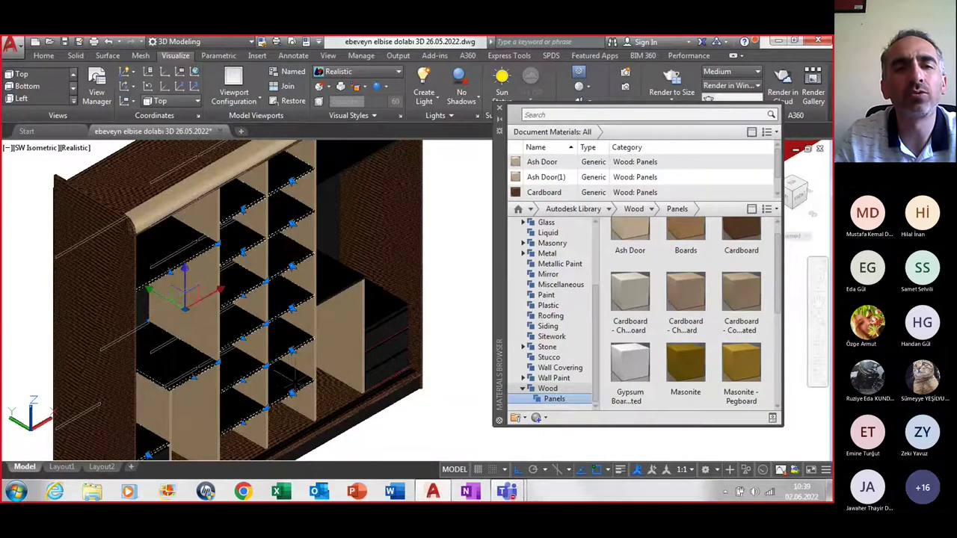
left_click(379, 300)
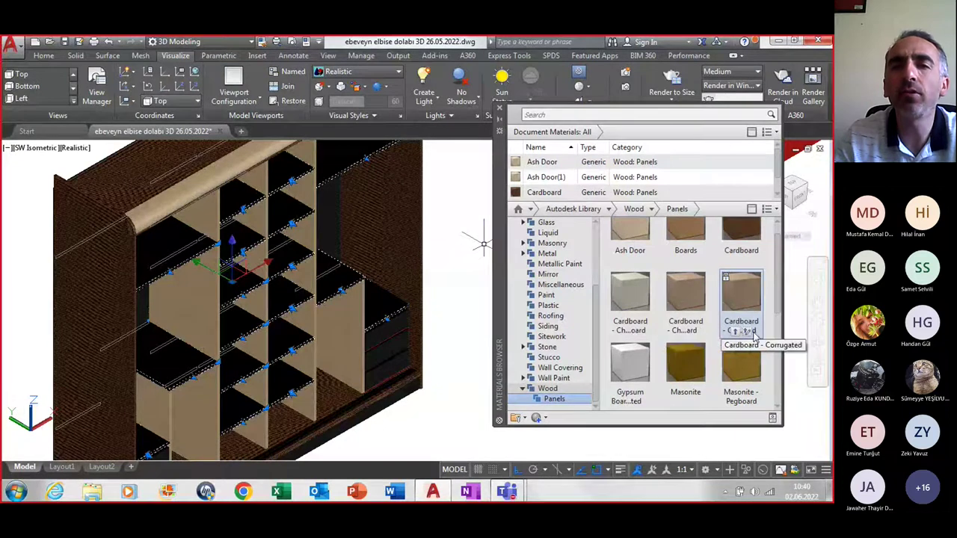
right_click(632, 299)
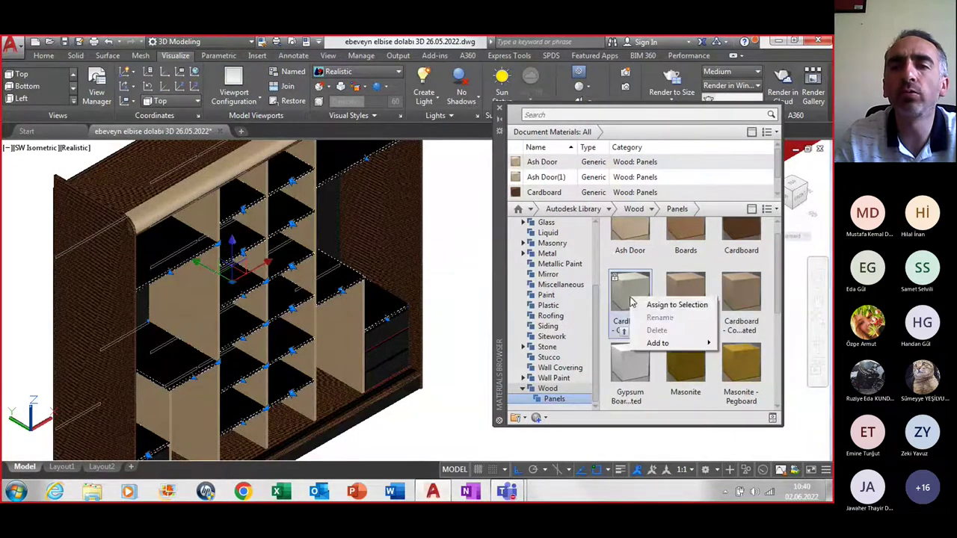
left_click(657, 306)
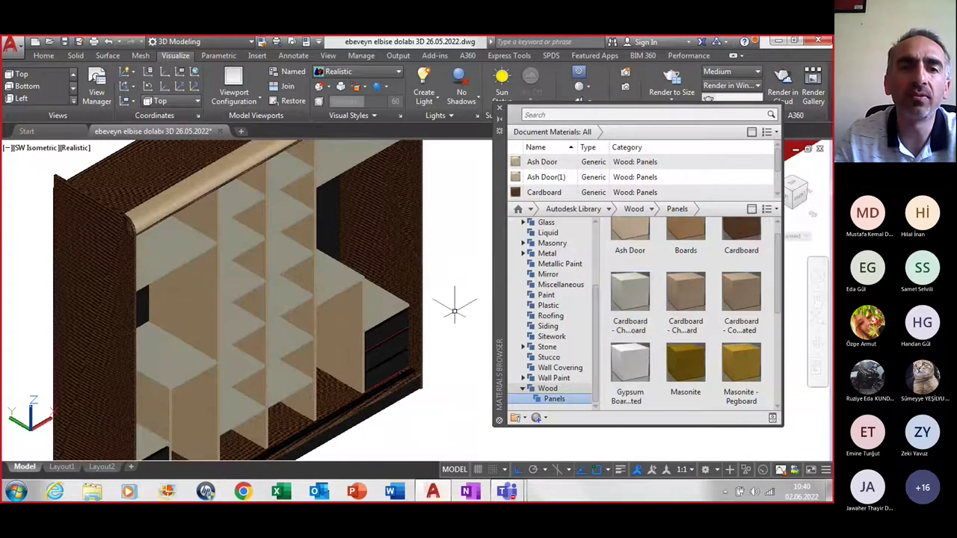
scroll(453, 310, "down", 2)
Orbit to the back and assign Gypsum Board to the two back panels
mouse_move(451, 331)
middle_mouse_down("shift")
mouse_move(423, 329)
mouse_move(348, 364)
mouse_move(367, 359)
middle_mouse_up("shift")
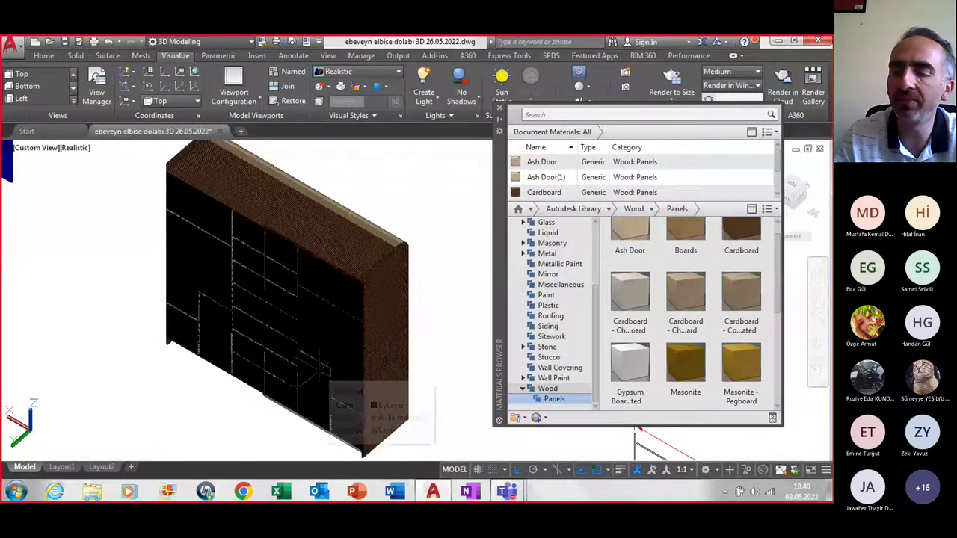
left_click(314, 321)
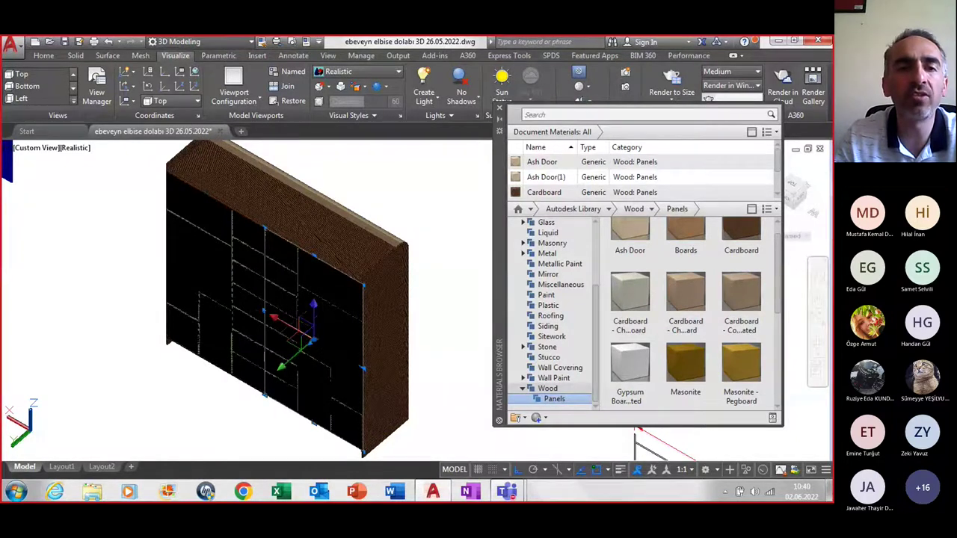
left_click(209, 296)
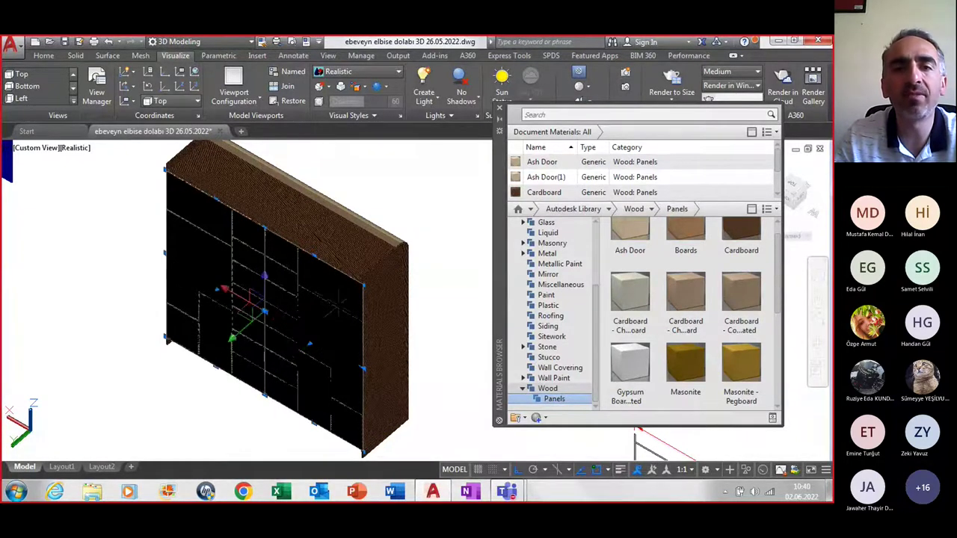
right_click(632, 368)
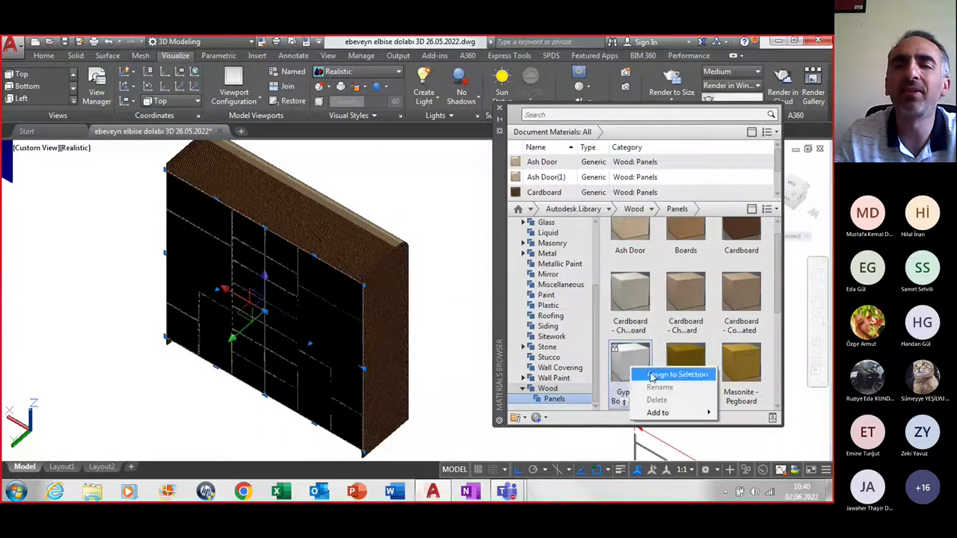
left_click(651, 375)
Orbit to an oblique view and zoom in on the wardrobe interior
mouse_move(436, 372)
middle_mouse_down("shift")
mouse_move(298, 309)
mouse_move(275, 252)
mouse_move(295, 258)
mouse_move(224, 323)
middle_mouse_up("shift")
scroll(296, 258, "up", 3)
scroll(296, 258, "up", 2)
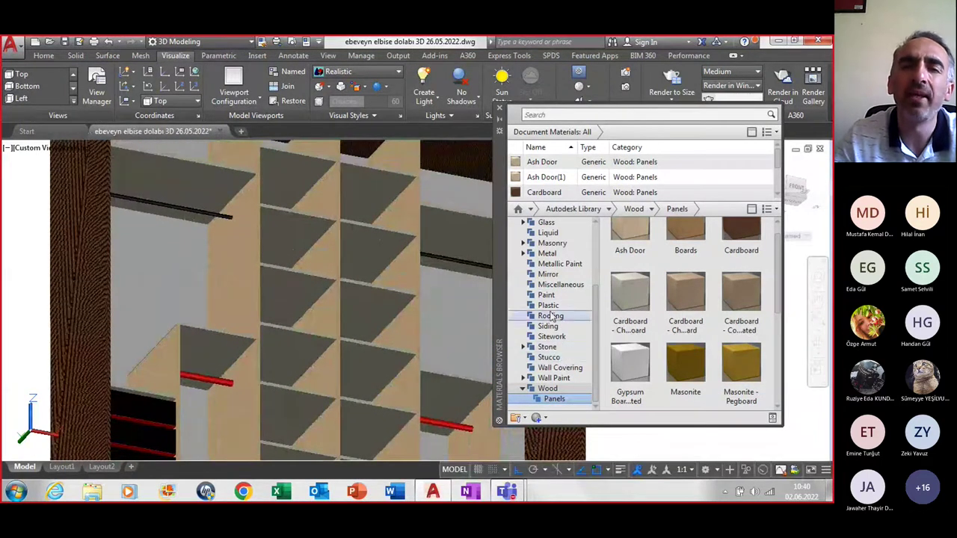
Apply the Aluminum - Flat metal material to the three red hanging rails
left_click(523, 254)
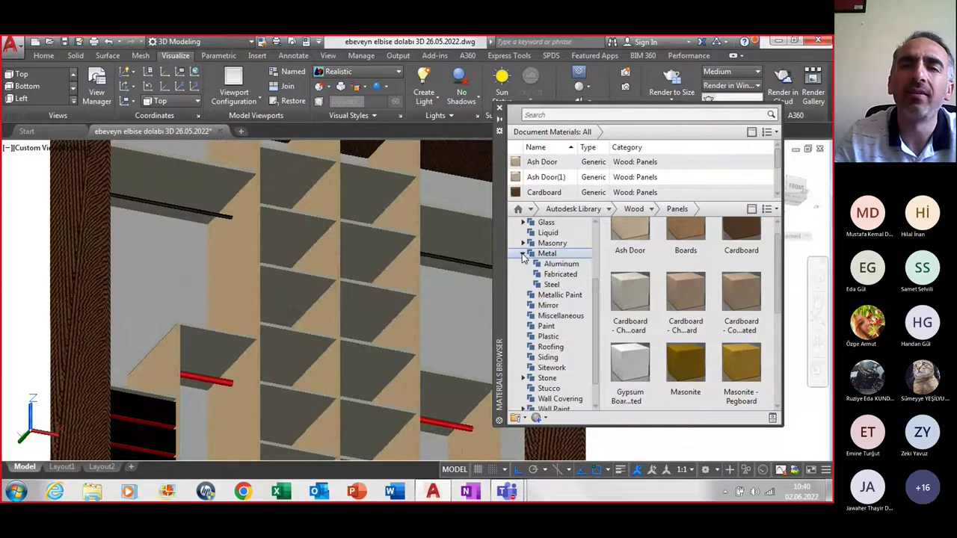
left_click(571, 266)
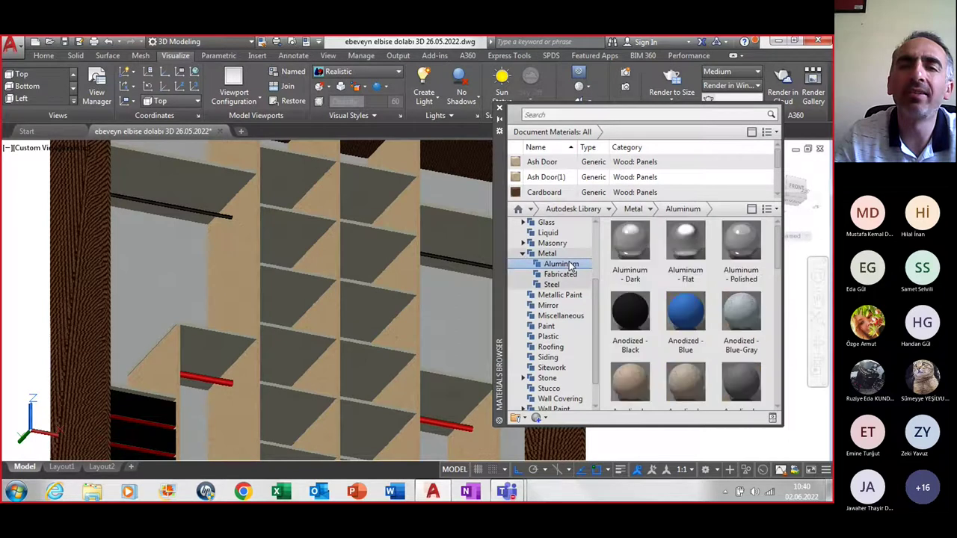
left_click(219, 213)
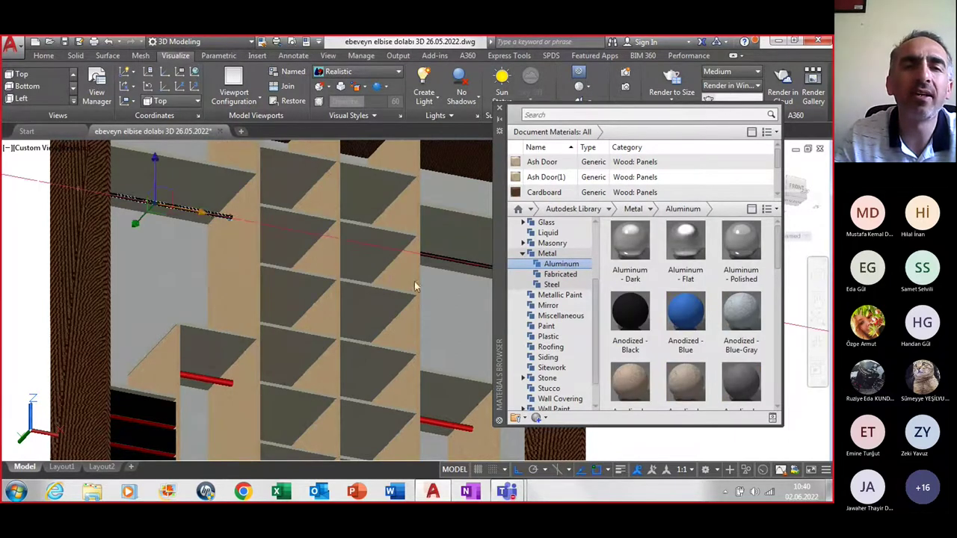
left_click(449, 263)
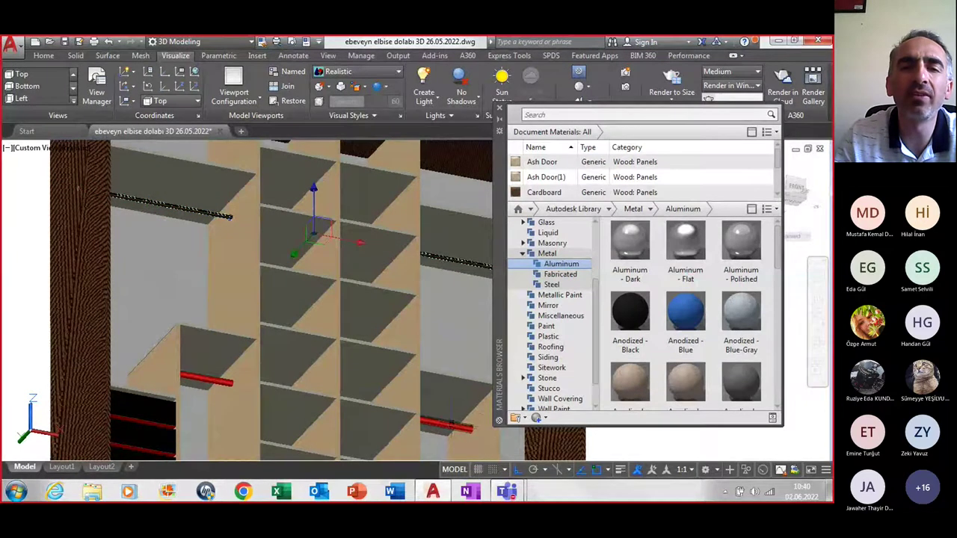
left_click(448, 426)
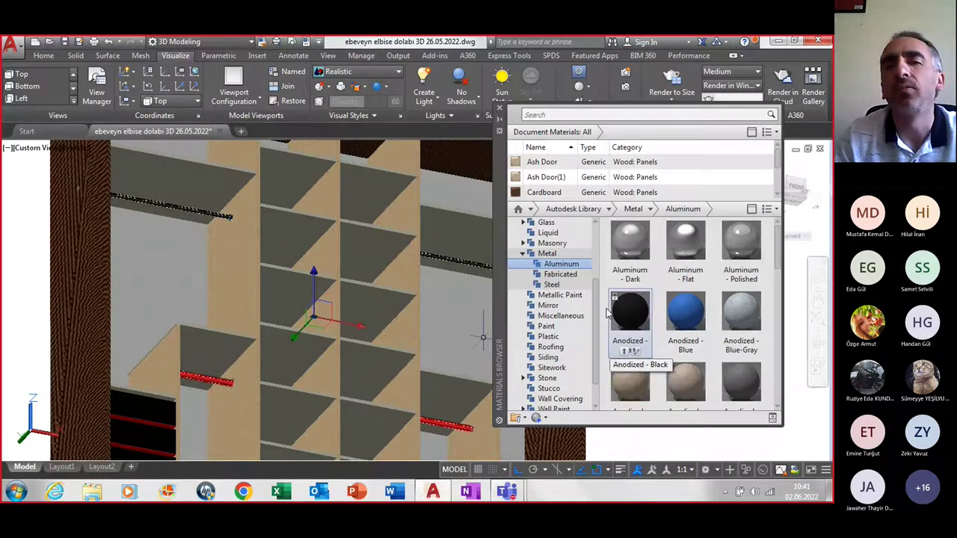
left_click(680, 252)
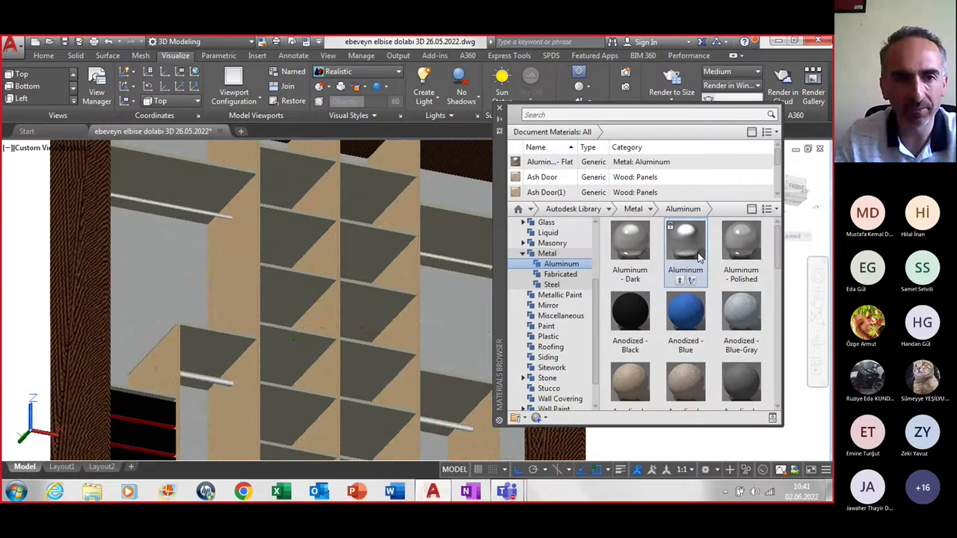
middle_click_drag(403, 388, 359, 248)
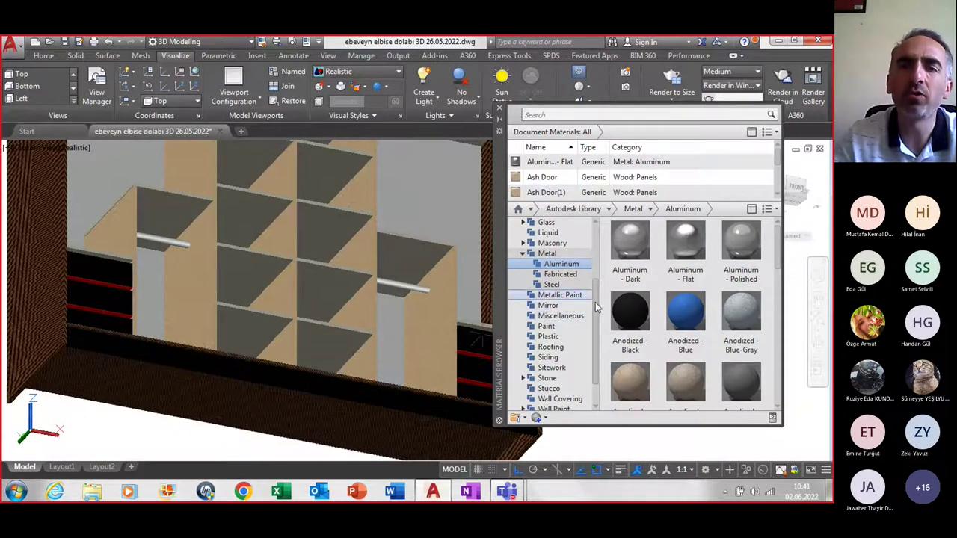
Assign the Ash Door wood material from Wood > Panels to the bottom base panel
scroll(591, 322, "down", 1)
left_click(553, 399)
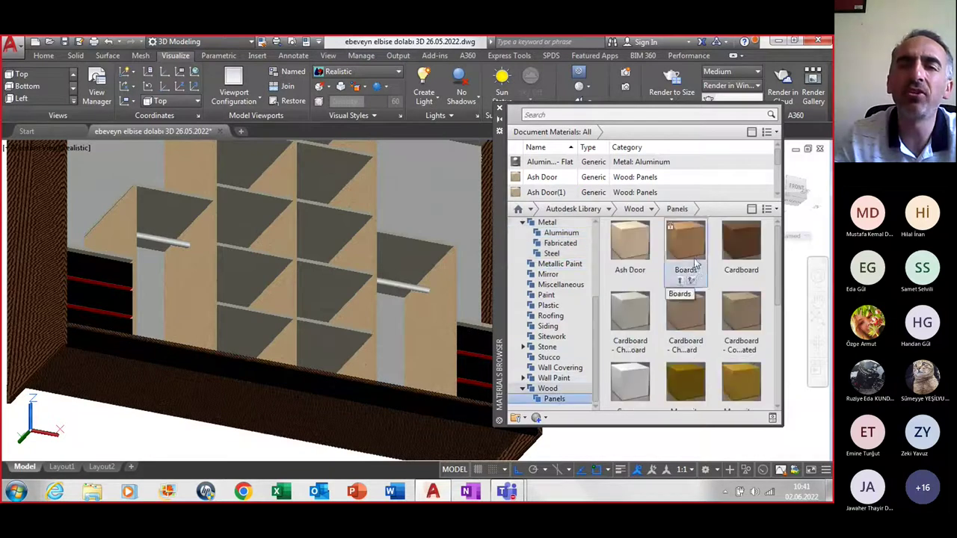
left_click(346, 390)
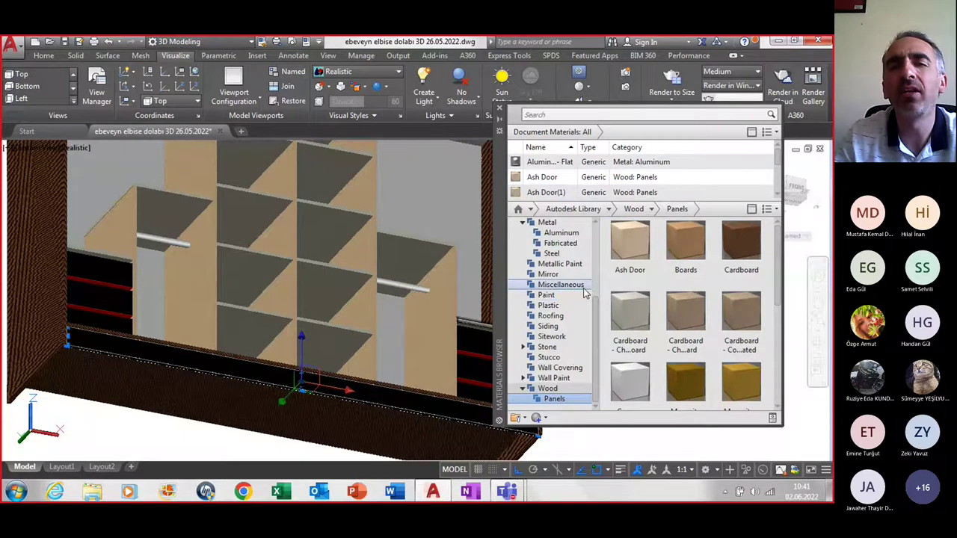
right_click(620, 246)
left_click(679, 254)
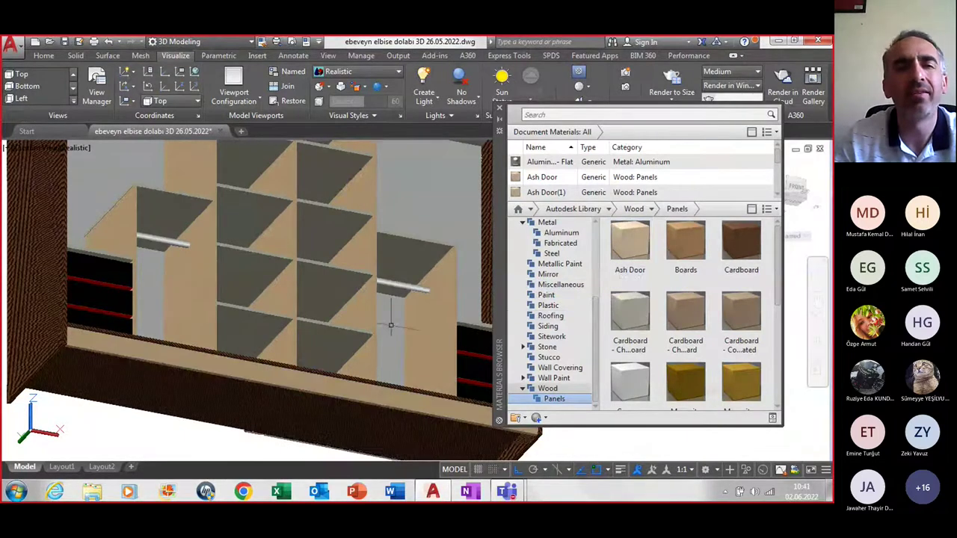
Orbit and zoom out to see the whole wardrobe and its lower drawers
scroll(391, 325, "down", 2)
mouse_move(344, 329)
middle_mouse_down("shift")
mouse_move(355, 358)
mouse_move(330, 390)
mouse_move(368, 398)
mouse_move(351, 398)
middle_mouse_up("shift")
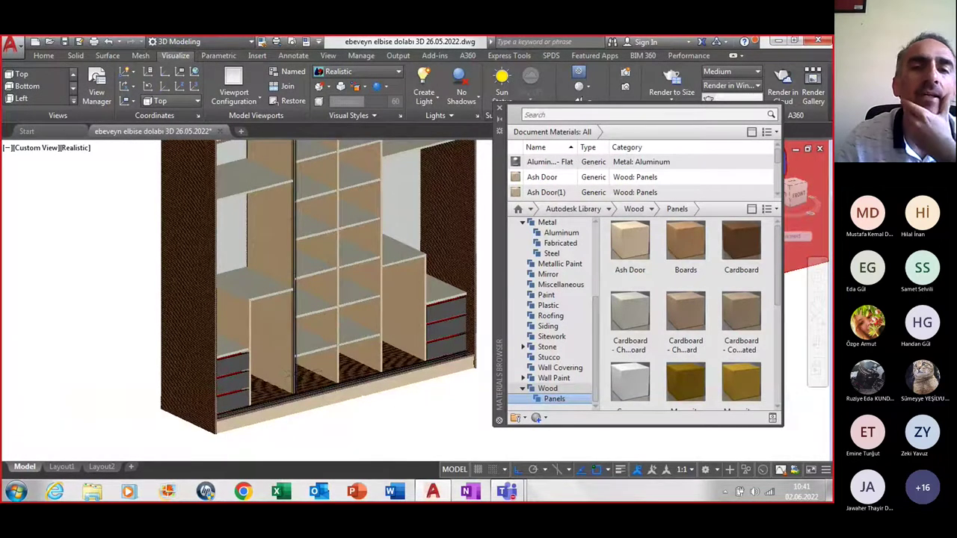
scroll(288, 372, "down", 3)
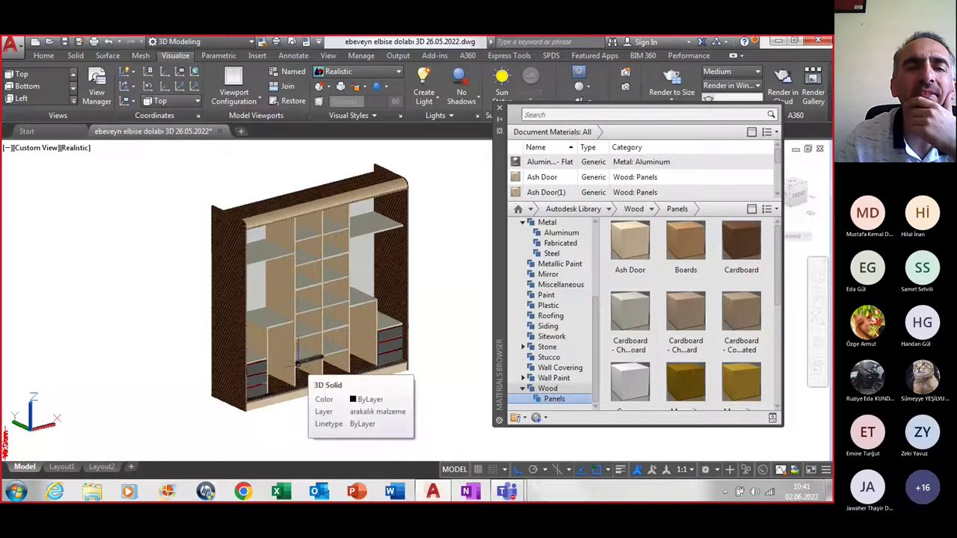
scroll(298, 363, "up", 2)
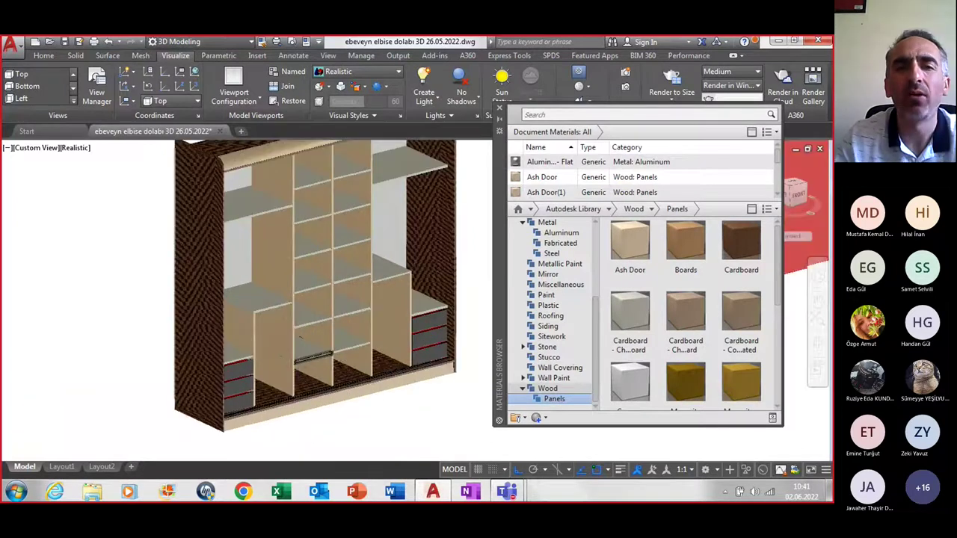
scroll(301, 337, "down", 2)
scroll(277, 394, "up", 2)
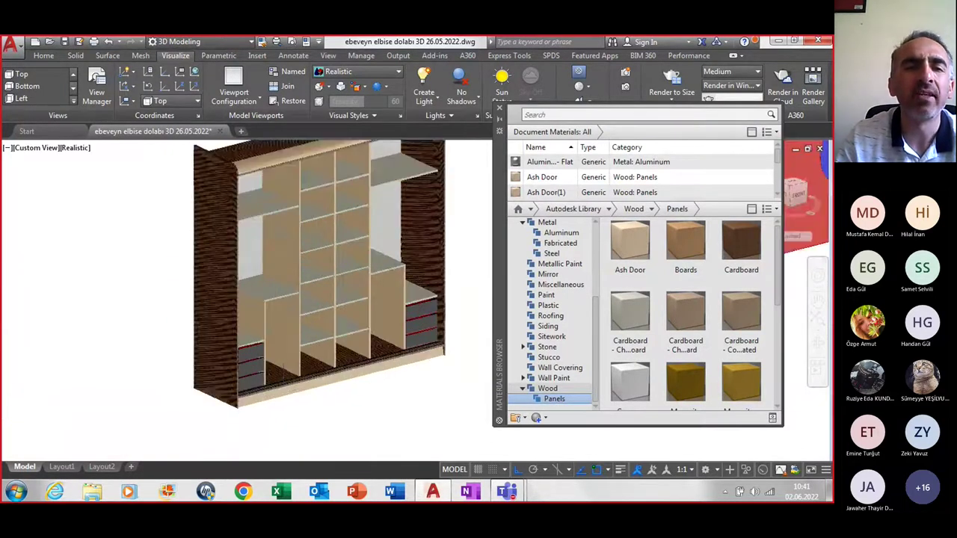
scroll(257, 392, "up", 2)
middle_click_drag(257, 392, 136, 387)
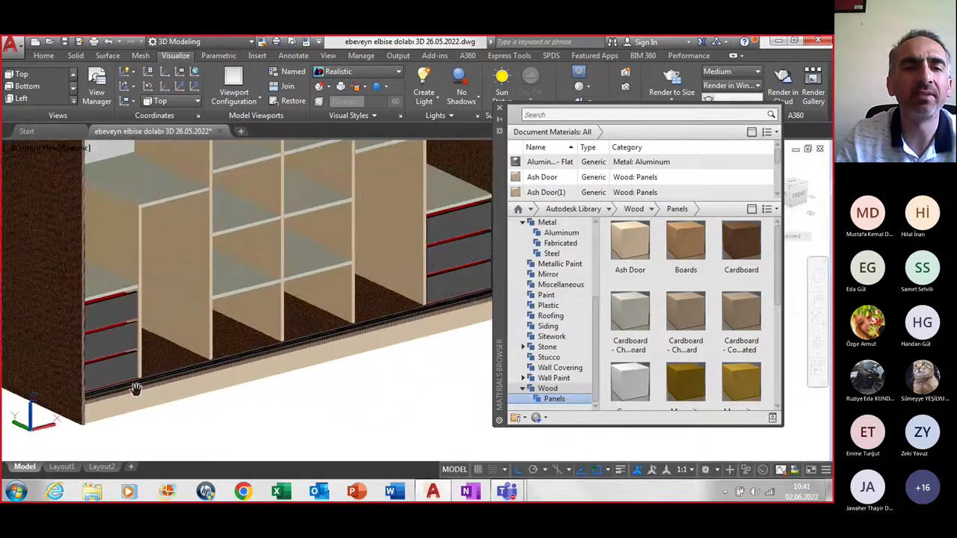
Assign Pressboard to the left and right drawer fronts
left_click(112, 320)
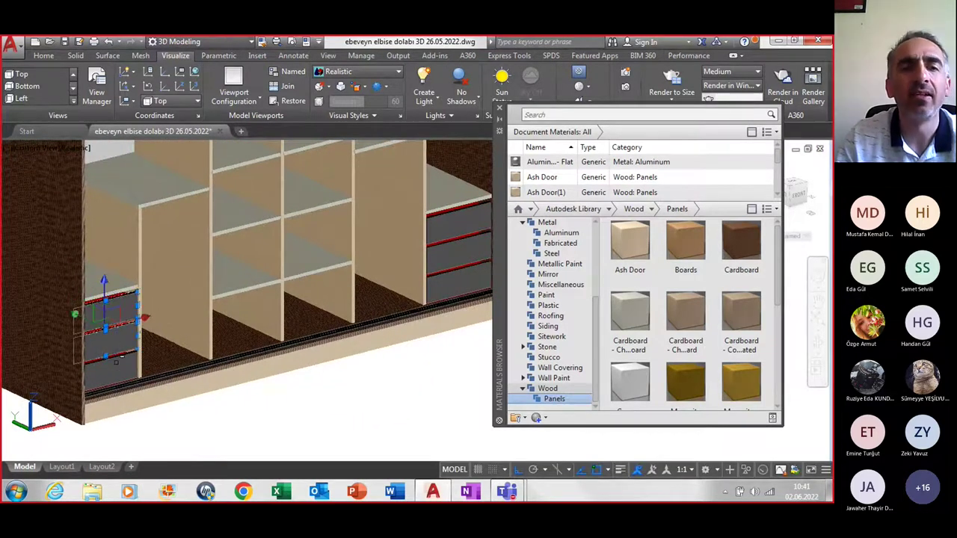
left_click(112, 357)
left_click(456, 282)
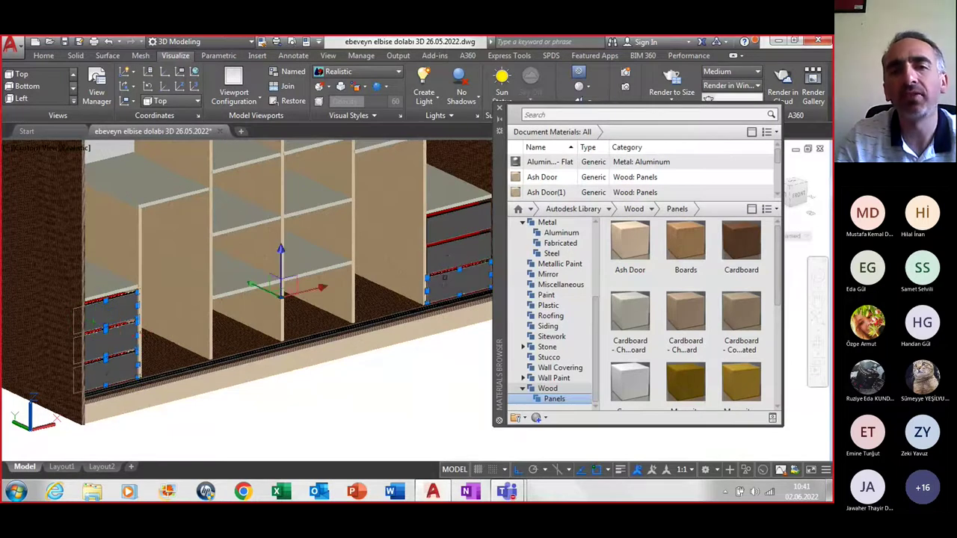
left_click(446, 230)
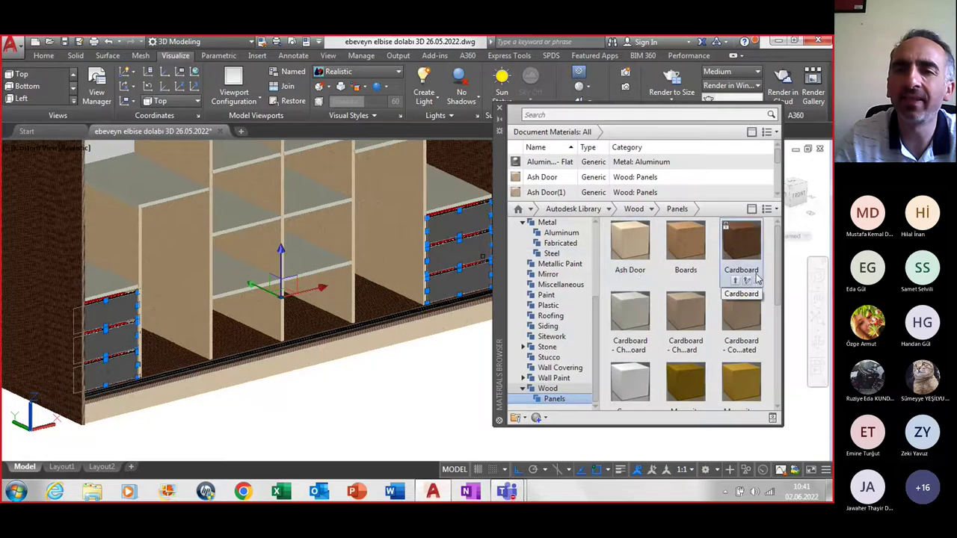
left_click_drag(777, 283, 781, 389)
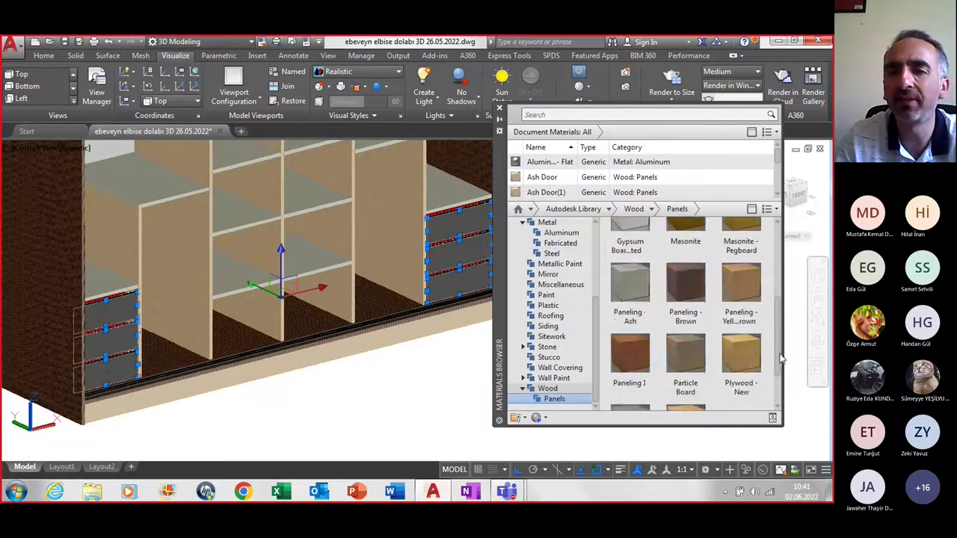
mouse_move(686, 365)
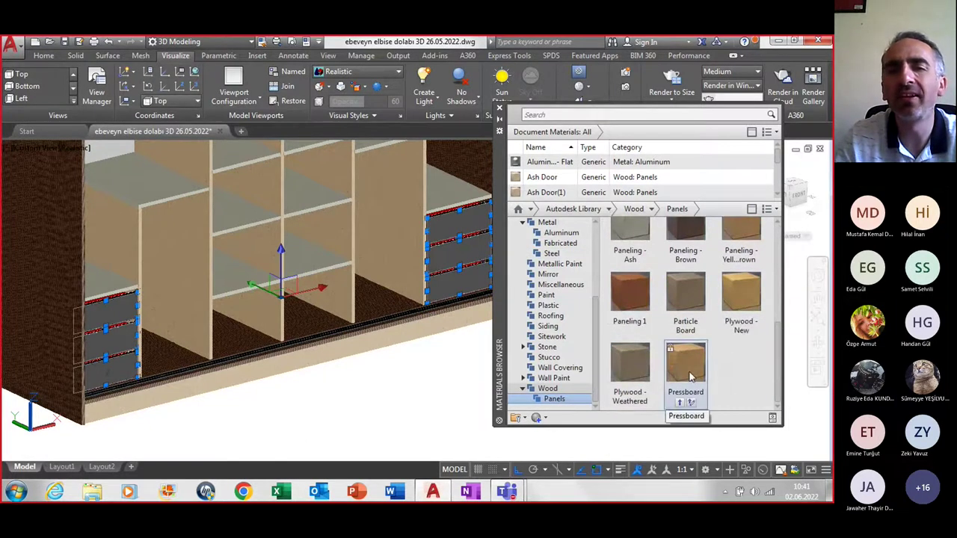
right_click(689, 377)
left_click(719, 380)
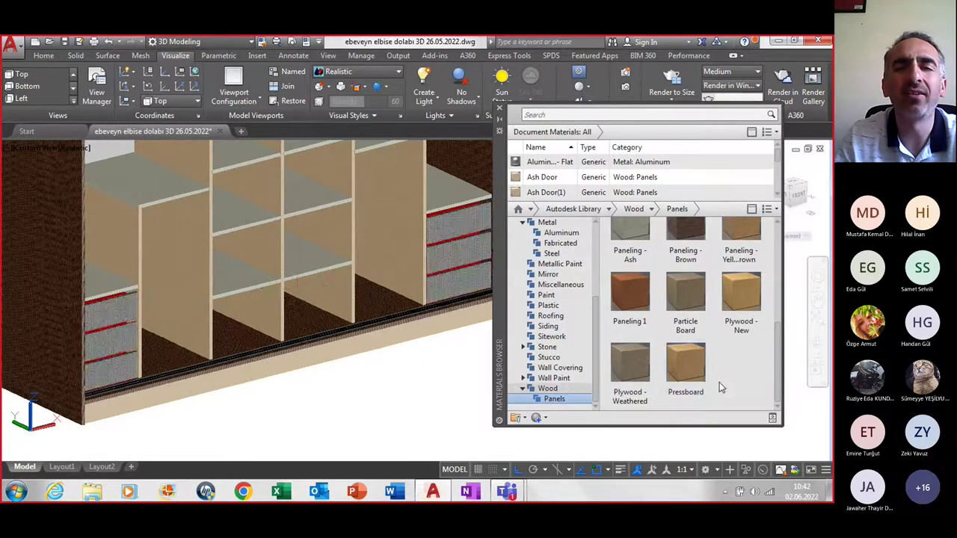
Apply Paneling 1 to the drawer fronts, then orbit to check the finish
left_click(120, 360)
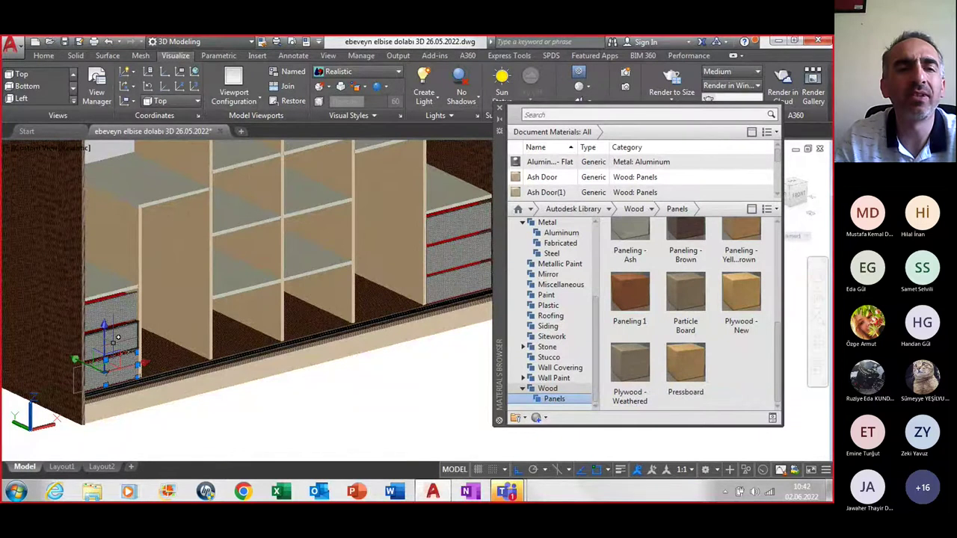
left_click(452, 263)
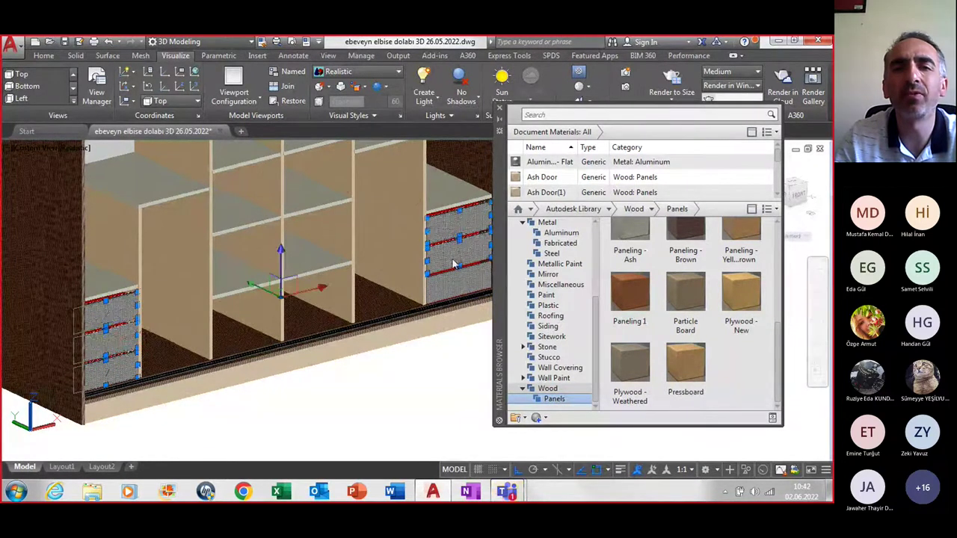
mouse_move(629, 292)
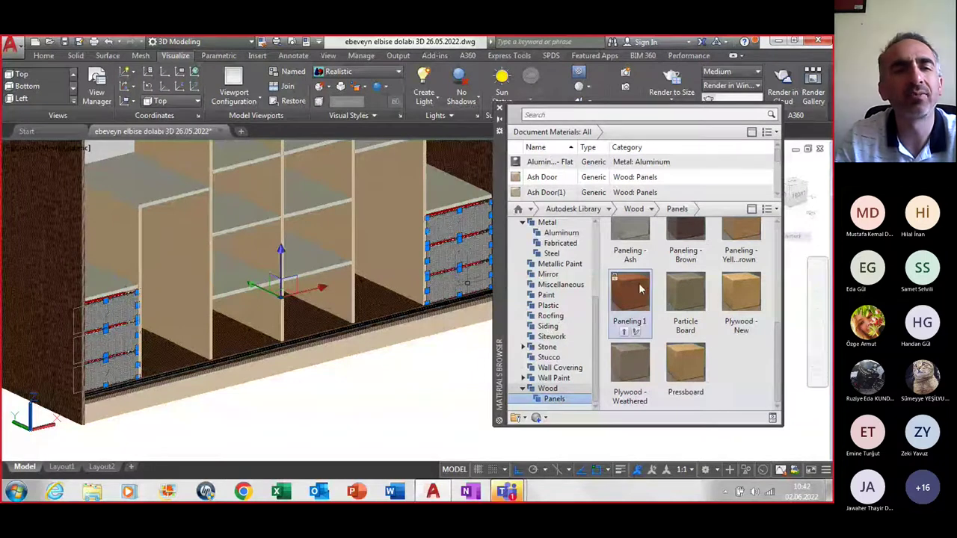
left_click_drag(639, 290, 438, 341)
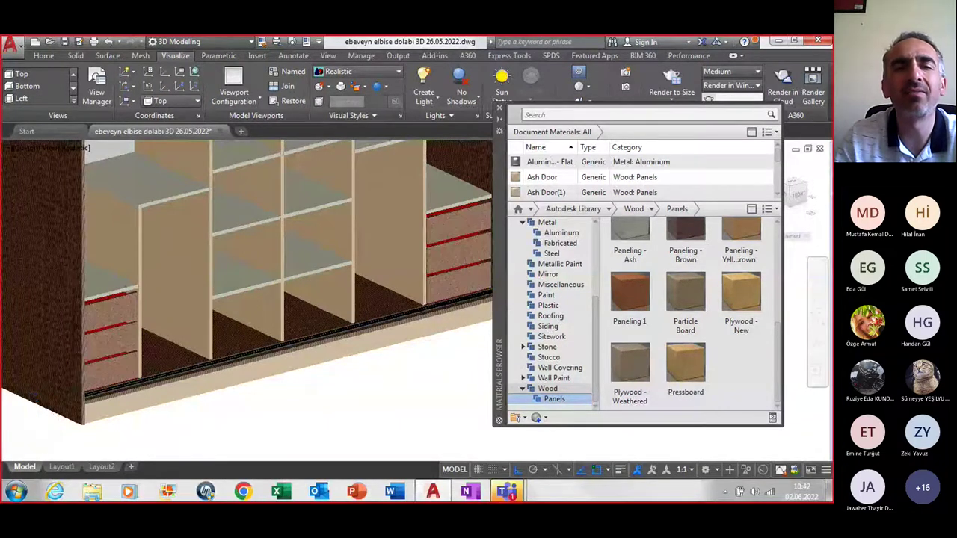
scroll(438, 342, "down", 3)
middle_click_drag(441, 348, 342, 387, "shift")
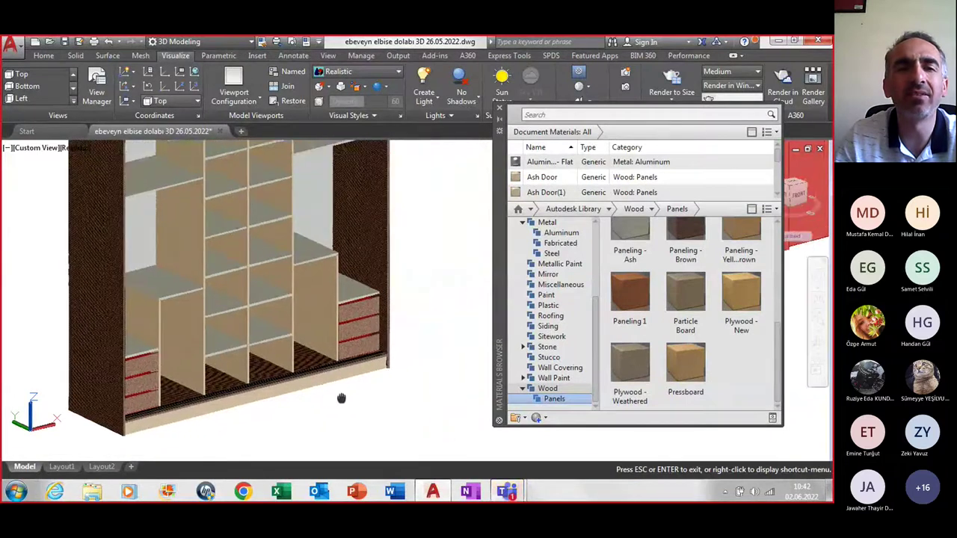
scroll(341, 387, "down", 2)
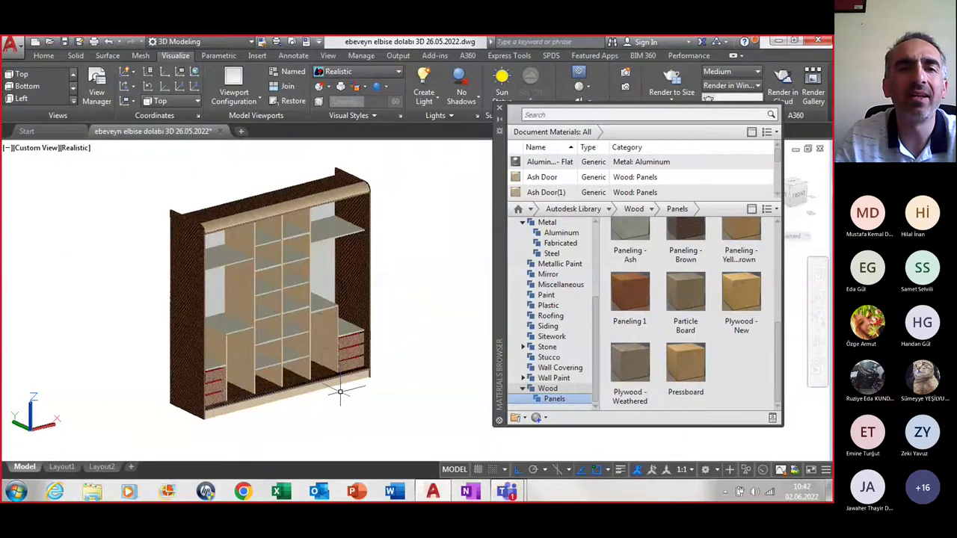
scroll(341, 388, "up", 3)
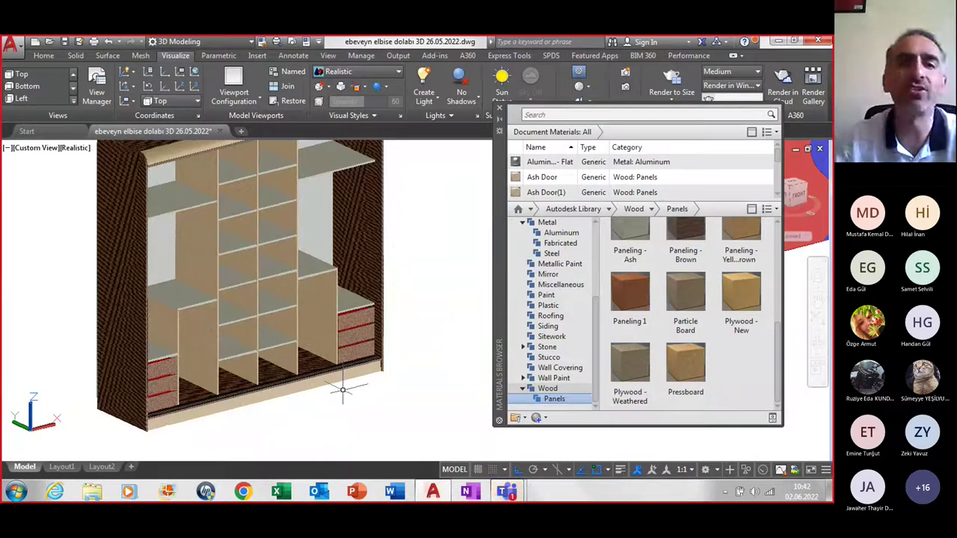
middle_click_drag(406, 310, 334, 331, "shift")
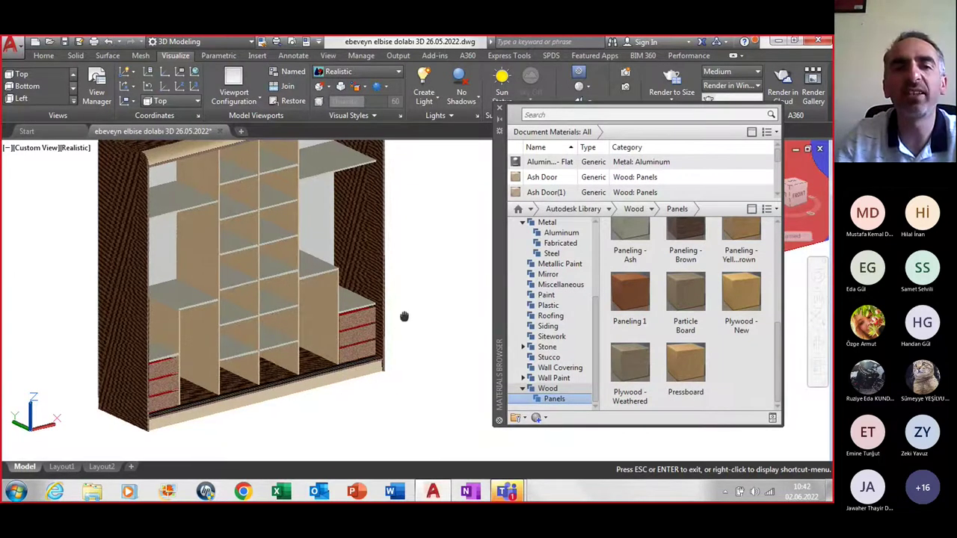
scroll(212, 364, "down", 3)
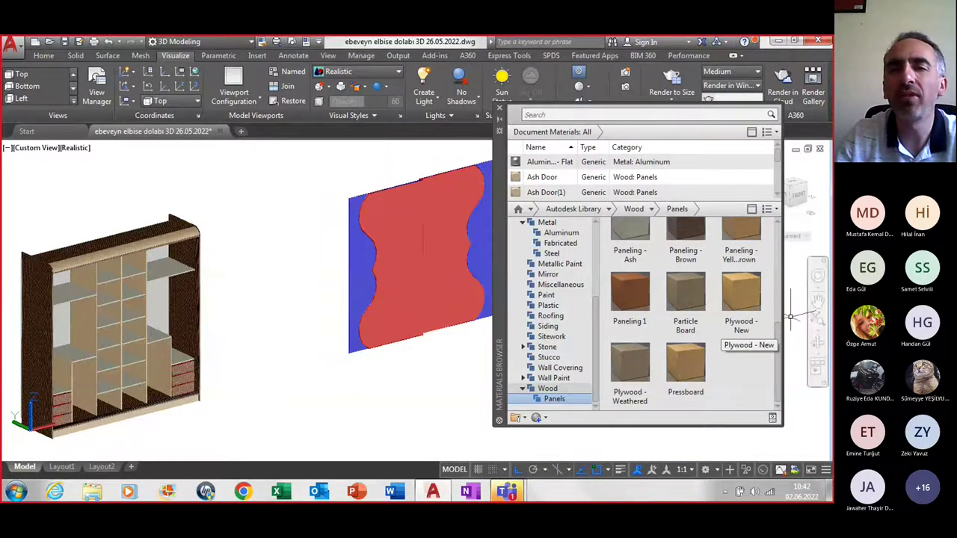
Assign Paneling - Yellow-Brown wood to the door panel's blue backing around the red wavy inset
scroll(784, 314, "up", 3)
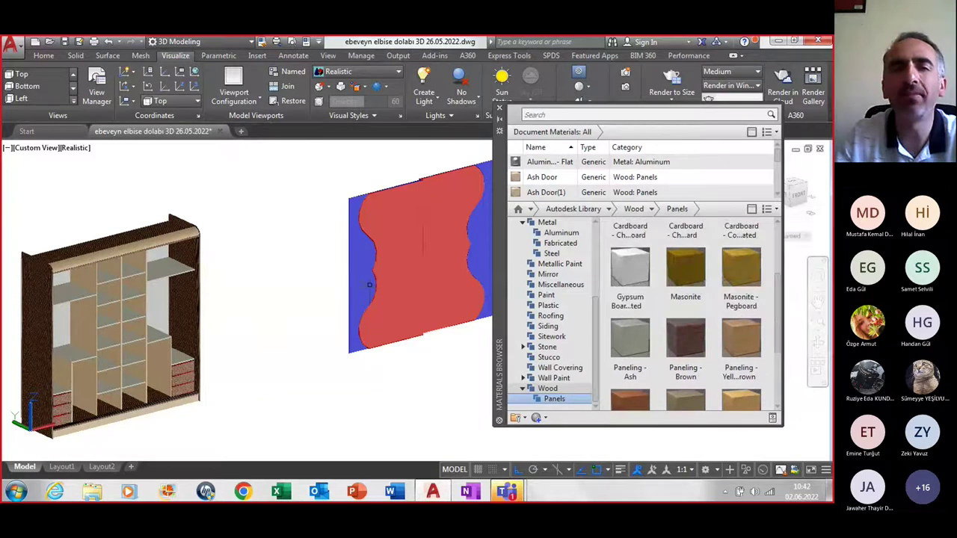
left_click(368, 284)
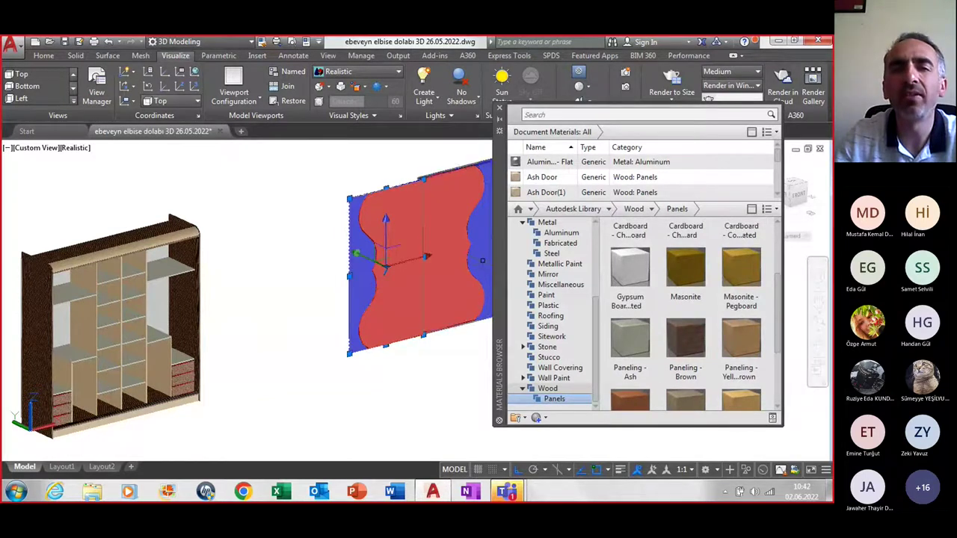
right_click(737, 339)
left_click(777, 347)
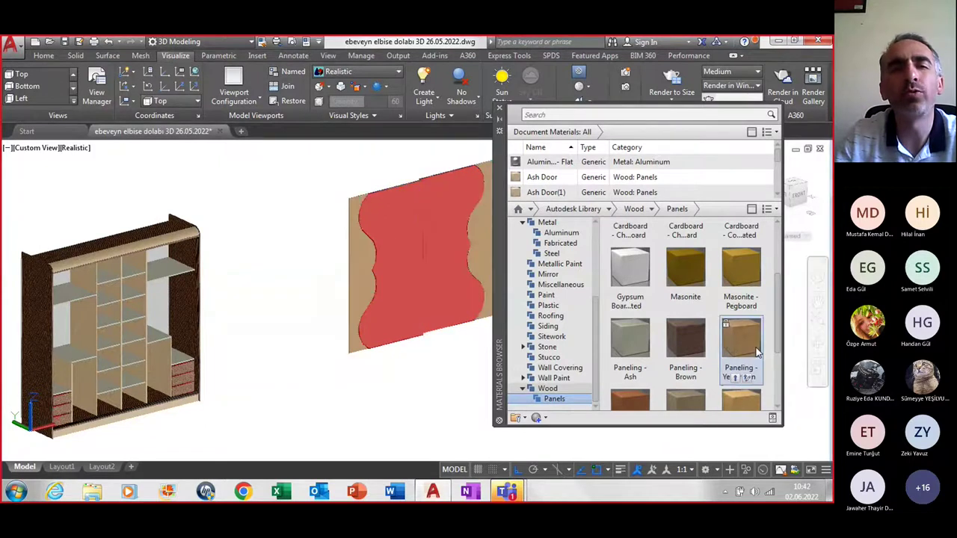
scroll(381, 288, "up", 5)
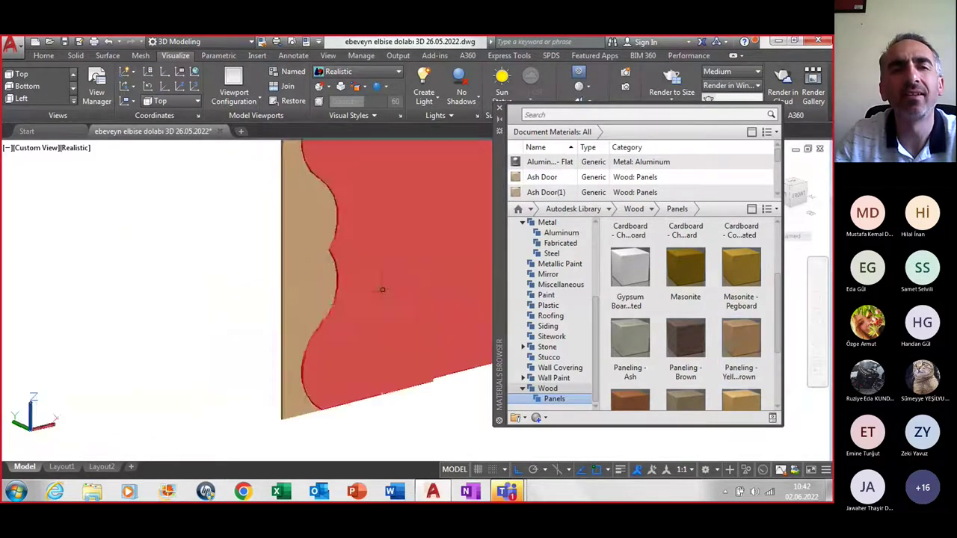
scroll(381, 289, "up", 2)
scroll(273, 264, "down", 1)
scroll(278, 267, "down", 2)
scroll(278, 266, "down", 3)
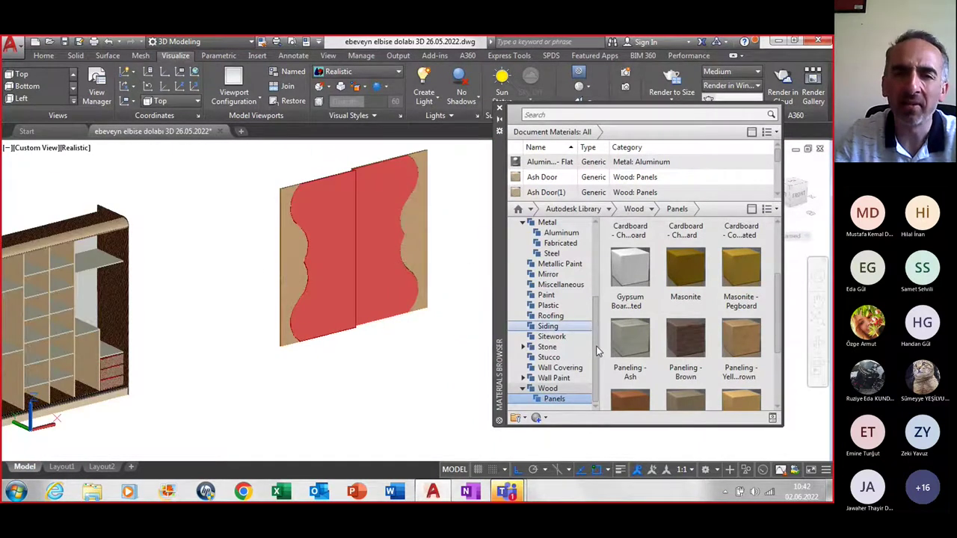
Apply the Basic mirror material to both doors' red wavy insets
left_click(546, 284)
left_click(546, 275)
left_click(340, 276)
left_click(382, 270)
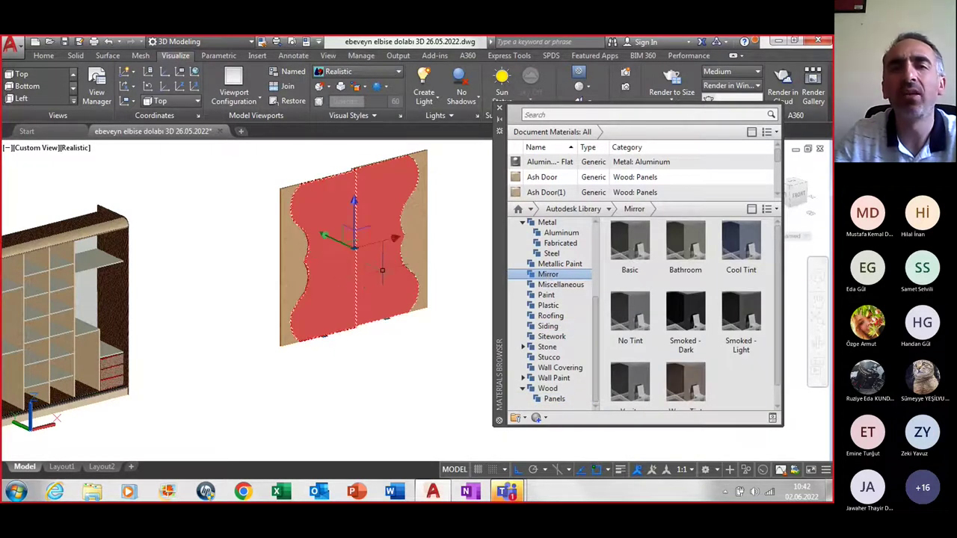
right_click(634, 247)
left_click(650, 252)
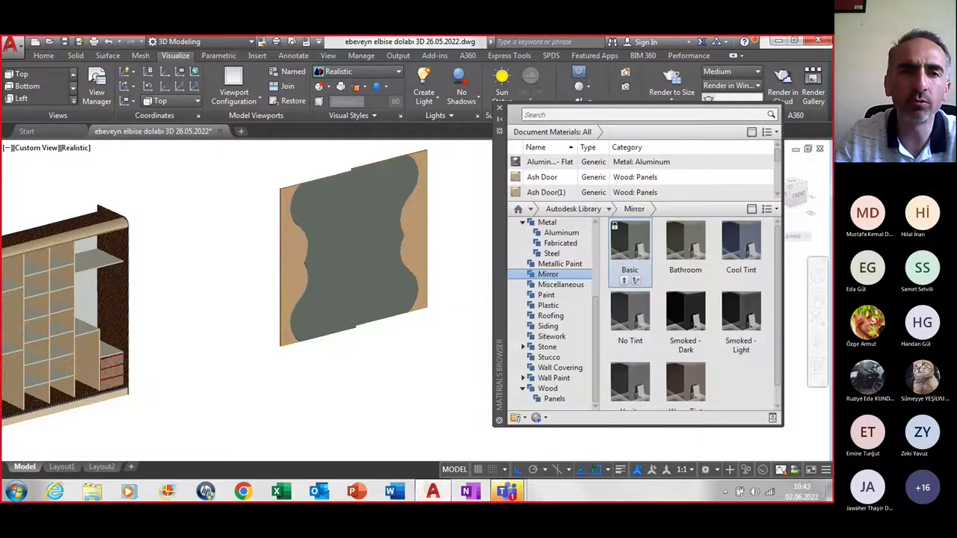
Close the Materials Browser, window-select the door panel, then clear the selection
scroll(479, 258, "down", 2)
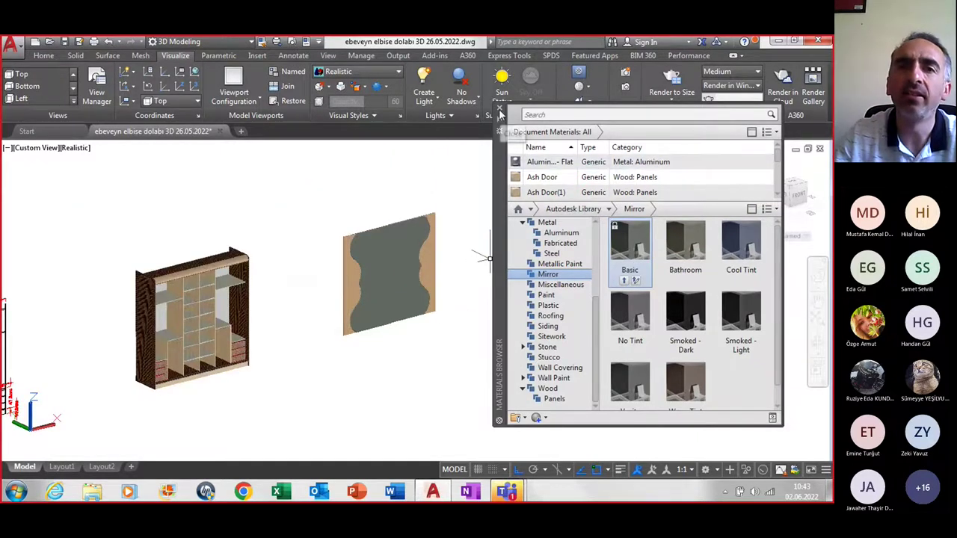
left_click(500, 111)
left_click(316, 198)
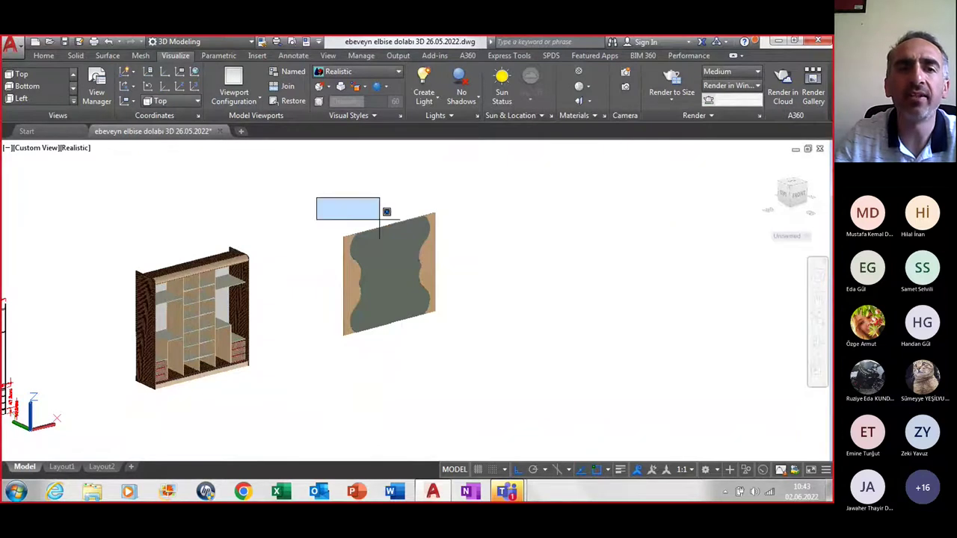
left_click(513, 368)
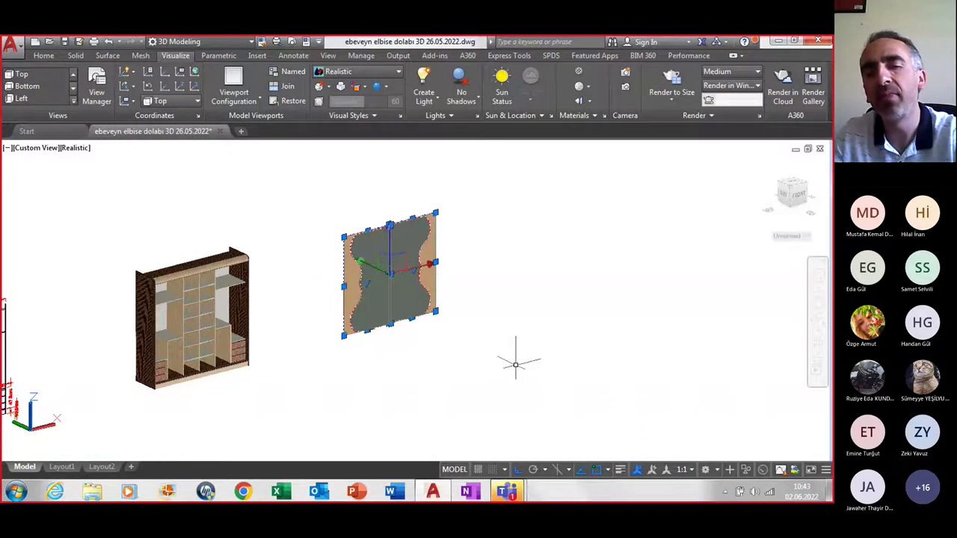
key("Escape")
scroll(271, 331, "up", 2)
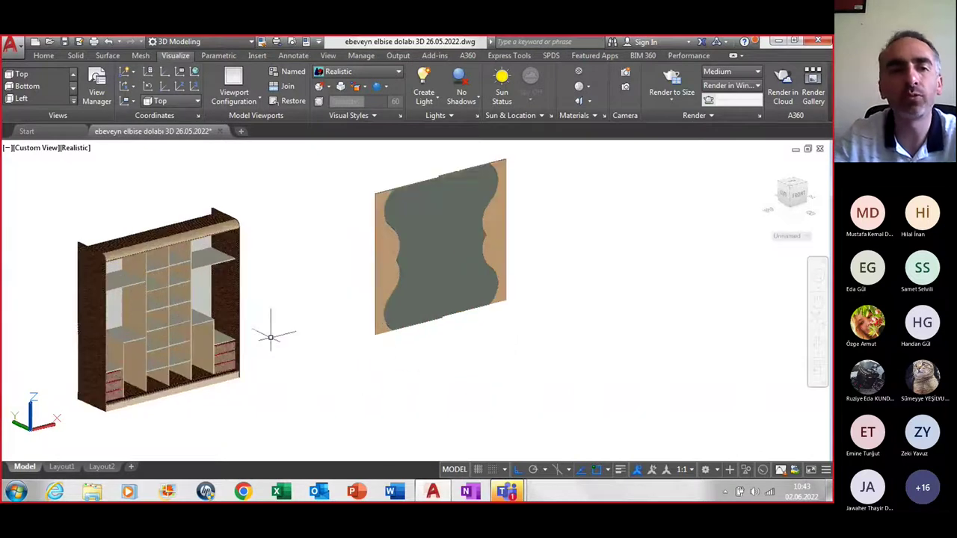
middle_click_drag(284, 317, 357, 337)
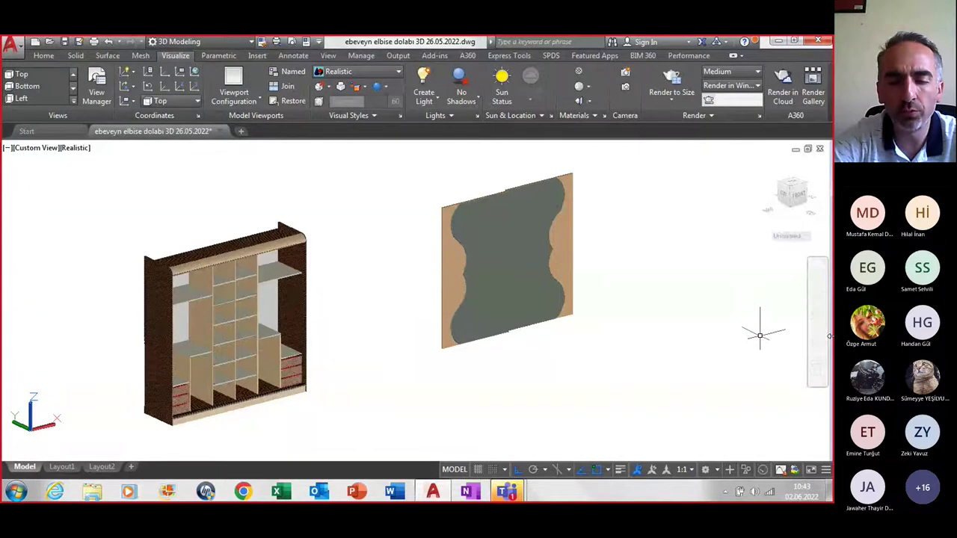
Open the Visual Styles gallery from the Realistic dropdown on the Visualize tab
left_click(374, 72)
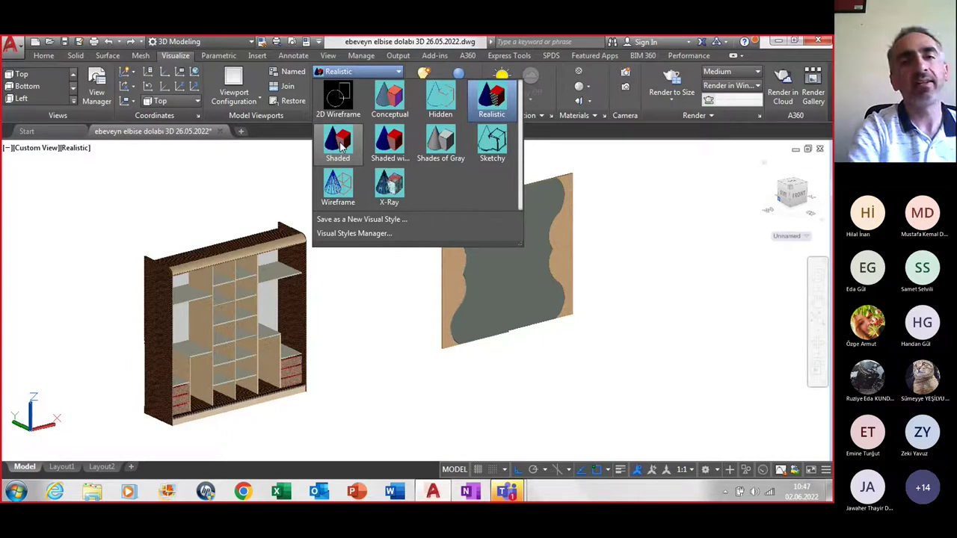
Dismiss the visual styles gallery without changing the style
key("Escape")
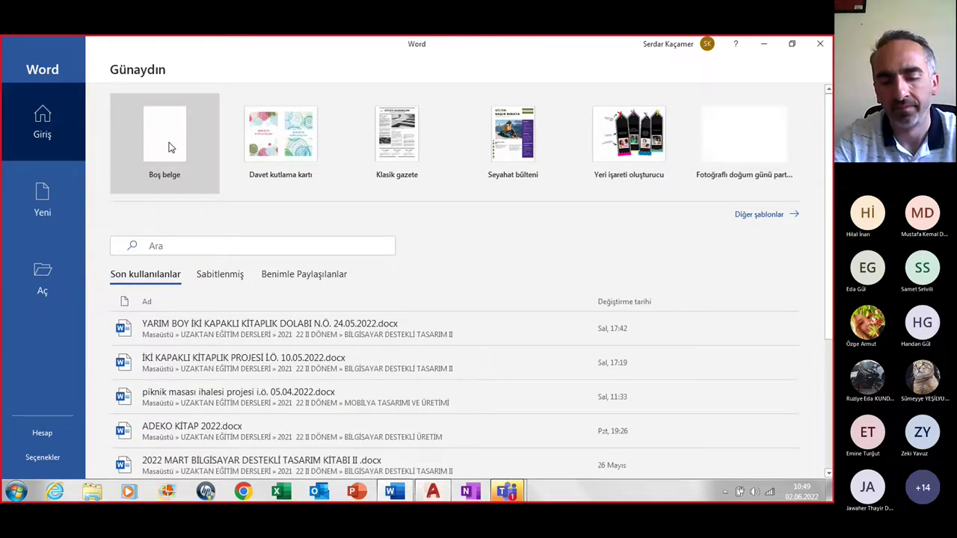
Create a Boş belge blank document and zoom the page to 120%
left_click(169, 146)
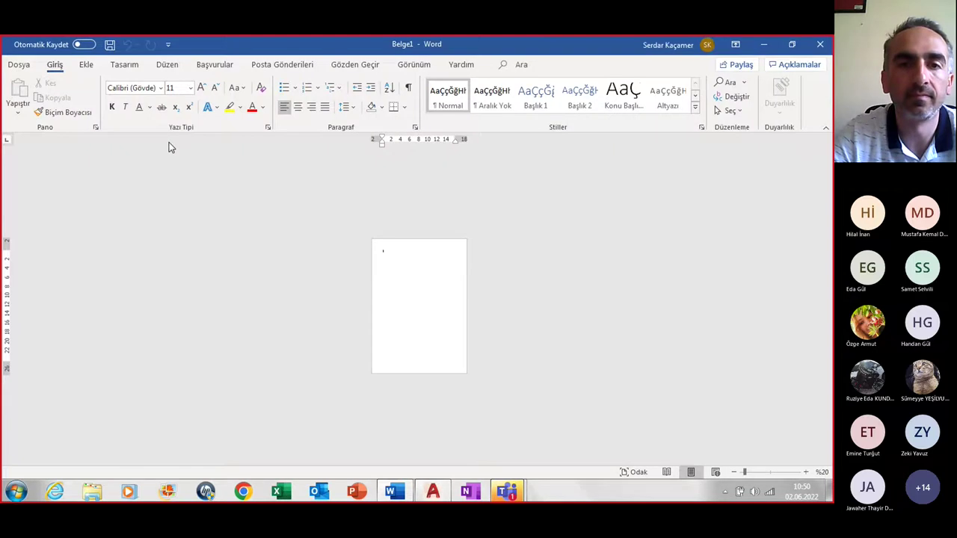
left_click(807, 472)
left_click(807, 473)
left_click(806, 472)
left_click(807, 472)
left_click(806, 472)
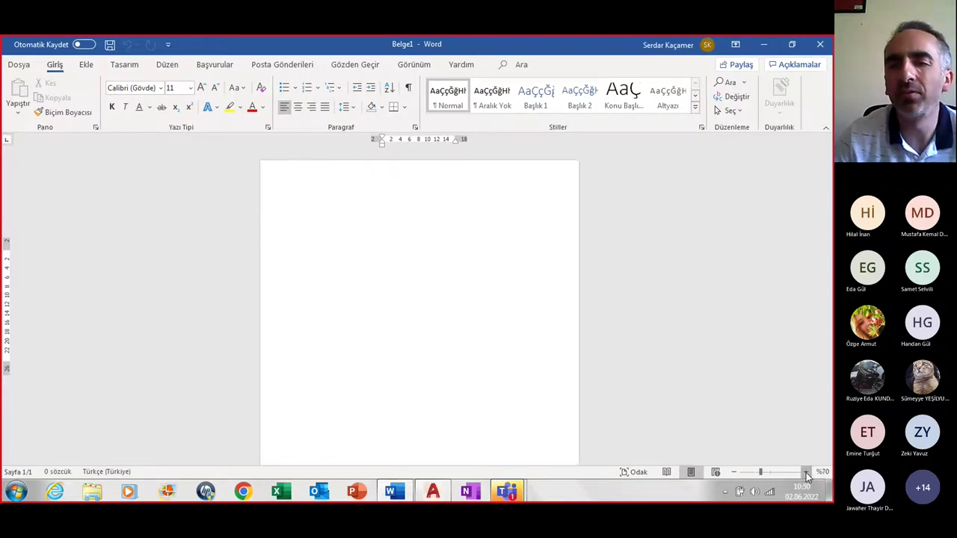
left_click(806, 473)
left_click(806, 473)
left_click(806, 473)
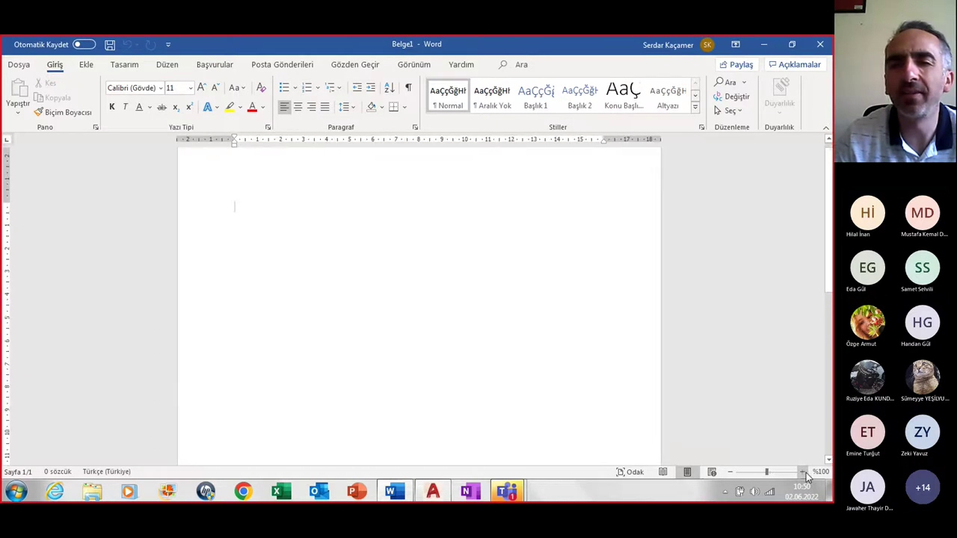
left_click(806, 472)
left_click(806, 473)
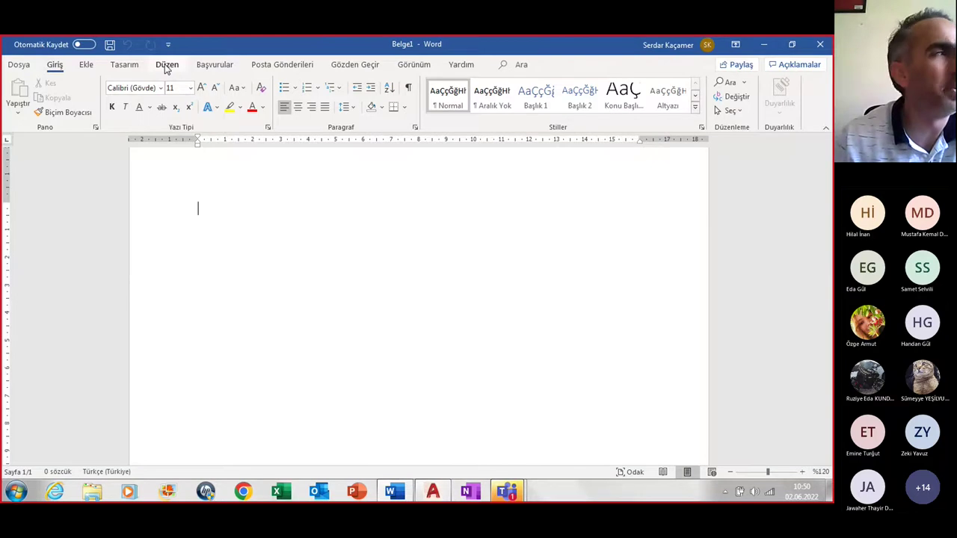
Set 1 cm margins on all sides using the Düzen tab's Son Özel Ayar preset
left_click(167, 66)
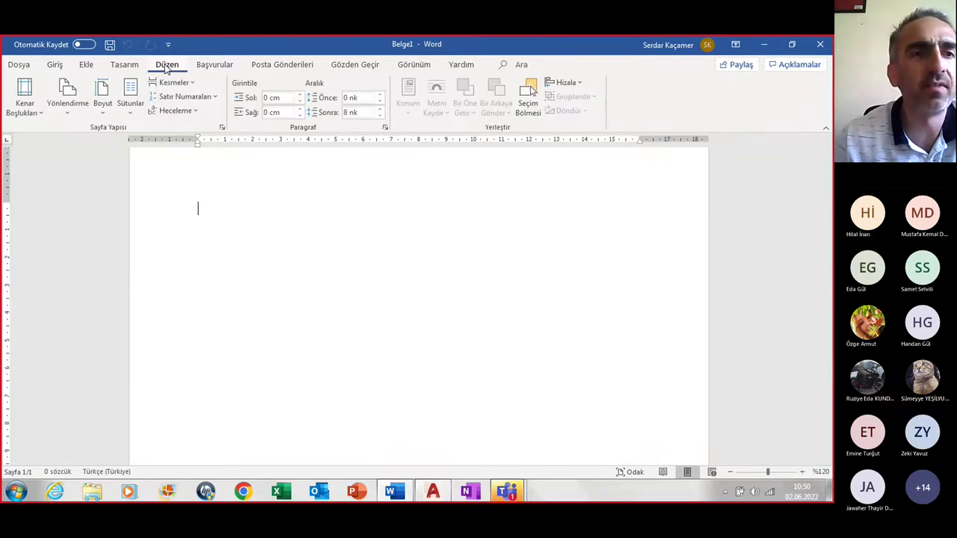
left_click(17, 112)
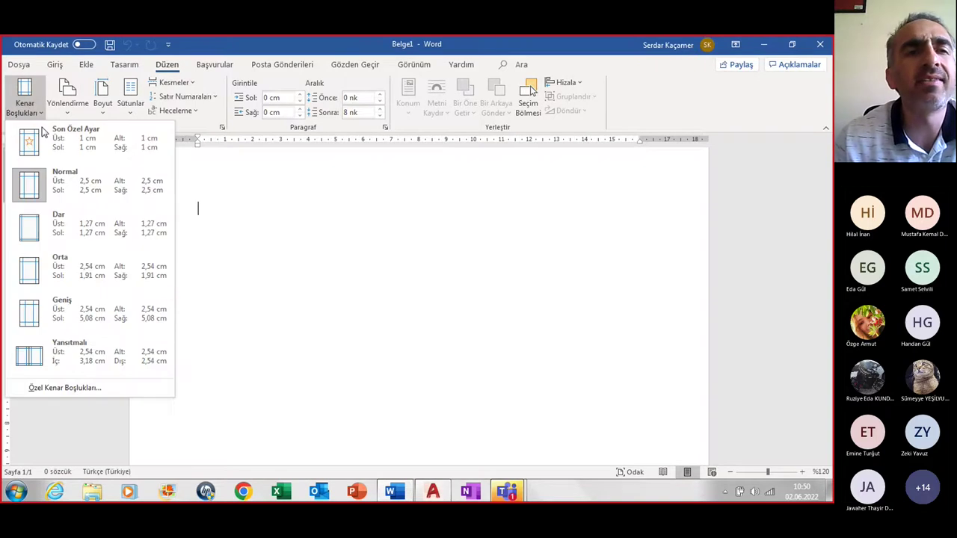
left_click(113, 149)
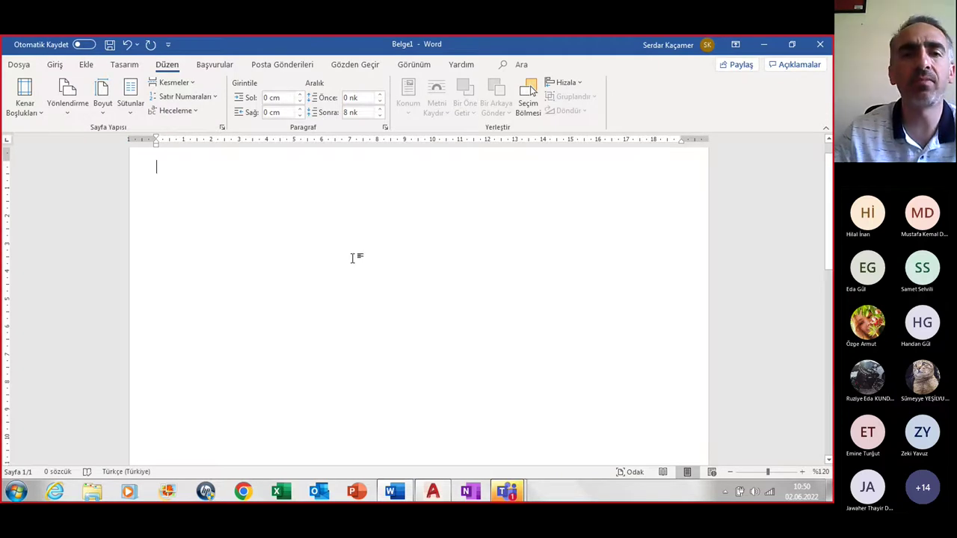
Type the capitalised title 'EBEVEYN ODASI , RA Y KAPAKLI ELBİSE DOLABI PROJESİ', fixing the KAPOAKLI typo
key("Caps_Lock")
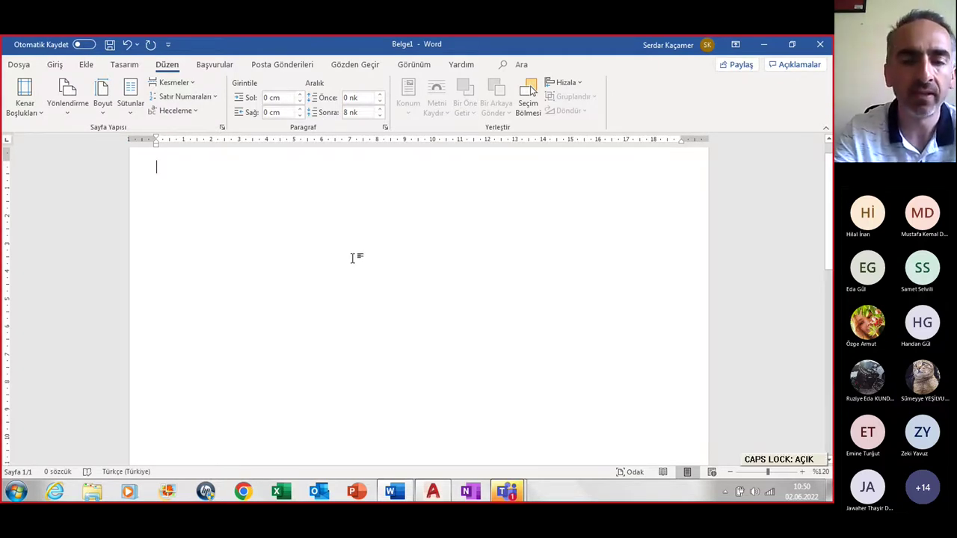
type("EBEVEY")
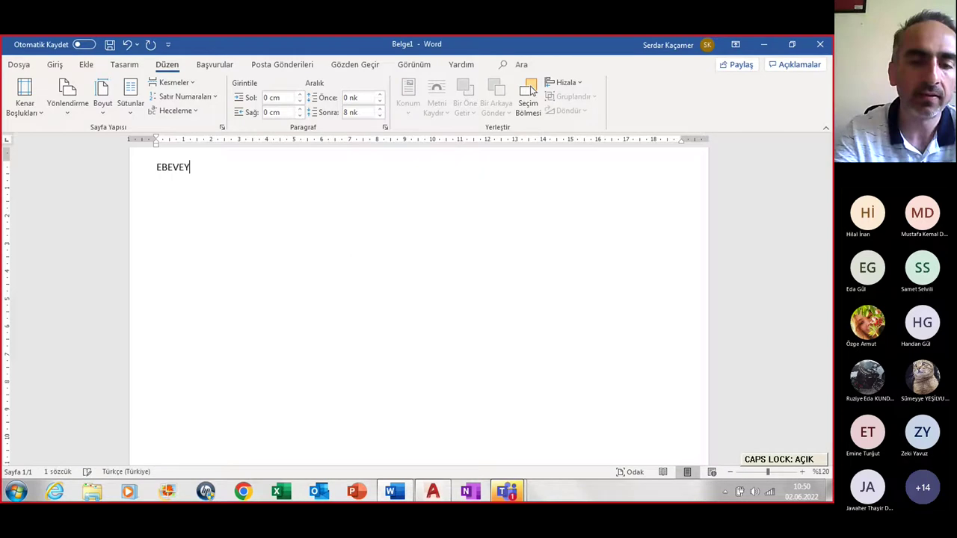
type("N ODASI ELBİSE DOLABI")
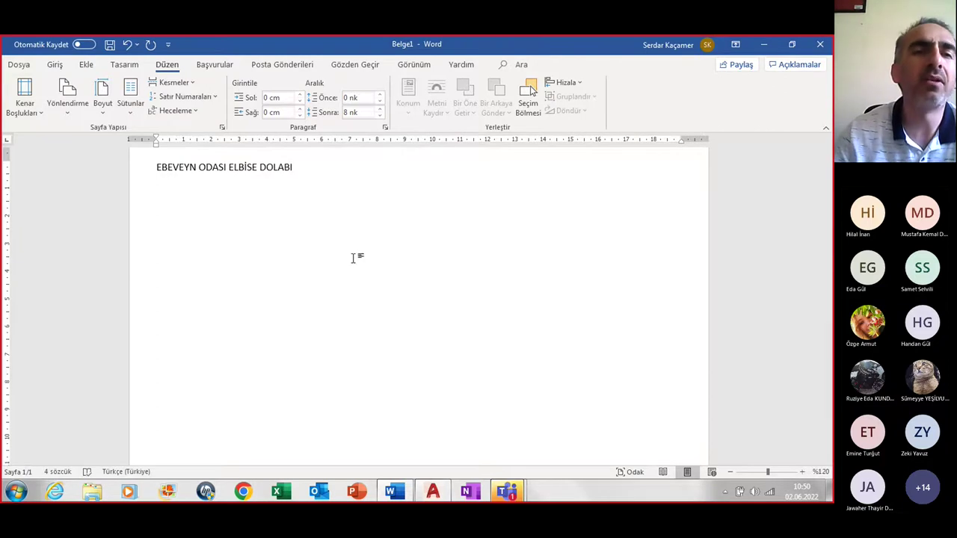
key("ctrl+Left")
key("ctrl+Left")
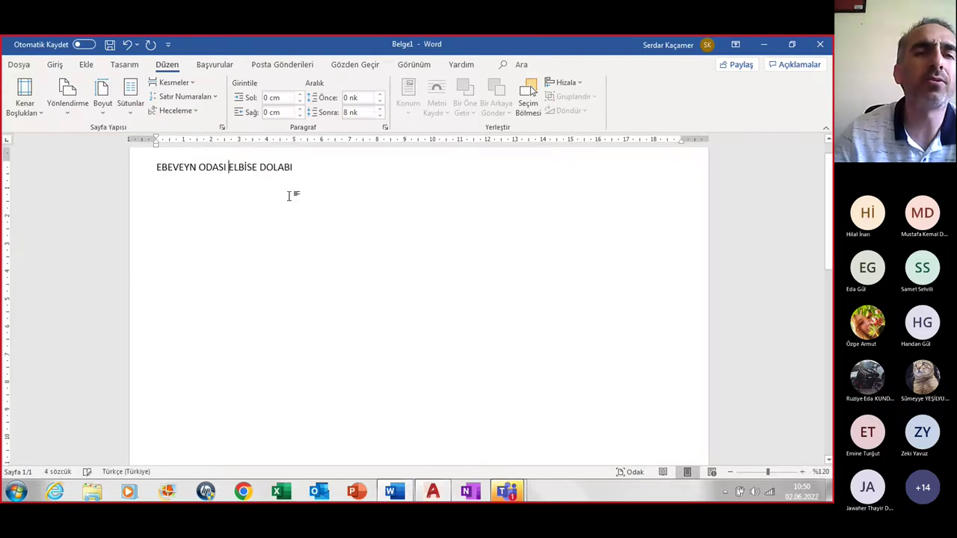
type(", RA Y KAPOAKL")
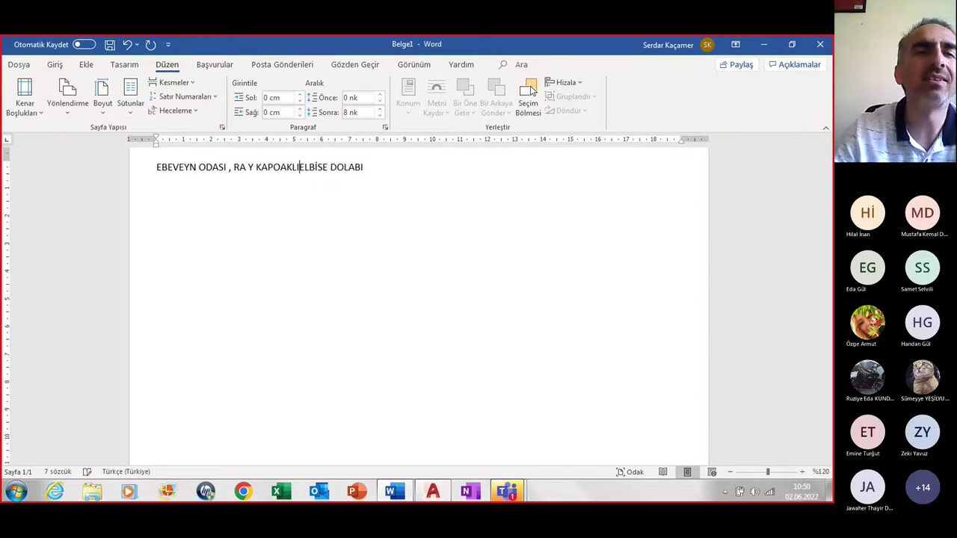
type("I")
key("BackSpace")
left_click(363, 167)
type("PROJESİ")
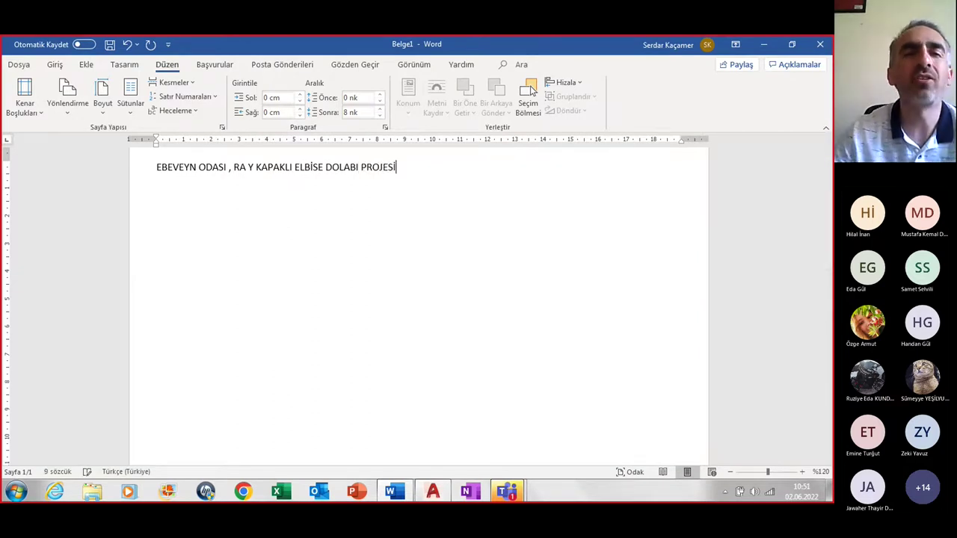
Centre the title, make it bold at 12 pt, and remove the space before the comma
left_click(54, 65)
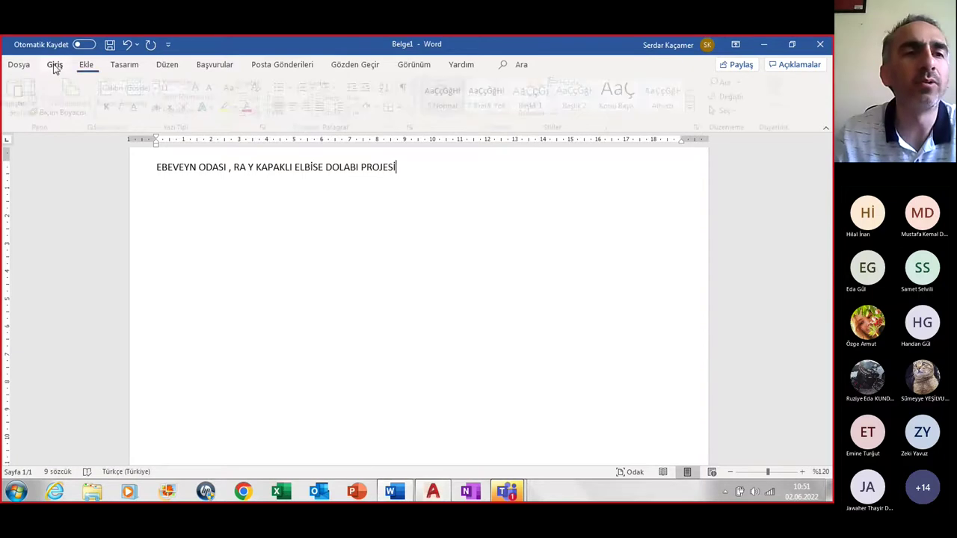
left_click(298, 109)
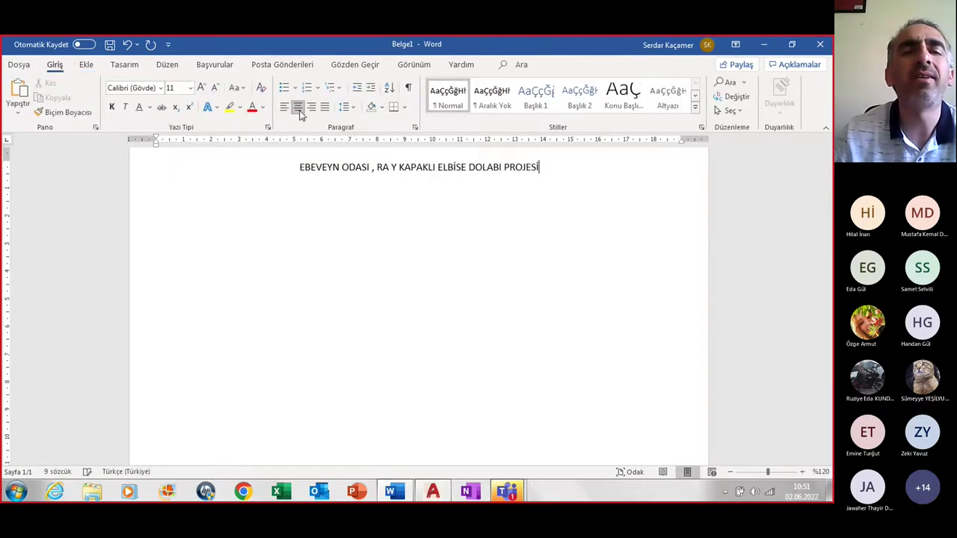
left_click_drag(544, 168, 281, 169)
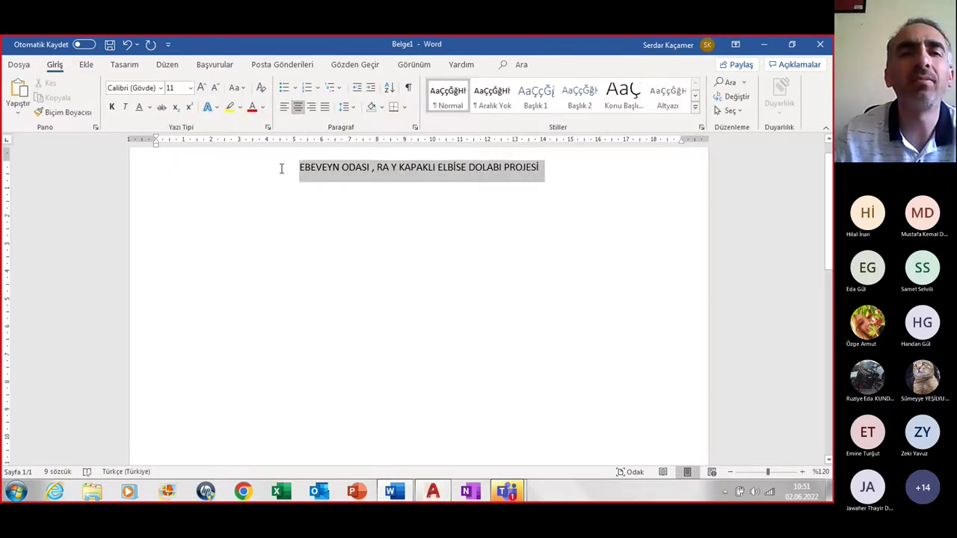
left_click(112, 107)
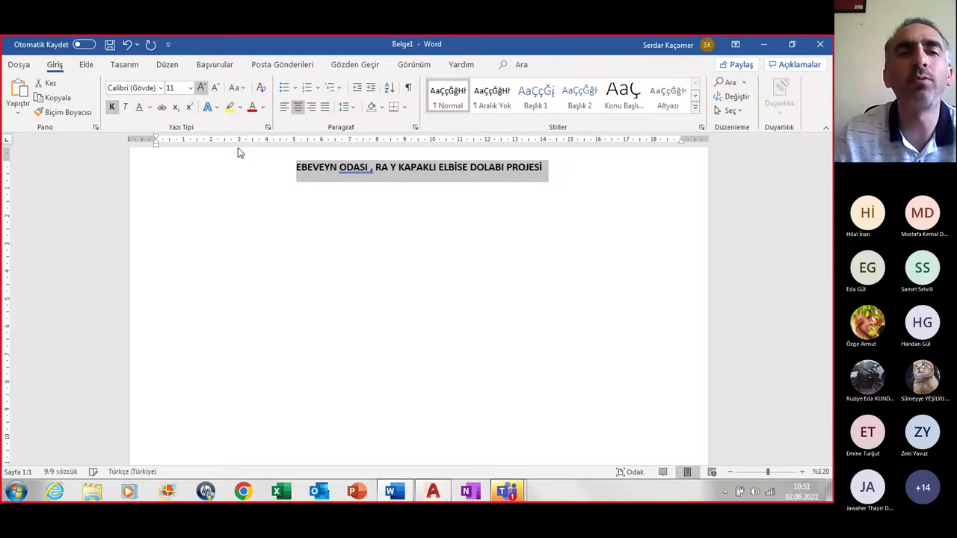
left_click(365, 168)
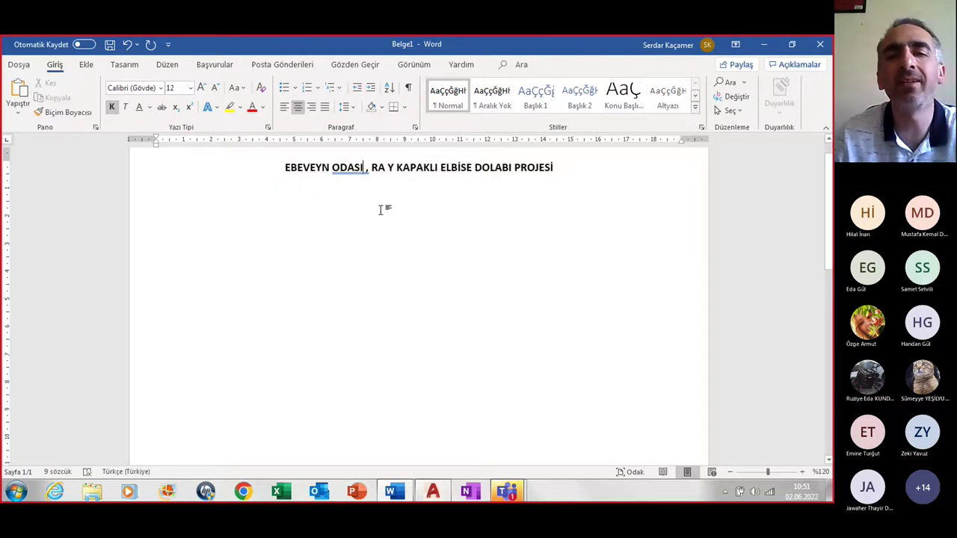
key("Delete")
Add the numbered heading '1. REFERANS TASARIM', left-aligned with reduced indent
left_click(559, 184)
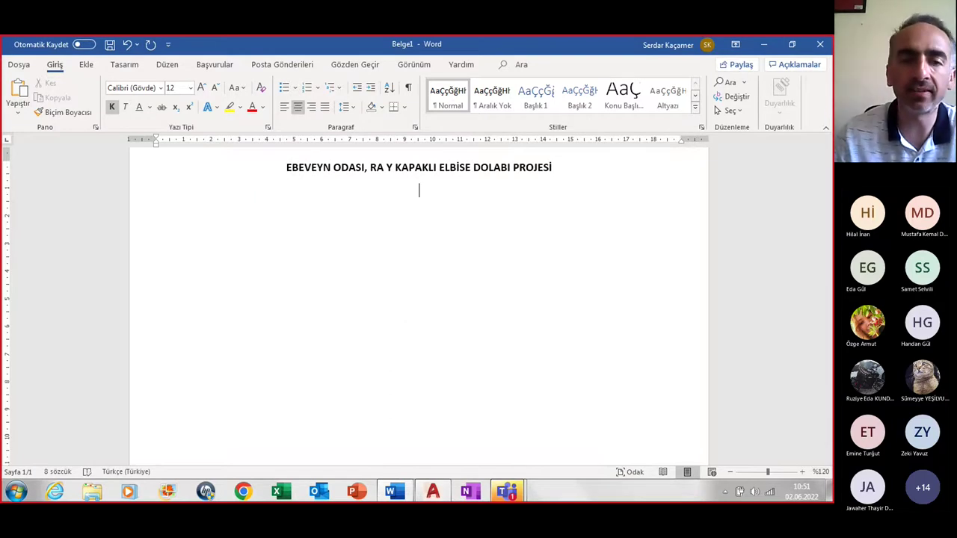
type("1. ")
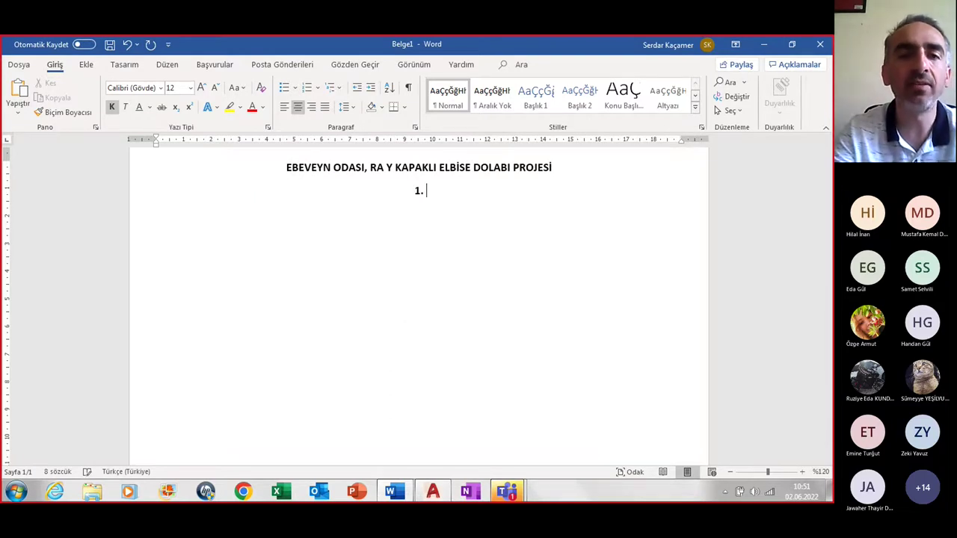
type("REFERANS TASARIM")
key("Return")
key("BackSpace")
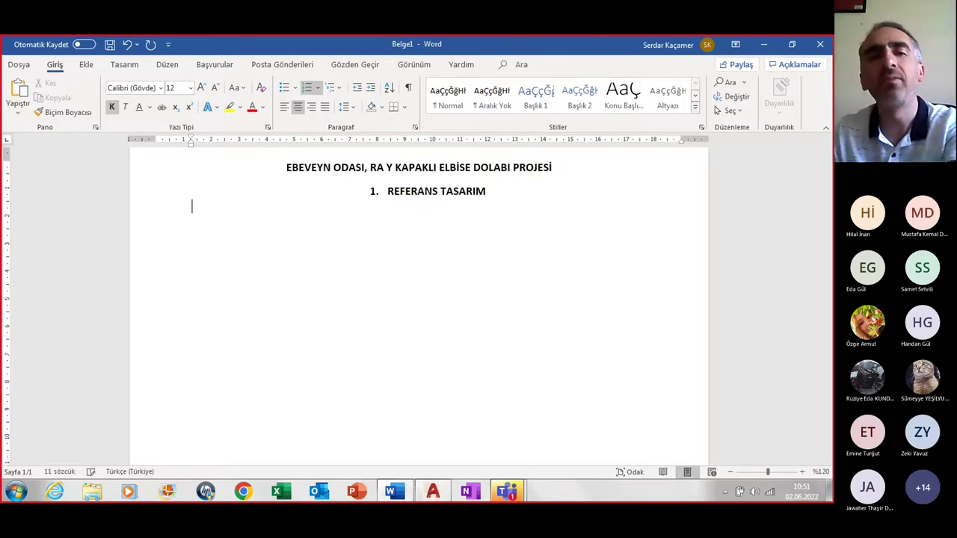
key("BackSpace")
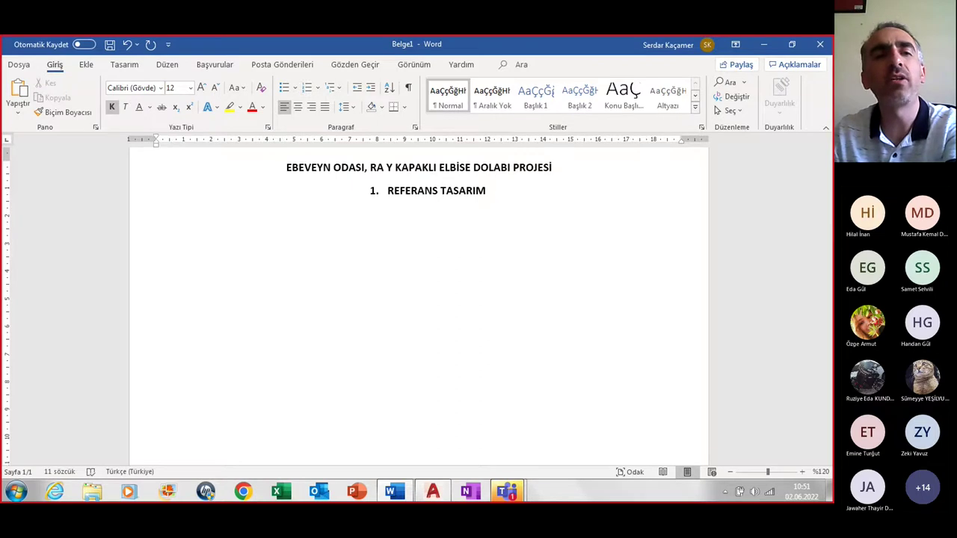
left_click(440, 192)
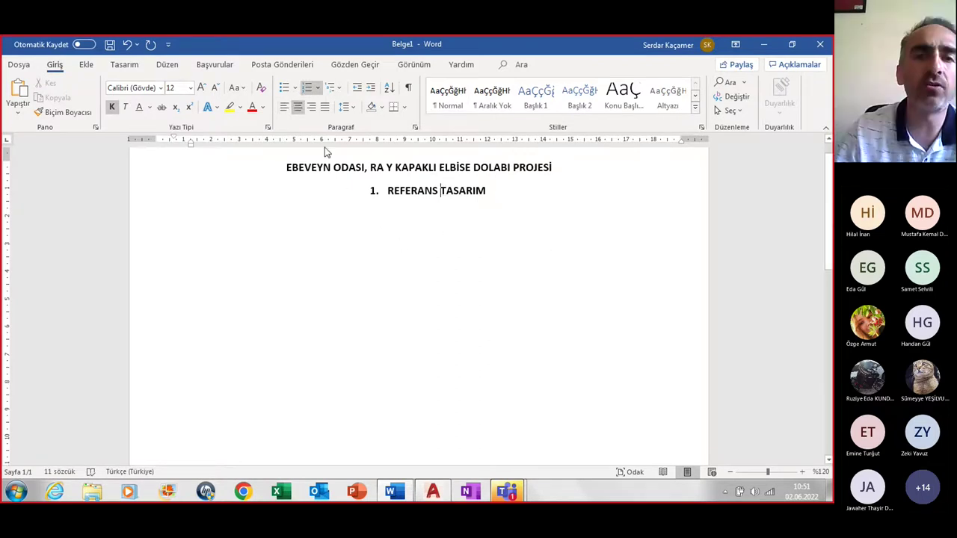
left_click(284, 107)
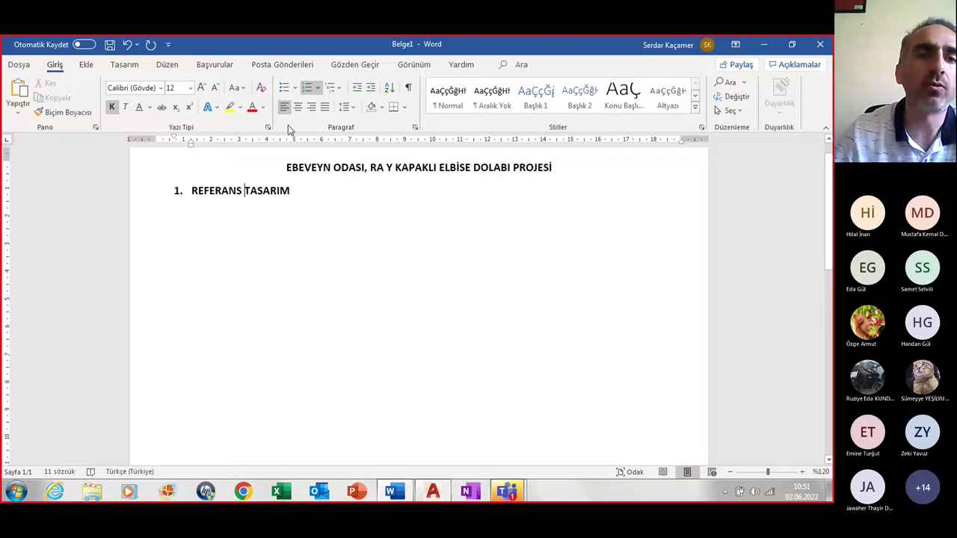
left_click(357, 89)
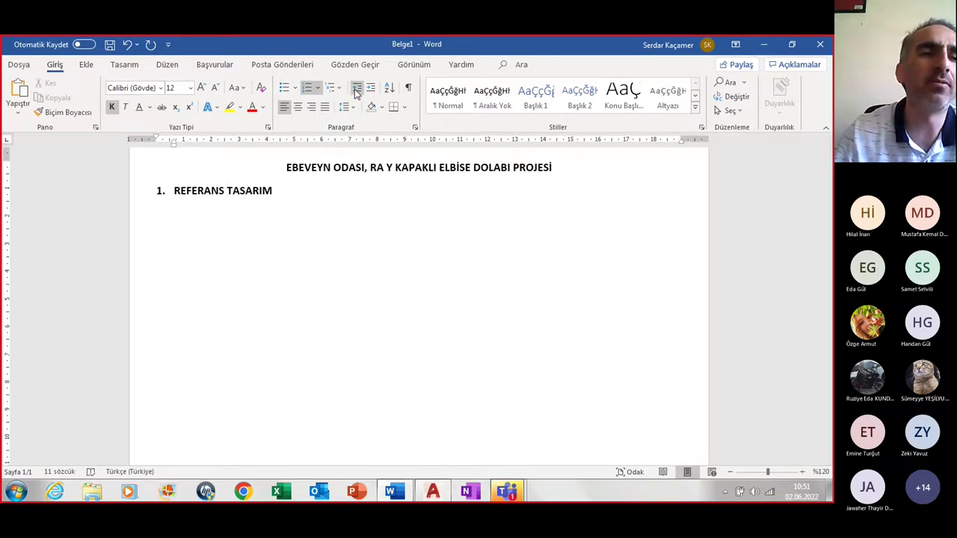
left_click(157, 217)
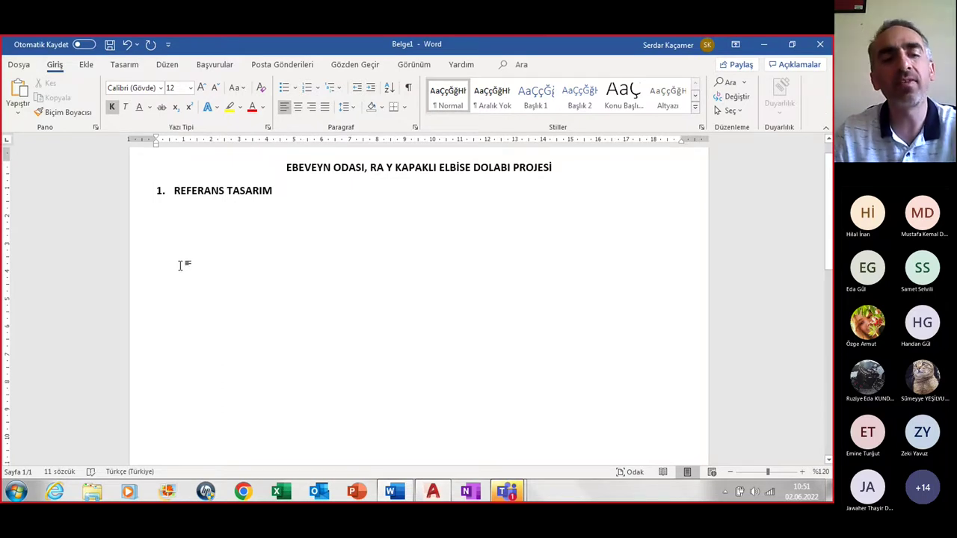
Save the report as EBEVEYN ODASI.docx in the BİLGİSAYAR DESTEKLİ TASARIM II folder
key("ctrl+s")
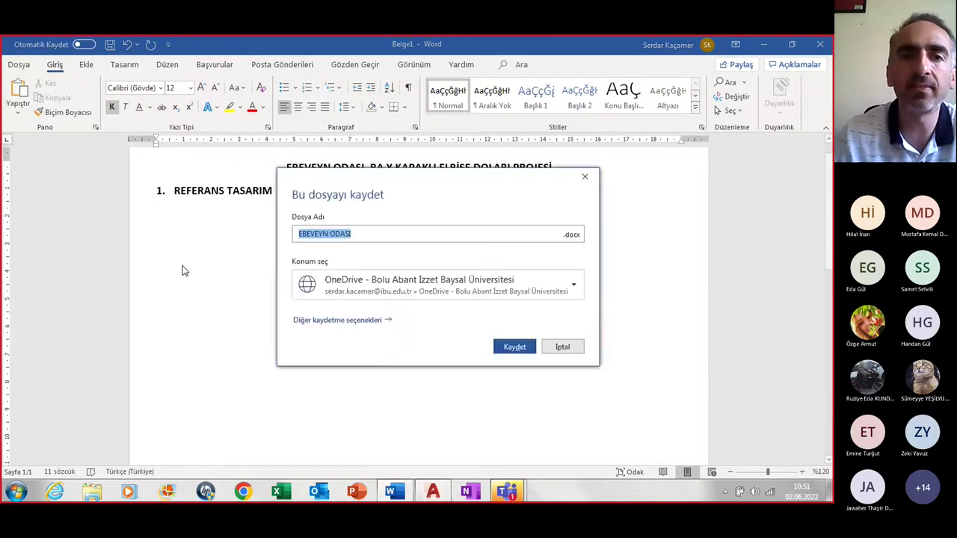
left_click(575, 287)
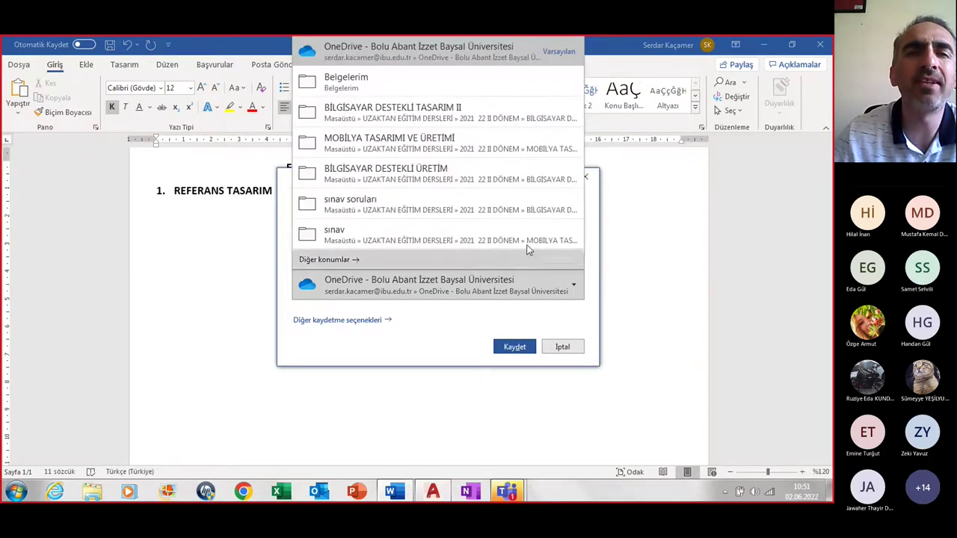
left_click(432, 119)
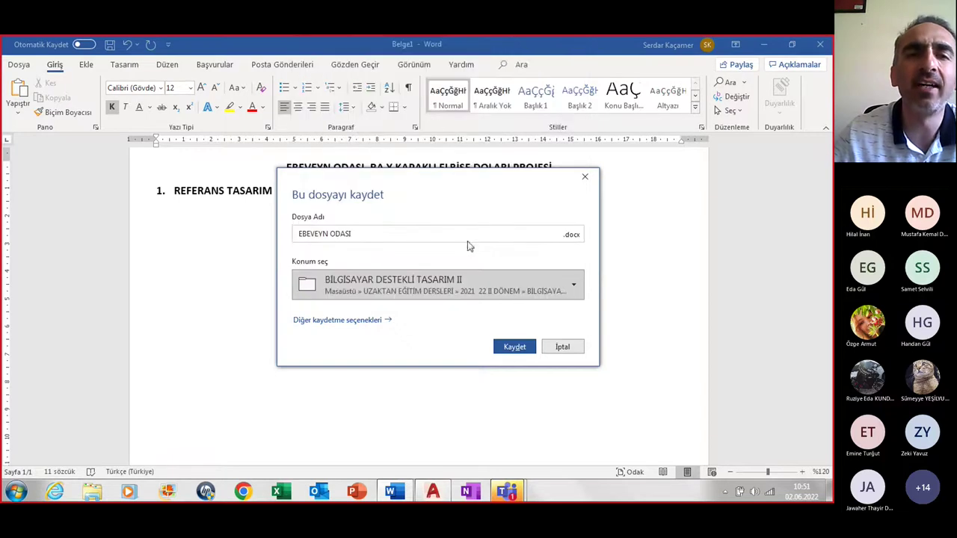
left_click(523, 348)
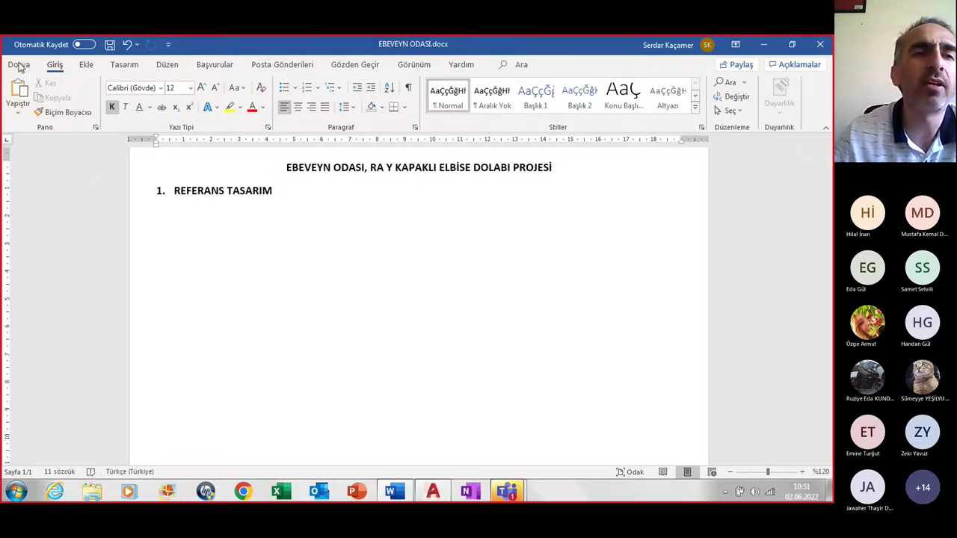
Browse Word's recent files for '2022 MART BİLGİSAYAR DESTEKLİ TASARIM KİTABI II .docx'
left_click(18, 65)
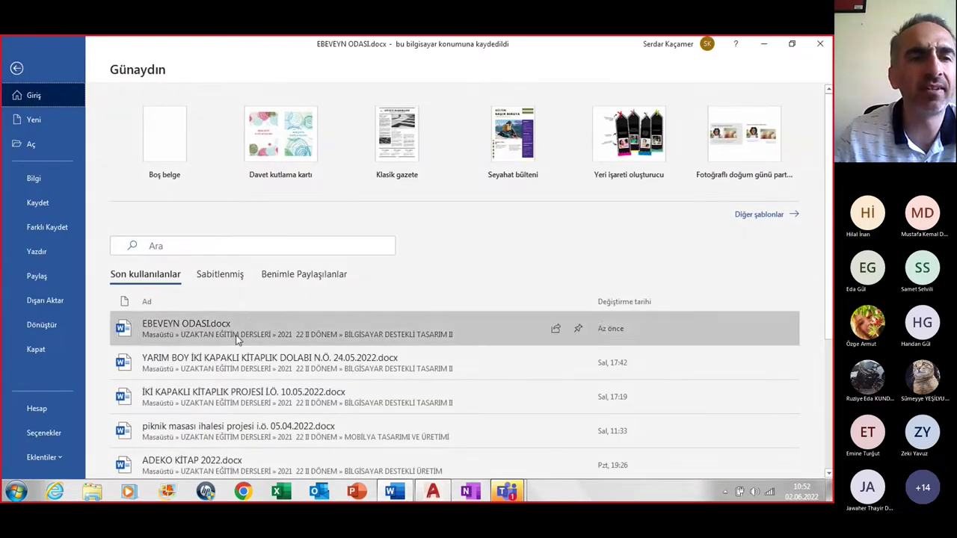
scroll(237, 402, "down", 1)
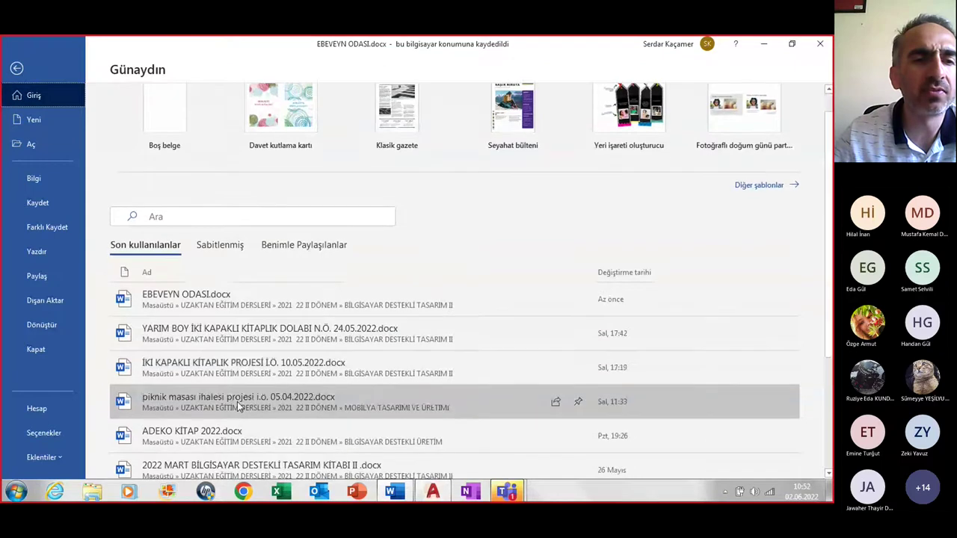
scroll(273, 407, "down", 1)
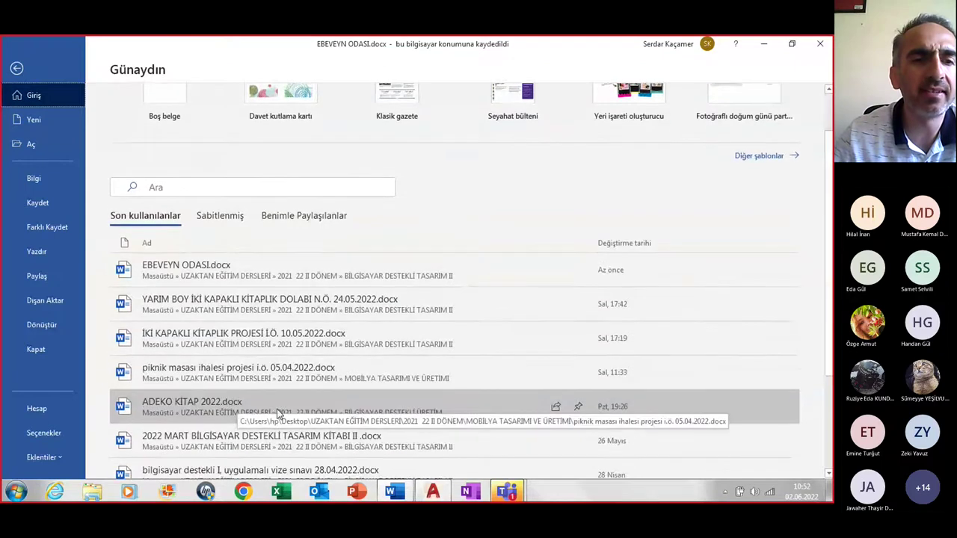
scroll(277, 413, "down", 1)
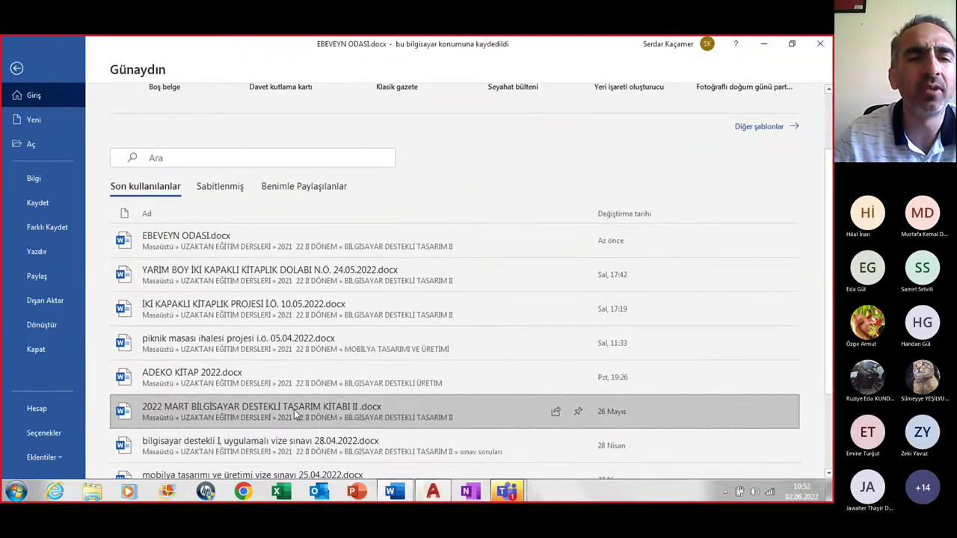
key("Escape")
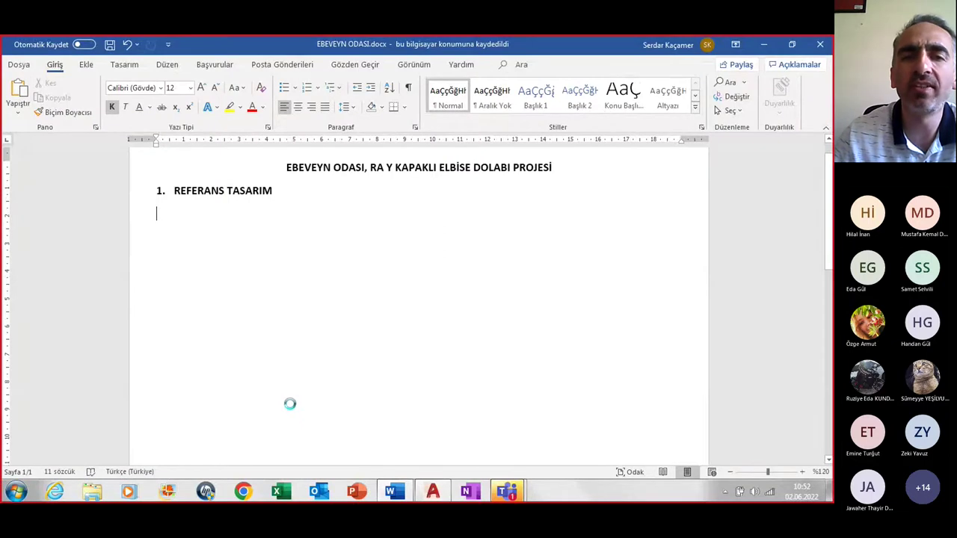
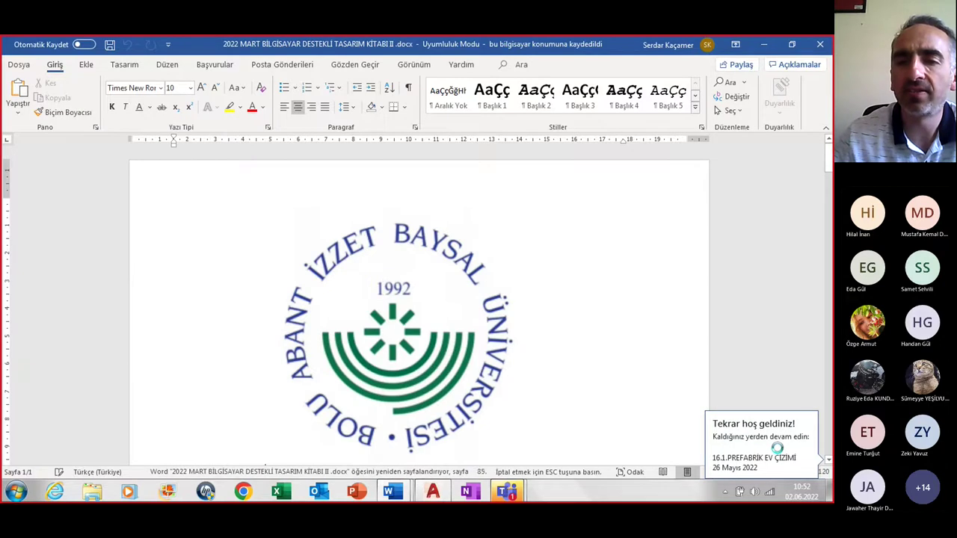
Scroll back to the wardrobe photo in the textbook and copy it
left_click(778, 453)
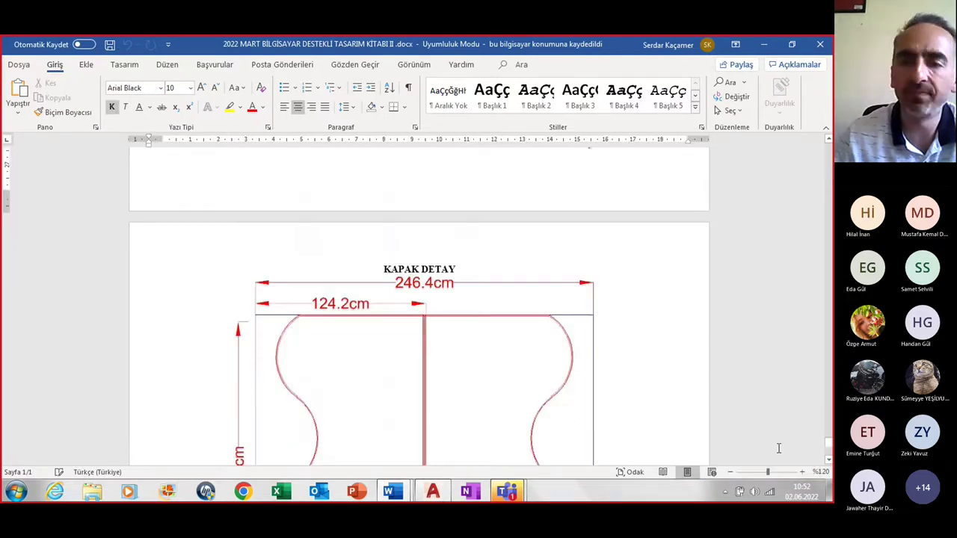
scroll(636, 348, "up", 3)
scroll(637, 345, "up", 4)
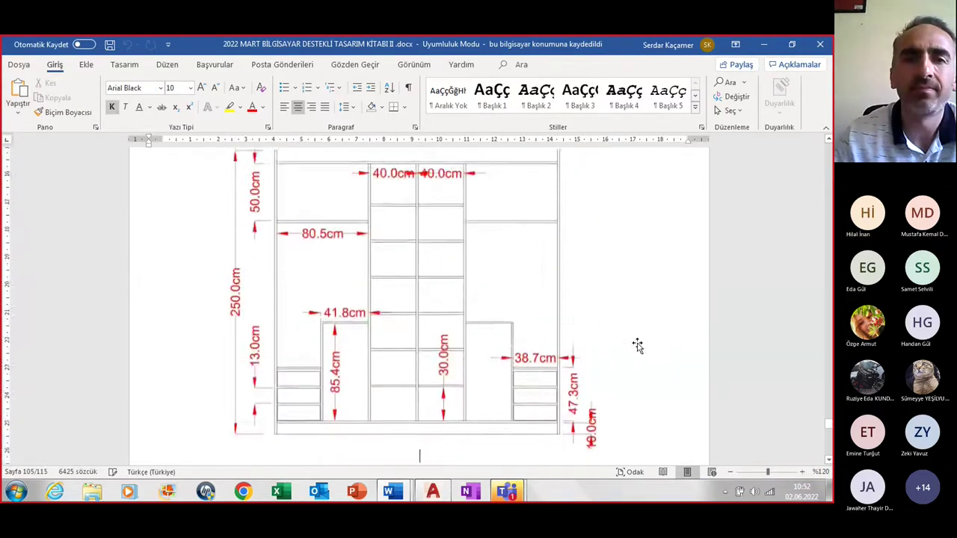
scroll(637, 344, "up", 7)
scroll(638, 344, "up", 1)
scroll(638, 343, "up", 2)
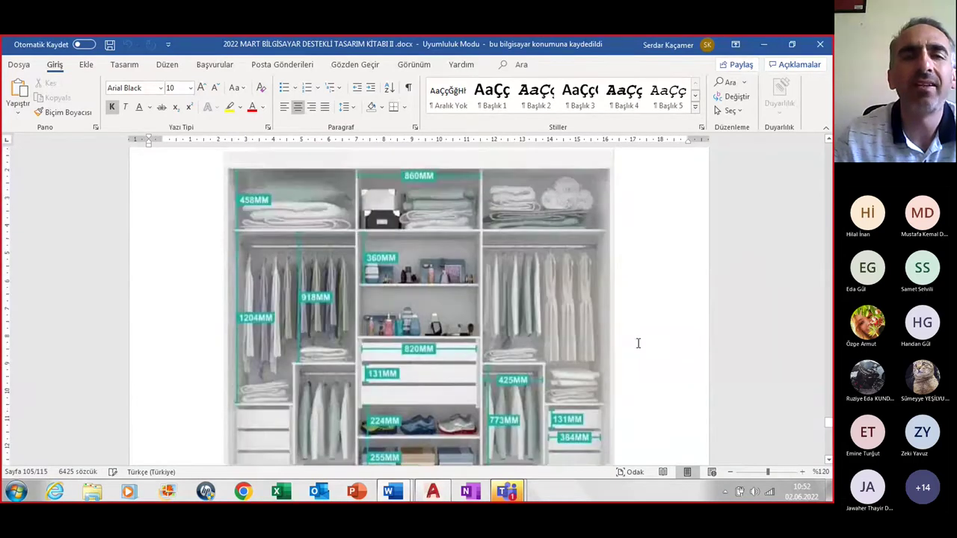
left_click(427, 355)
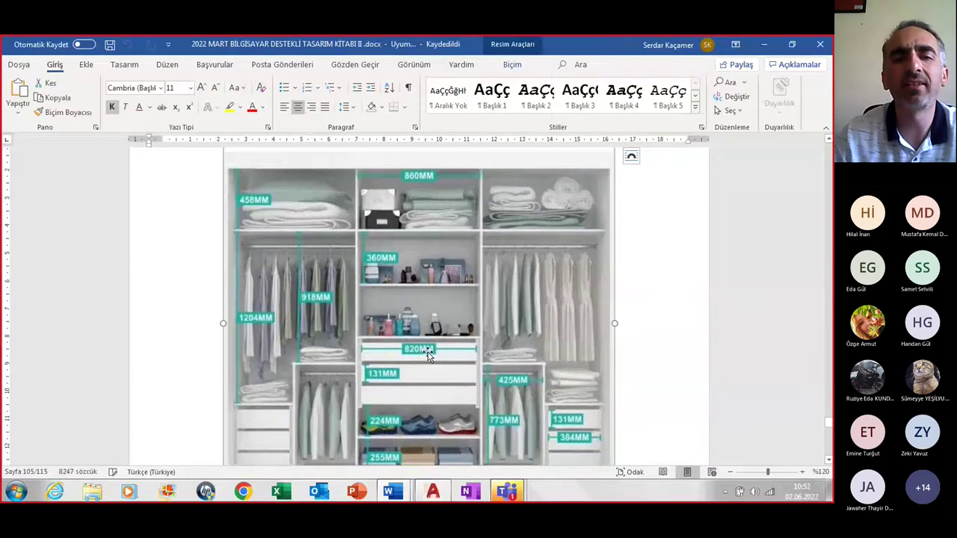
right_click(430, 358)
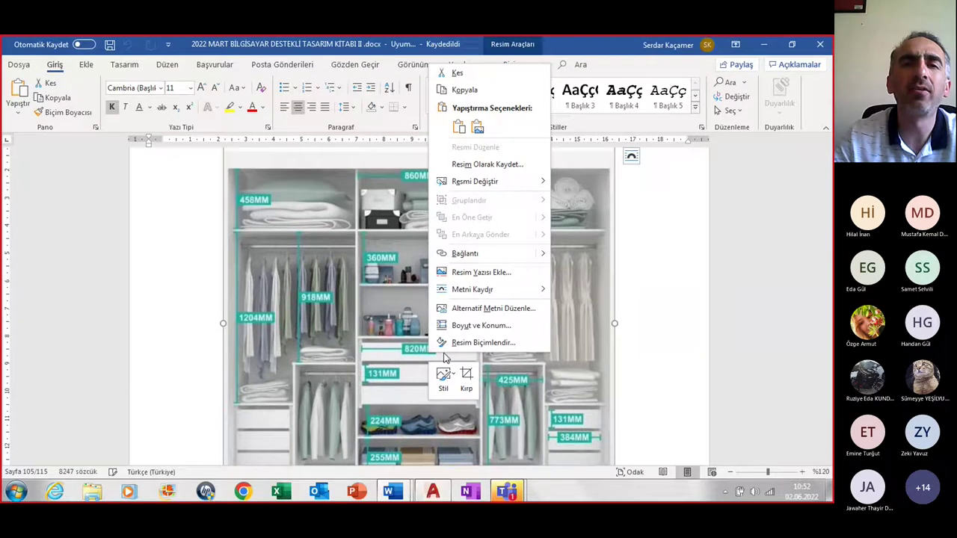
left_click(461, 162)
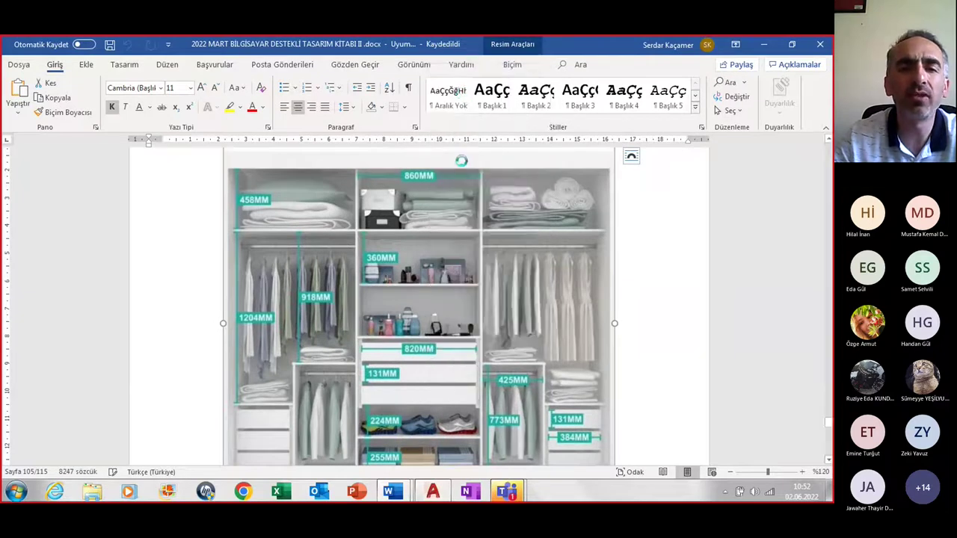
Paste the wardrobe photo into EBEVEYN ODASI.docx under the REFERANS TASARIM heading
left_click(326, 437)
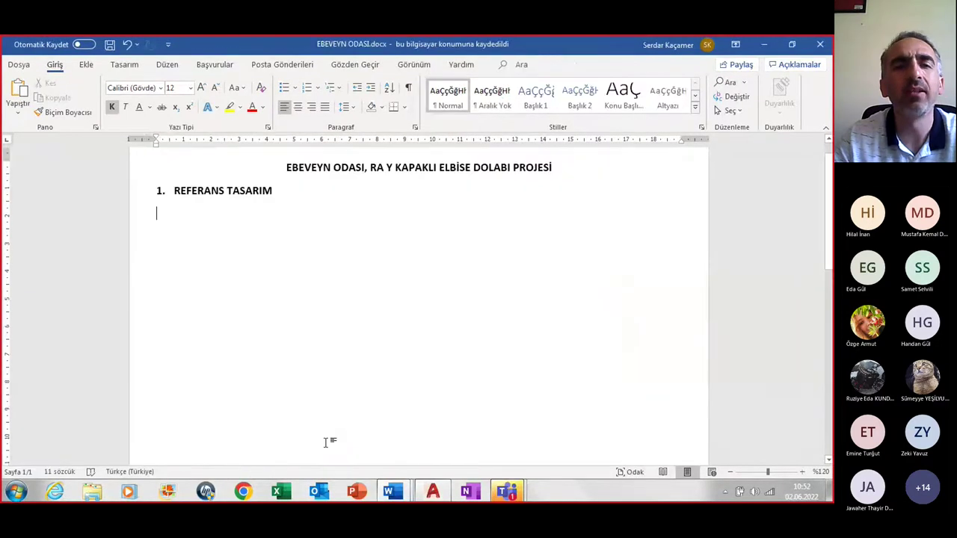
right_click(175, 223)
left_click(207, 287)
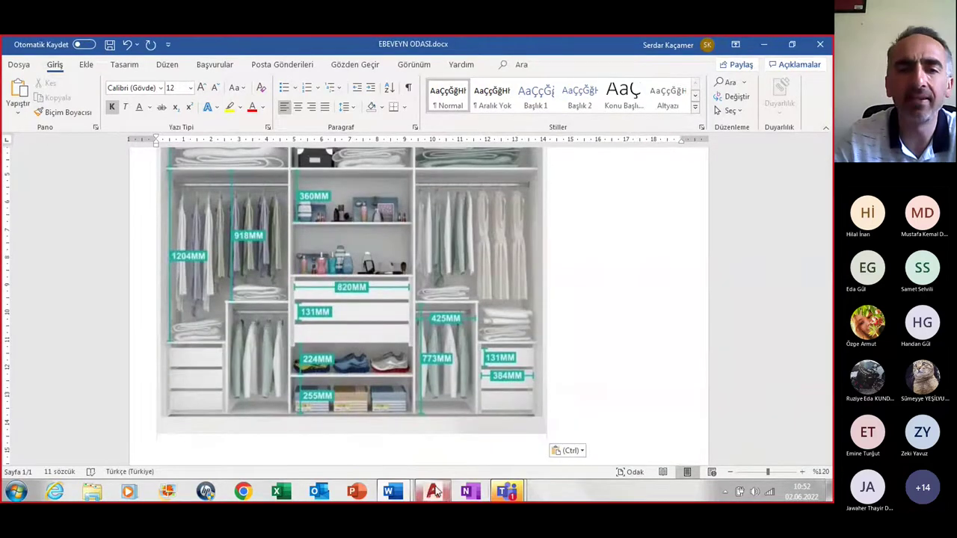
Browse the textbook pages again, then return to EBEVEYN ODASI.docx
left_click(432, 441)
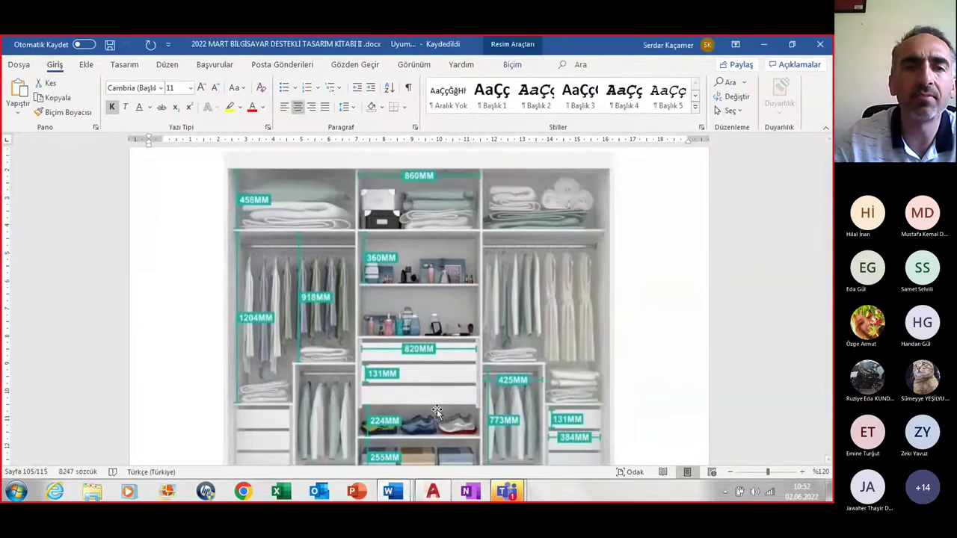
scroll(436, 409, "up", 3)
scroll(441, 389, "up", 3)
scroll(444, 363, "down", 3)
scroll(444, 362, "down", 4)
scroll(444, 363, "down", 5)
scroll(444, 366, "down", 3)
scroll(444, 366, "down", 2)
scroll(444, 368, "down", 4)
scroll(444, 368, "down", 4)
scroll(444, 368, "down", 4)
scroll(444, 368, "down", 4)
scroll(444, 368, "down", 3)
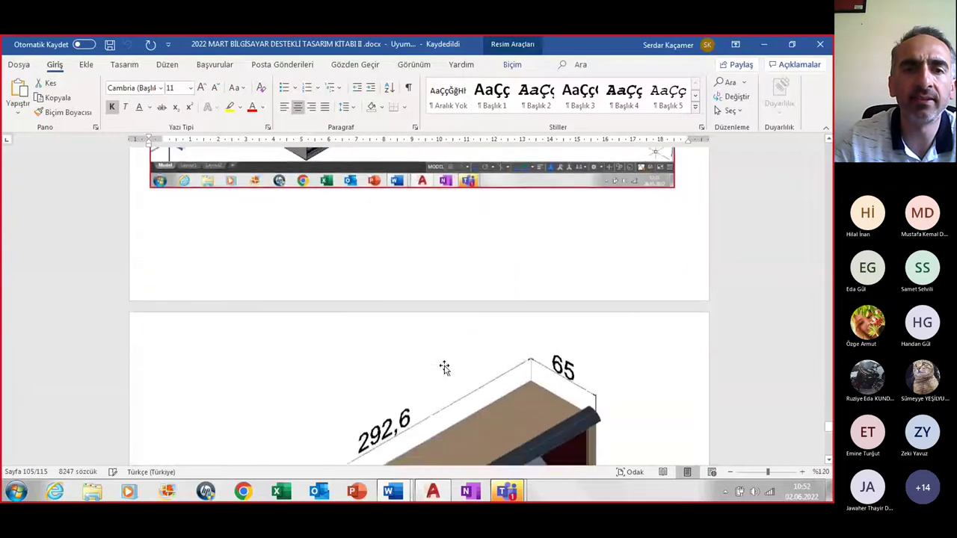
scroll(445, 368, "down", 4)
scroll(444, 368, "down", 3)
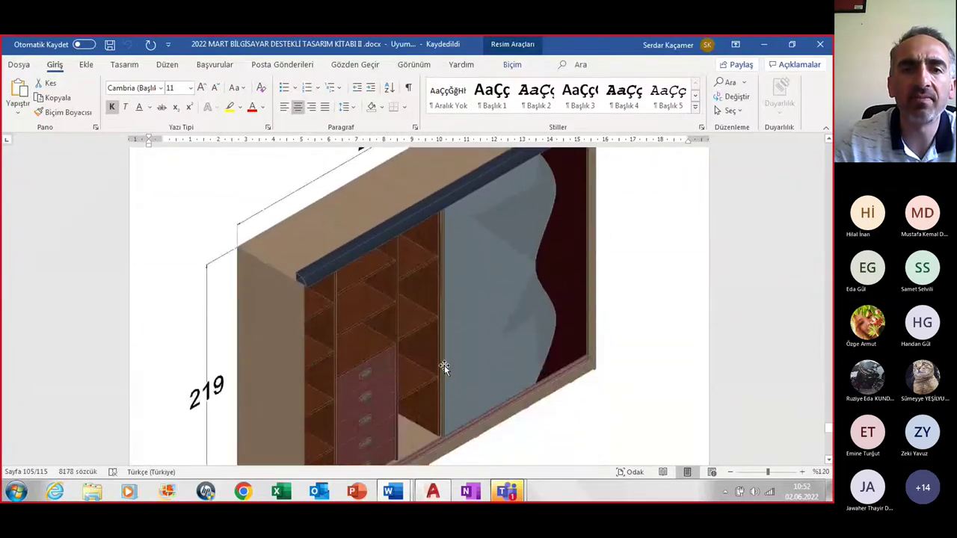
scroll(444, 364, "down", 3)
scroll(444, 365, "up", 2)
scroll(444, 365, "up", 1)
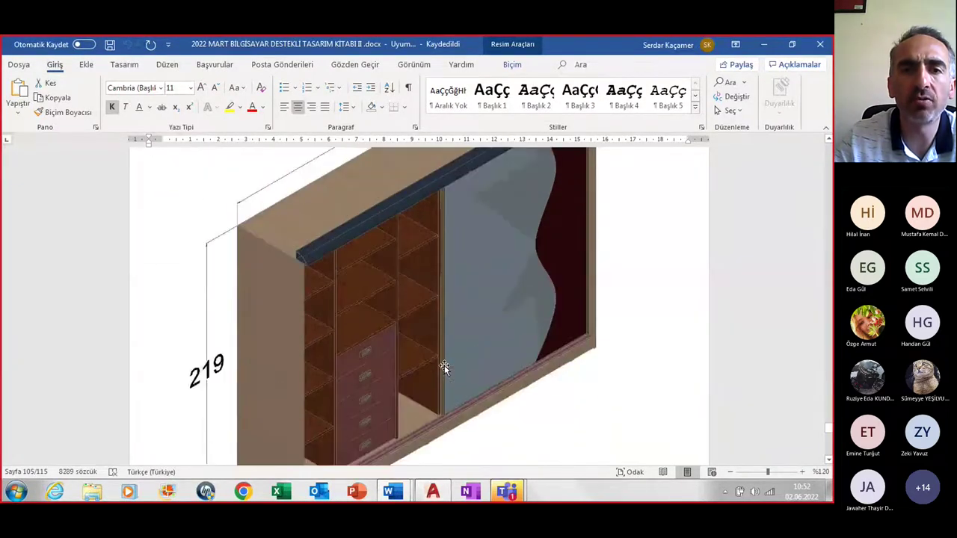
scroll(444, 365, "up", 1)
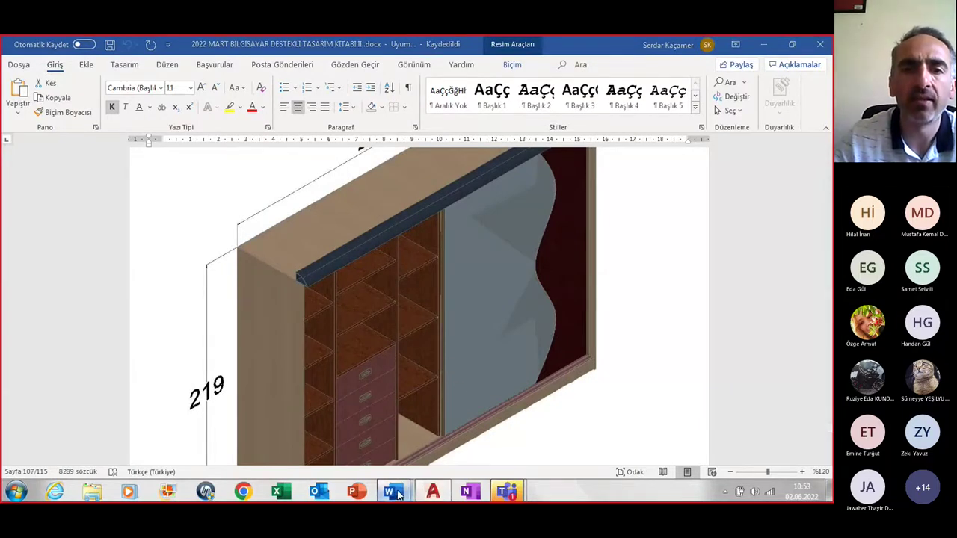
left_click(322, 434)
Centre the pasted wardrobe photo on the page
left_click(378, 284)
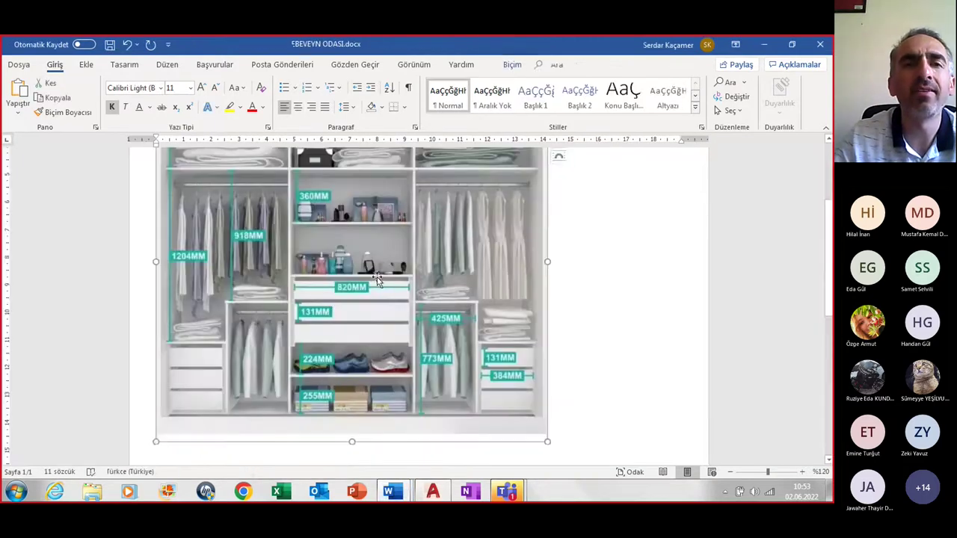
left_click(298, 107)
scroll(415, 317, "up", 2)
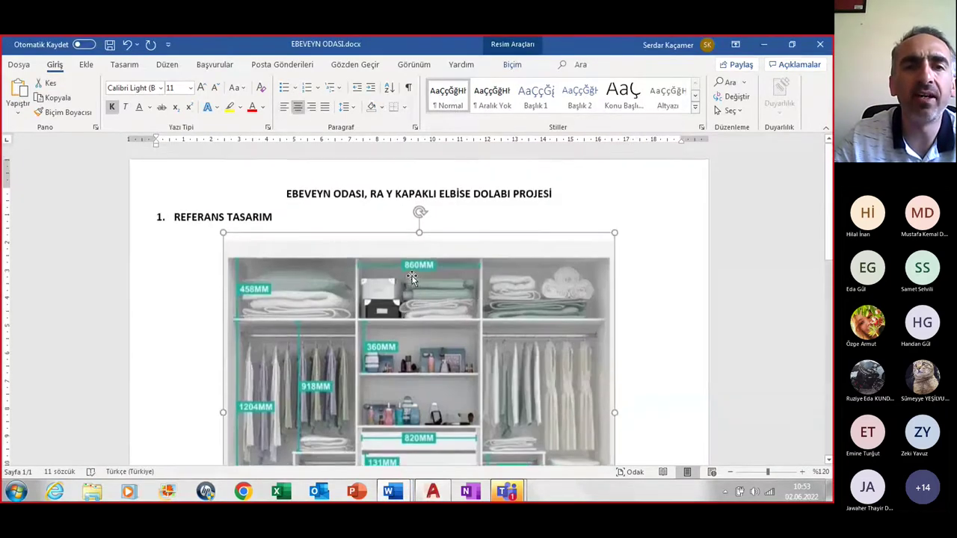
scroll(416, 317, "down", 4)
scroll(483, 281, "down", 1)
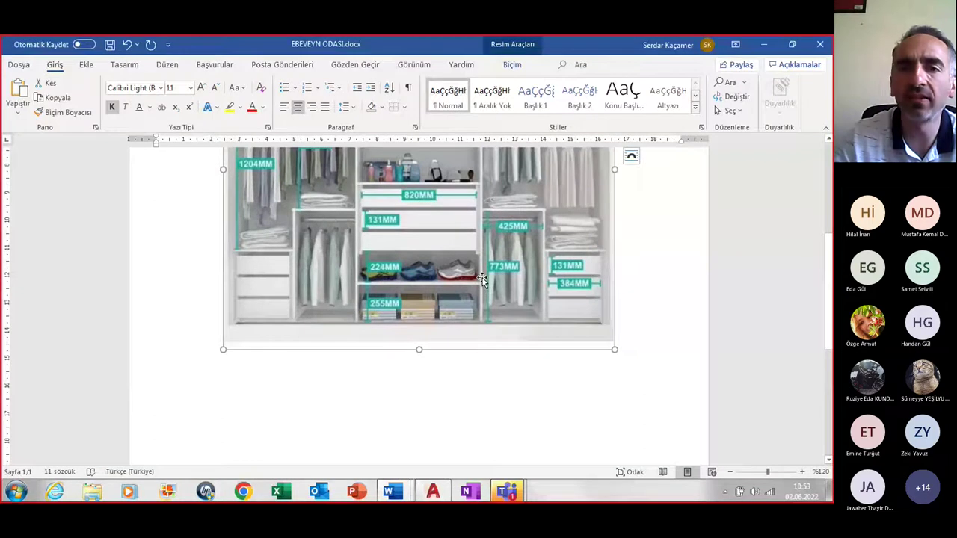
Resize the photo's height from 13 cm, trying 25, 20 and 18, settling on 17 cm
double_click(496, 300)
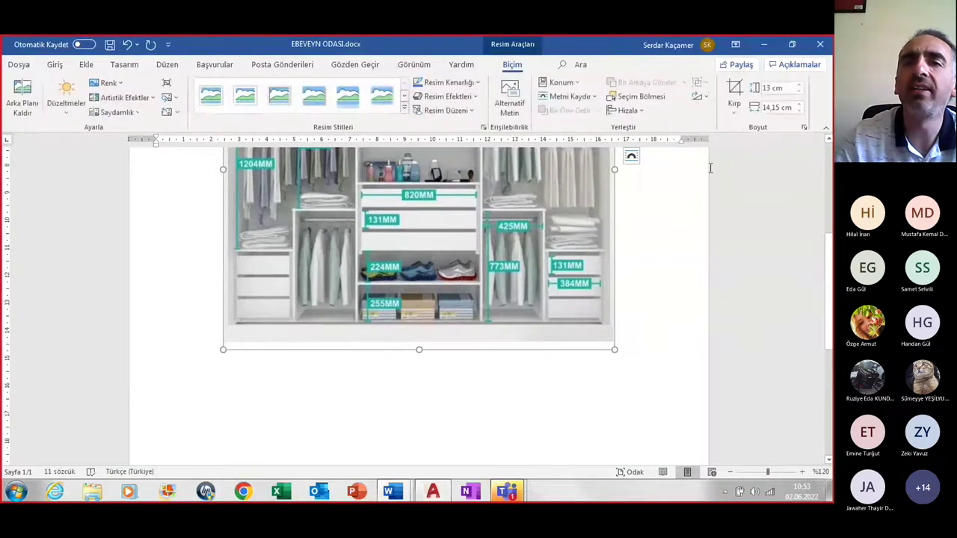
left_click_drag(763, 89, 781, 91)
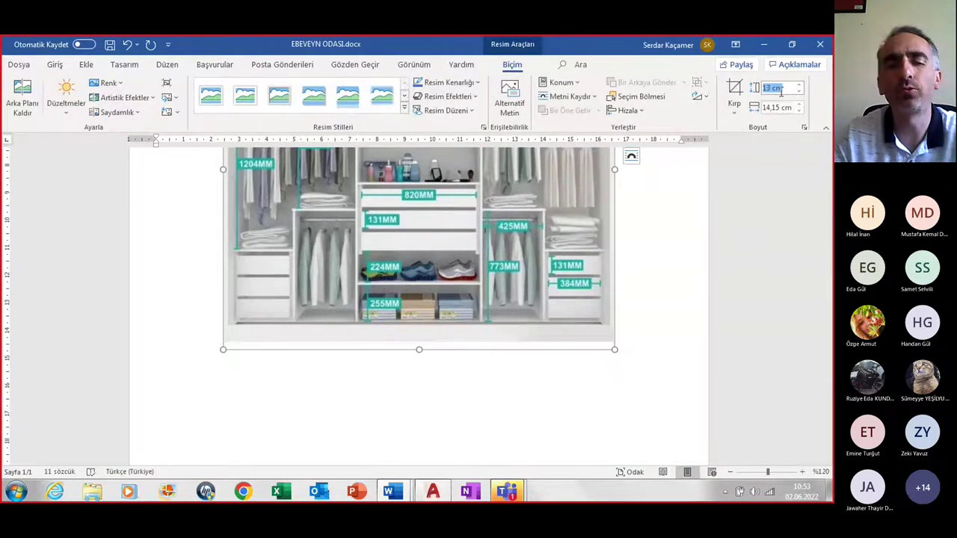
type("2")
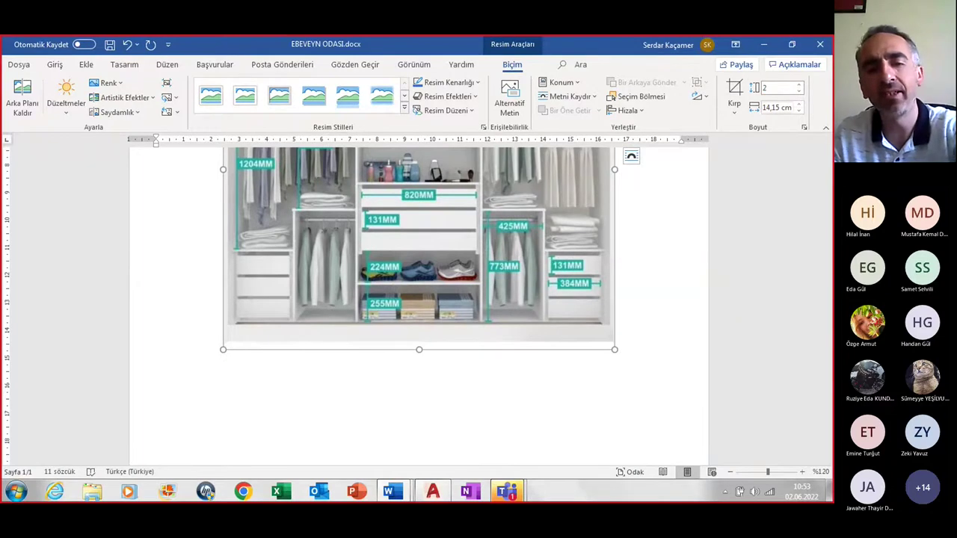
type("5")
key("Return")
left_click_drag(763, 89, 782, 89)
type("2")
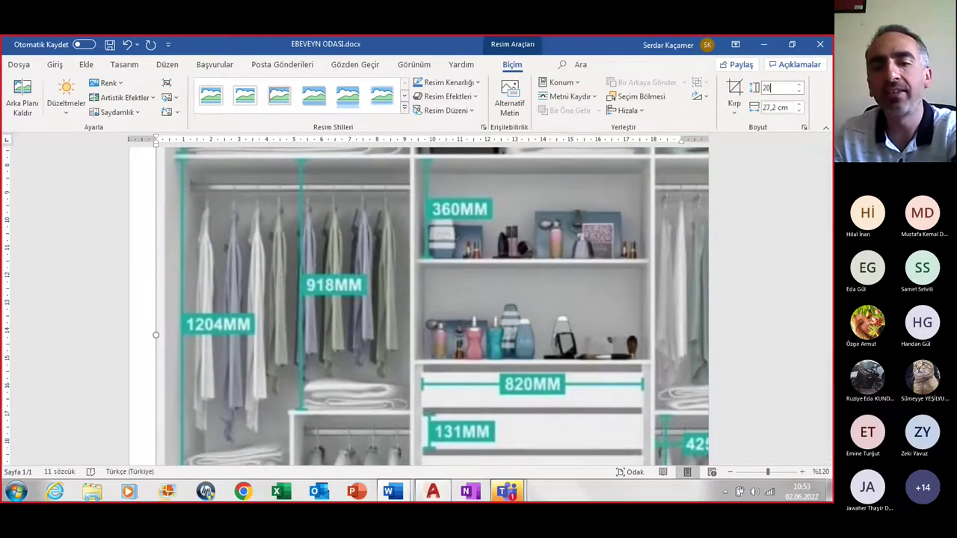
key("Return")
left_click(772, 90)
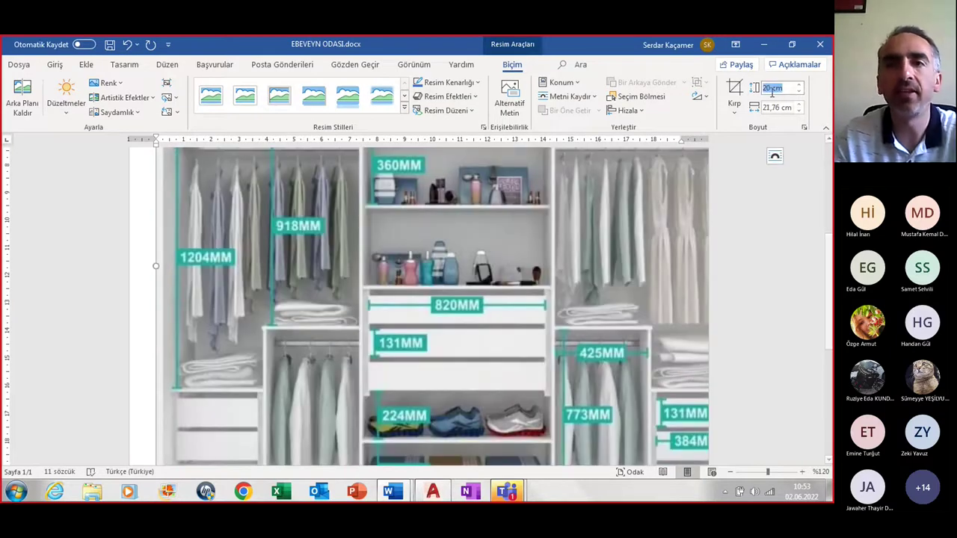
type("18")
key("Return")
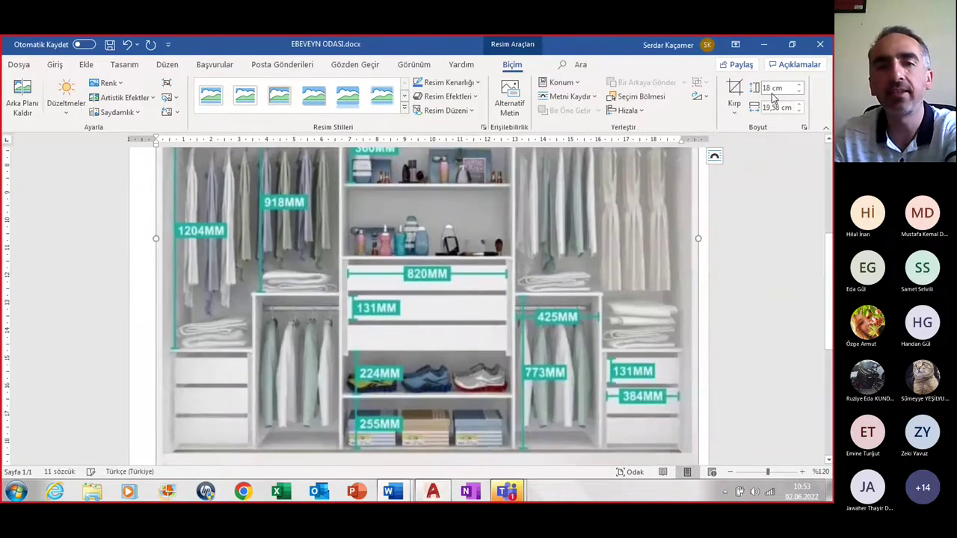
left_click(771, 91)
type("1")
key("Return")
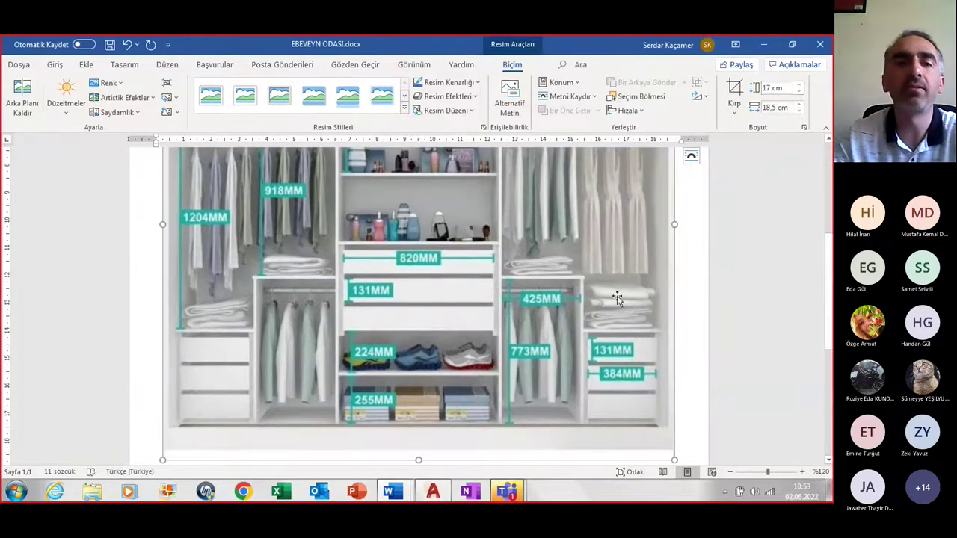
Check the photo fits the page and place the cursor below it
scroll(494, 340, "up", 2)
scroll(493, 338, "up", 3)
scroll(494, 337, "down", 2)
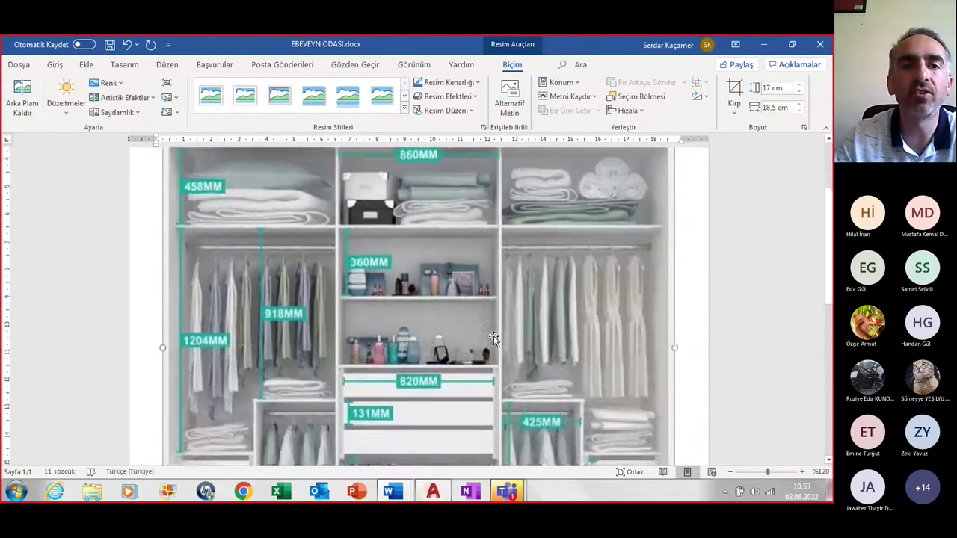
scroll(493, 336, "down", 3)
scroll(608, 374, "down", 2)
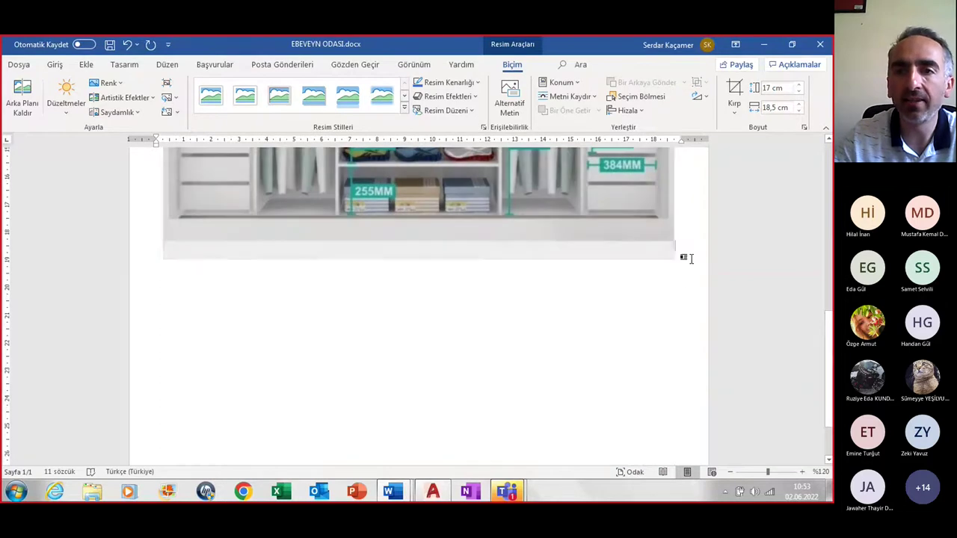
left_click(685, 257)
Add empty lines below the photo and type the heading '2. 3D KATI MODEL TASARIMI'
key("Return")
scroll(690, 328, "down", 1)
key("Return")
key("Return")
key("Return")
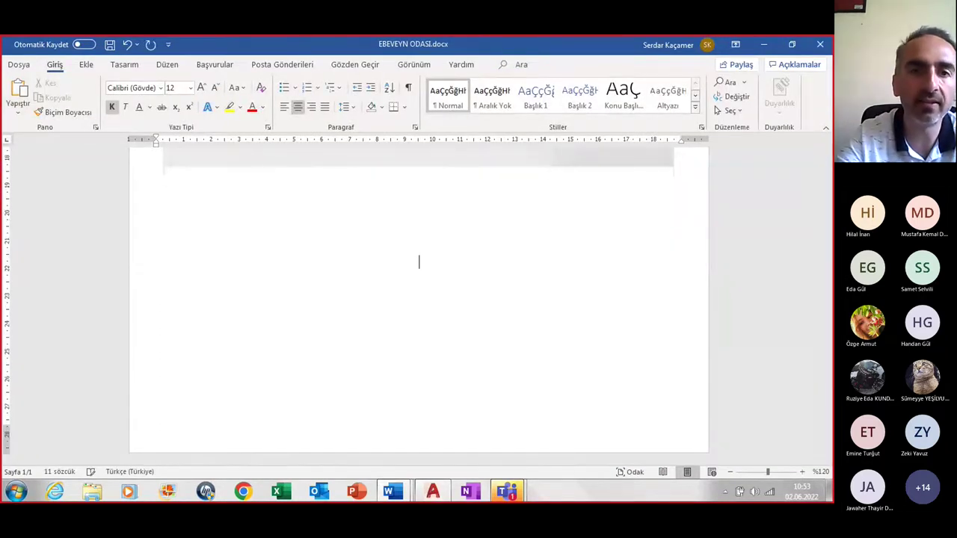
key("Return")
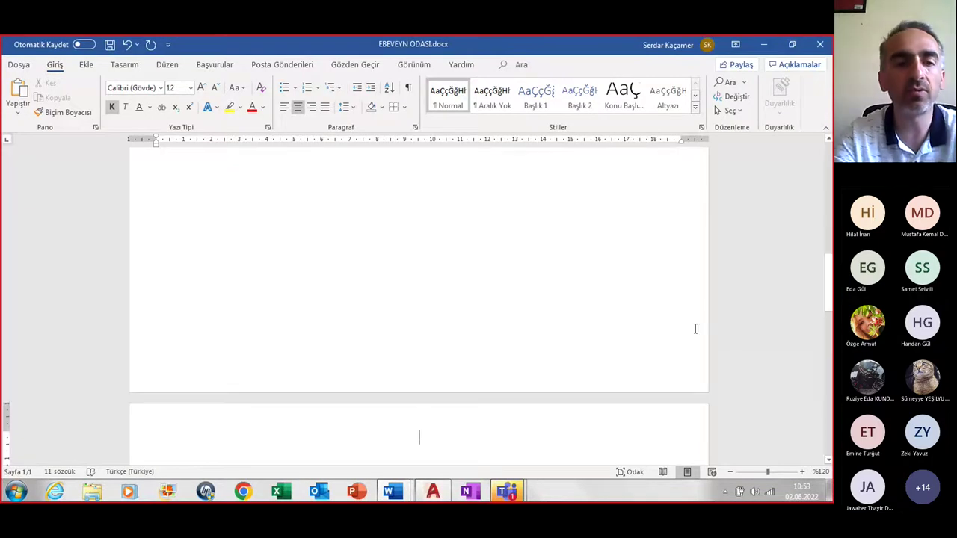
type("2. ")
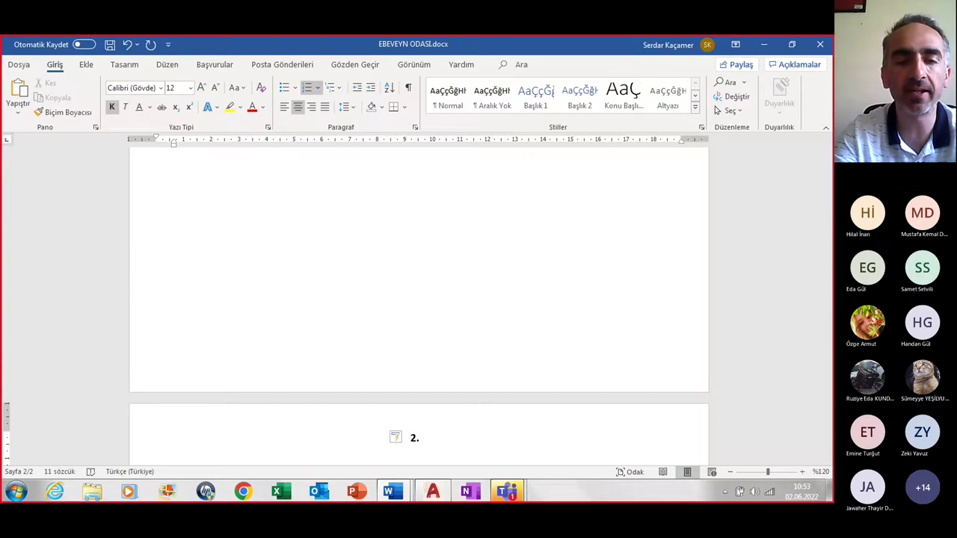
type("3D KATI MODEL TASARIMI")
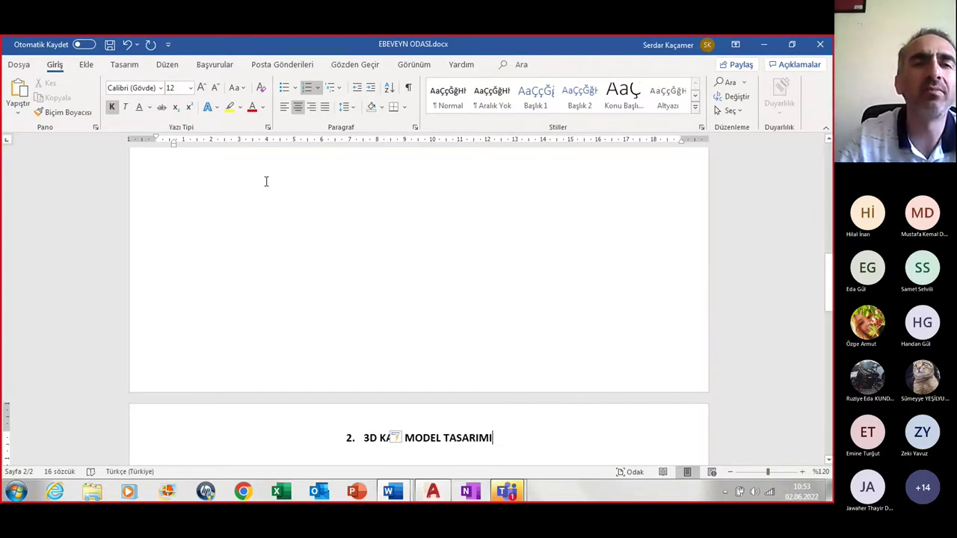
Left-align the heading and leave one plain, unnumbered empty line below it
left_click(284, 107)
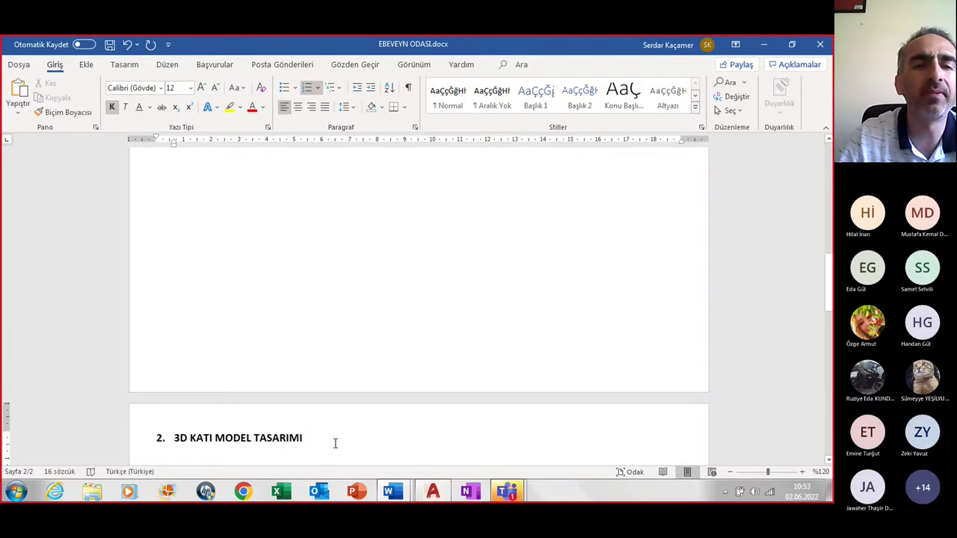
scroll(335, 444, "down", 2)
scroll(335, 409, "down", 2)
key("Return")
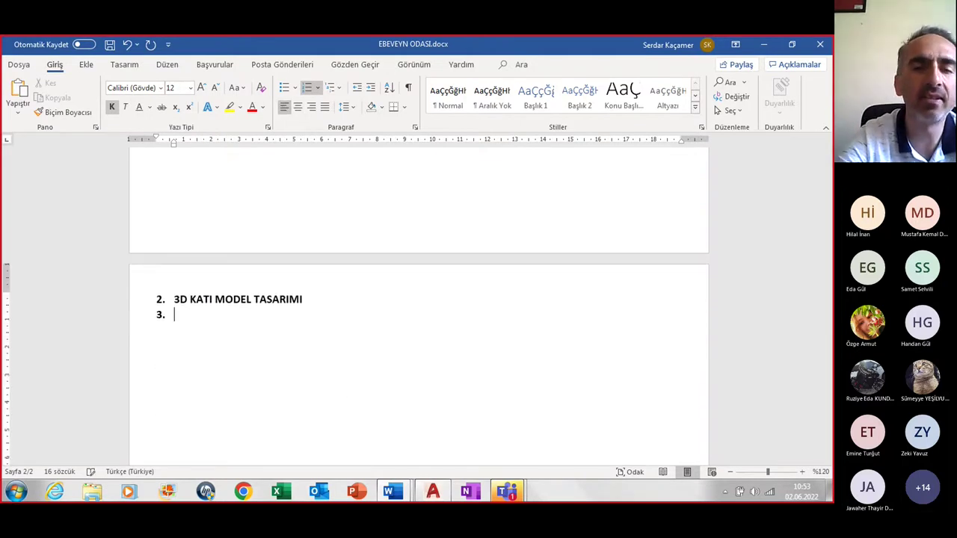
key("BackSpace")
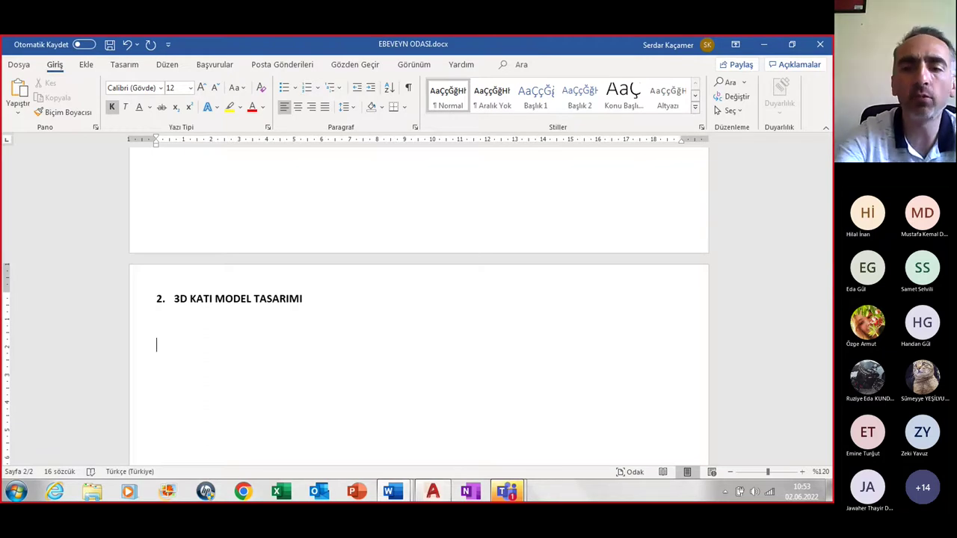
key("BackSpace")
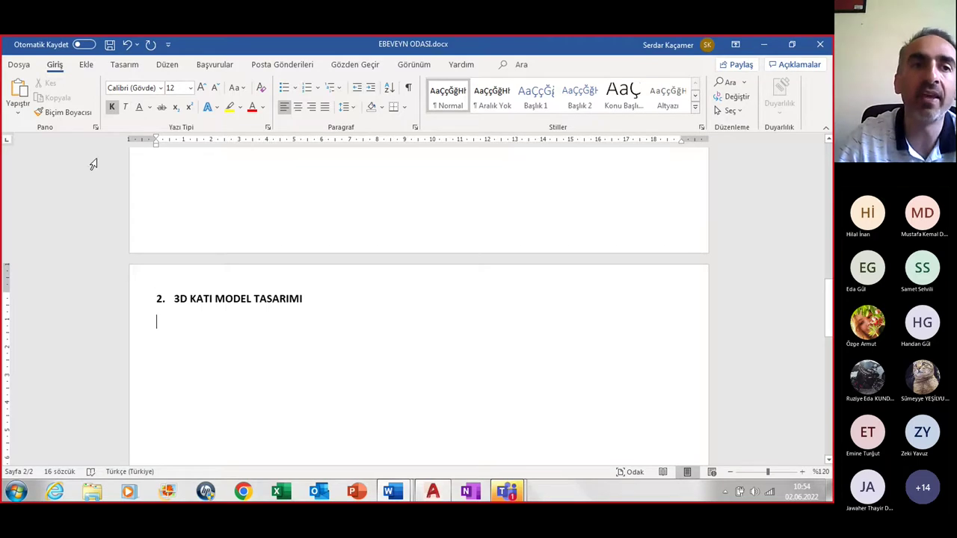
Insert a 1-column, 6-row table under the heading, then bring up the AutoCAD drawing
left_click(87, 66)
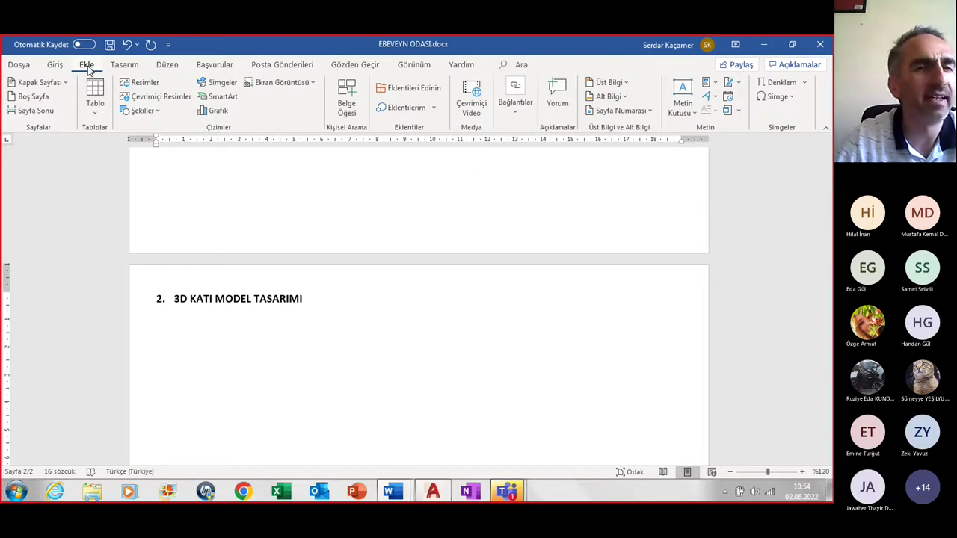
left_click(95, 113)
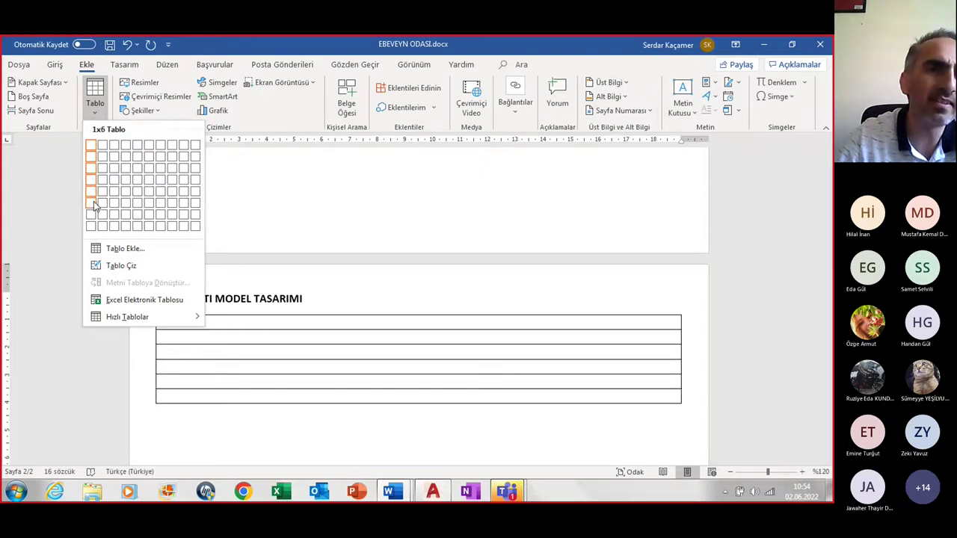
left_click(91, 203)
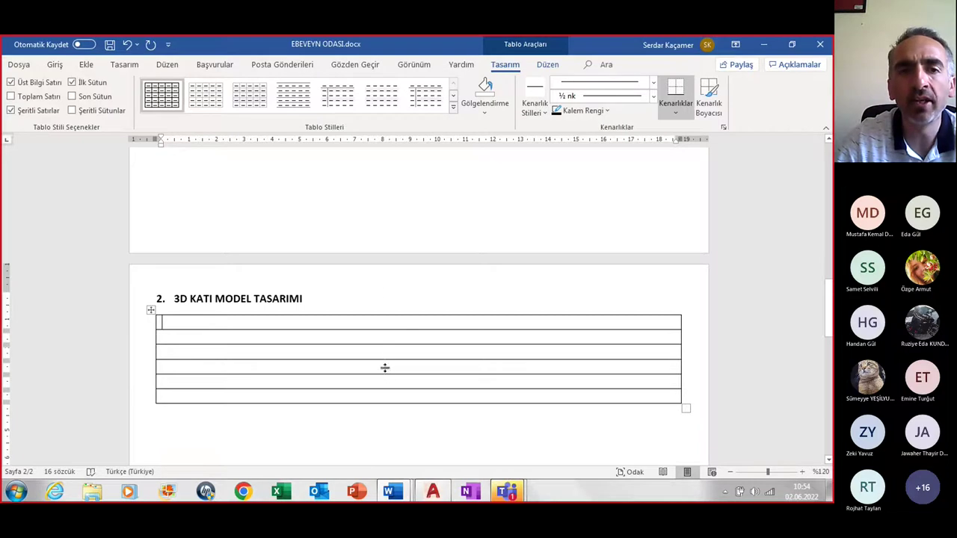
scroll(381, 365, "down", 2)
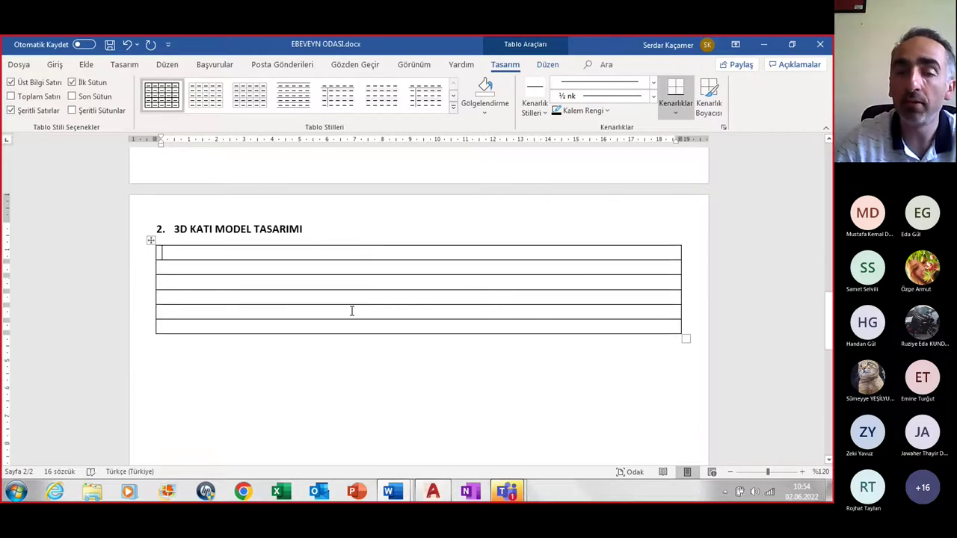
left_click(201, 370)
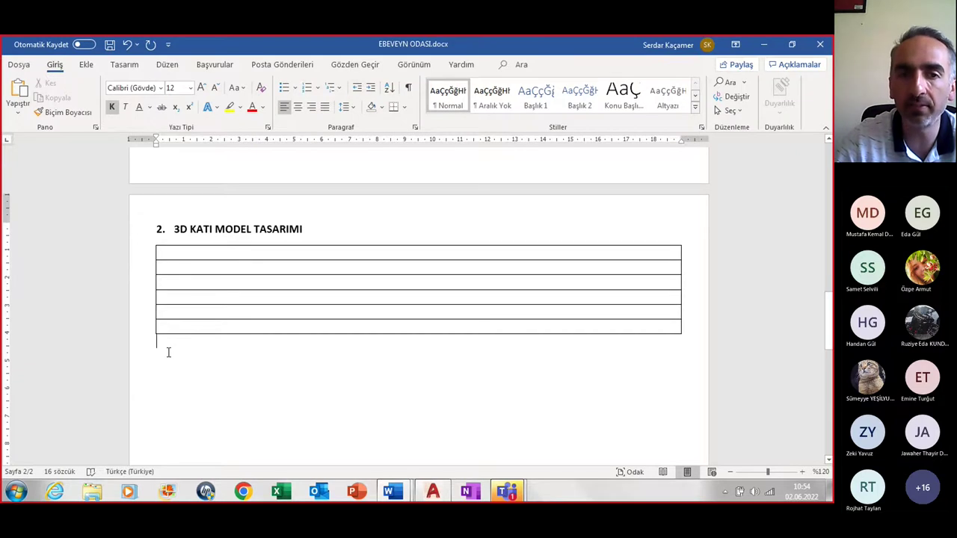
left_click(432, 493)
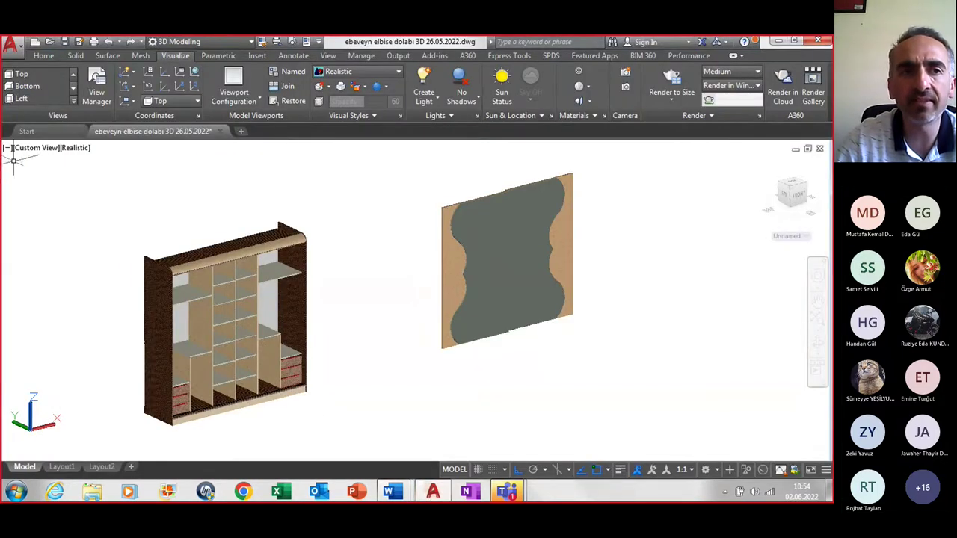
Switch to the SW Isometric view, then zoom and pan to centre the wardrobe
left_click(37, 150)
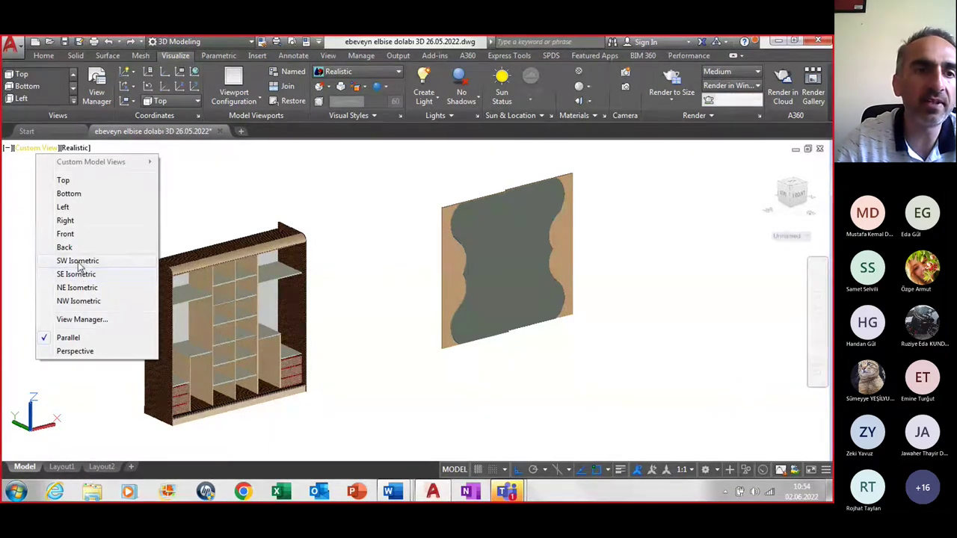
left_click(77, 274)
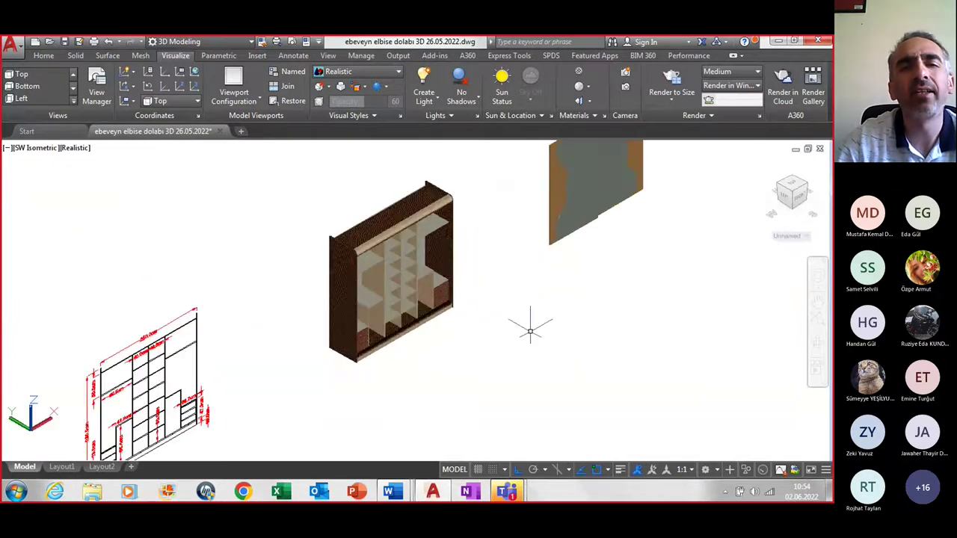
scroll(479, 290, "up", 3)
middle_click_drag(476, 306, 476, 316)
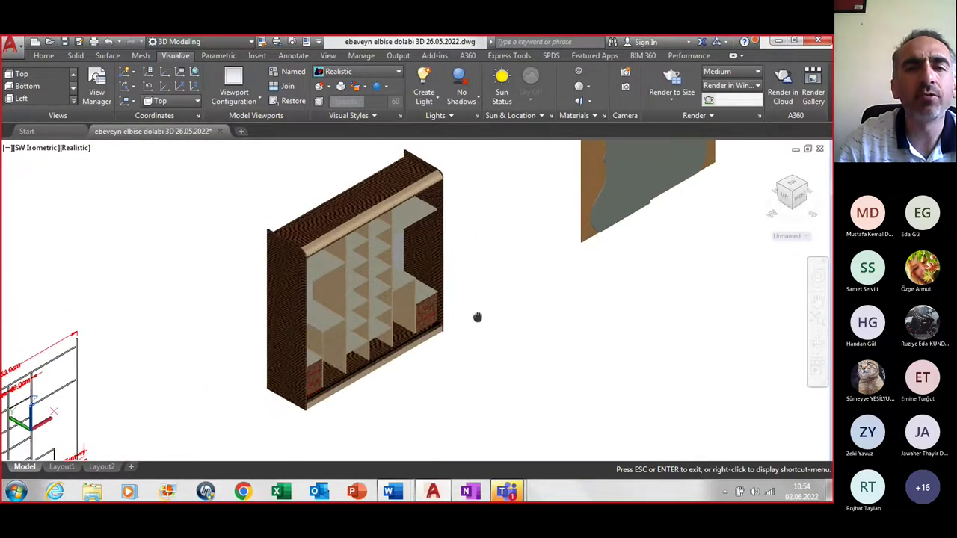
middle_click_drag(496, 202, 496, 222)
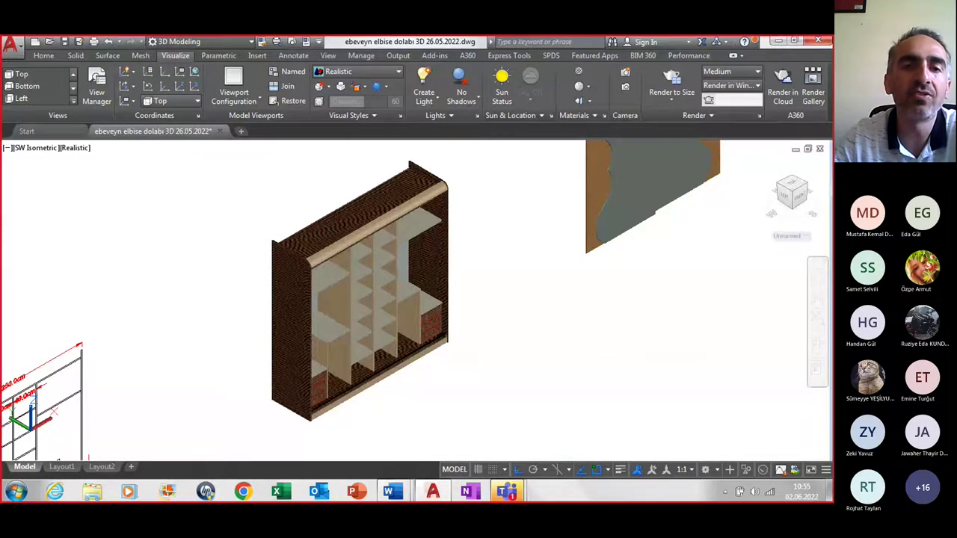
Set the plot to PublishToWeb JPG.pc3, Sun Hi-Res 1600 x 1280, plotting a Window area
key("ctrl+p")
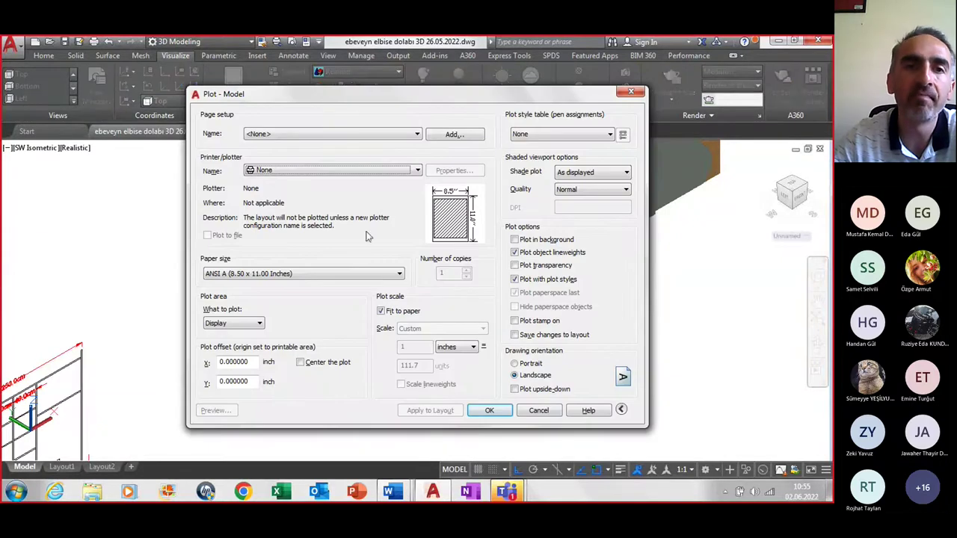
left_click(275, 176)
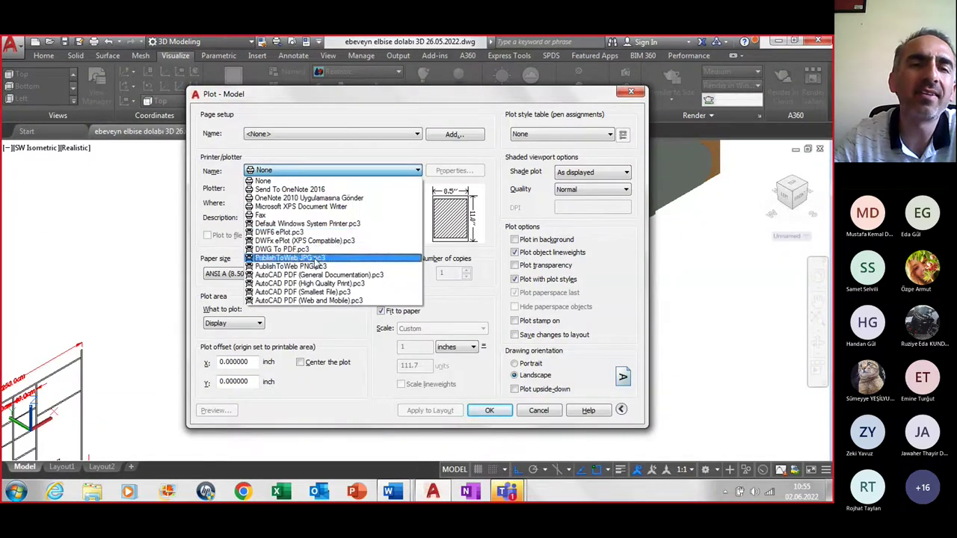
left_click(297, 258)
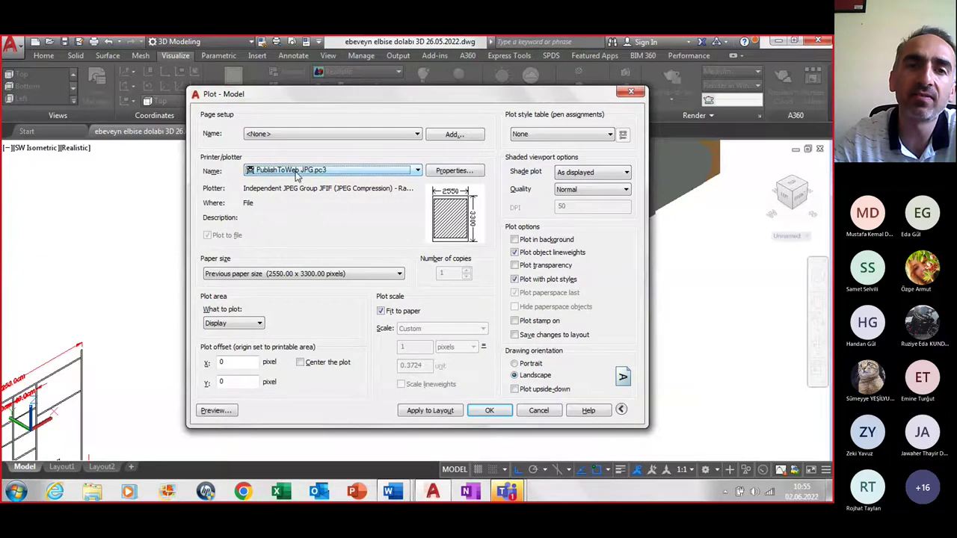
left_click(309, 274)
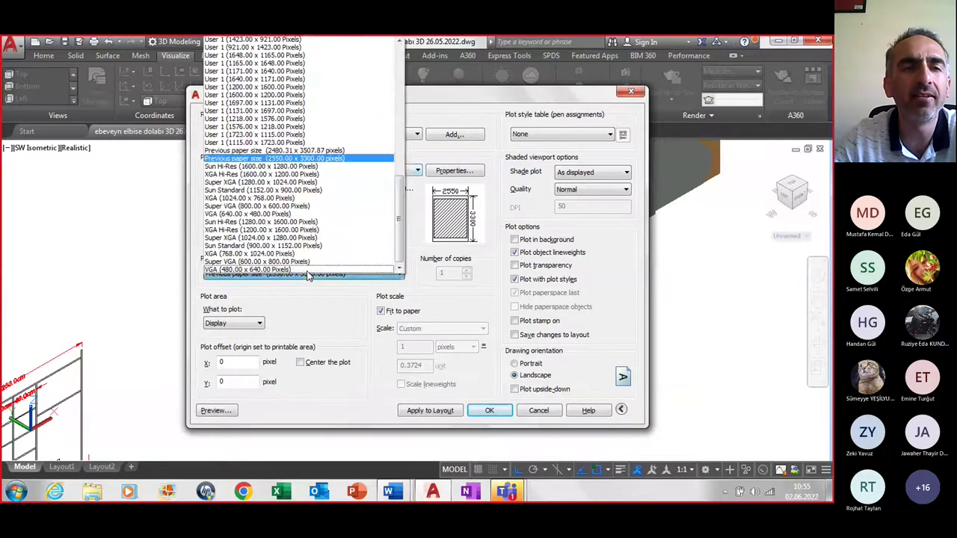
left_click(256, 166)
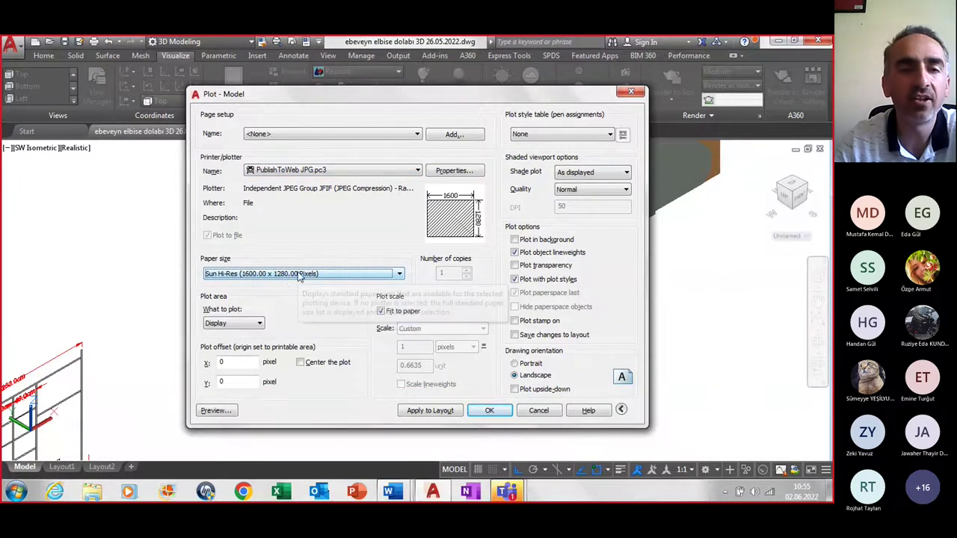
left_click(232, 323)
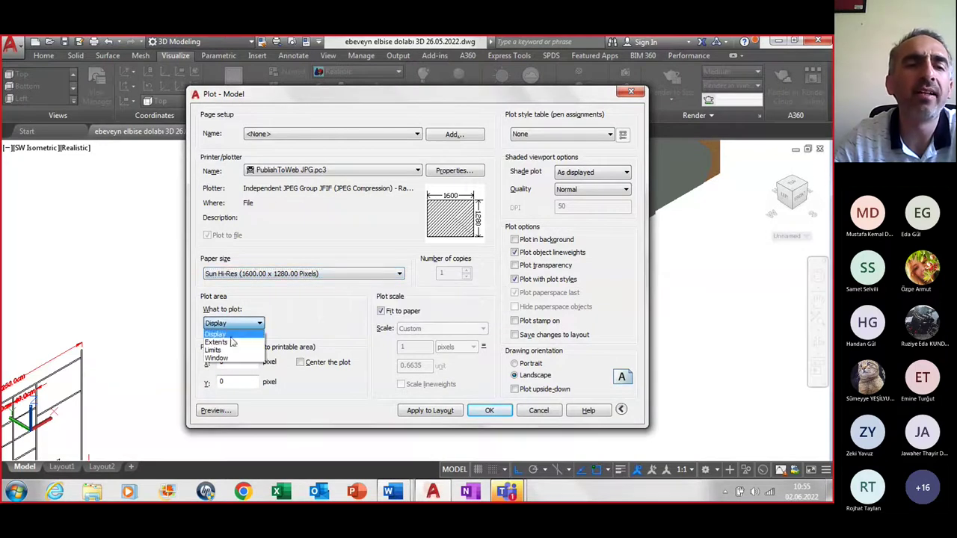
left_click(217, 358)
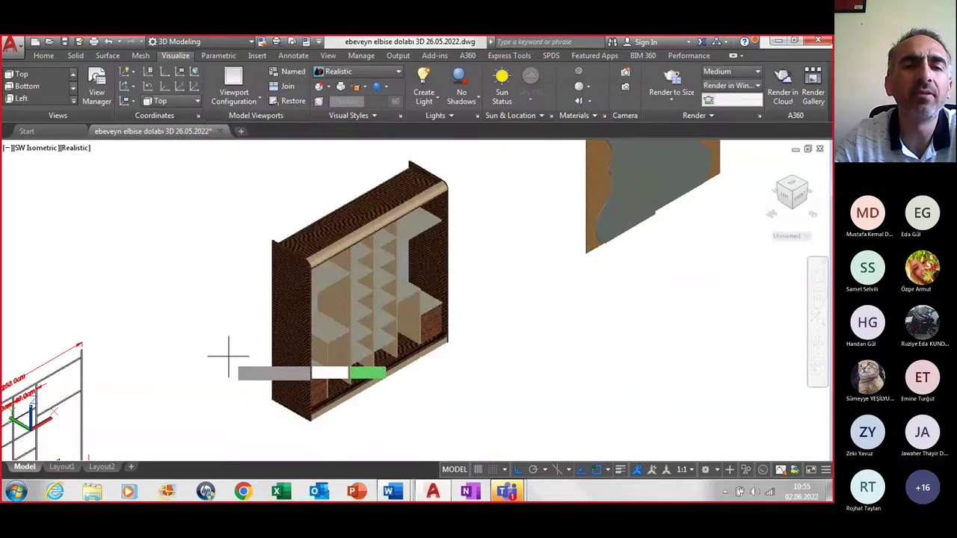
Window the wardrobe as the plot area, centre the plot and choose portrait orientation
left_click(244, 450)
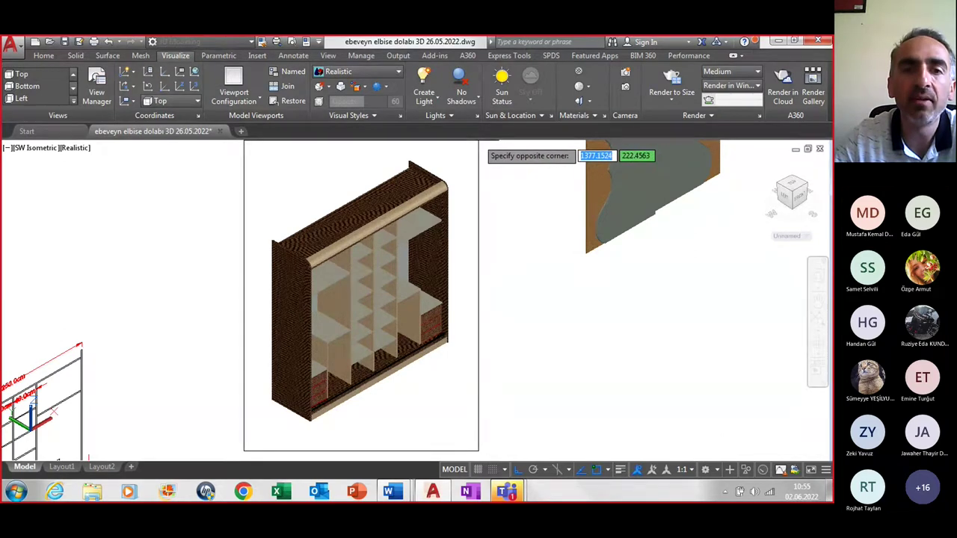
left_click(478, 141)
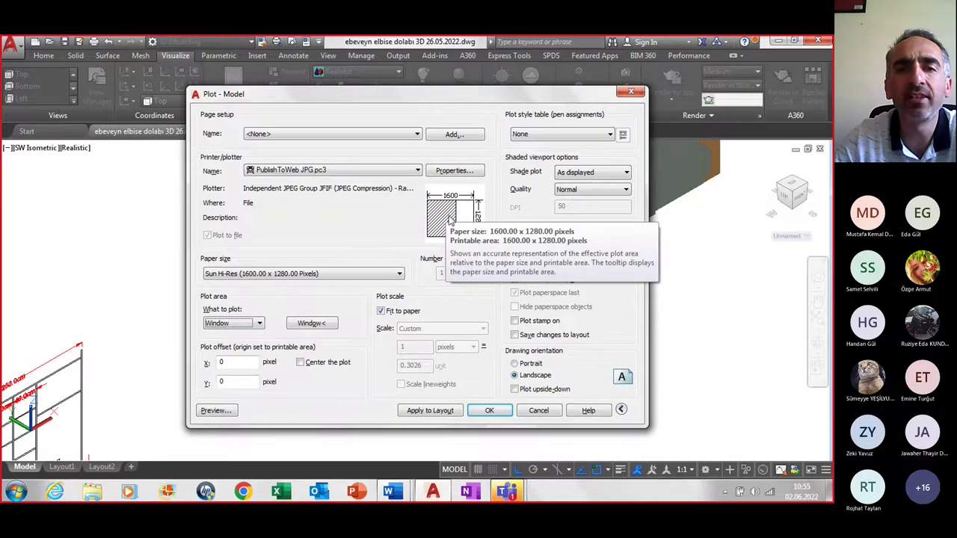
left_click(333, 368)
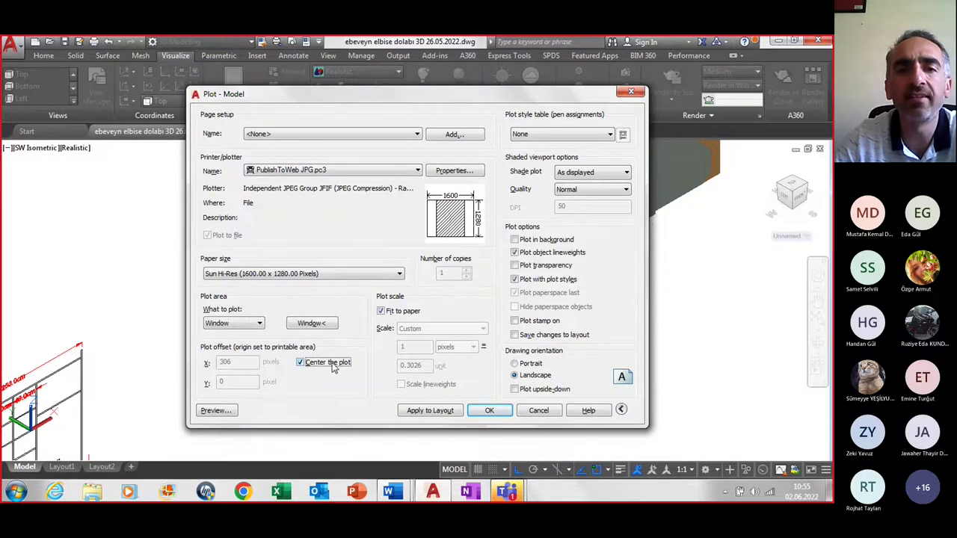
left_click(530, 364)
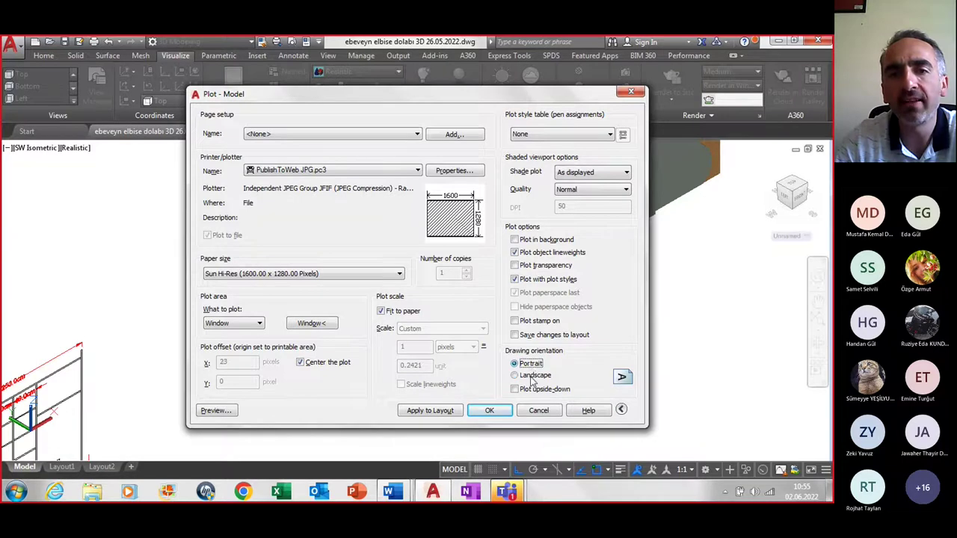
left_click(534, 375)
left_click(530, 364)
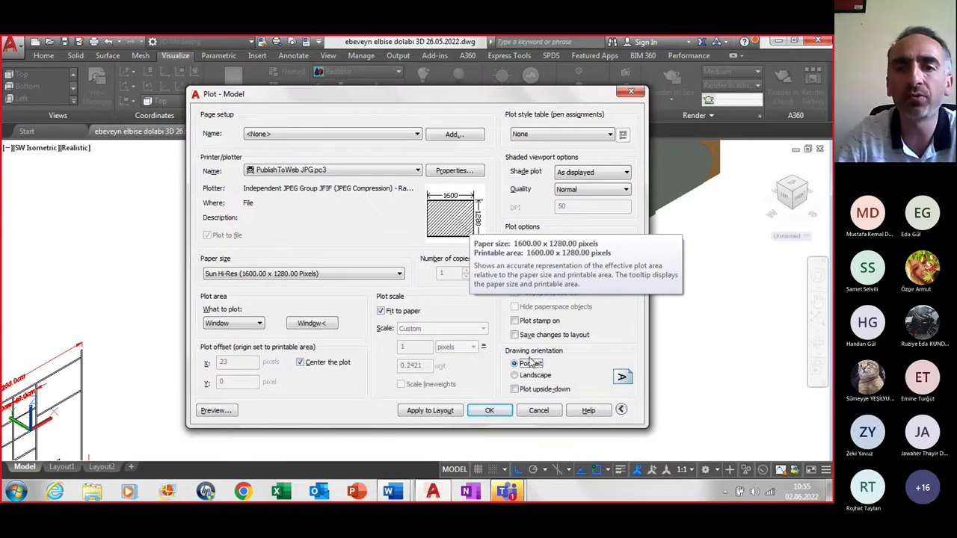
Preview the portrait wardrobe image and send it to plot to a file
left_click(230, 413)
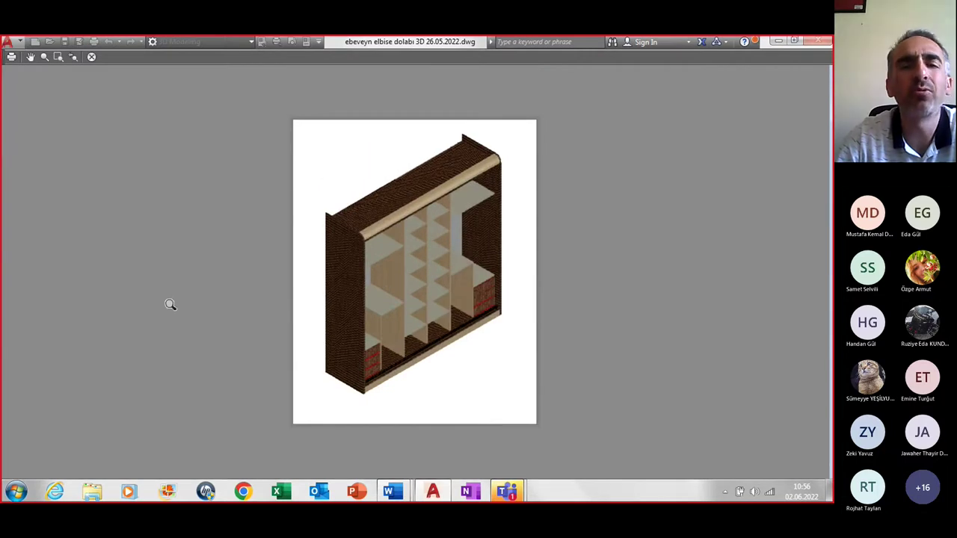
left_click(13, 59)
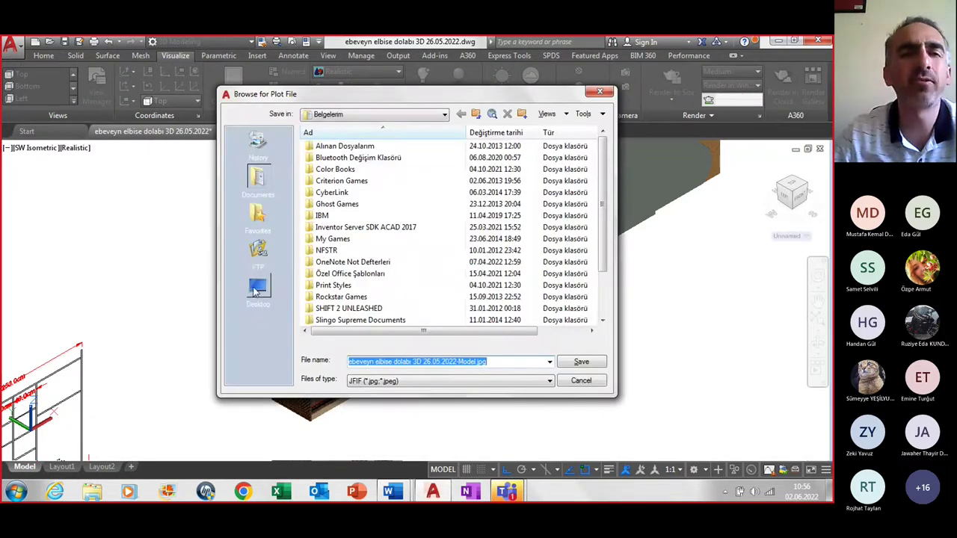
Save the plot on the desktop as '1ebeveyn elbise dolabı 3D 26.05.2022-Model.jpg'
left_click(256, 288)
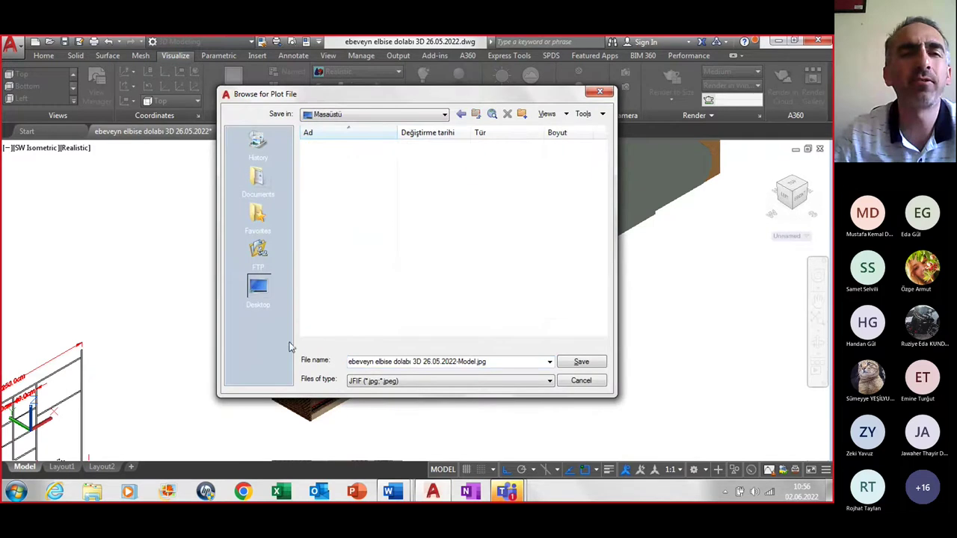
left_click(353, 364)
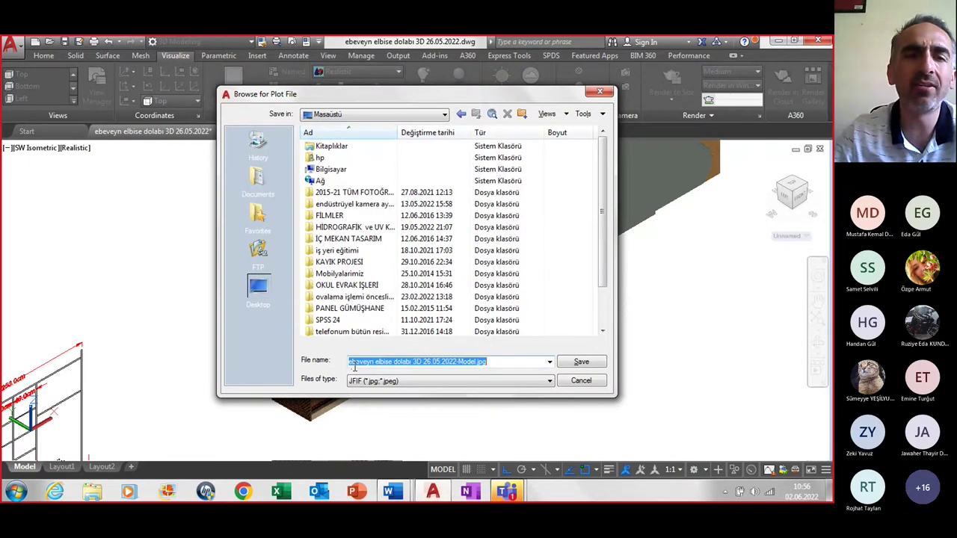
left_click(370, 364)
type("1")
left_click(581, 364)
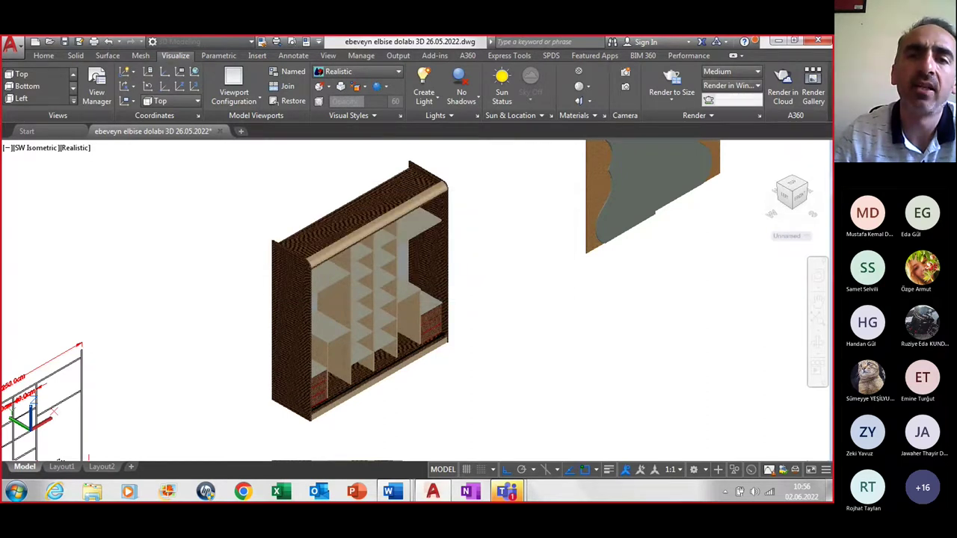
Minimize AutoCAD and both Word document windows
left_click(777, 42)
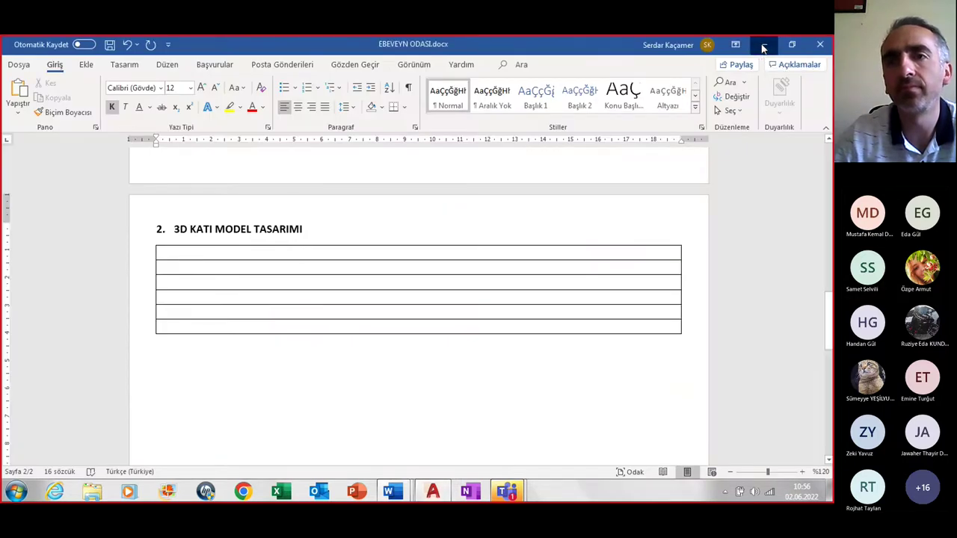
left_click(763, 48)
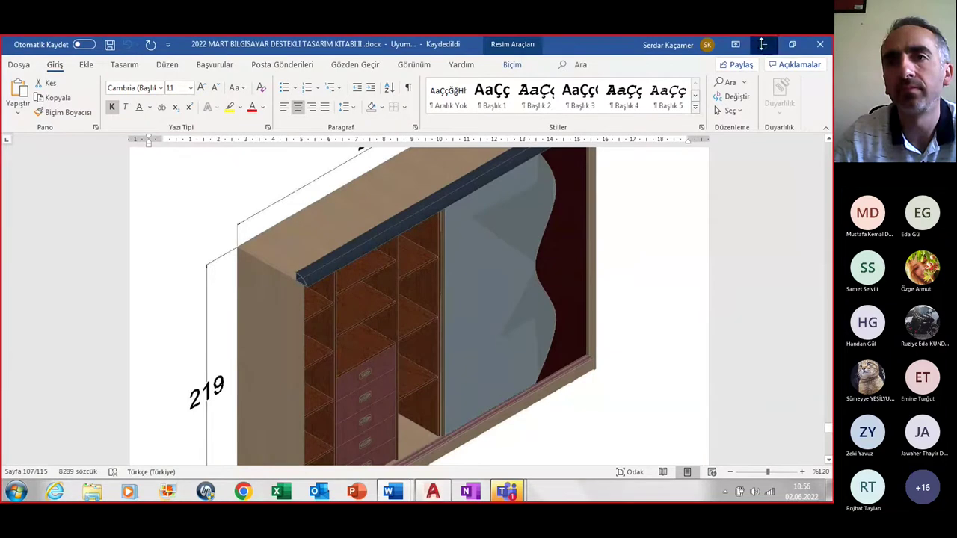
left_click(772, 47)
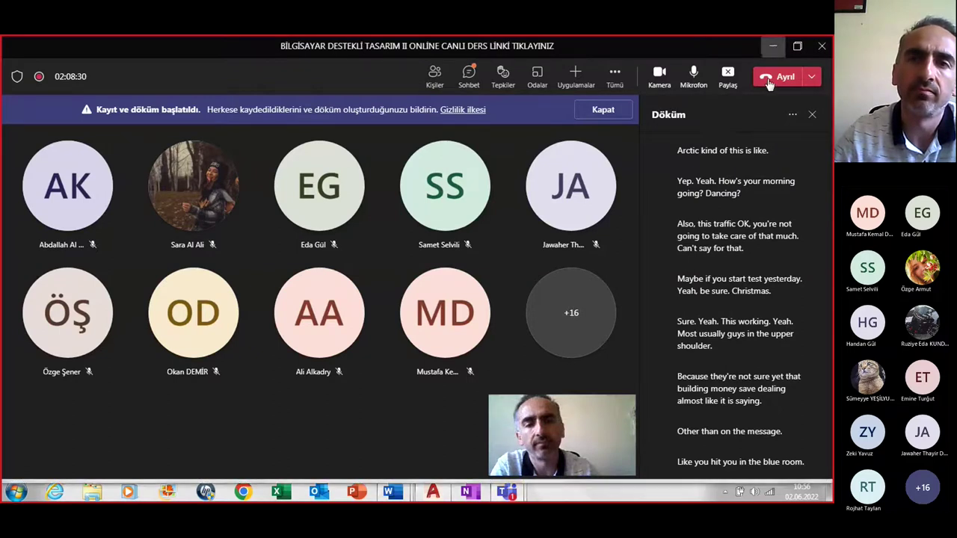
Minimize the Teams meeting window to reveal the desktop with the wardrobe JPG
left_click(770, 78)
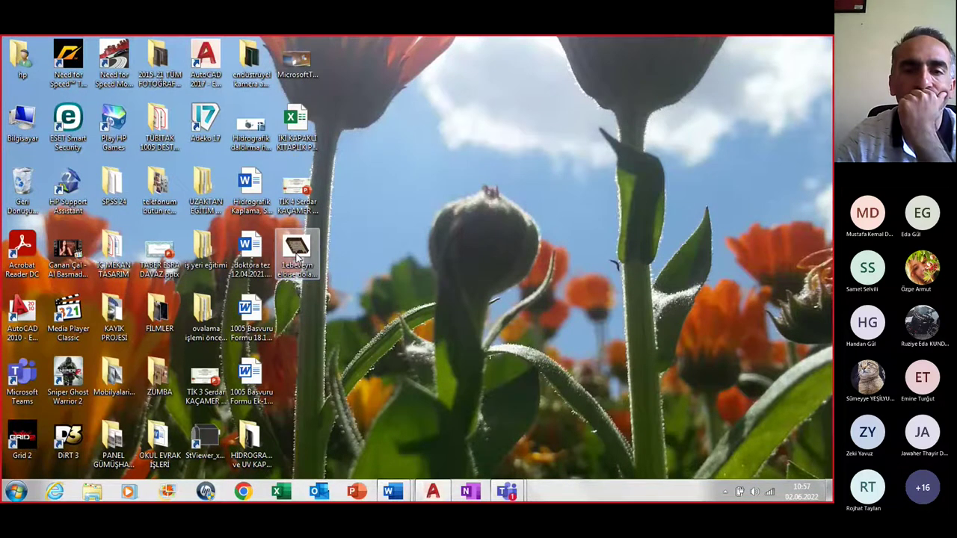
Copy the wardrobe JPG with Kopyala and return to the EBEVEYN ODASI.docx Word window
right_click(298, 257)
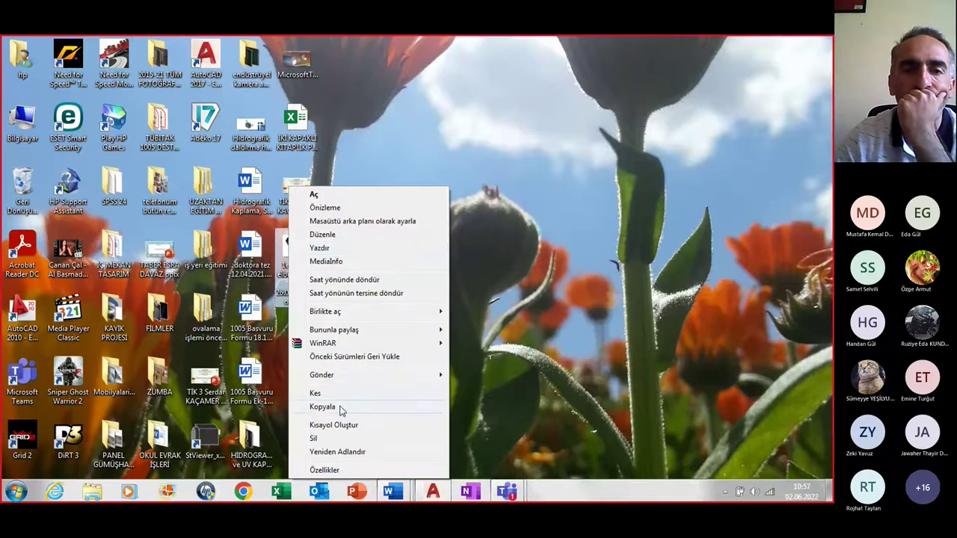
left_click(322, 407)
left_click(402, 497)
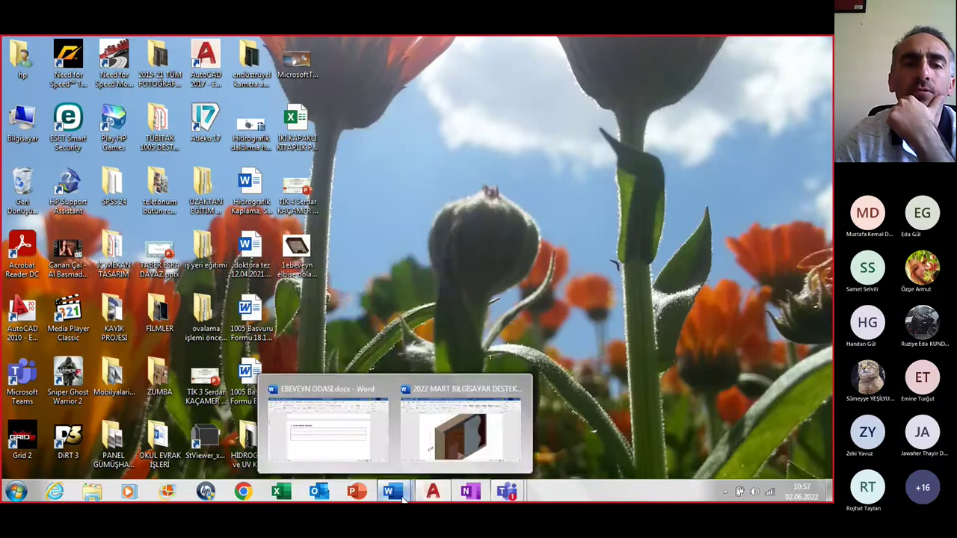
left_click(327, 428)
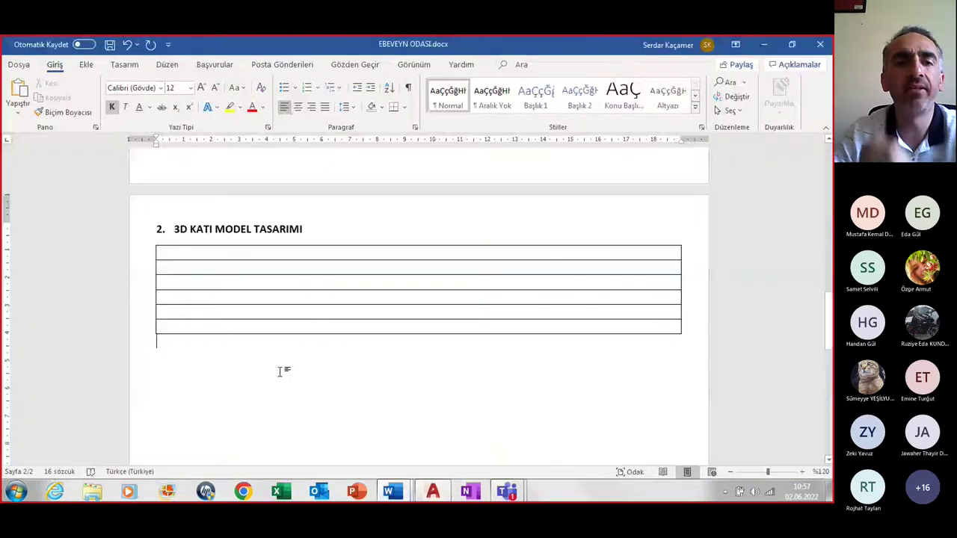
Paste the wardrobe image below the table and rotate it 90° to the left
left_click(189, 351)
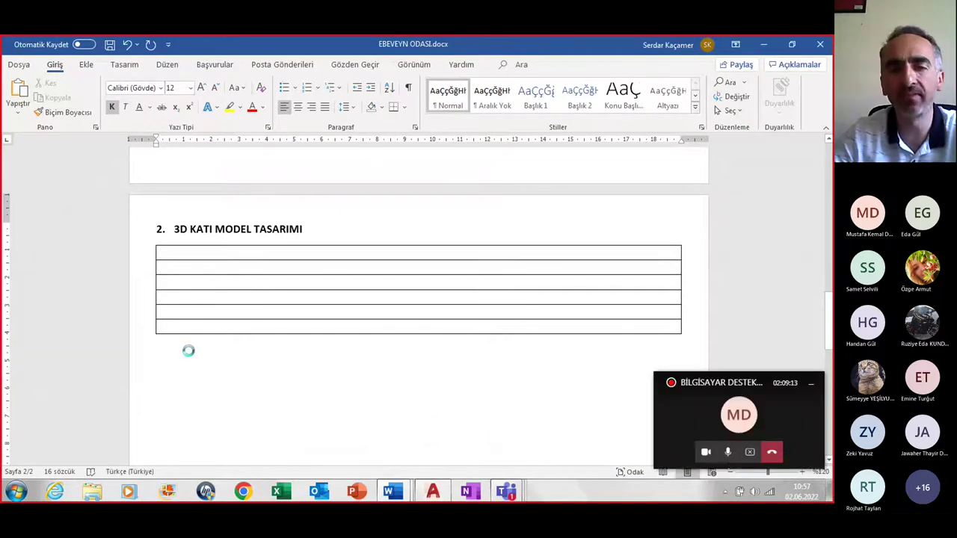
key("ctrl+v")
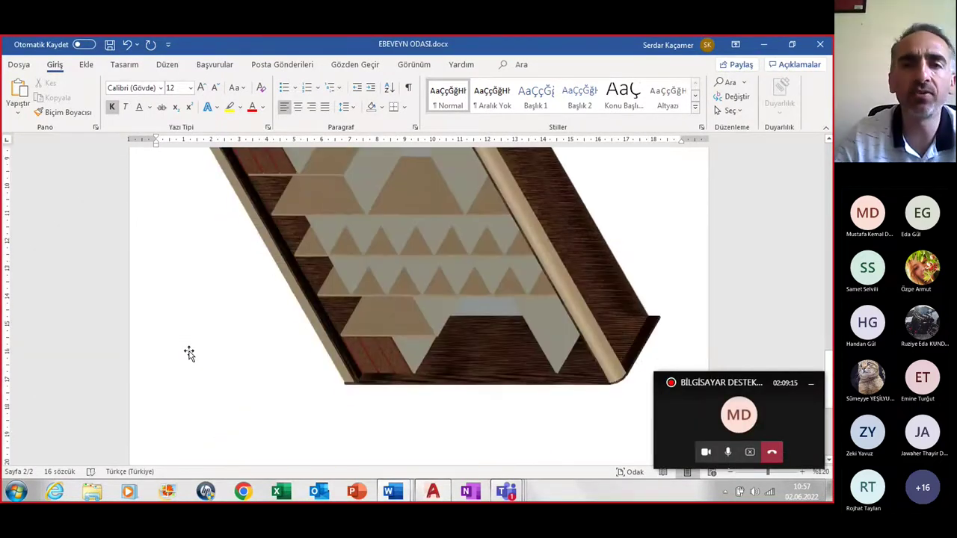
left_click(415, 266)
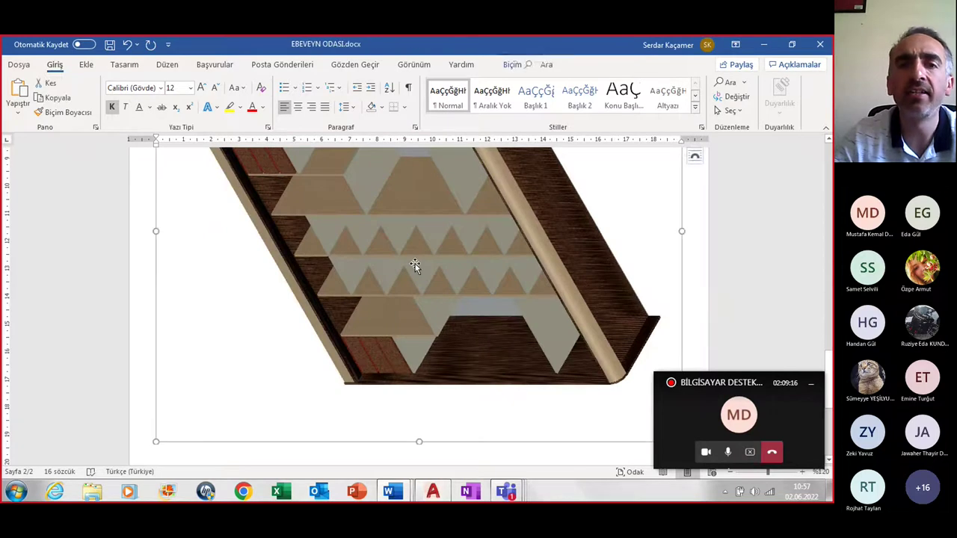
double_click(415, 266)
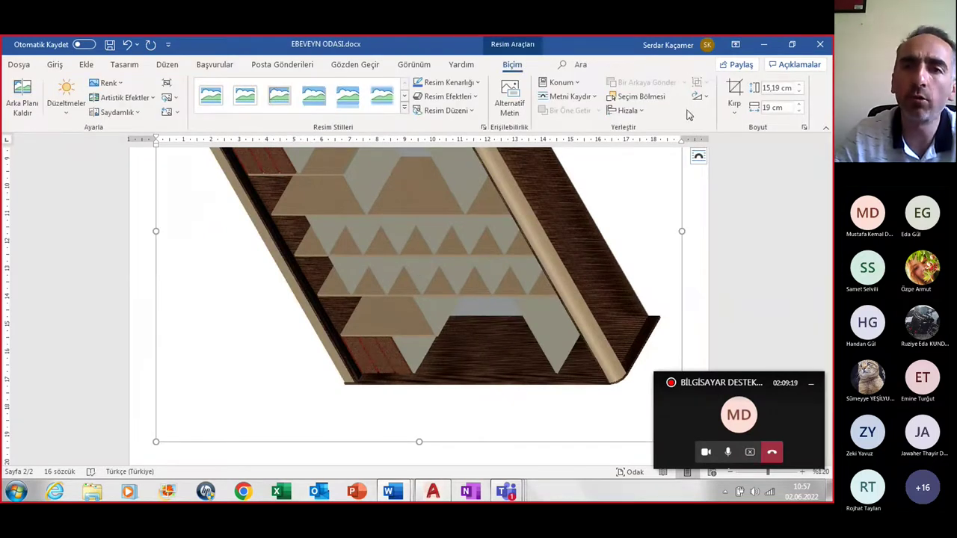
left_click(707, 100)
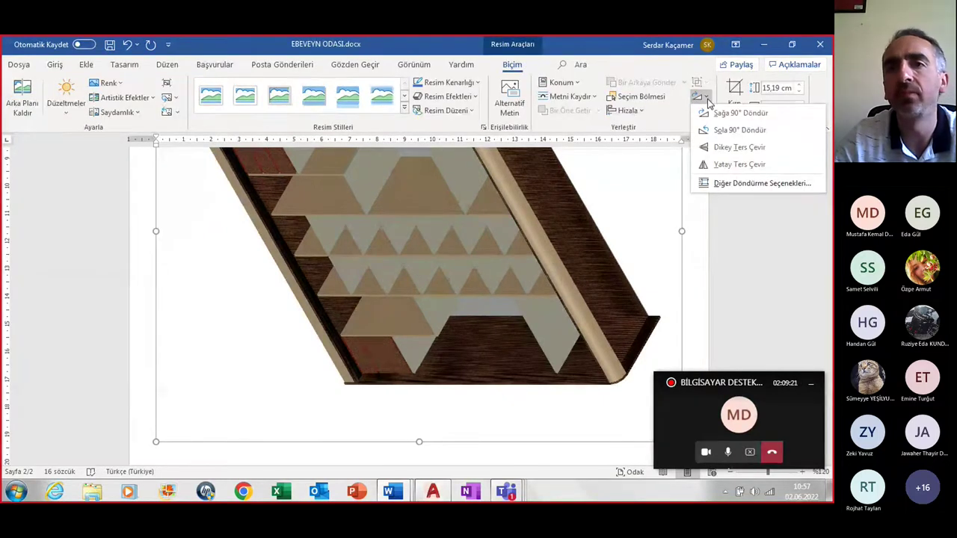
left_click(726, 131)
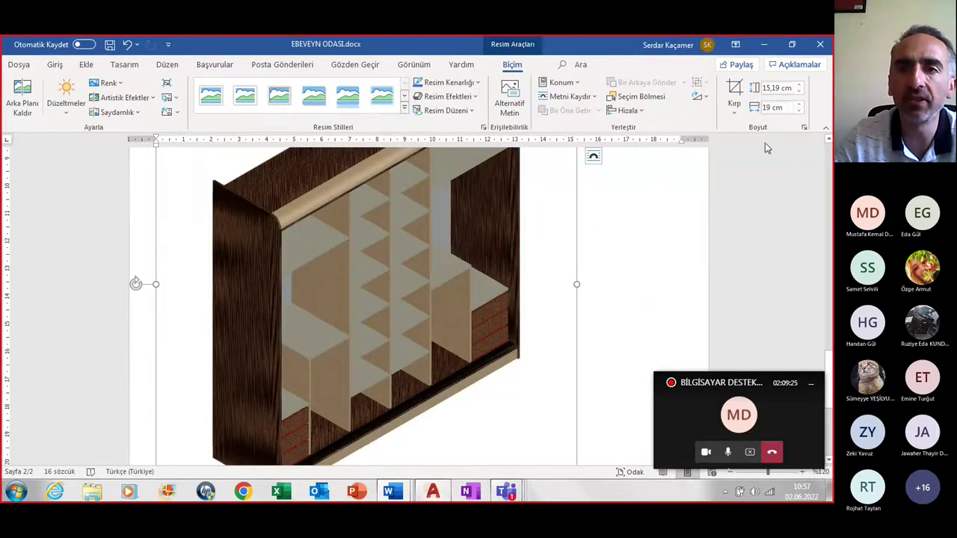
Crop the empty left, right and top strips, leaving the picture 11,67 × 17,48 cm
left_click(735, 88)
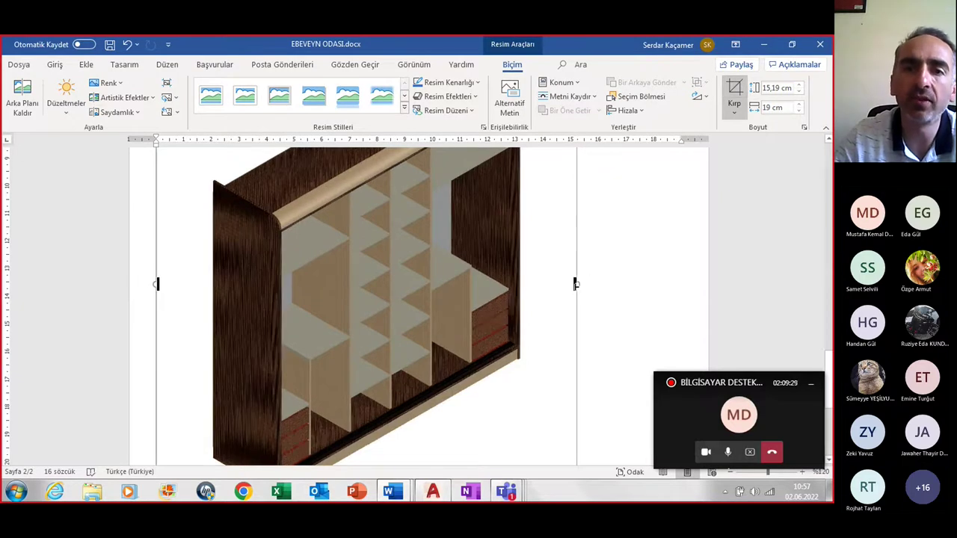
left_click_drag(545, 285, 529, 288)
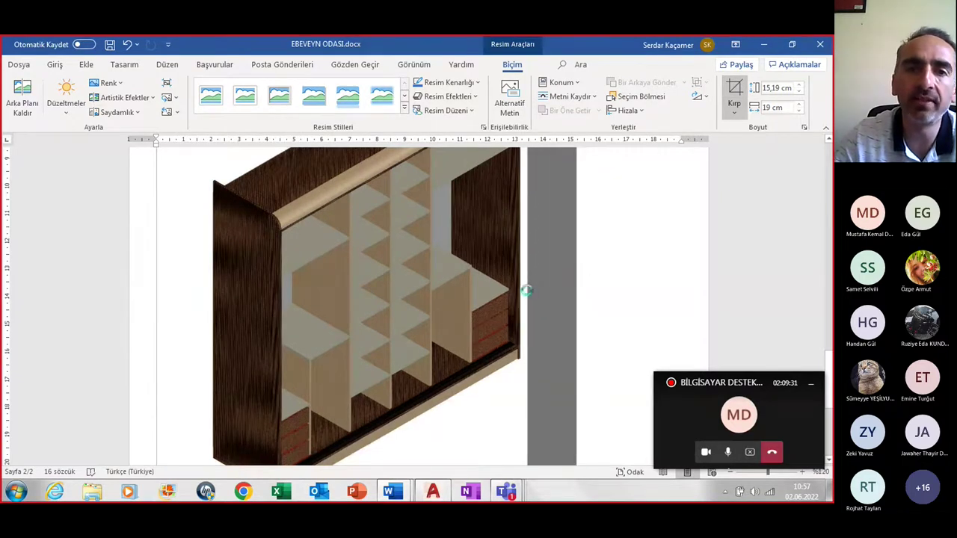
left_click_drag(156, 282, 203, 281)
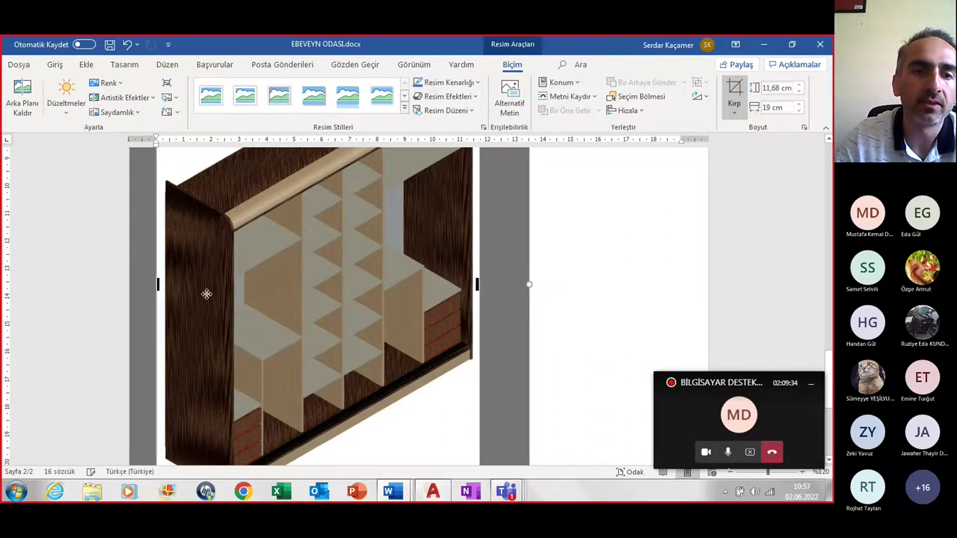
scroll(206, 293, "down", 3)
left_click_drag(316, 406, 316, 364)
scroll(317, 363, "up", 3)
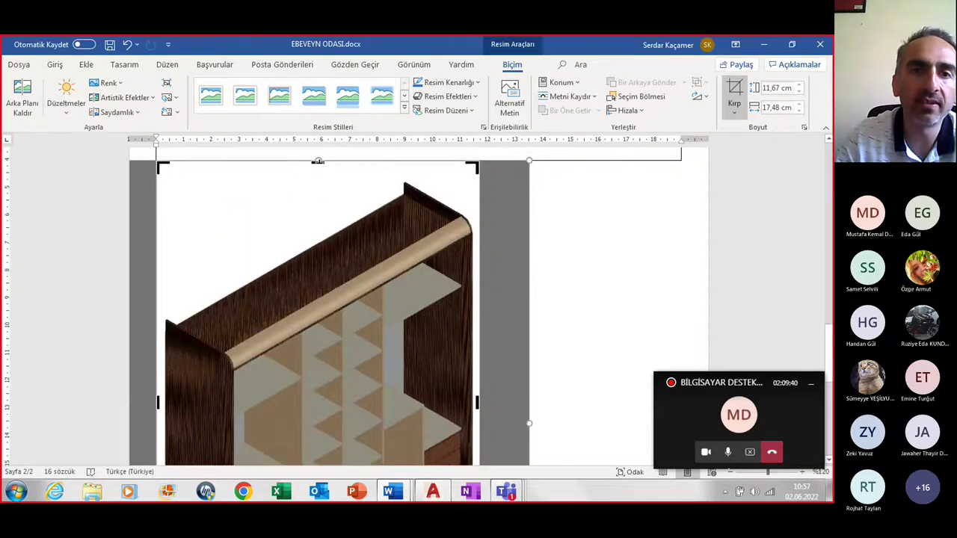
left_click_drag(318, 169, 319, 184)
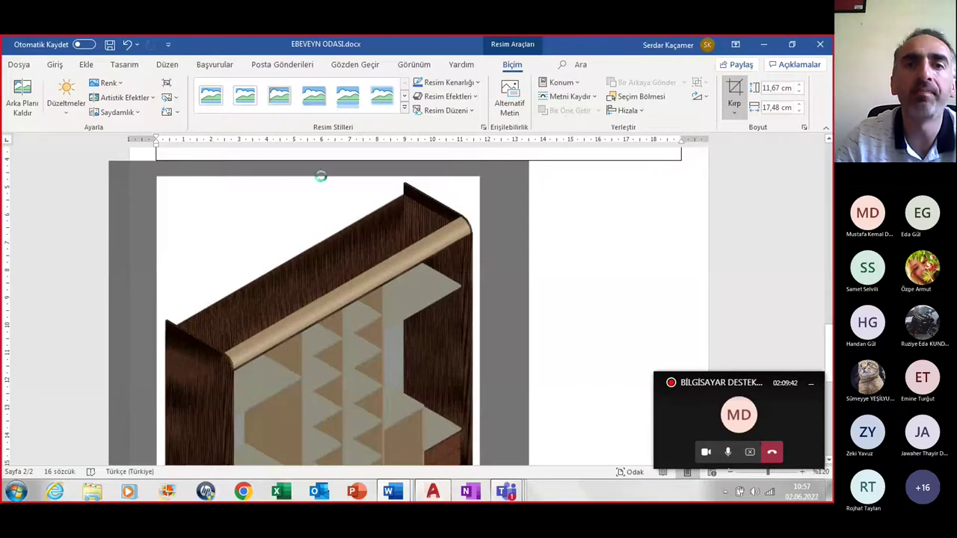
left_click(589, 266)
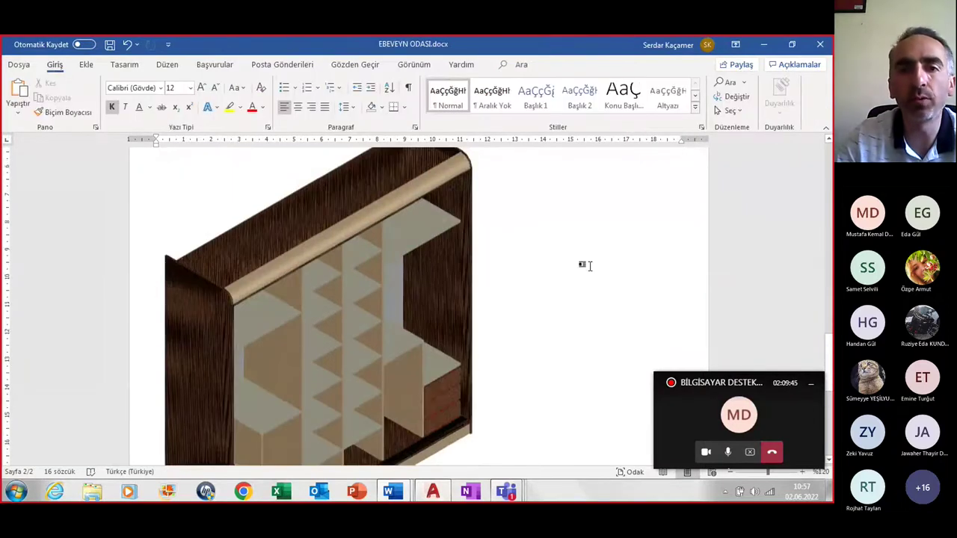
scroll(590, 266, "up", 3)
scroll(589, 266, "up", 1)
left_click(417, 206)
key("Return")
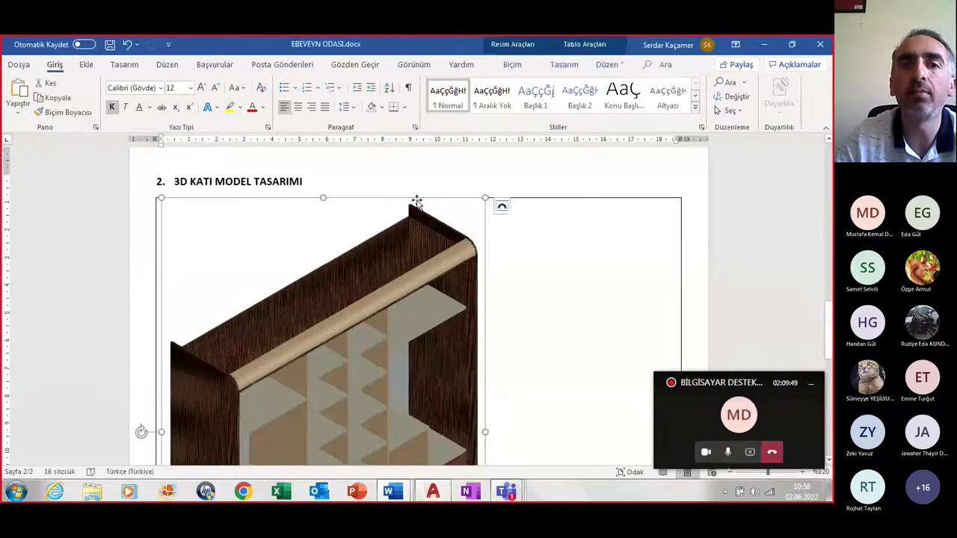
left_click(298, 109)
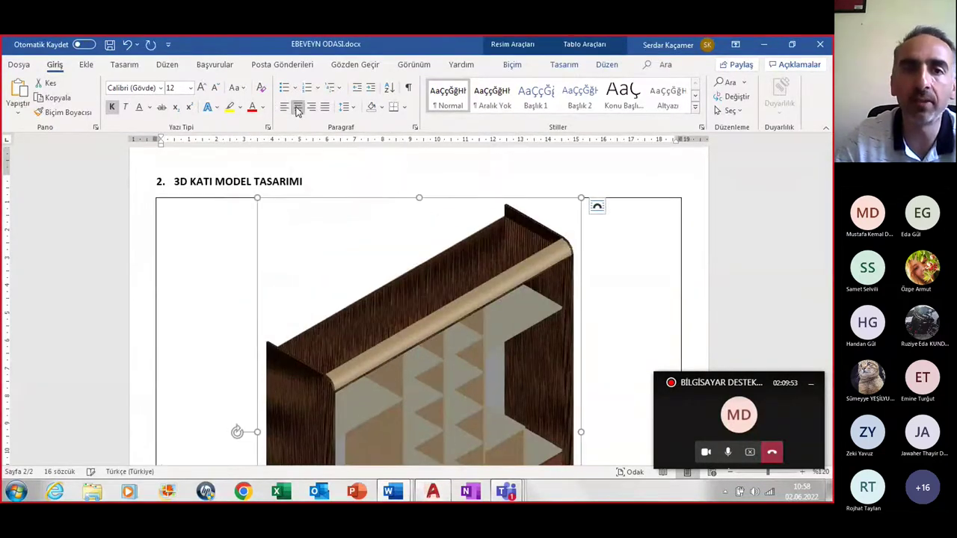
scroll(336, 180, "down", 1)
scroll(374, 252, "down", 2)
scroll(383, 271, "down", 1)
scroll(388, 284, "down", 1)
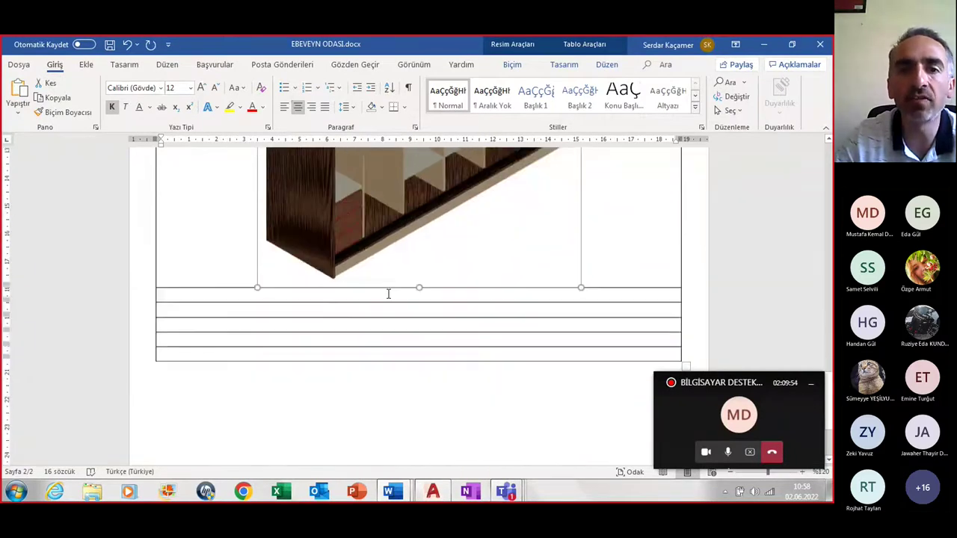
scroll(478, 359, "up", 3)
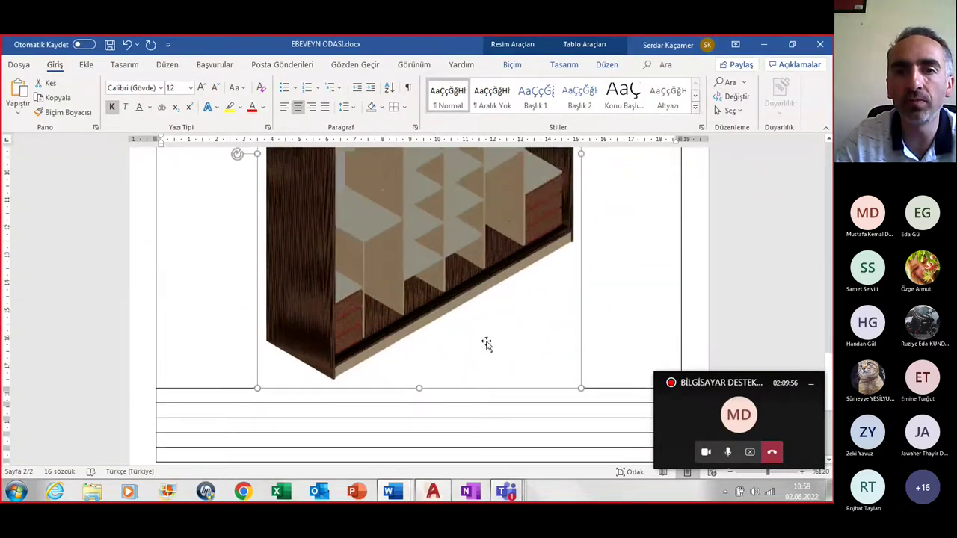
double_click(486, 343)
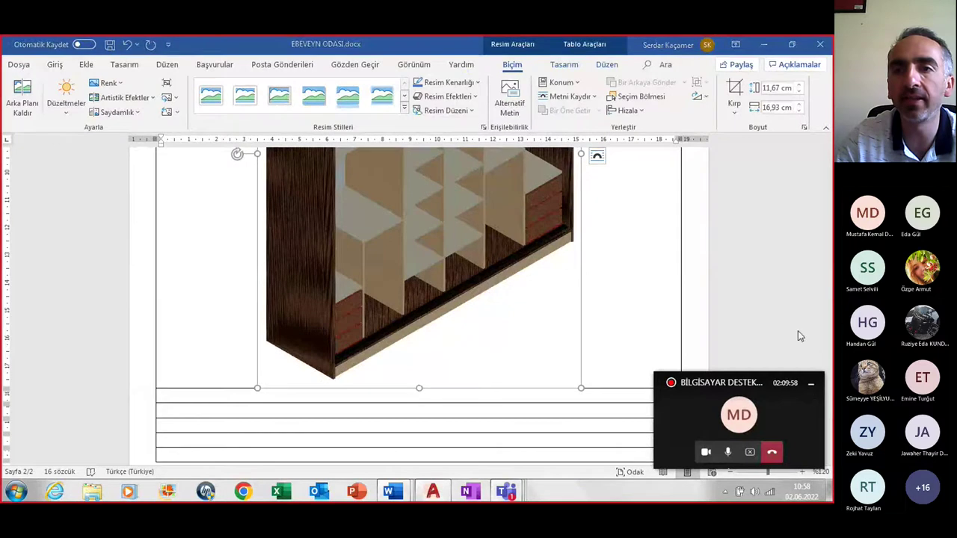
left_click(774, 88)
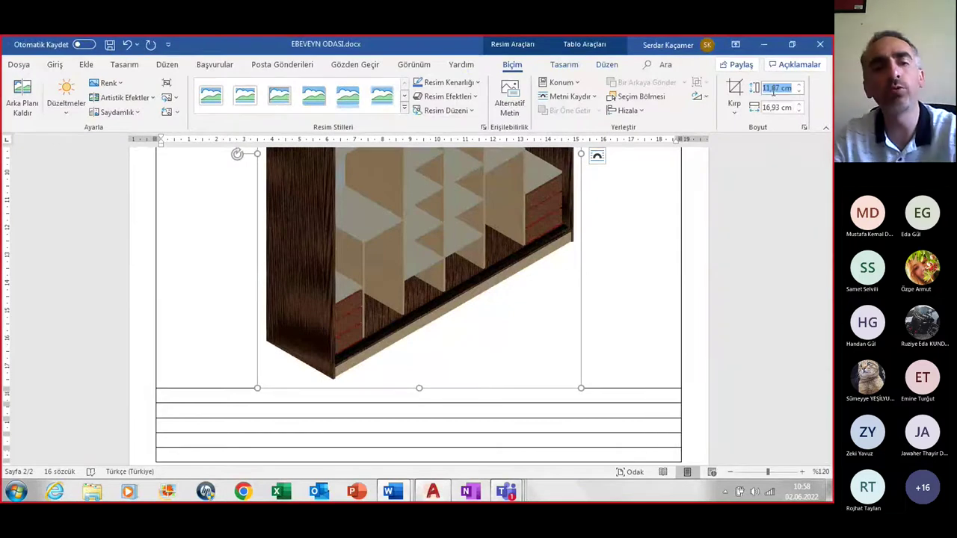
type("17")
key("Return")
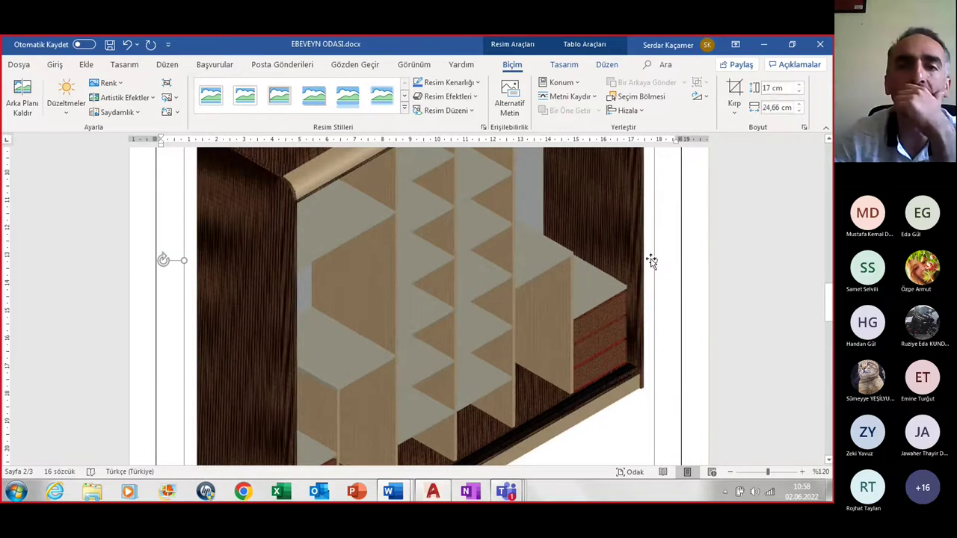
scroll(651, 260, "up", 3)
scroll(651, 260, "up", 2)
scroll(651, 259, "down", 4)
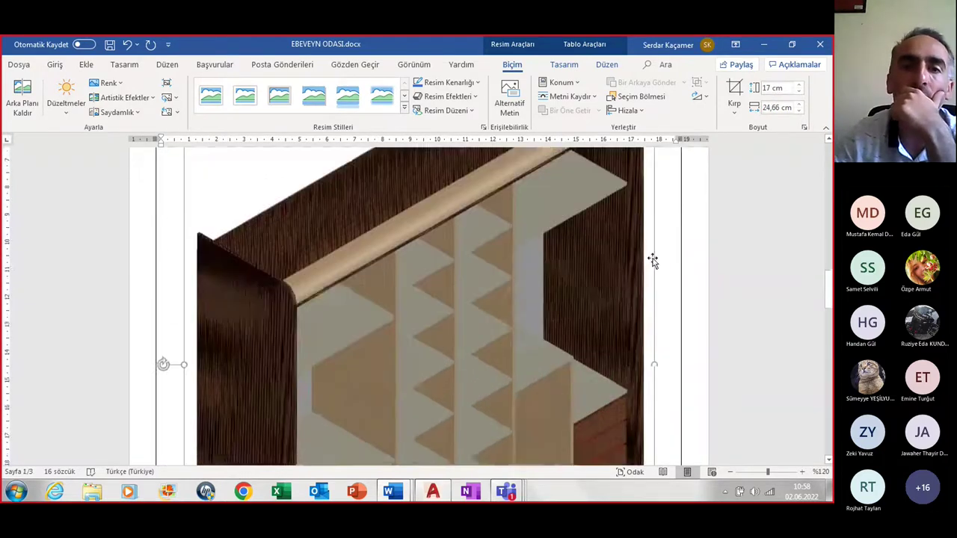
scroll(653, 262, "down", 4)
scroll(654, 264, "down", 3)
scroll(655, 265, "down", 3)
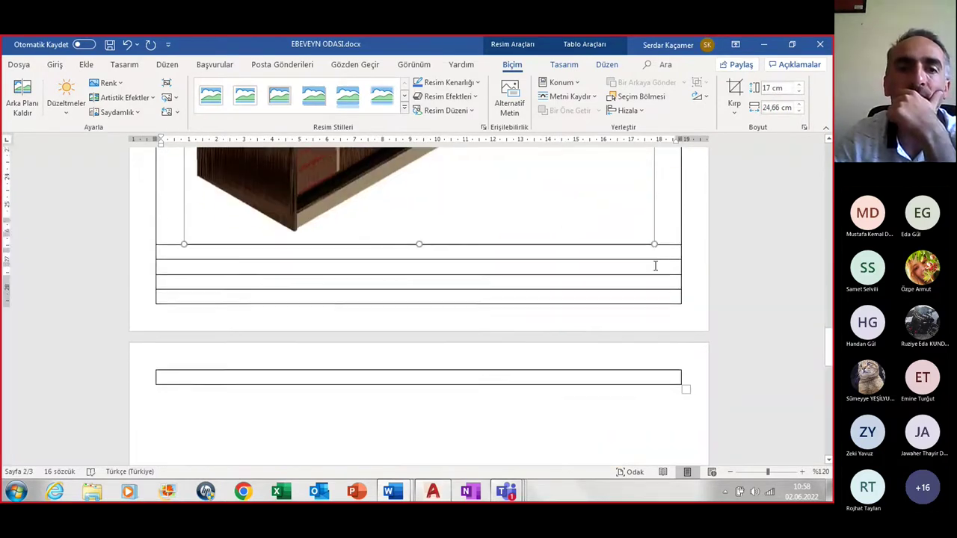
left_click(176, 317)
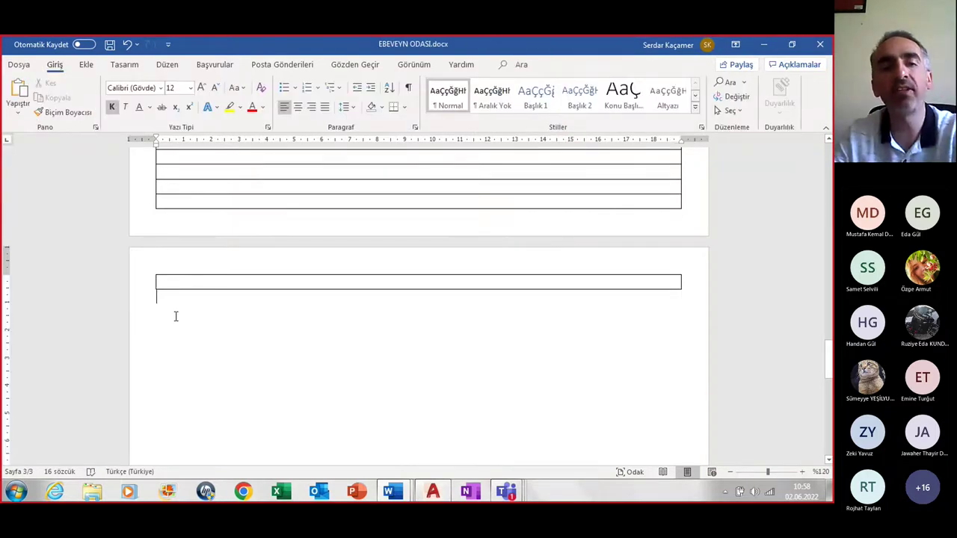
key("ctrl+s")
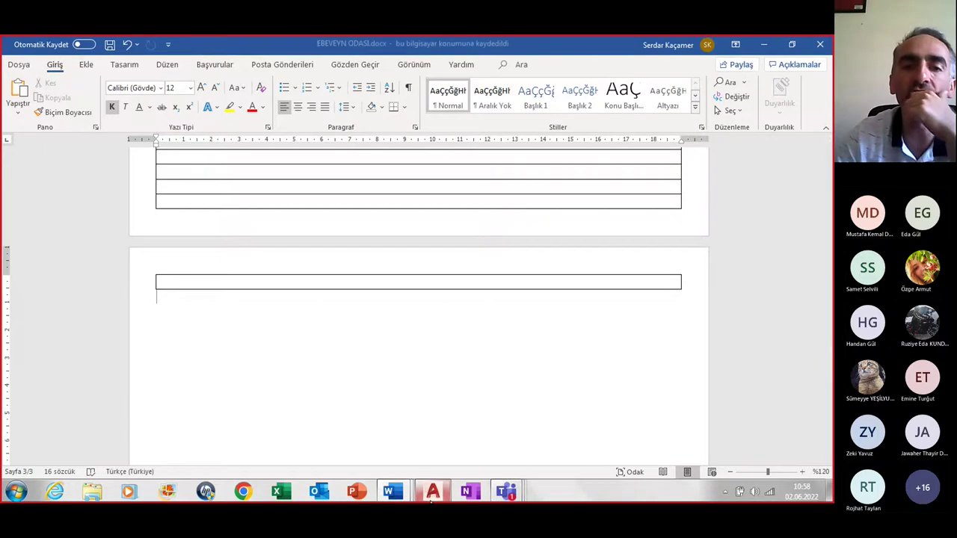
Window-select the separate door panel and MOVE it from its bottom corner onto the cabinet front
left_click(432, 494)
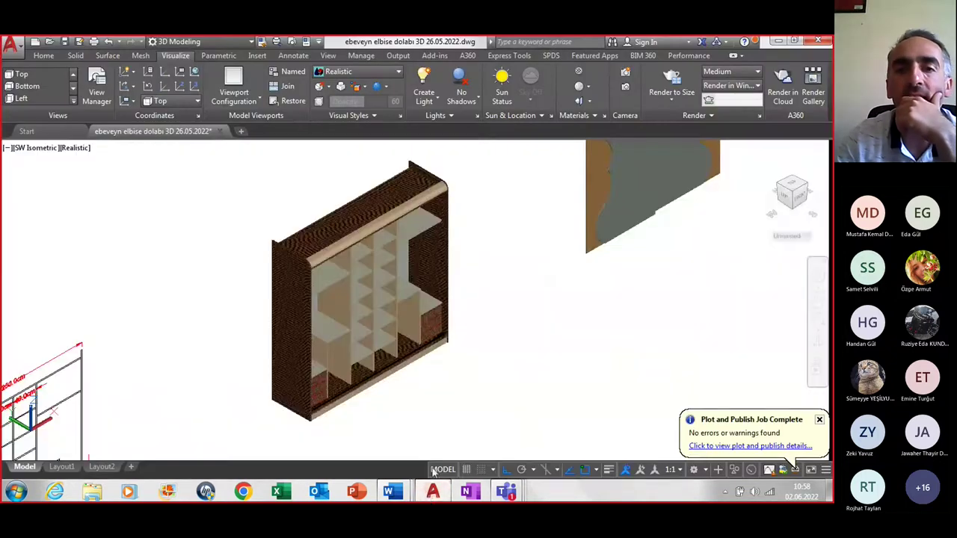
scroll(474, 342, "down", 2)
middle_click_drag(521, 238, 498, 258)
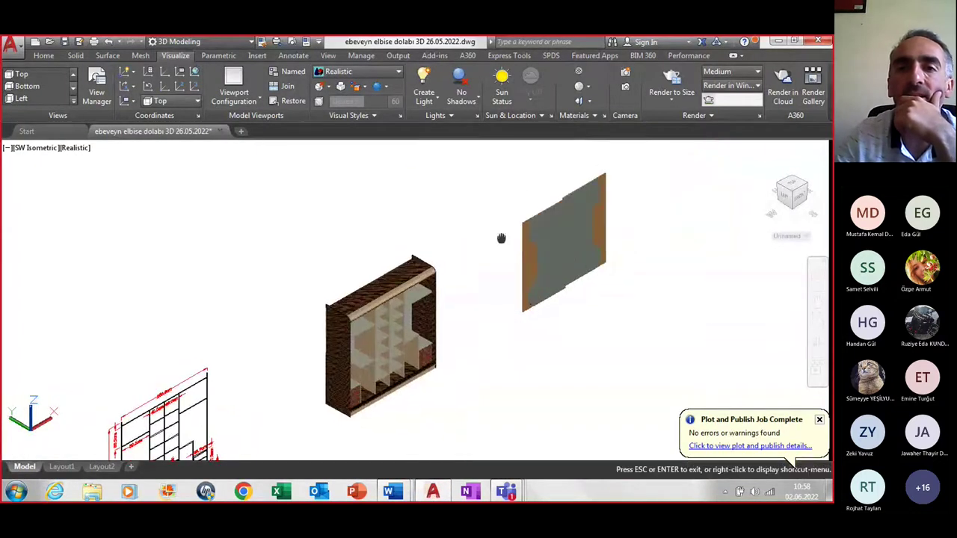
left_click(476, 158)
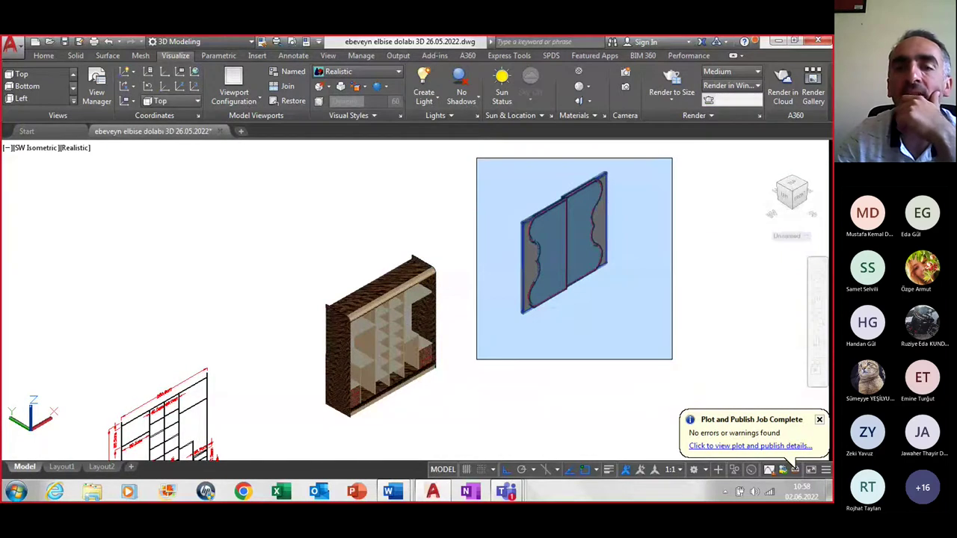
left_click(672, 359)
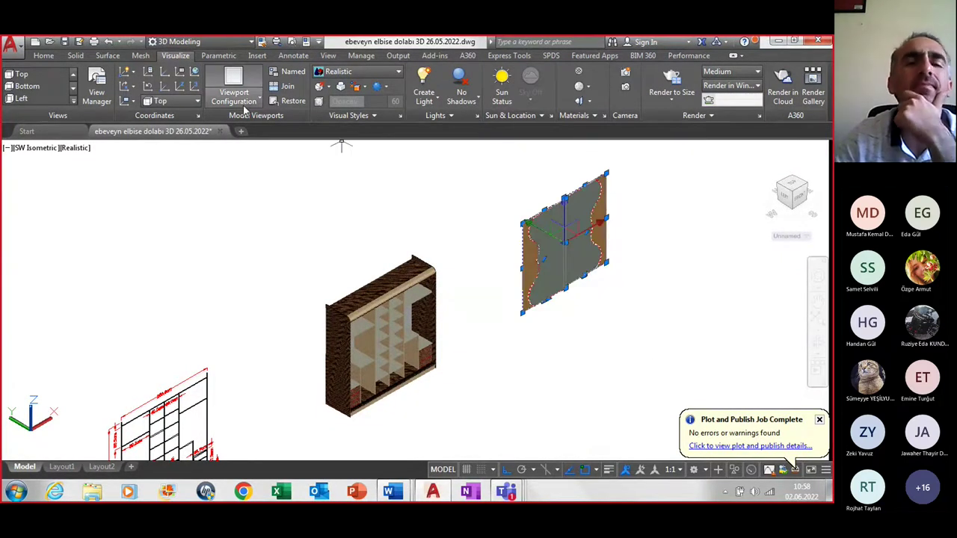
type("M")
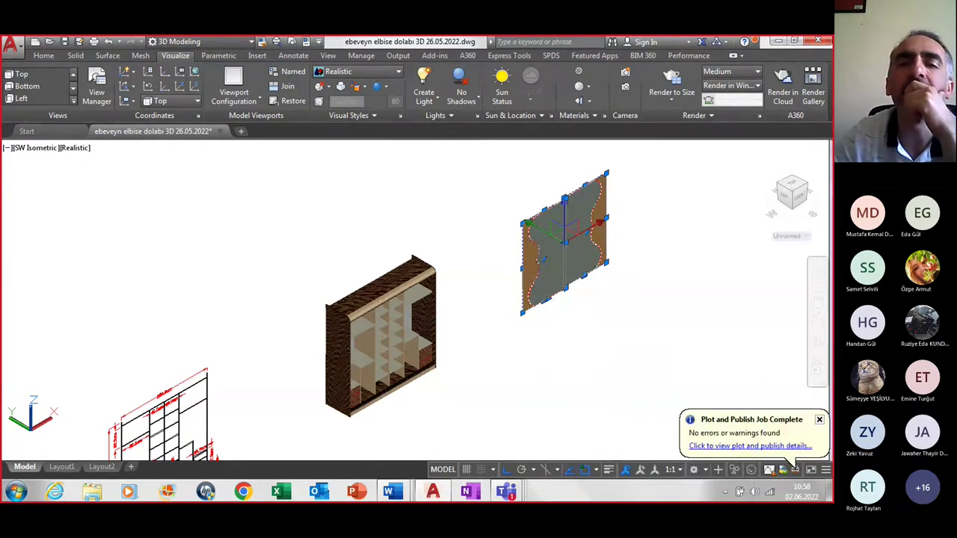
key("Return")
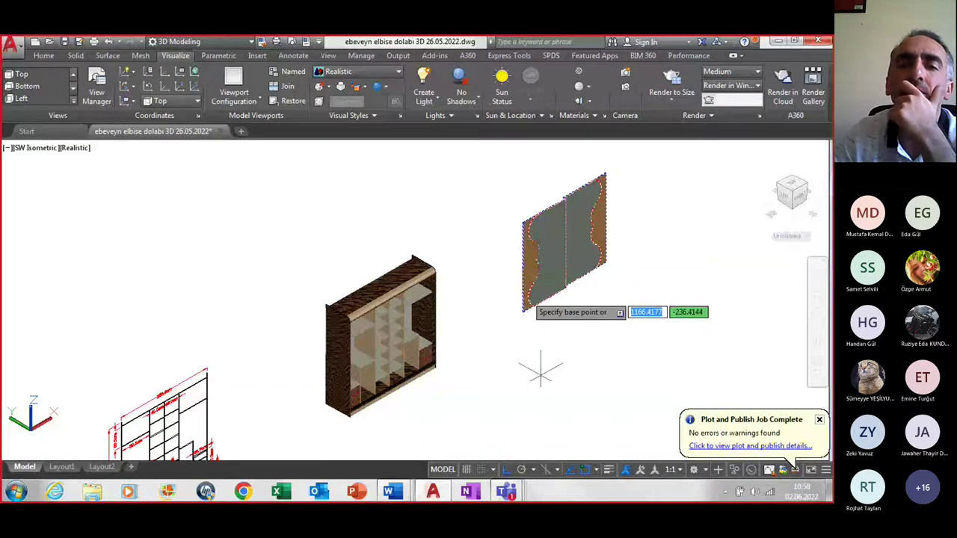
left_click(522, 313)
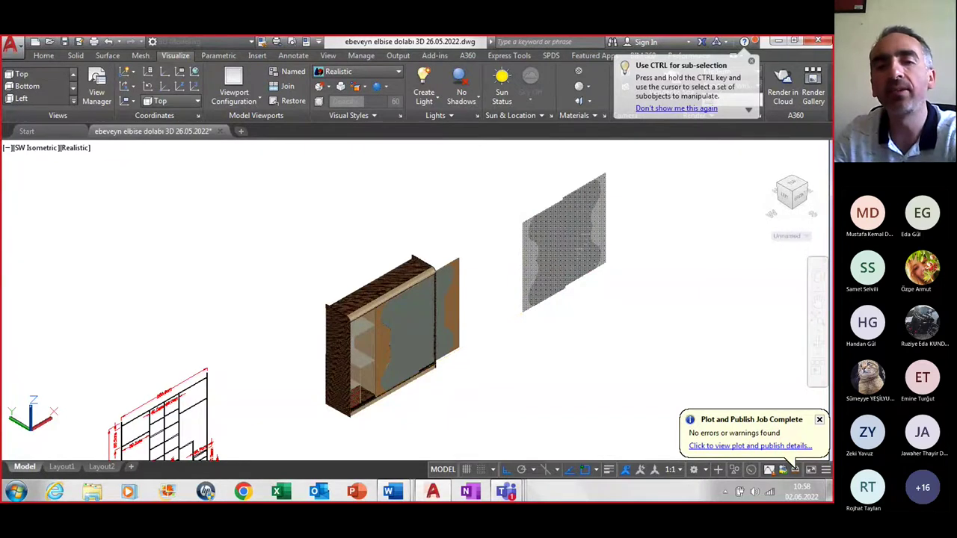
left_click(434, 421)
Recentre and enlarge the view of the closed wardrobe, then dismiss the plot notification
scroll(405, 405, "up", 1)
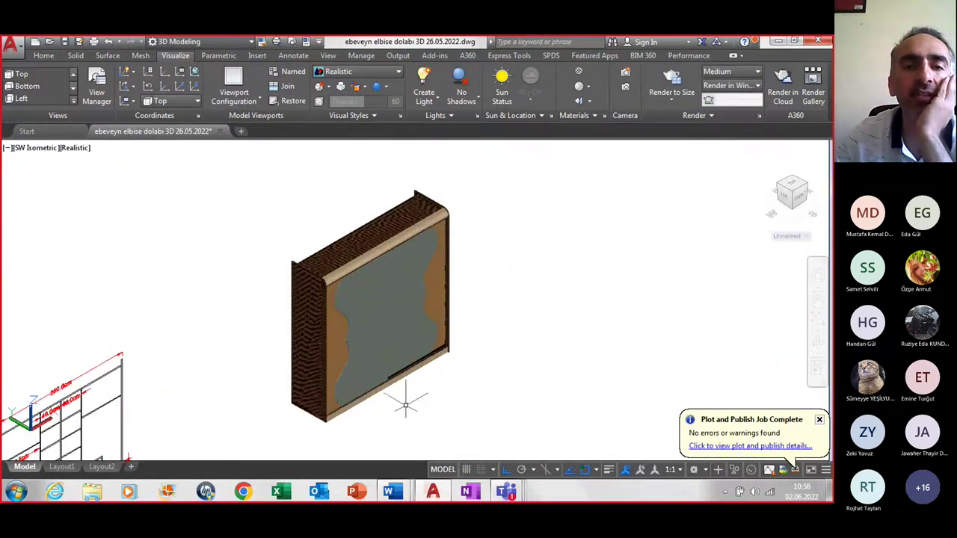
middle_click_drag(418, 387, 478, 367)
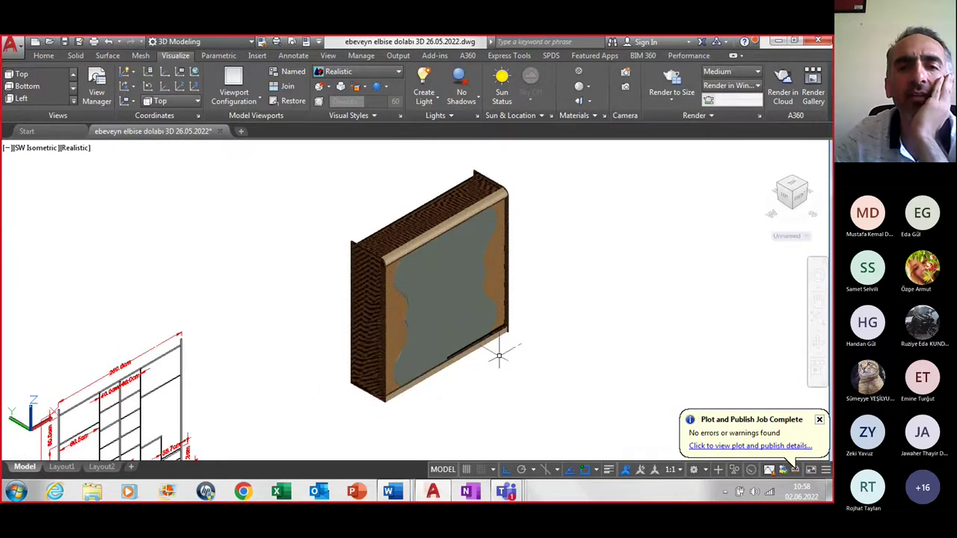
scroll(499, 357, "up", 1)
scroll(499, 357, "down", 2)
scroll(498, 357, "up", 2)
middle_click_drag(499, 357, 508, 390)
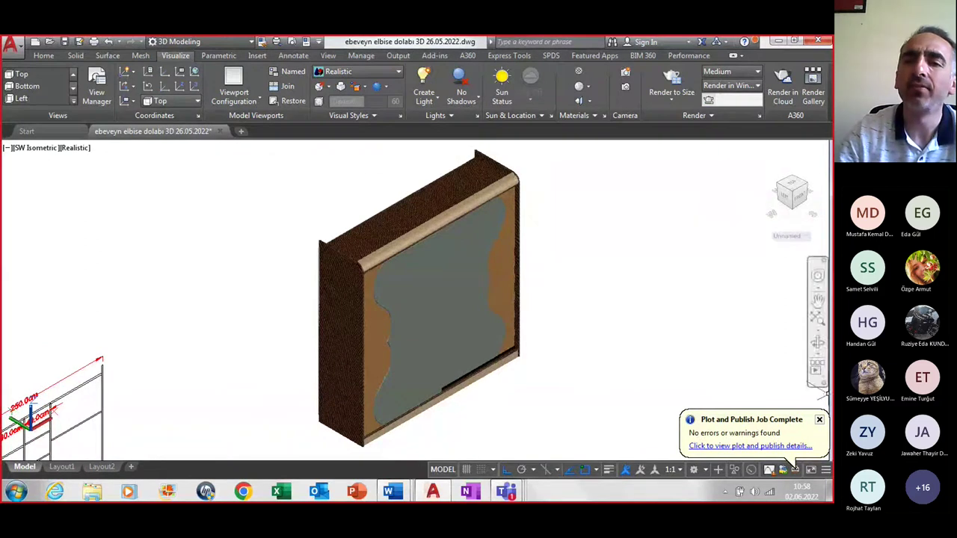
left_click(820, 419)
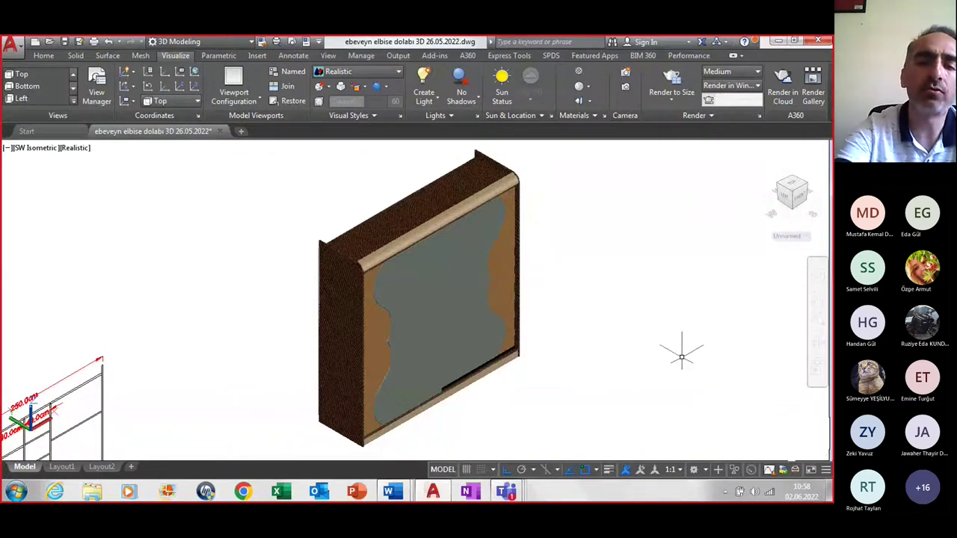
Choose the PublishToWeb JPG.pc3 plotter with Sun Hi-Res 1600 x 1280 paper size
key("ctrl+p")
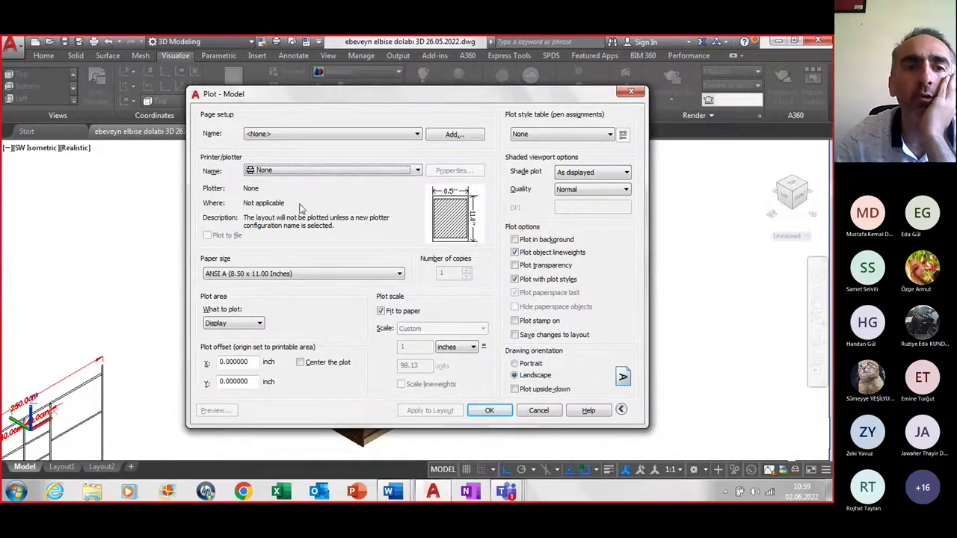
left_click(262, 172)
left_click(312, 258)
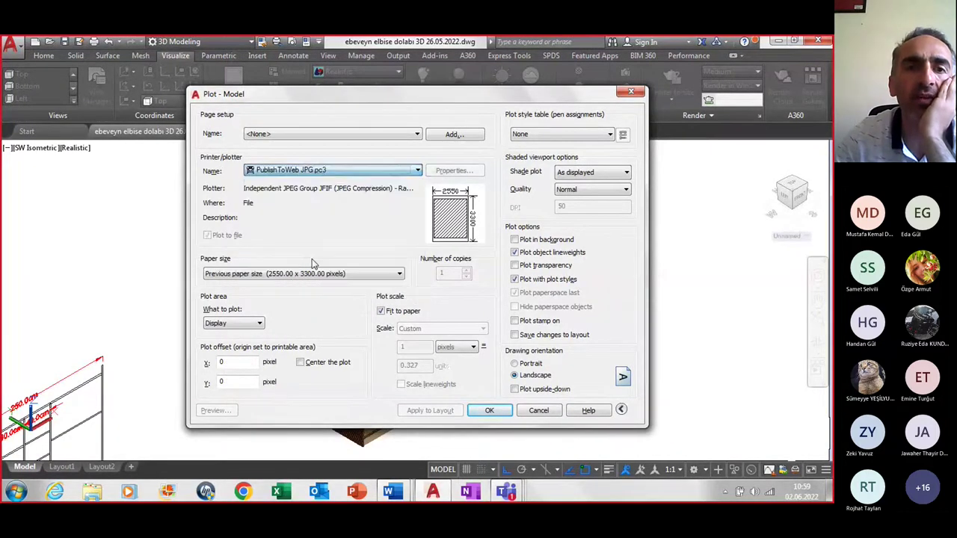
left_click(229, 274)
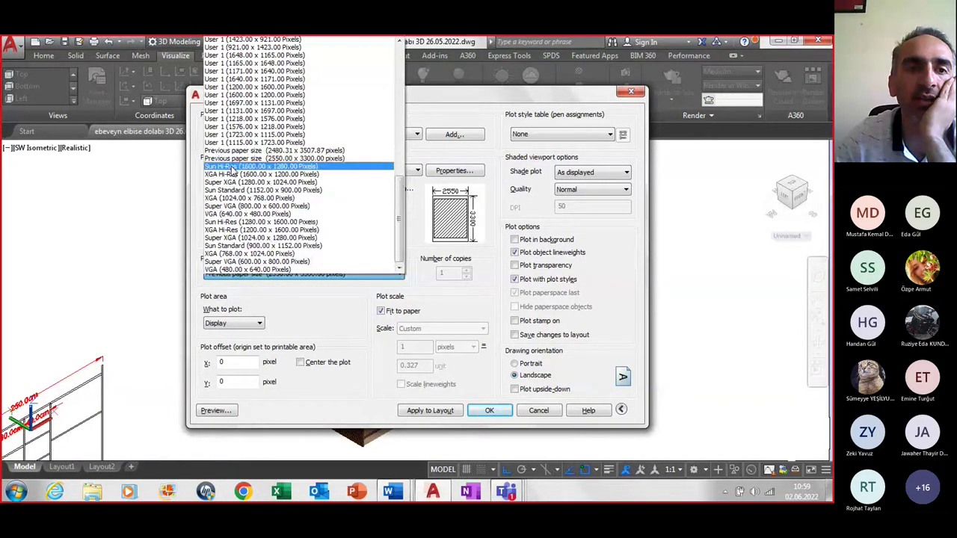
left_click(327, 168)
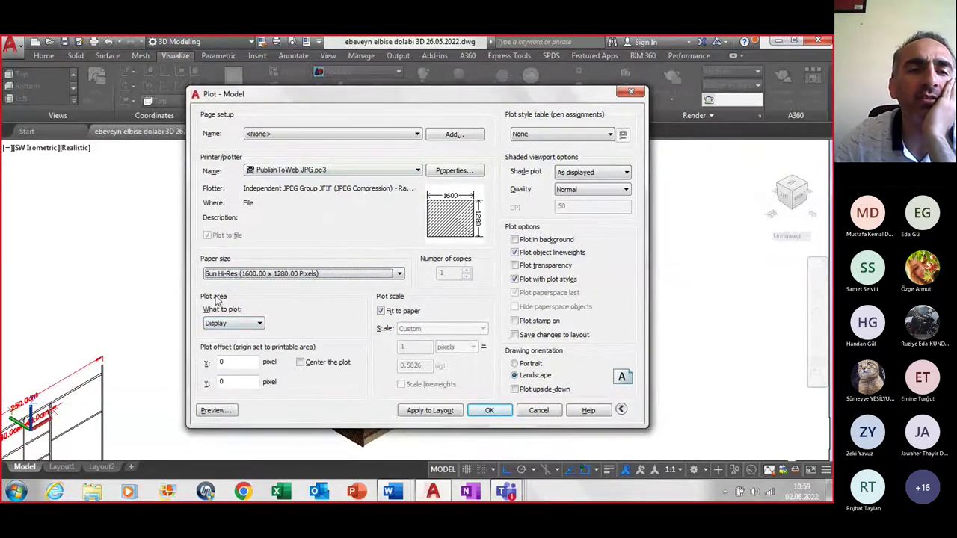
Set the plot area to a window around the wardrobe, centred, in portrait orientation
left_click(233, 323)
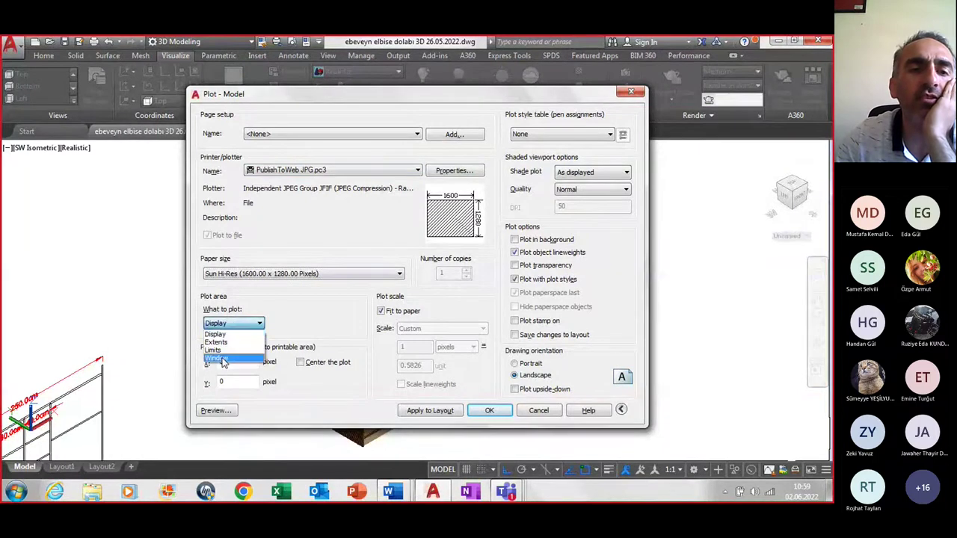
left_click(224, 359)
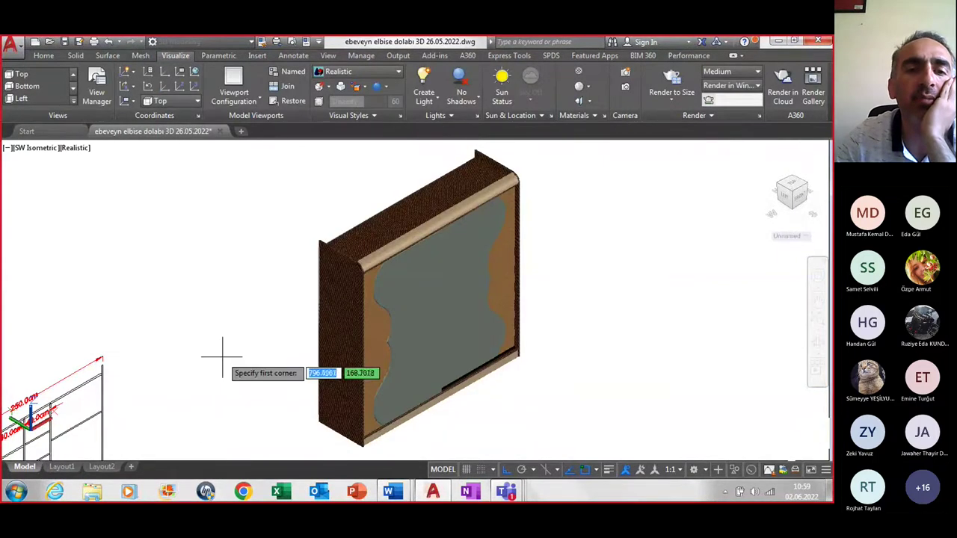
left_click(295, 456)
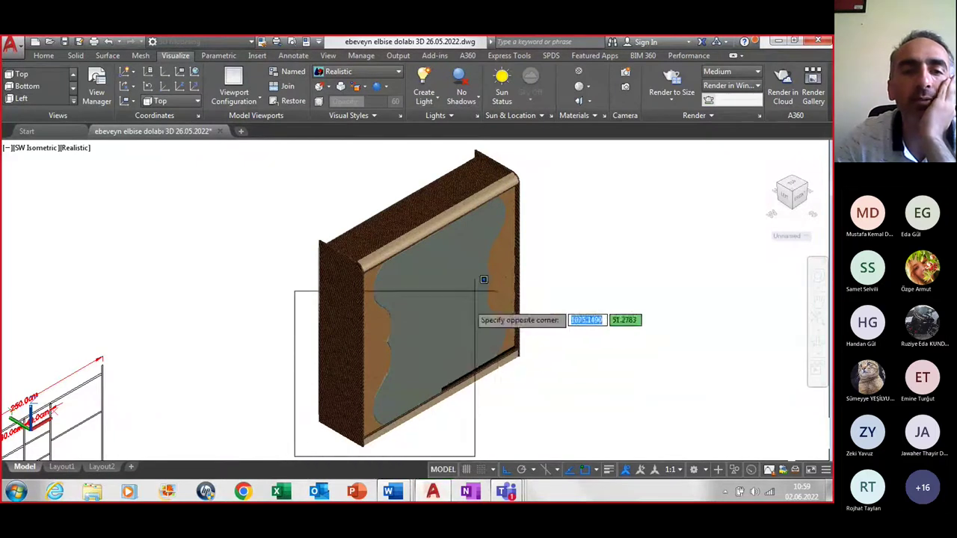
left_click(548, 144)
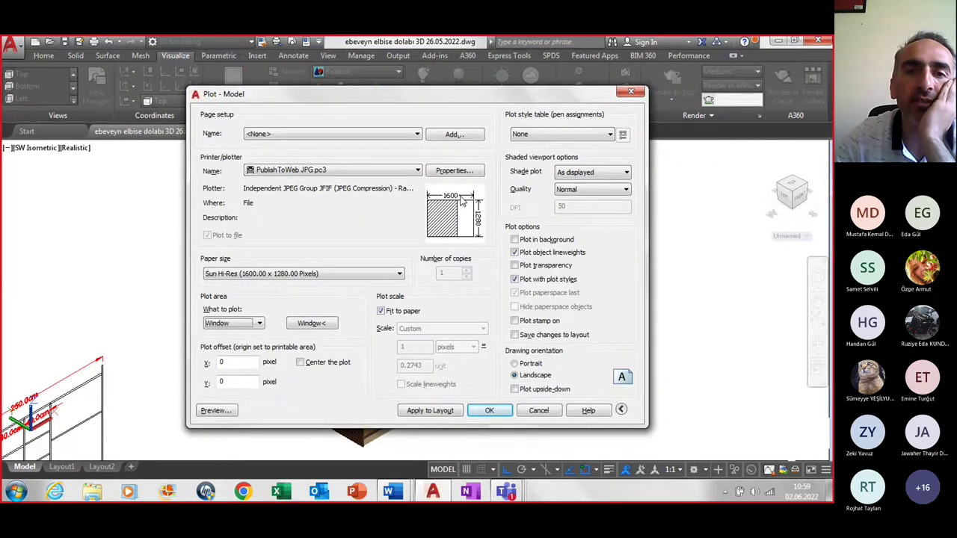
left_click(328, 365)
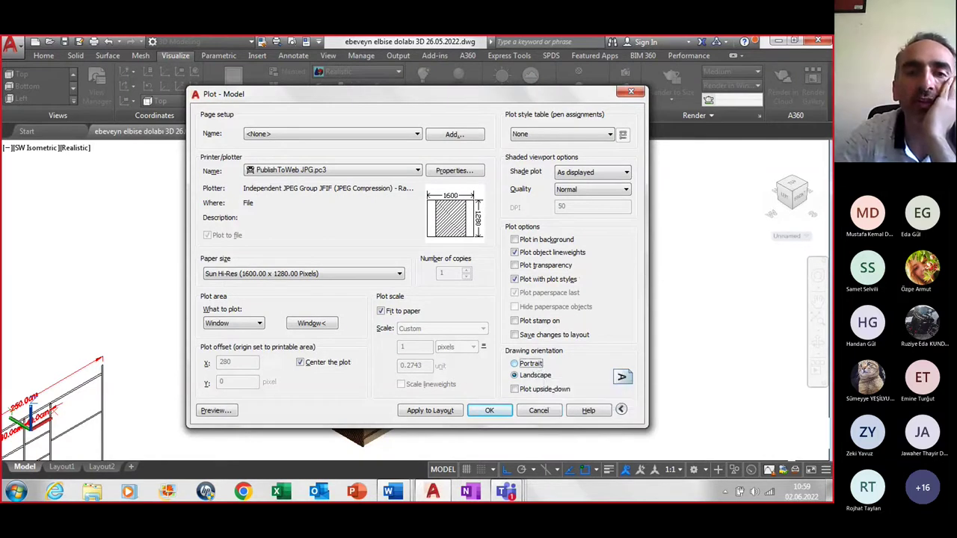
left_click(536, 364)
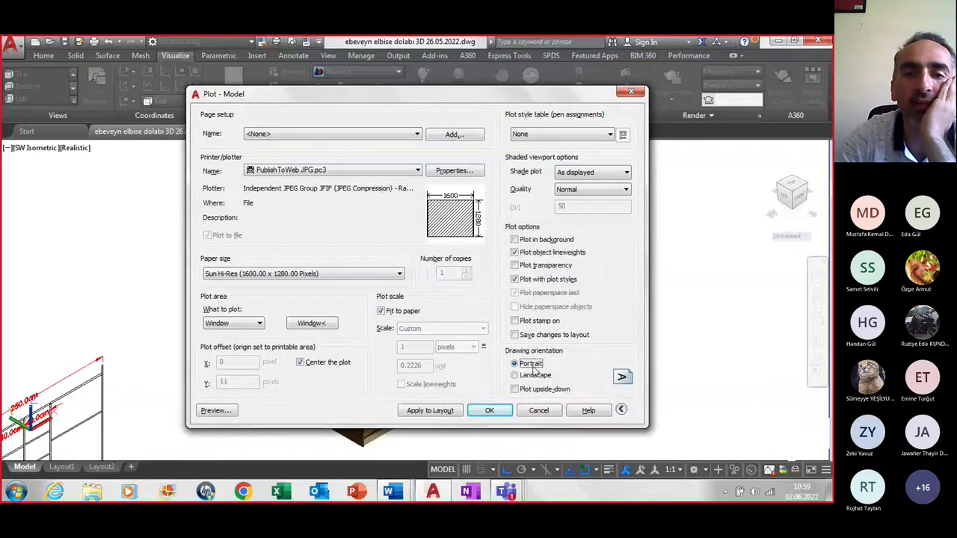
left_click(536, 377)
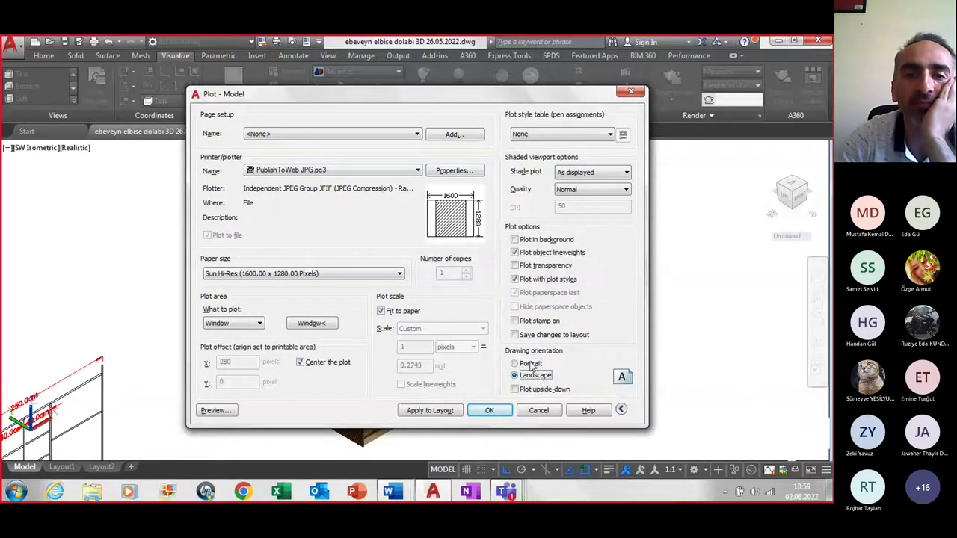
left_click(531, 364)
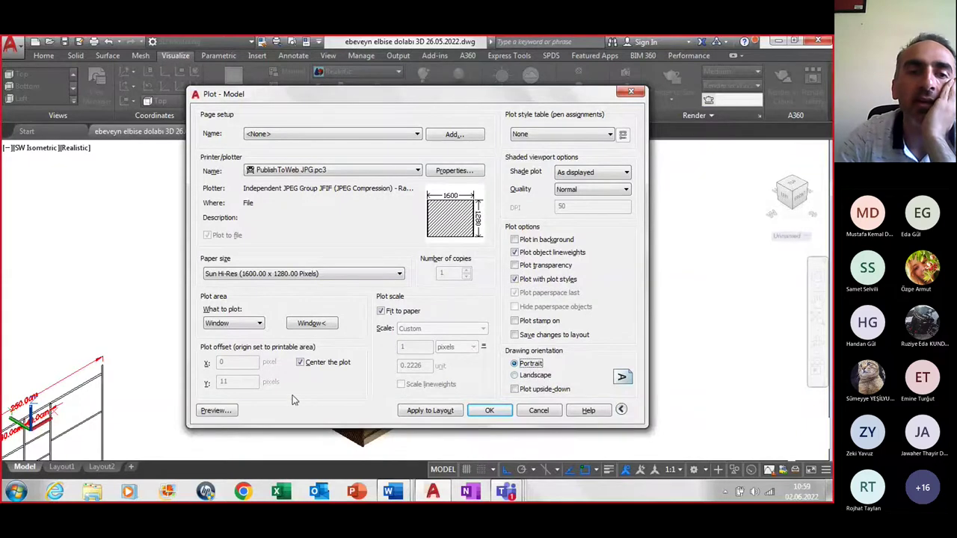
Preview the plot and save it as '2ebeveyn elbise dolabı 3D 26.05.2022-Model.jpg'
left_click(234, 407)
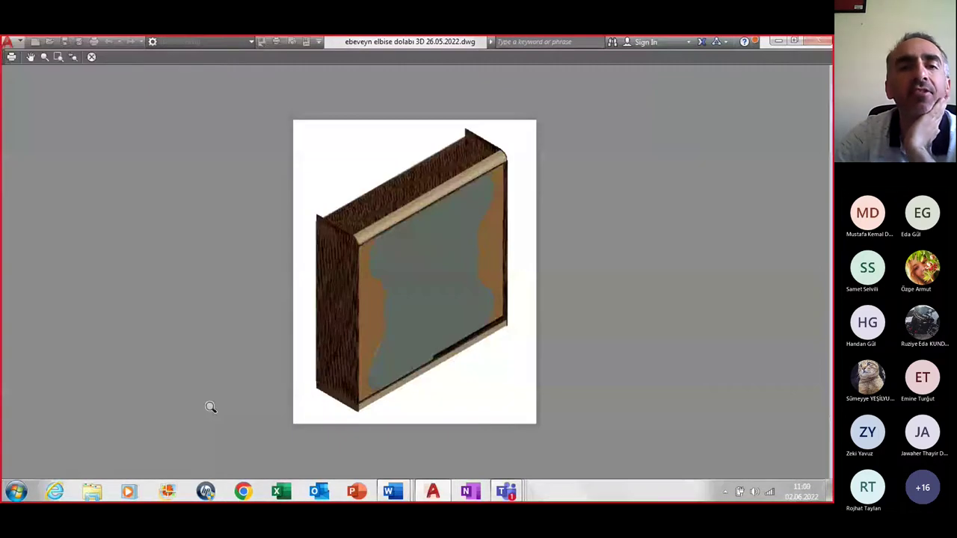
left_click(13, 59)
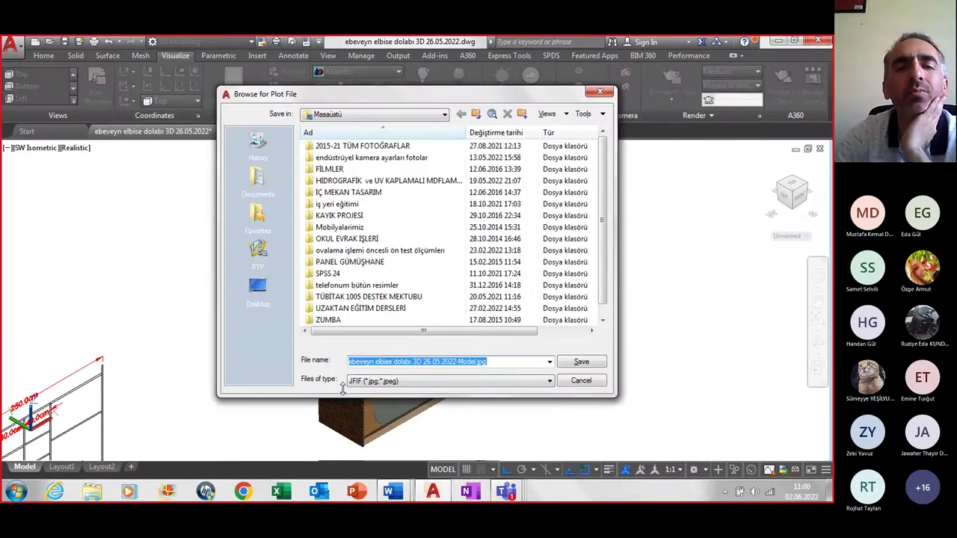
left_click(373, 362)
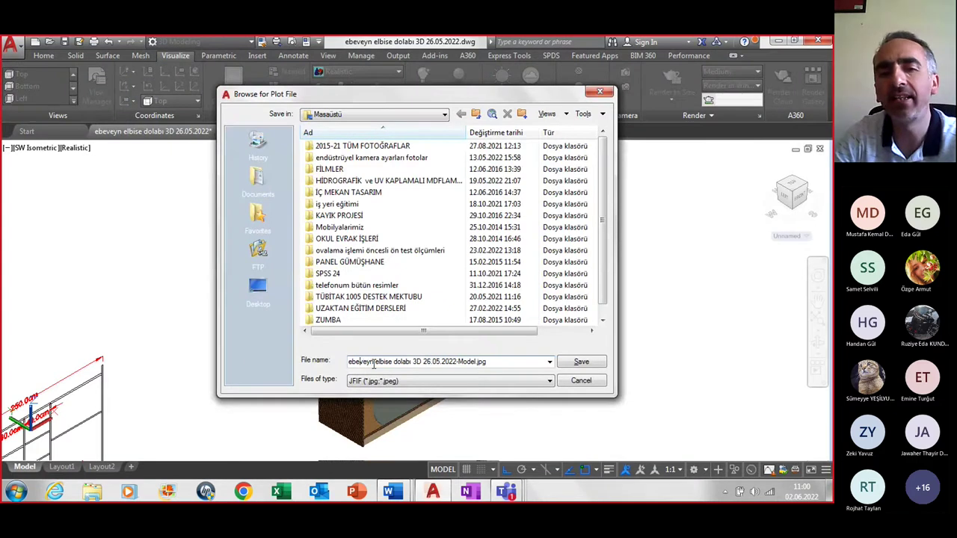
type("2")
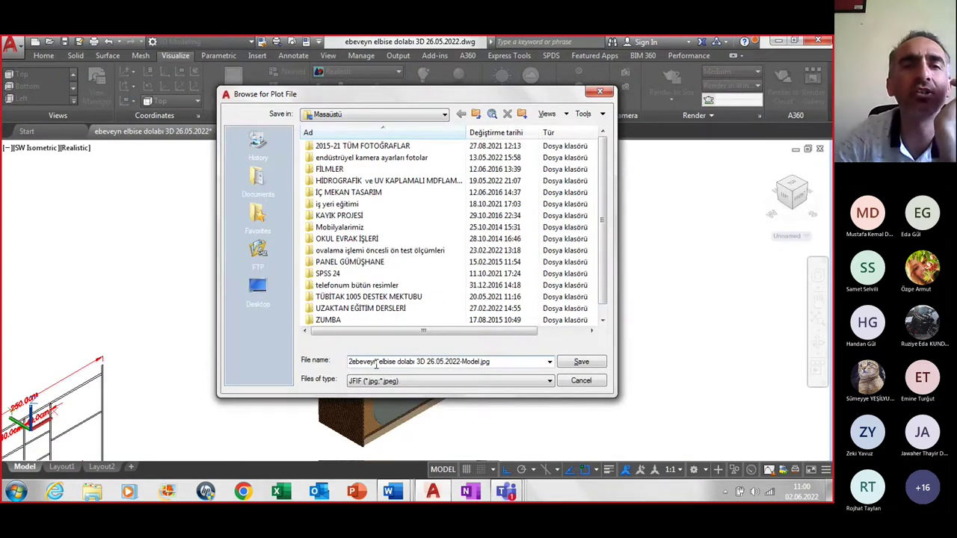
left_click(579, 362)
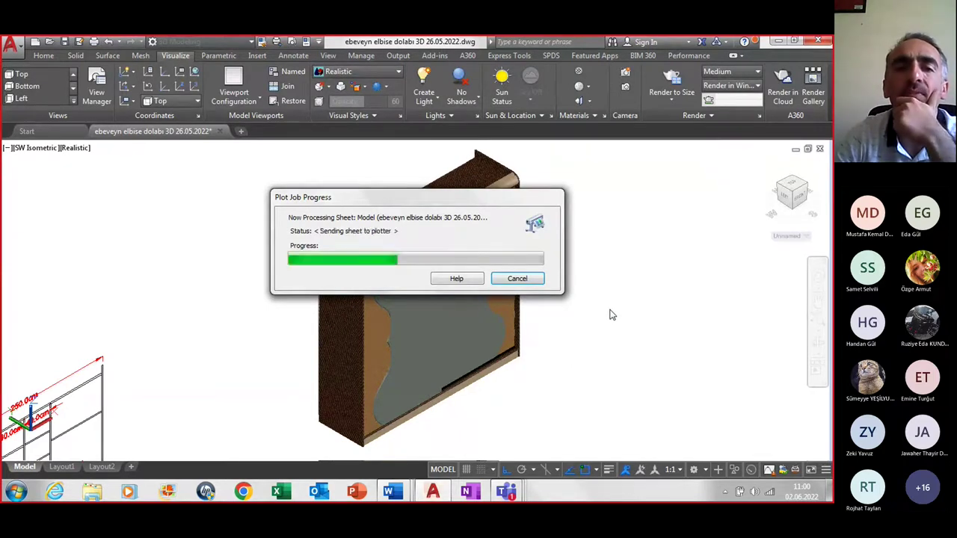
Minimize AutoCAD and Word, copy the closed-door wardrobe JPG, and return to EBEVEYN ODASI.docx
left_click(778, 43)
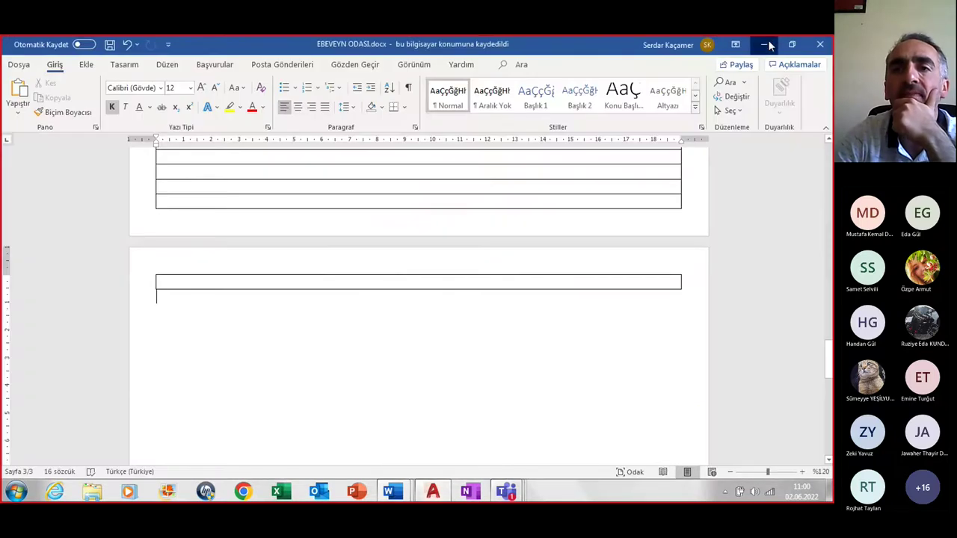
left_click(767, 45)
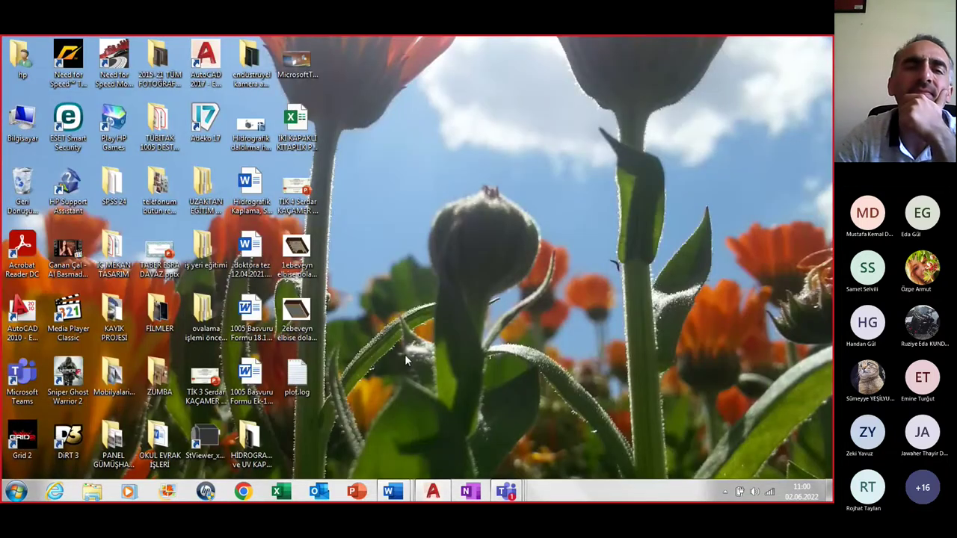
right_click(317, 335)
mouse_move(390, 491)
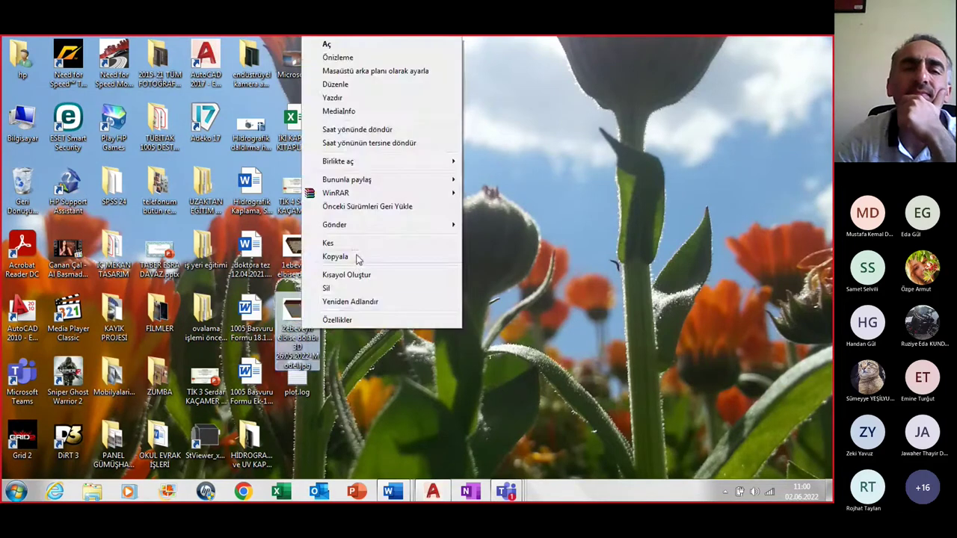
left_click(403, 502)
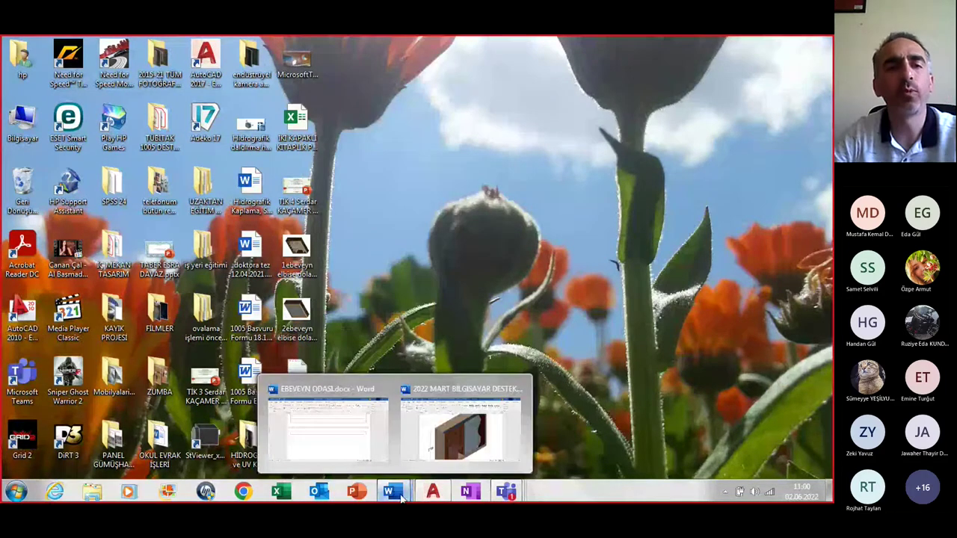
left_click(328, 422)
right_click(205, 312)
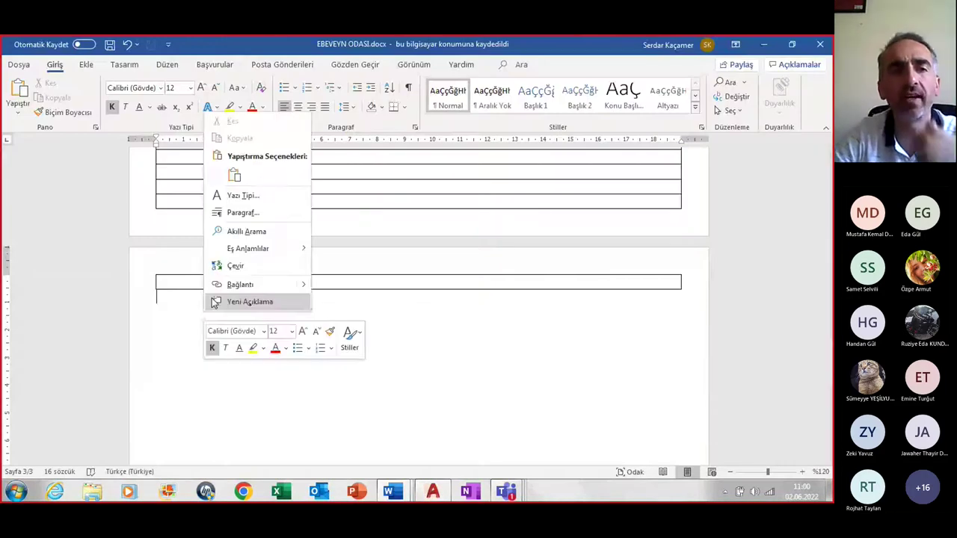
Paste the closed-door wardrobe image on the last page and rotate it 90° upright
left_click(234, 172)
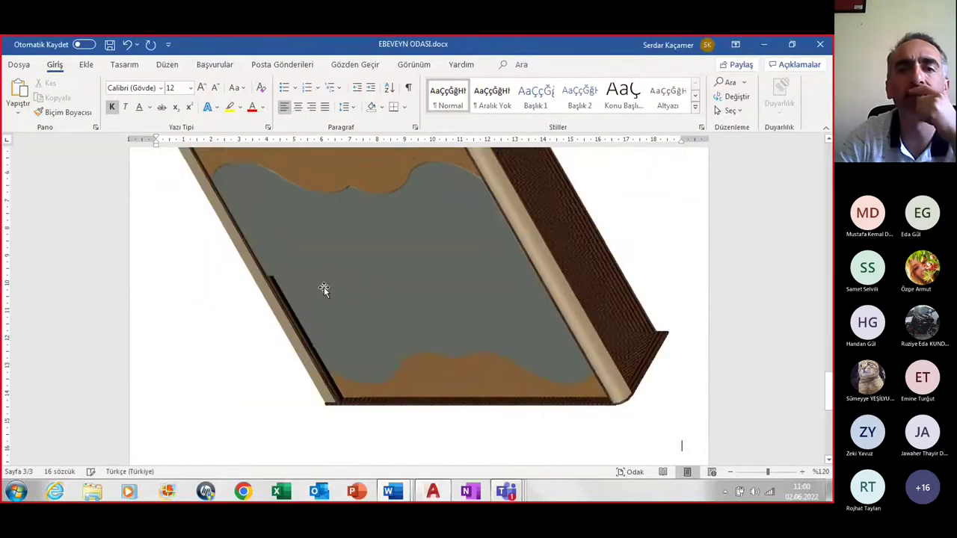
left_click(463, 317)
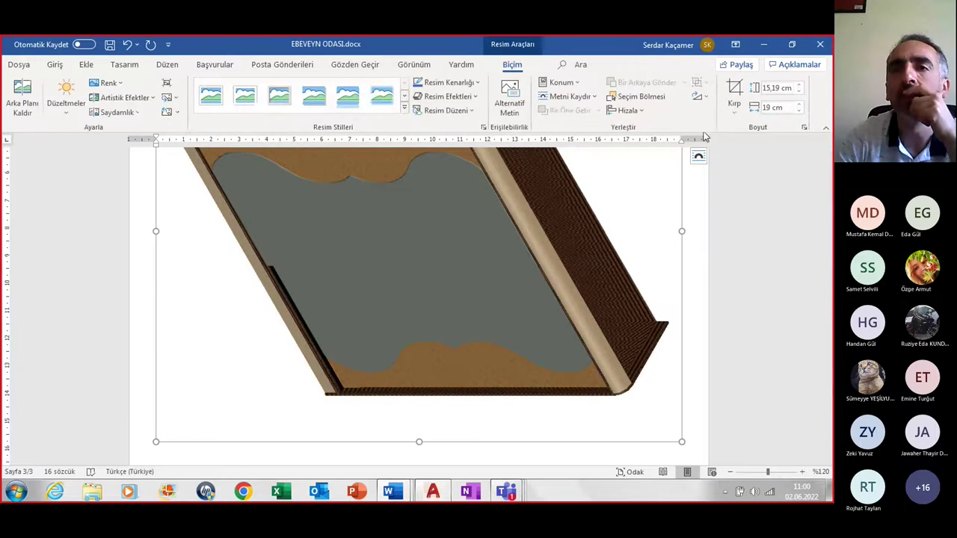
left_click(704, 101)
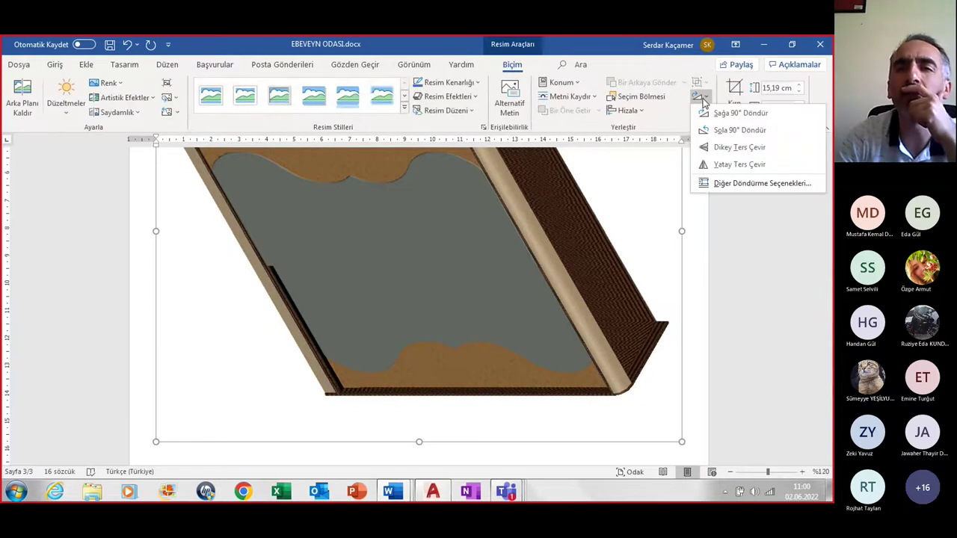
left_click(729, 130)
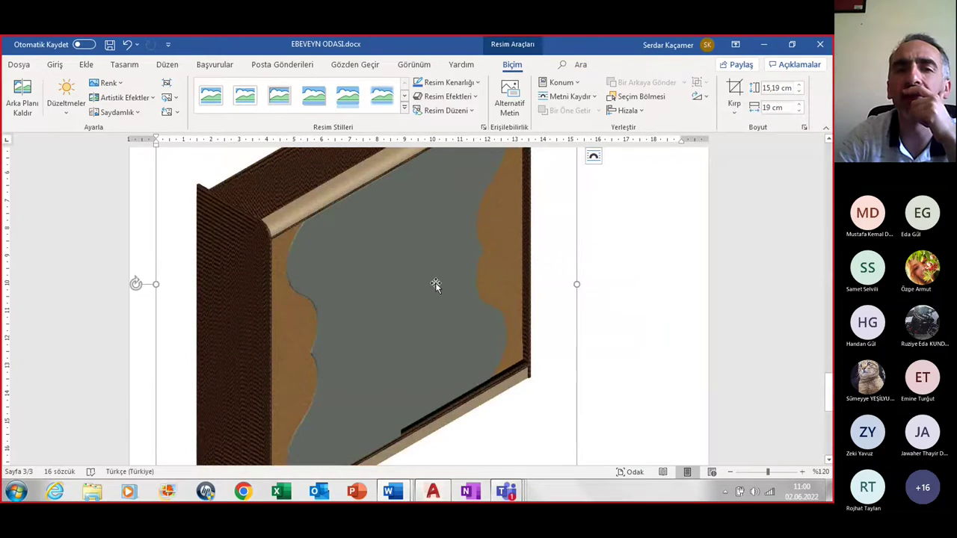
Crop the empty right, left, bottom and top margins, leaving the picture 12,78 × 18,31 cm
left_click(735, 90)
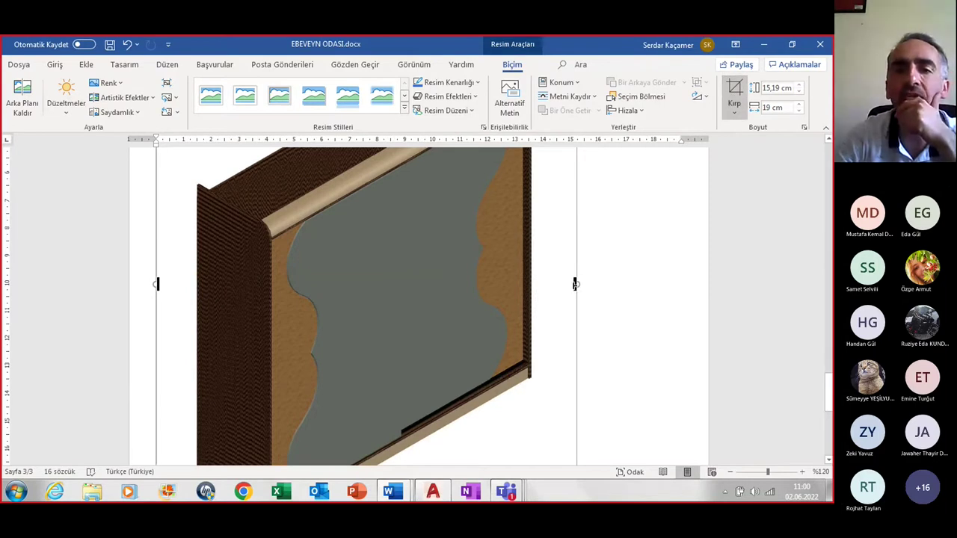
left_click_drag(569, 284, 540, 284)
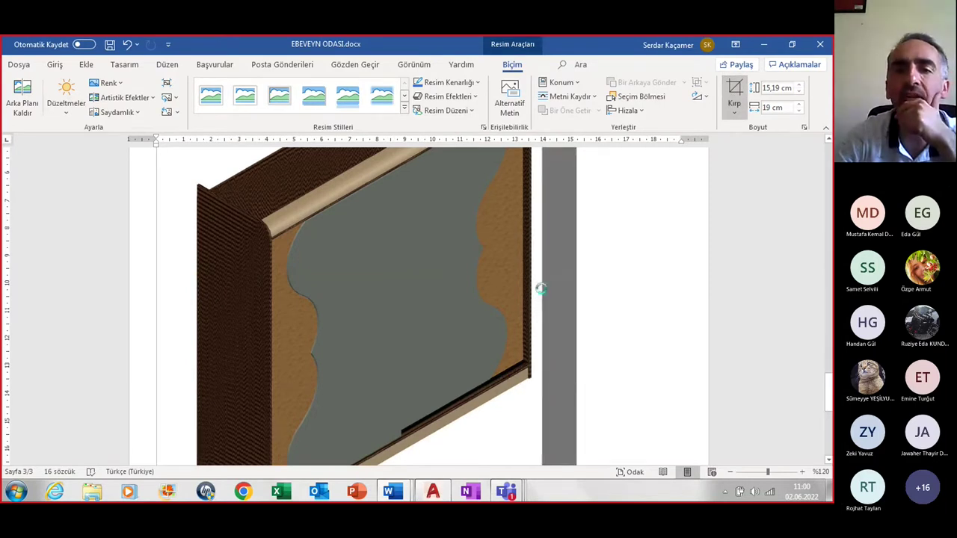
left_click_drag(156, 285, 192, 291)
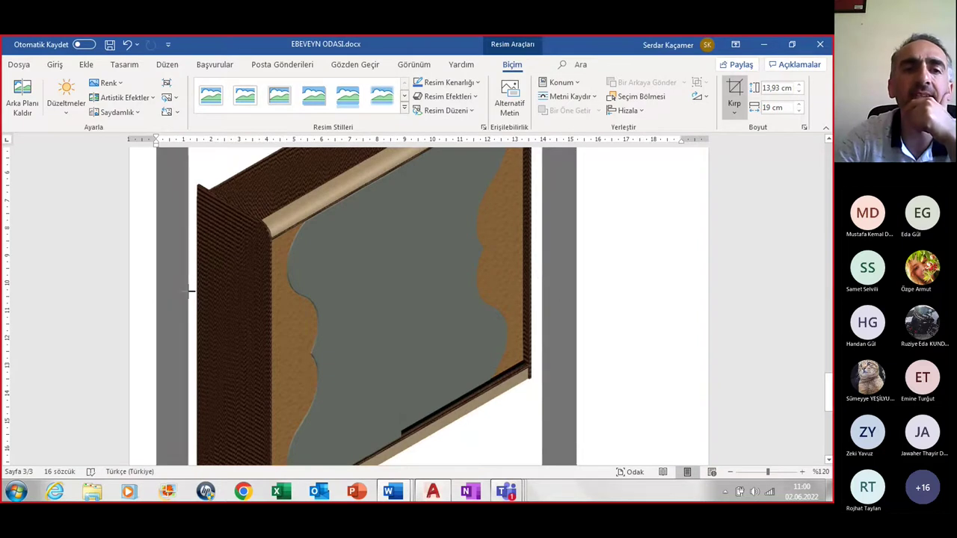
scroll(225, 337, "down", 5)
left_click_drag(332, 381, 336, 361)
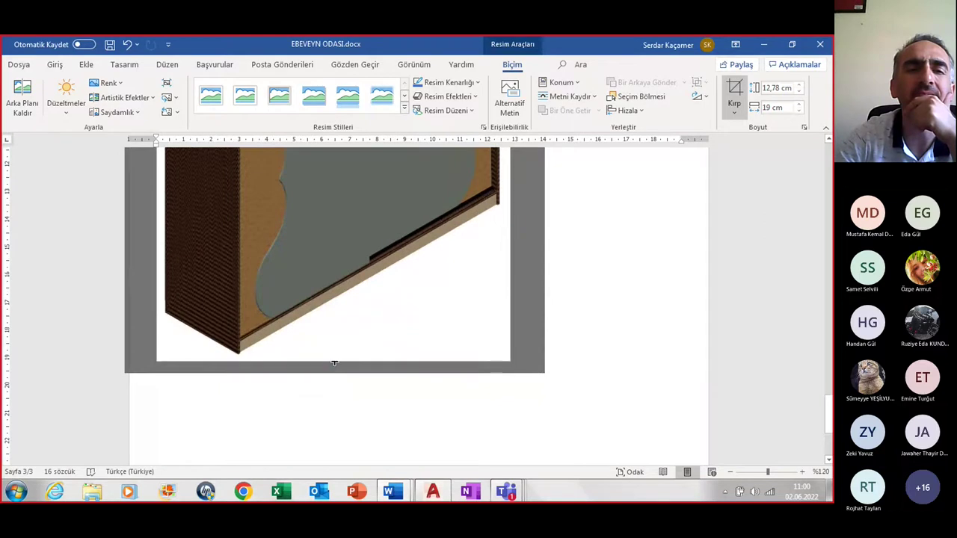
scroll(334, 358, "up", 3)
scroll(334, 357, "up", 3)
scroll(322, 299, "up", 3)
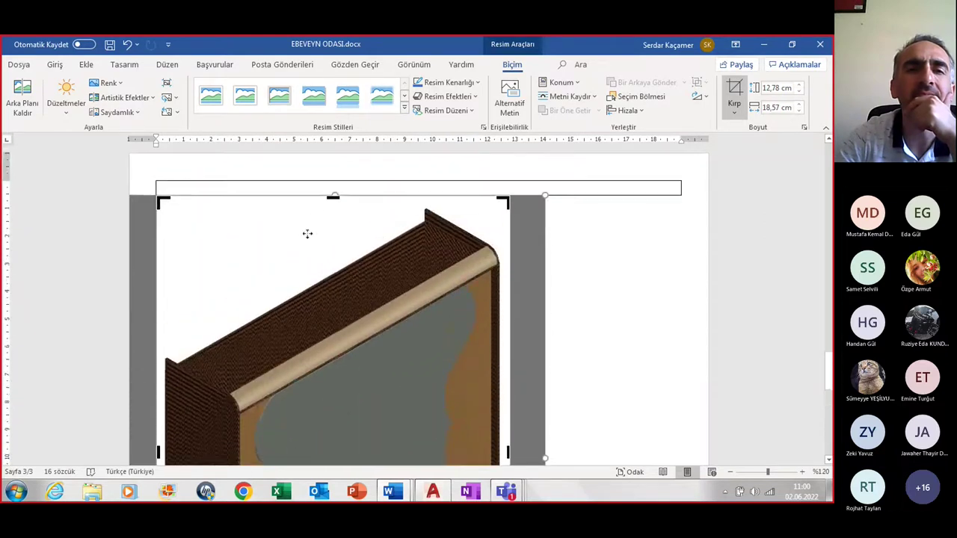
left_click_drag(333, 198, 334, 206)
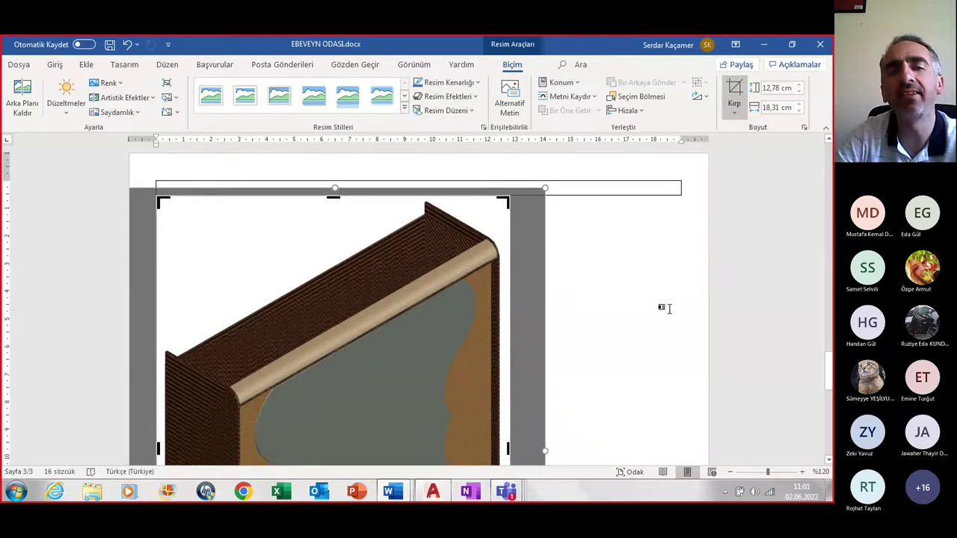
Finish cropping and drag the wardrobe picture up into the table
key("Escape")
scroll(509, 413, "up", 2)
scroll(510, 413, "up", 1)
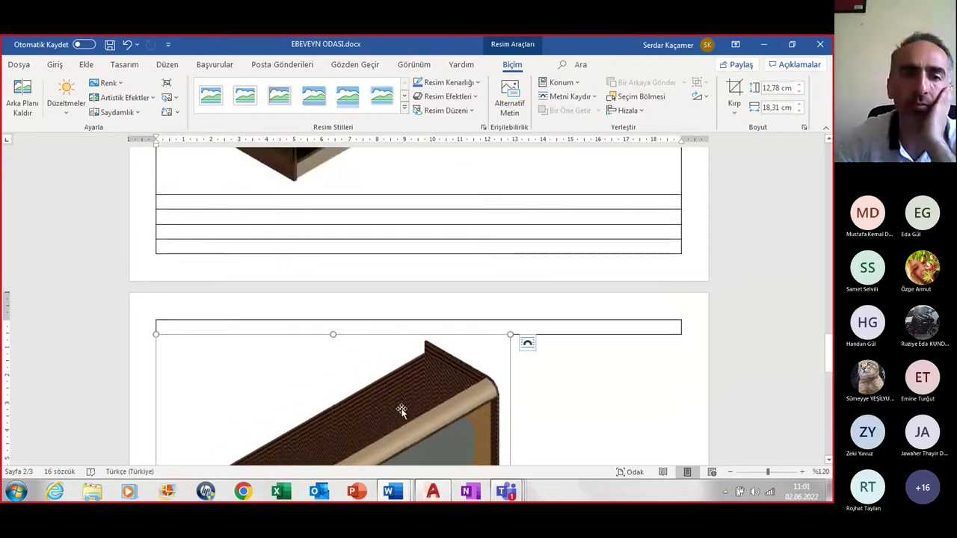
left_click_drag(401, 411, 381, 212)
scroll(534, 360, "down", 2)
scroll(534, 360, "down", 2)
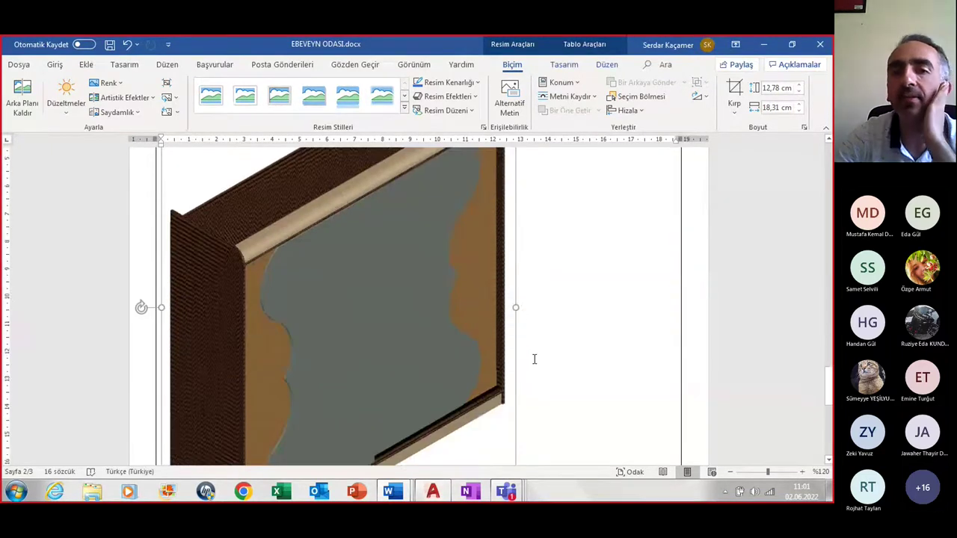
scroll(533, 359, "down", 2)
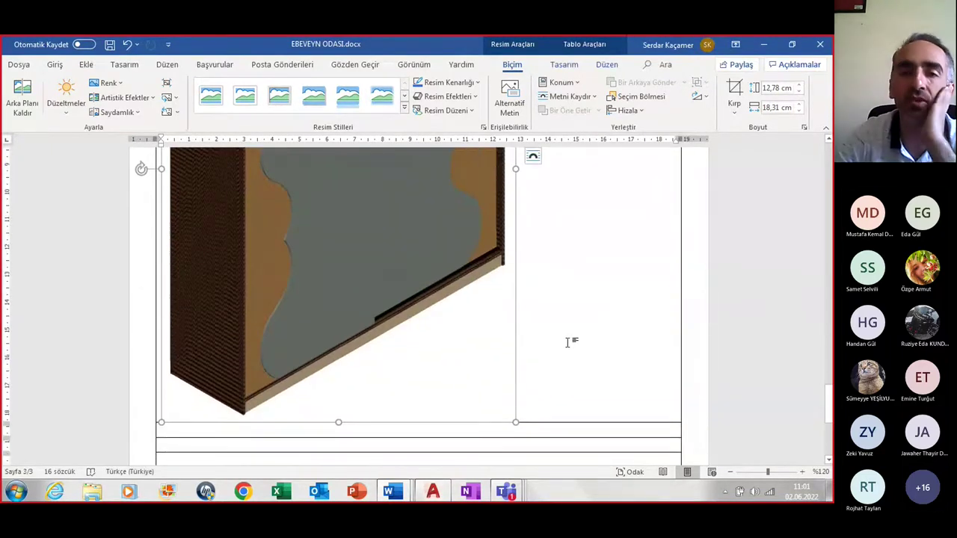
Set the picture height to 17 cm, centre it, and zoom out to view the page
left_click(772, 88)
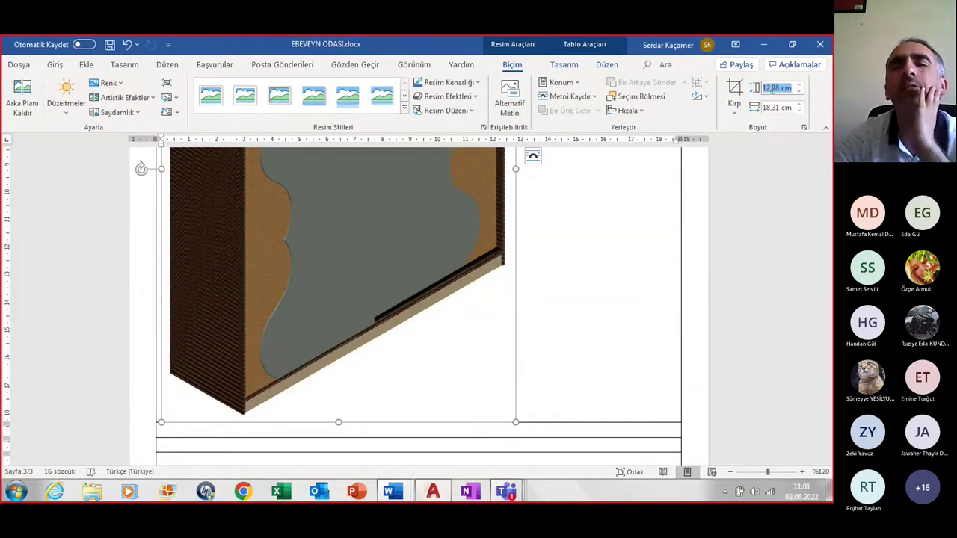
type("17")
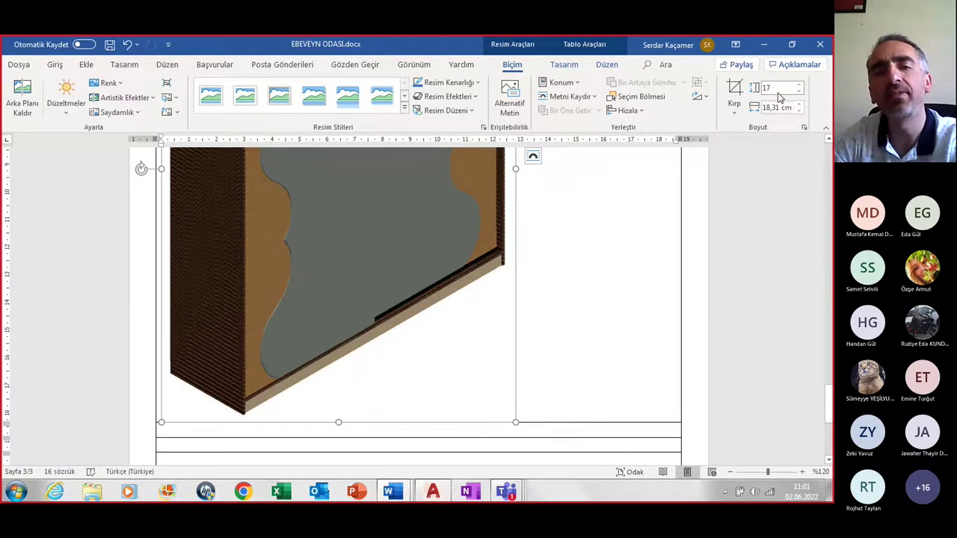
key("Return")
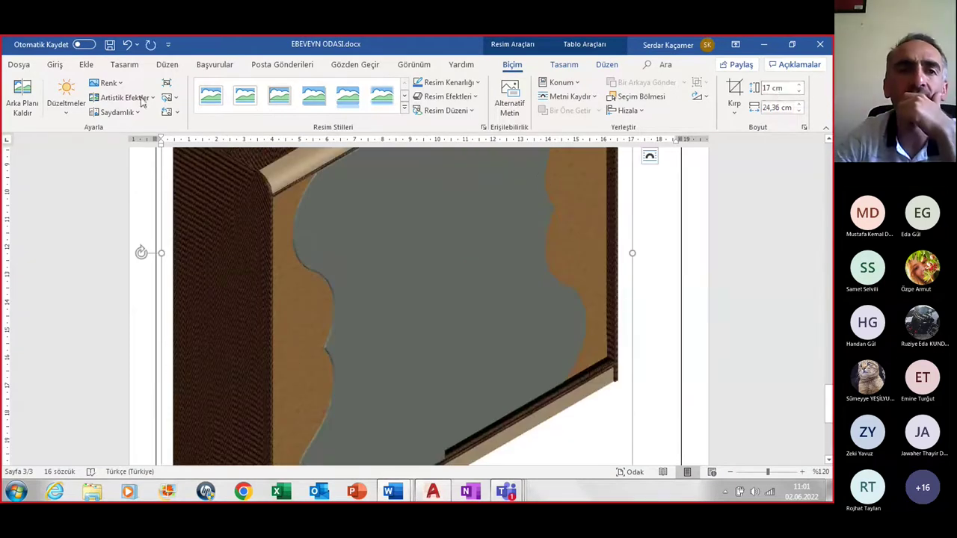
left_click(54, 64)
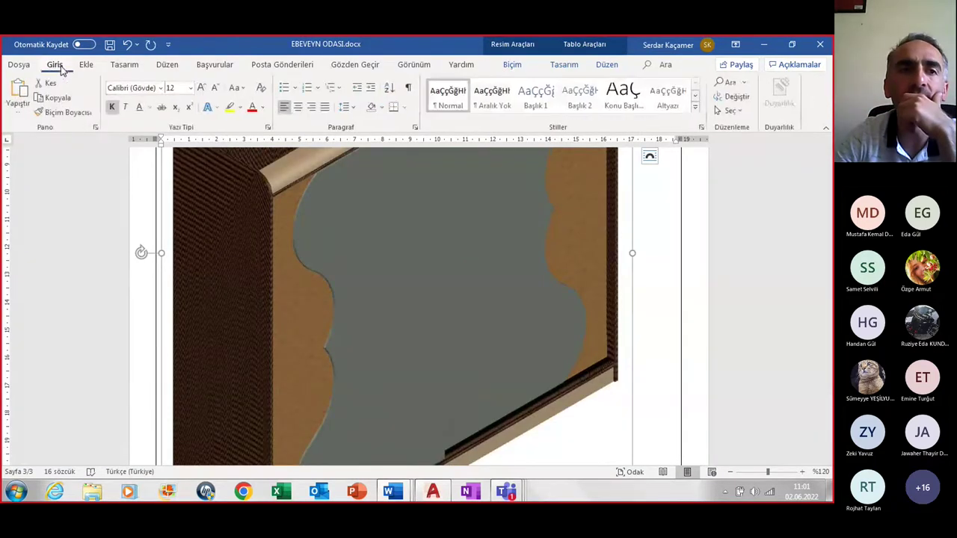
left_click(298, 109)
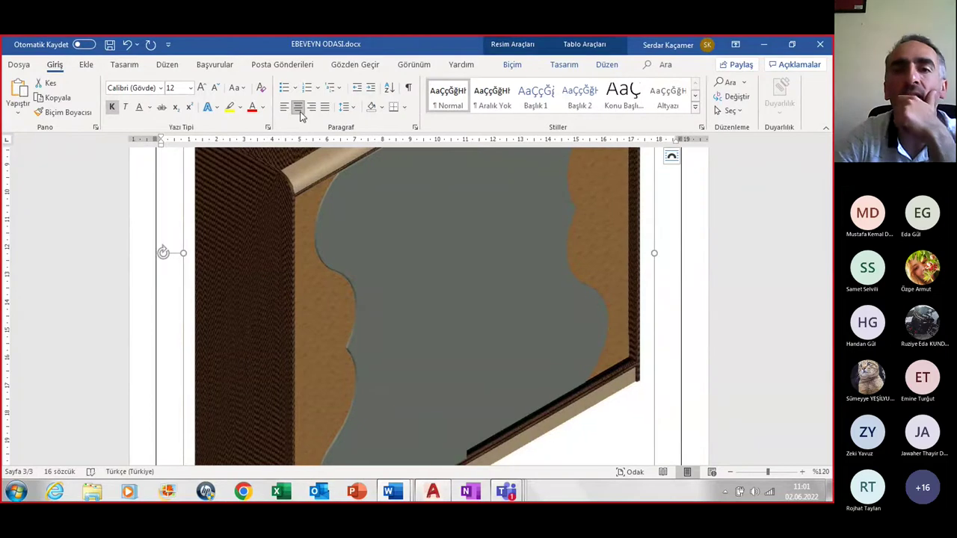
left_click(730, 472)
left_click(730, 472)
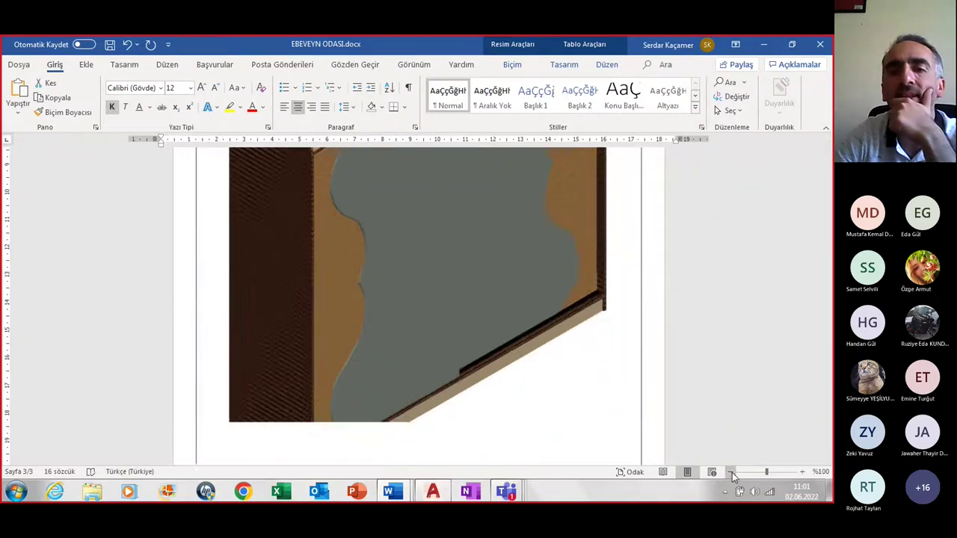
left_click(731, 472)
left_click(731, 472)
left_click(730, 471)
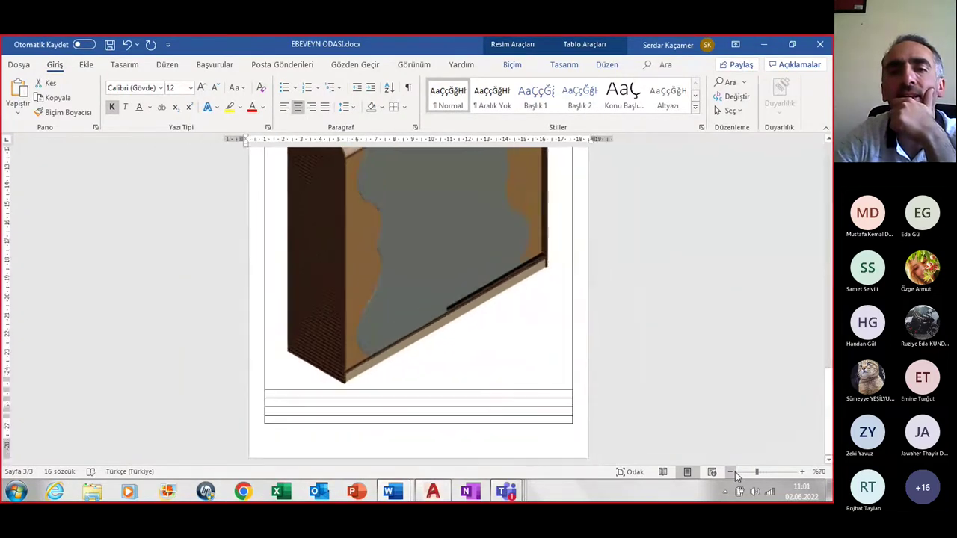
left_click(730, 472)
left_click(730, 472)
left_click(731, 471)
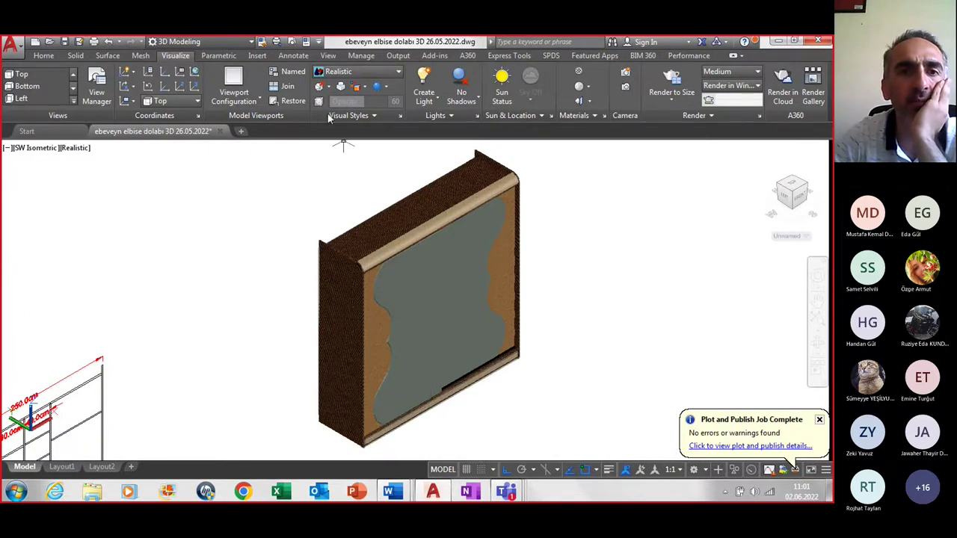
Switch the closed-door wardrobe's visual style from Realistic to Hidden
left_click(361, 77)
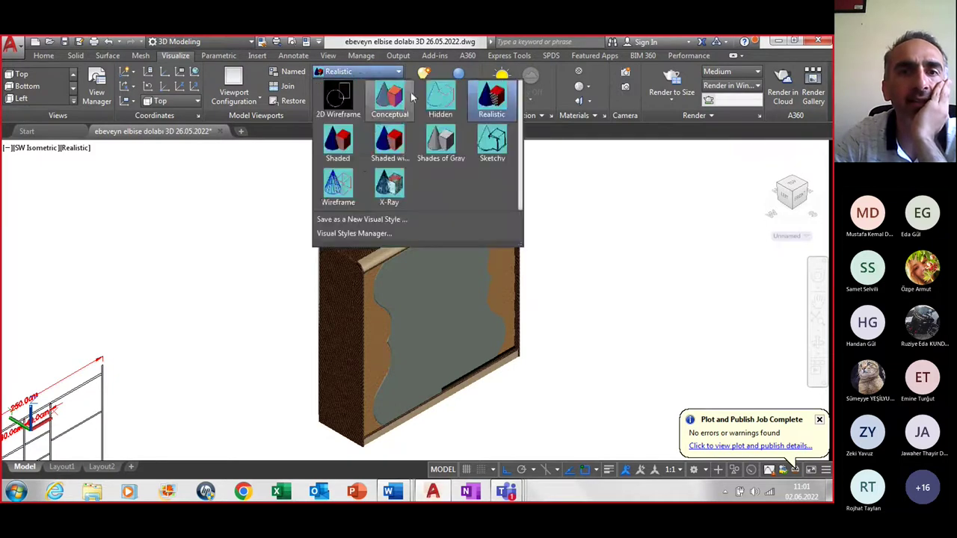
key("Escape")
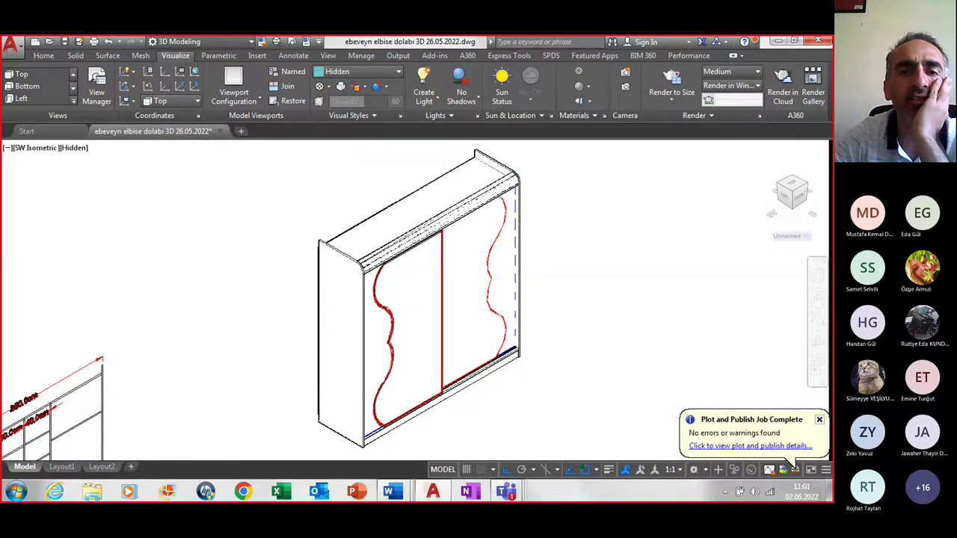
scroll(417, 286, "down", 2)
scroll(417, 287, "up", 1)
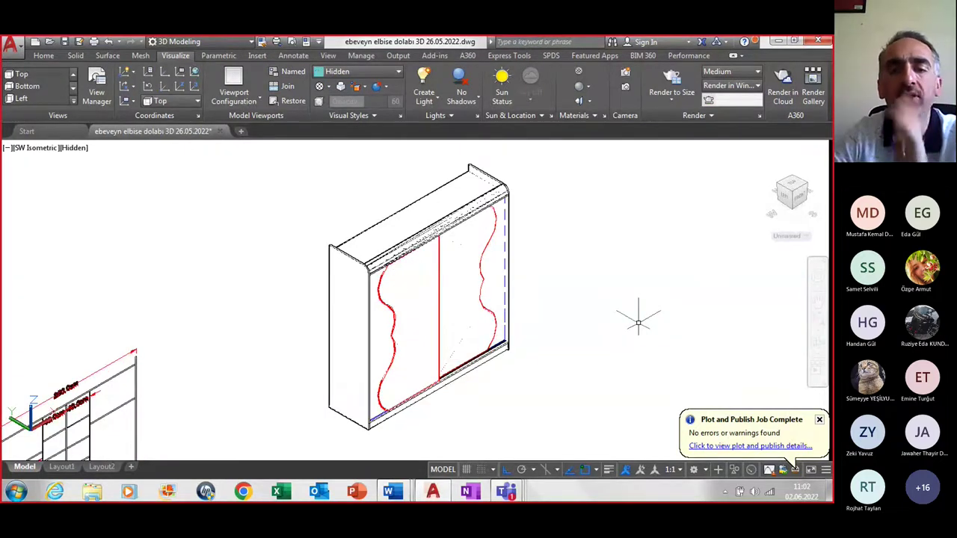
Set the colour of all selected wardrobe parts, including the red wavy door curves, to ByLayer
type("PROPERTIES")
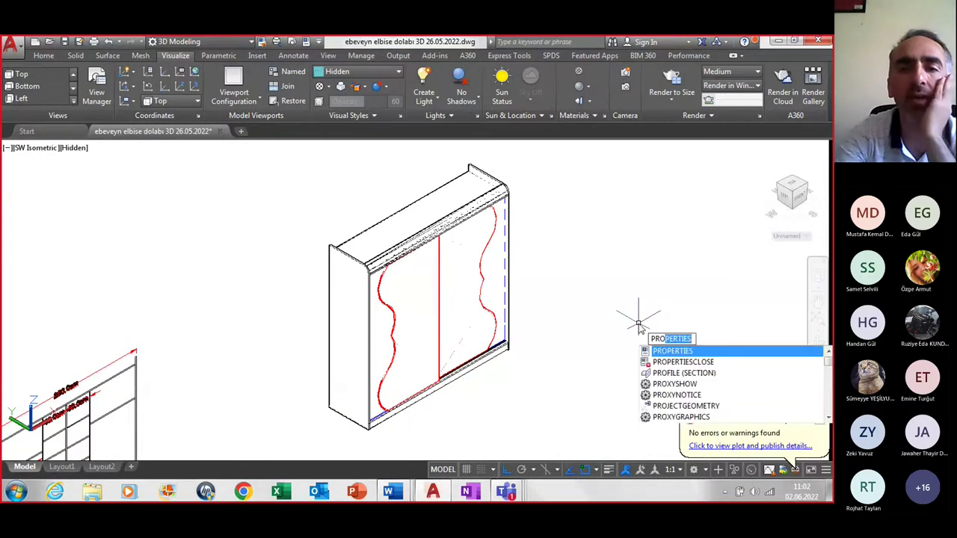
key("Return")
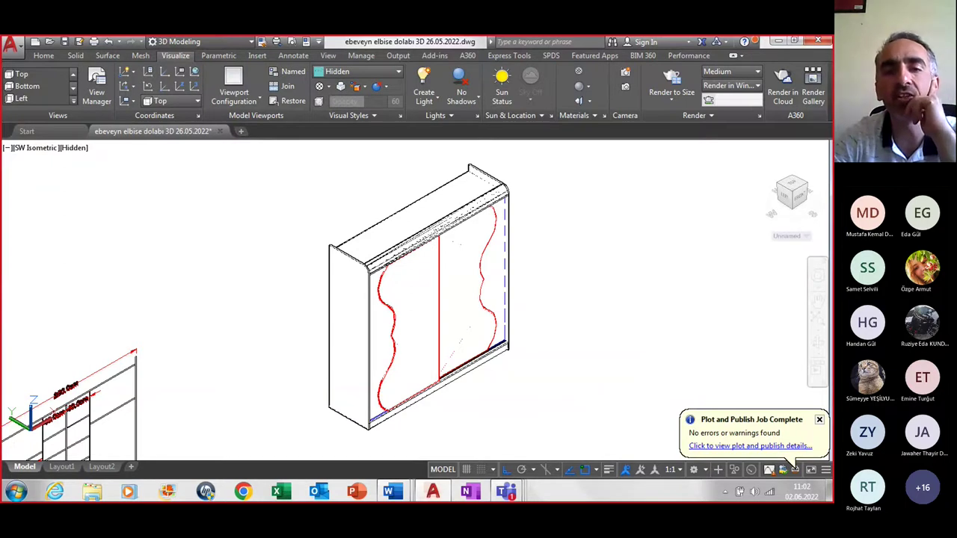
key("ctrl+1")
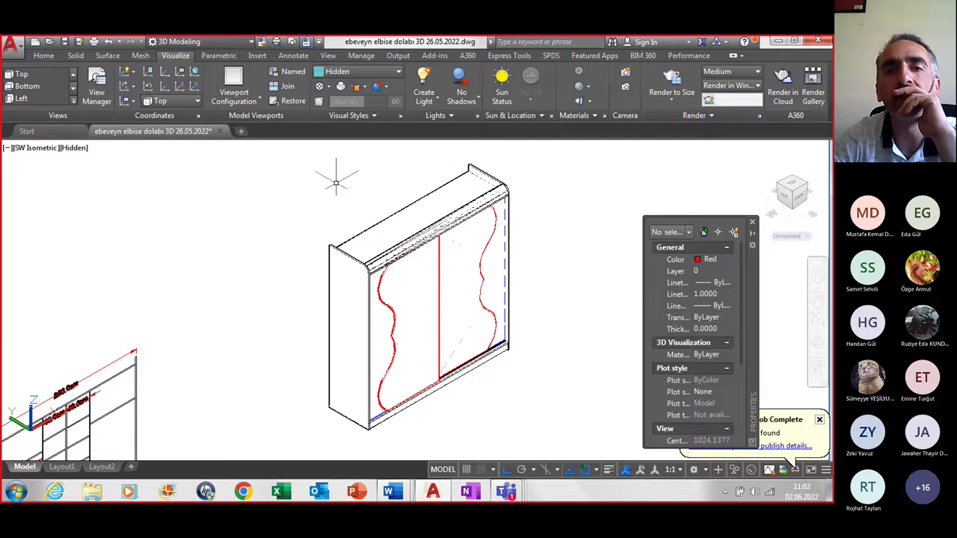
left_click(269, 160)
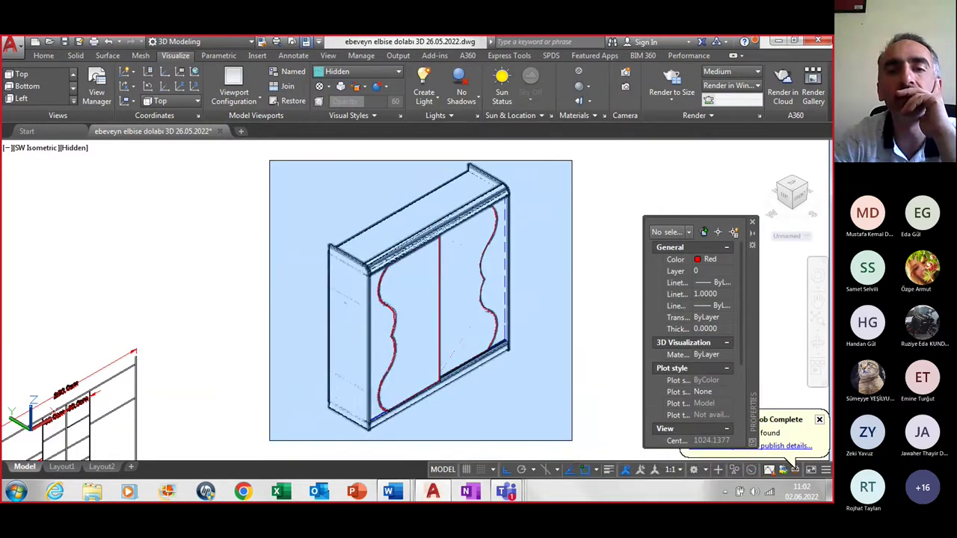
left_click(571, 441)
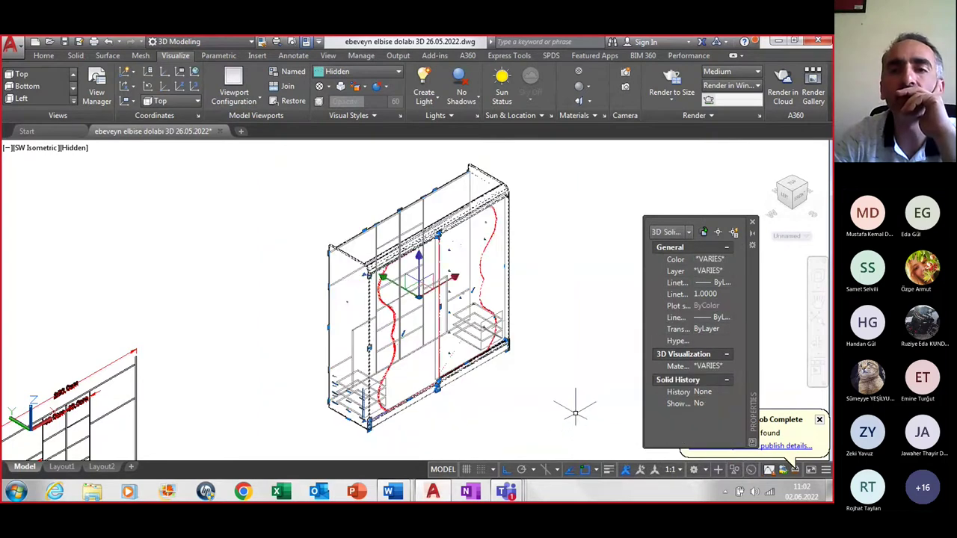
left_click(715, 261)
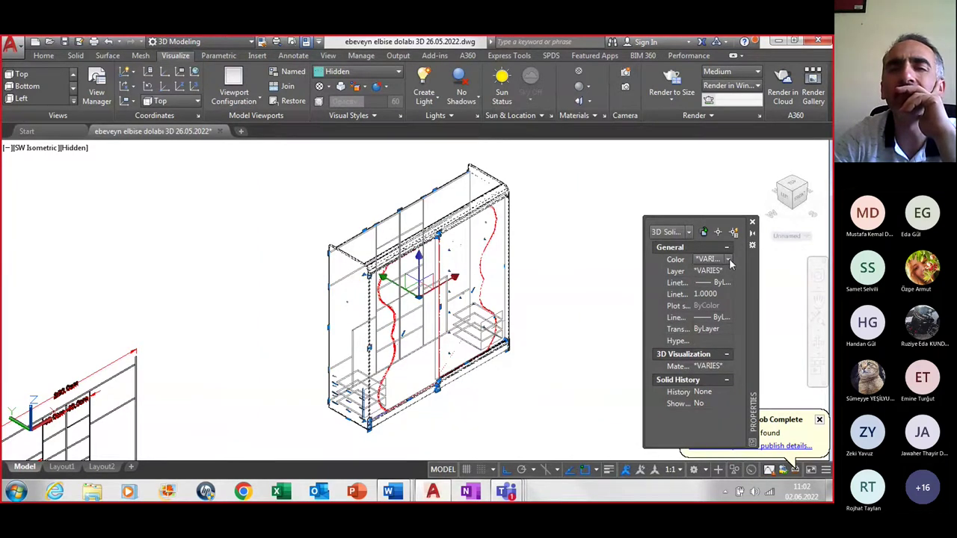
left_click(729, 260)
scroll(734, 302, "up", 1)
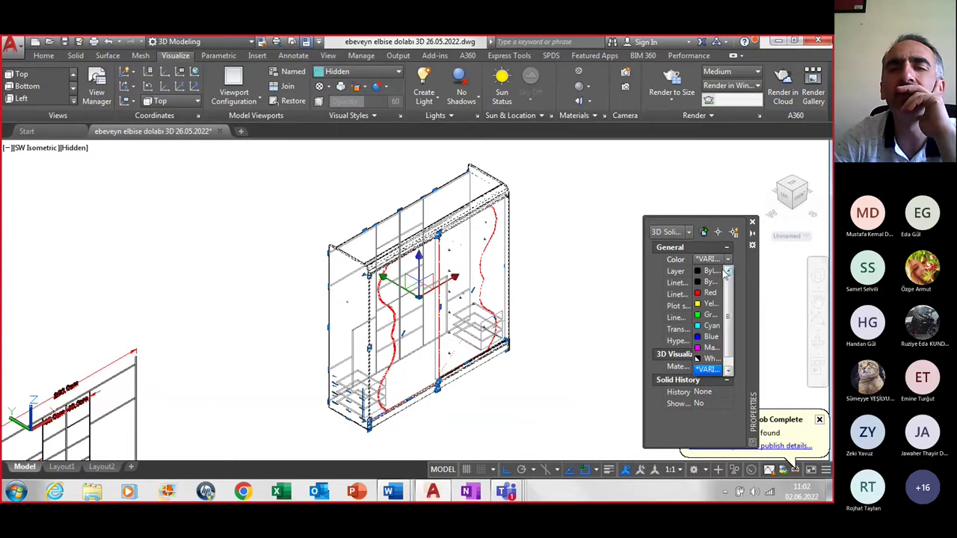
left_click(715, 272)
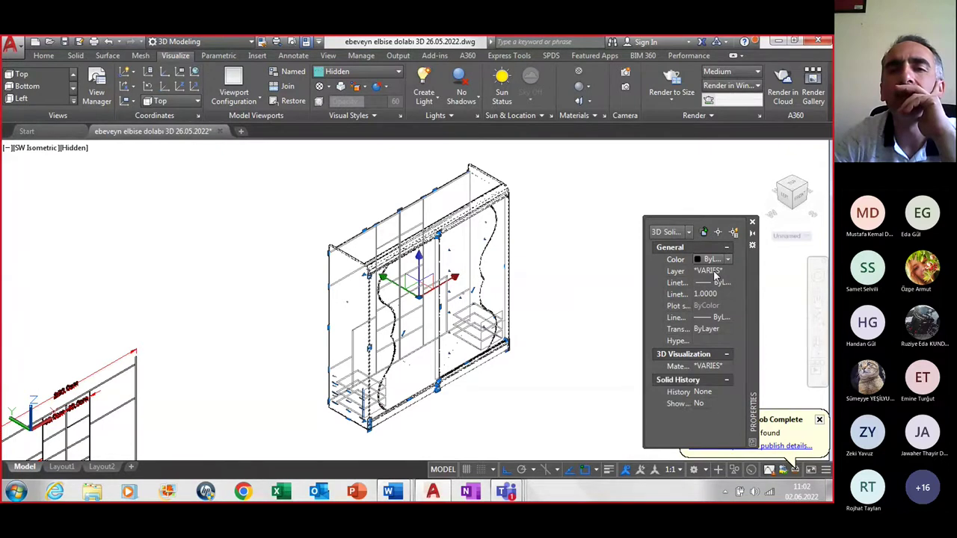
Change the default colour for new objects from Red to ByLayer and hide the Properties palette
key("Escape")
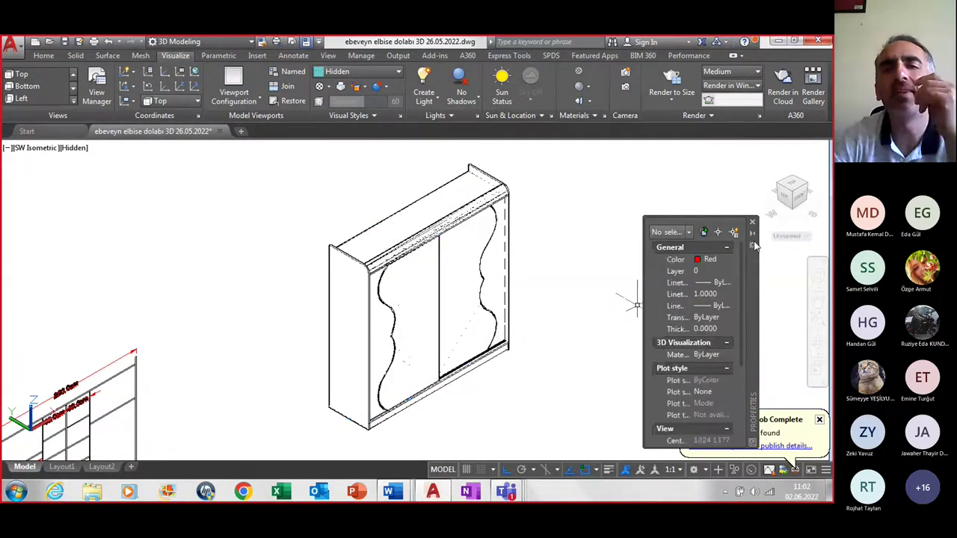
left_click(718, 262)
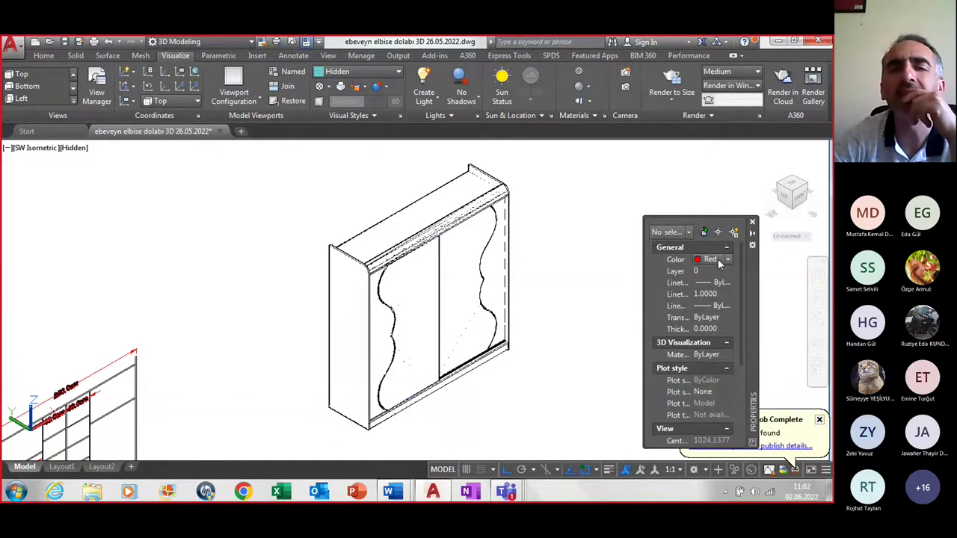
left_click(719, 262)
left_click(722, 273)
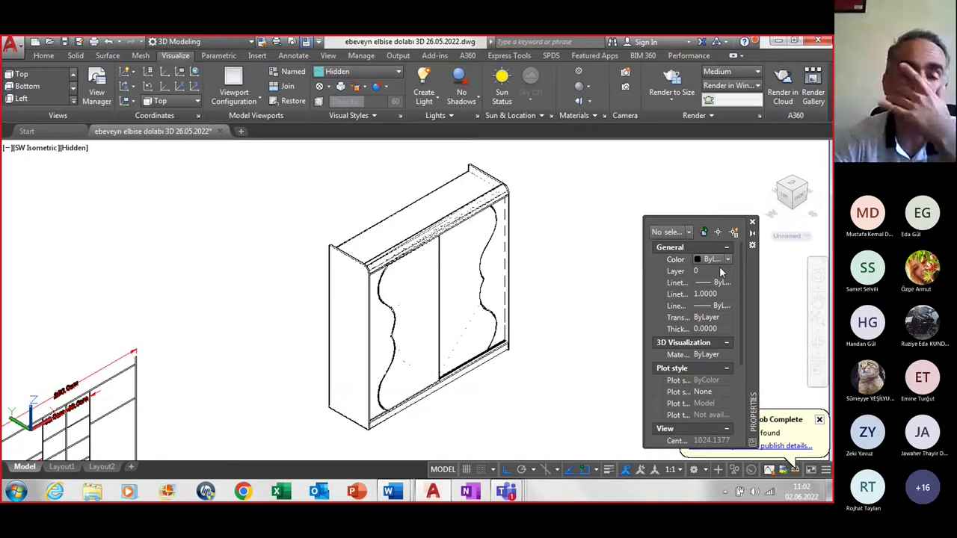
left_click(752, 222)
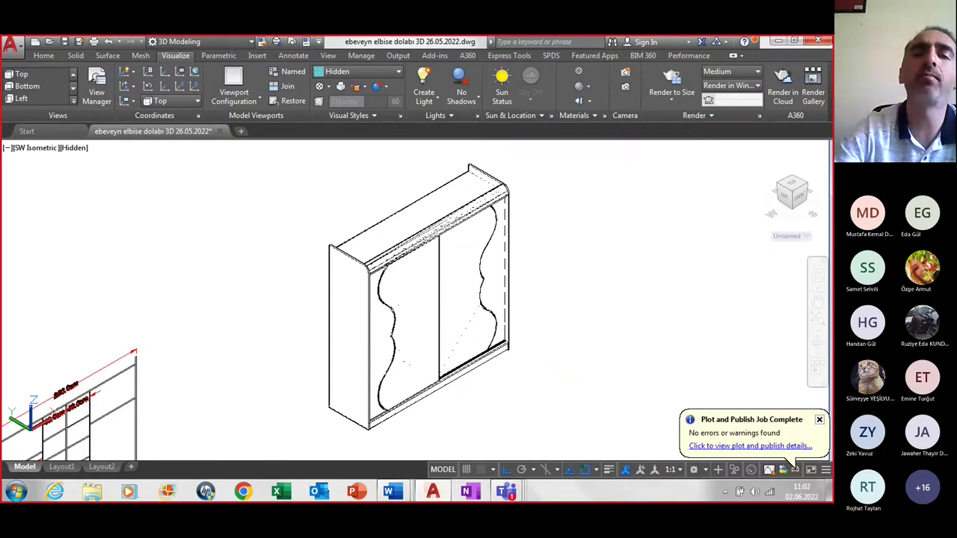
Plot to PublishToWeb JPG.pc3 at the Sun Hi-Res 1600 x 1280 pixel size
key("ctrl+p")
left_click(295, 172)
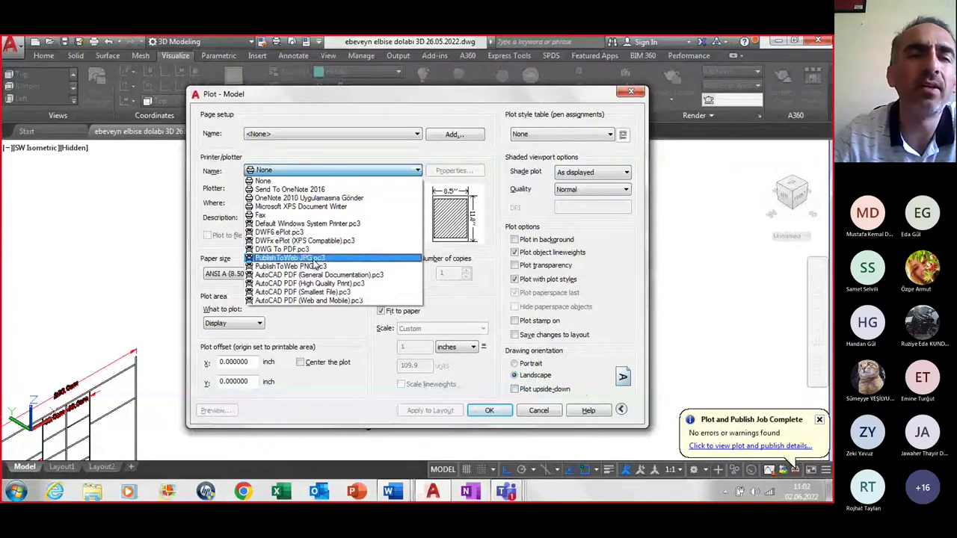
left_click(314, 259)
left_click(279, 275)
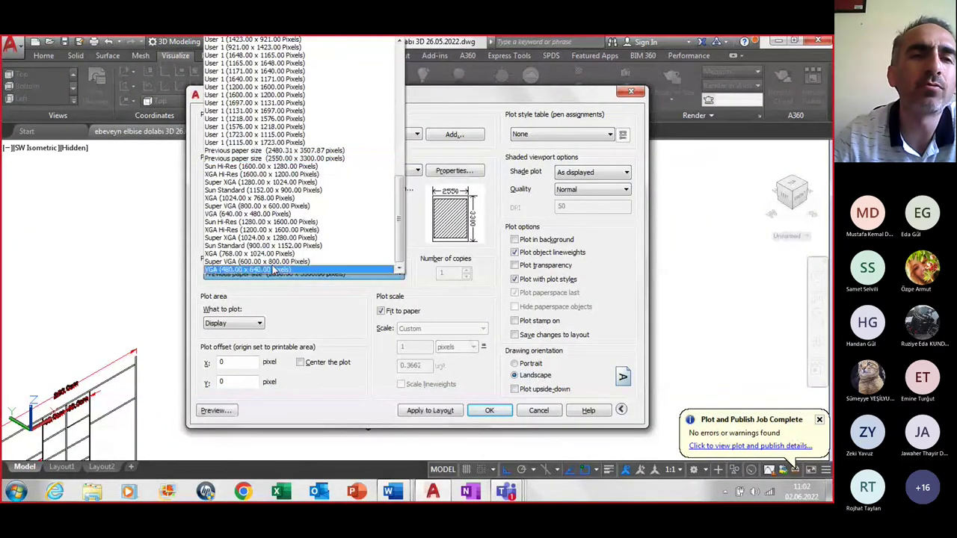
left_click(235, 171)
Window the plot area around the wardrobe, centre it in portrait orientation, and preview it
left_click(237, 325)
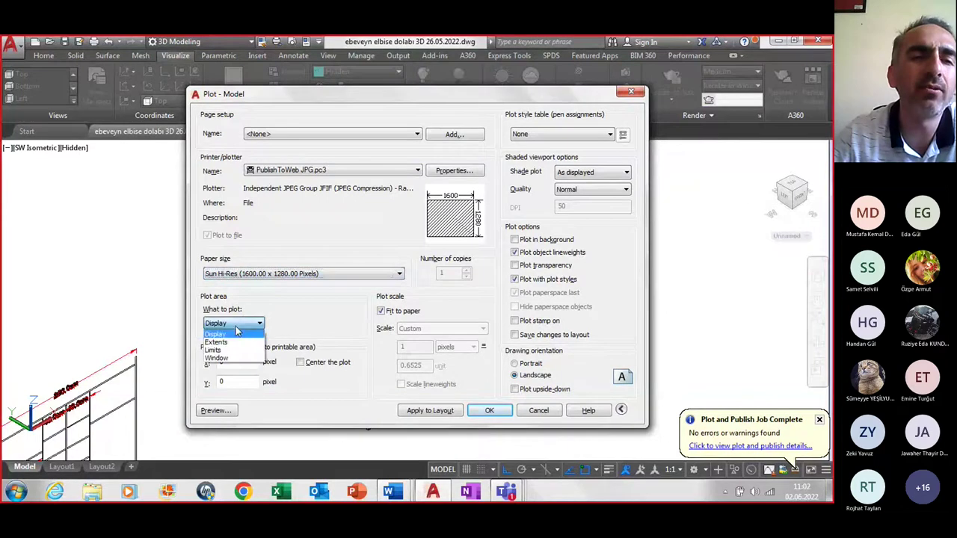
left_click(238, 362)
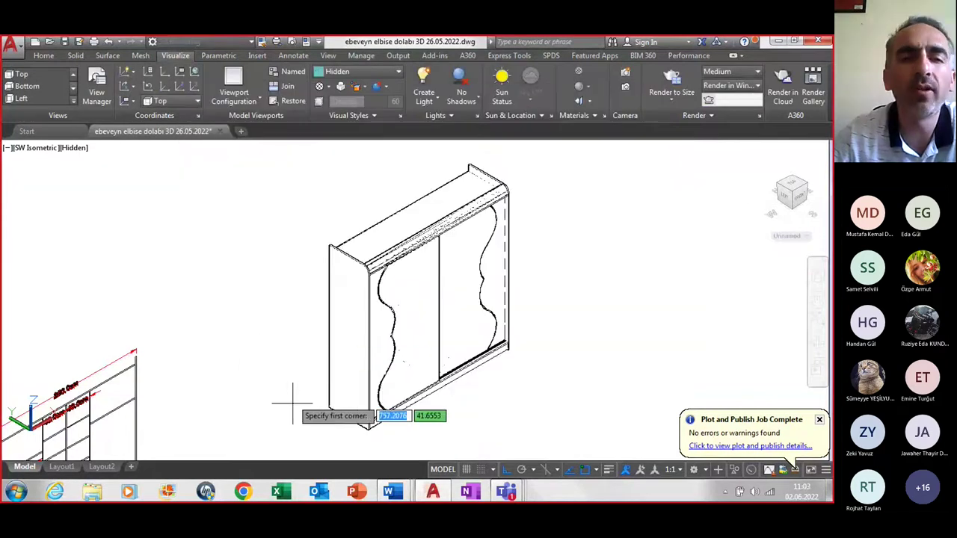
left_click(308, 446)
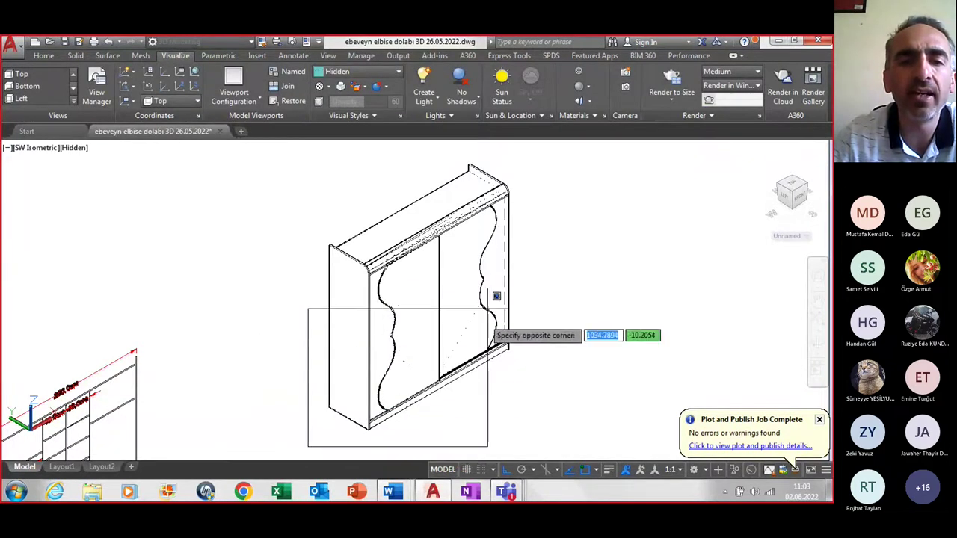
left_click(532, 145)
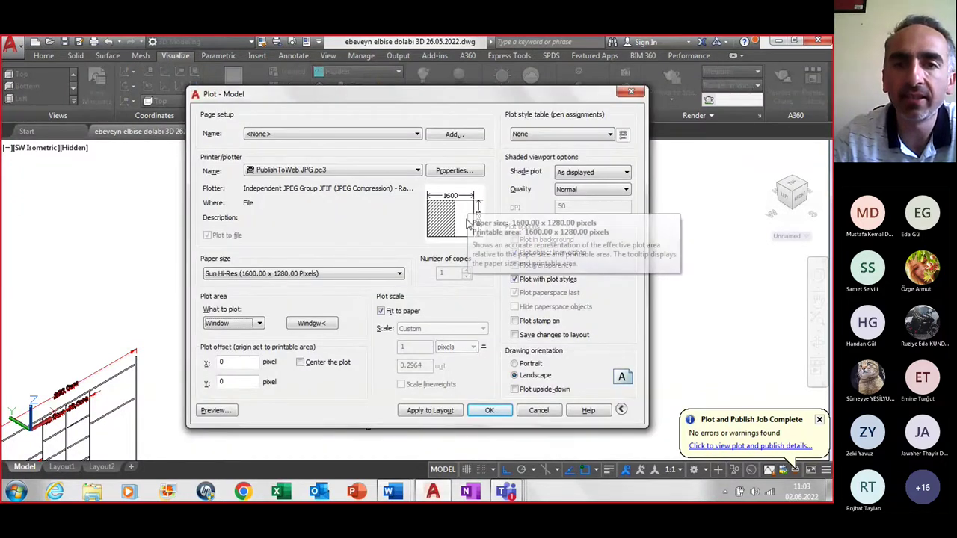
mouse_move(451, 214)
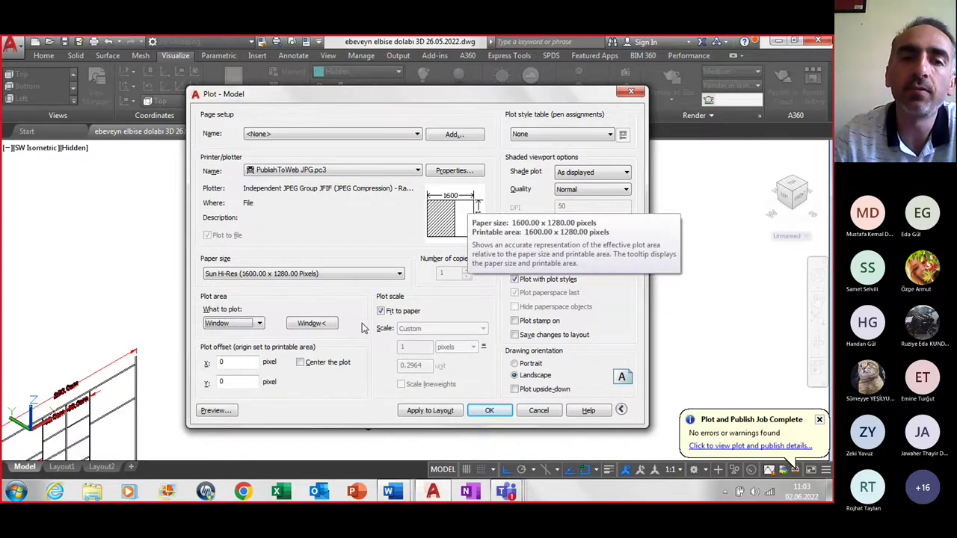
left_click(301, 362)
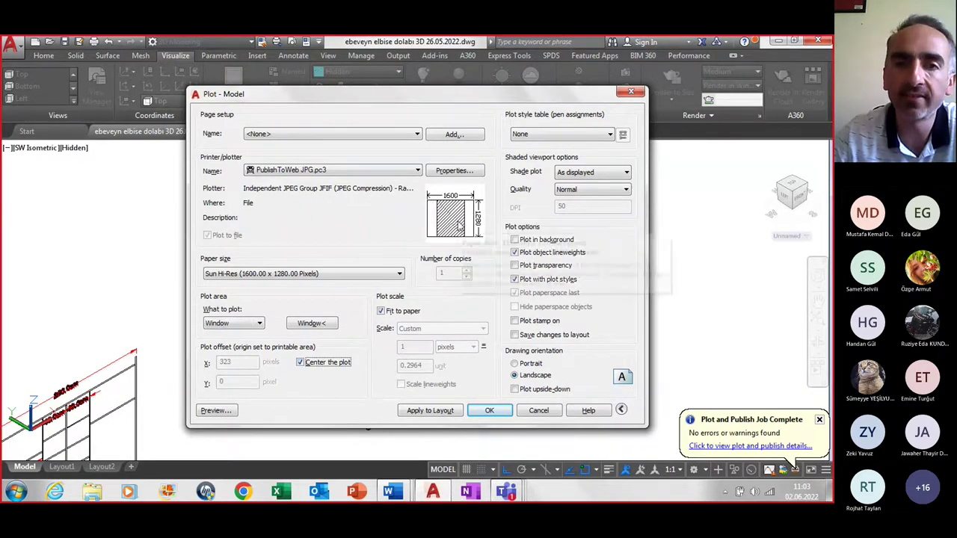
left_click(514, 363)
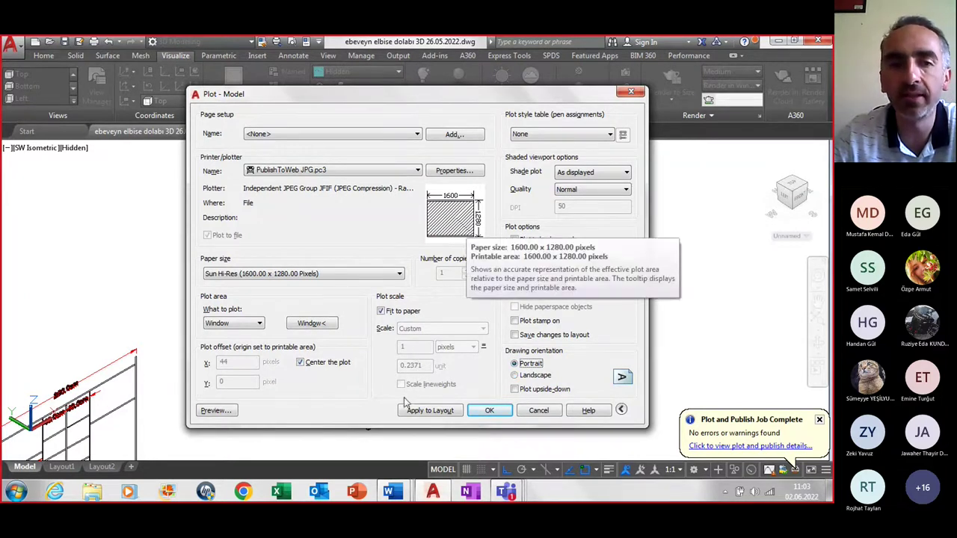
left_click(213, 411)
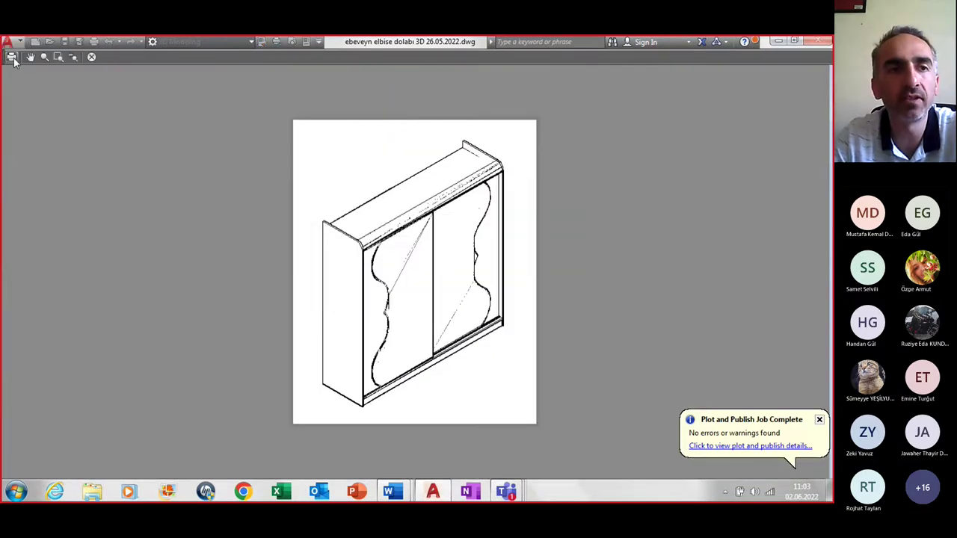
Save the wardrobe plot as a JPG file on the desktop
left_click(12, 57)
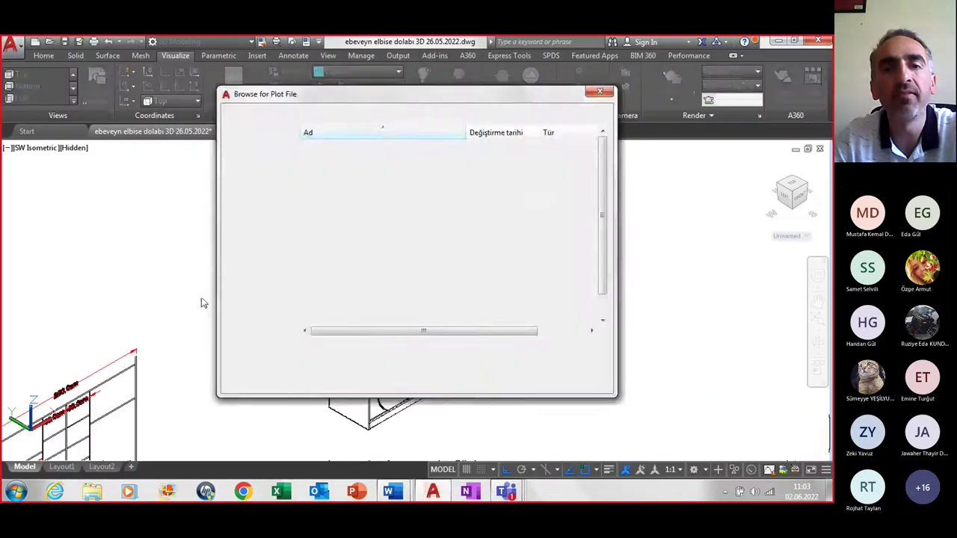
type("3")
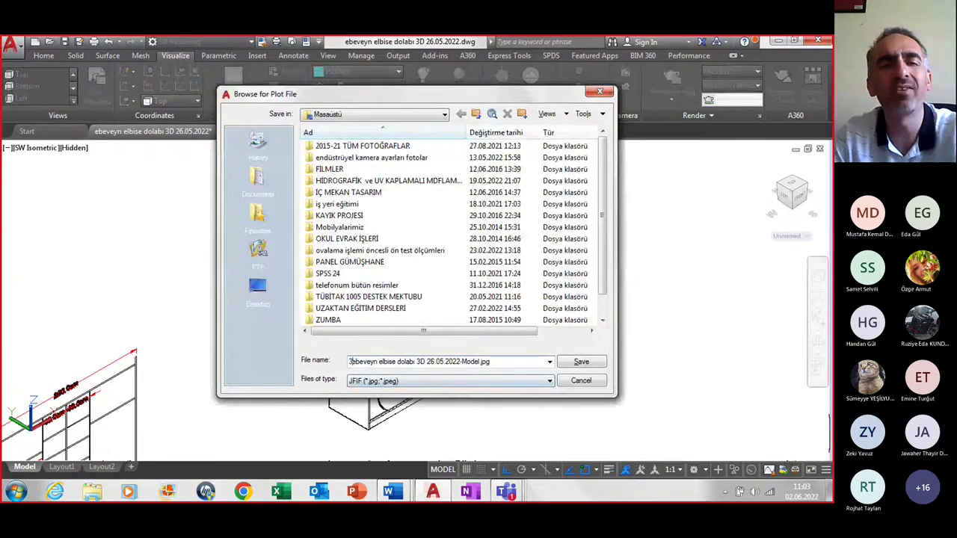
left_click(582, 363)
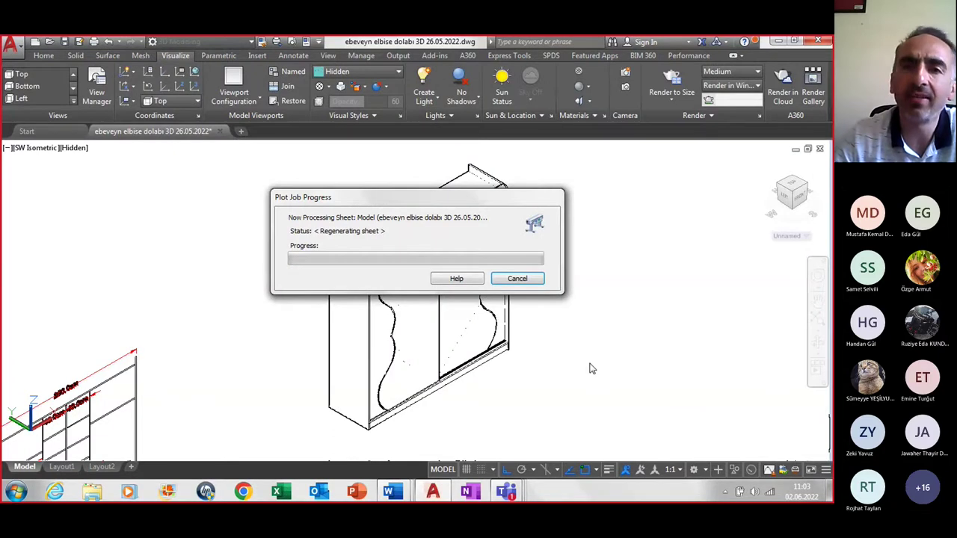
Copy the plotted JPG file from the desktop and return to EBEVEYN ODASI.docx in Word
left_click(783, 41)
left_click(780, 41)
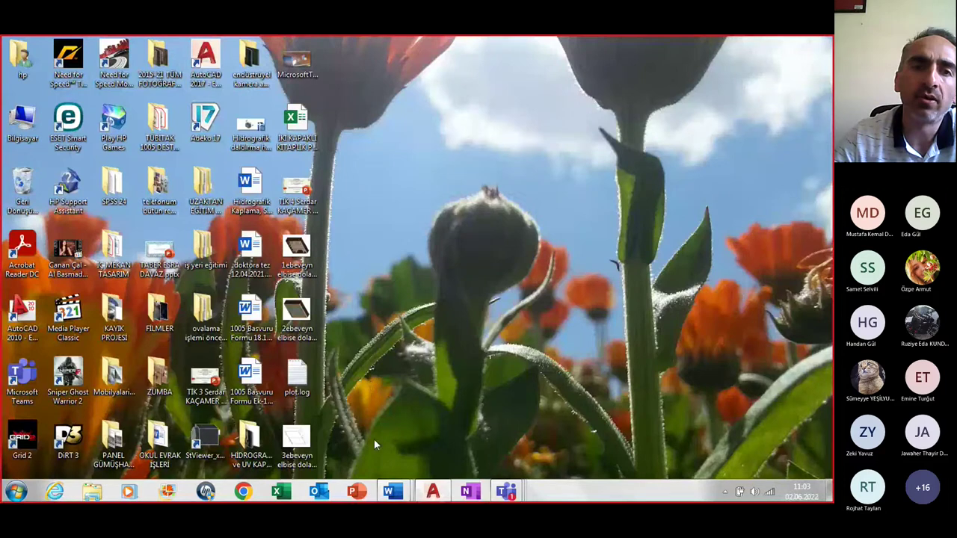
right_click(302, 442)
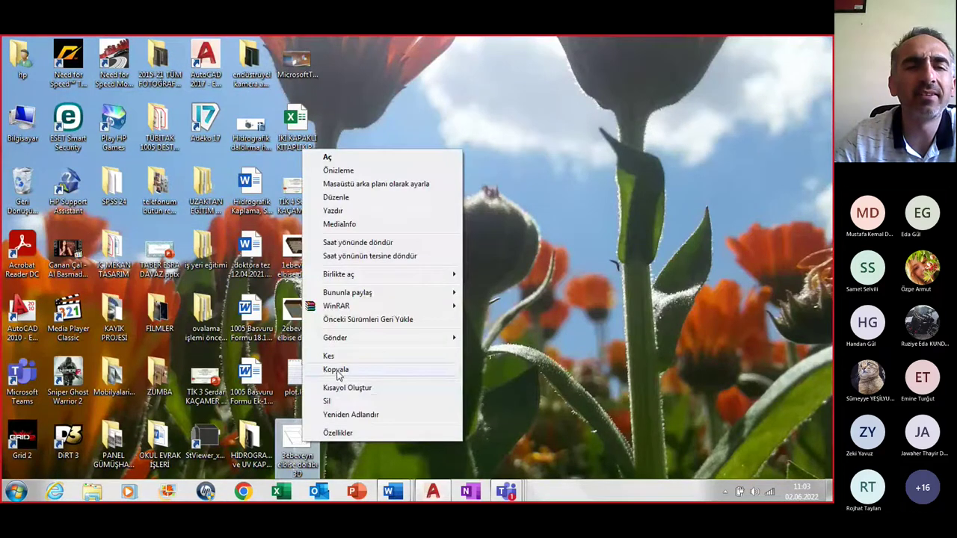
left_click(336, 370)
mouse_move(389, 491)
left_click(329, 433)
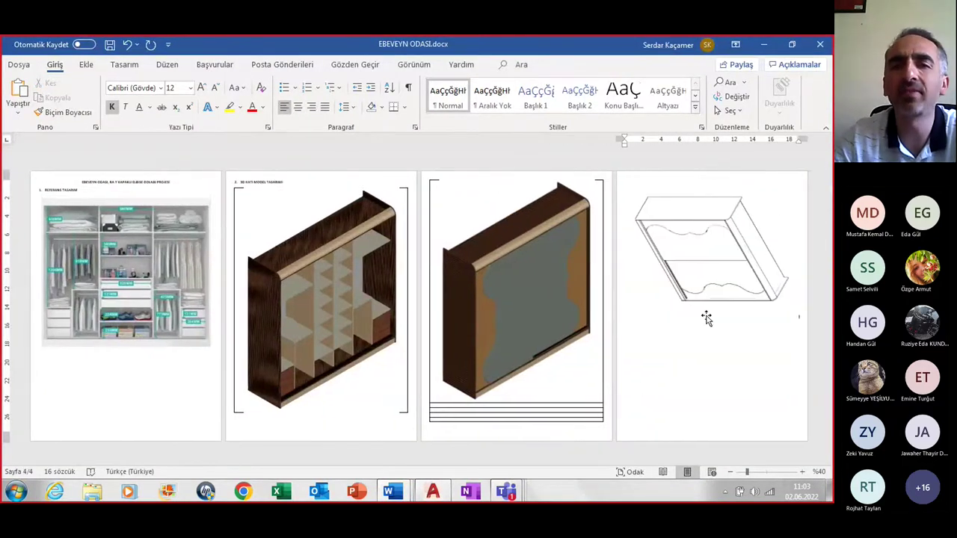
Rotate the wardrobe image 90° left so it stands upright, and zoom to 90%
left_click(695, 261)
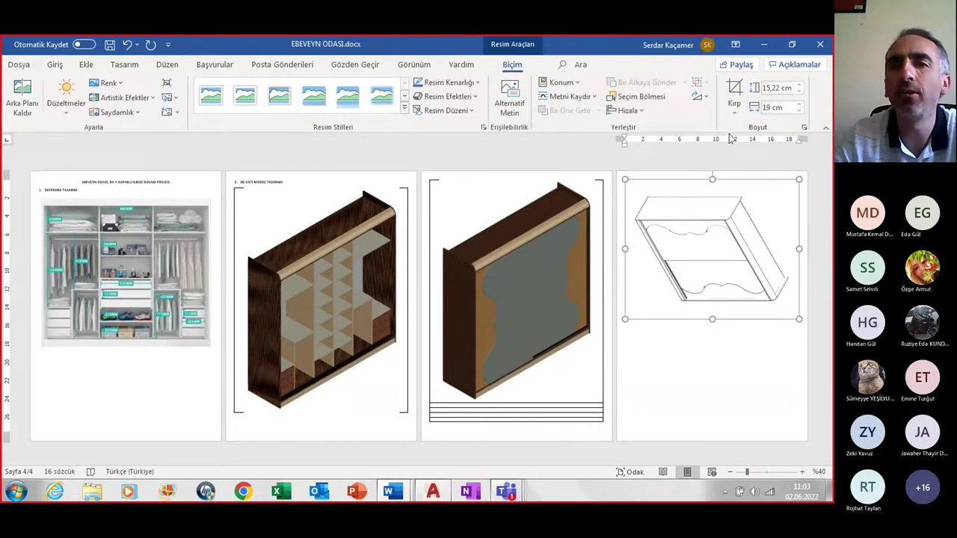
left_click(703, 99)
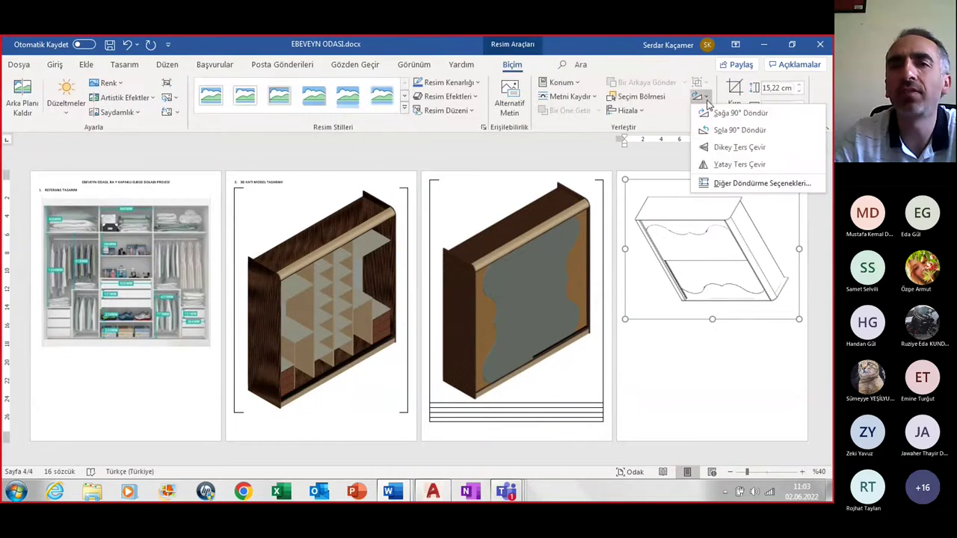
left_click(728, 130)
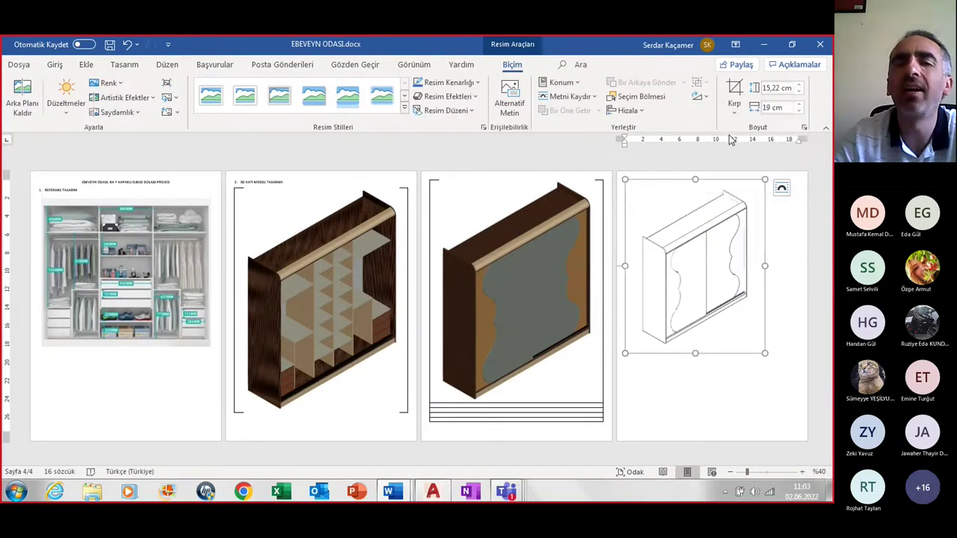
left_click(802, 472)
left_click(802, 472)
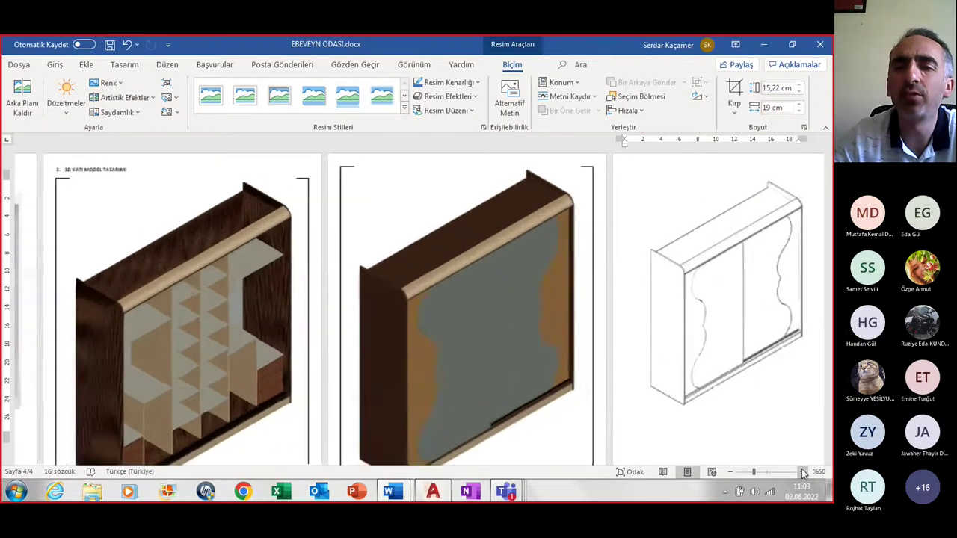
left_click(802, 471)
left_click(802, 472)
left_click(803, 472)
Crop the empty top, left, right and bottom margins, leaving the picture 12,41 cm wide
left_click(734, 93)
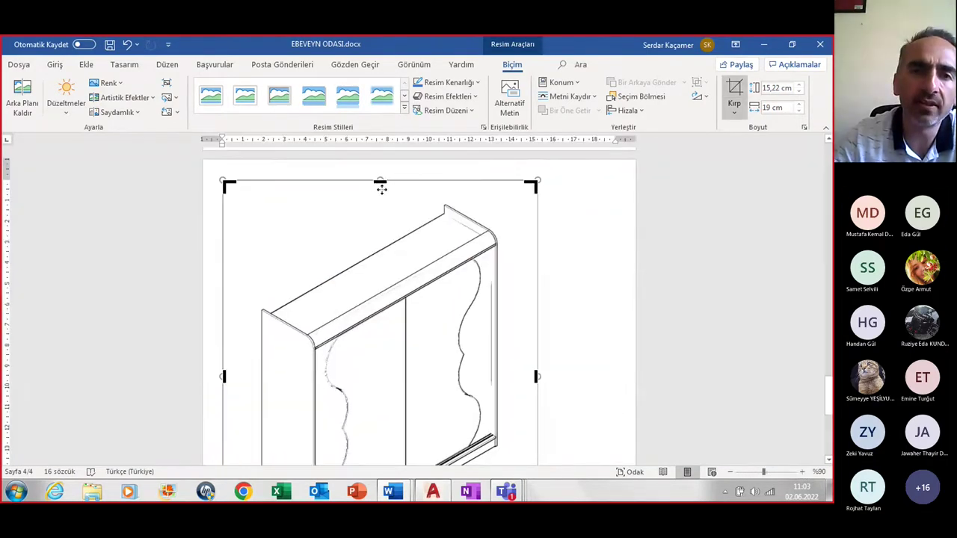
left_click_drag(381, 181, 381, 199)
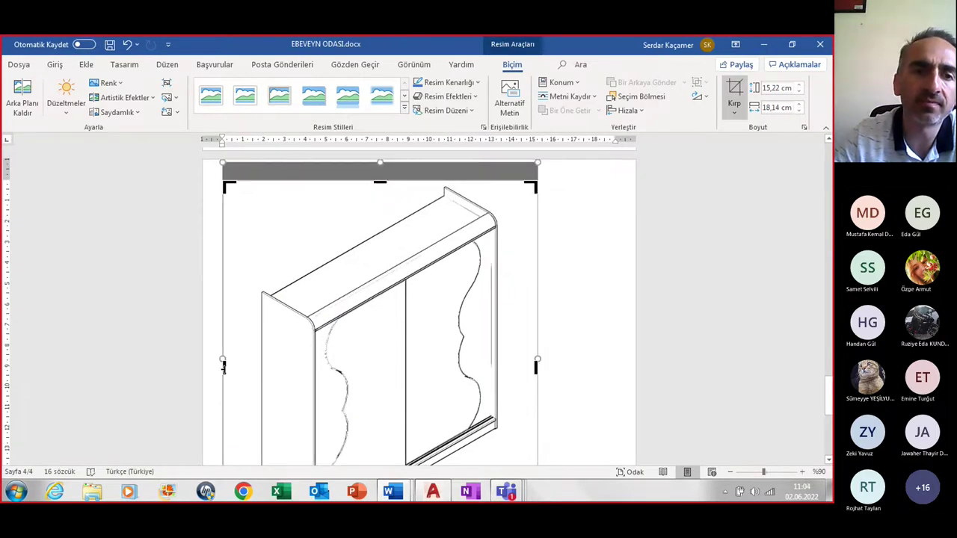
left_click_drag(224, 366, 254, 367)
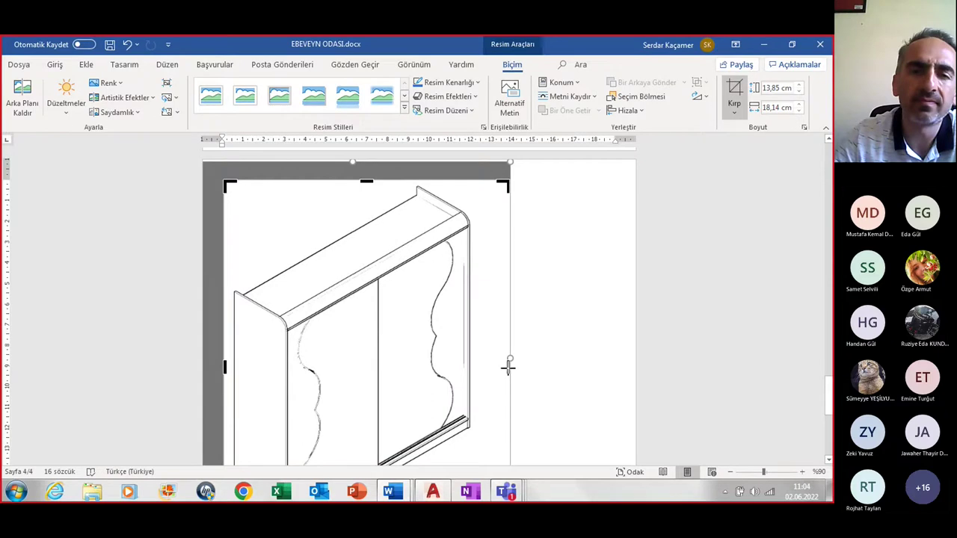
left_click_drag(508, 366, 479, 373)
scroll(486, 395, "down", 1)
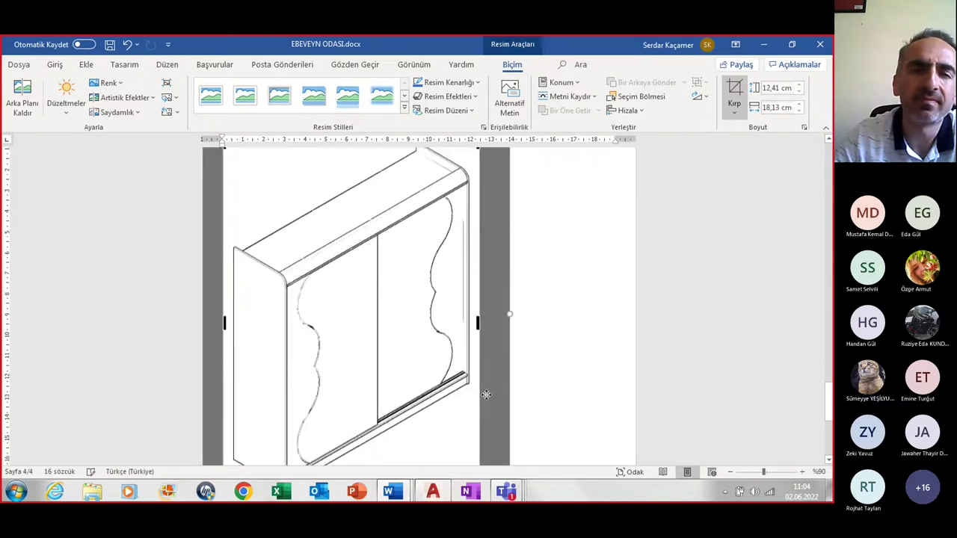
scroll(486, 395, "down", 2)
scroll(463, 423, "down", 2)
left_click_drag(350, 374, 352, 362)
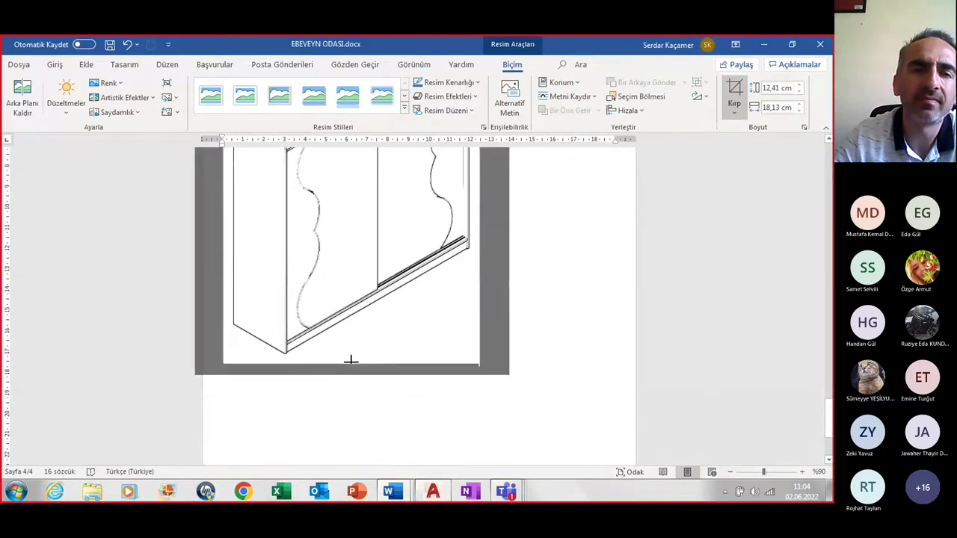
left_click(576, 398)
scroll(572, 397, "up", 2)
scroll(572, 397, "up", 2)
scroll(572, 397, "up", 1)
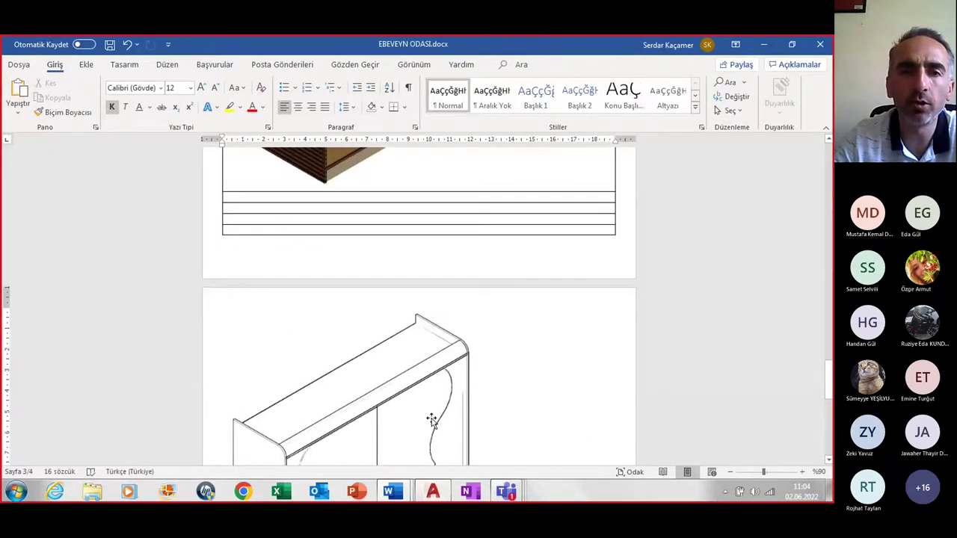
Paste the wardrobe picture into the table's first row and centre it
left_click(418, 198)
key("ctrl+v")
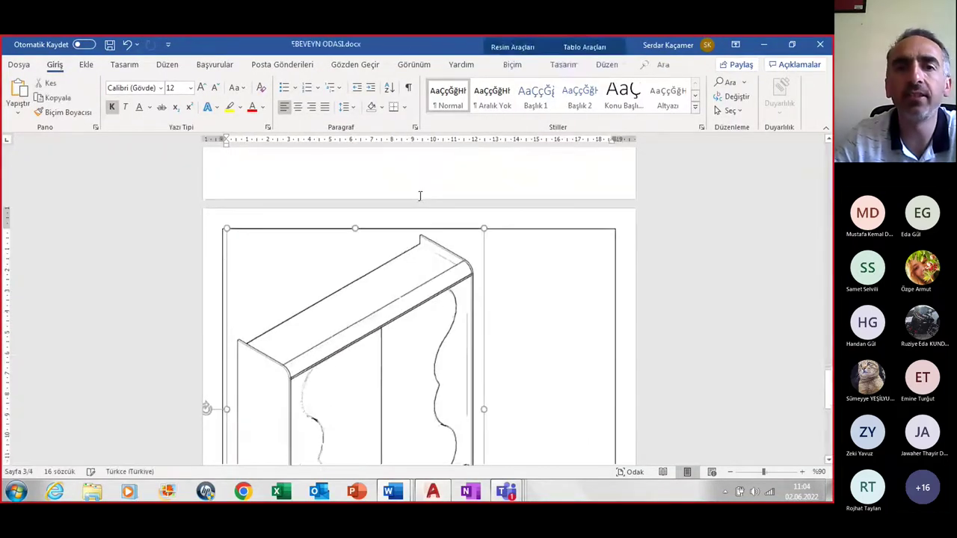
left_click(298, 107)
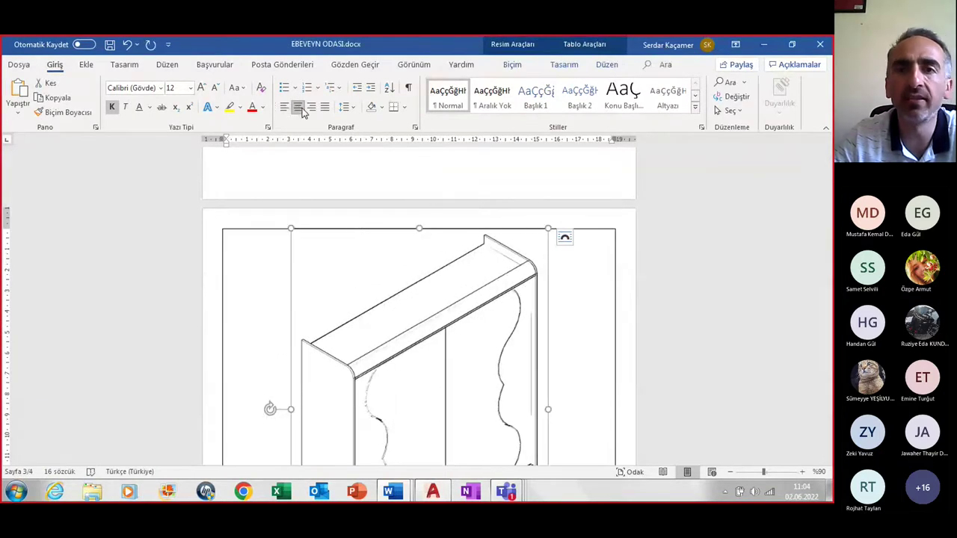
Set the picture width to 17 cm, giving a 23,95 cm height, then switch back to AutoCAD
double_click(421, 397)
left_click(775, 89)
type("17")
key("Return")
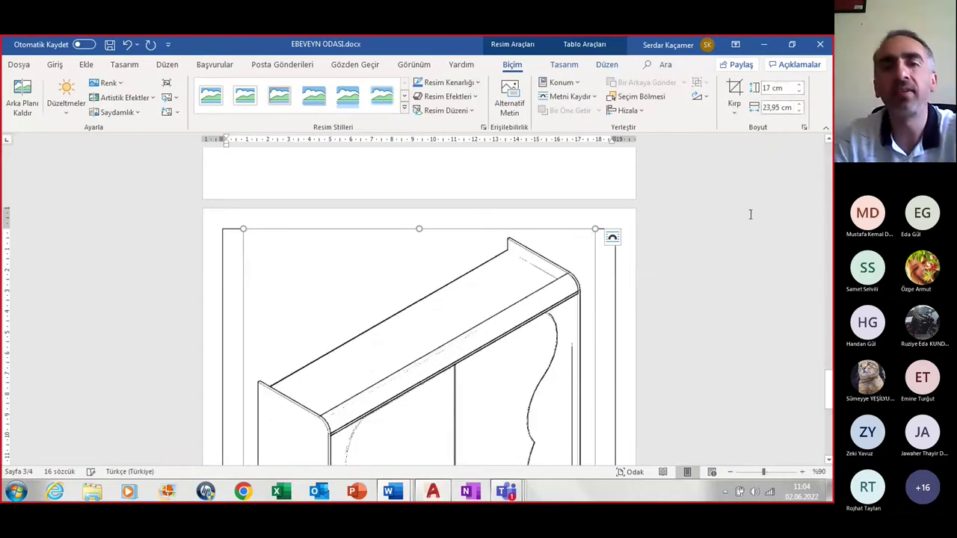
scroll(610, 318, "down", 2)
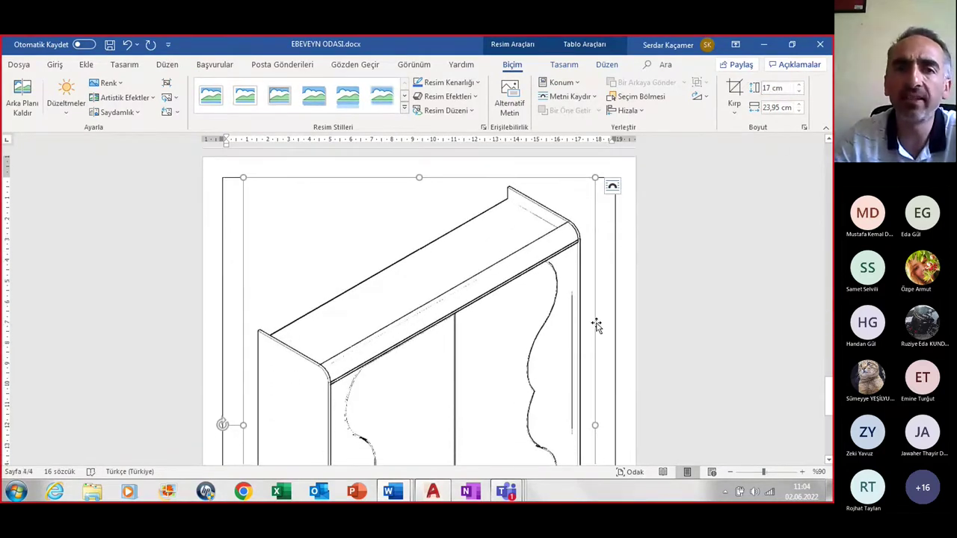
left_click(778, 107)
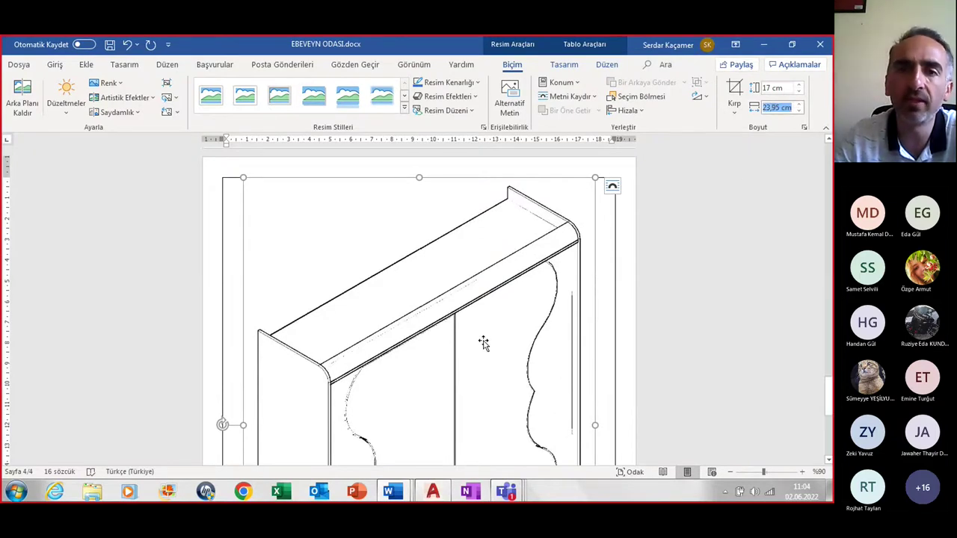
scroll(606, 378, "down", 3)
left_click(606, 378)
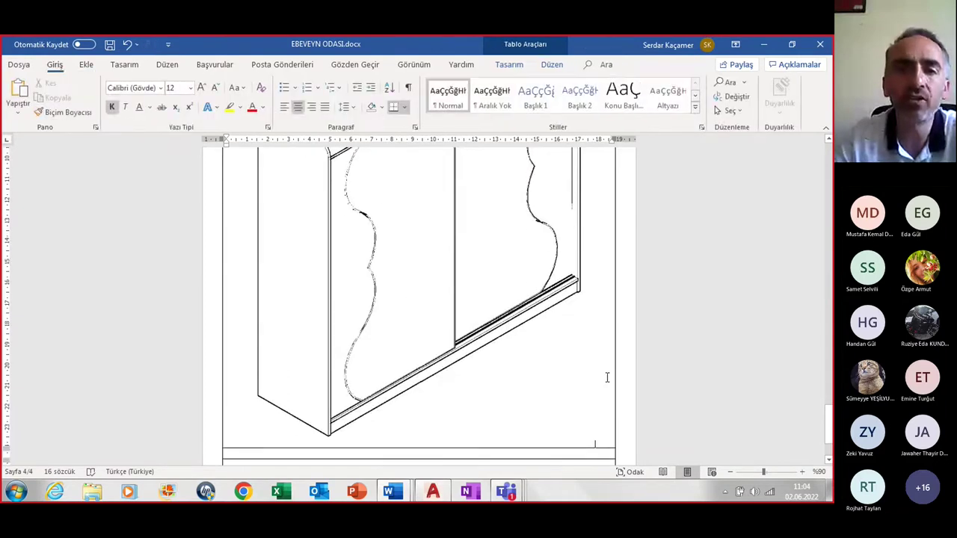
scroll(523, 404, "down", 2)
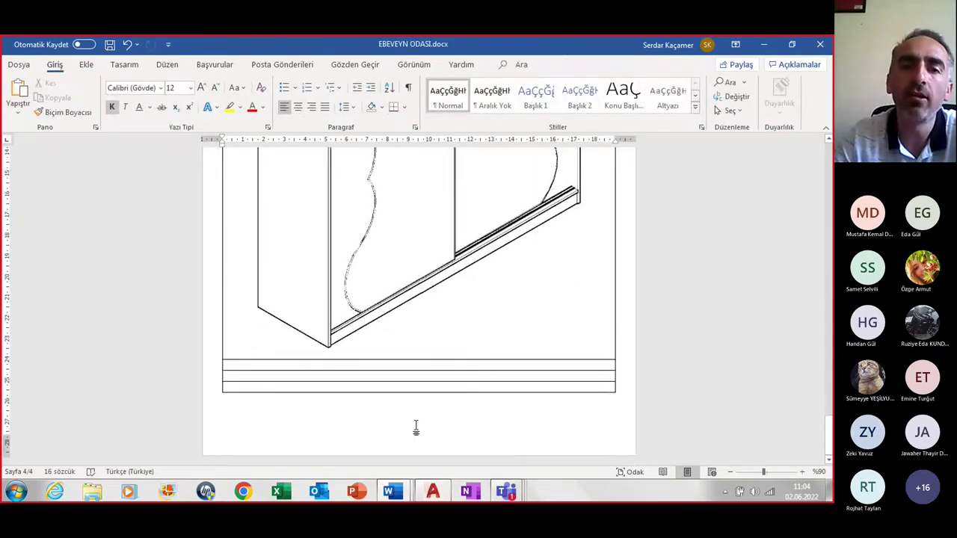
key("alt+Tab")
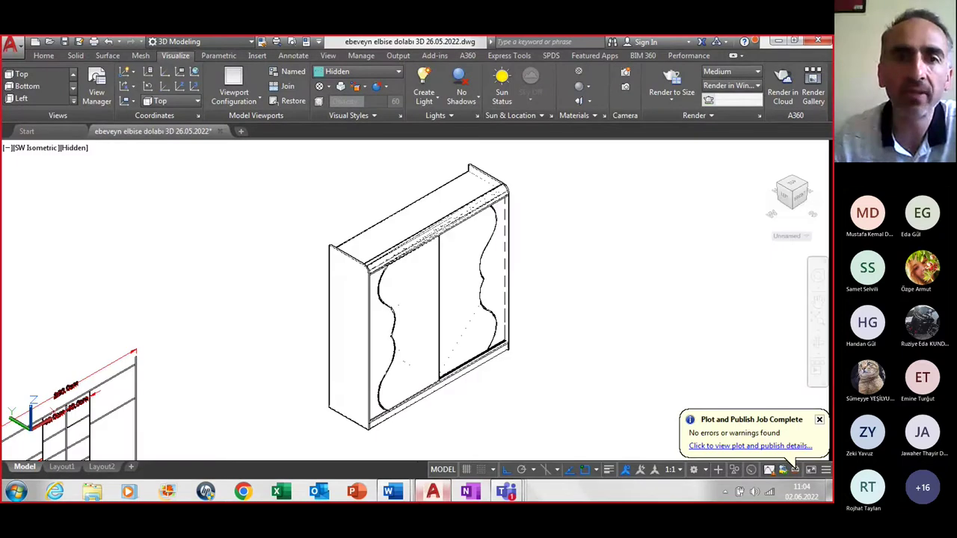
Show the wardrobe in the 2D Wireframe style and orbit it toward a near-front view
left_click(380, 73)
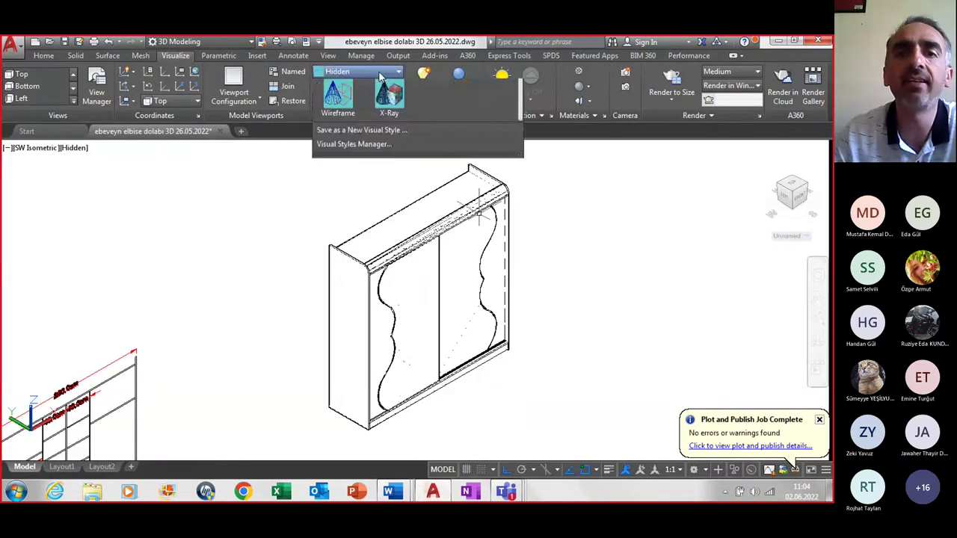
left_click(380, 73)
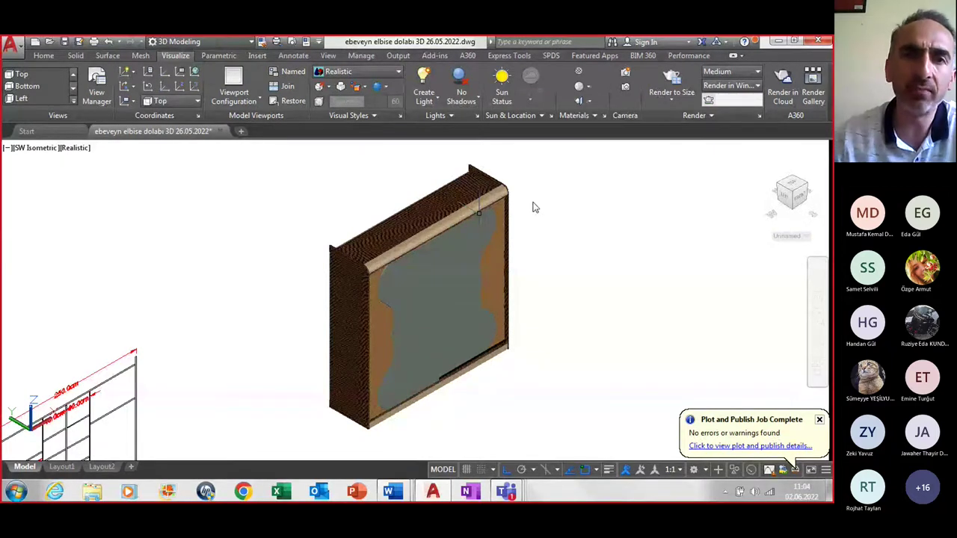
left_click(376, 70)
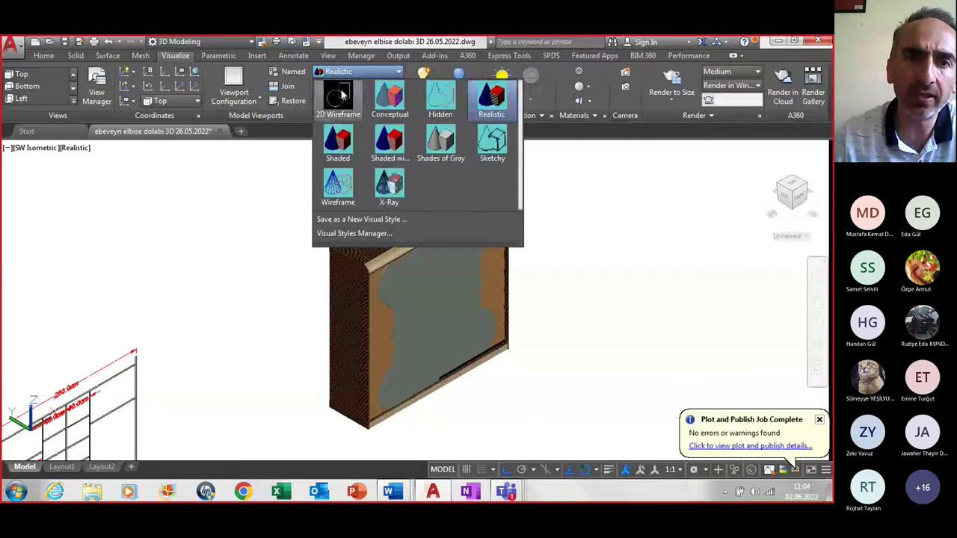
key("Escape")
left_click(341, 87)
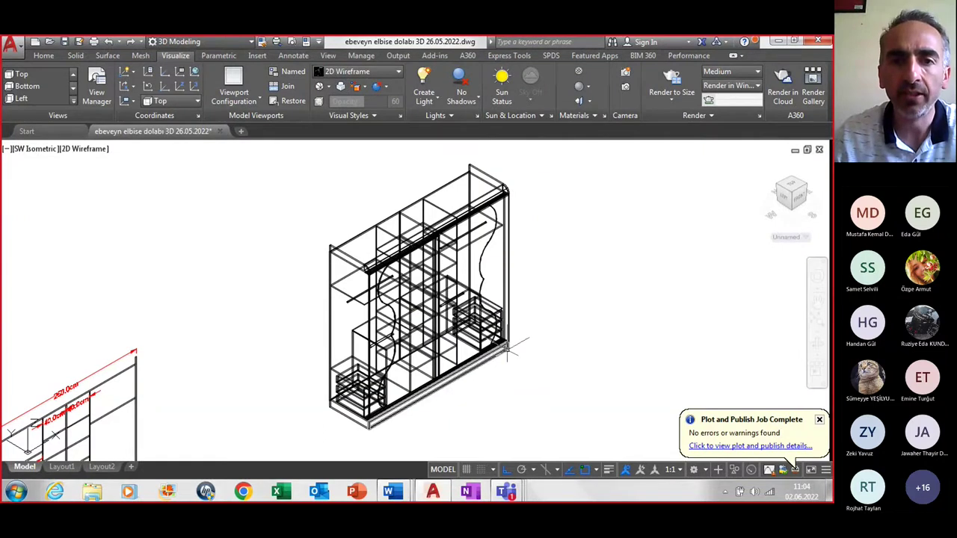
middle_click_drag(438, 338, 298, 353, "shift")
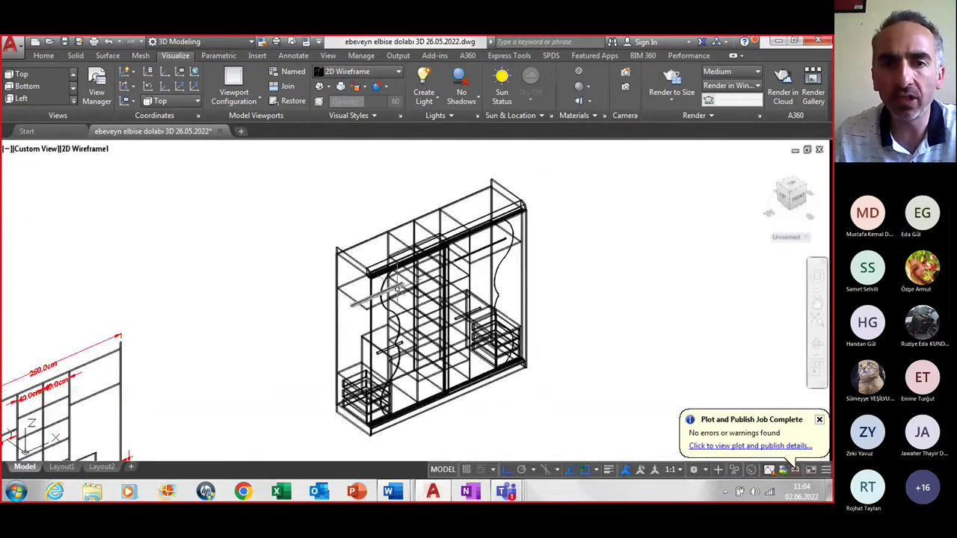
middle_click_drag(288, 358, 375, 275, "shift")
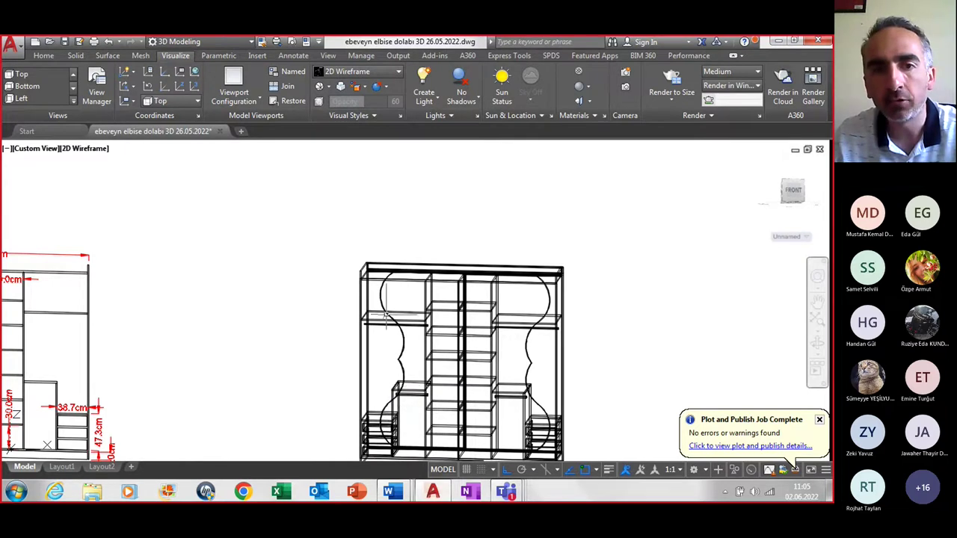
scroll(384, 316, "up", 5)
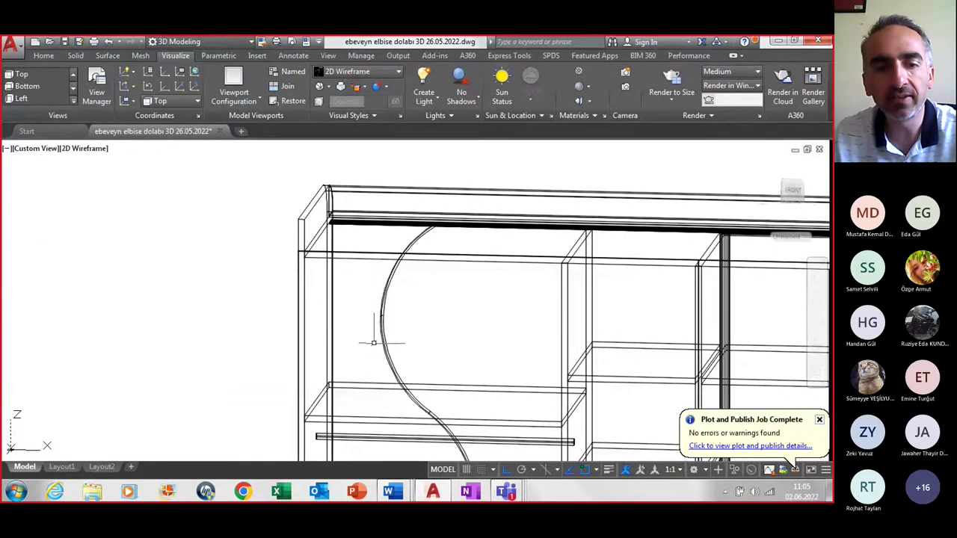
type("DIML")
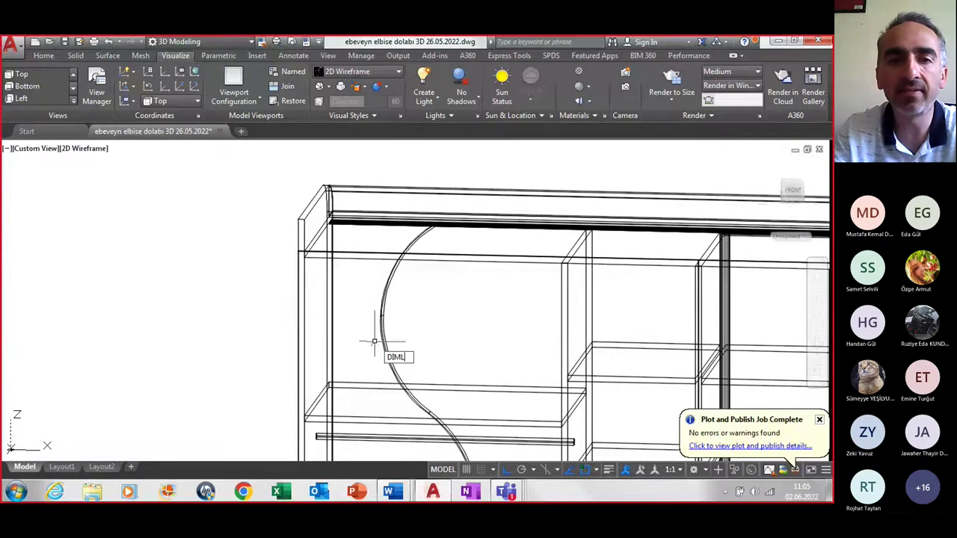
key("Return")
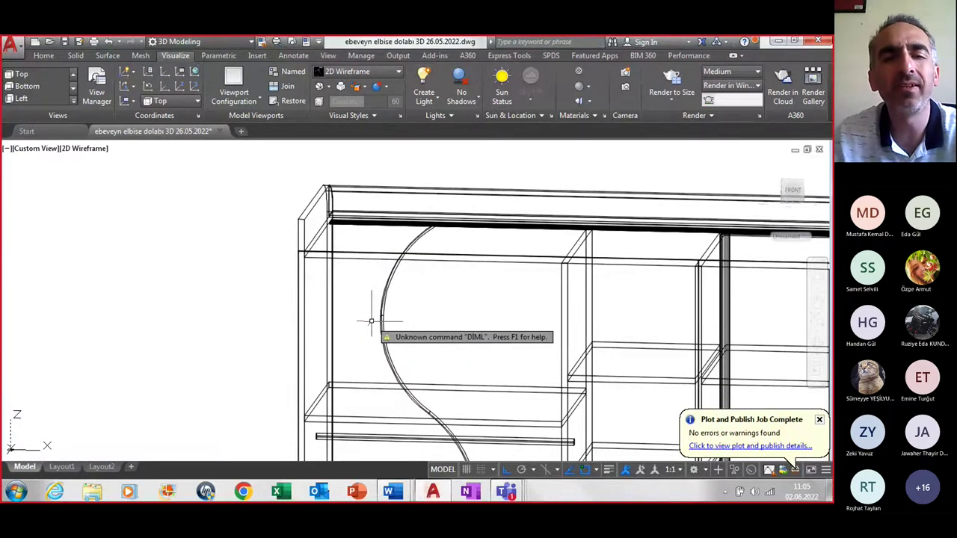
key("Caps_Lock")
type("diml")
key("Return")
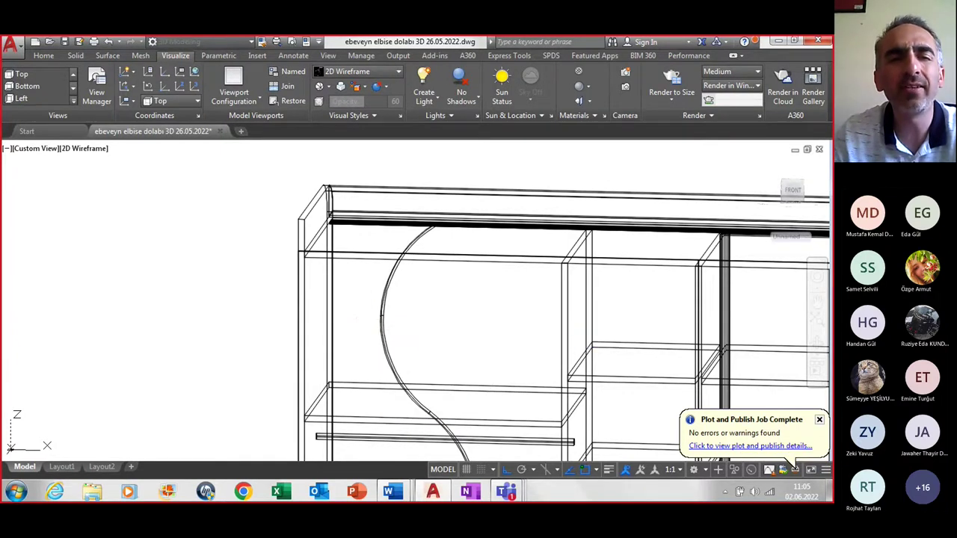
left_click(496, 323)
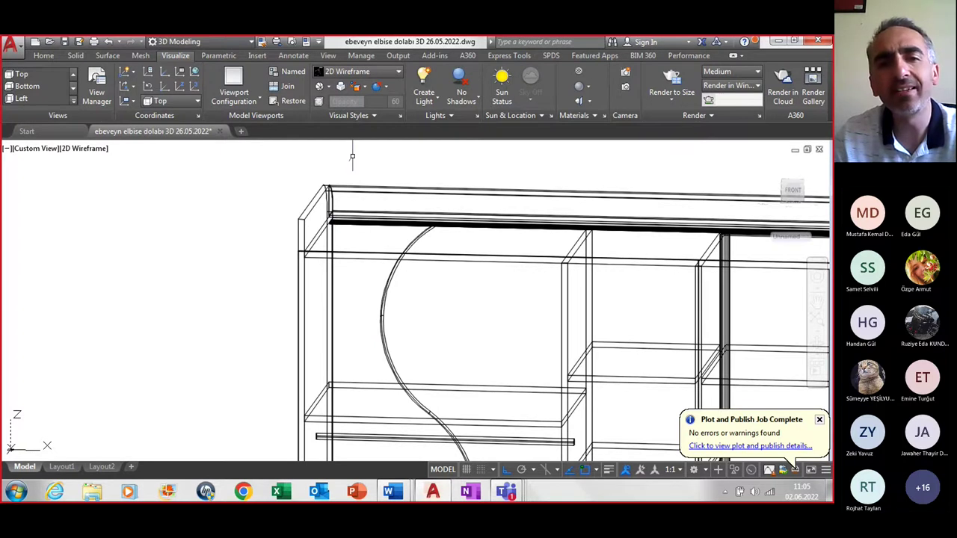
scroll(352, 157, "down", 3)
scroll(359, 166, "down", 2)
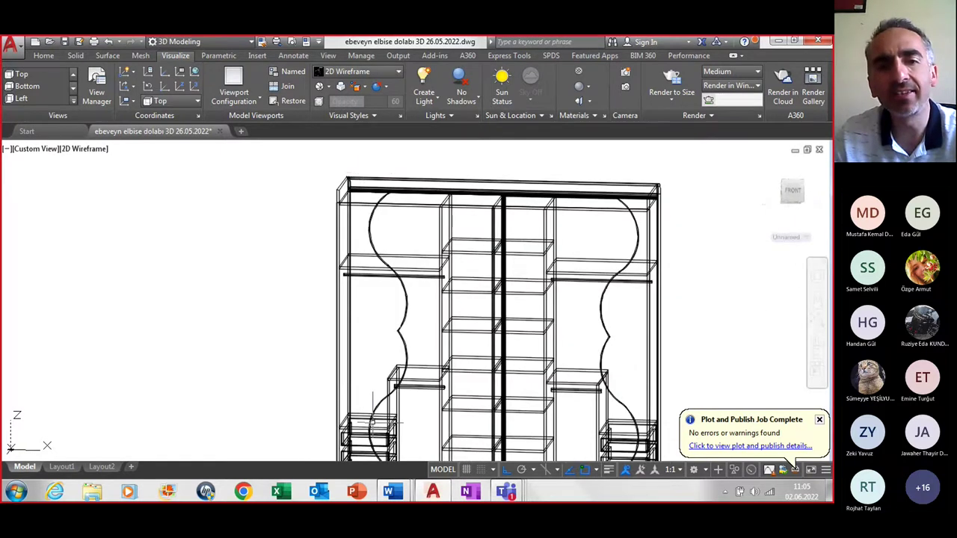
Switch to the Top view and pan the wardrobe plan into view
left_click(29, 151)
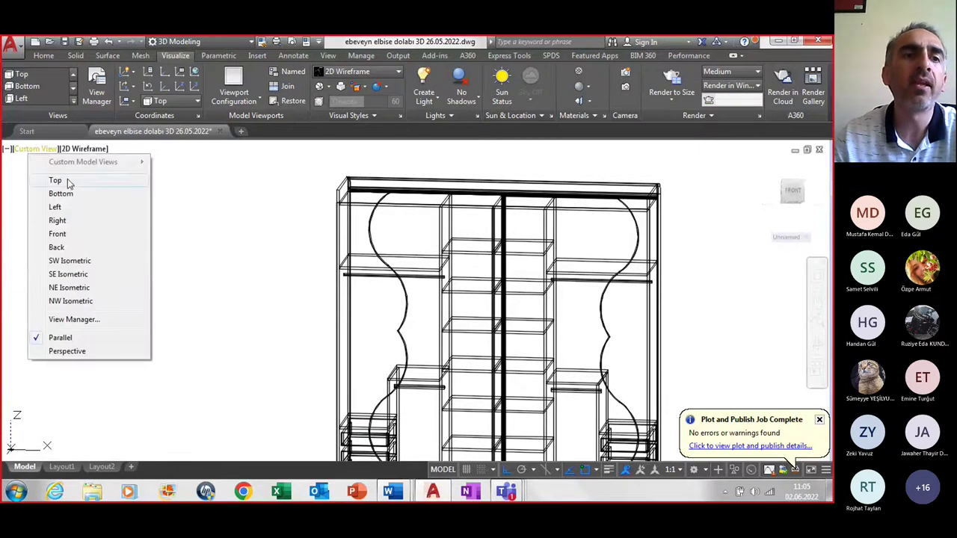
left_click(55, 181)
mouse_move(609, 369)
middle_mouse_down()
mouse_move(389, 365)
mouse_move(391, 438)
middle_mouse_up()
scroll(389, 366, "up", 4)
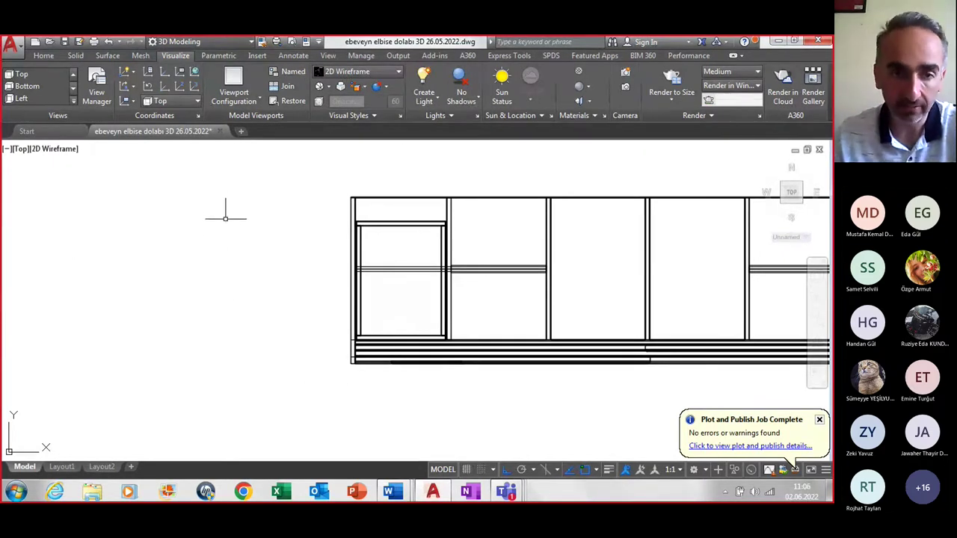
Draw the L-shaped cutting line from above the left corner, with a 100-unit vertical leg, then orbit to check it
left_click(51, 56)
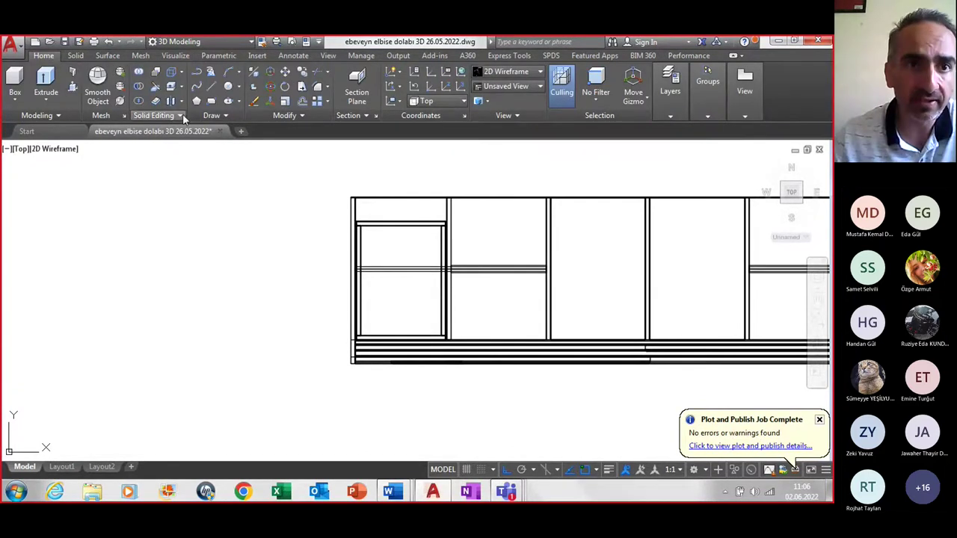
left_click(197, 70)
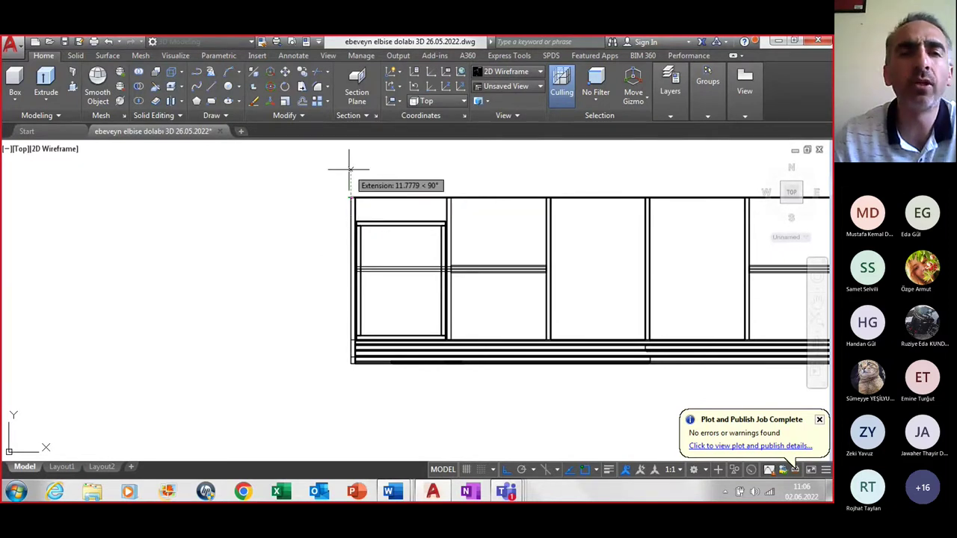
left_click(350, 171)
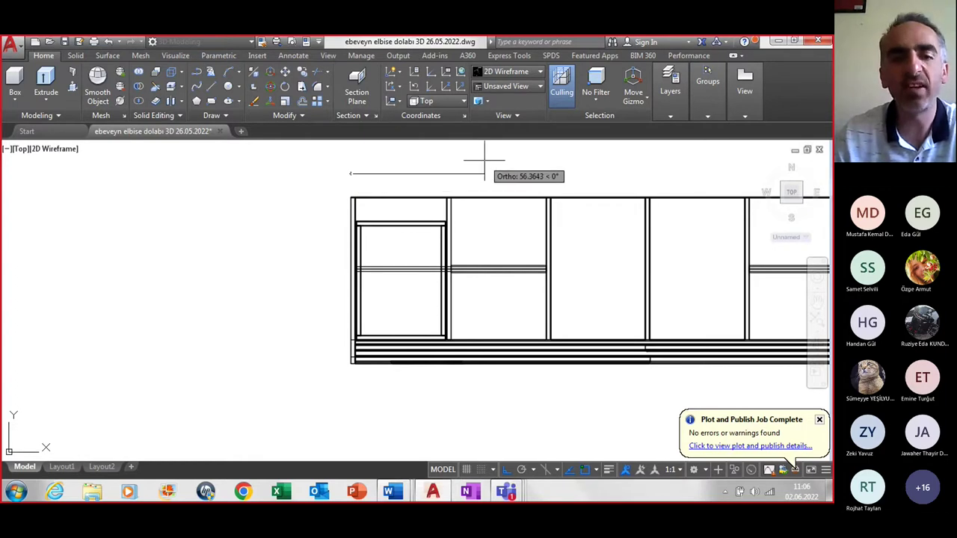
type("20")
key("Return")
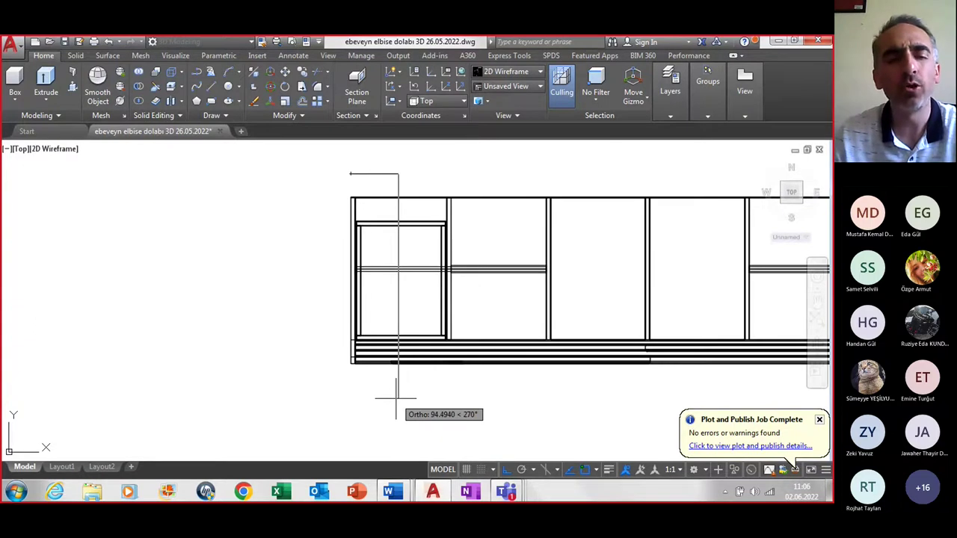
type("100")
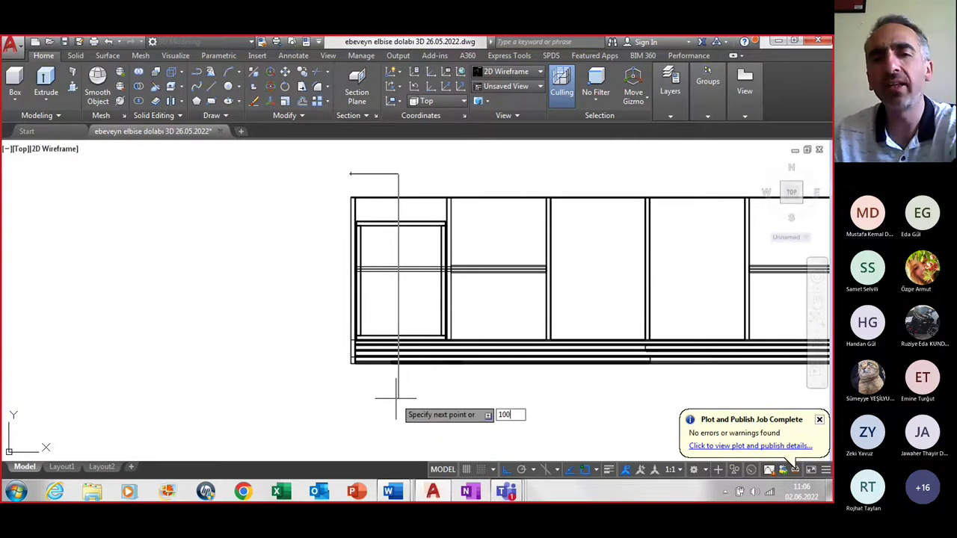
key("Return")
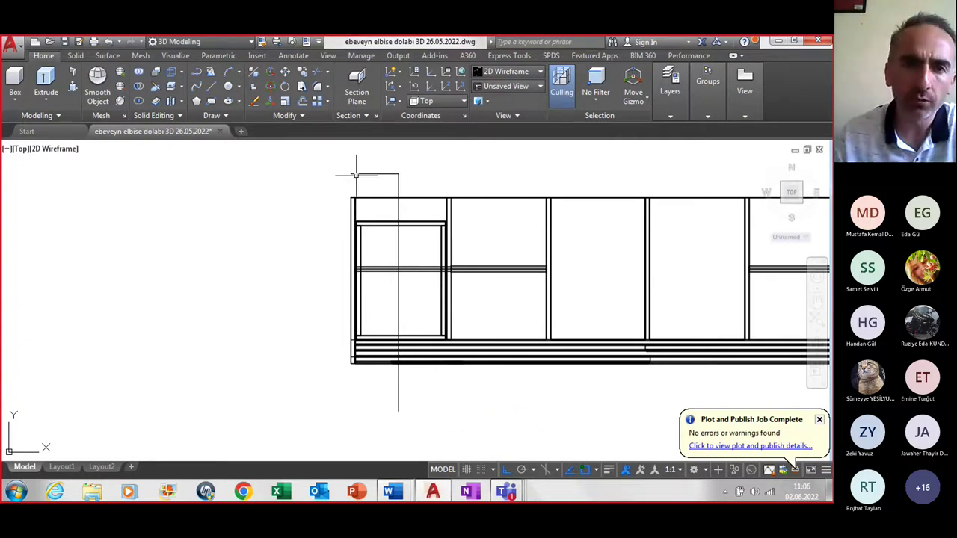
left_click(374, 173)
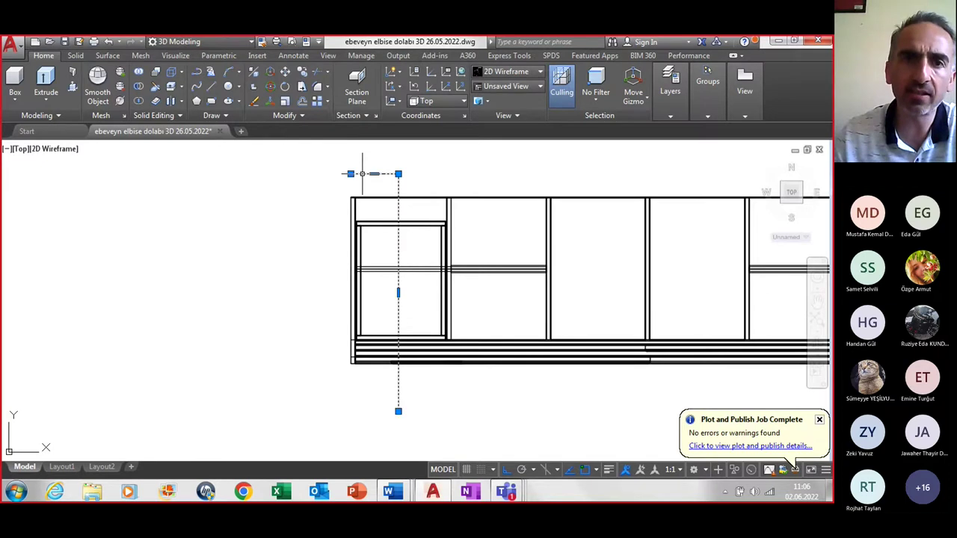
key("Escape")
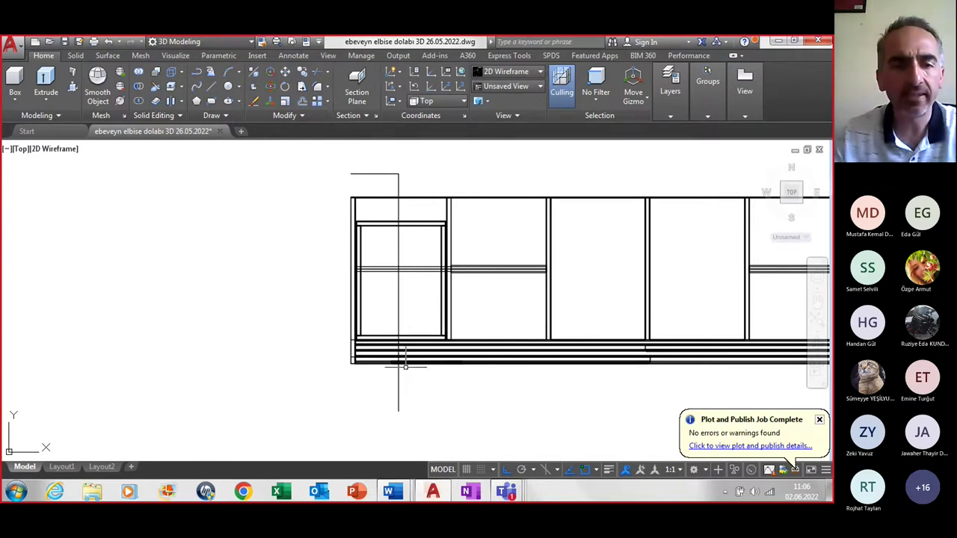
mouse_move(418, 397)
middle_mouse_down("shift")
mouse_move(413, 348)
mouse_move(50, 152)
middle_mouse_up("shift")
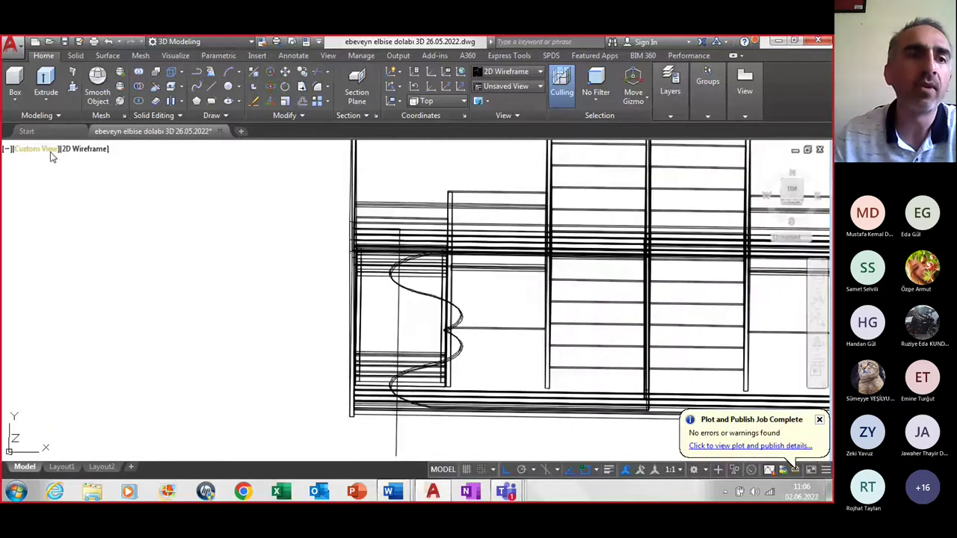
Return to the Top view, fit the wardrobe plan, and cancel an accidental Trim
left_click(51, 152)
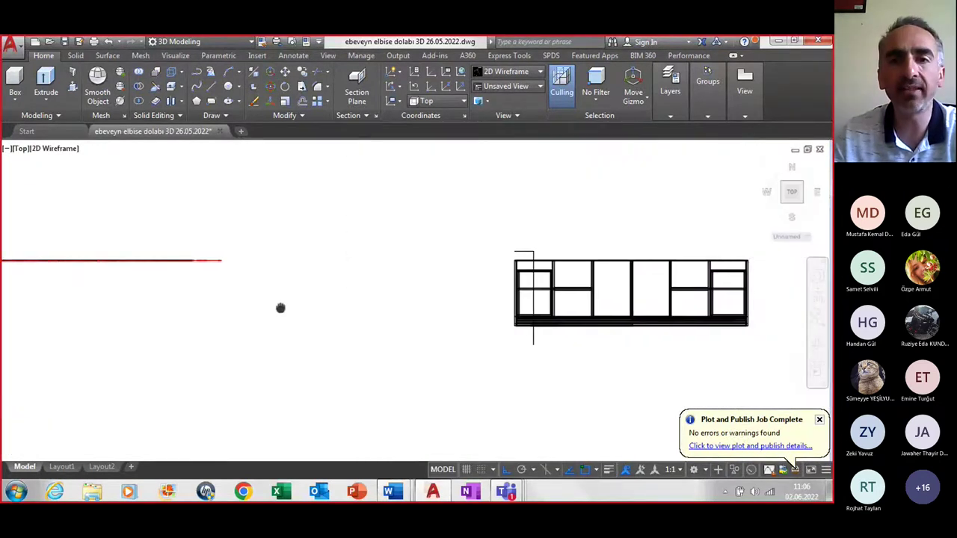
scroll(462, 317, "up", 3)
middle_click_drag(538, 280, 357, 286)
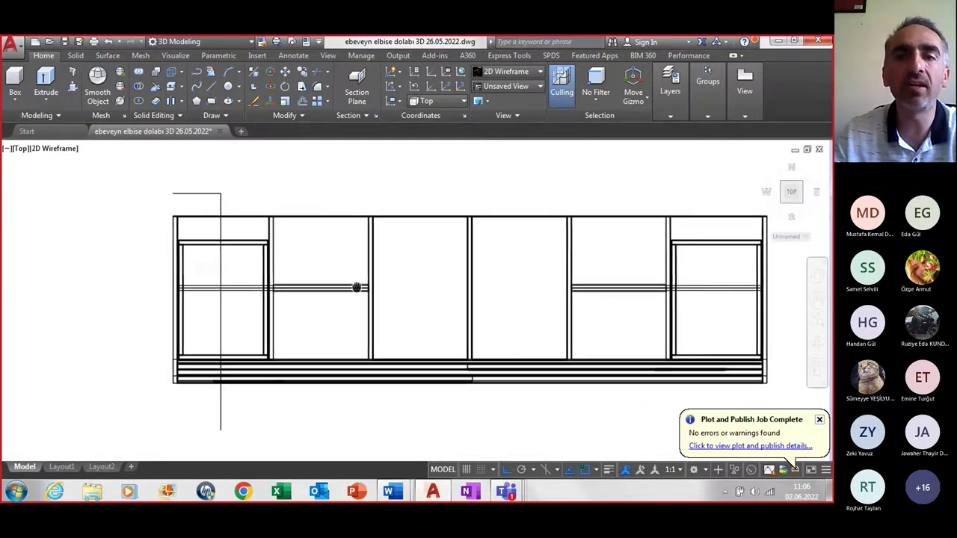
scroll(356, 284, "down", 4)
left_click(277, 232)
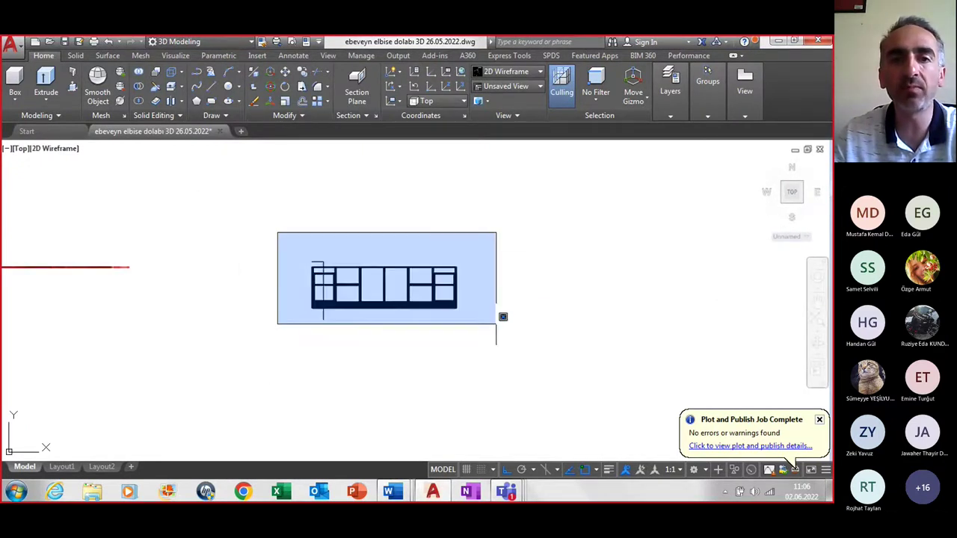
left_click(515, 378)
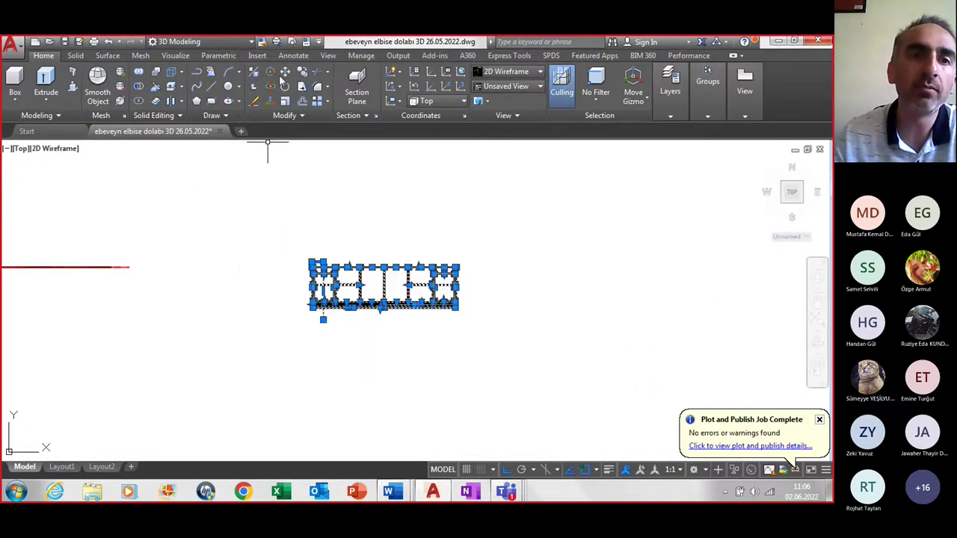
left_click(315, 73)
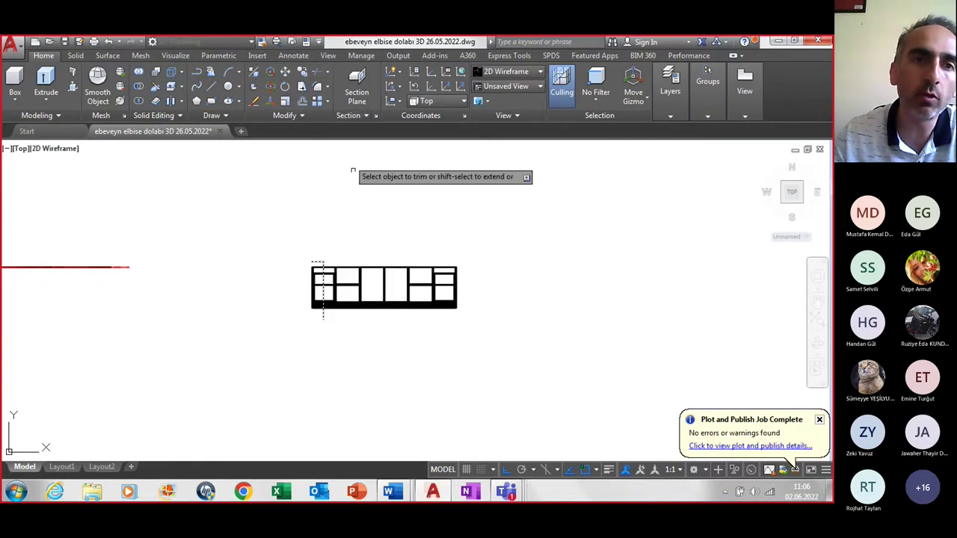
key("Escape")
Copy the wardrobe plan and cutting line from its lower-left corner to the right, then recentre
left_click(281, 235)
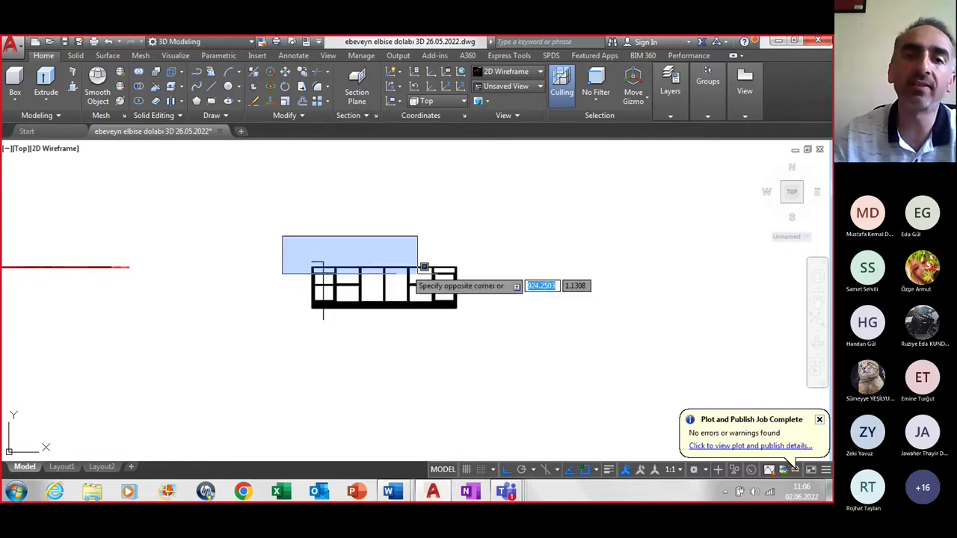
left_click(547, 376)
left_click(285, 71)
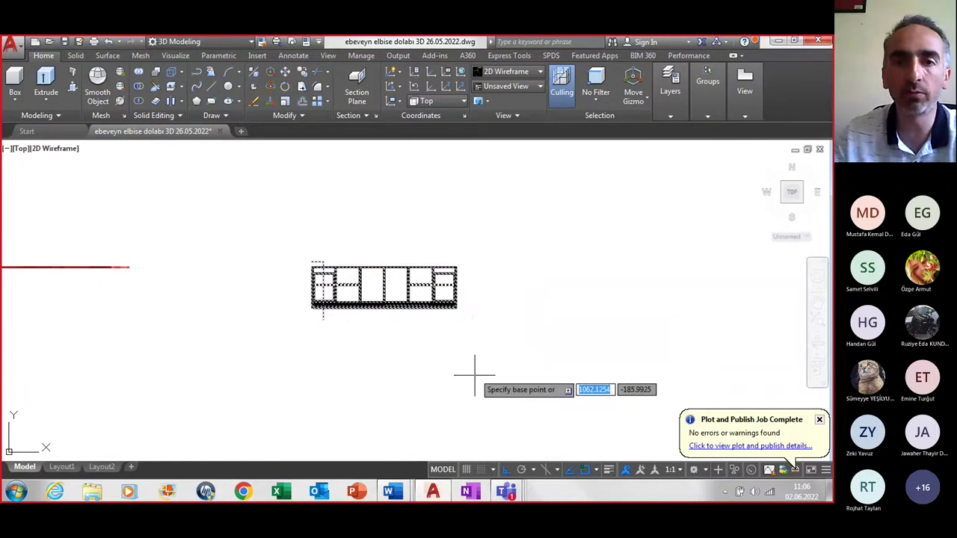
left_click(318, 309)
scroll(519, 314, "down", 2)
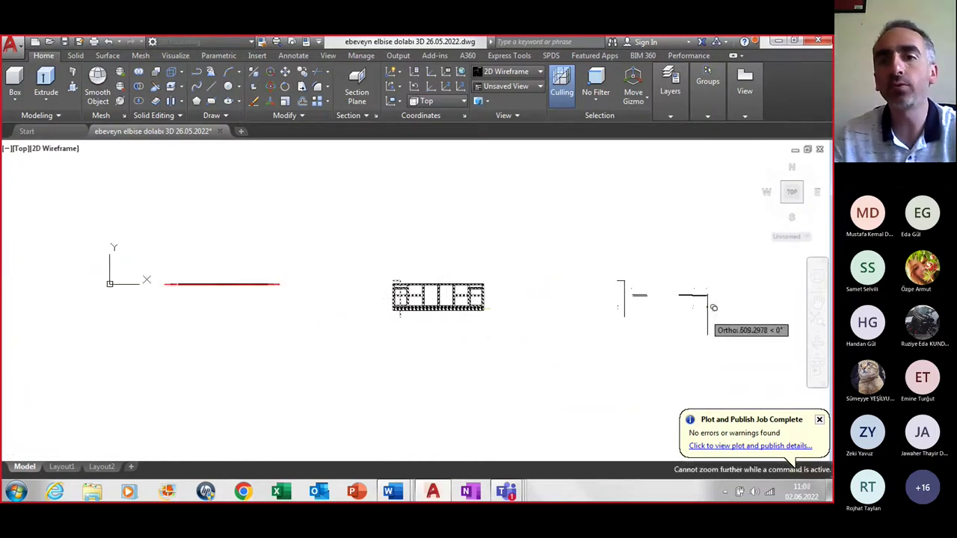
left_click(617, 308)
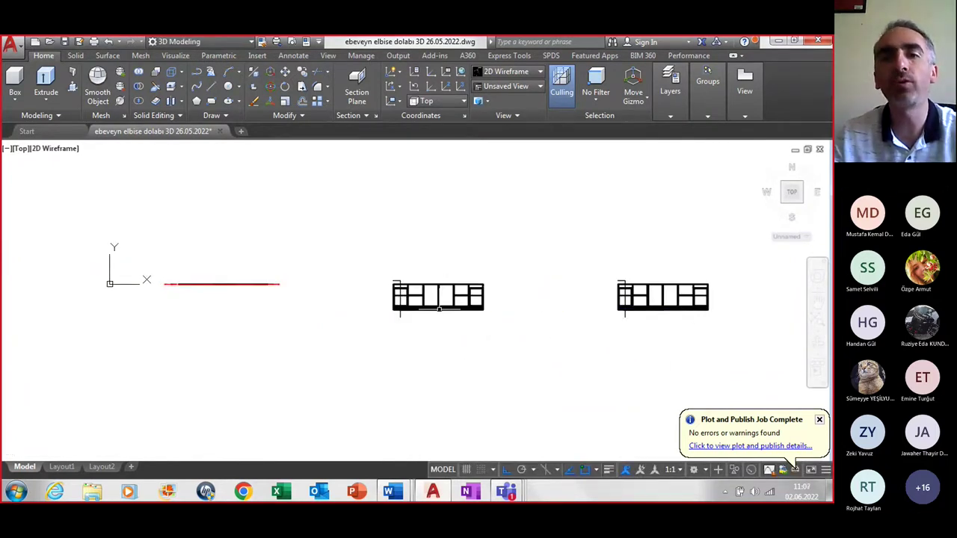
scroll(413, 308, "up", 2)
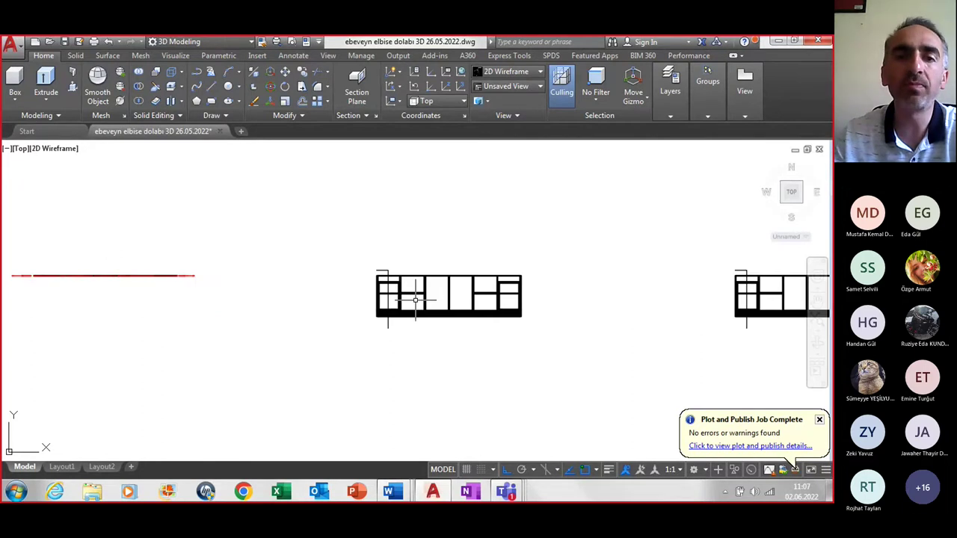
middle_click_drag(647, 297, 295, 297)
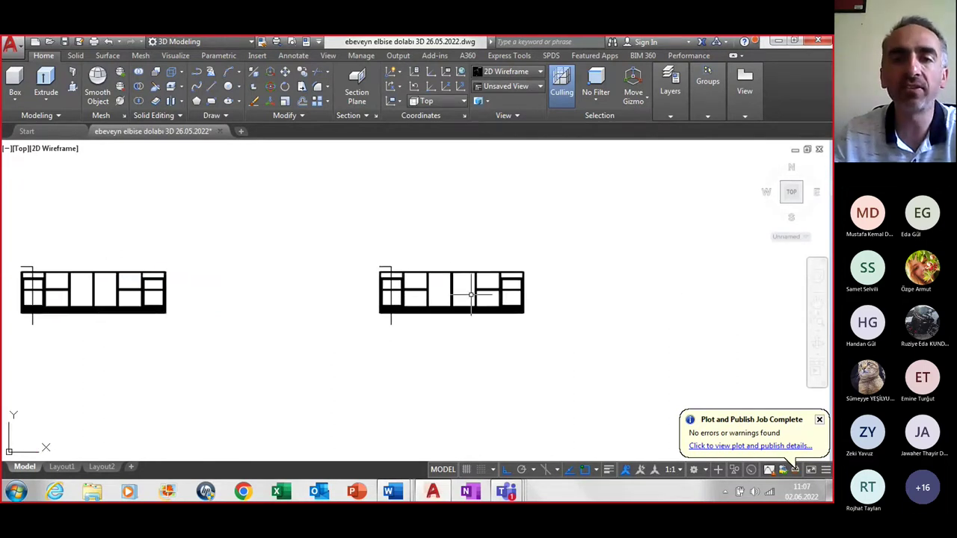
scroll(471, 293, "up", 3)
scroll(456, 271, "up", 2)
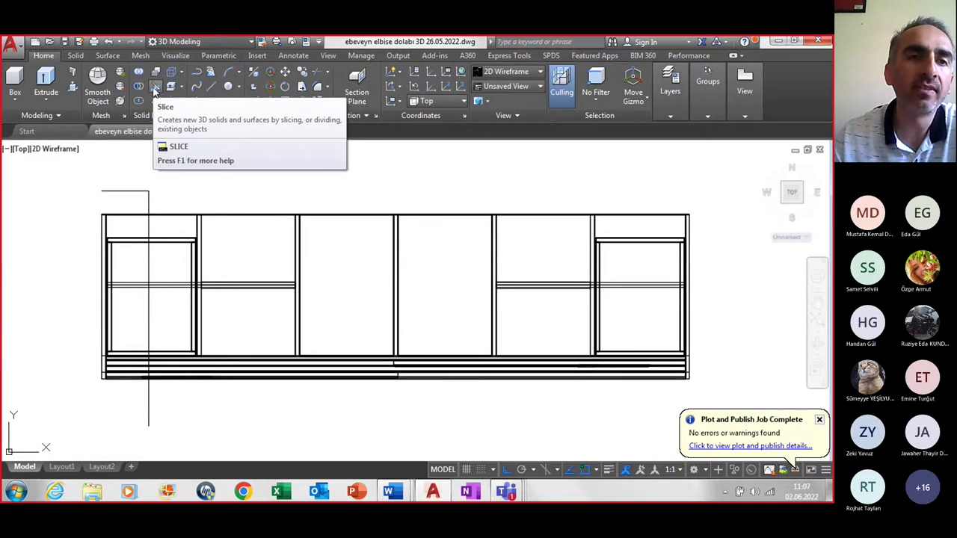
Slice all wardrobe solids along the cutting line's vertical leg, from its top to bottom endpoint
left_click(155, 88)
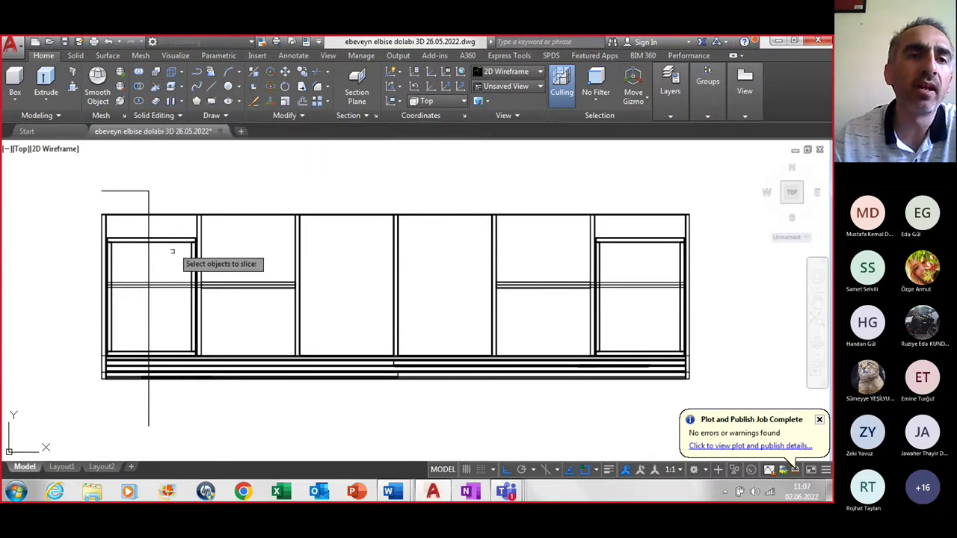
left_click(77, 203)
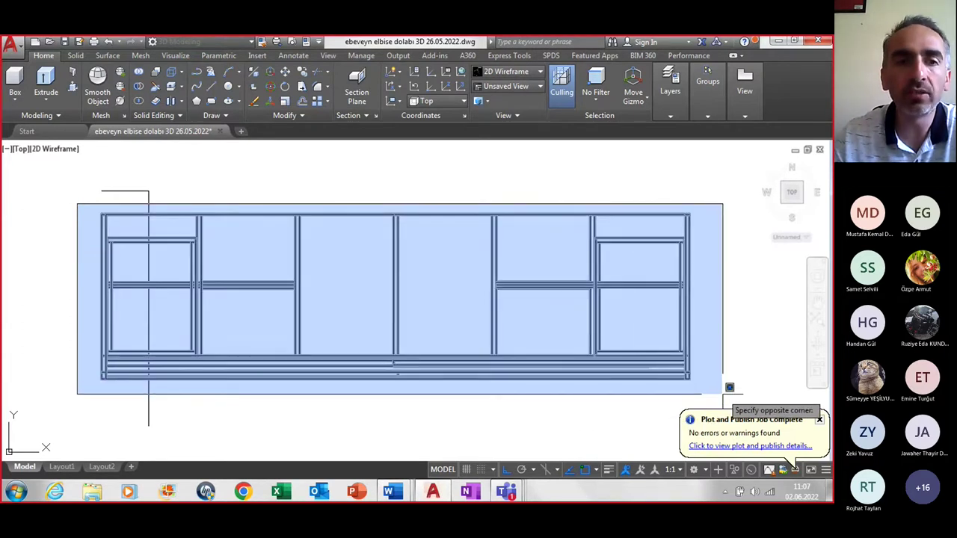
left_click(722, 394)
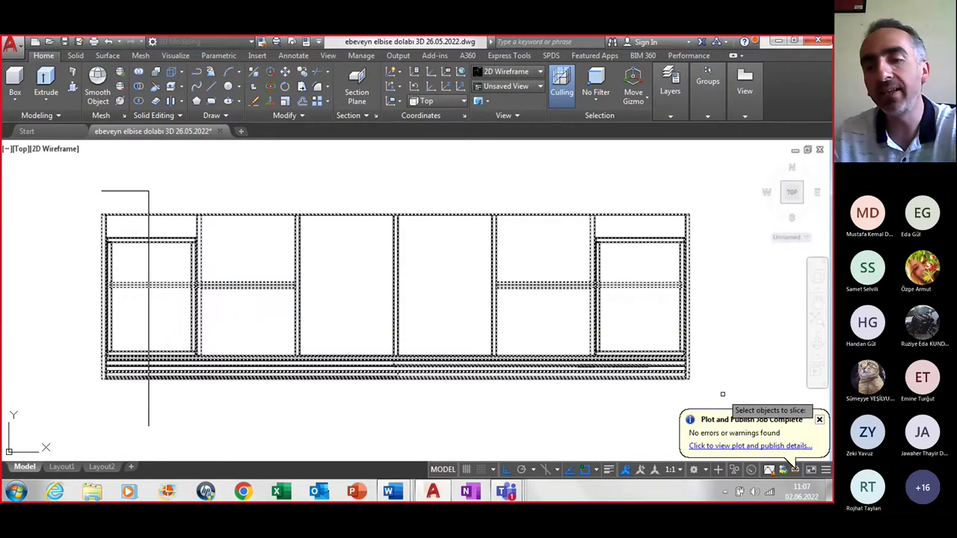
key("Return")
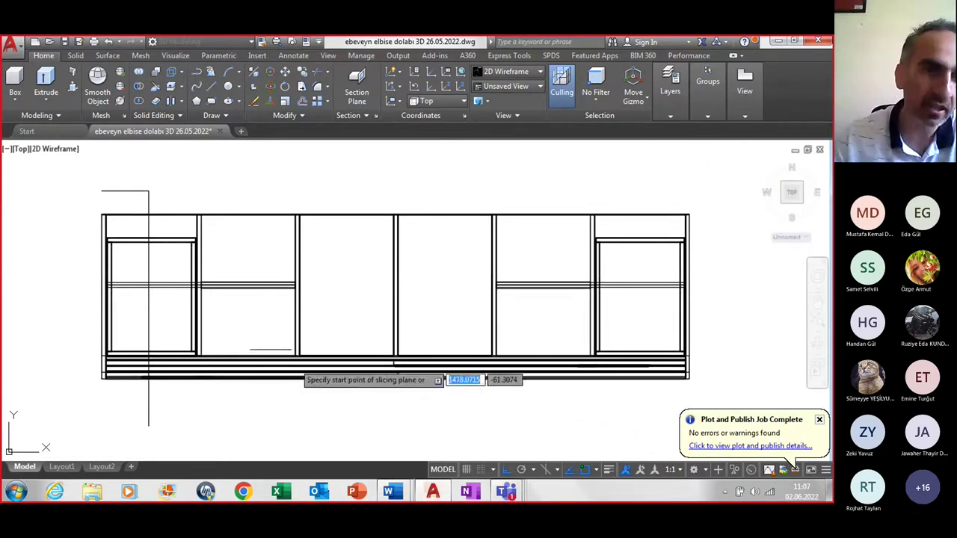
left_click(148, 190)
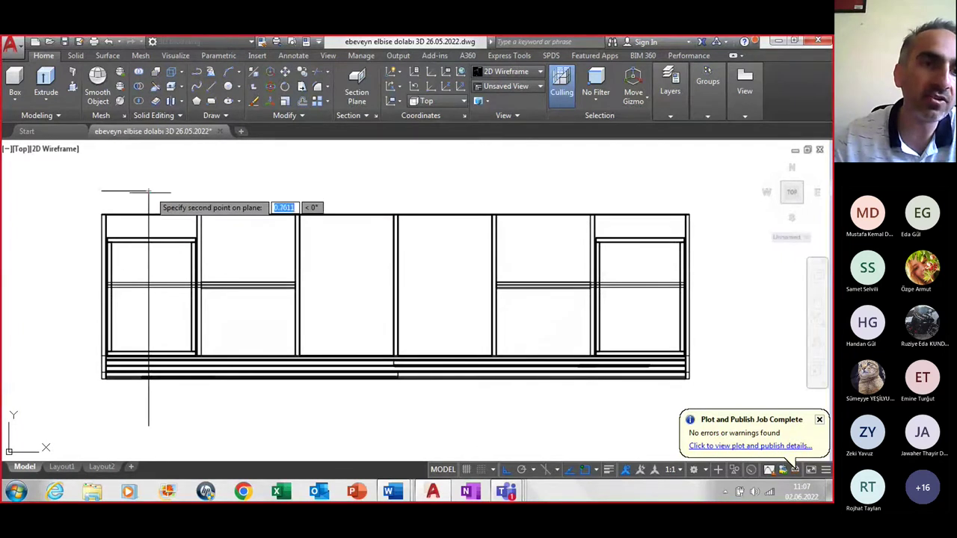
left_click(148, 427)
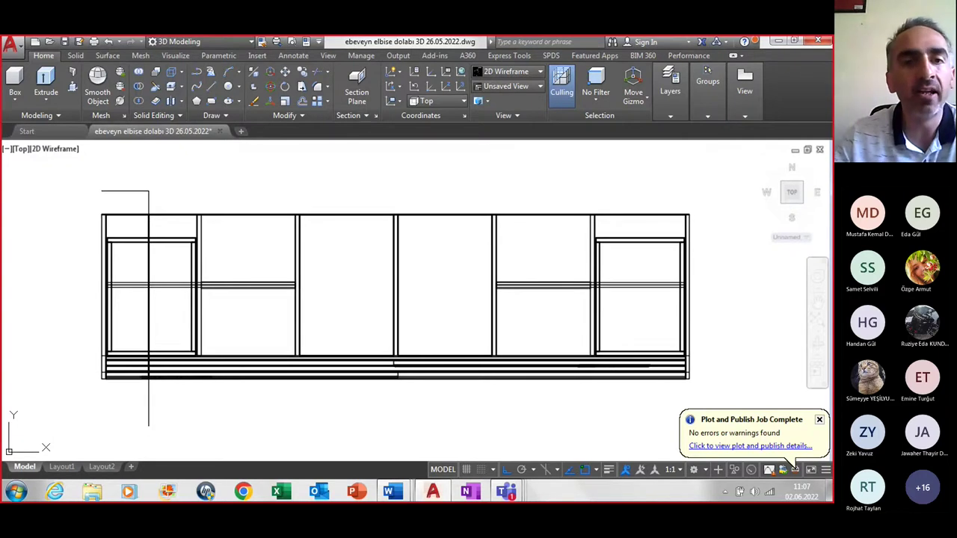
middle_click_drag(138, 329, 279, 323)
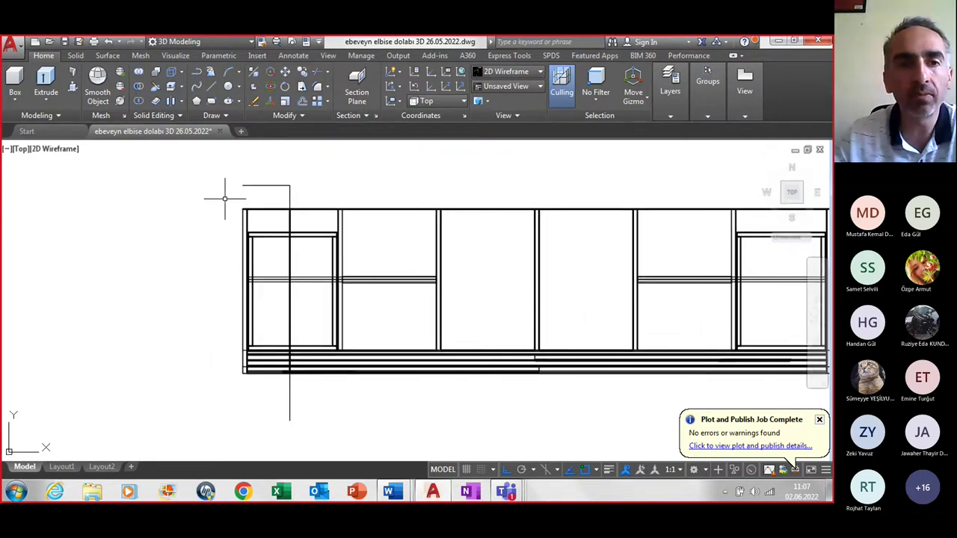
left_click(225, 190)
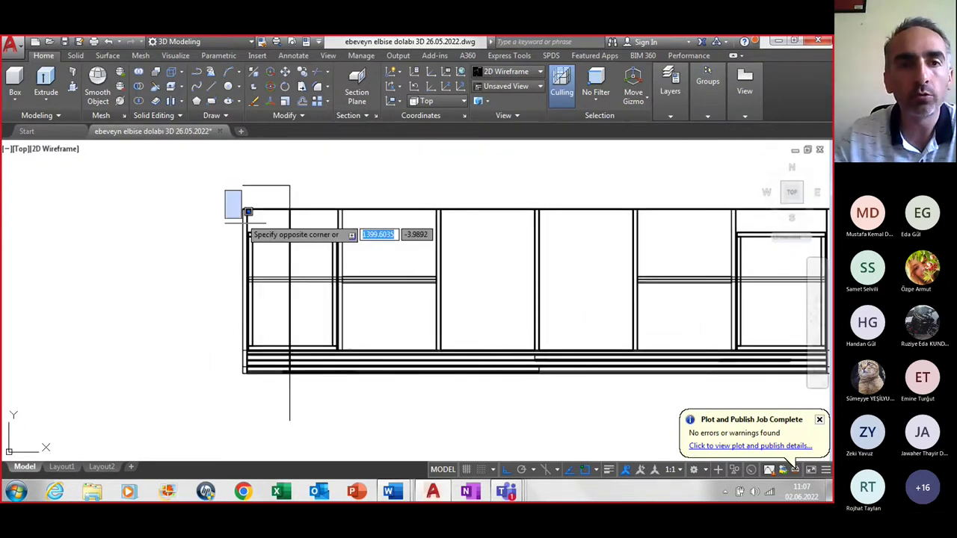
left_click(302, 392)
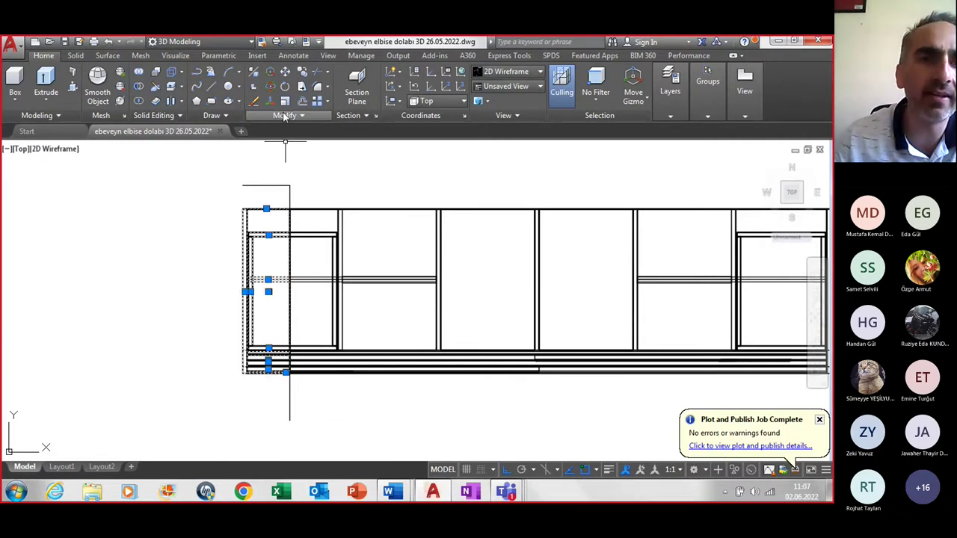
left_click(285, 87)
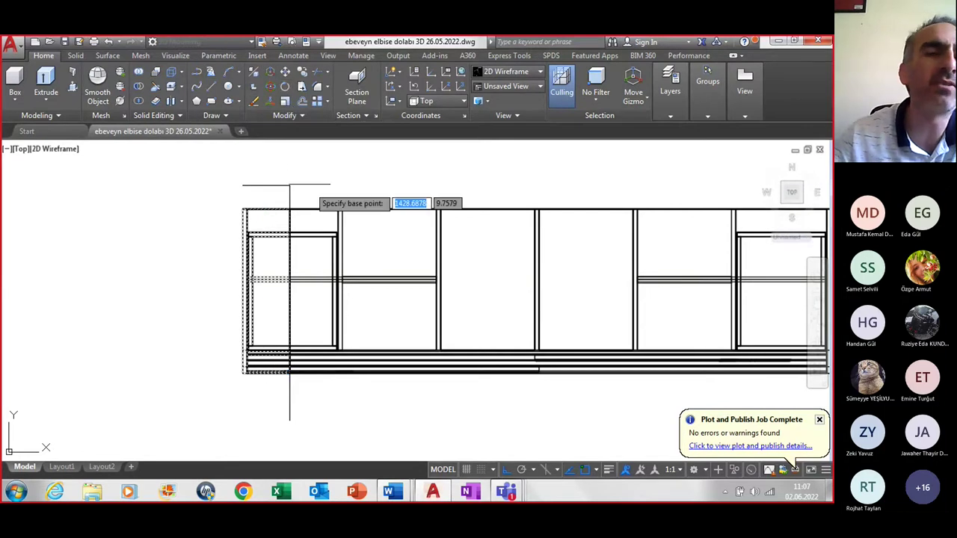
scroll(284, 196, "up", 5)
left_click(235, 318)
scroll(247, 301, "down", 5)
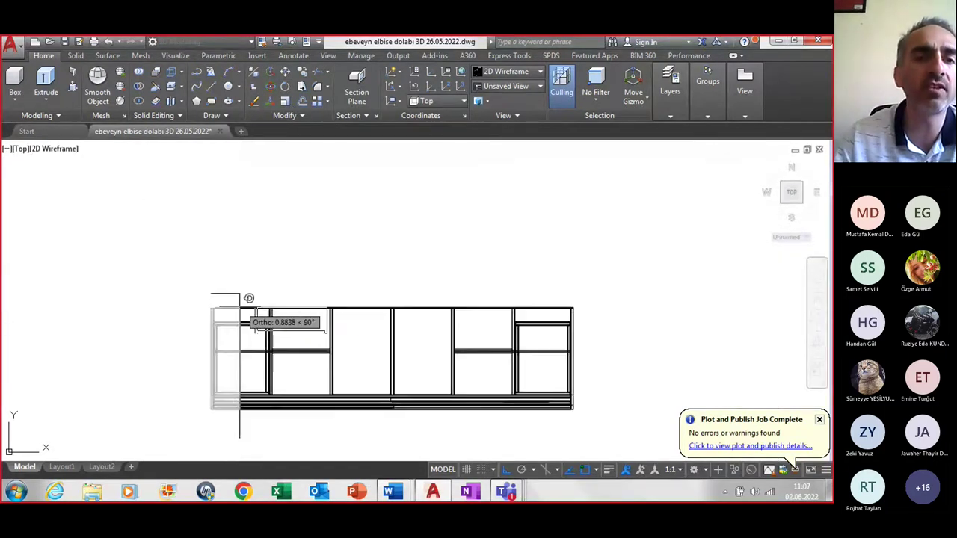
scroll(240, 302, "down", 2)
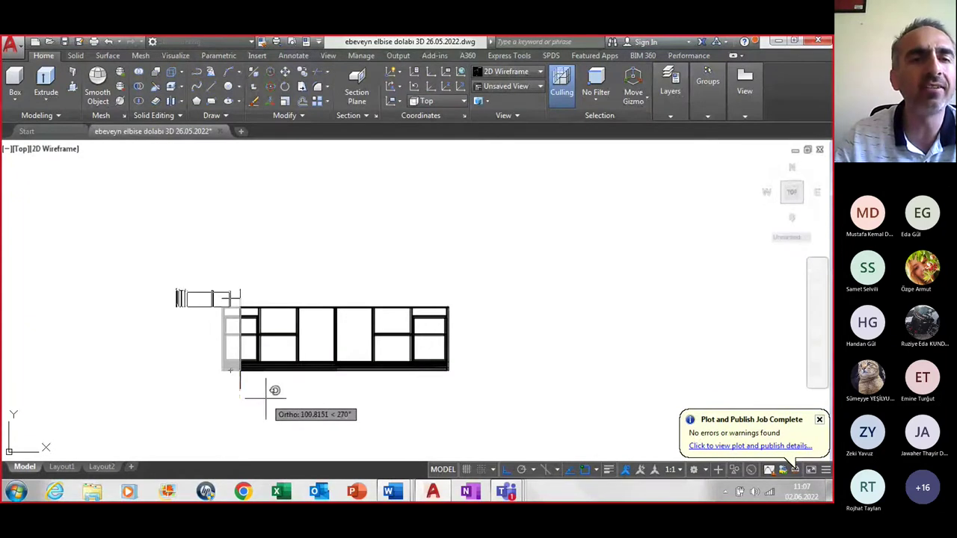
left_click(265, 398)
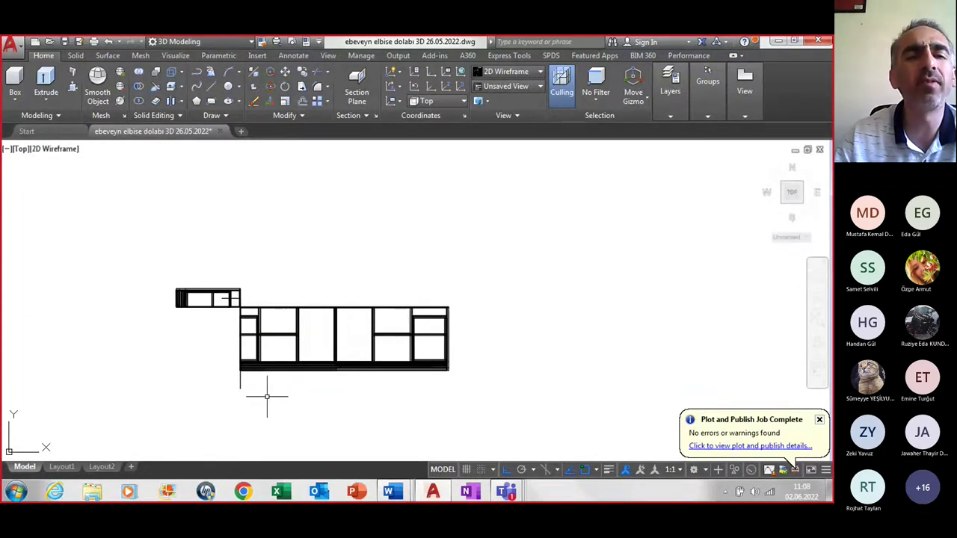
scroll(254, 398, "up", 2)
scroll(245, 384, "up", 2)
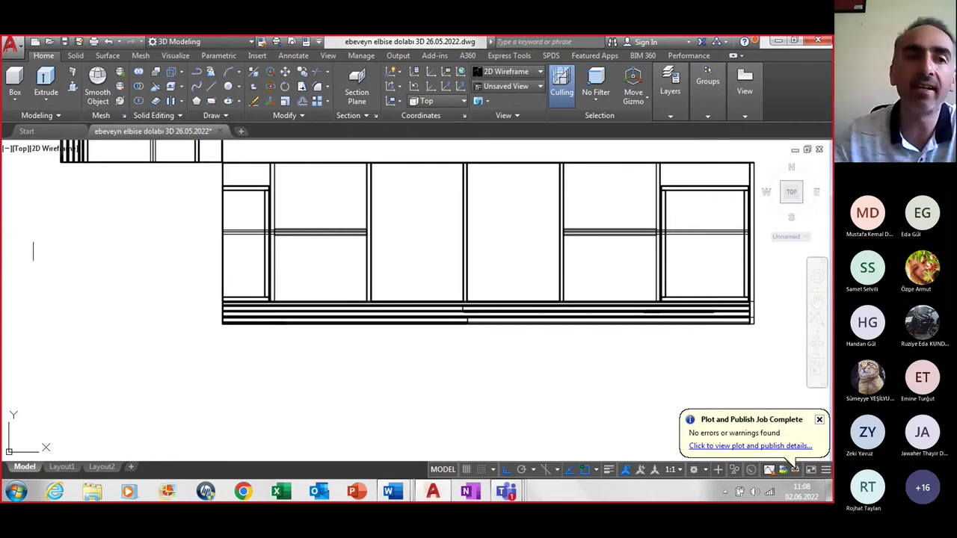
Switch to the SW Isometric view and zoom in so the wardrobe fills the drawing area
left_click(20, 149)
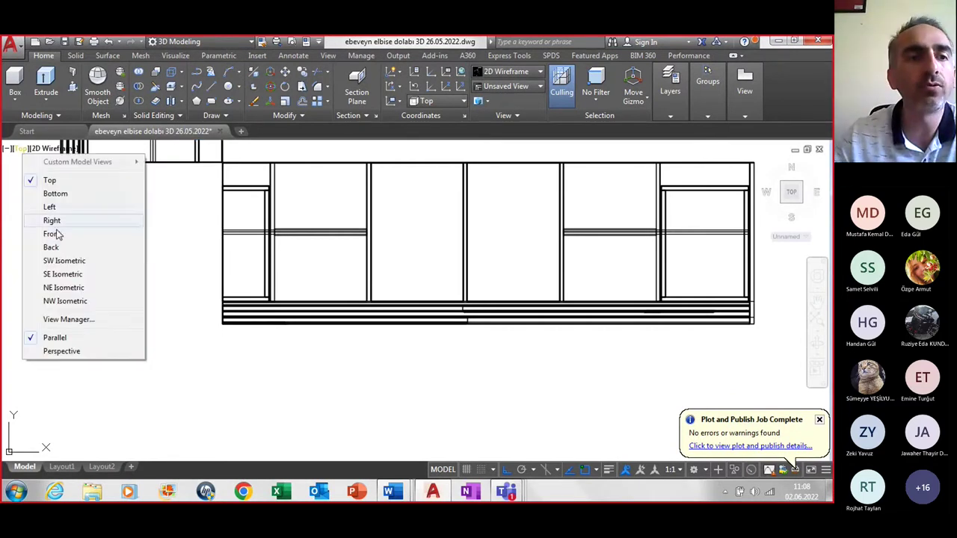
left_click(63, 261)
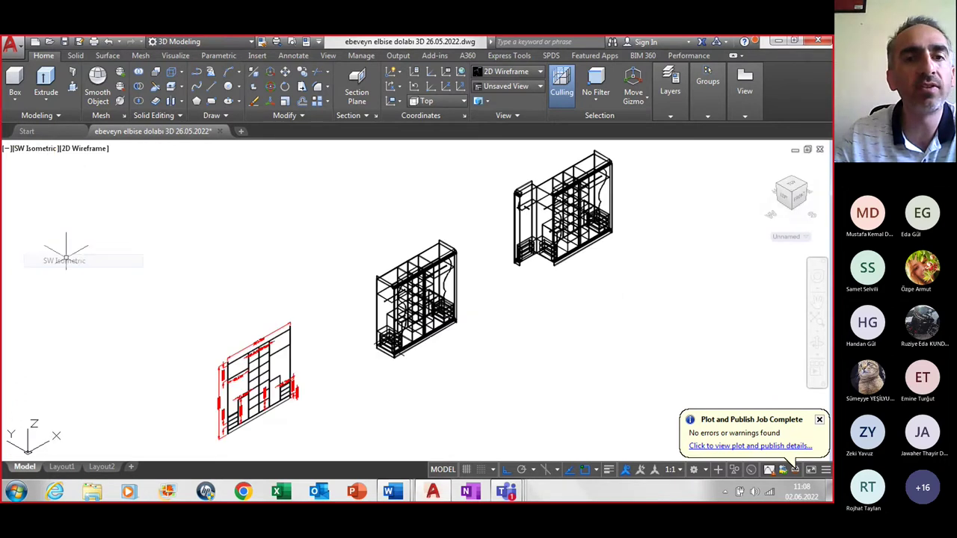
scroll(620, 177, "up", 2)
scroll(590, 190, "up", 1)
scroll(564, 205, "up", 1)
scroll(511, 223, "up", 1)
middle_click_drag(511, 223, 502, 228)
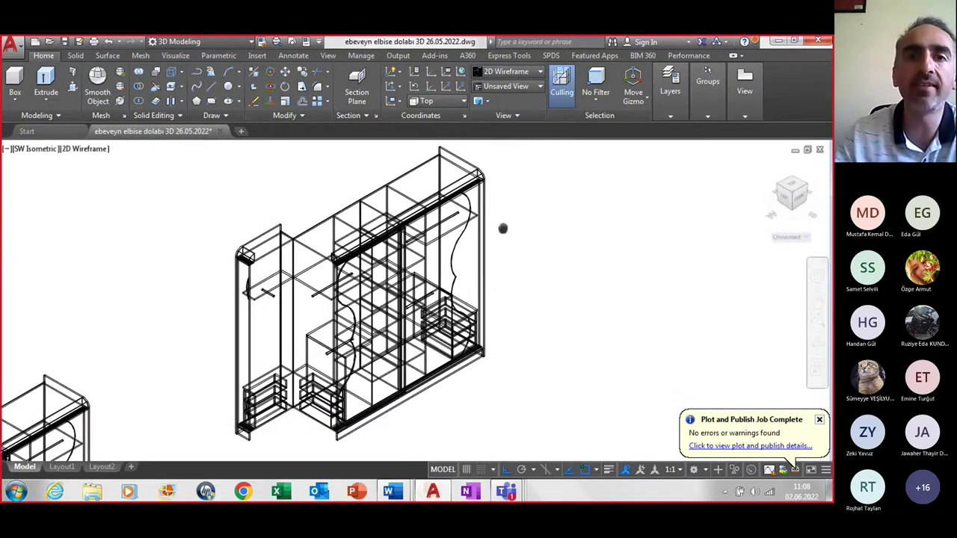
Shade the sliced wardrobe with the Realistic visual style and recentre it
left_click(508, 72)
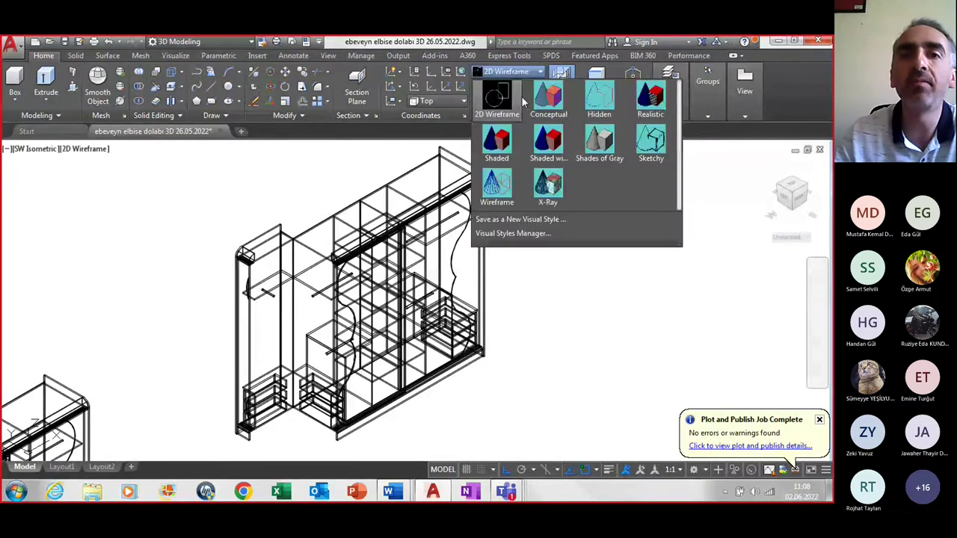
left_click(511, 73)
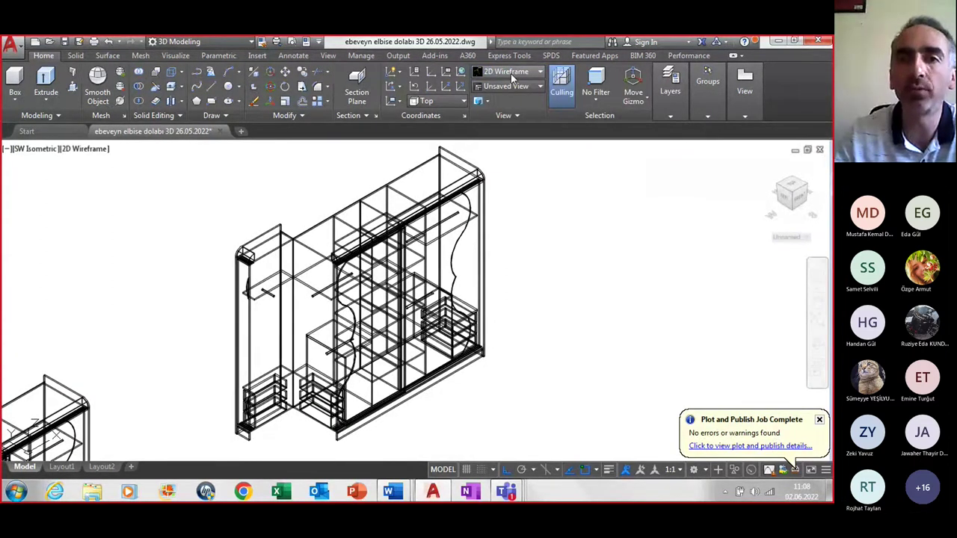
left_click(510, 74)
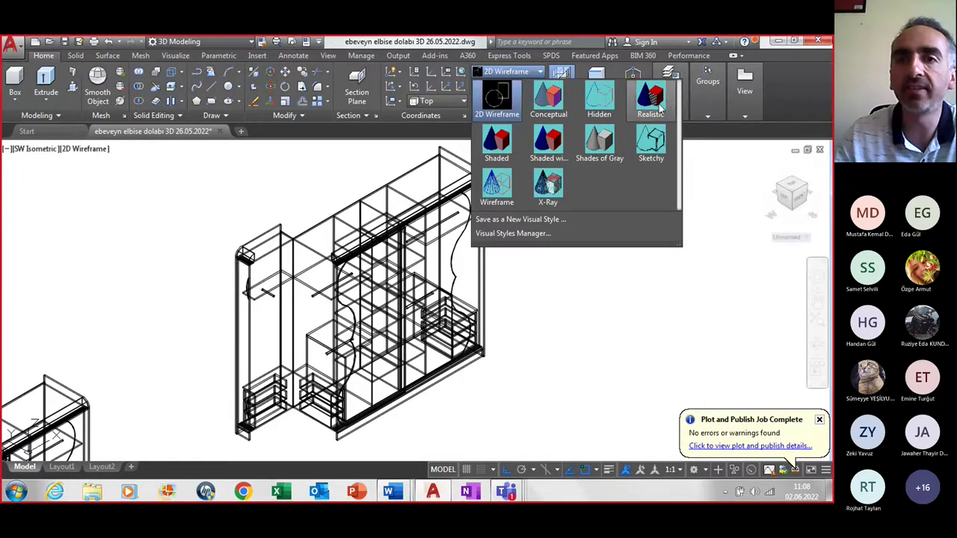
left_click(650, 101)
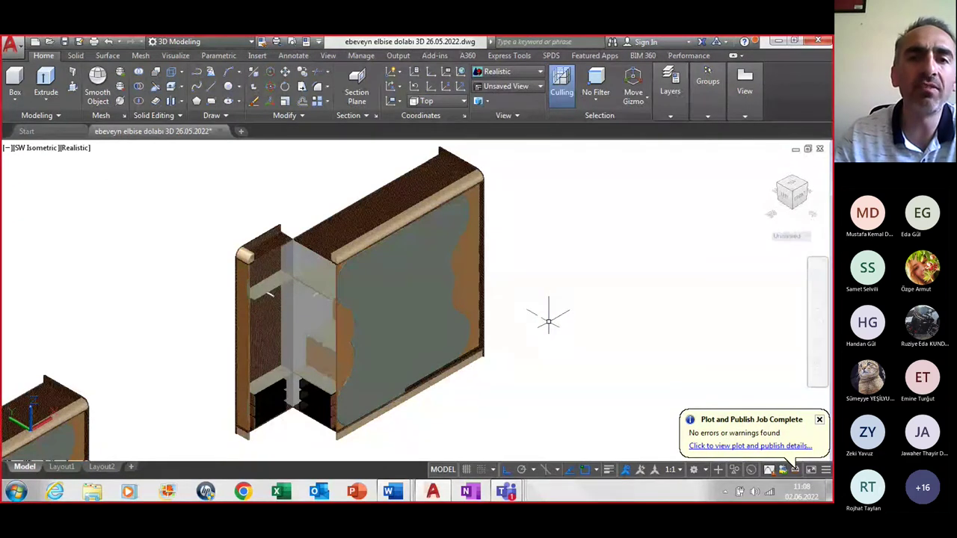
middle_click_drag(548, 322, 561, 327)
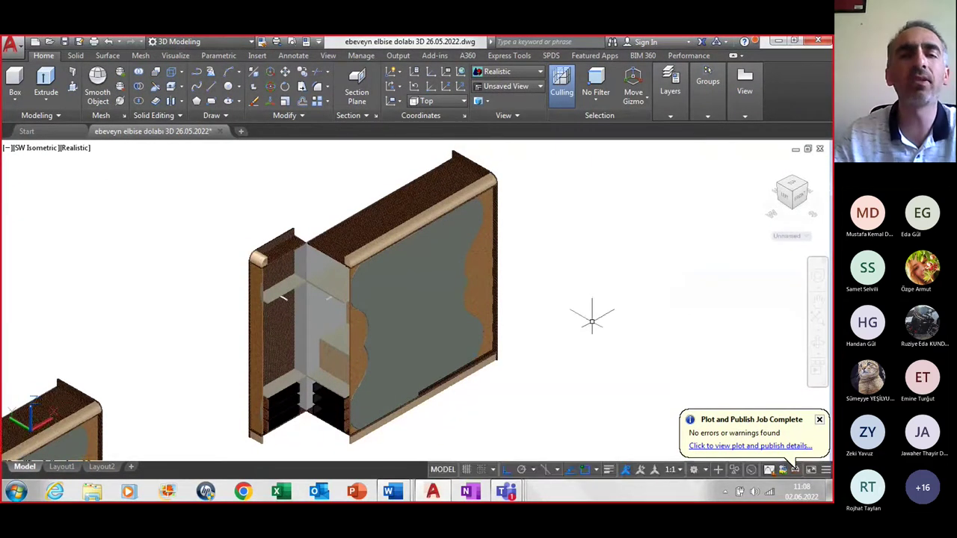
key("ctrl+p")
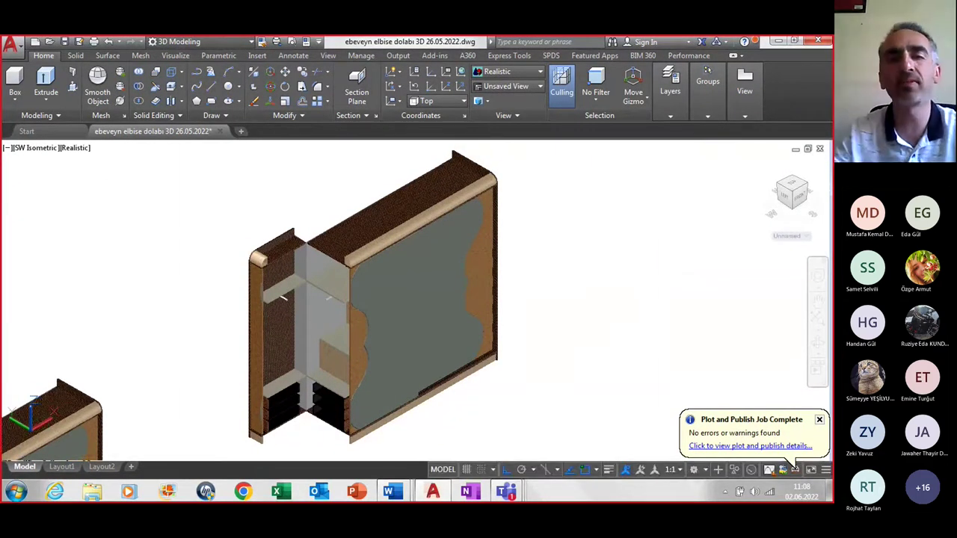
Choose the PublishToWeb JPG.pc3 plotter with a 1600 x 1280 pixel Sun Hi-Res image size
left_click(308, 169)
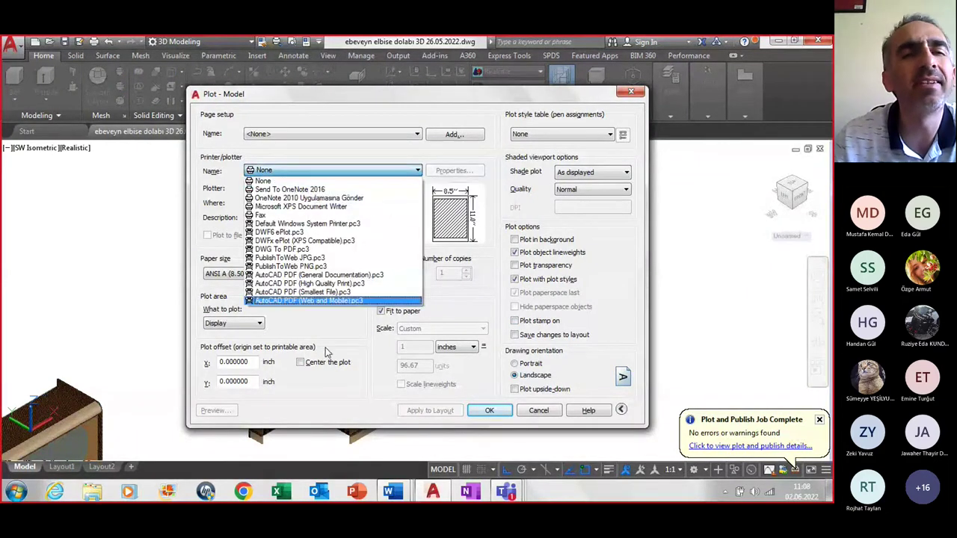
left_click(302, 268)
left_click(285, 275)
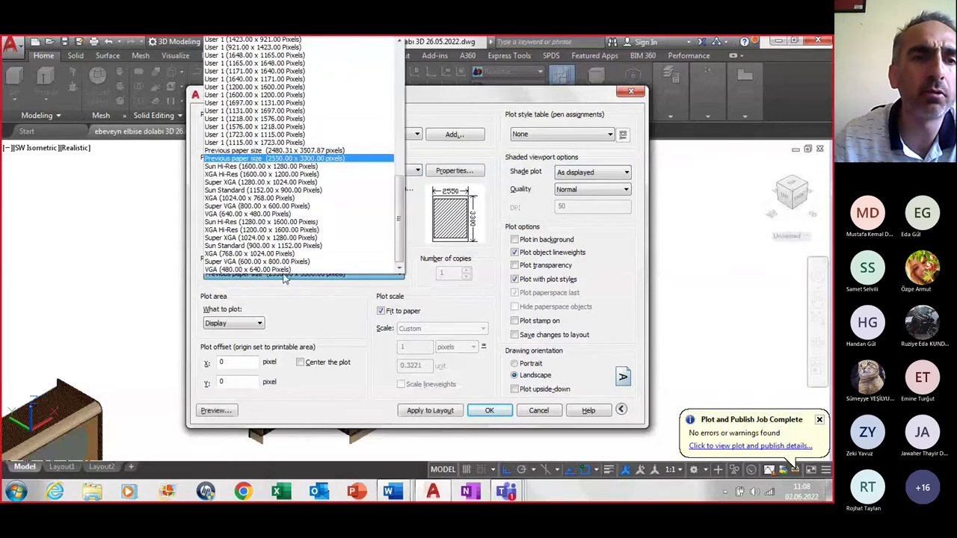
left_click(283, 166)
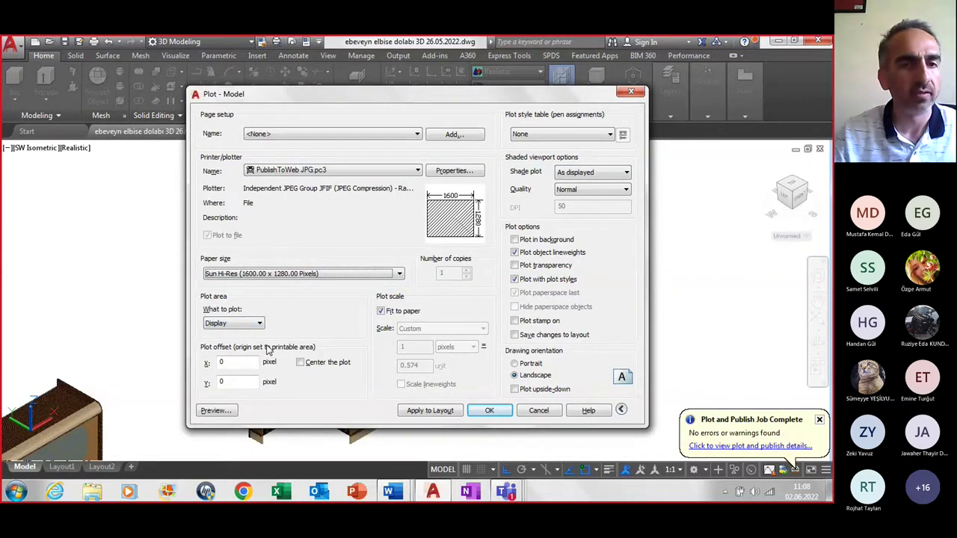
Set the plot area to a window around the wardrobe, centred, in portrait orientation
left_click(234, 324)
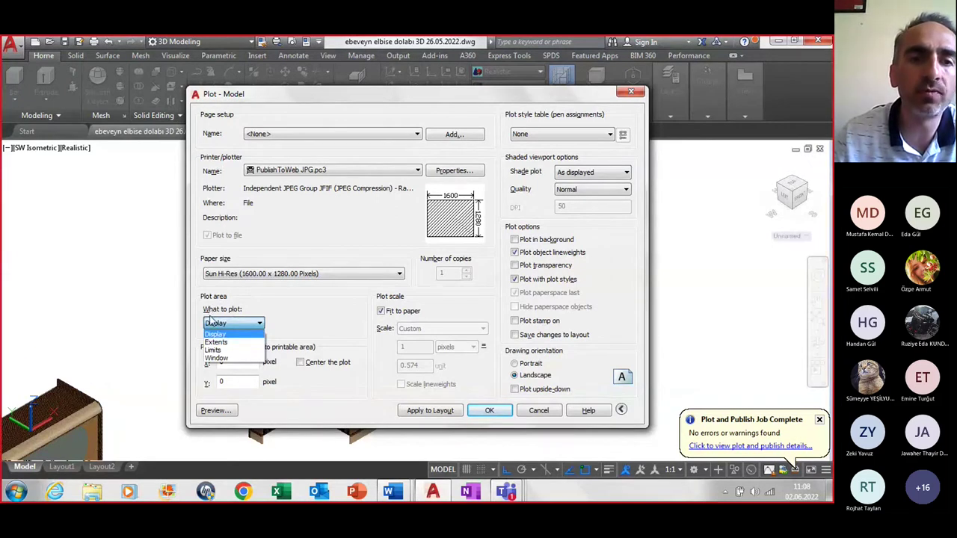
left_click(224, 358)
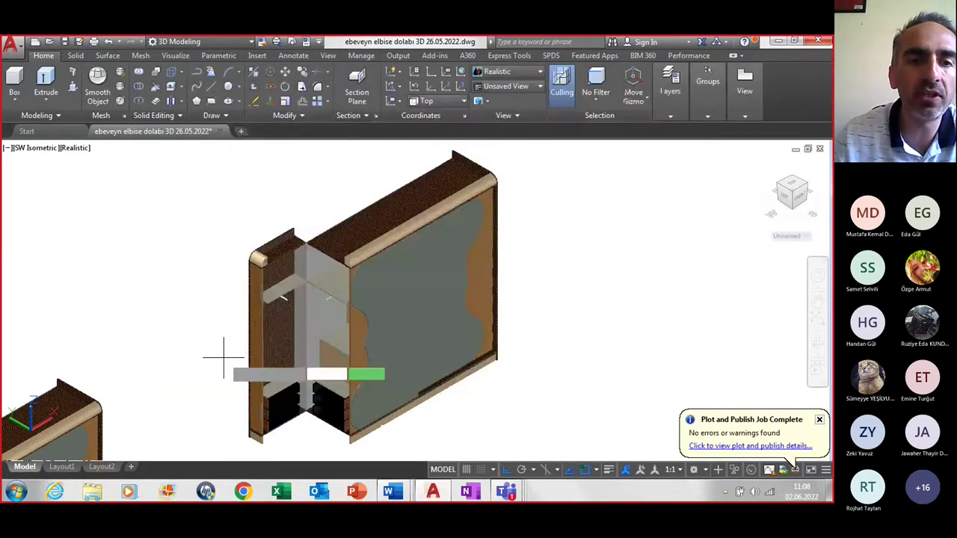
left_click(228, 457)
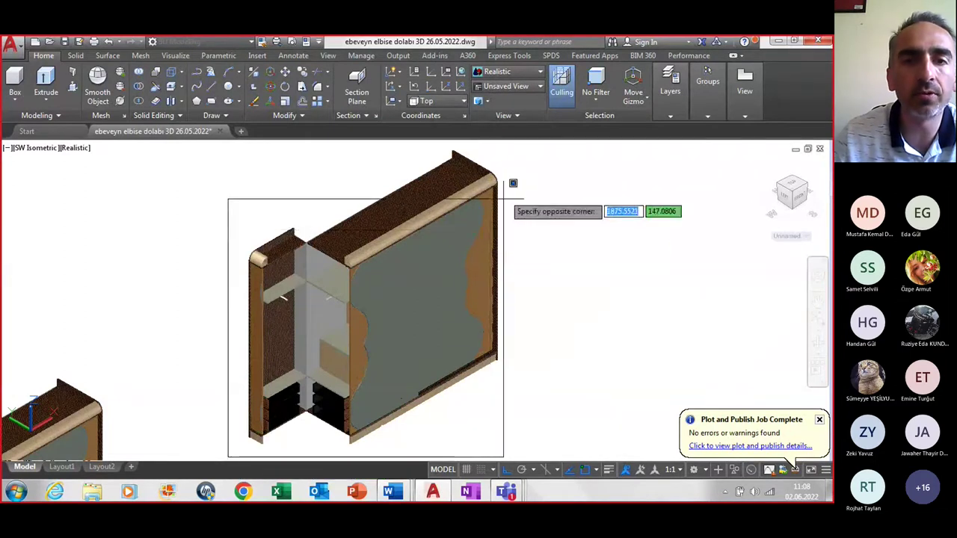
left_click(522, 142)
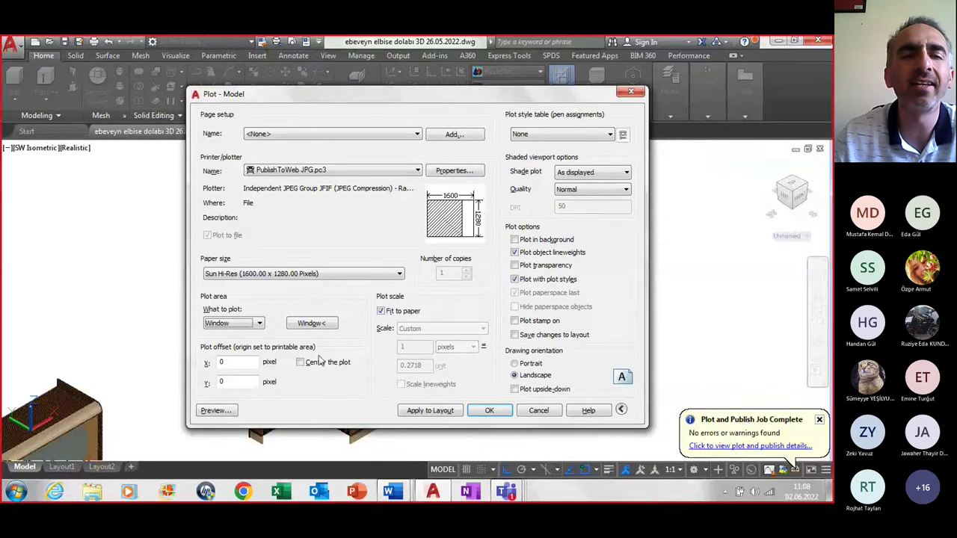
left_click(309, 362)
left_click(529, 364)
left_click(533, 375)
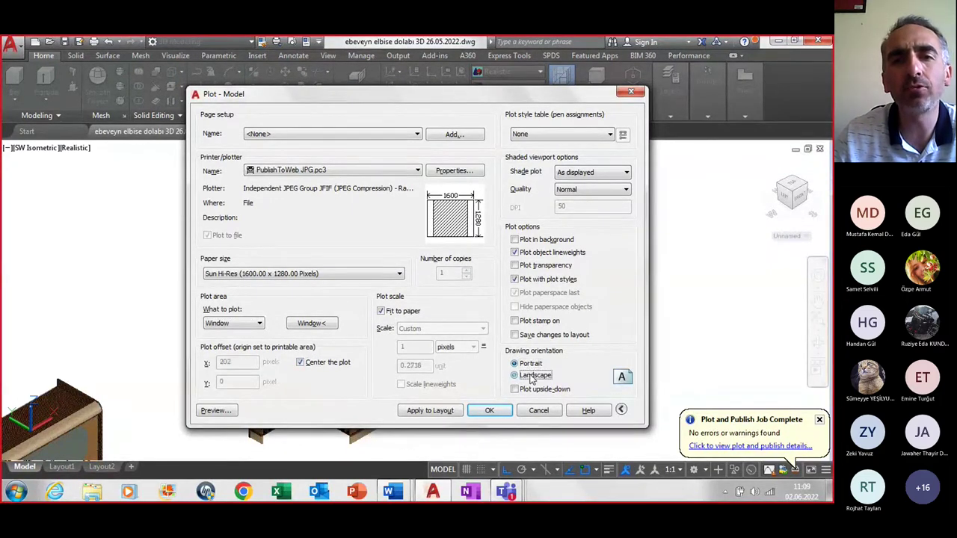
left_click(531, 365)
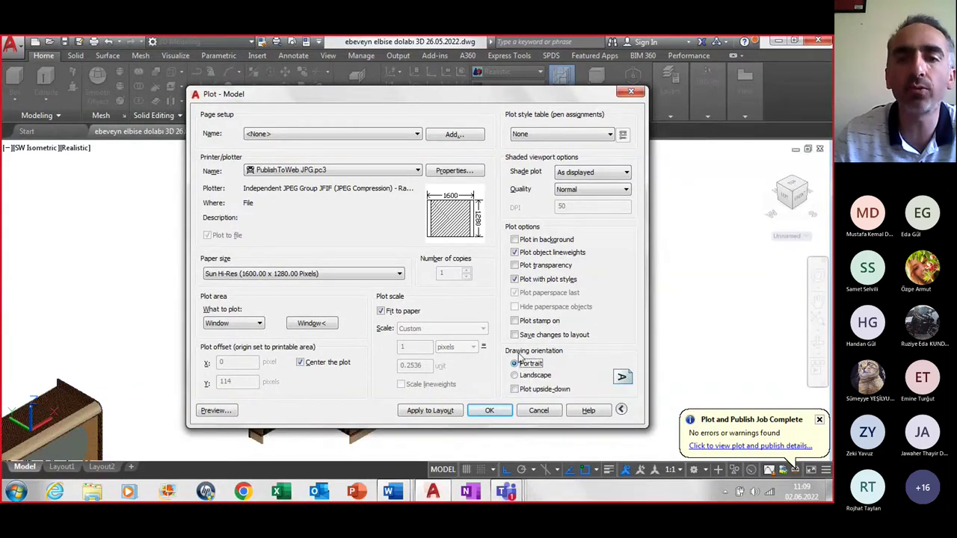
Keep the shaded plot quality at Normal and preview the plot
left_click(620, 410)
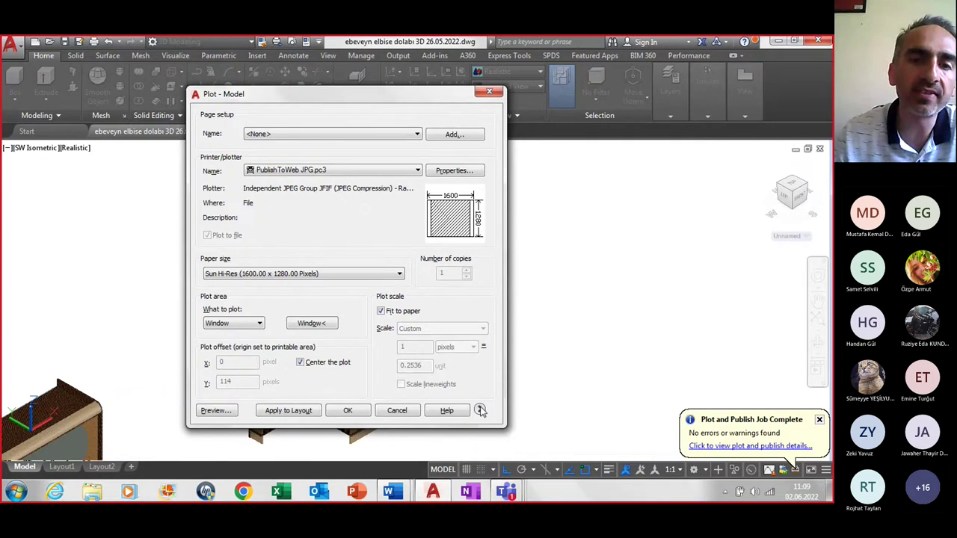
left_click(480, 410)
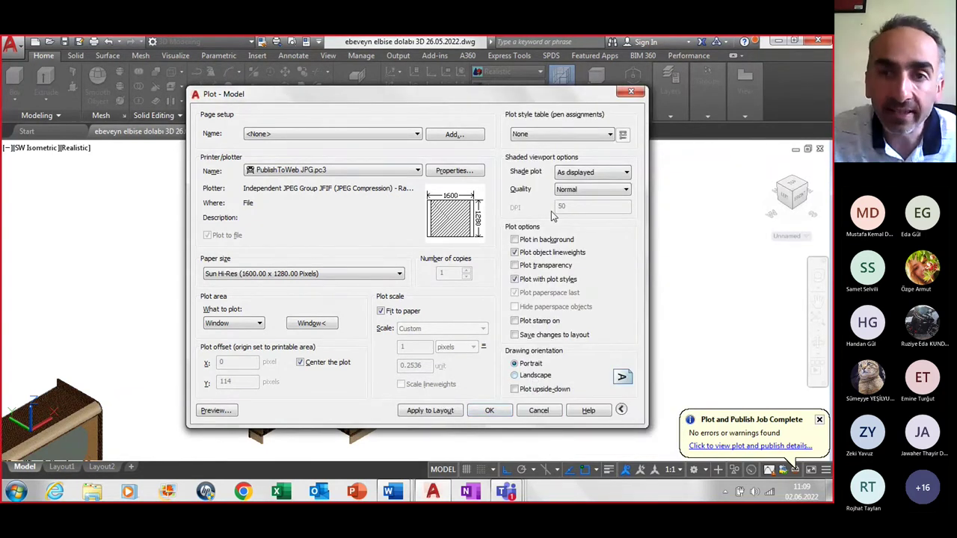
left_click(613, 192)
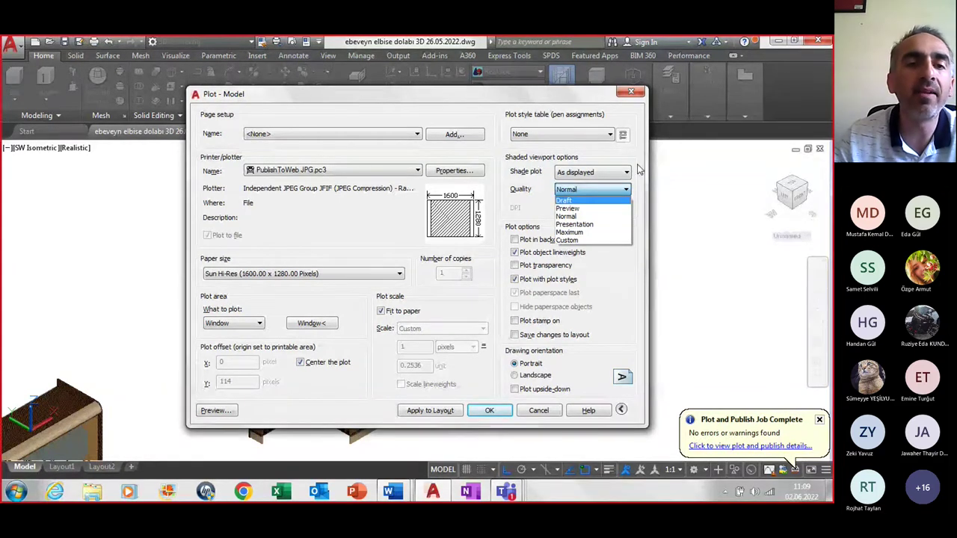
left_click(588, 216)
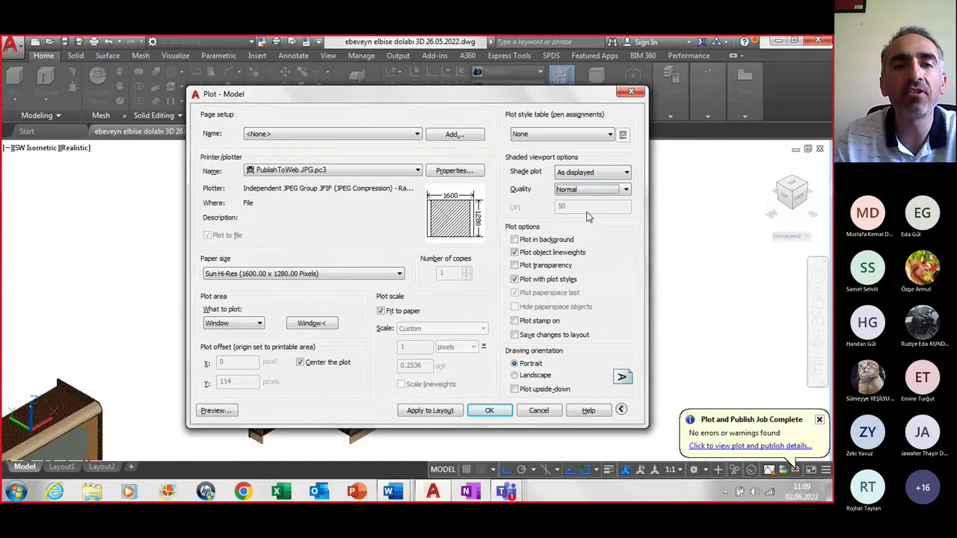
left_click(214, 409)
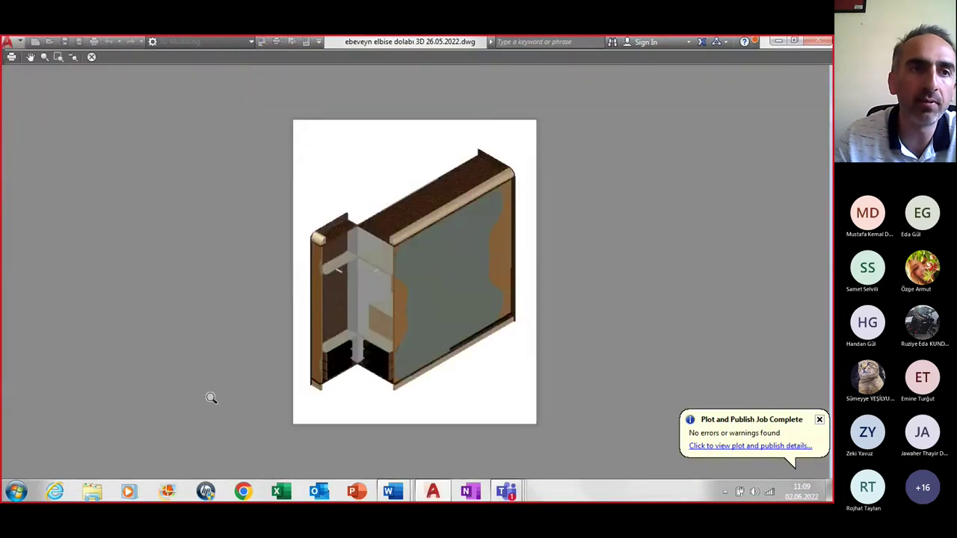
Plot the wardrobe to the desktop as 4ebeveyn elbise dolabı 3D 26.05.2022-Model.jpg
left_click(11, 57)
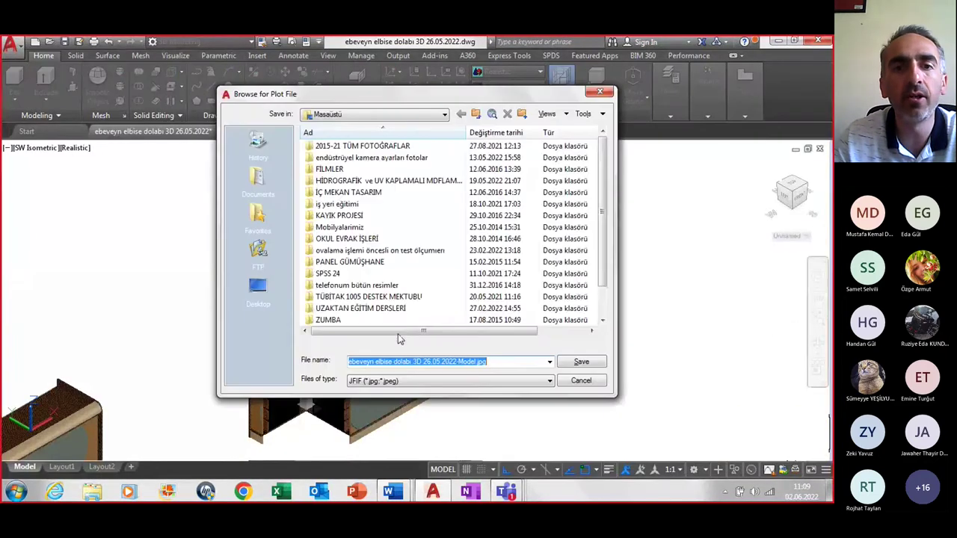
left_click(408, 361)
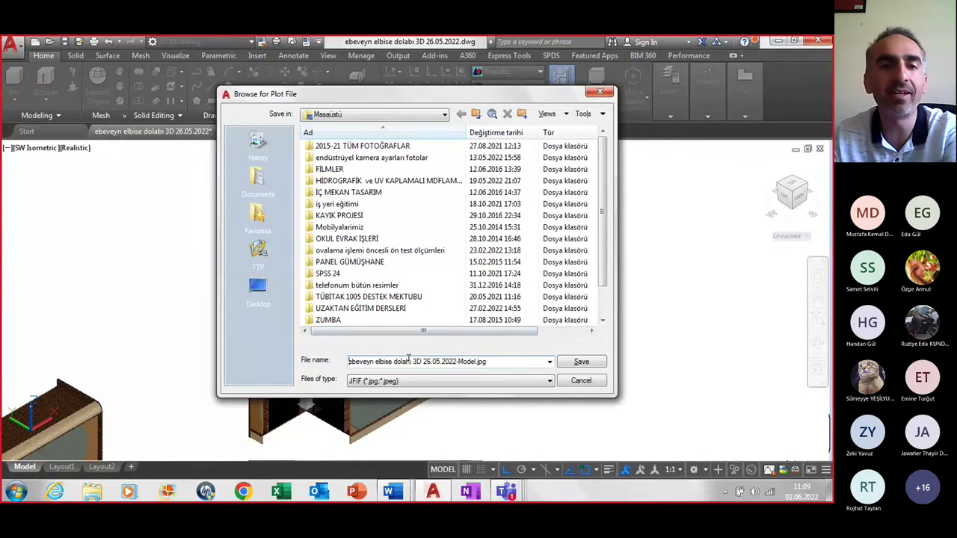
type("4")
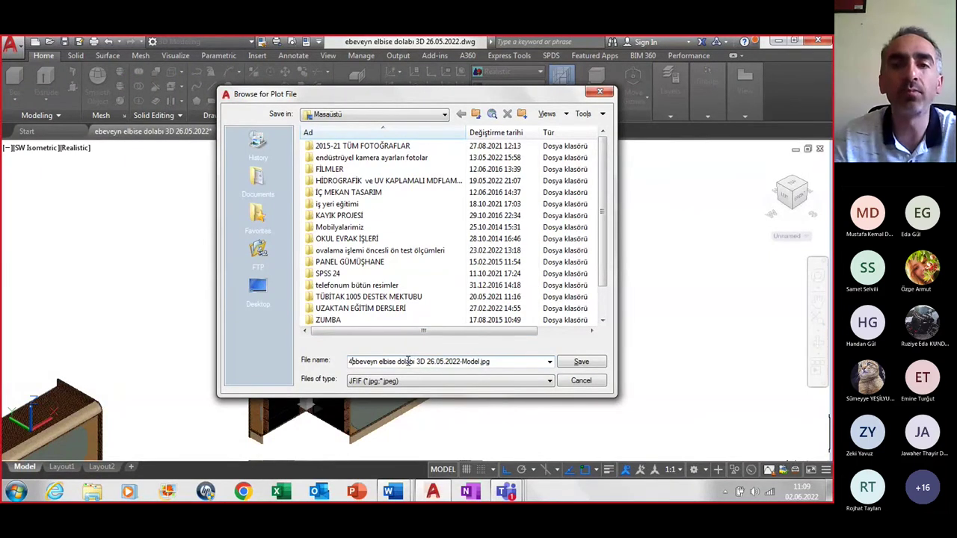
left_click(582, 364)
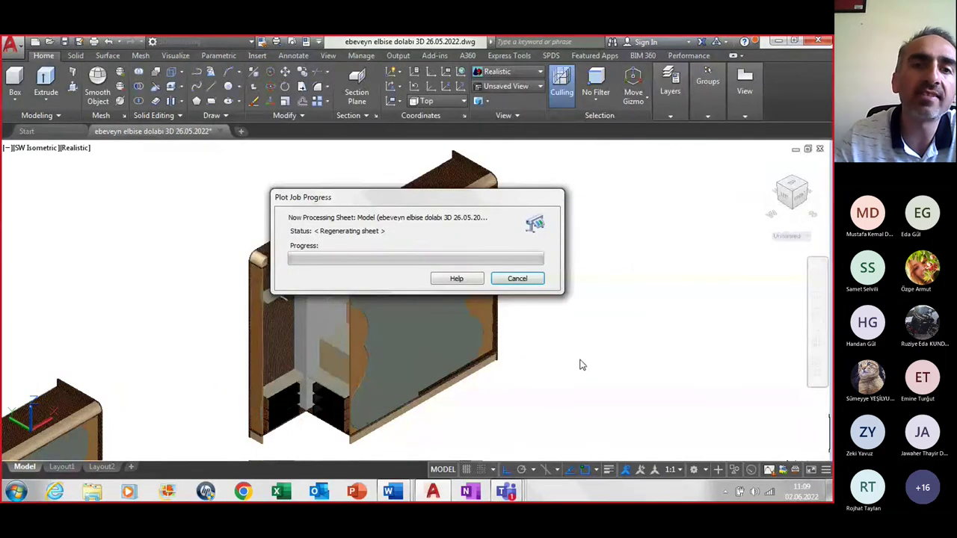
Copy the new 4ebeveyn JPG from the desktop and bring EBEVEYN ODASI.docx to the front
left_click(776, 42)
left_click(766, 45)
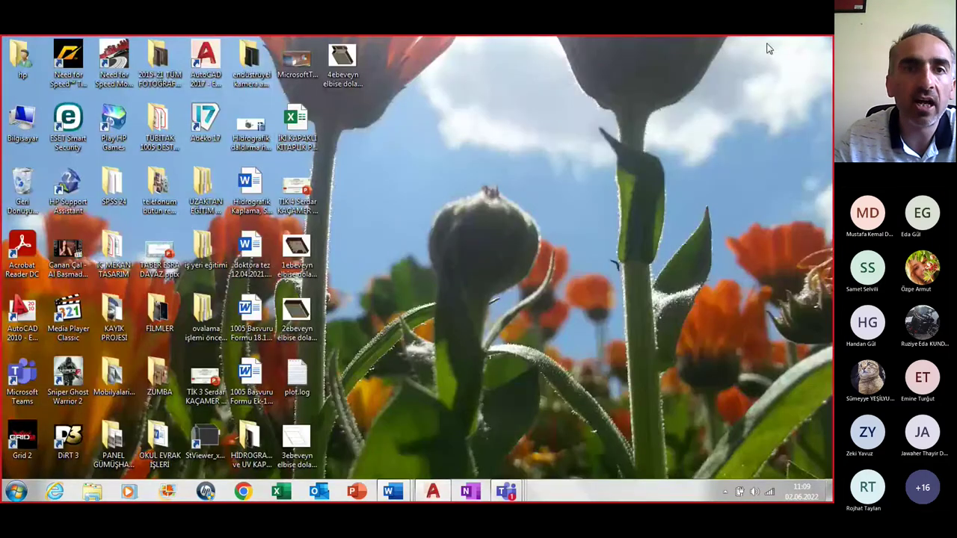
right_click(345, 67)
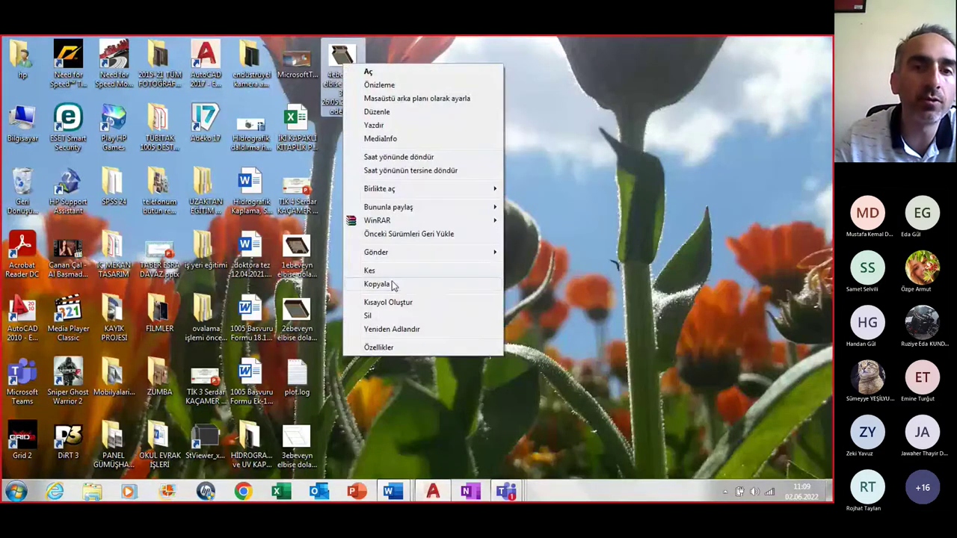
left_click(391, 284)
left_click(392, 491)
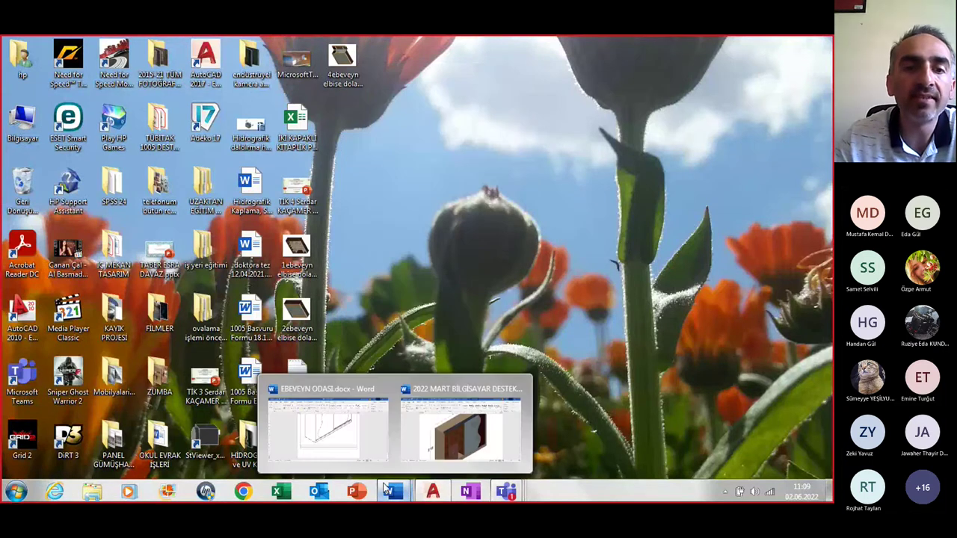
left_click(350, 440)
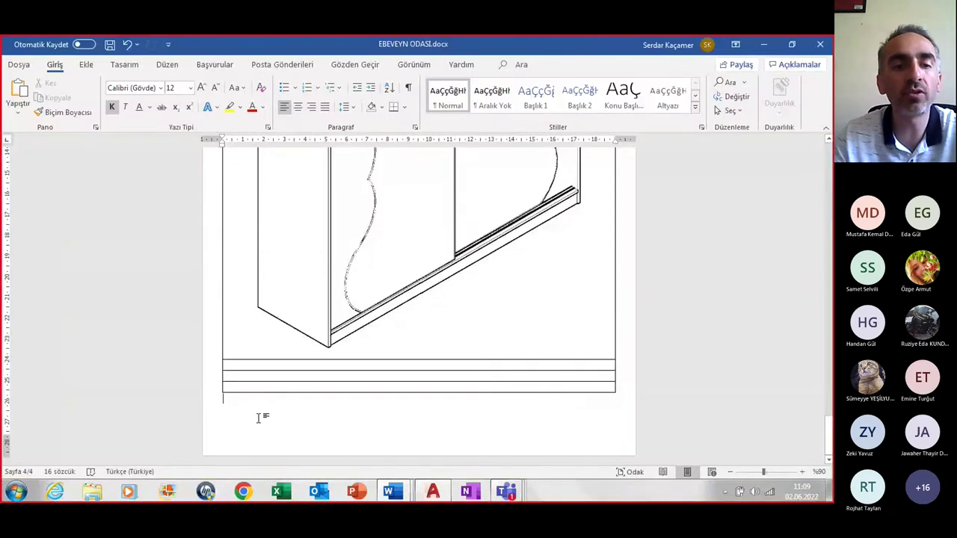
Paste the plotted wardrobe JPG onto the last page and select it for rotation
key("ctrl+v")
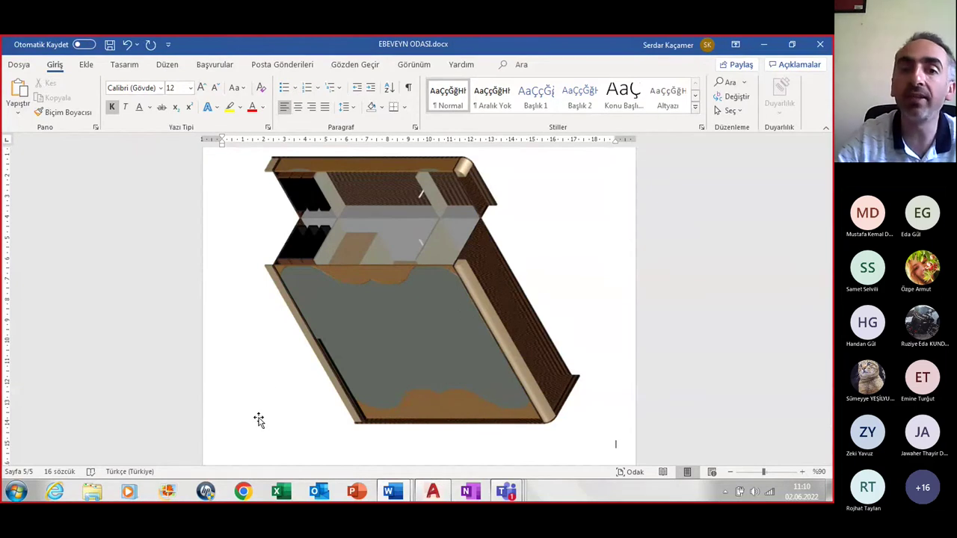
left_click(371, 298)
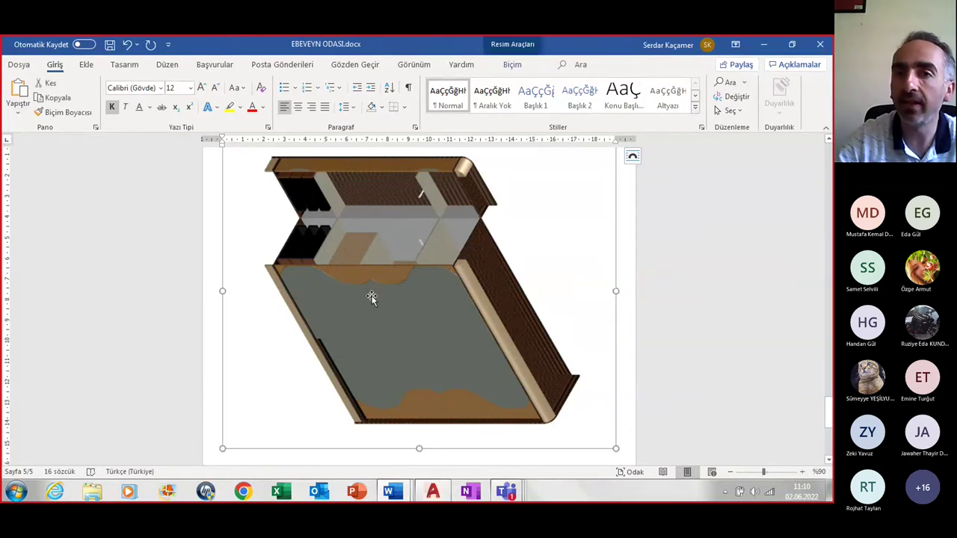
double_click(371, 298)
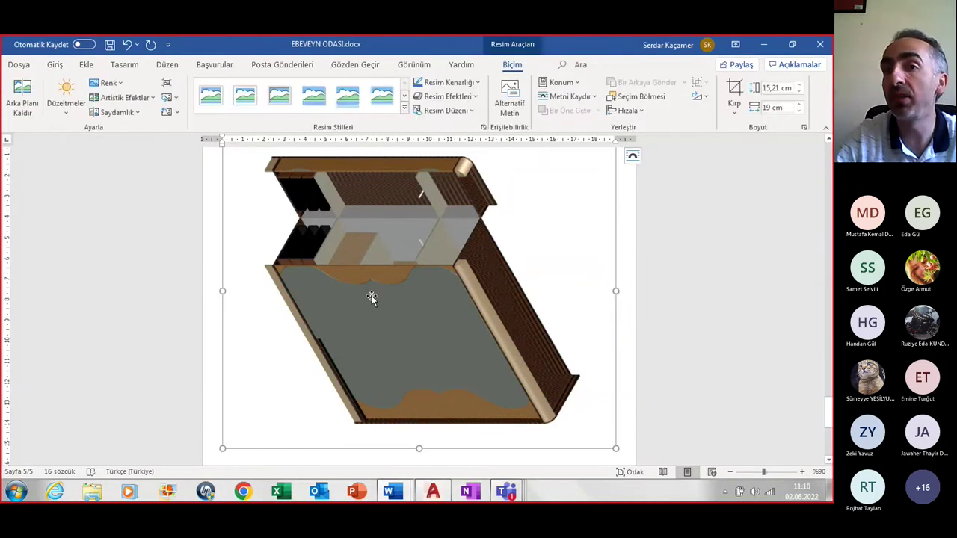
left_click(704, 98)
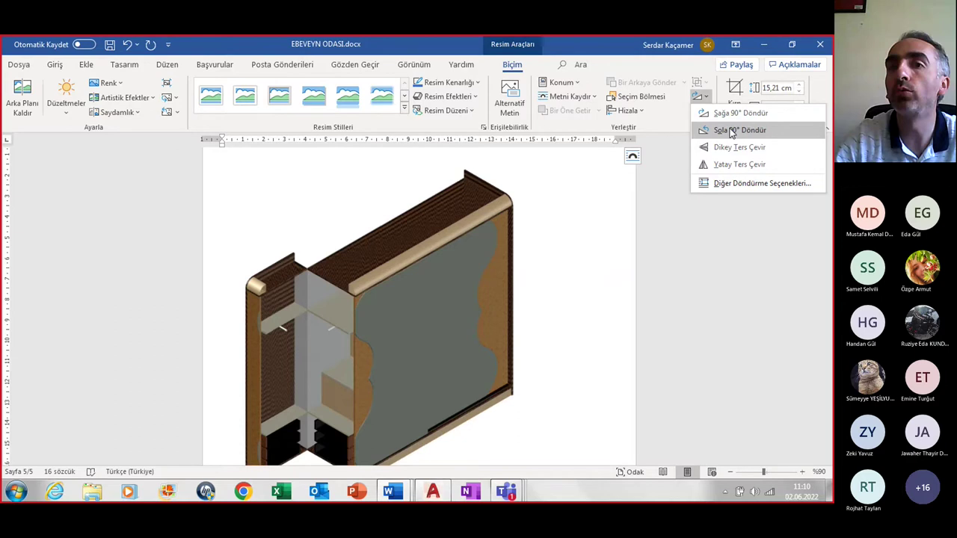
Rotate the picture 90° left and crop the empty margins off all four sides
left_click(731, 131)
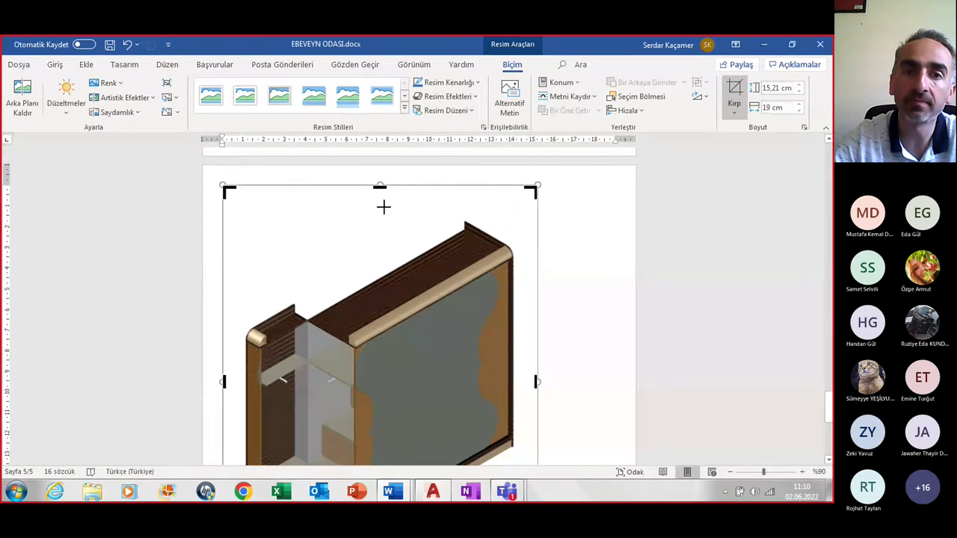
left_click_drag(380, 187, 384, 209)
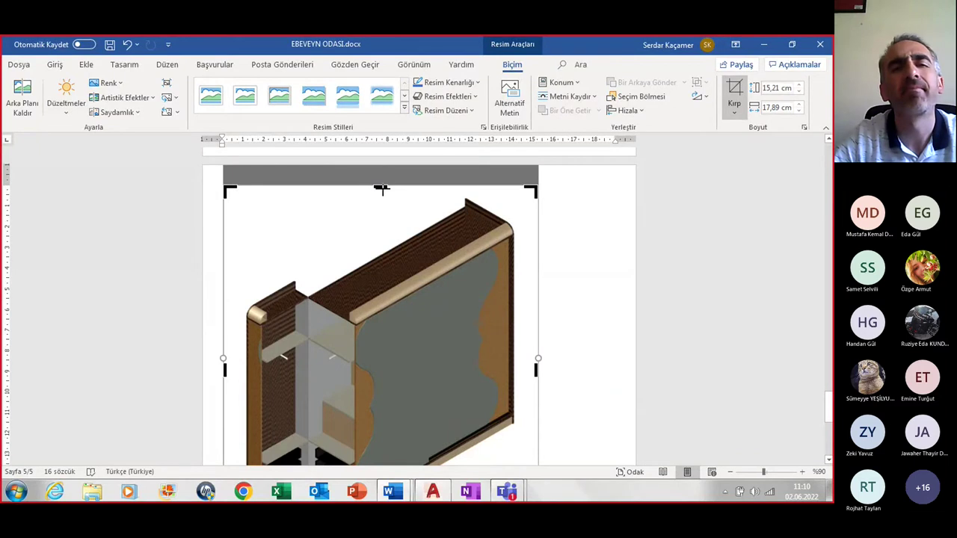
left_click_drag(381, 189, 386, 196)
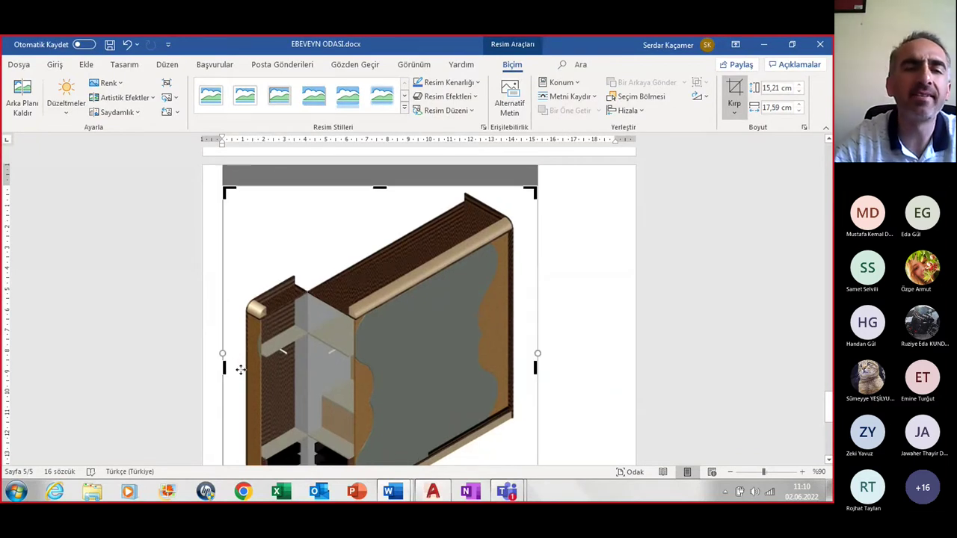
left_click_drag(228, 364, 242, 365)
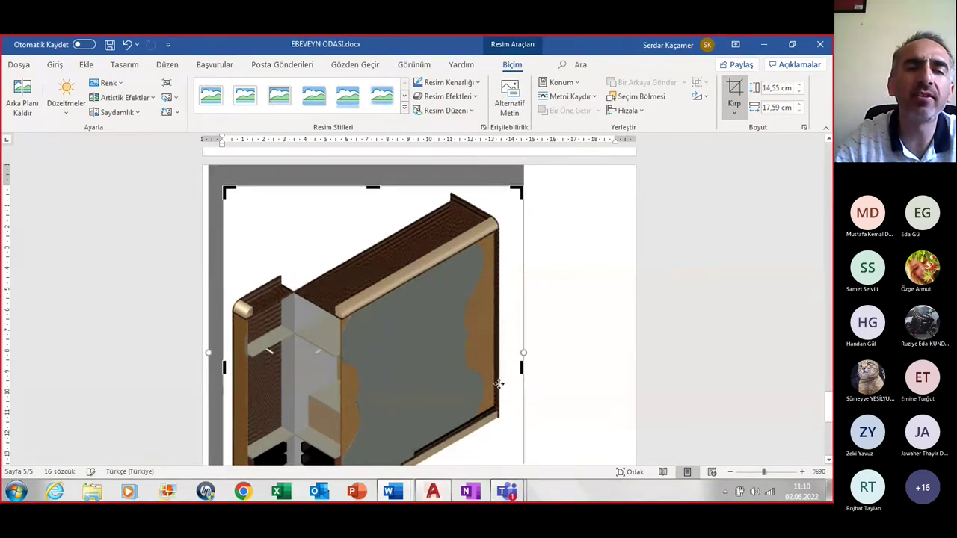
left_click_drag(521, 367, 506, 369)
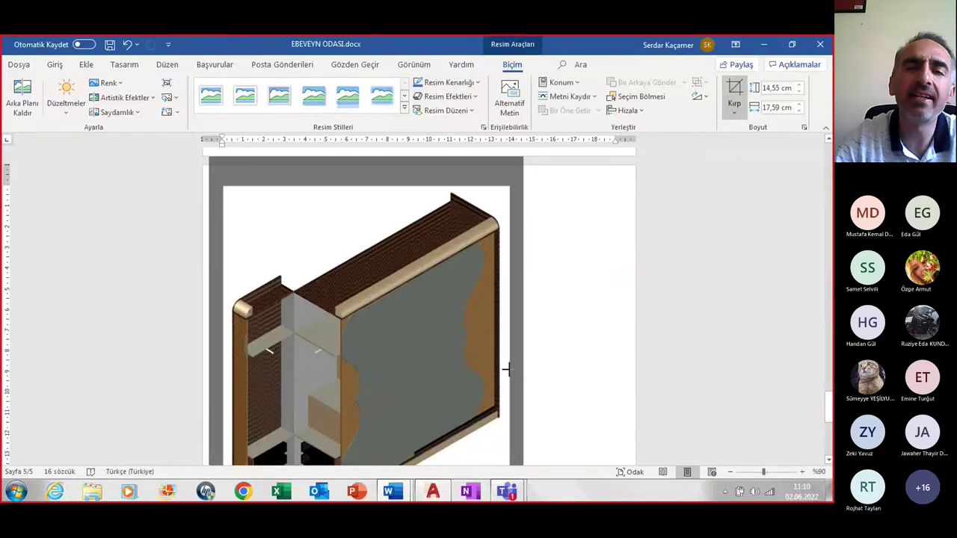
scroll(405, 403, "down", 5)
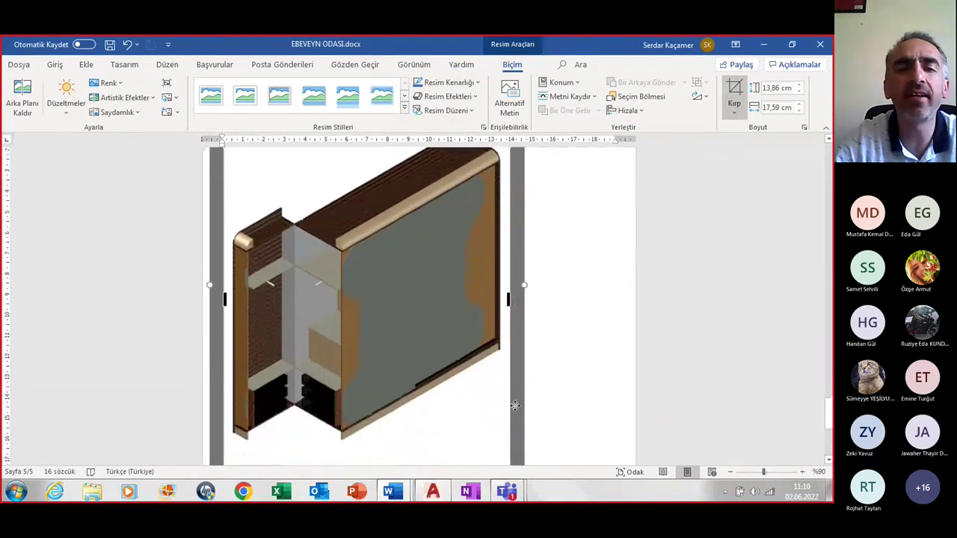
left_click_drag(369, 391, 373, 359)
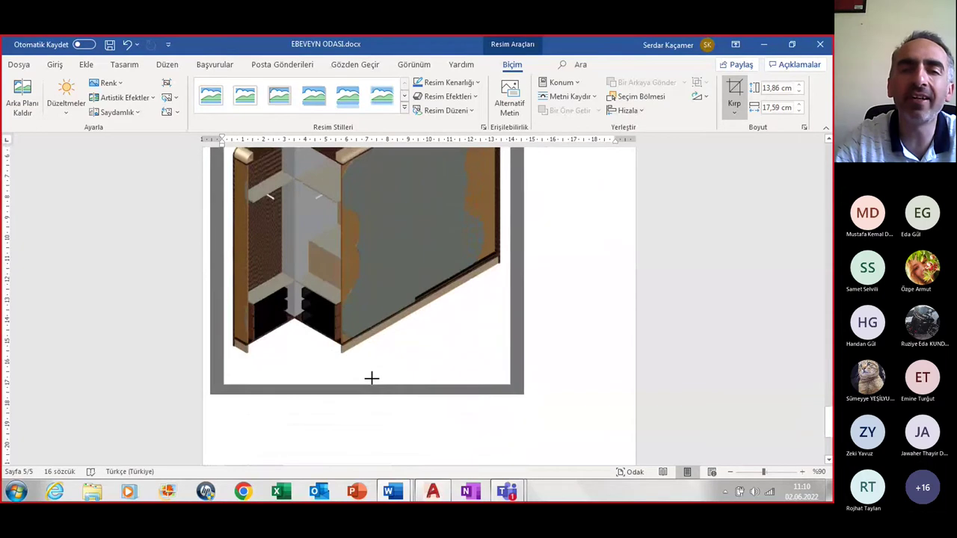
Move the cropped wardrobe picture up into the table on page 4
left_click(580, 351)
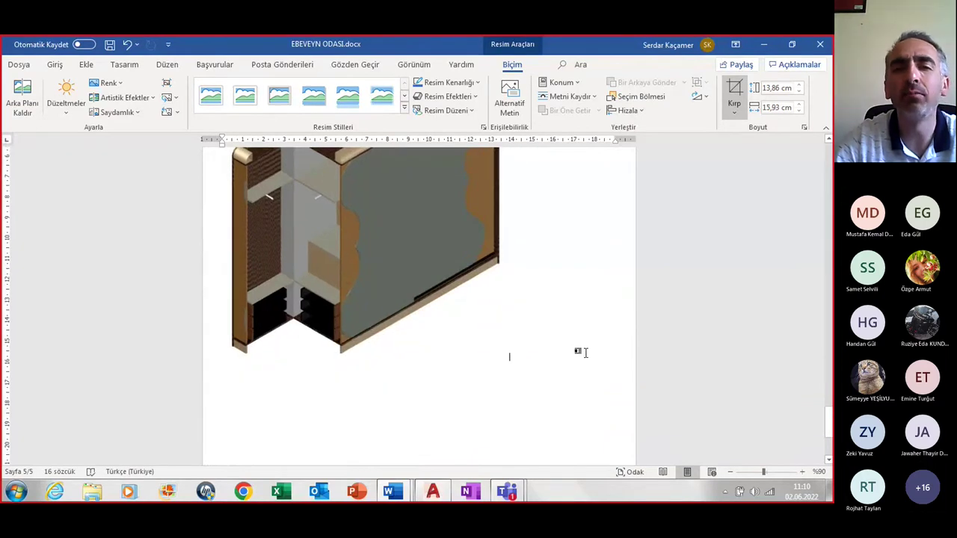
scroll(576, 352, "up", 5)
left_click_drag(462, 389, 459, 198)
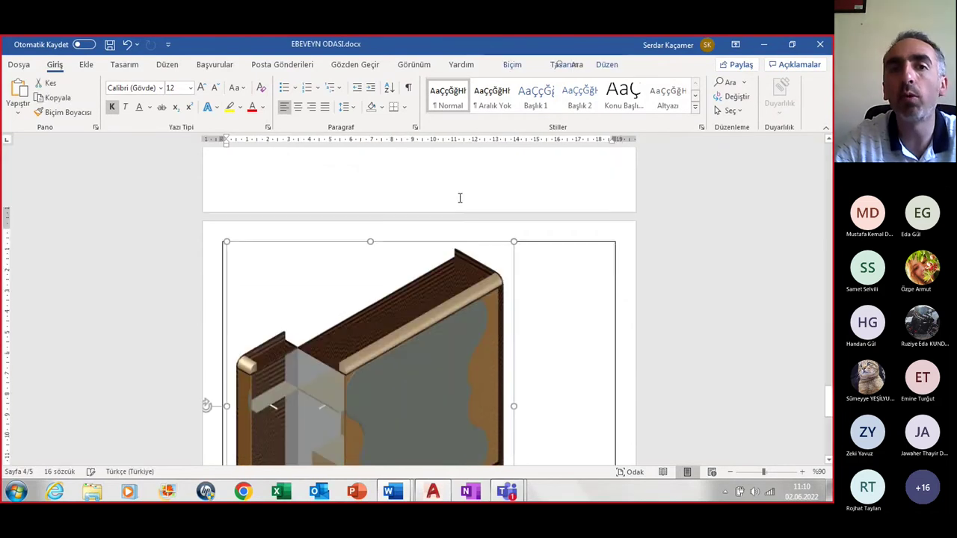
Set the picture height to 17 cm and centre it in its table cell
left_click(778, 88)
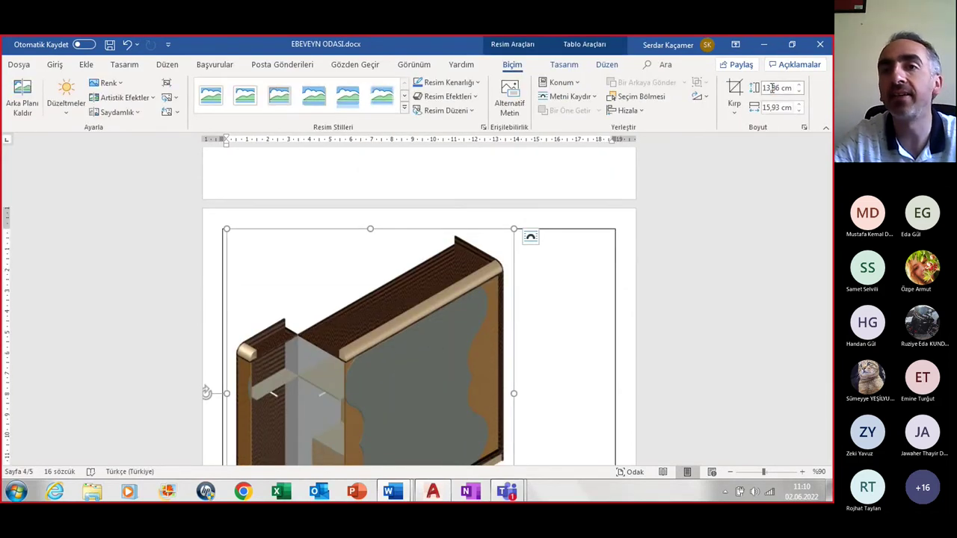
type("1")
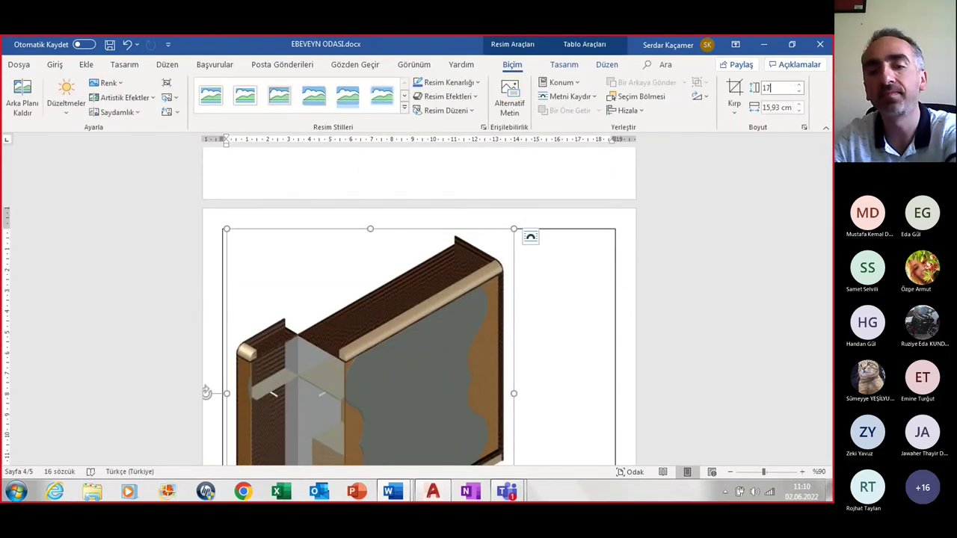
type("7")
key("Return")
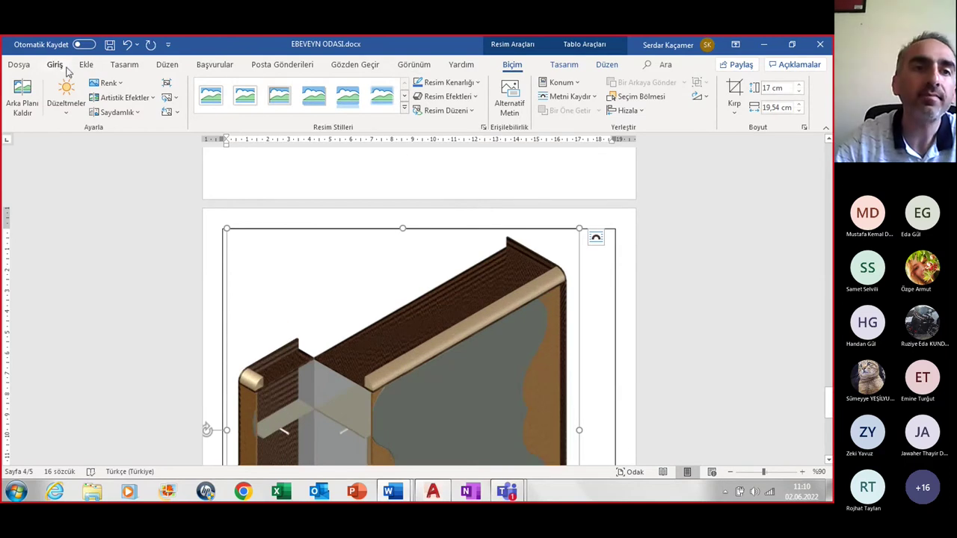
left_click(56, 66)
left_click(298, 107)
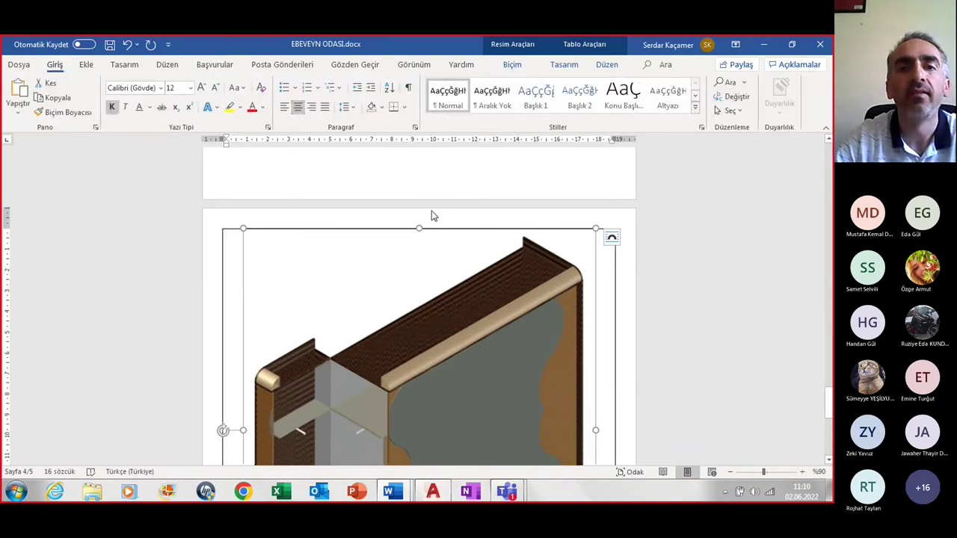
Delete the empty table row beneath the wardrobe picture
scroll(547, 356, "down", 2)
scroll(515, 441, "down", 3)
scroll(515, 441, "down", 2)
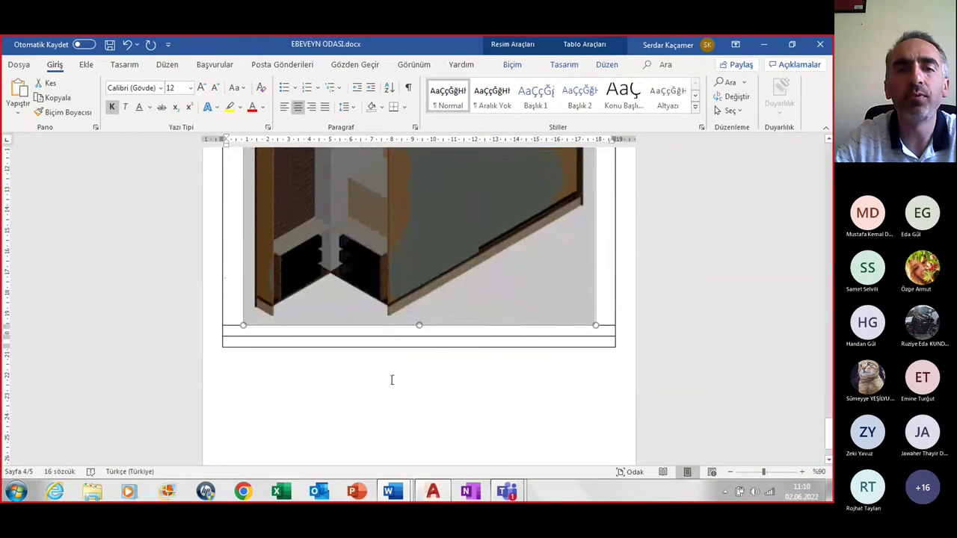
left_click(277, 367)
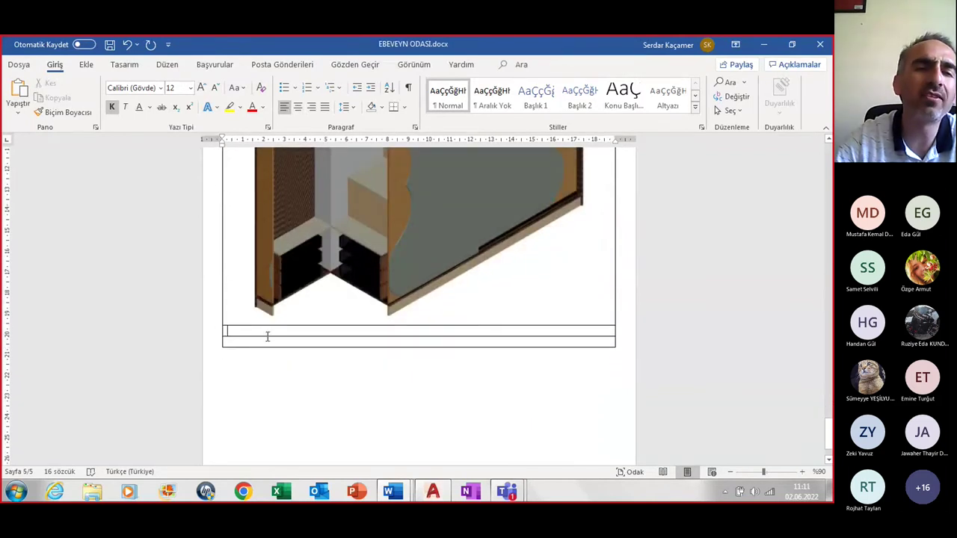
double_click(267, 337)
right_click(264, 342)
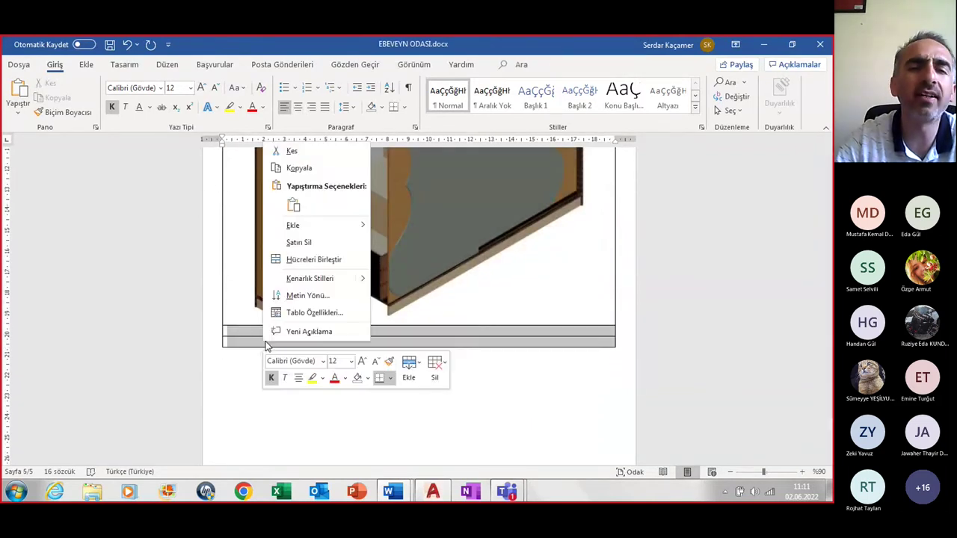
left_click(299, 243)
scroll(345, 389, "up", 3)
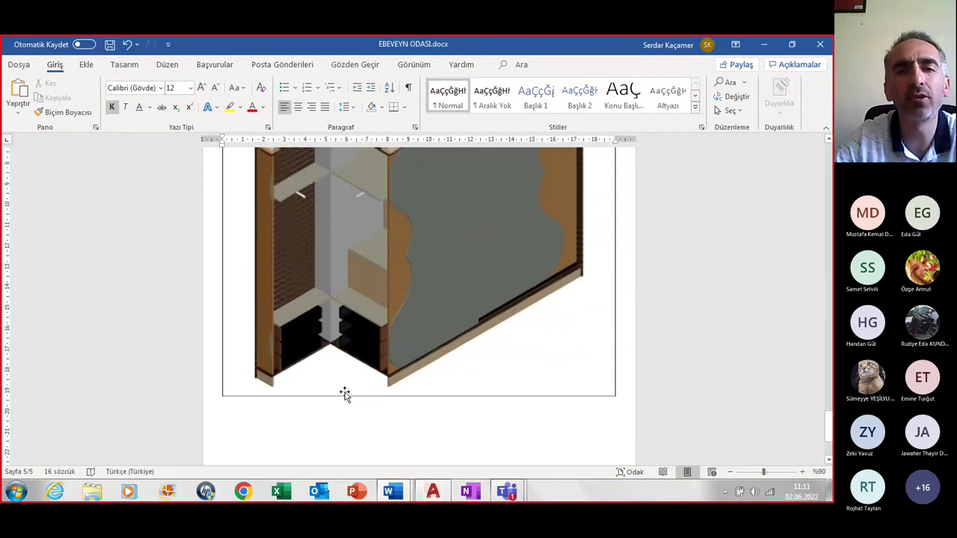
scroll(346, 390, "up", 5)
scroll(347, 389, "up", 5)
scroll(353, 391, "up", 5)
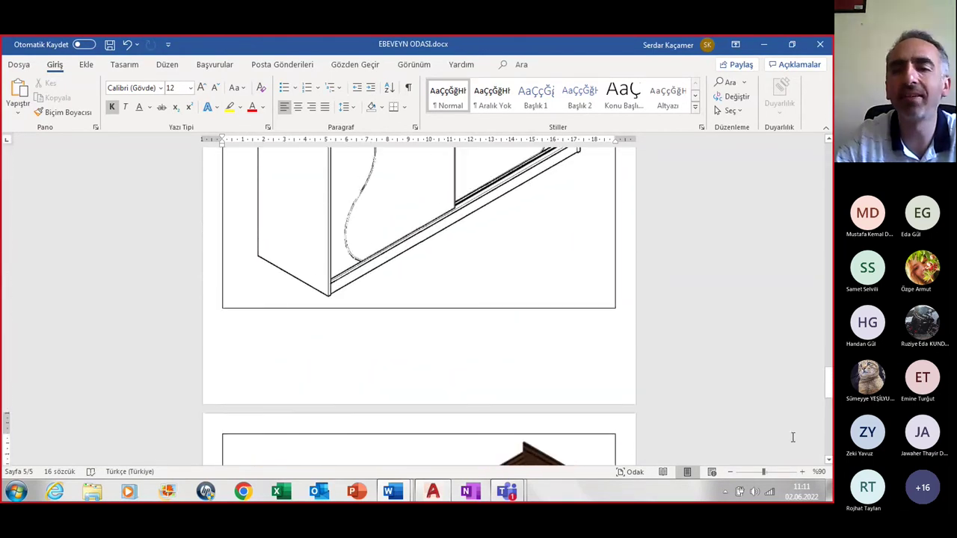
Zoom out to 30% to view all five pages, then save EBEVEYN ODASI.docx
left_click(730, 473)
left_click(730, 472)
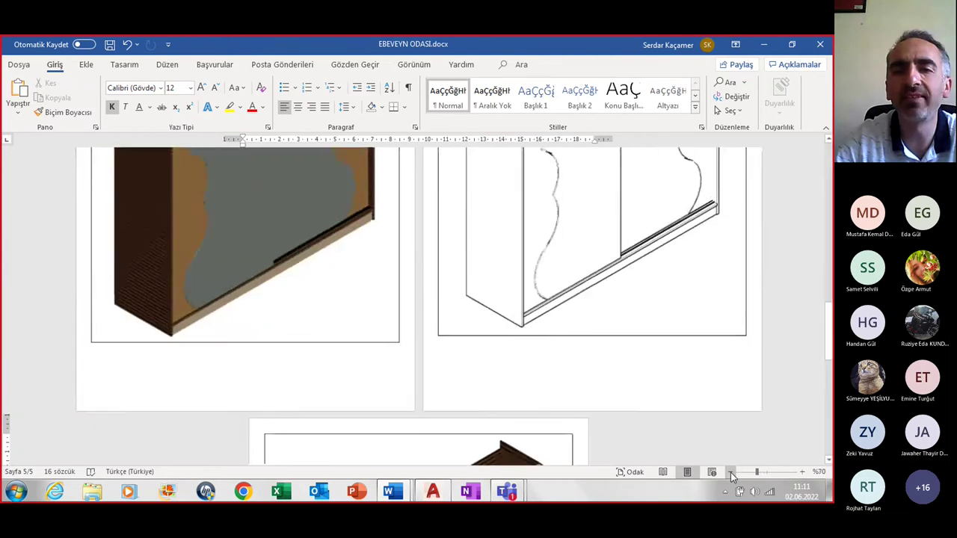
left_click(730, 472)
left_click(732, 471)
left_click(731, 472)
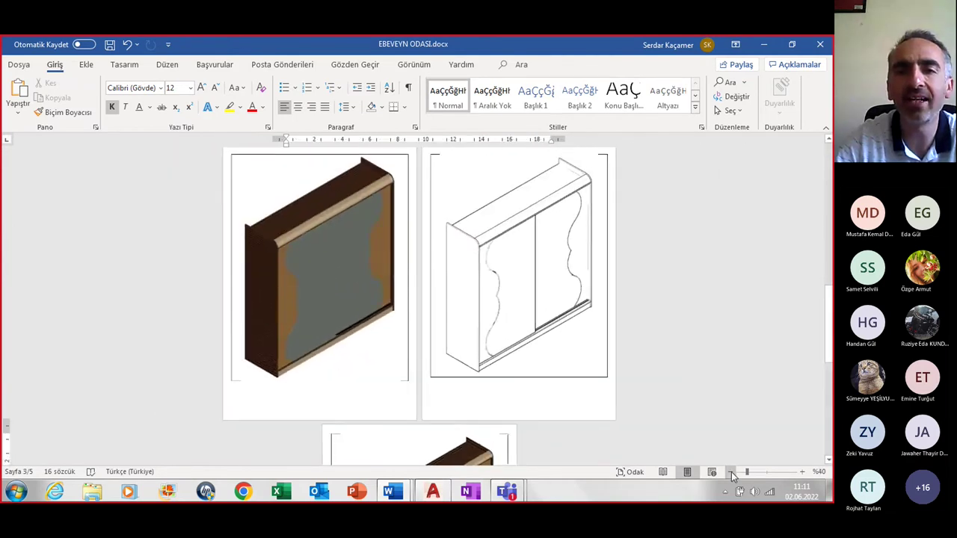
left_click(731, 472)
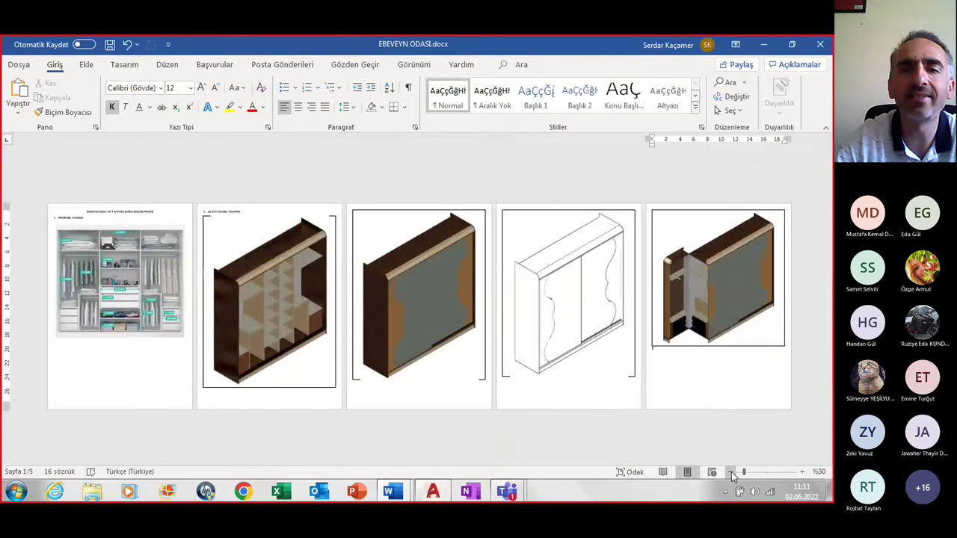
key("ctrl+s")
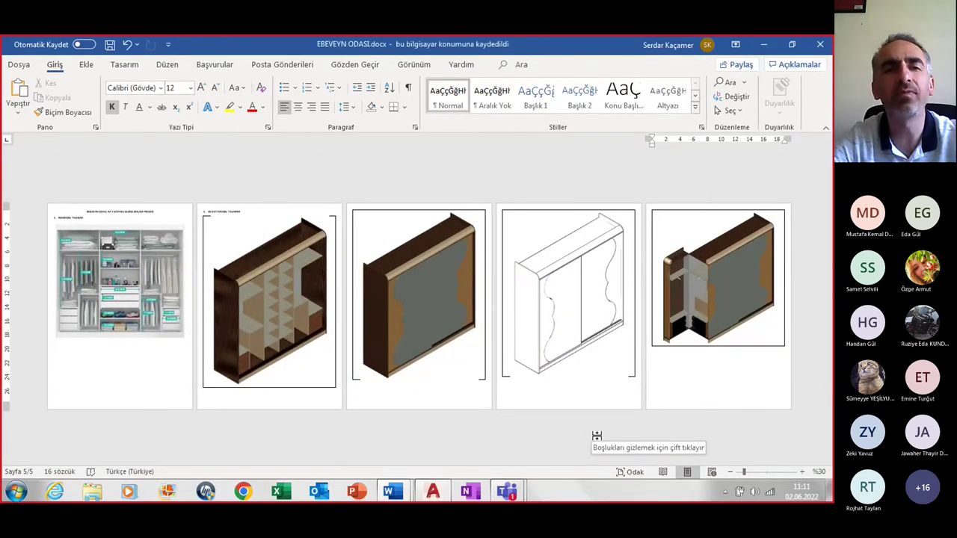
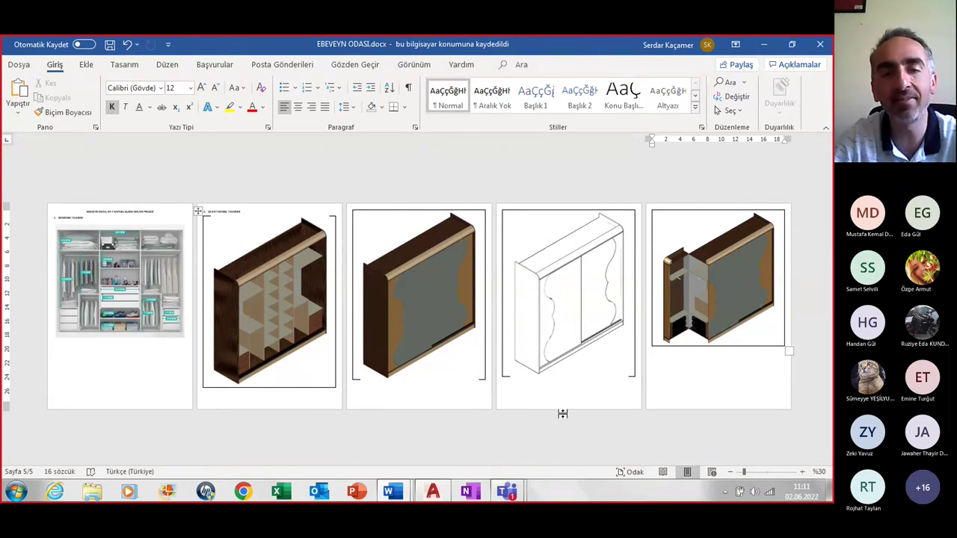
From the Teams meeting's Tümü menu, choose Kaydı durdur to request stopping the recording
left_click(513, 497)
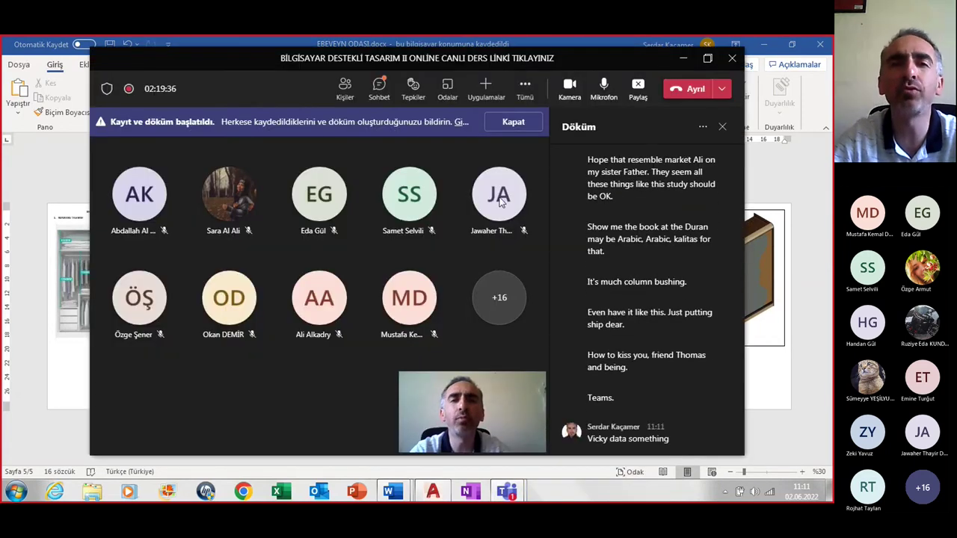
left_click(526, 90)
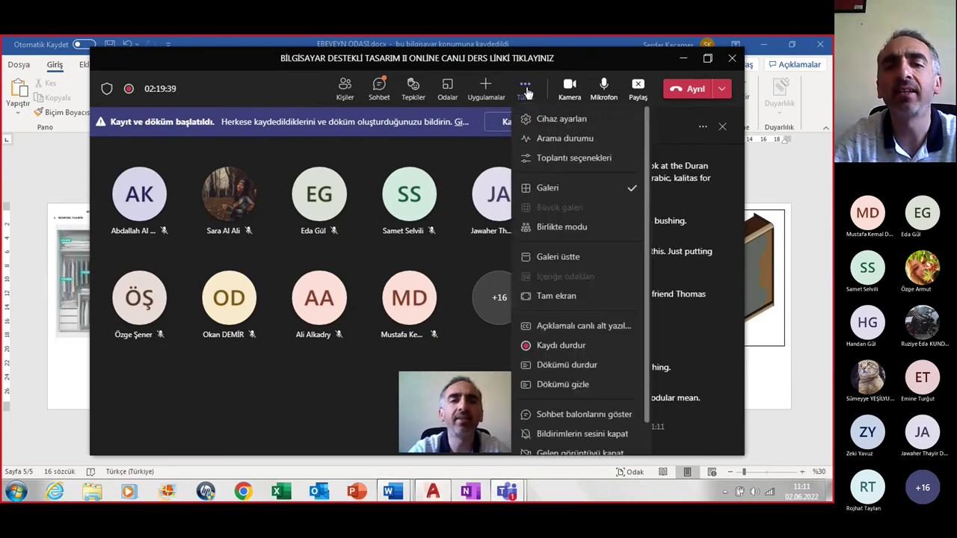
left_click(556, 345)
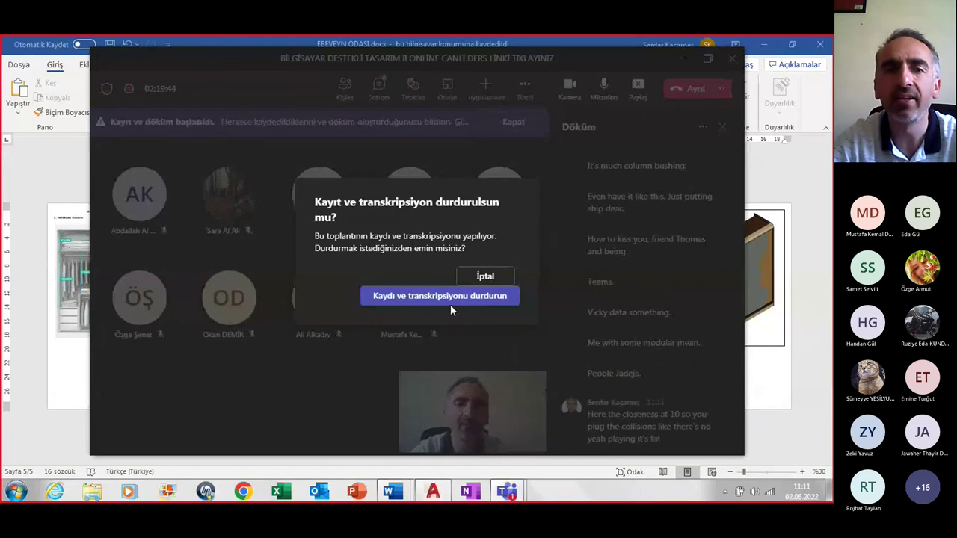